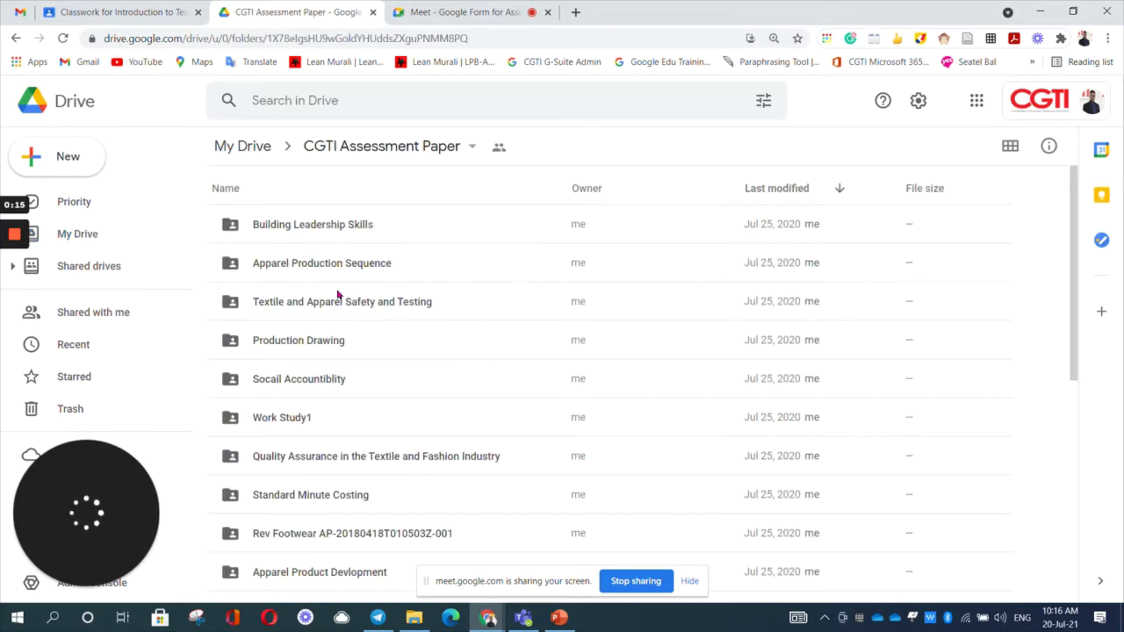
# Step: Open the Apparel Production Sequence folder and its AP1 written assessment document in a new tab
pyautogui.scroll(-3, 335, 400)
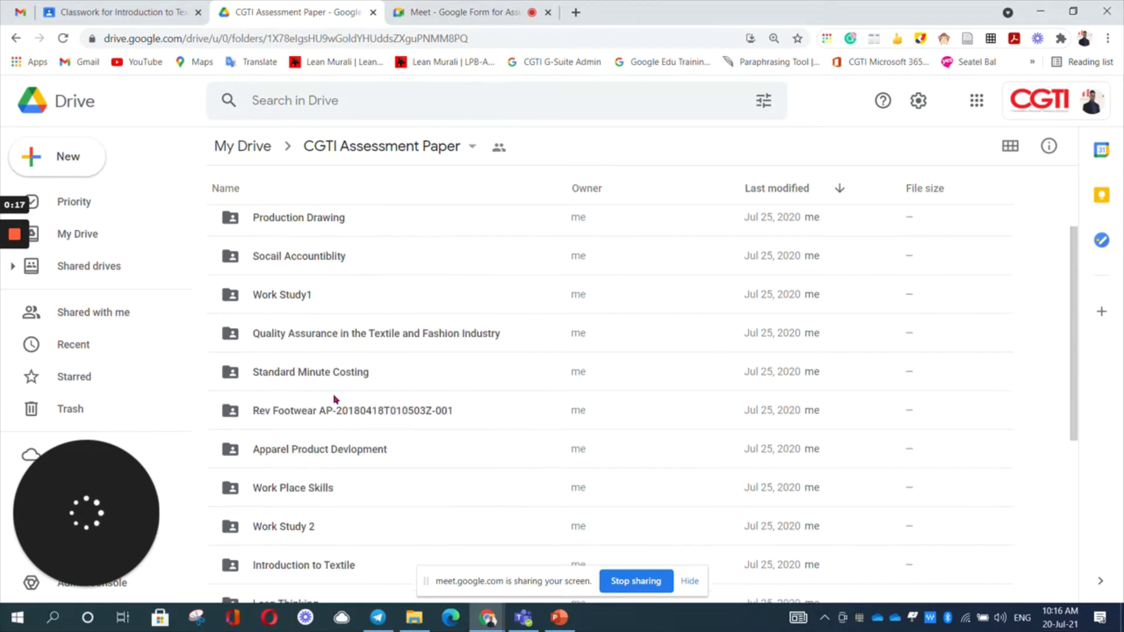
pyautogui.scroll(3, 345, 318)
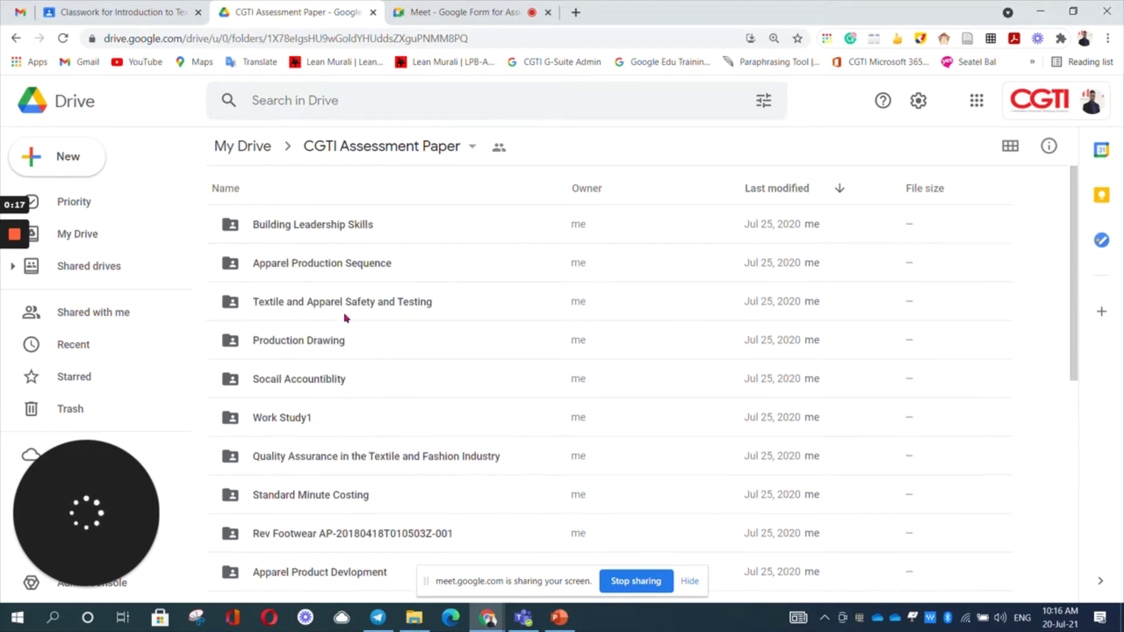
pyautogui.doubleClick(351, 267)
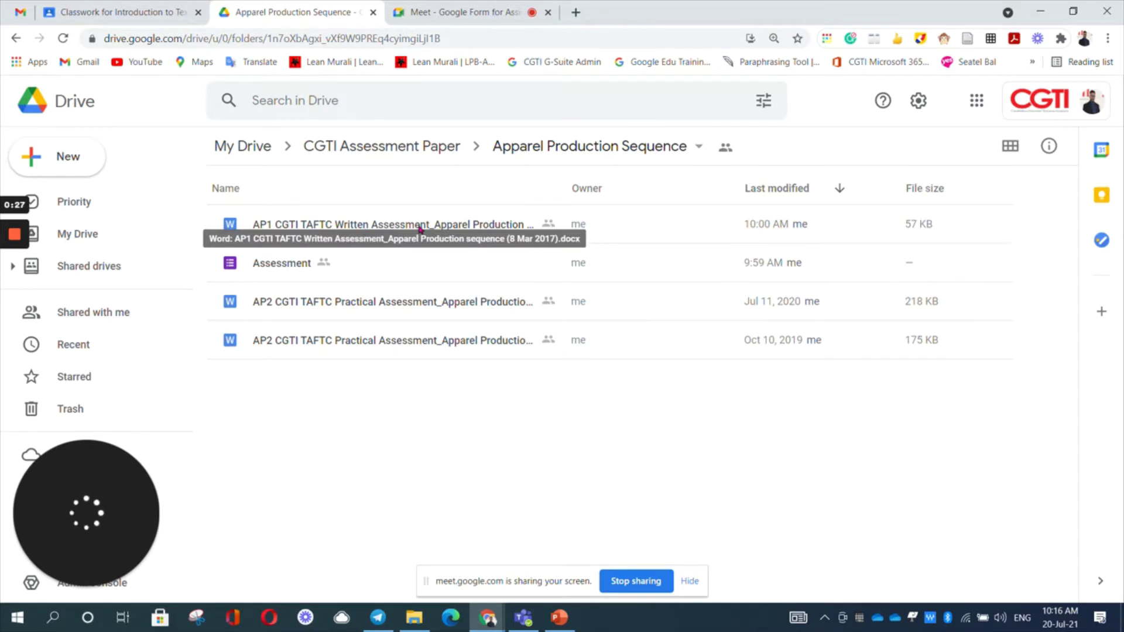
pyautogui.doubleClick(371, 224)
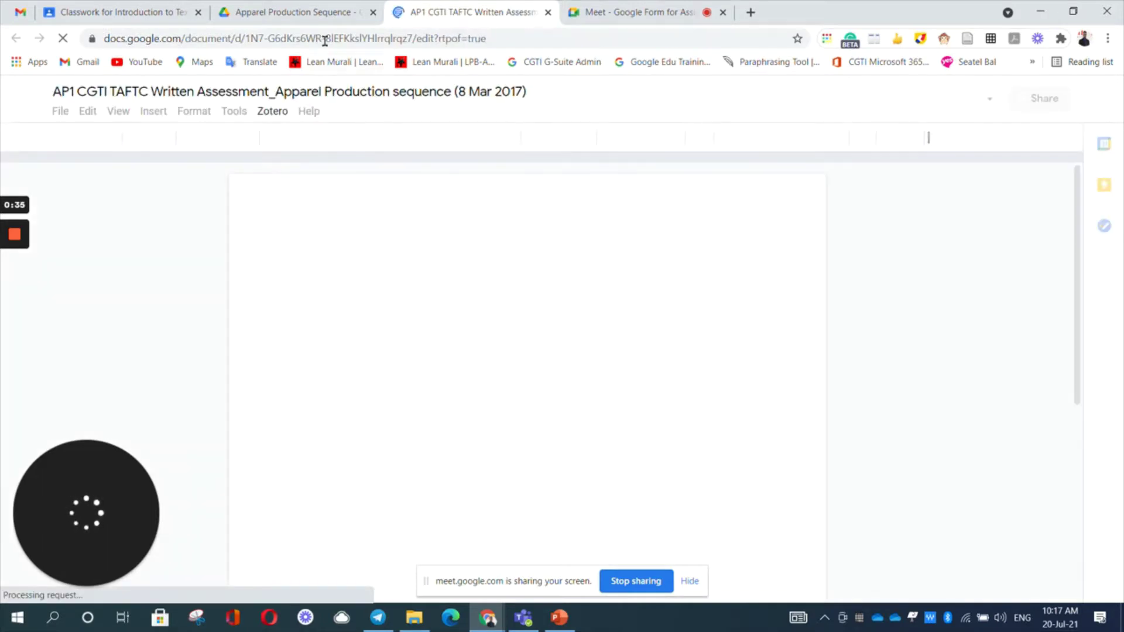
pyautogui.click(312, 9)
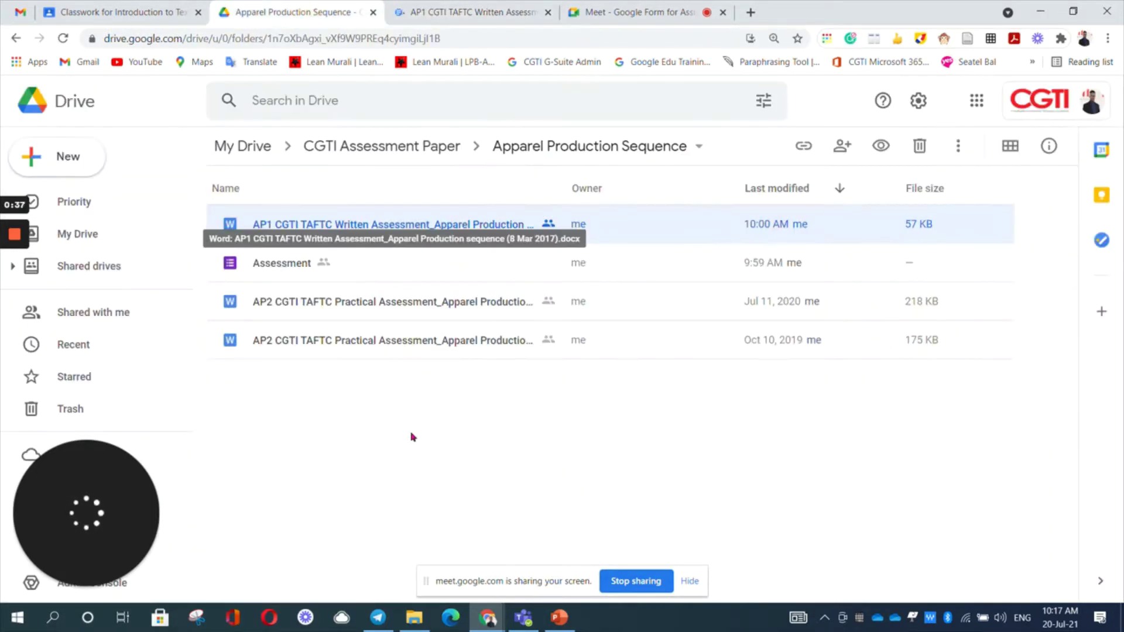
# Step: Start a new Google Form from a template, shared with the Apparel Production Sequence folder
pyautogui.rightClick(382, 391)
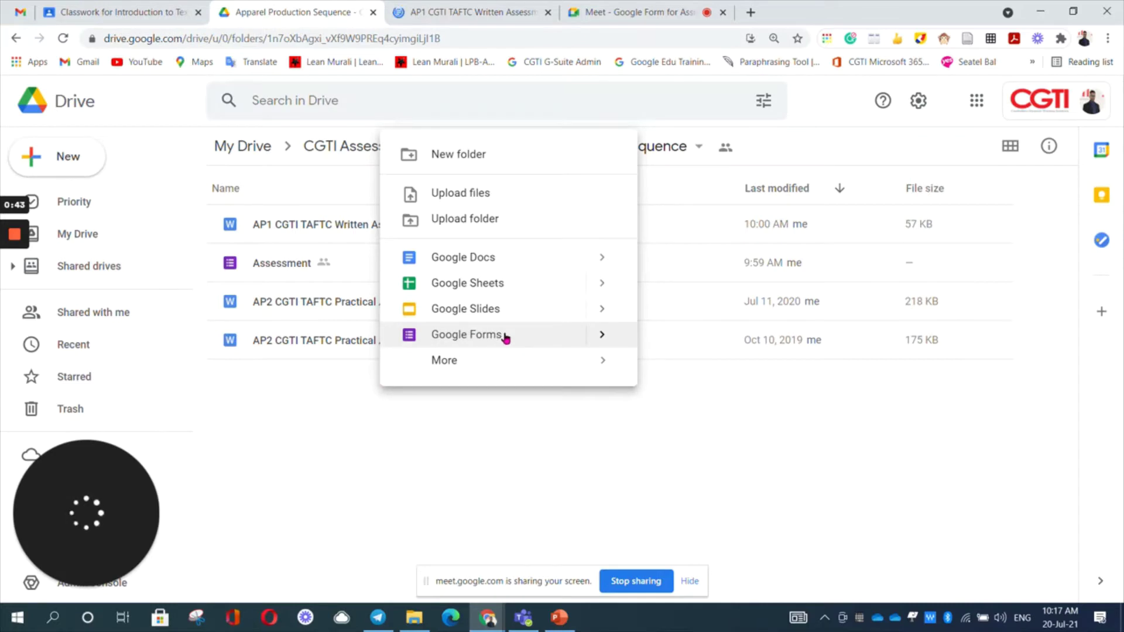
pyautogui.click(600, 337)
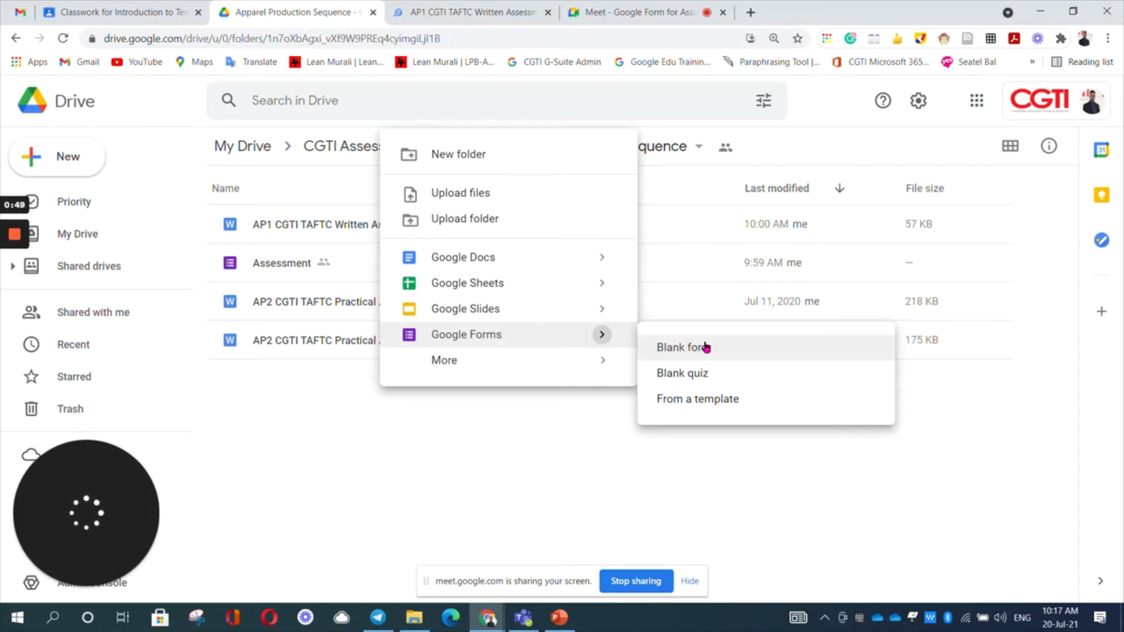
pyautogui.click(740, 404)
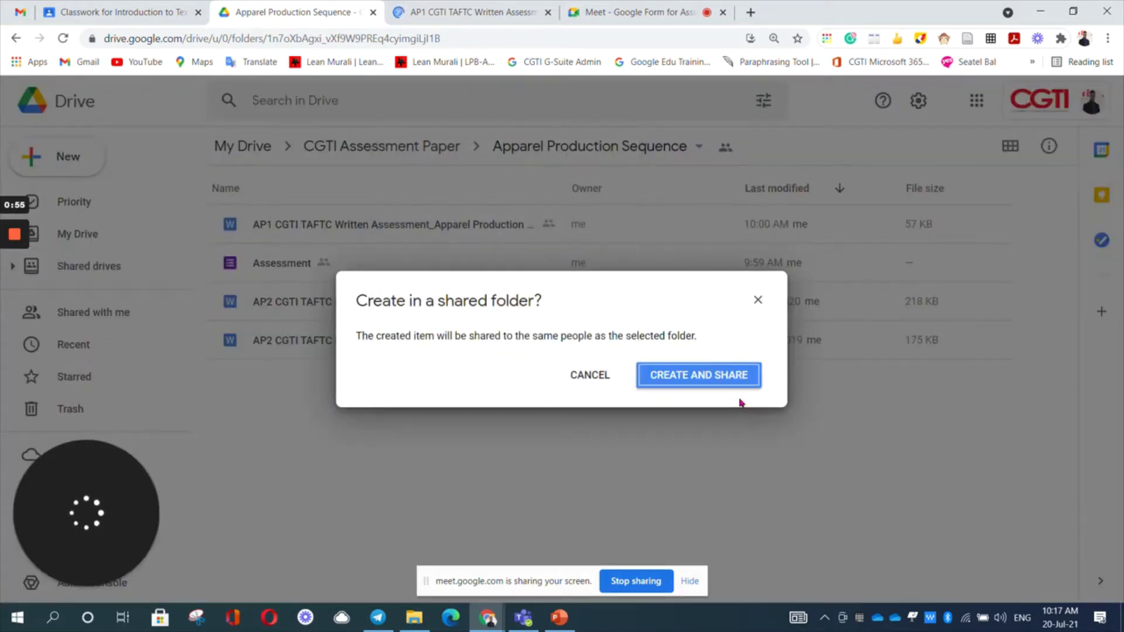
pyautogui.click(699, 379)
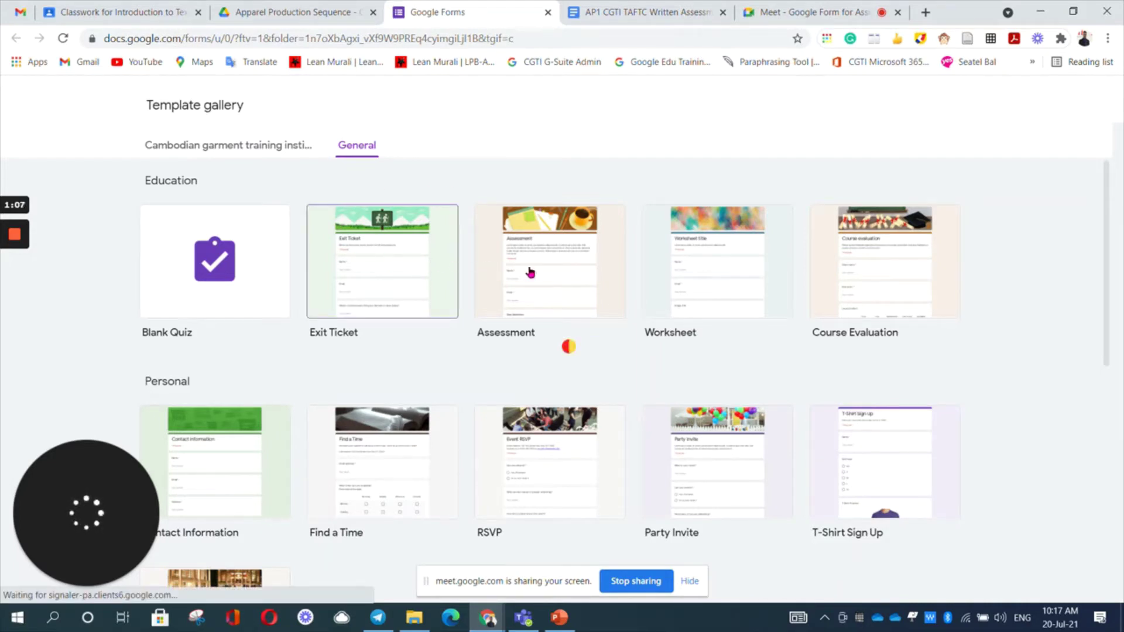
# Step: Create the form from the Assessment template, then switch over to the Meet call
pyautogui.click(555, 253)
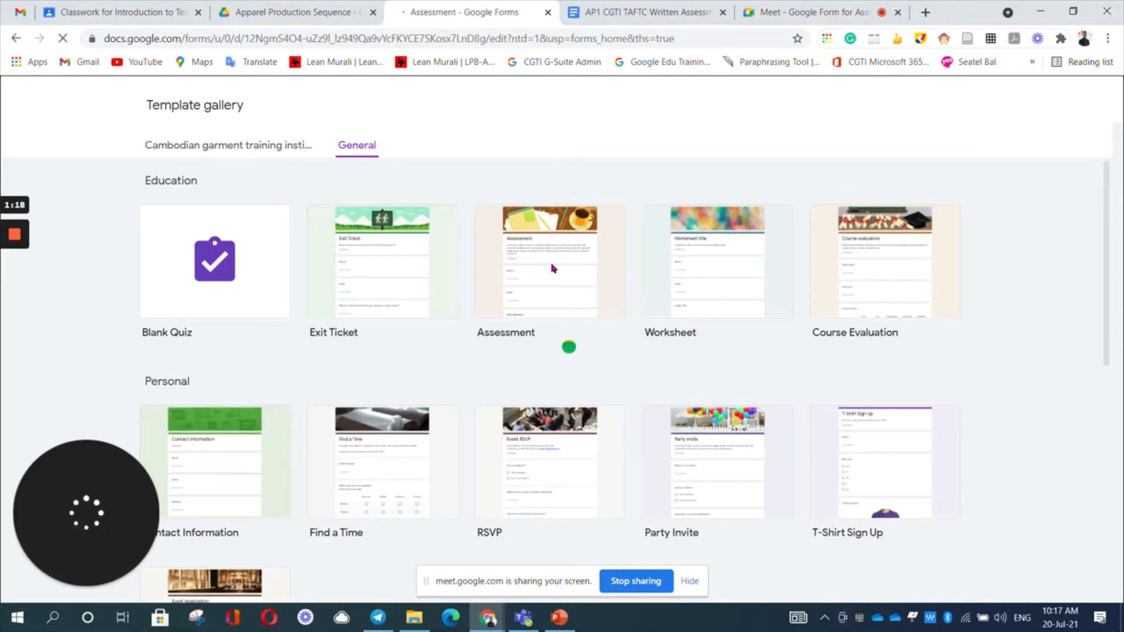
pyautogui.moveTo(528, 621)
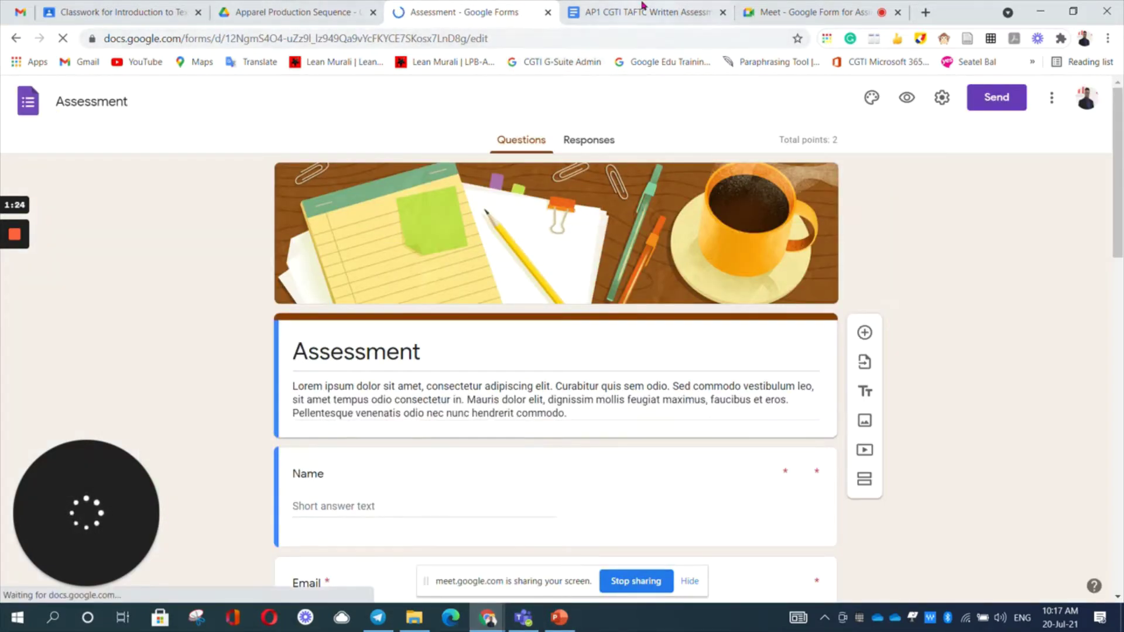
pyautogui.click(875, 6)
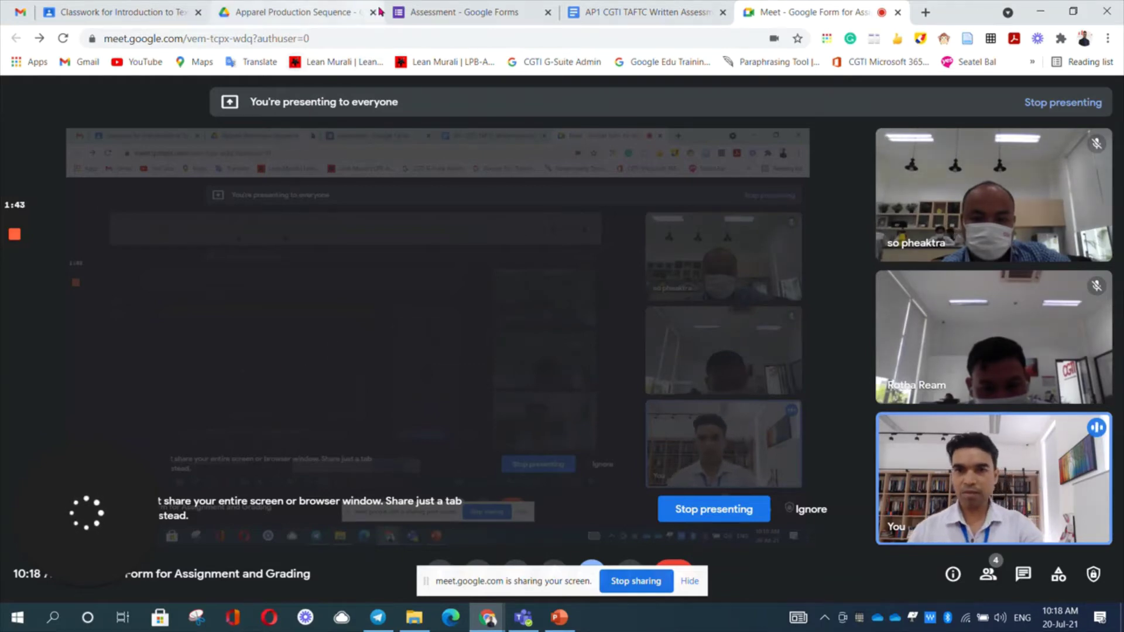
# Step: In the AP1 document, select the Written Assessment title box and nudge it slightly left
pyautogui.click(486, 13)
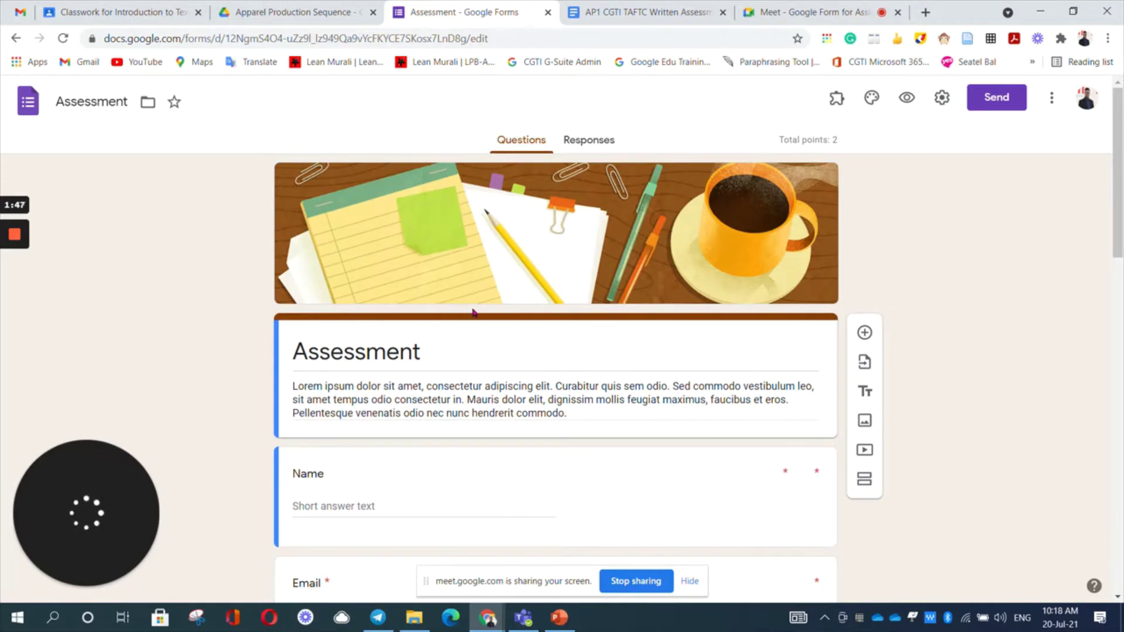
pyautogui.click(629, 12)
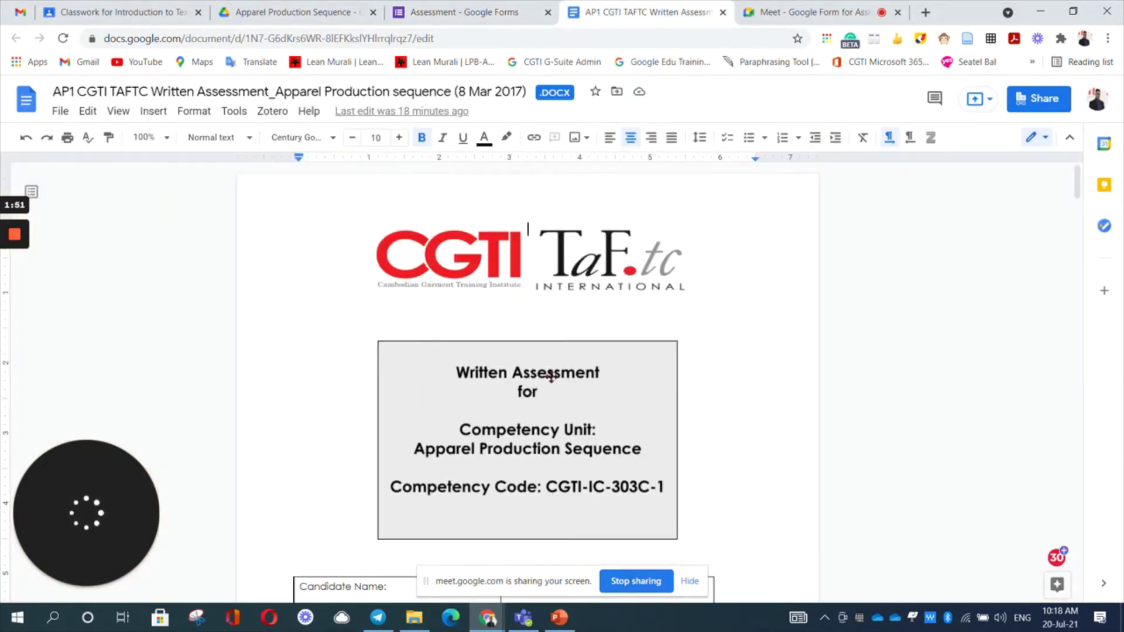
pyautogui.scroll(-3, 603, 391)
pyautogui.scroll(-10, 605, 391)
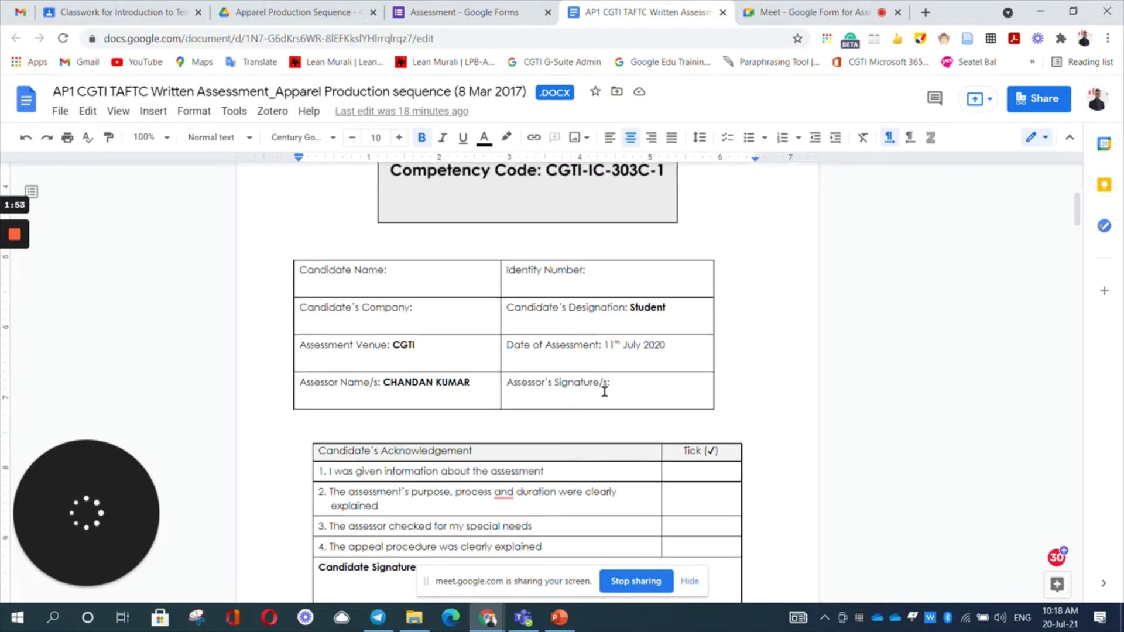
pyautogui.scroll(12, 605, 392)
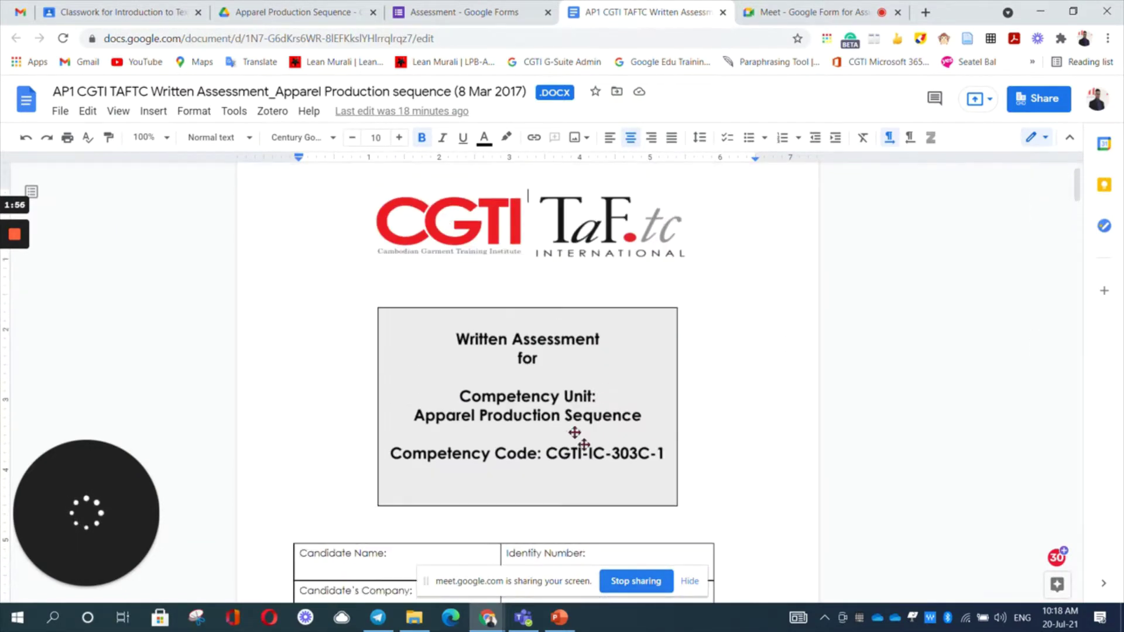
pyautogui.click(615, 423)
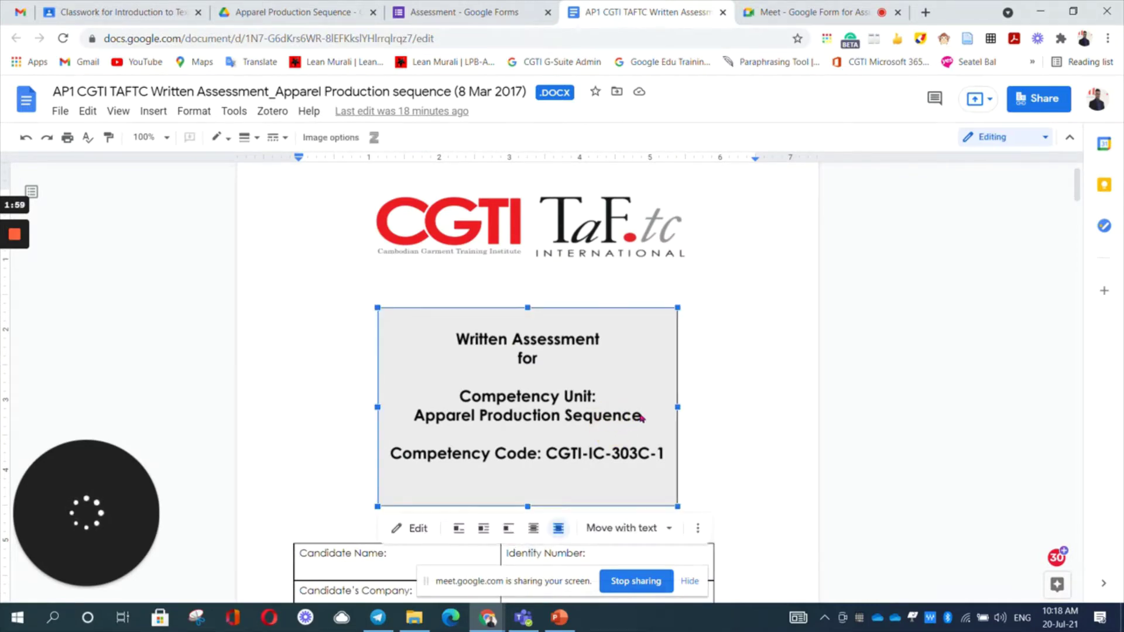
pyautogui.moveTo(641, 417); pyautogui.dragTo(587, 408)
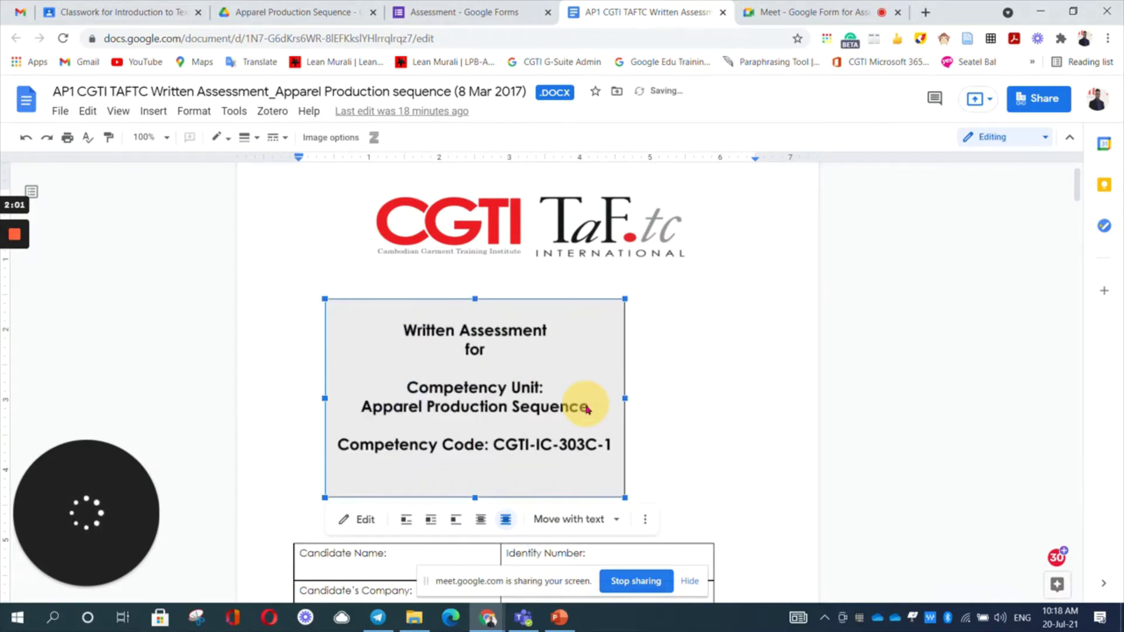
# Step: Copy all the text inside the Written Assessment title box and return to the form
pyautogui.doubleClick(403, 380)
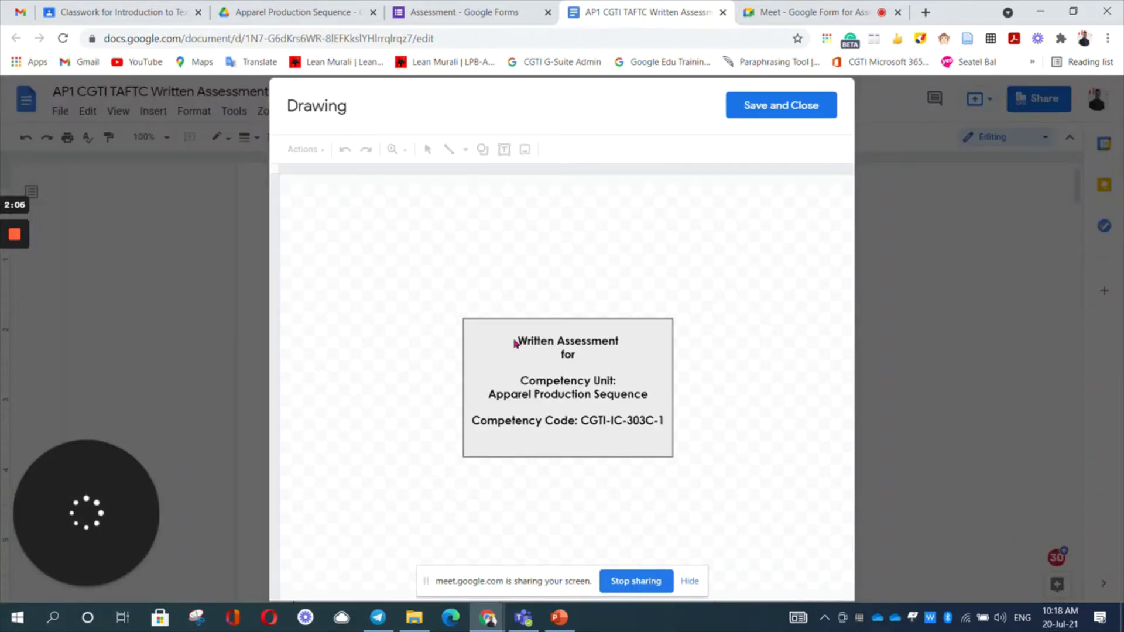
pyautogui.moveTo(515, 344); pyautogui.dragTo(589, 421)
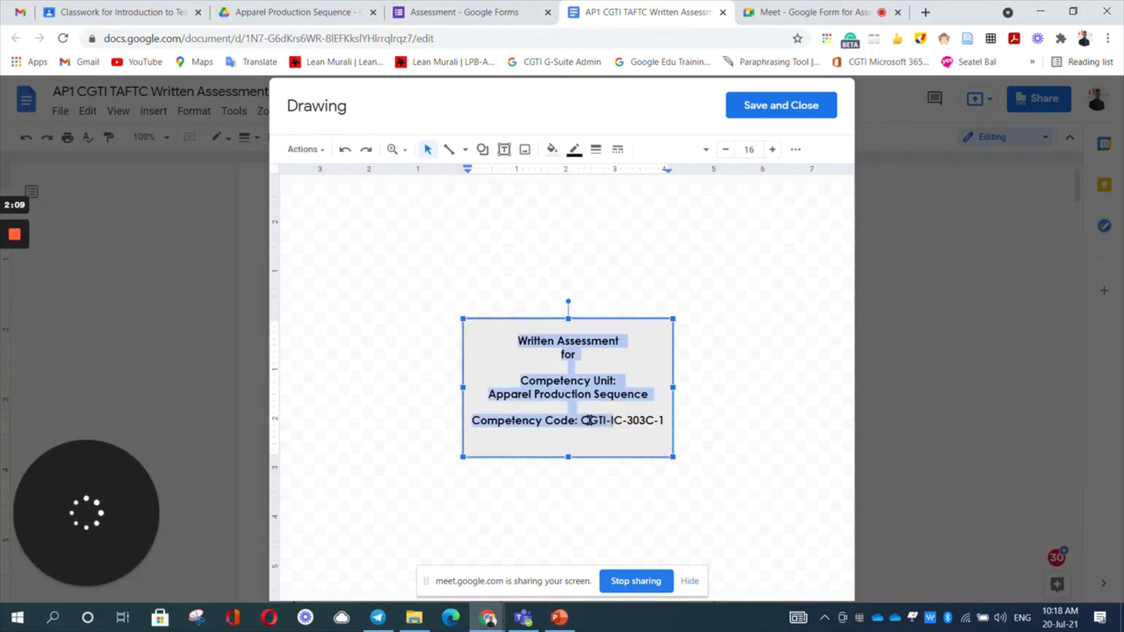
pyautogui.moveTo(664, 426); pyautogui.dragTo(534, 340)
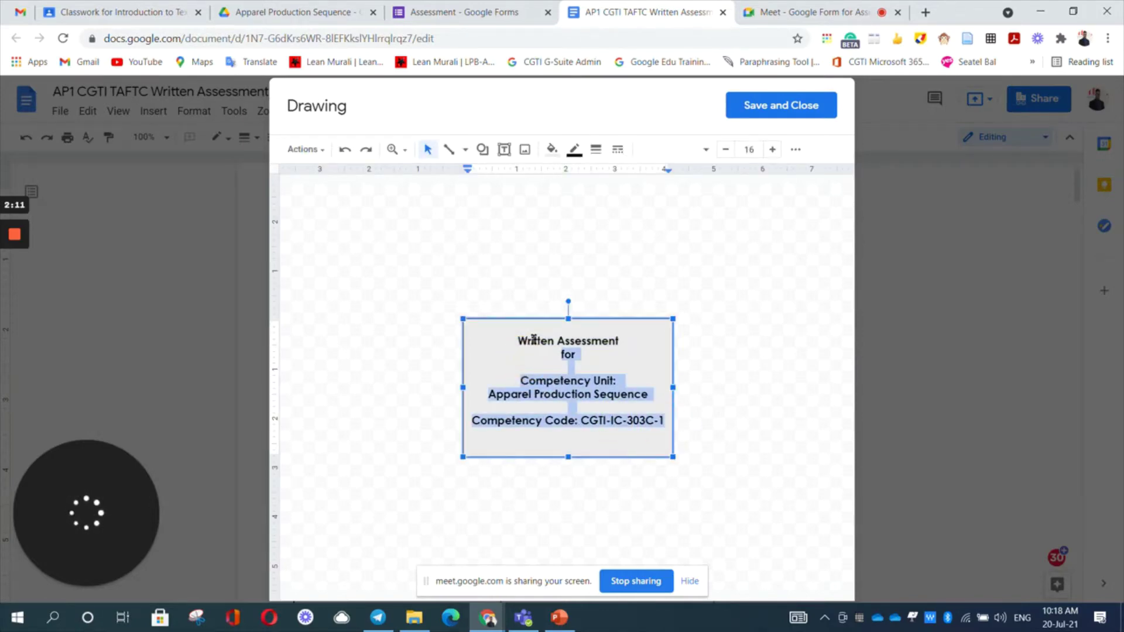
pyautogui.hotkey('ctrl', 'a')
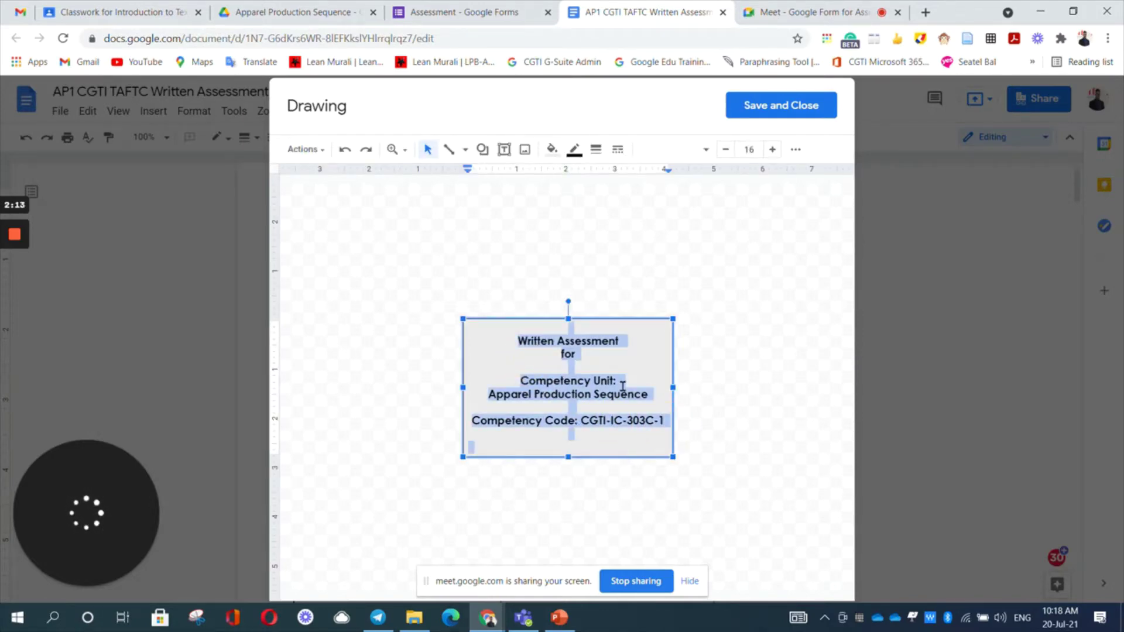
pyautogui.click(789, 105)
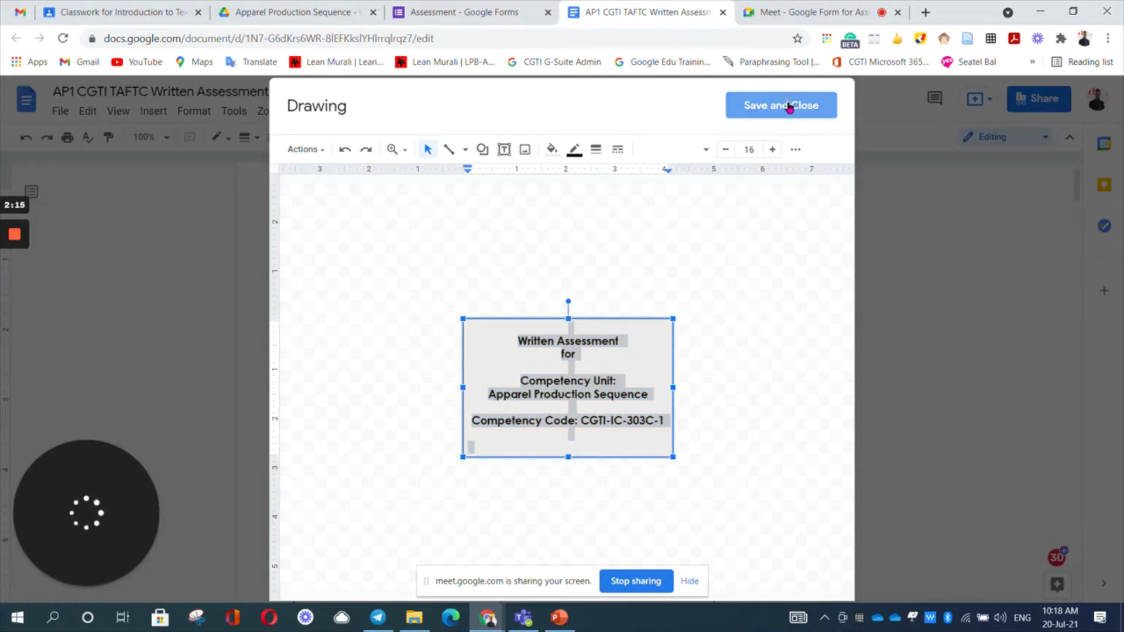
pyautogui.click(473, 7)
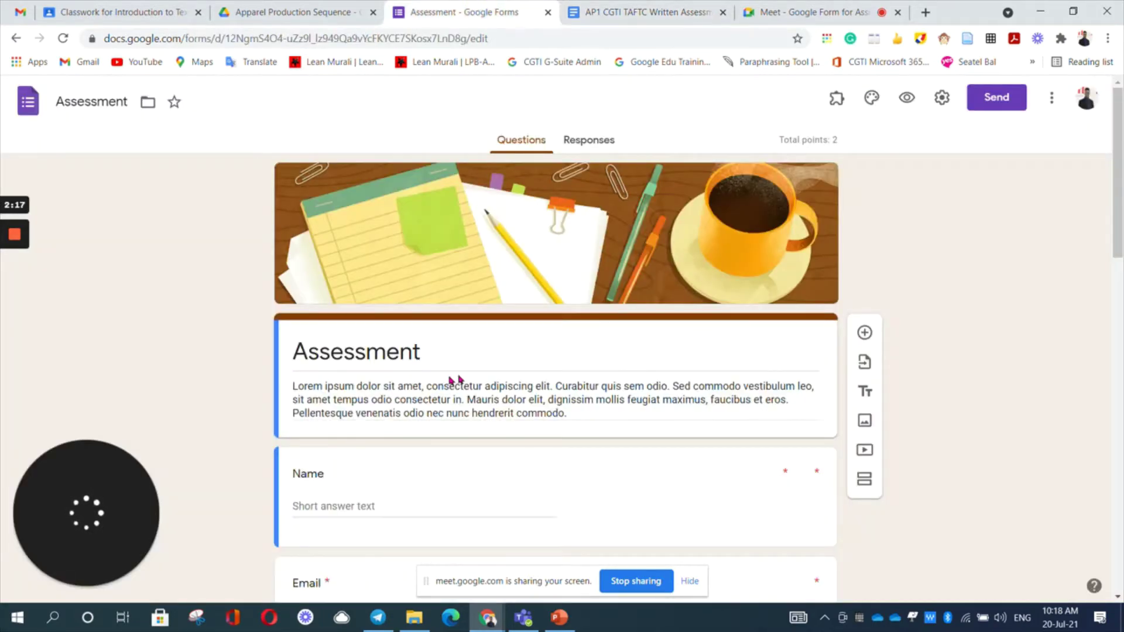
# Step: Paste the copied assessment heading into the form title and cut the unit line from it
pyautogui.doubleClick(508, 365)
pyautogui.write('Written Assessment forCompetency Unit: Apparel Production Sequence Competency Code: CGTI-IC-303C-1')
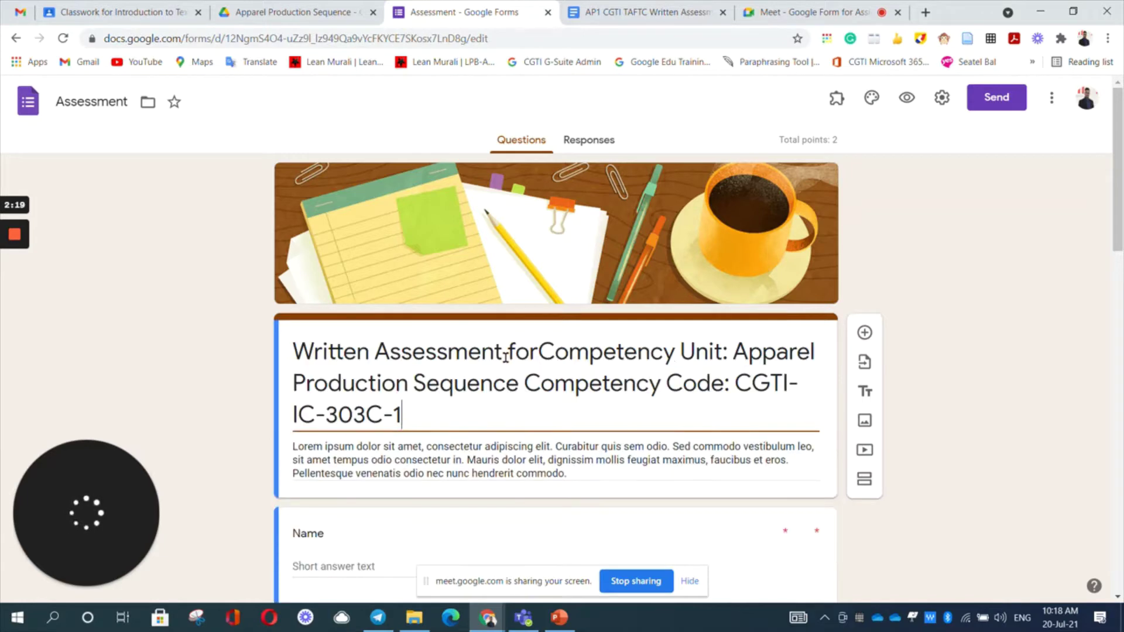
pyautogui.click(536, 350)
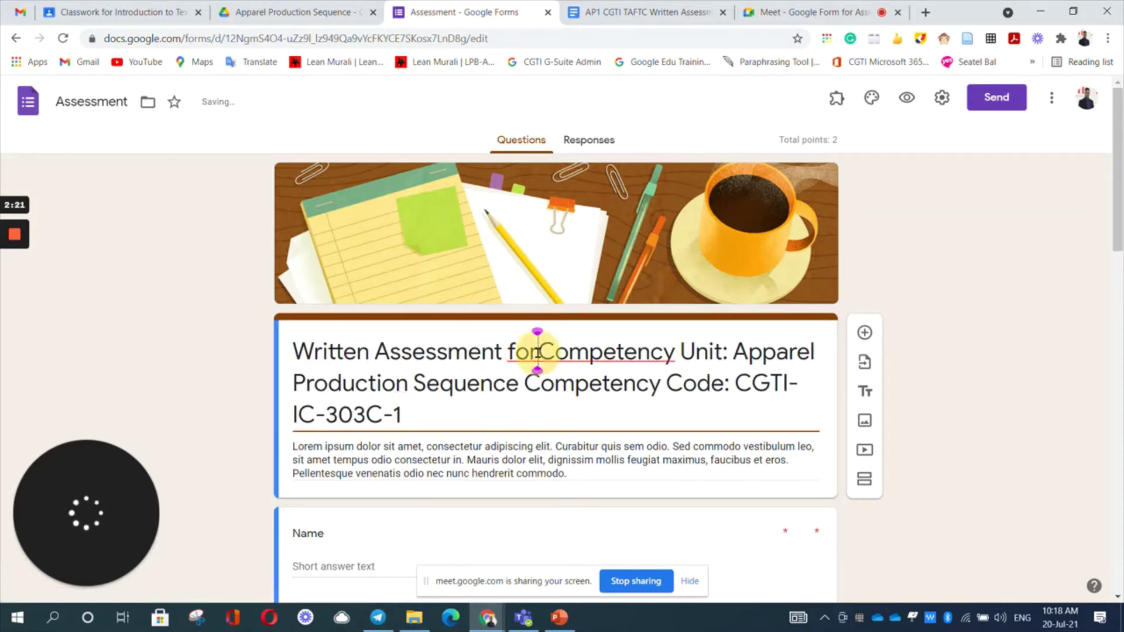
pyautogui.click(686, 351)
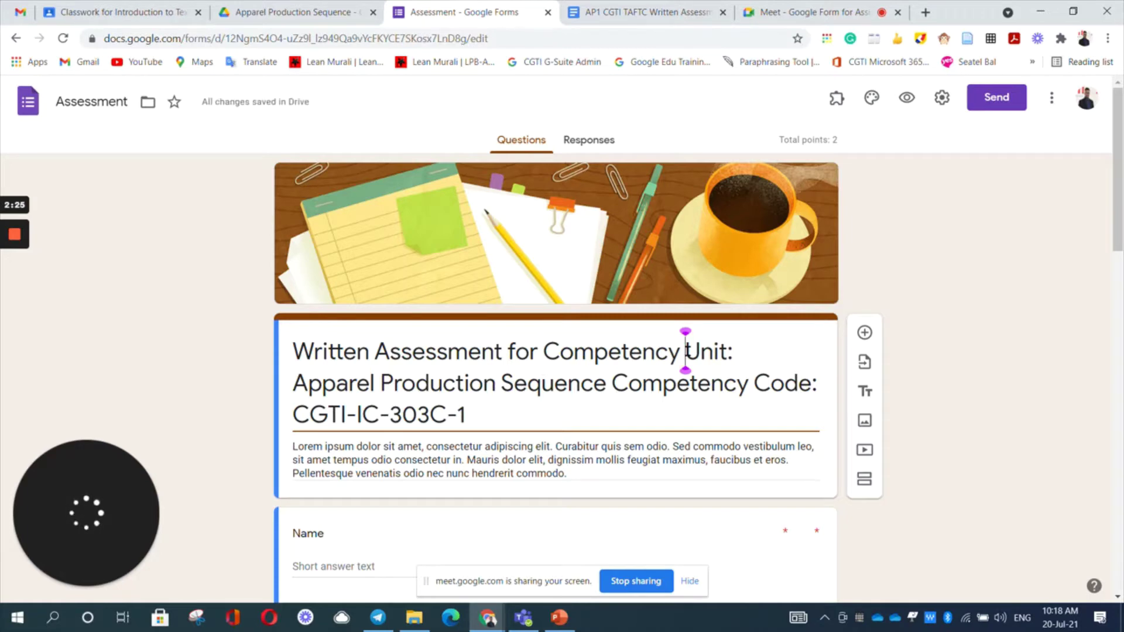
pyautogui.moveTo(686, 351); pyautogui.dragTo(749, 411)
pyautogui.hotkey('ctrl', 'c')
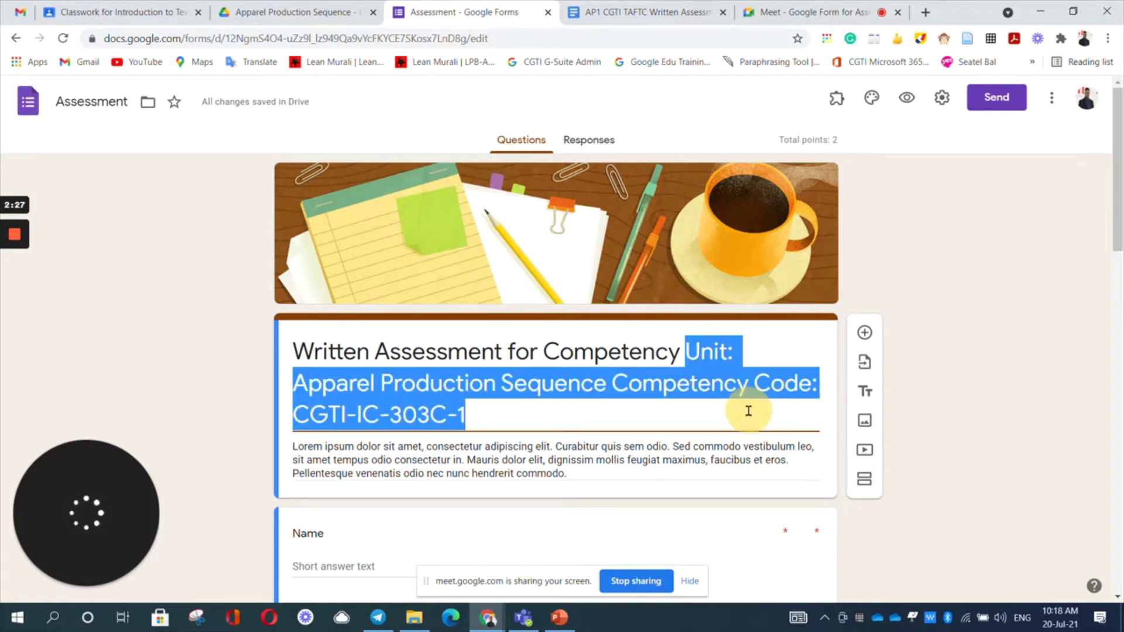
pyautogui.press('BackSpace')
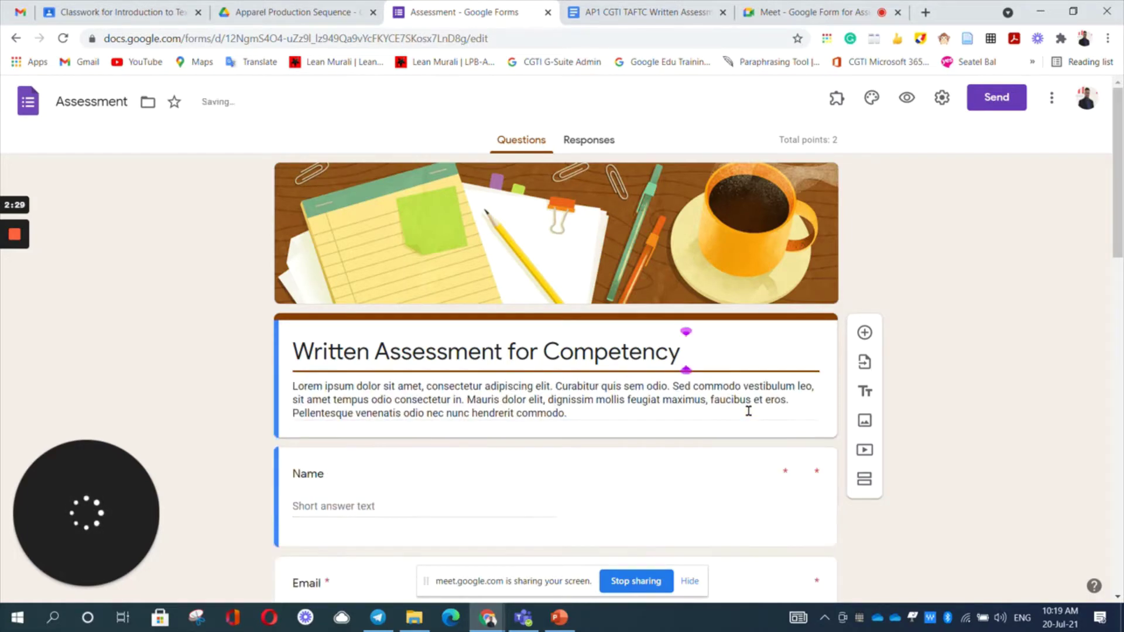
# Step: Put the unit and CGTI-IC-303C-1 competency code line in the description; trim title to 'Written Assessment'
pyautogui.tripleClick(598, 415)
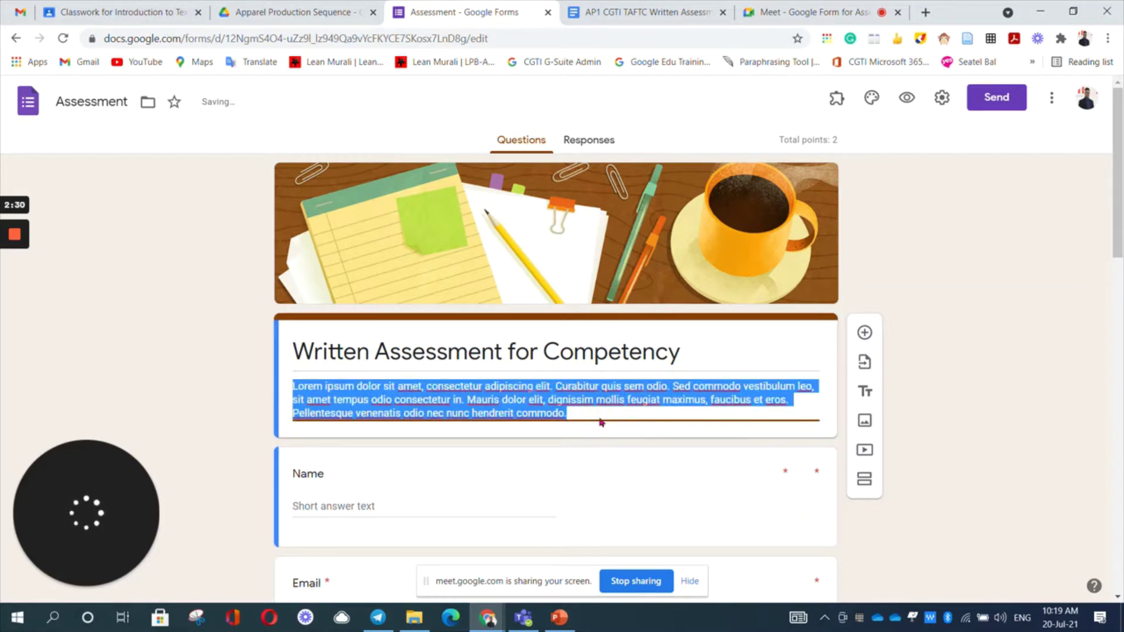
pyautogui.hotkey('ctrl', 'v')
pyautogui.tripleClick(679, 351)
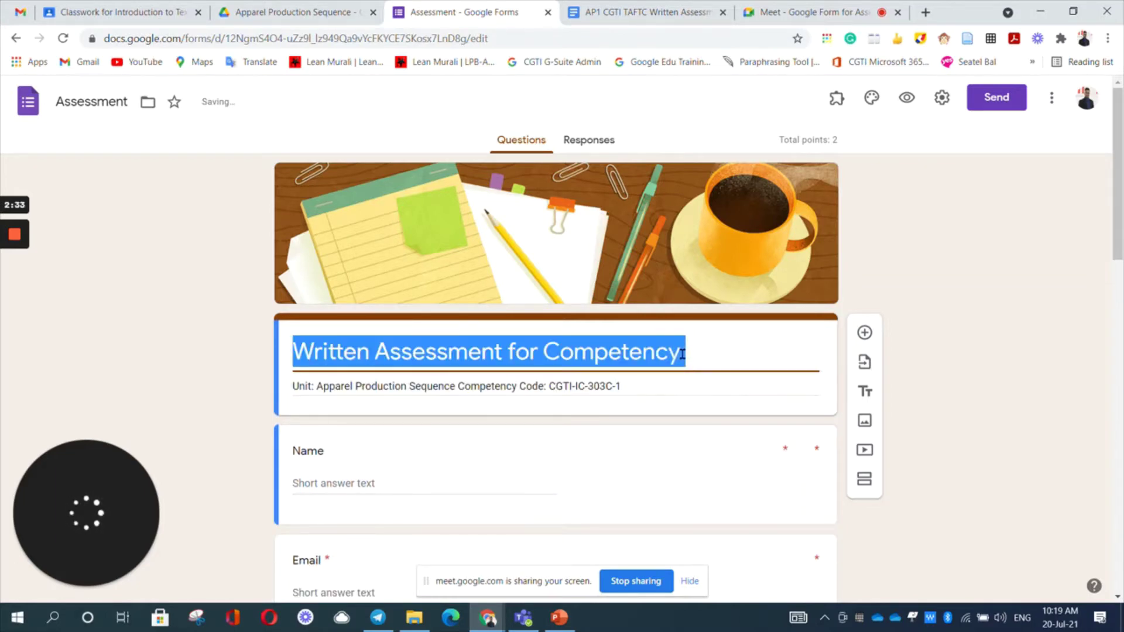
pyautogui.click(682, 353)
pyautogui.press('BackSpace')
pyautogui.press('BackSpace')
pyautogui.press('BackSpace')
pyautogui.press('BackSpace')
pyautogui.press('BackSpace')
pyautogui.press('BackSpace')
pyautogui.press('BackSpace')
pyautogui.press('BackSpace')
pyautogui.press('BackSpace')
pyautogui.press('BackSpace')
pyautogui.press('BackSpace')
pyautogui.press('BackSpace')
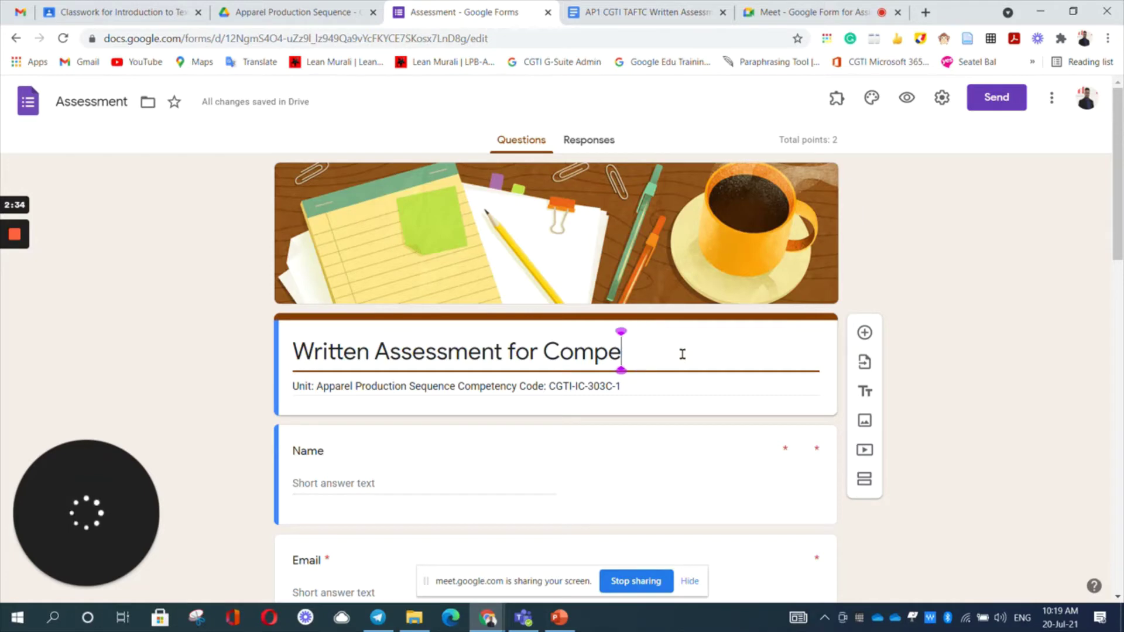
pyautogui.press('BackSpace')
pyautogui.press('BackSpace')
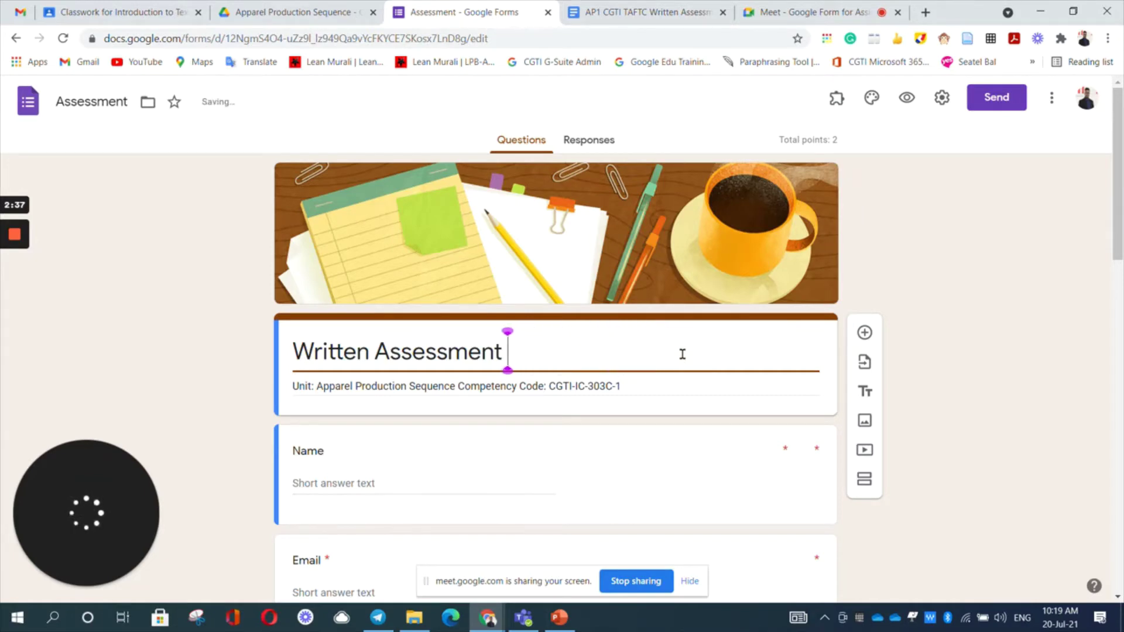
# Step: Extend the title to 'Written Assessment - Apparel Production sequence (Batch-8)' using text from the document
pyautogui.write('-')
pyautogui.click(644, 12)
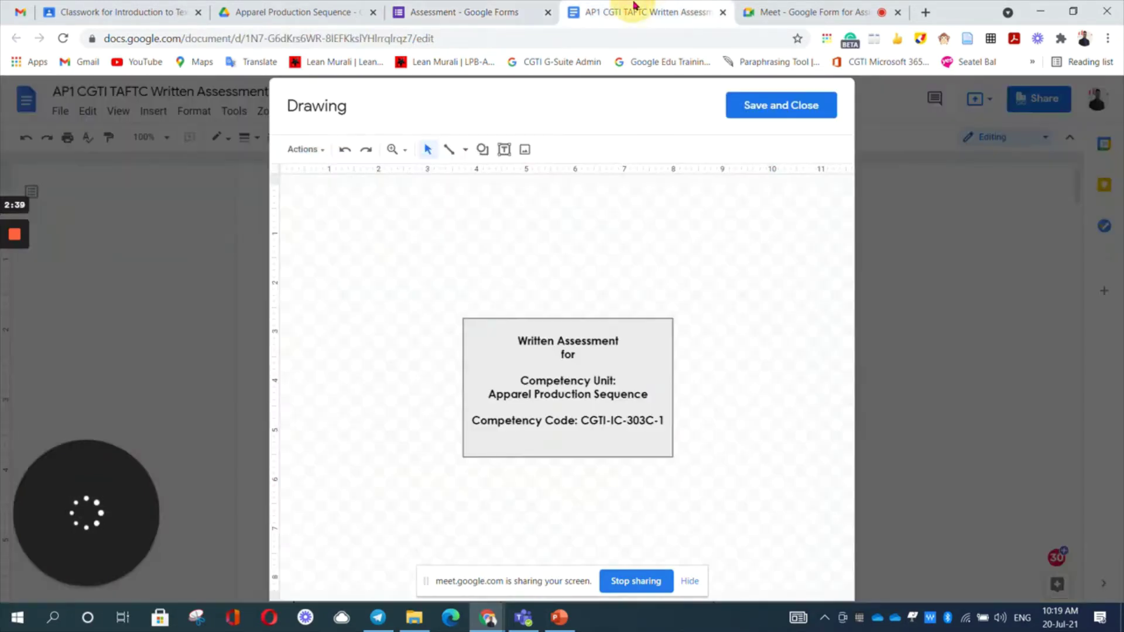
pyautogui.click(400, 402)
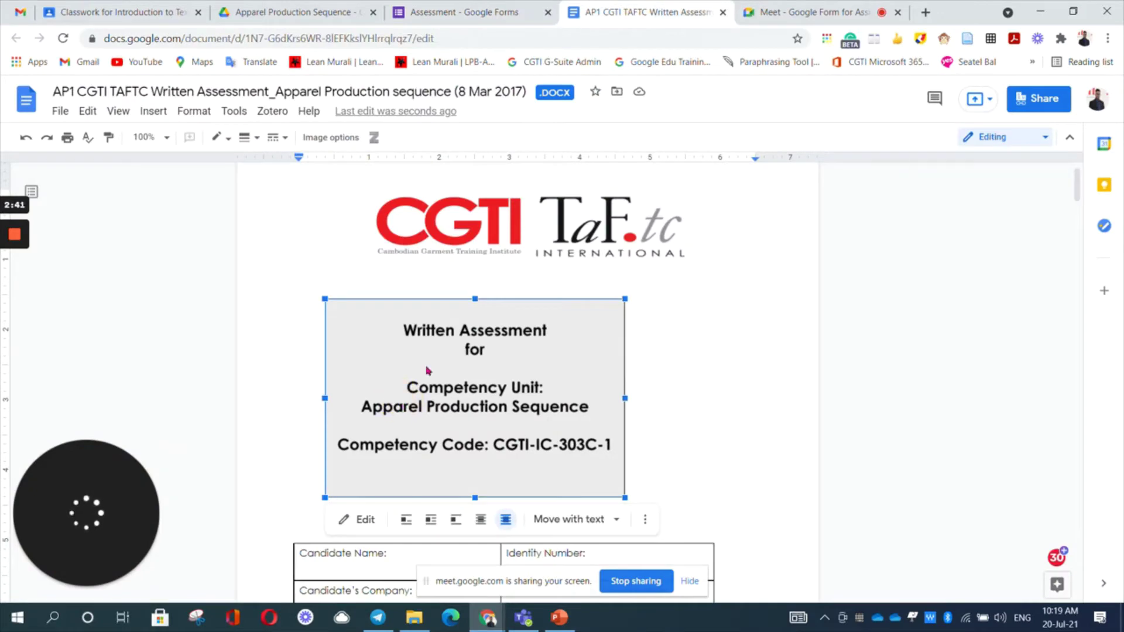
pyautogui.moveTo(454, 91); pyautogui.dragTo(276, 89)
pyautogui.hotkey('ctrl', 'c')
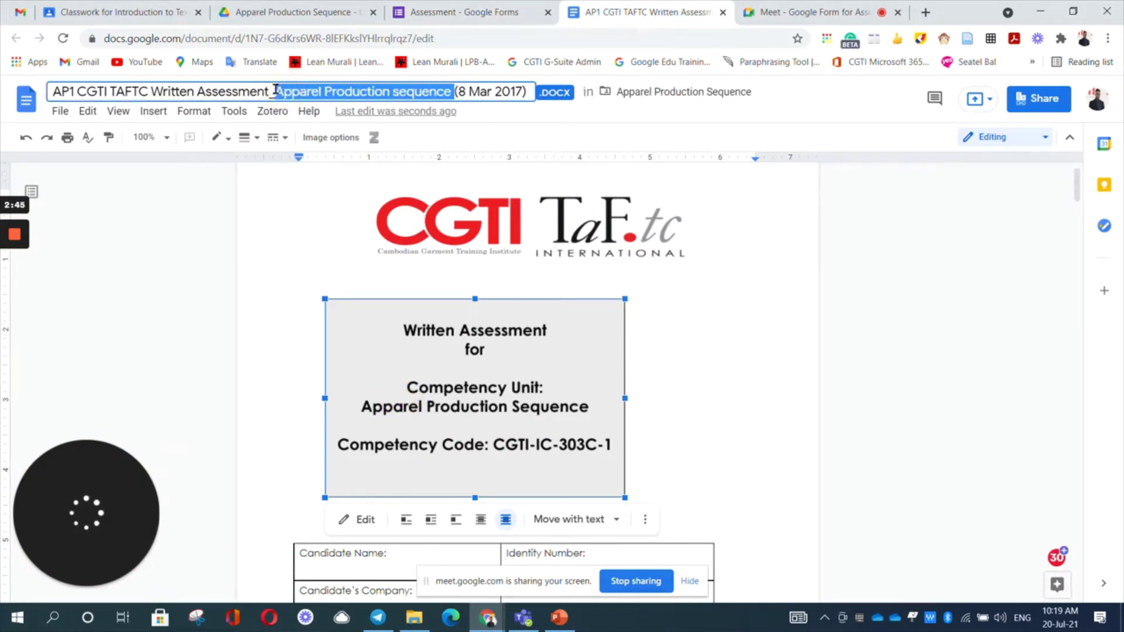
pyautogui.click(515, 12)
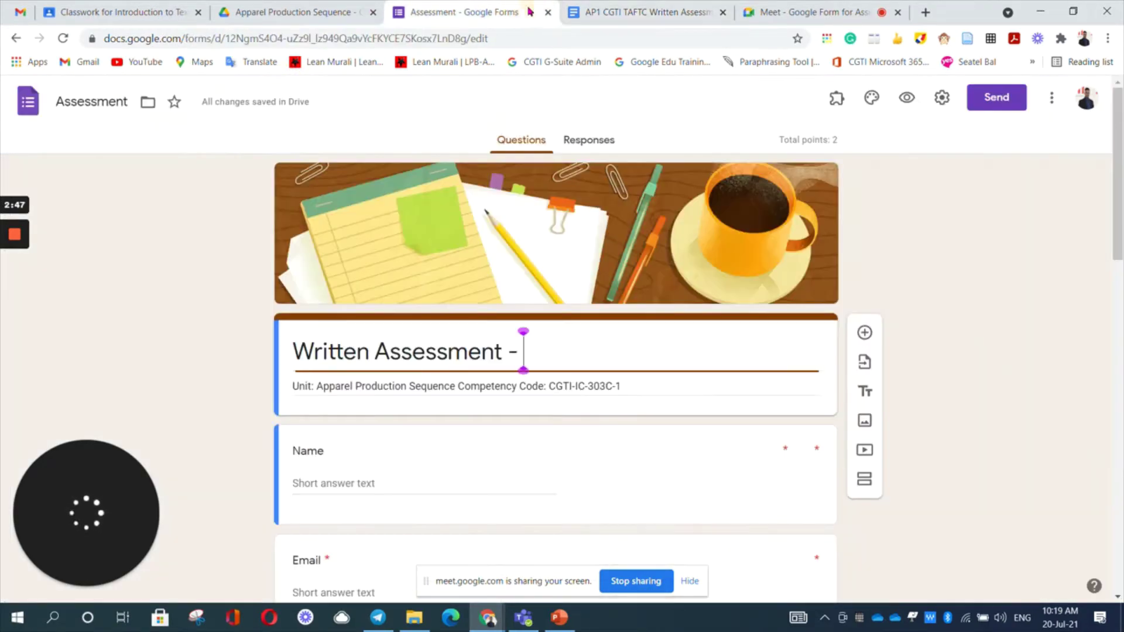
pyautogui.click(561, 346)
pyautogui.hotkey('ctrl', 'v')
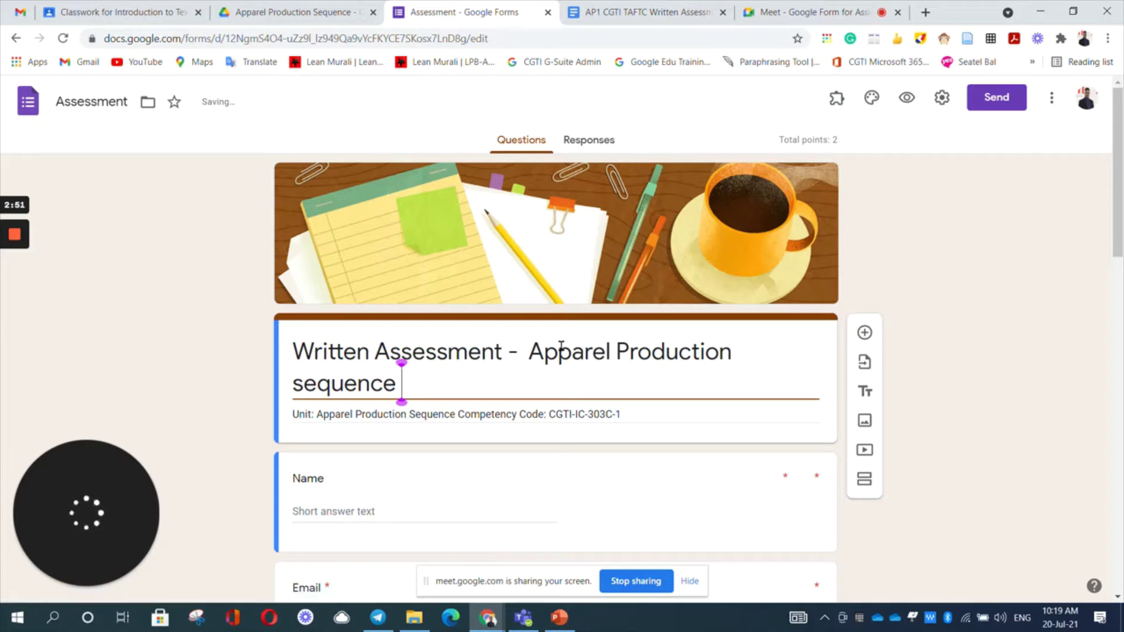
pyautogui.write('(Batch')
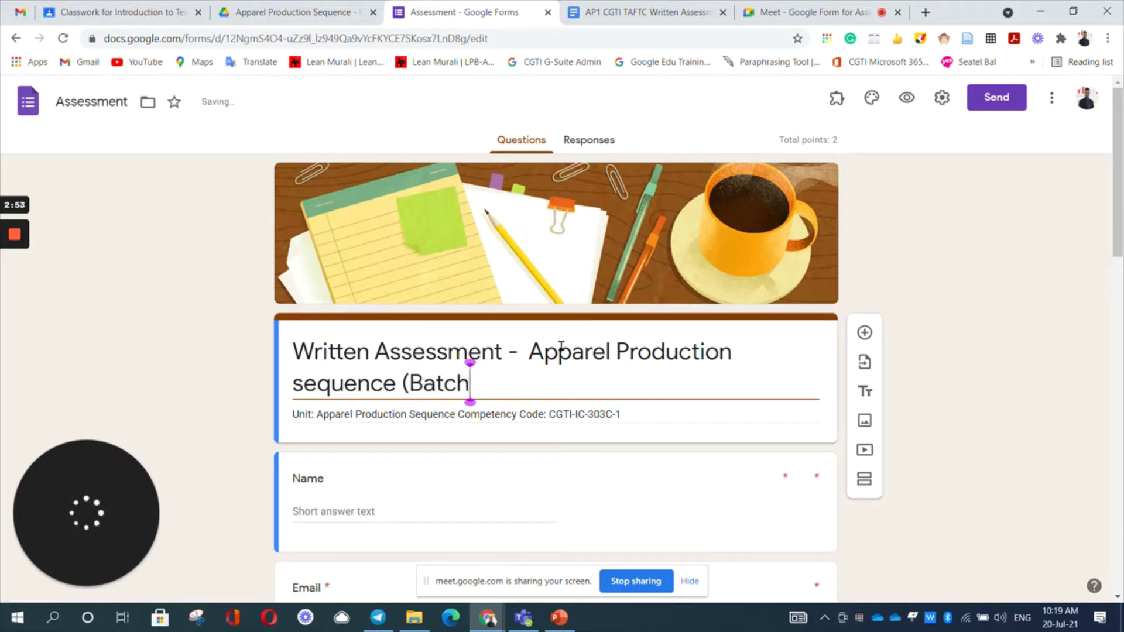
pyautogui.write('-8')
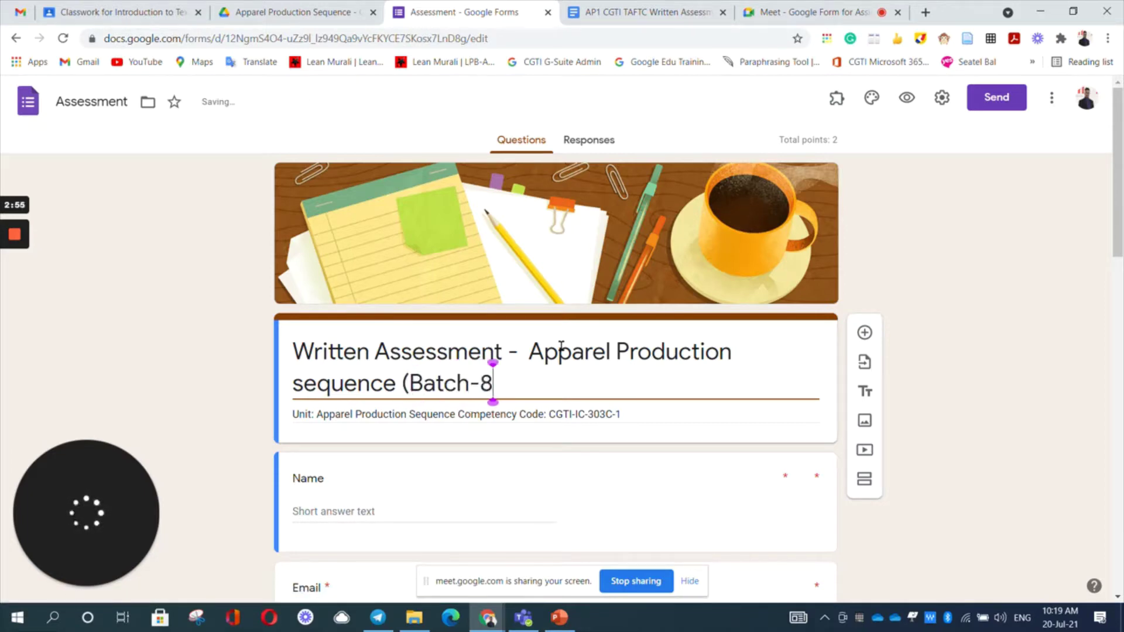
pyautogui.write(')')
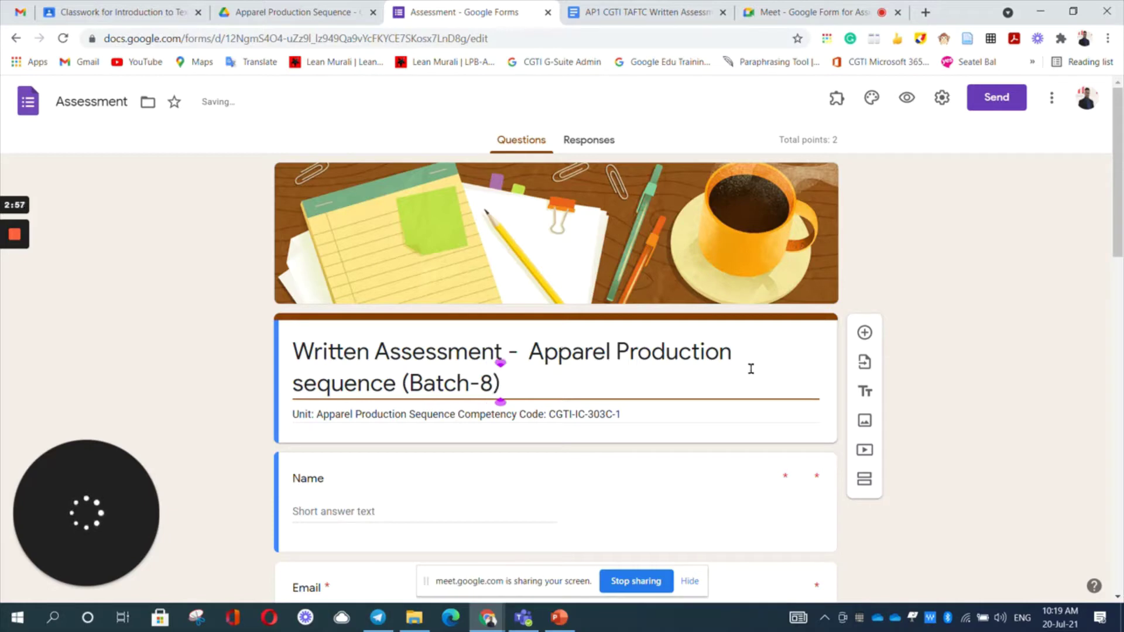
# Step: Delete the unit name from the description, leaving only the competency code
pyautogui.tripleClick(640, 419)
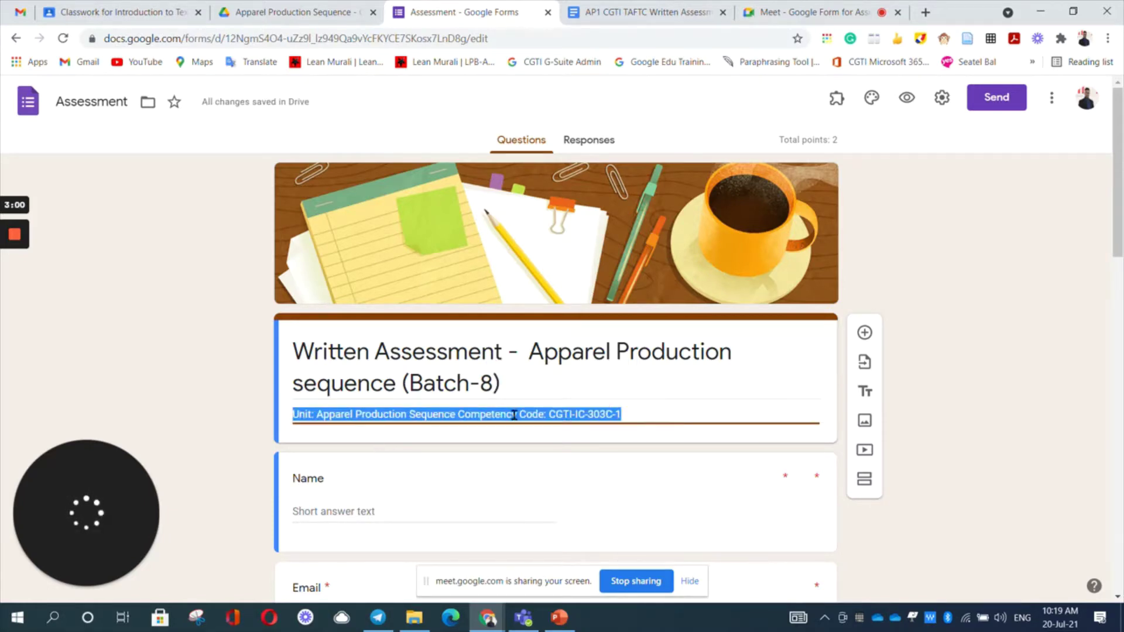
pyautogui.click(457, 413)
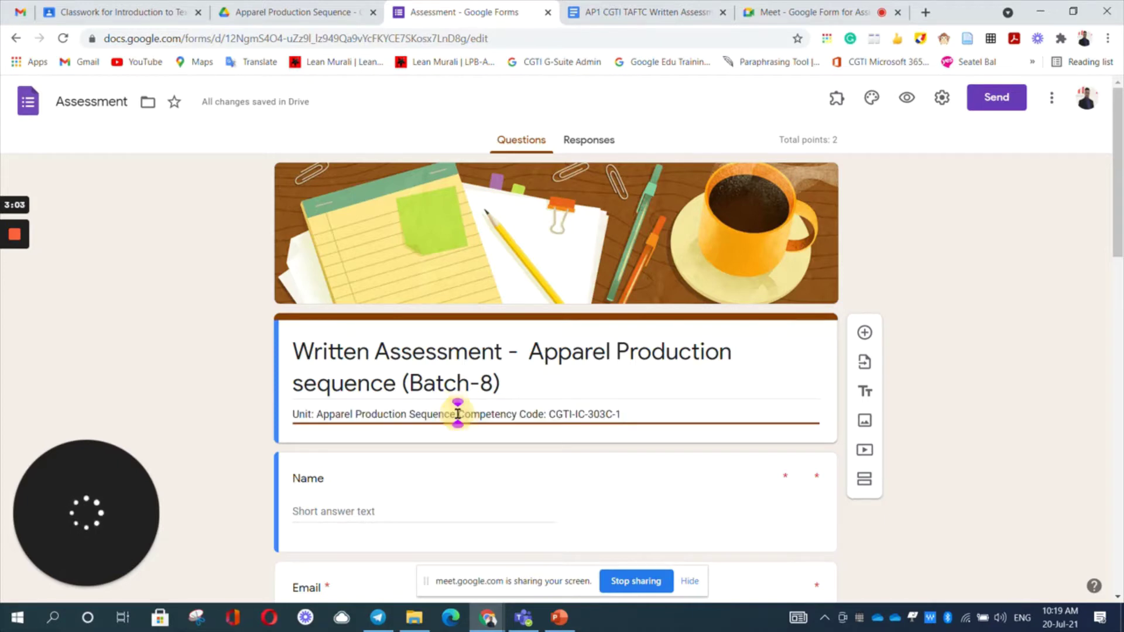
pyautogui.press('BackSpace')
pyautogui.press('BackSpace')
pyautogui.press('BackSpace')
pyautogui.press('BackSpace')
pyautogui.press('BackSpace')
pyautogui.press('BackSpace')
pyautogui.press('BackSpace')
pyautogui.press('BackSpace')
pyautogui.press('BackSpace')
pyautogui.press('BackSpace')
pyautogui.press('BackSpace')
pyautogui.press('BackSpace')
pyautogui.press('BackSpace')
pyautogui.press('BackSpace')
pyautogui.press('BackSpace')
pyautogui.press('BackSpace')
pyautogui.press('BackSpace')
pyautogui.press('BackSpace')
pyautogui.press('BackSpace')
pyautogui.press('BackSpace')
pyautogui.press('BackSpace')
pyautogui.press('BackSpace')
pyautogui.press('BackSpace')
pyautogui.press('BackSpace')
pyautogui.press('BackSpace')
pyautogui.press('BackSpace')
pyautogui.press('BackSpace')
pyautogui.press('BackSpace')
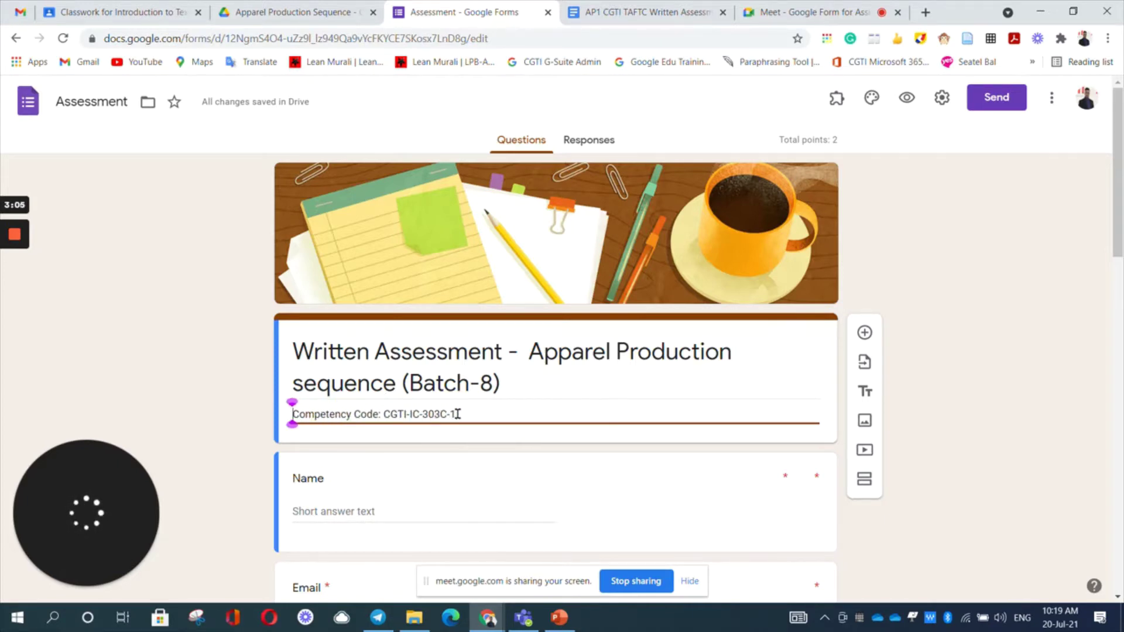
pyautogui.click(479, 469)
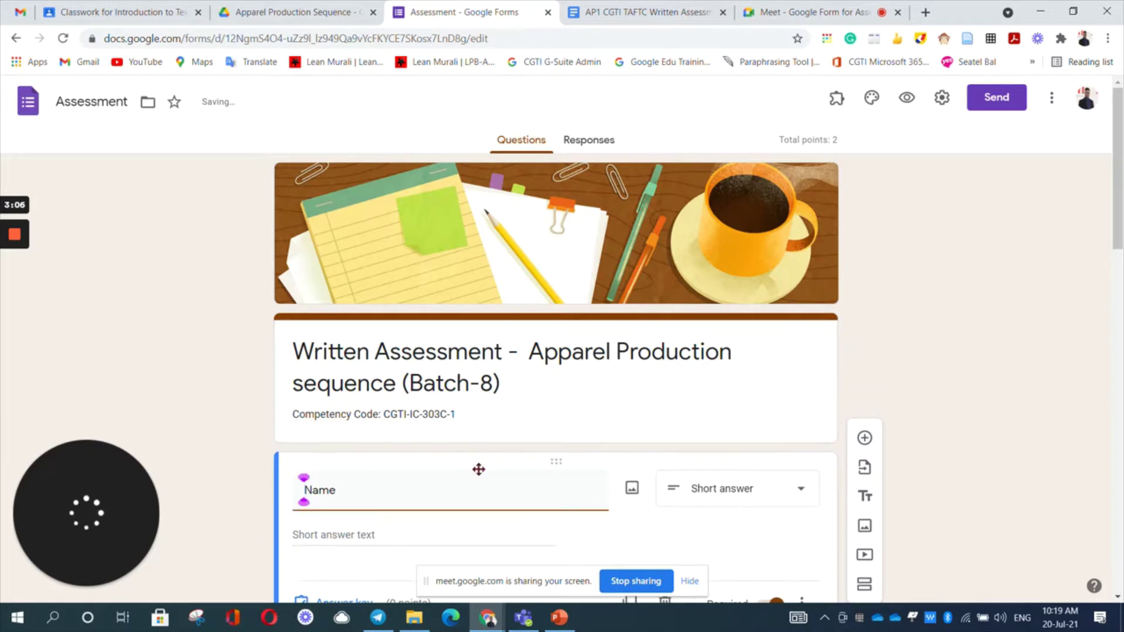
pyautogui.scroll(-3, 478, 469)
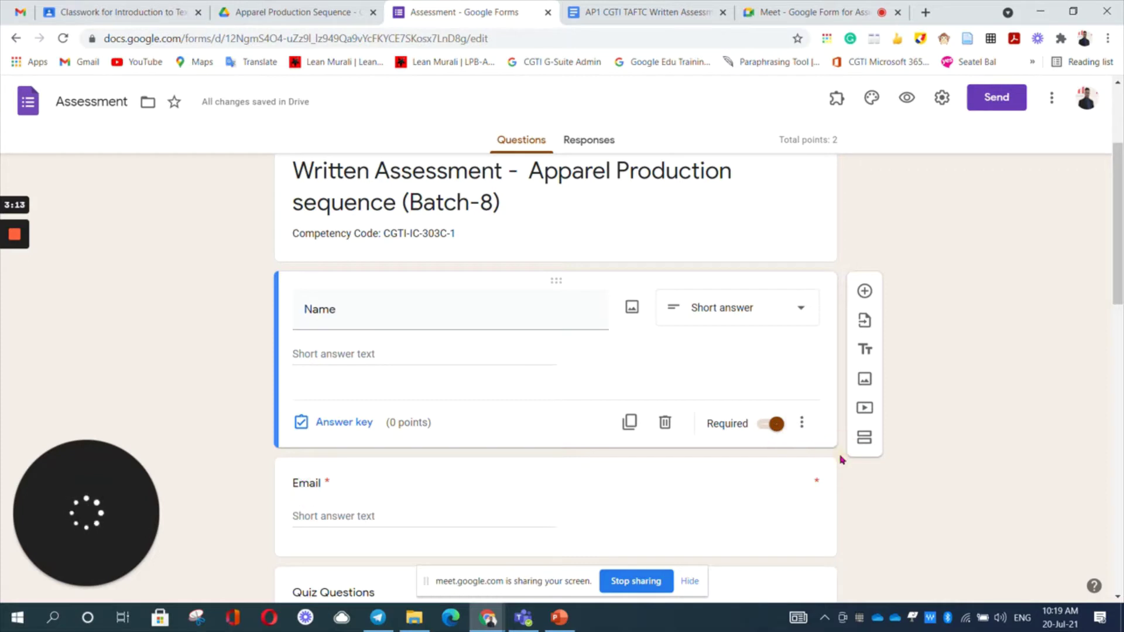
pyautogui.scroll(-3, 594, 427)
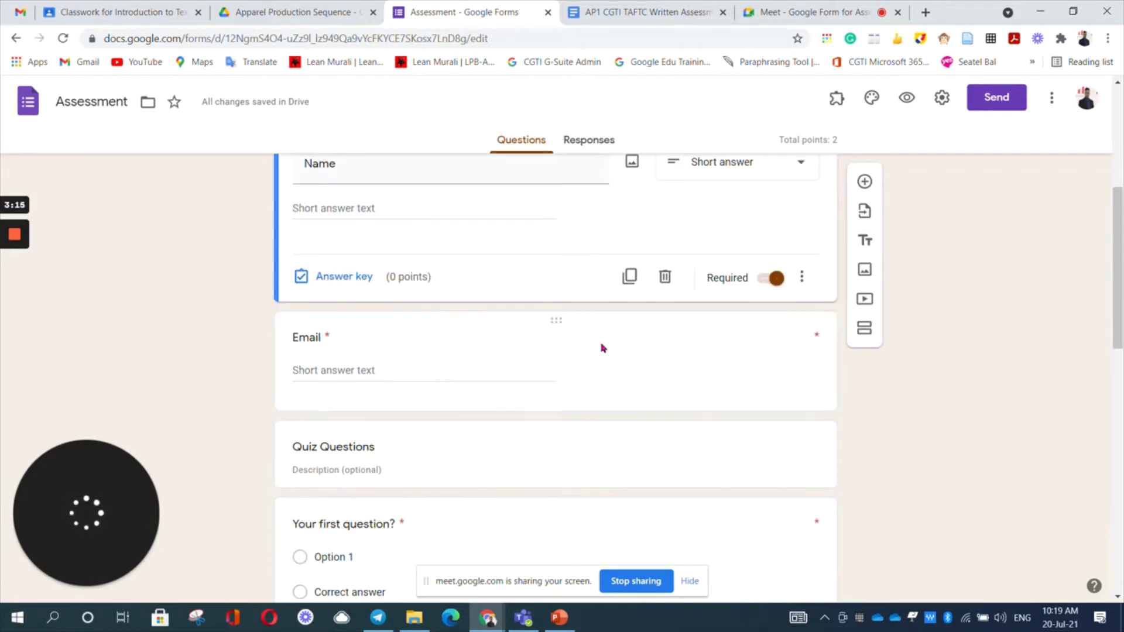
pyautogui.click(628, 350)
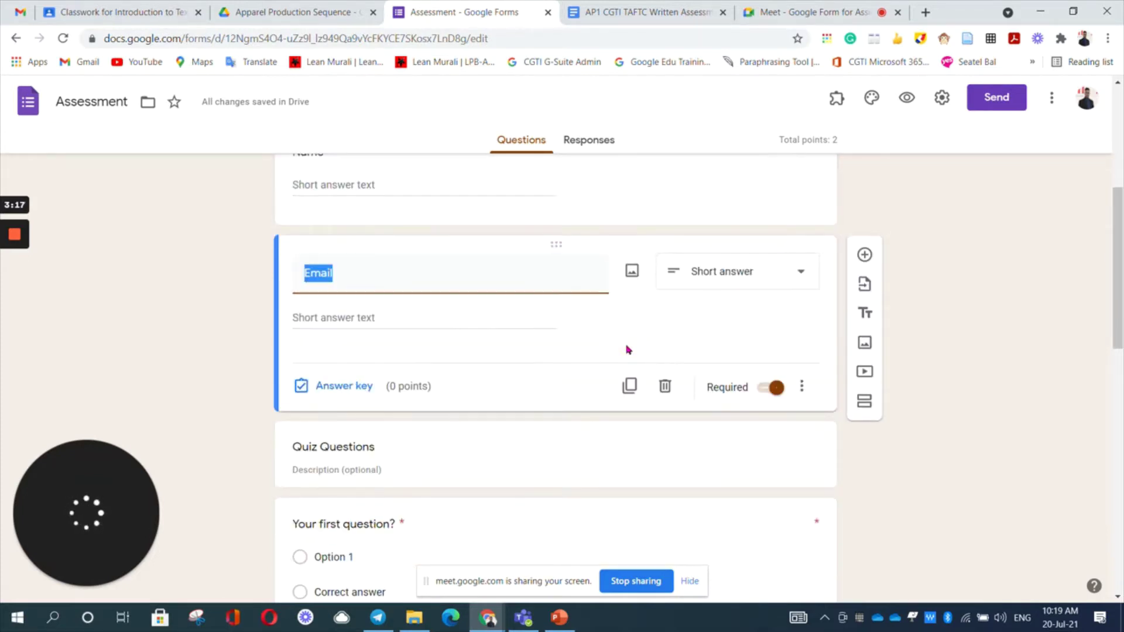
pyautogui.click(685, 324)
pyautogui.scroll(-2, 685, 324)
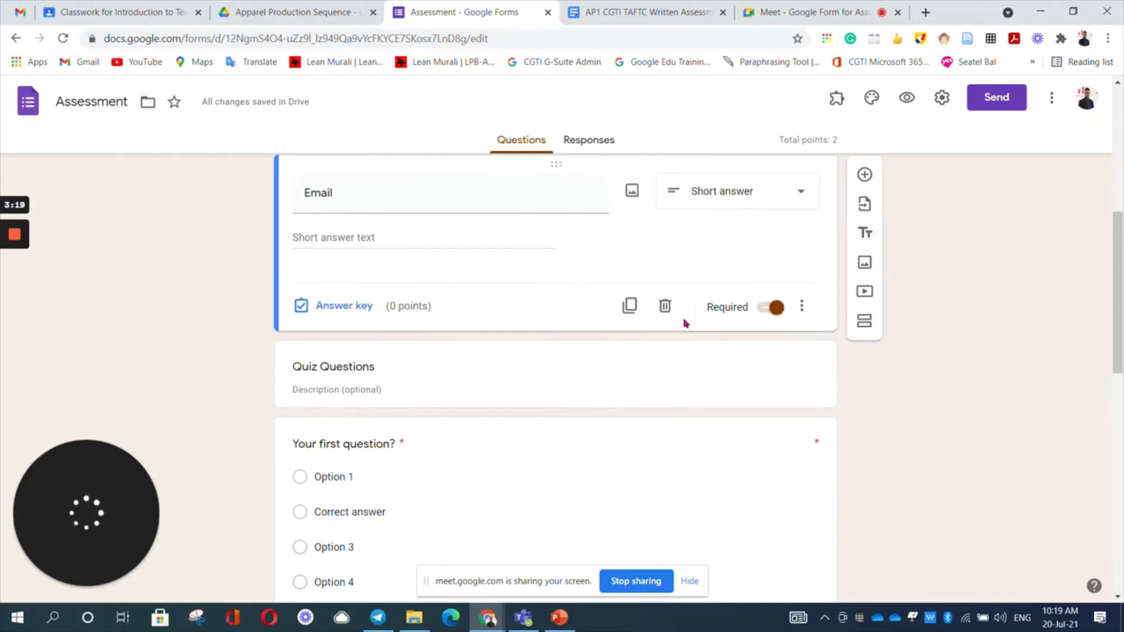
pyautogui.scroll(-1, 685, 324)
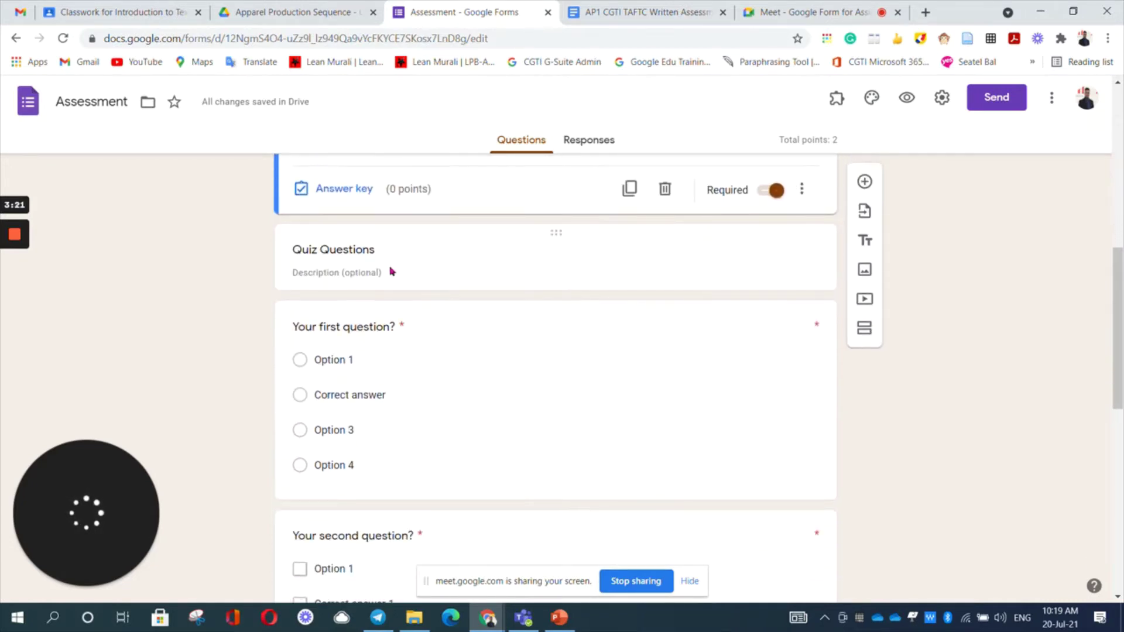
pyautogui.click(371, 242)
pyautogui.hotkey('ctrl', 'c')
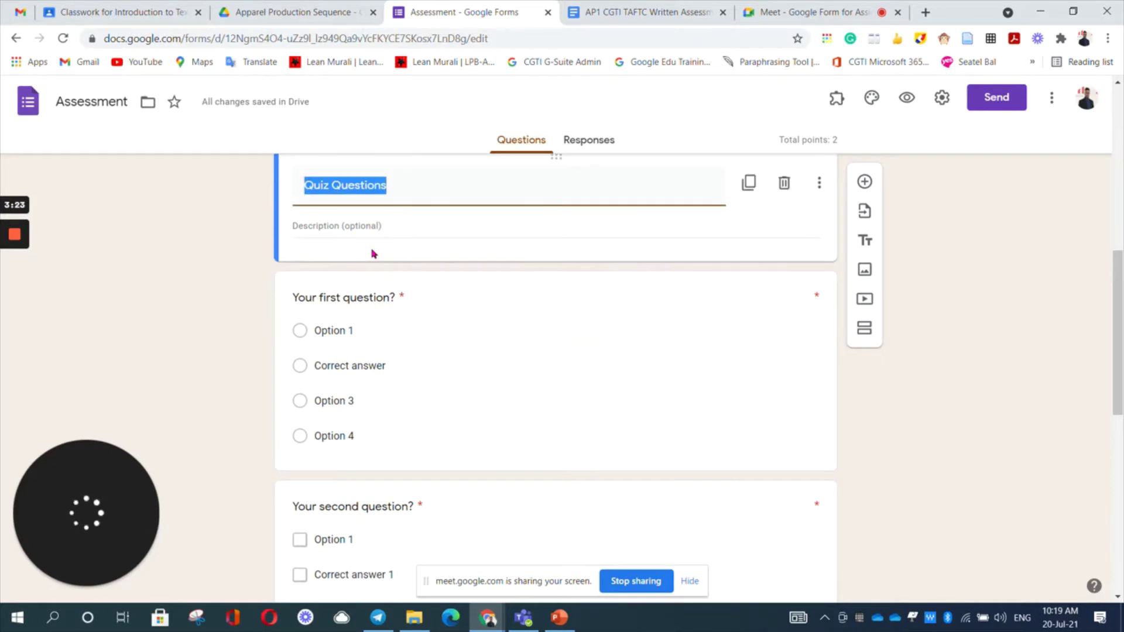
pyautogui.click(624, 17)
pyautogui.scroll(-7, 507, 401)
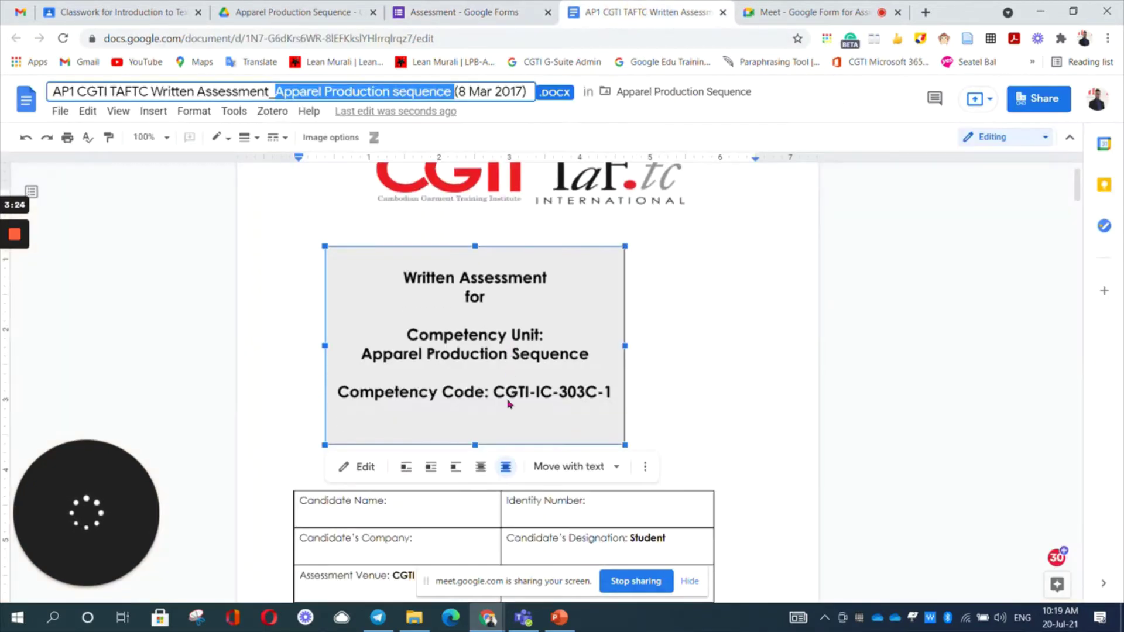
pyautogui.scroll(-5, 507, 400)
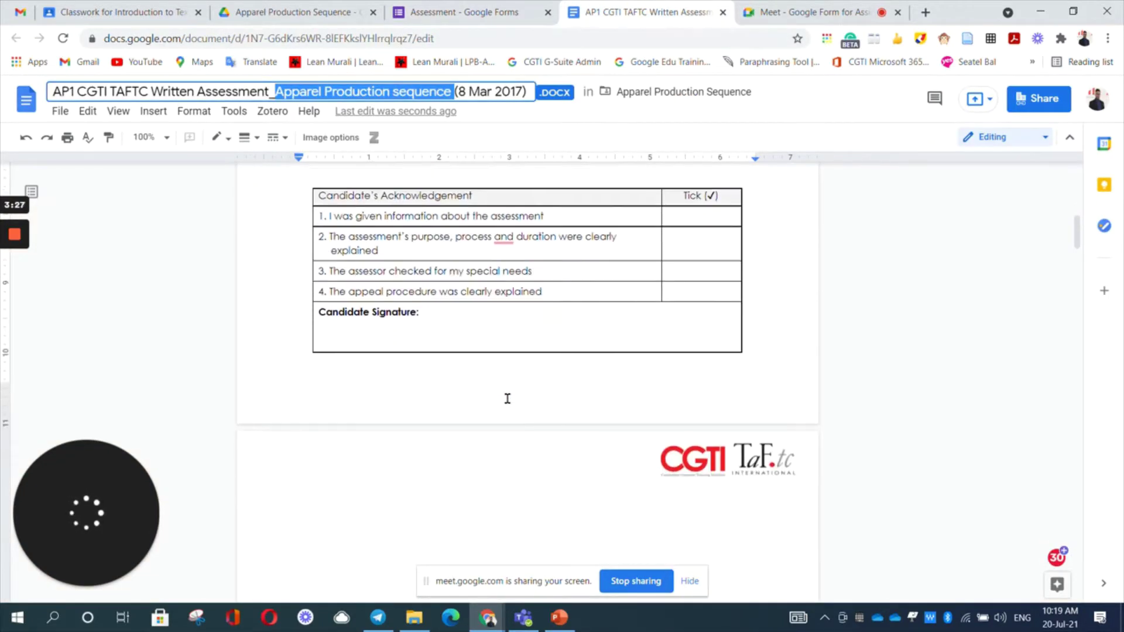
pyautogui.scroll(5, 507, 399)
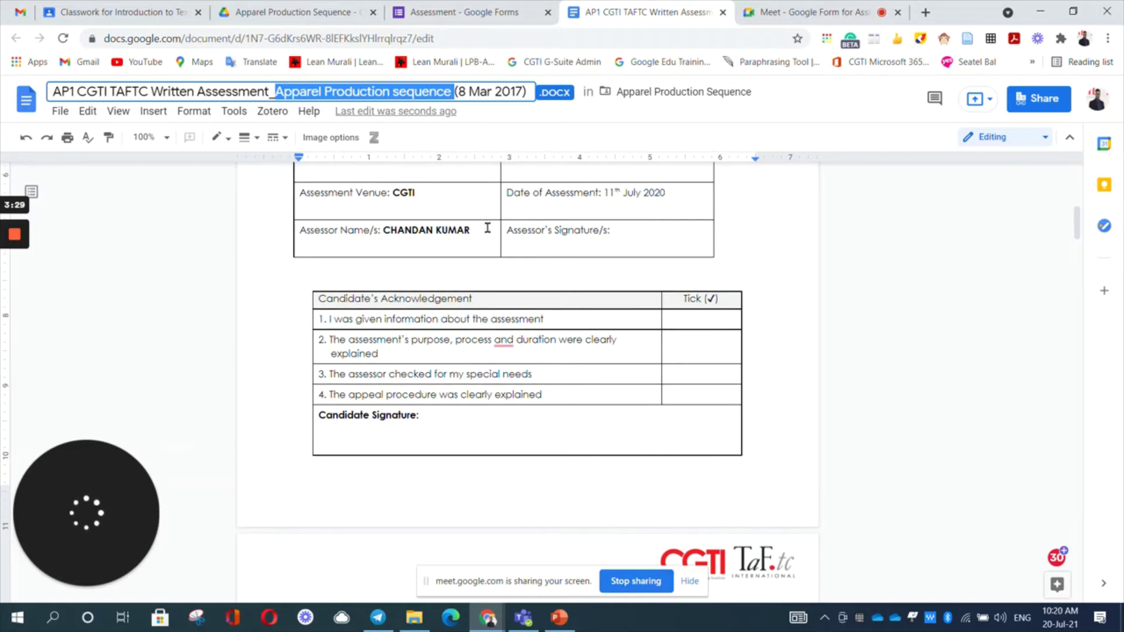
pyautogui.scroll(2, 484, 223)
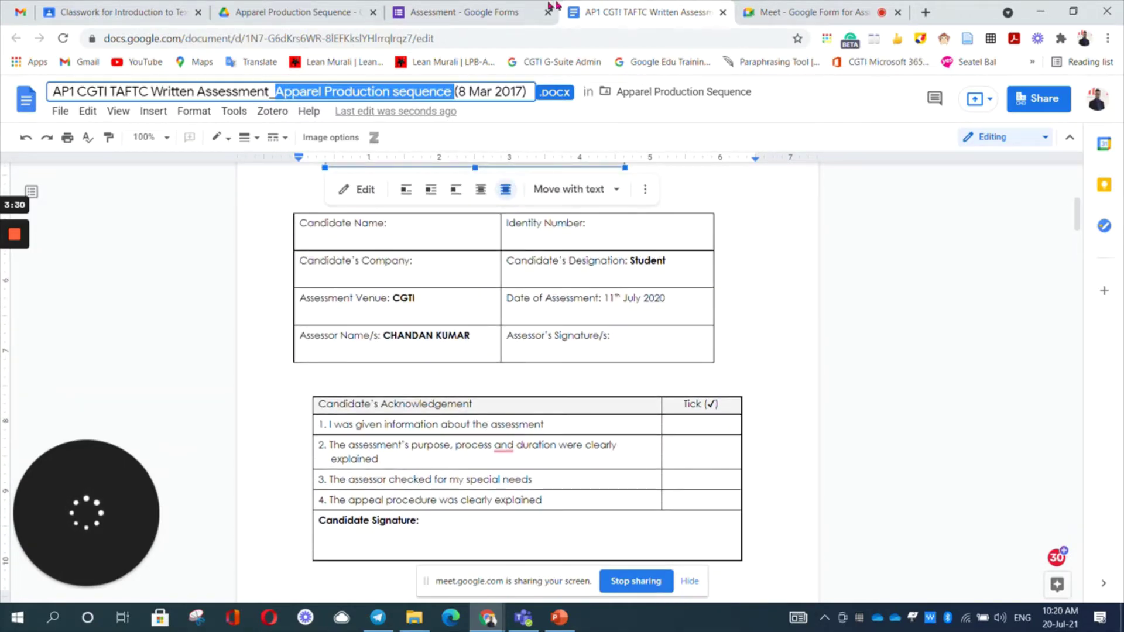
pyautogui.click(517, 13)
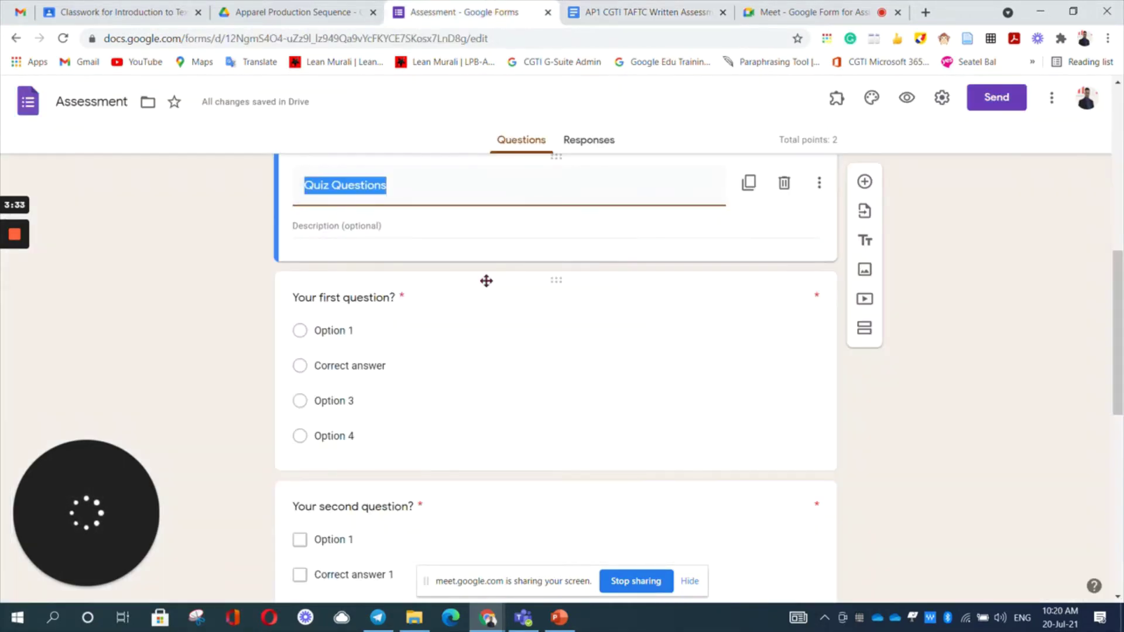
# Step: Restore the section title to 'Quiz Questions' after 'Date' was typed into it by mistake
pyautogui.scroll(3, 486, 284)
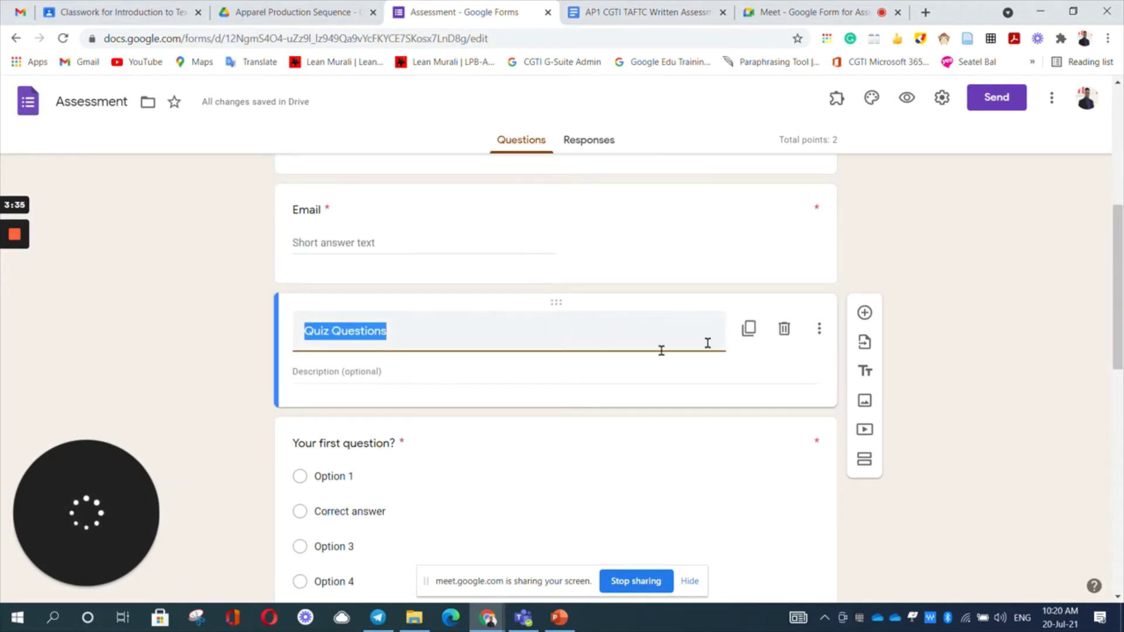
pyautogui.write('Date')
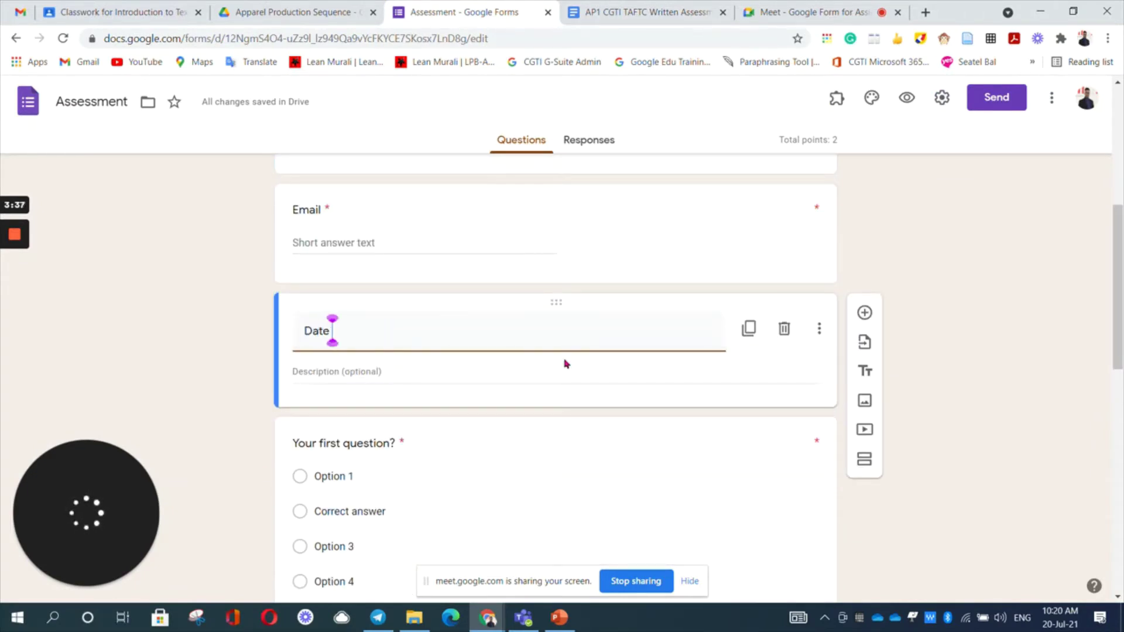
pyautogui.click(596, 377)
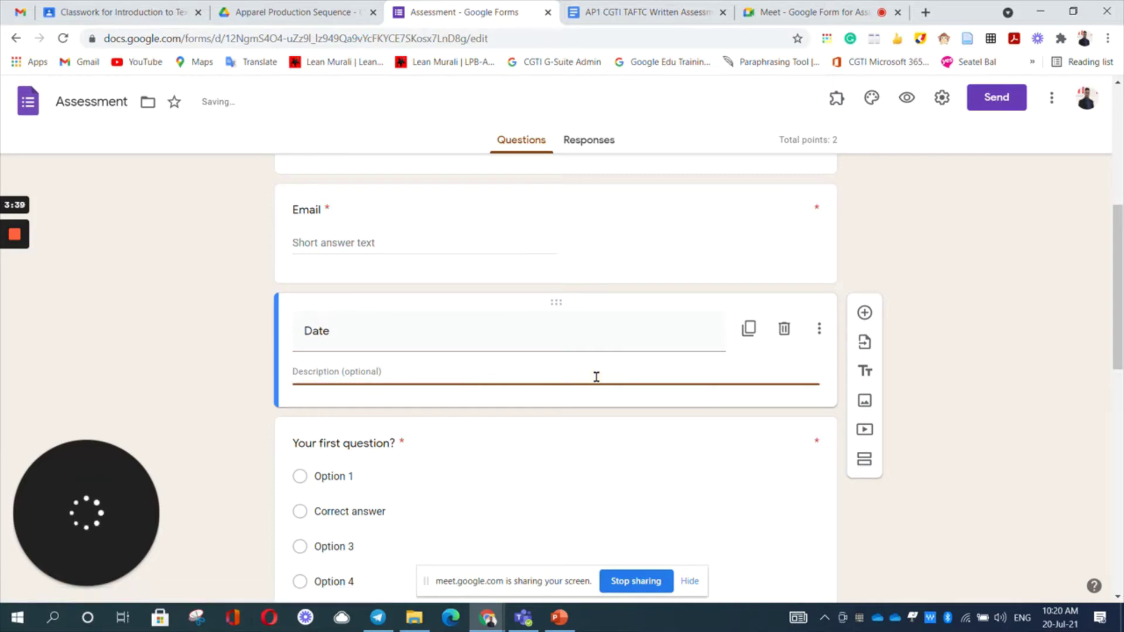
pyautogui.click(819, 329)
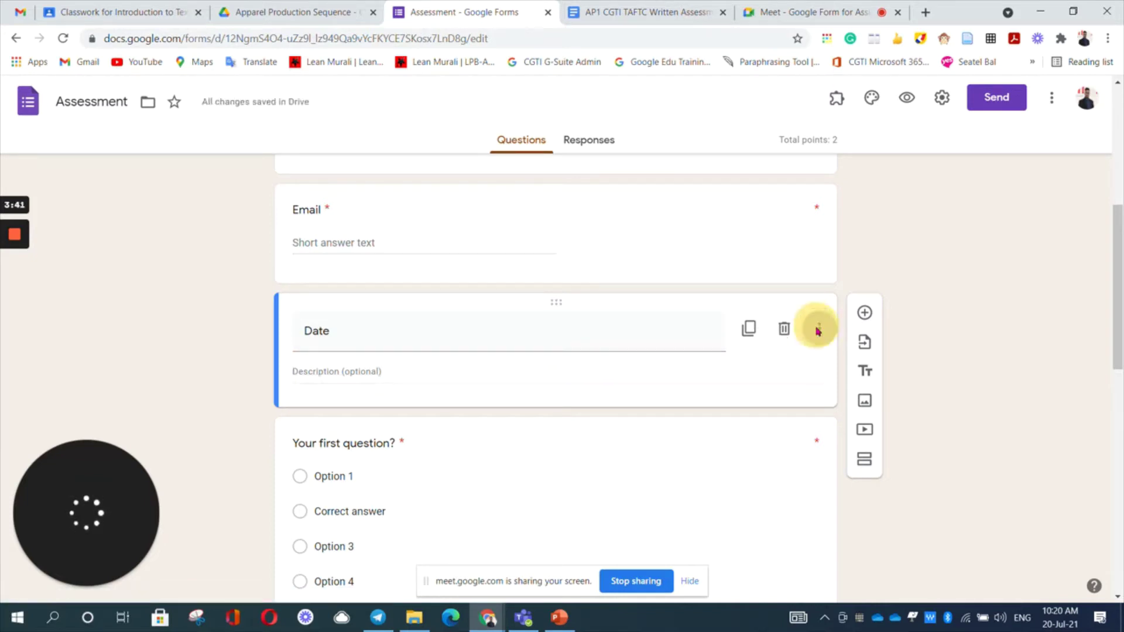
pyautogui.click(603, 374)
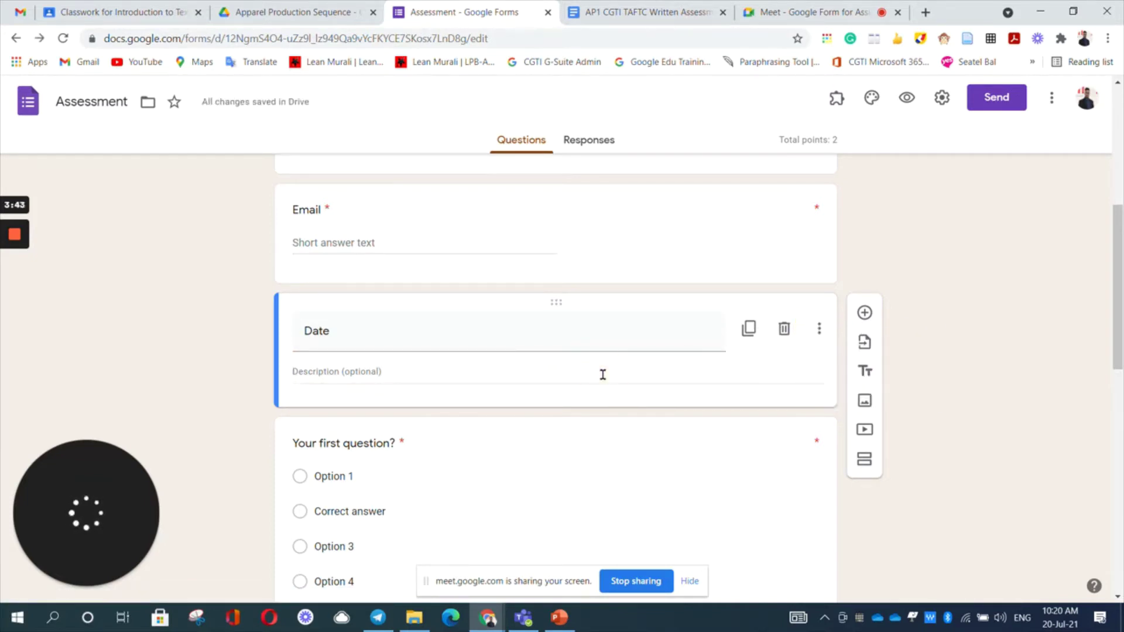
pyautogui.doubleClick(368, 337)
pyautogui.hotkey('ctrl', 'v')
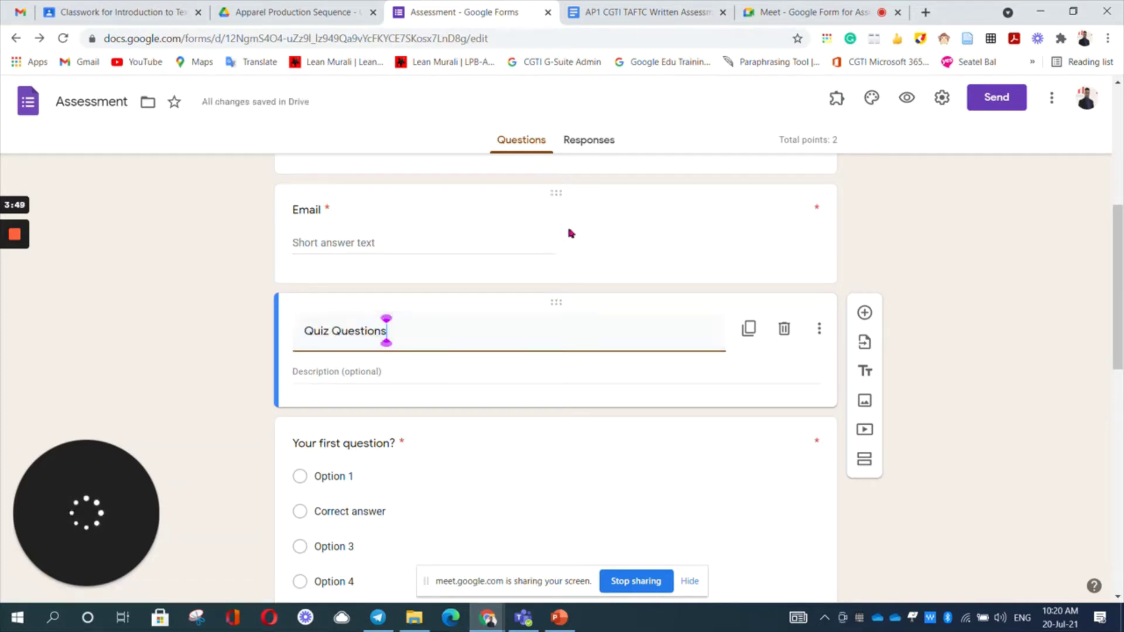
# Step: Add a required 'Date' question placed above the Quiz Questions section
pyautogui.click(862, 317)
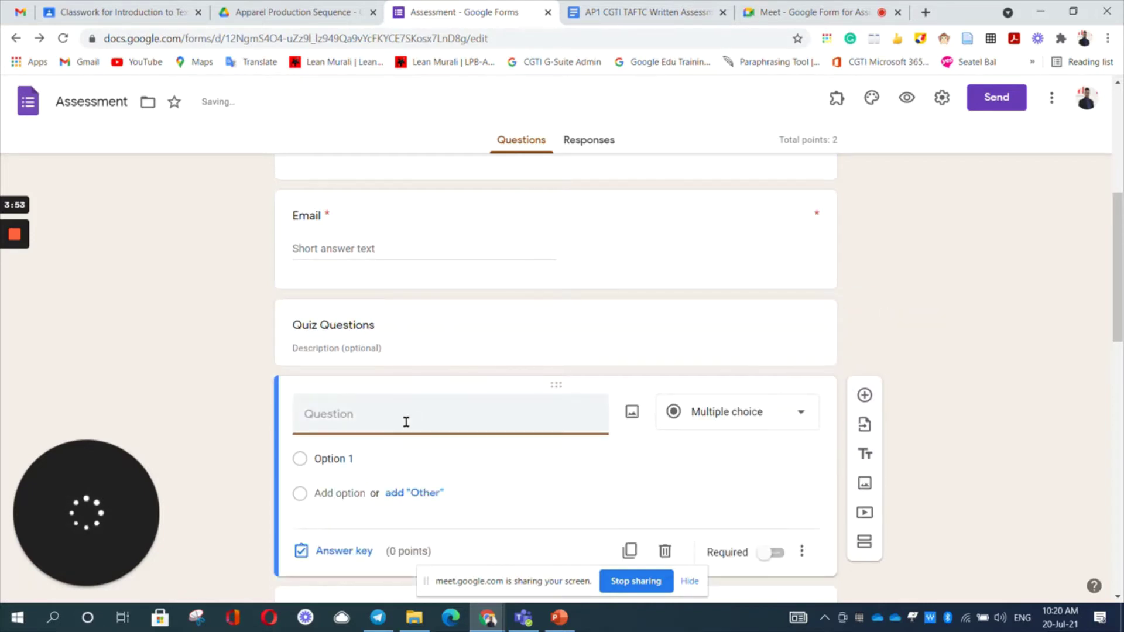
pyautogui.write('Date')
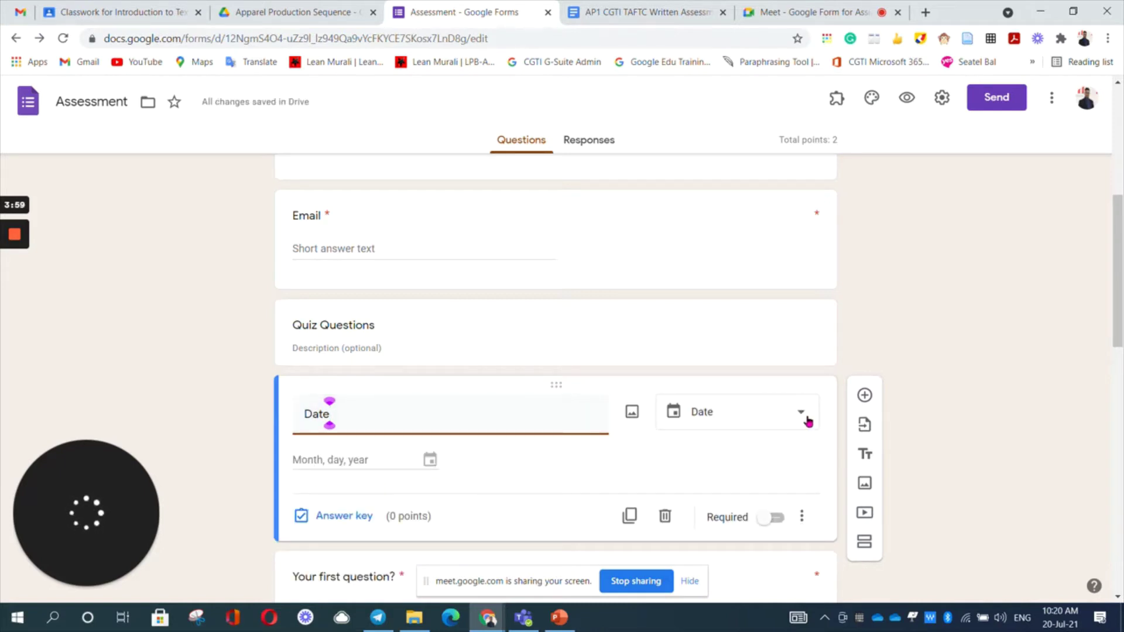
pyautogui.moveTo(557, 383); pyautogui.dragTo(557, 298)
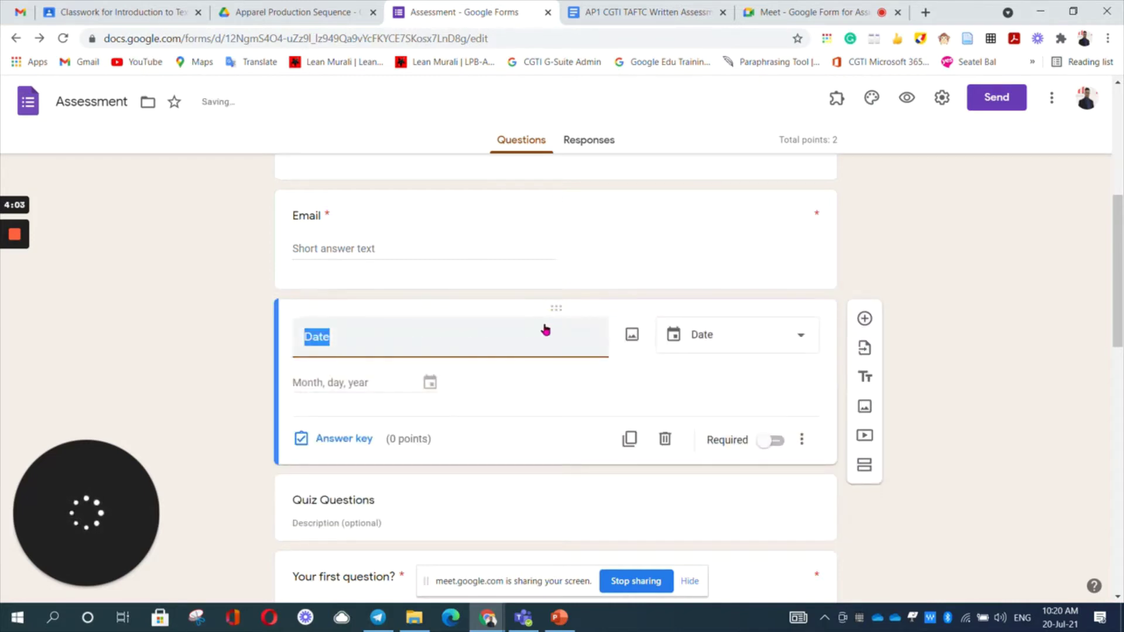
pyautogui.click(975, 356)
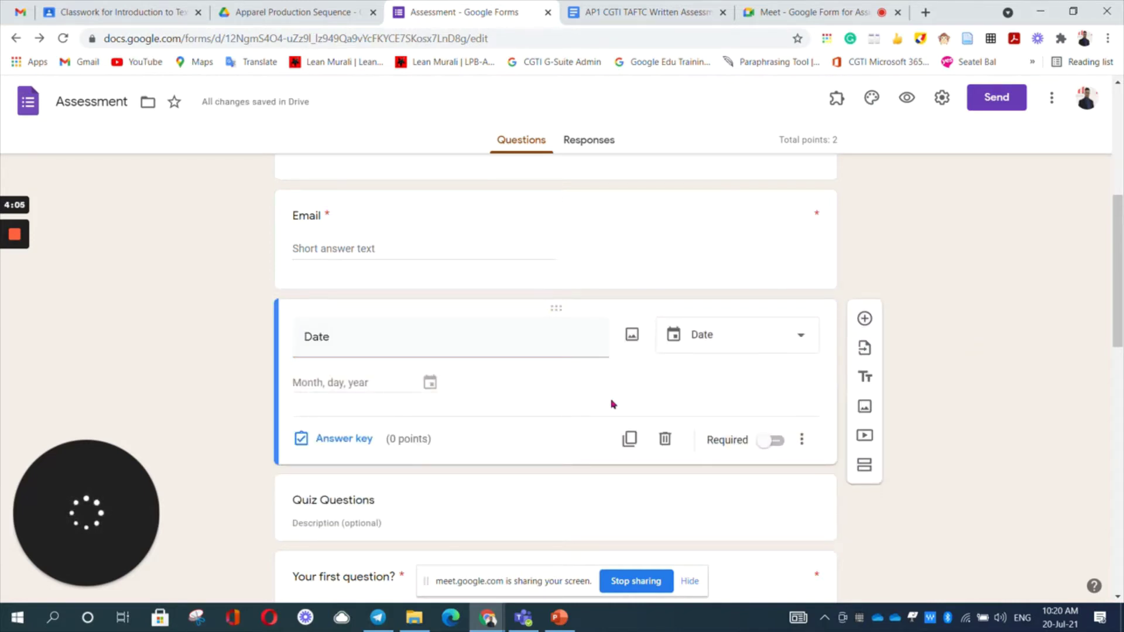
pyautogui.scroll(-3, 611, 401)
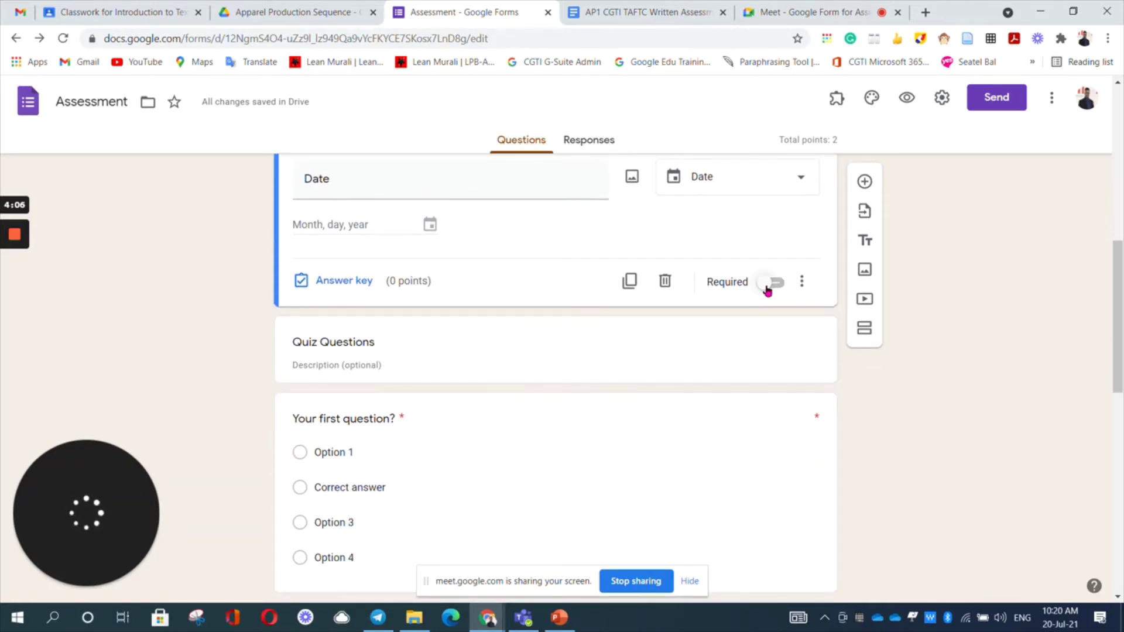
pyautogui.click(767, 286)
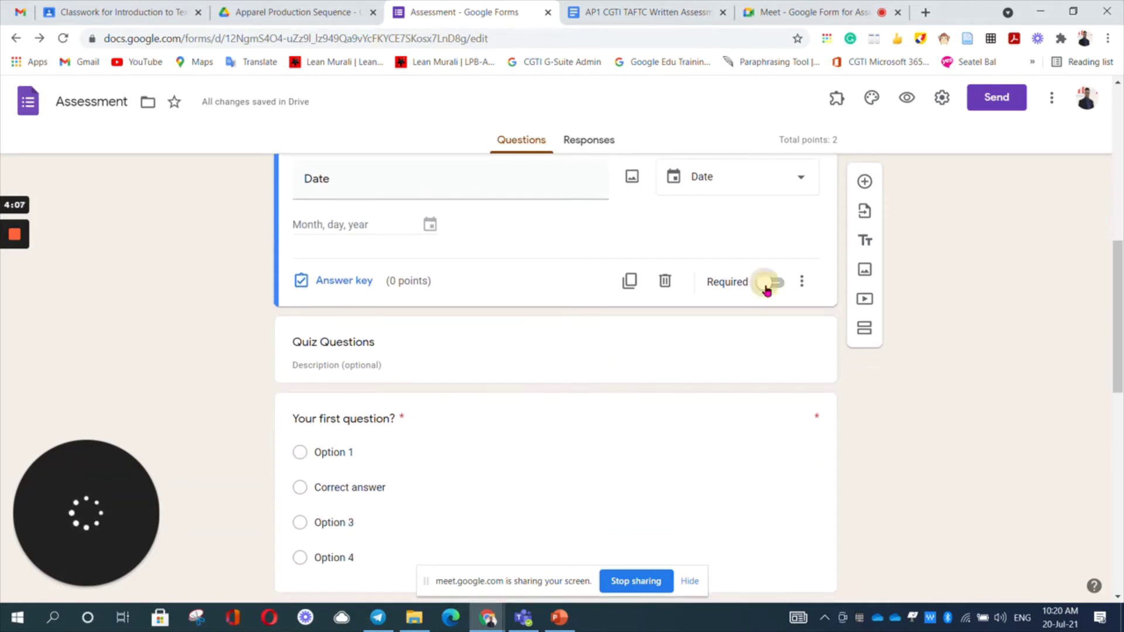
# Step: Rename the Quiz Questions section title to '1.'
pyautogui.click(386, 344)
pyautogui.write('Q')
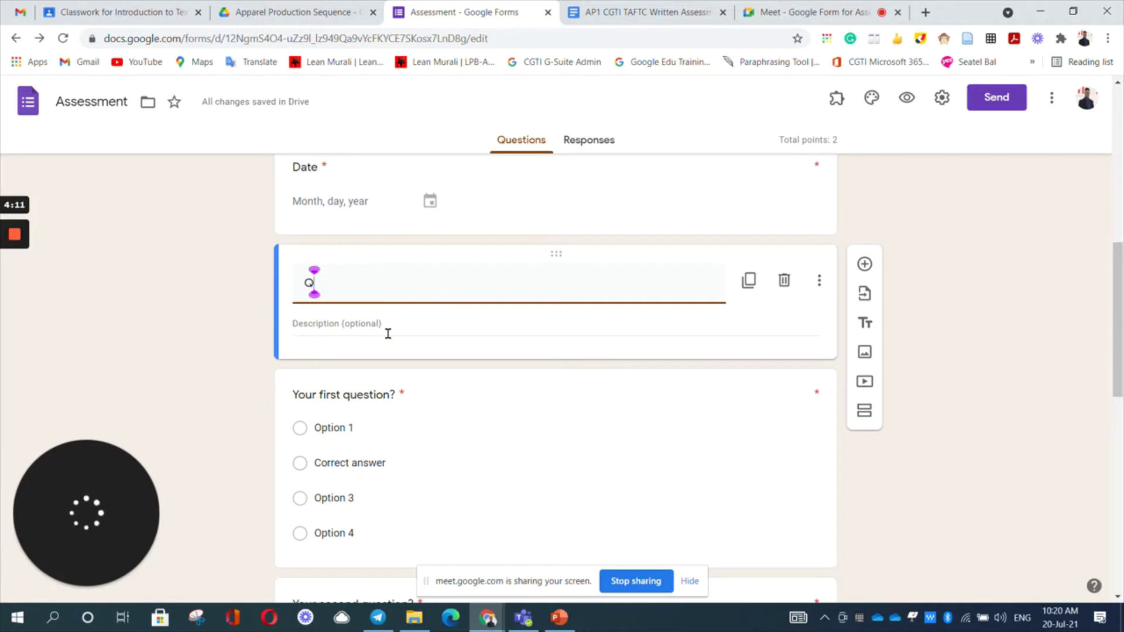
pyautogui.write('1')
pyautogui.press('BackSpace')
pyautogui.press('BackSpace')
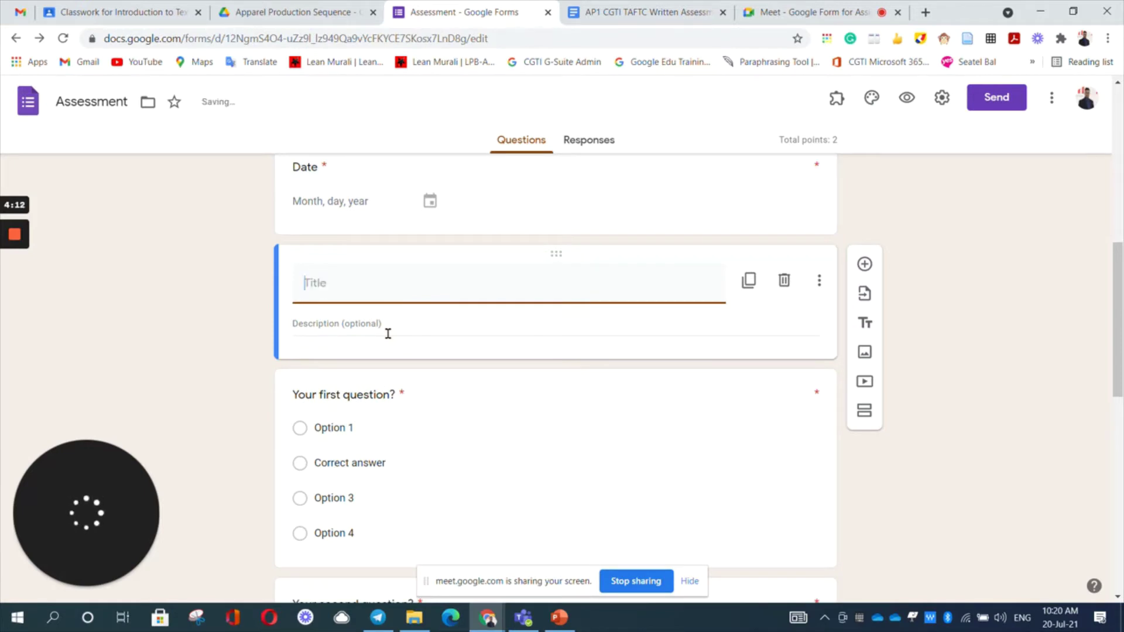
pyautogui.write('1.')
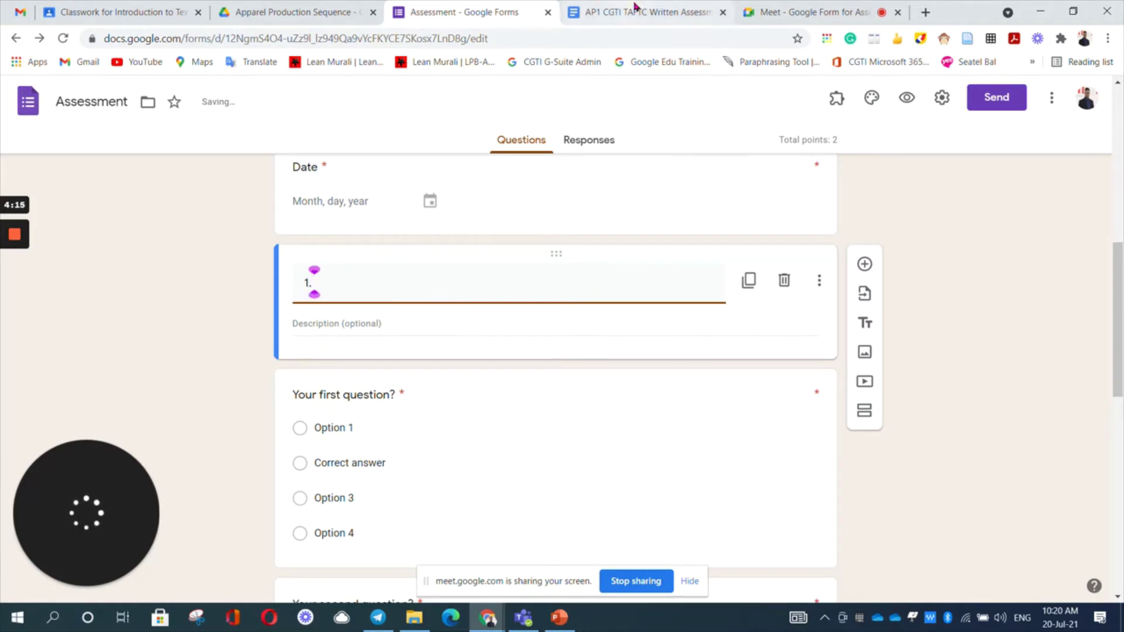
pyautogui.click(637, 12)
pyautogui.scroll(-3, 452, 348)
pyautogui.scroll(-15, 452, 348)
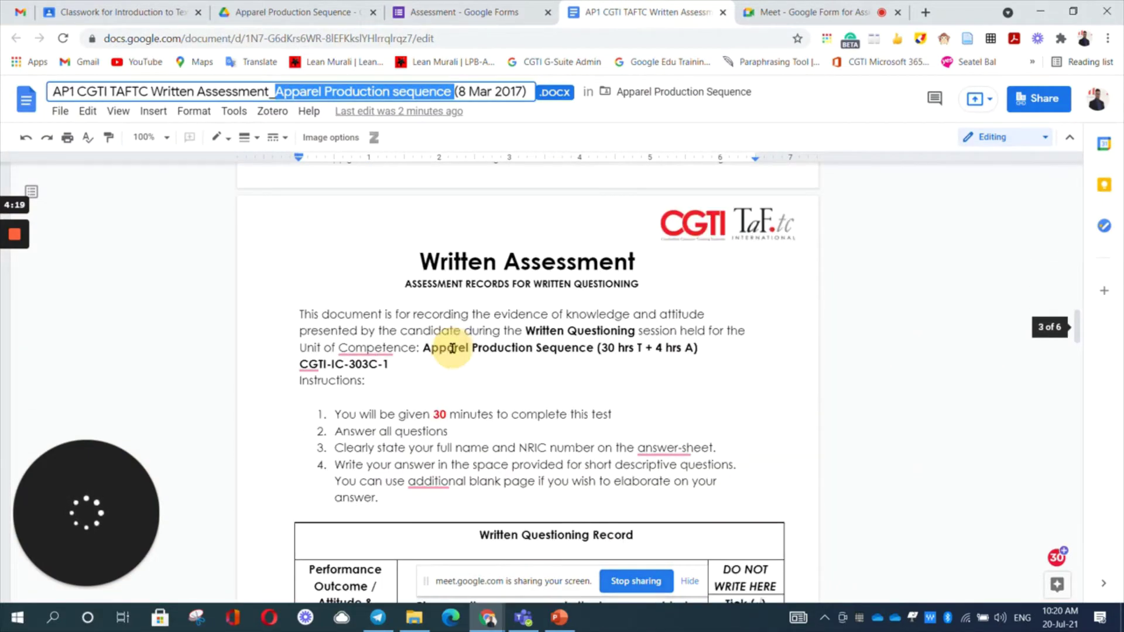
# Step: Copy the four numbered exam instructions from the document's Written Assessment page
pyautogui.rightClick(453, 349)
pyautogui.click(767, 378)
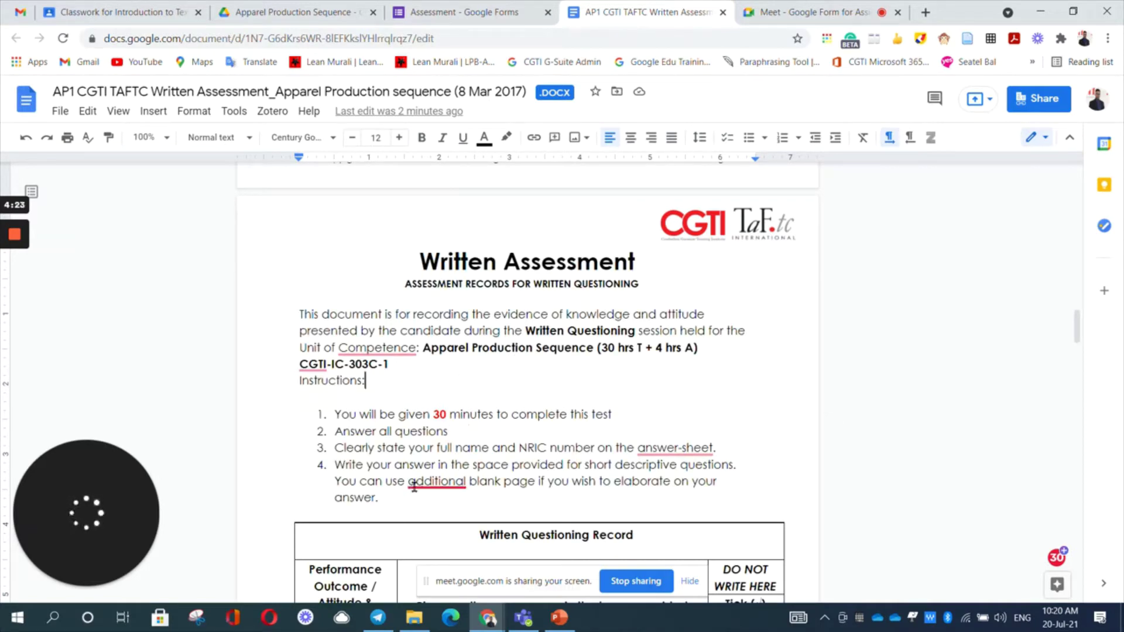
pyautogui.rightClick(311, 415)
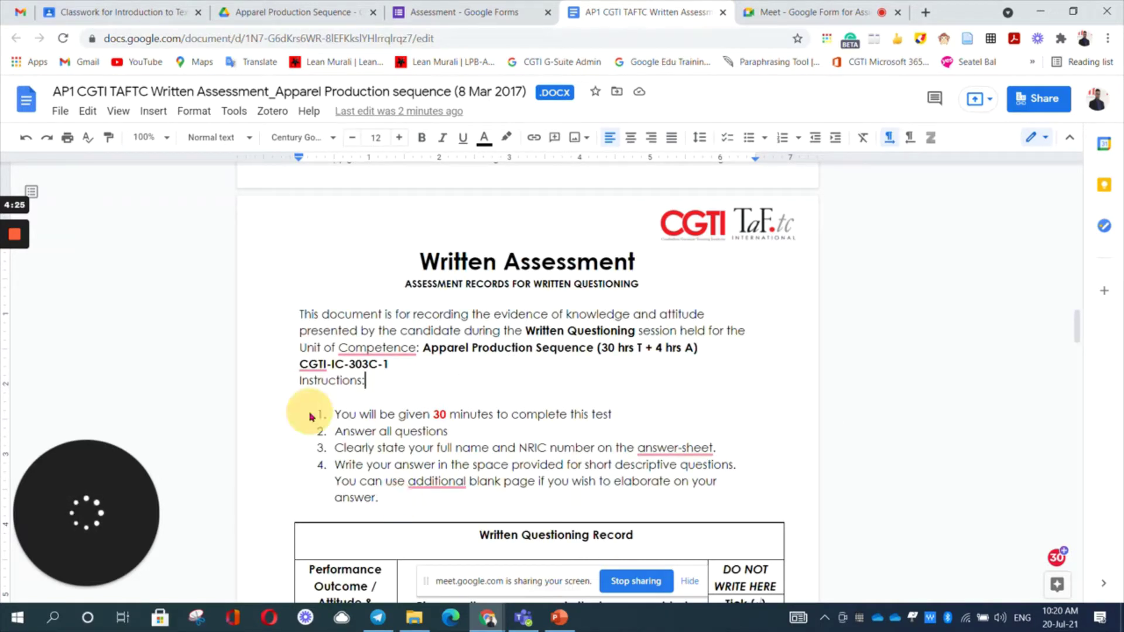
pyautogui.click(660, 394)
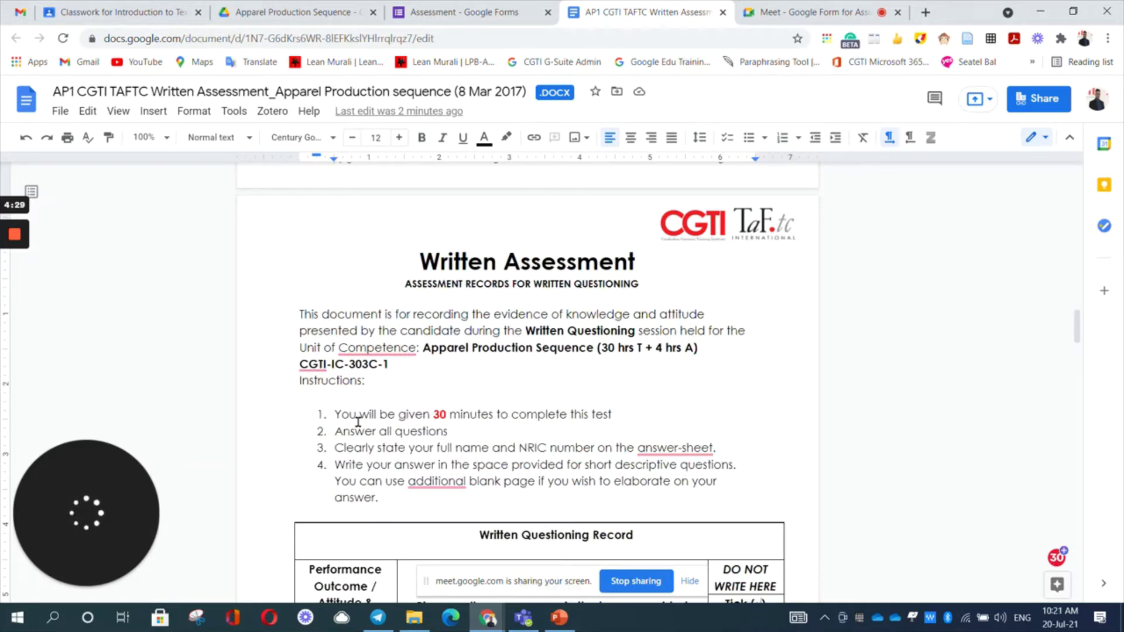
pyautogui.moveTo(332, 414); pyautogui.dragTo(476, 503)
pyautogui.hotkey('ctrl', 'c')
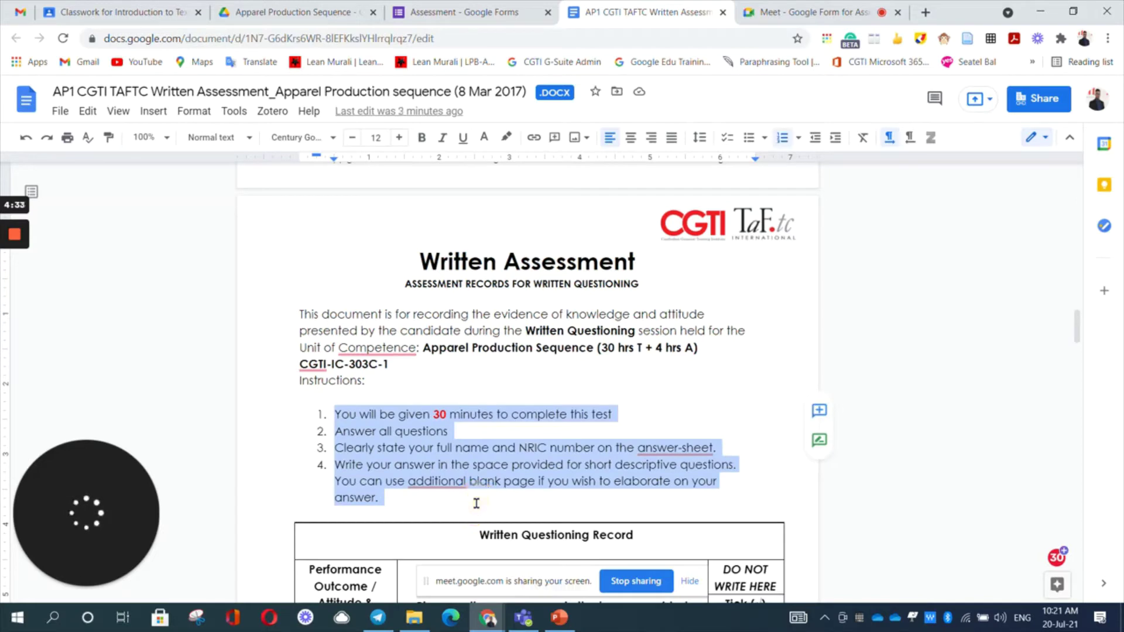
pyautogui.click(497, 11)
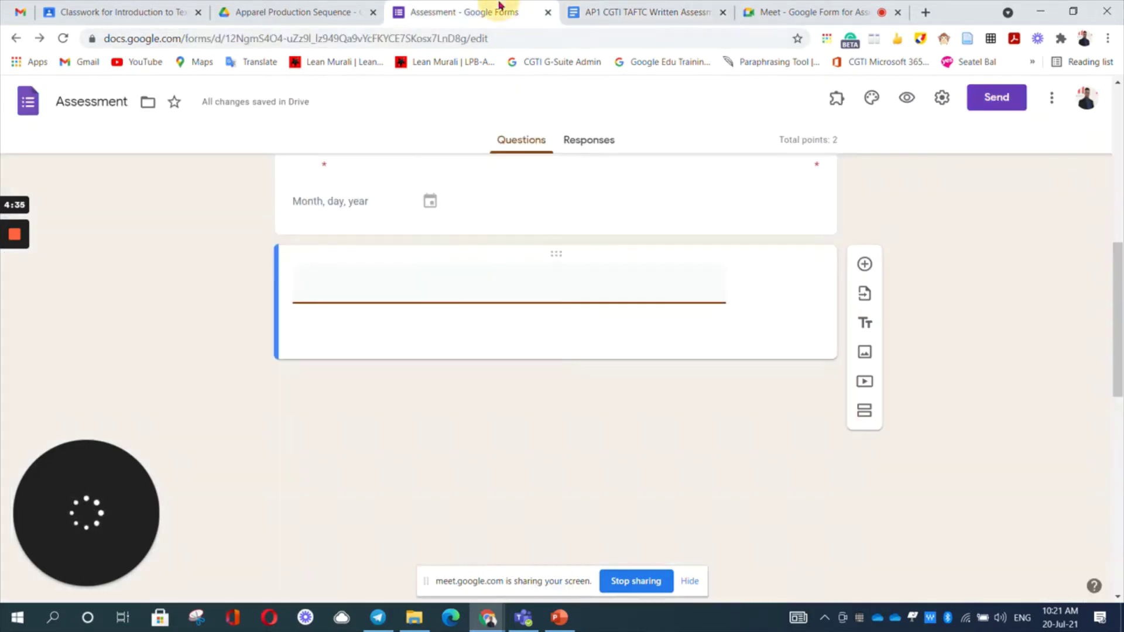
# Step: Paste the exam instructions into the description below the competency code line, separated by a blank line
pyautogui.write('1.')
pyautogui.scroll(6, 420, 193)
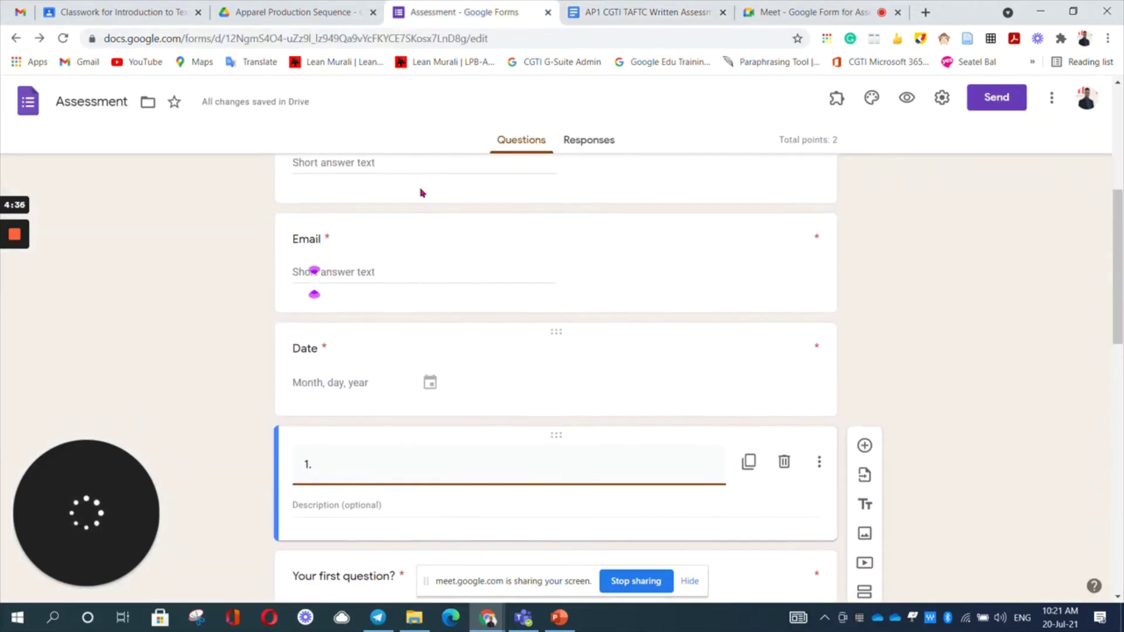
pyautogui.scroll(1, 419, 186)
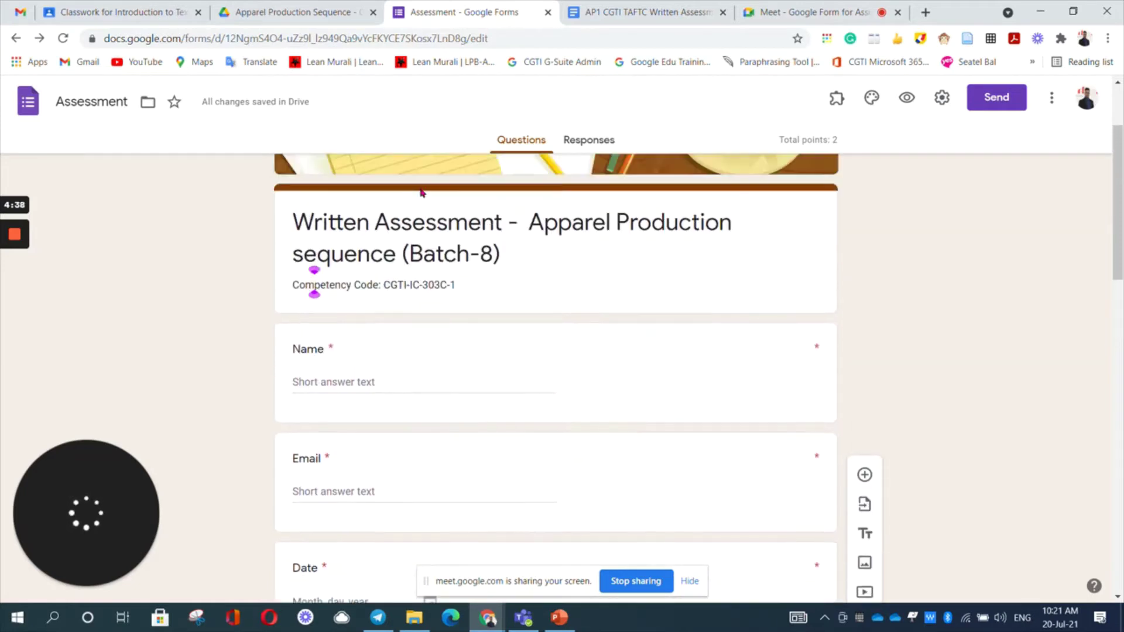
pyautogui.tripleClick(462, 287)
pyautogui.click(464, 286)
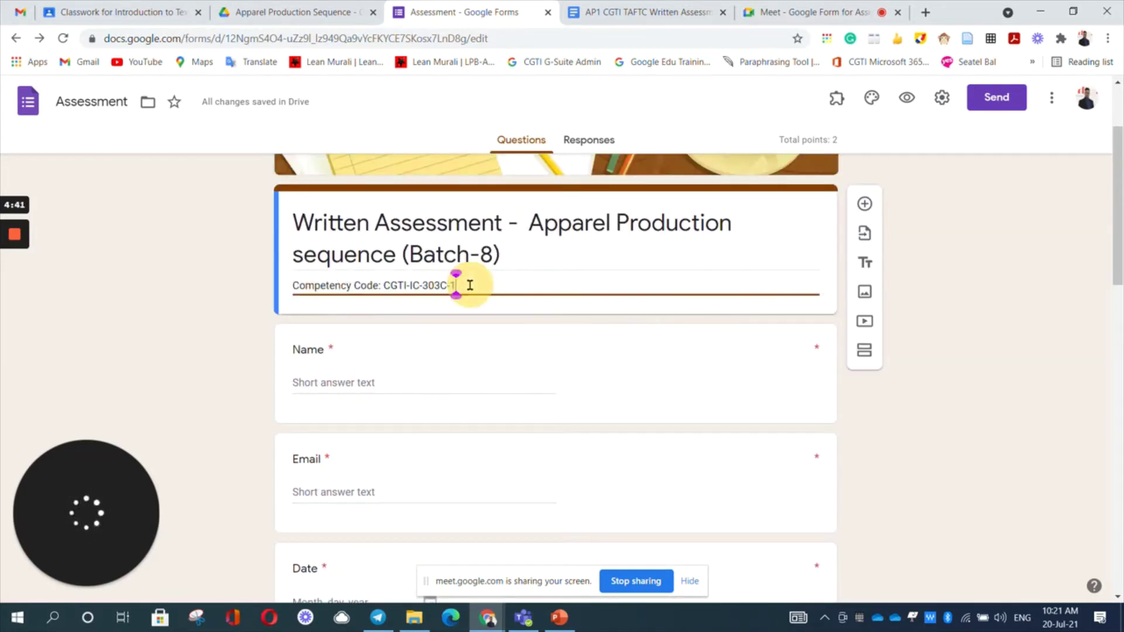
pyautogui.press('Return')
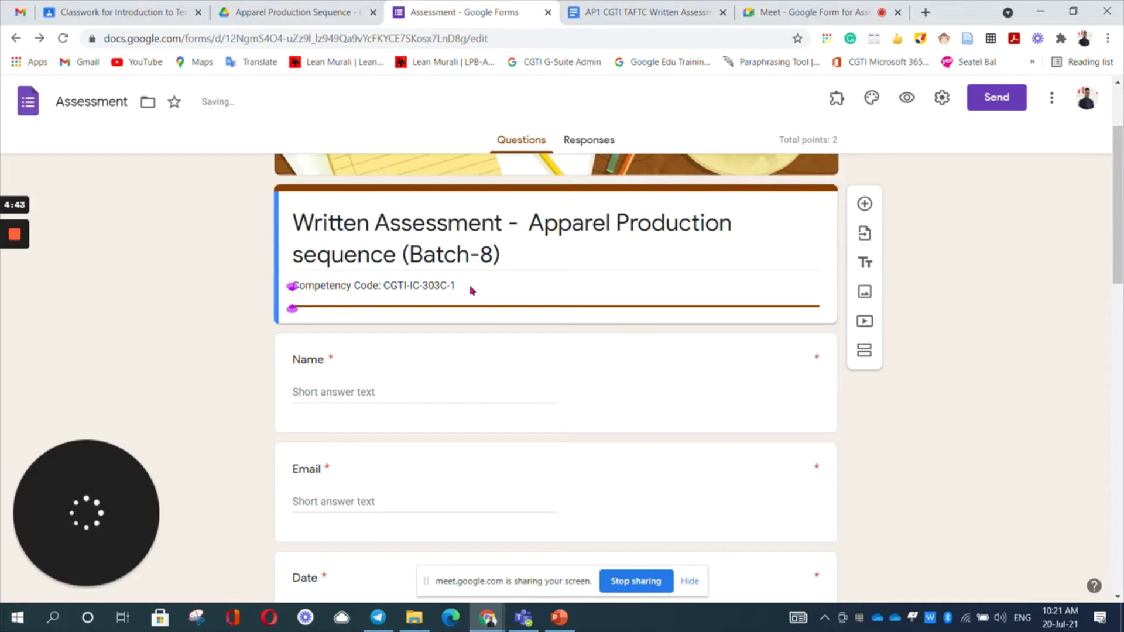
pyautogui.hotkey('ctrl', 'v')
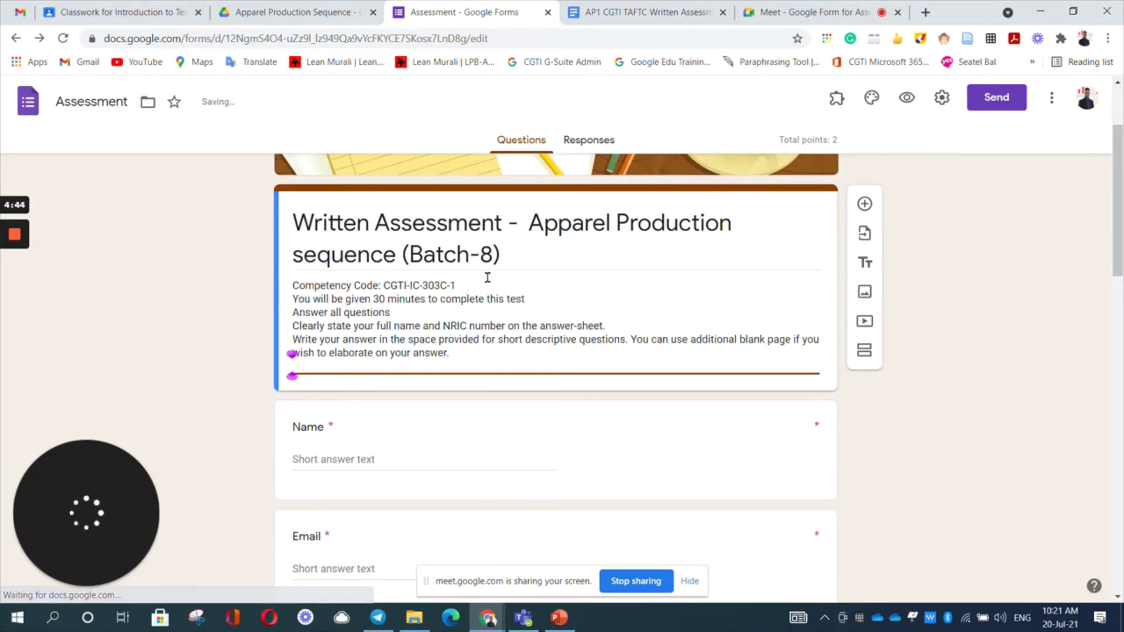
pyautogui.click(461, 285)
pyautogui.press('Return')
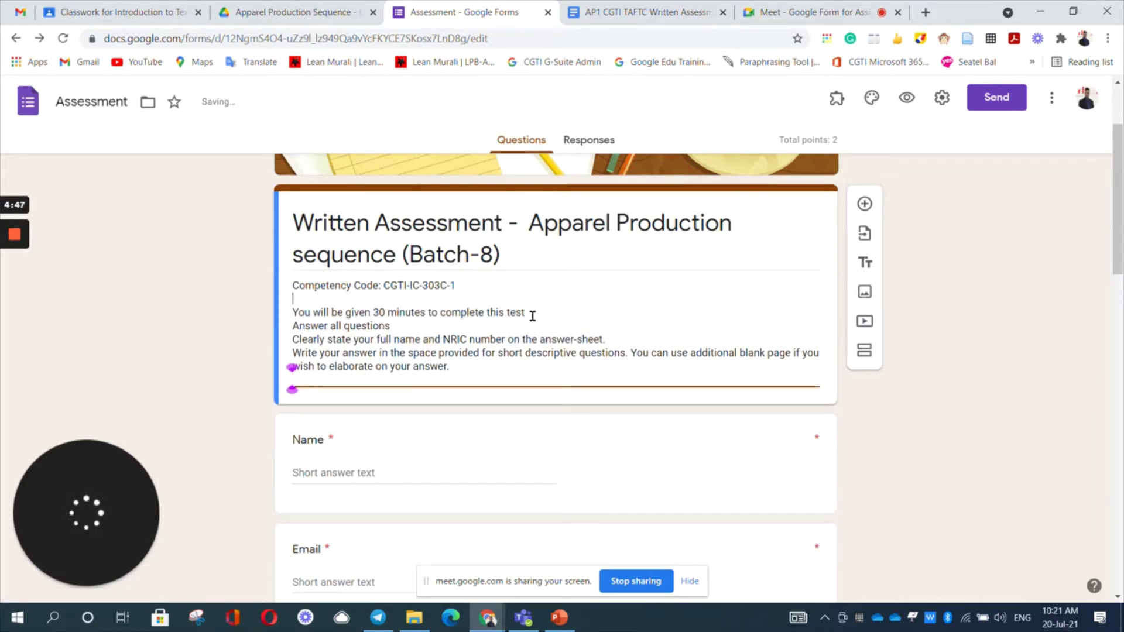
pyautogui.moveTo(526, 312); pyautogui.dragTo(293, 310)
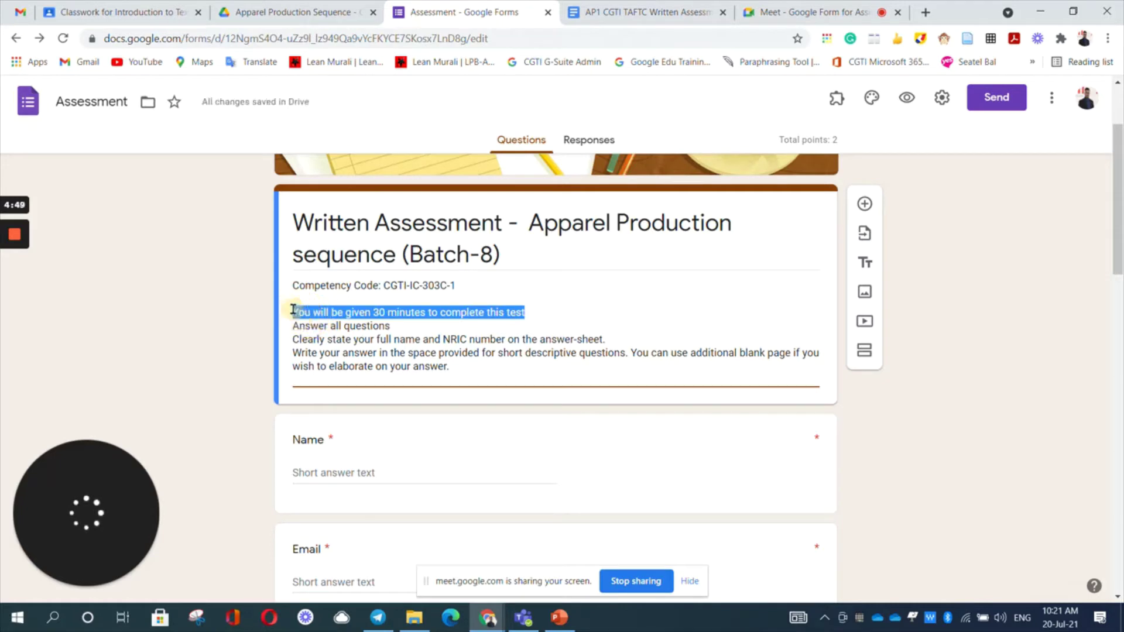
pyautogui.hotkey('ctrl', 'v')
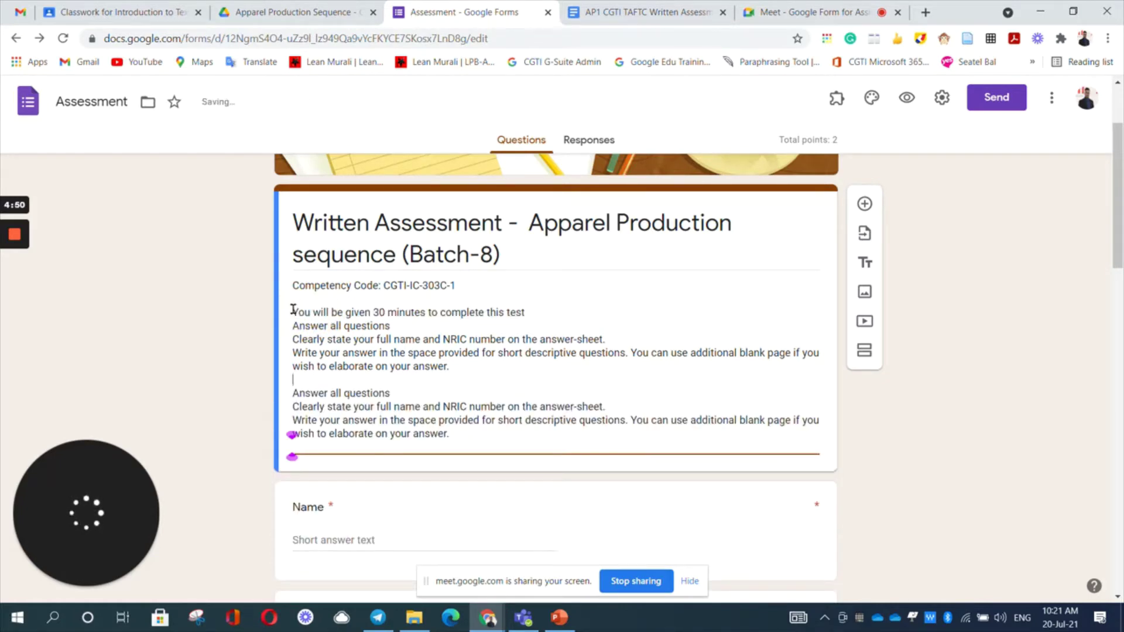
pyautogui.hotkey('ctrl', 'z')
# Step: Add blank lines after the 30-minute and 'Answer all questions' instruction lines
pyautogui.moveTo(527, 311); pyautogui.dragTo(294, 310)
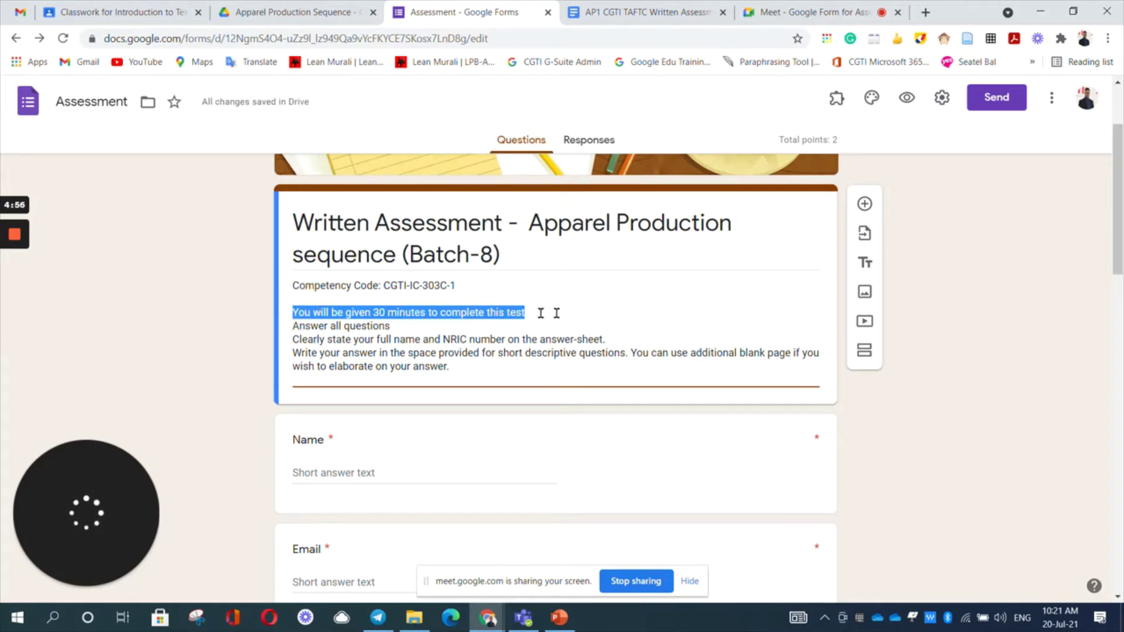
pyautogui.click(588, 313)
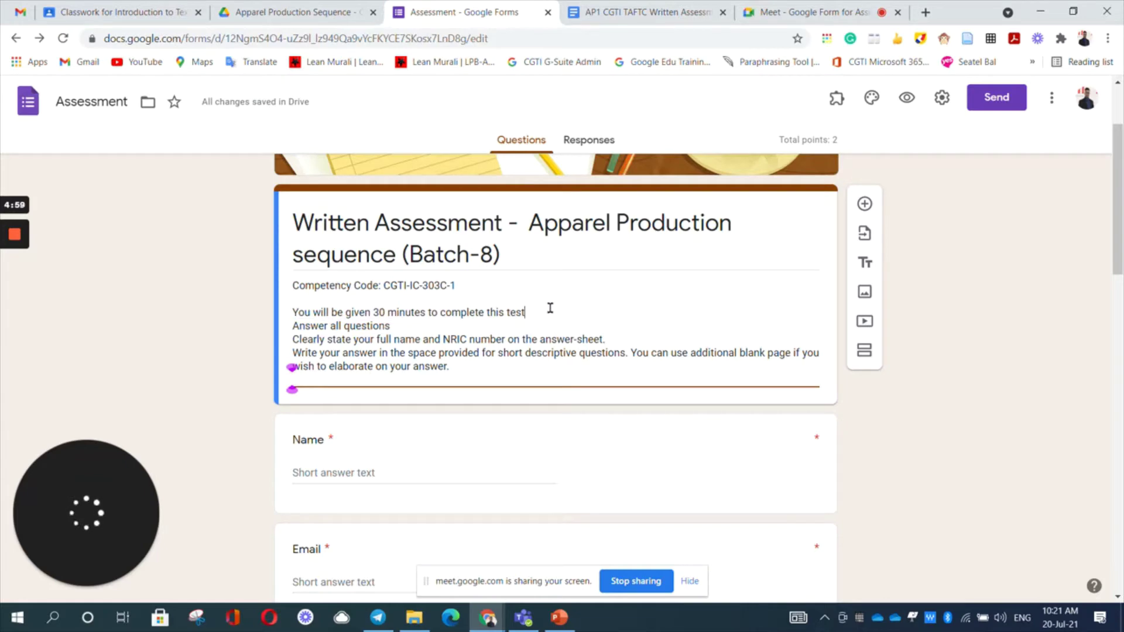
pyautogui.press('Return')
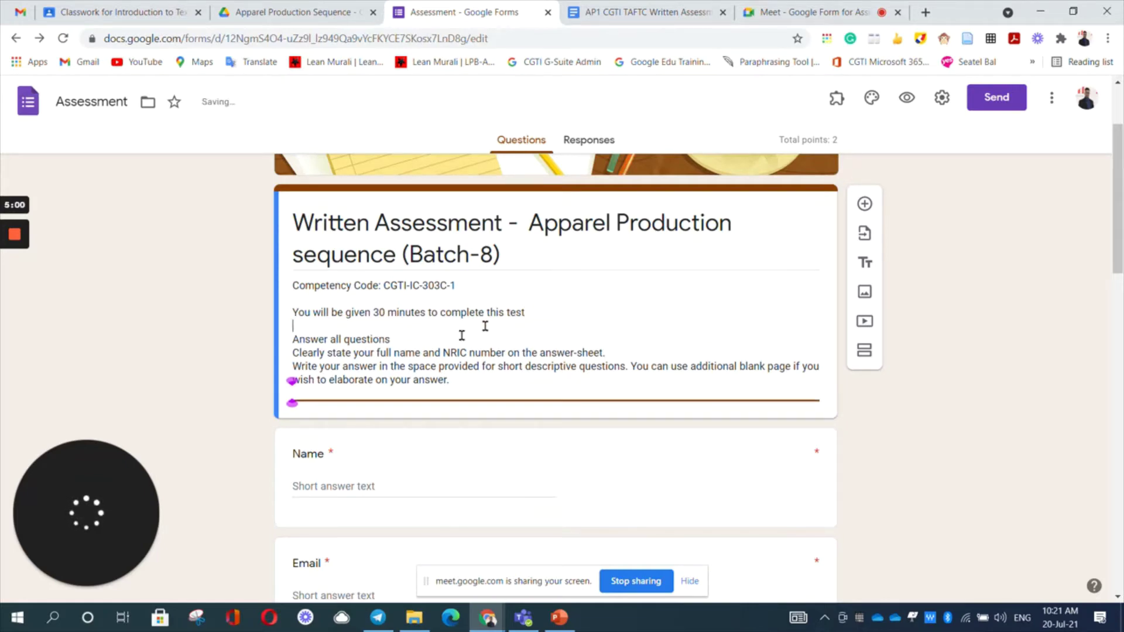
pyautogui.click(401, 338)
pyautogui.press('Return')
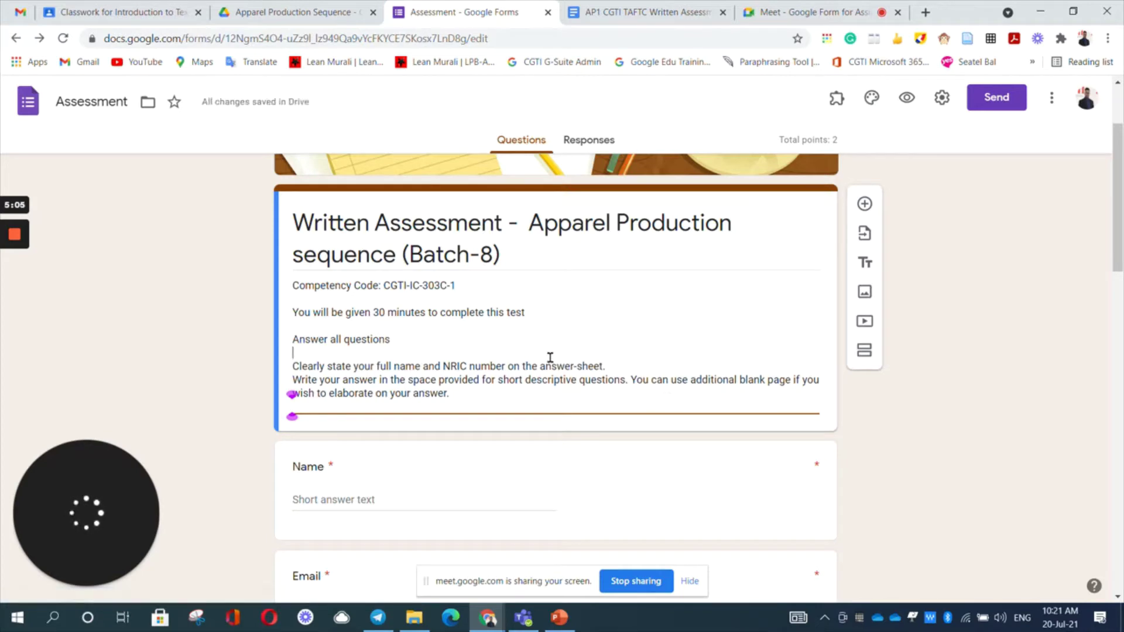
# Step: Trim the answer-sheet instruction to ask only for the full name, dropping 'NRIC number'
pyautogui.click(506, 367)
pyautogui.press('BackSpace')
pyautogui.press('BackSpace')
pyautogui.press('BackSpace')
pyautogui.press('BackSpace')
pyautogui.press('BackSpace')
pyautogui.press('BackSpace')
pyautogui.press('BackSpace')
pyautogui.press('BackSpace')
pyautogui.press('BackSpace')
pyautogui.press('BackSpace')
pyautogui.press('BackSpace')
pyautogui.press('BackSpace')
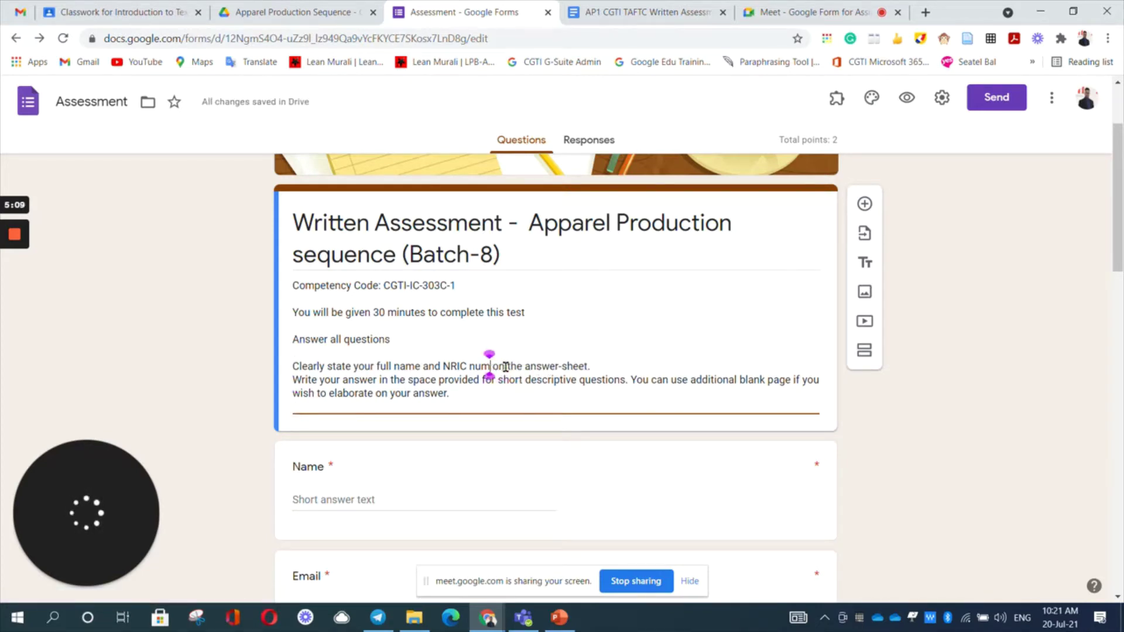
pyautogui.press('BackSpace')
pyautogui.press('BackSpace')
pyautogui.press('BackSpace')
pyautogui.press('BackSpace')
pyautogui.press('BackSpace')
pyautogui.press('BackSpace')
pyautogui.press('BackSpace')
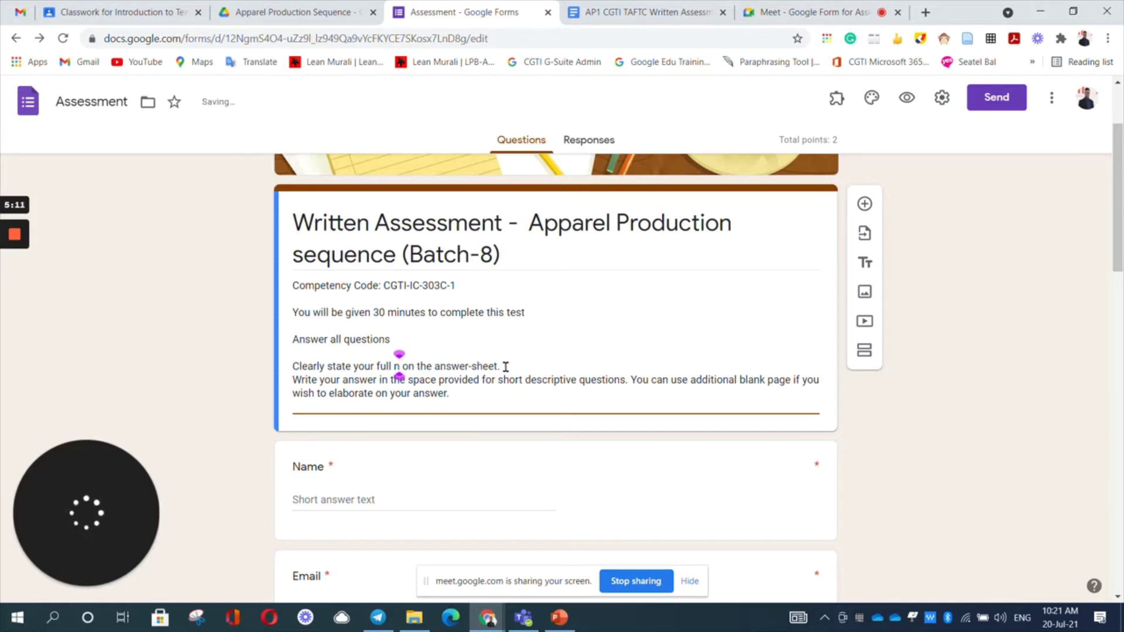
pyautogui.write('ame')
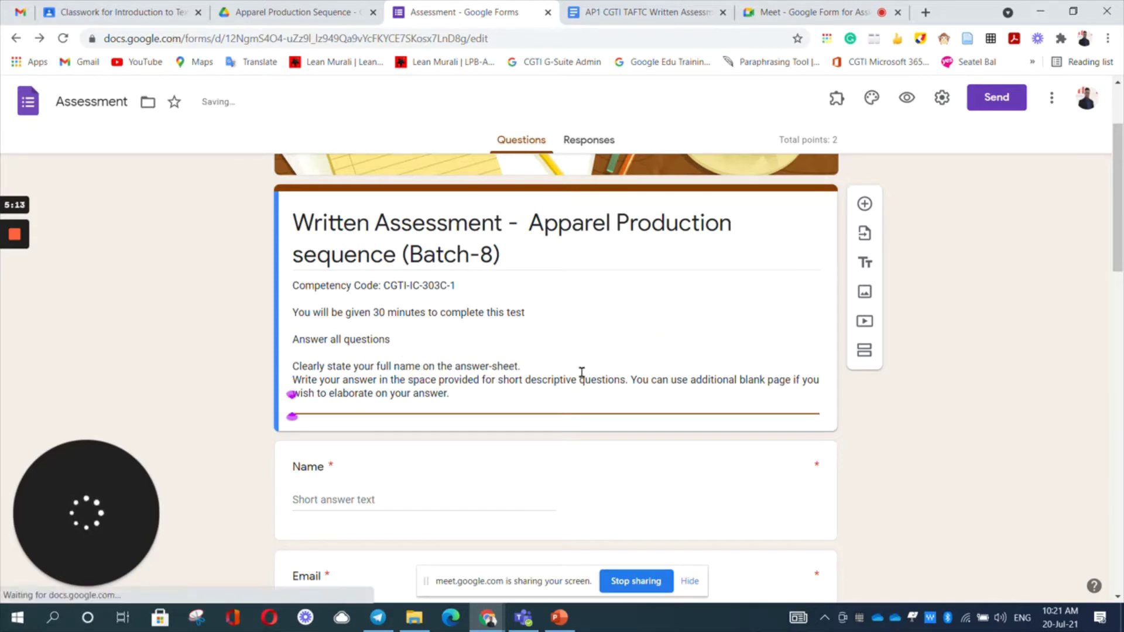
pyautogui.press('Return')
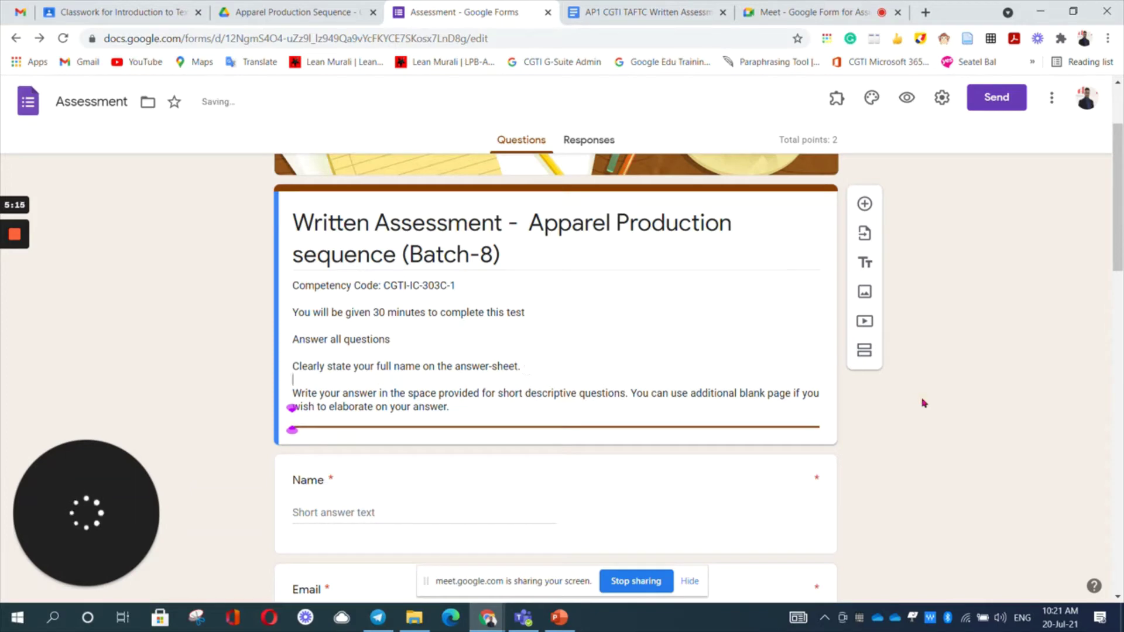
pyautogui.scroll(-7, 507, 374)
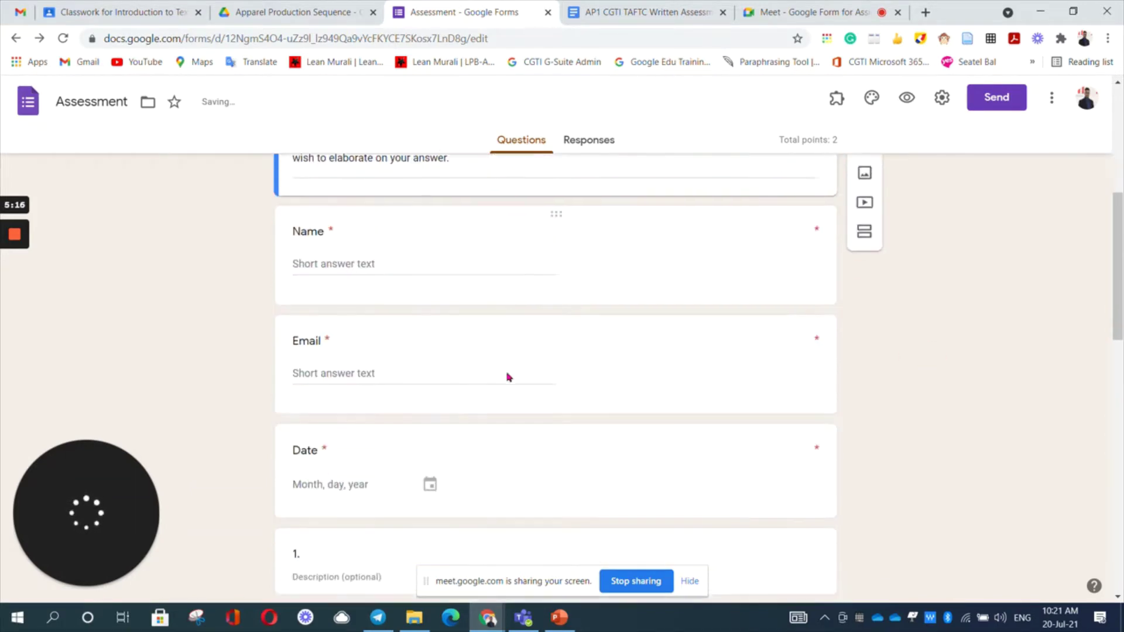
pyautogui.scroll(-1, 509, 377)
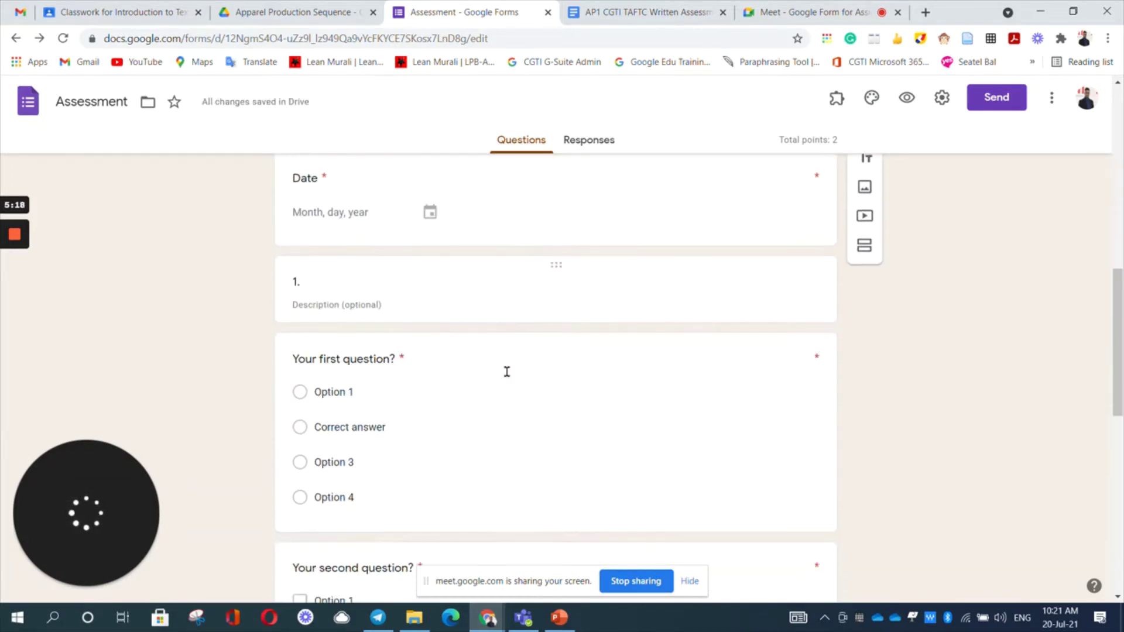
pyautogui.click(324, 283)
pyautogui.click(339, 294)
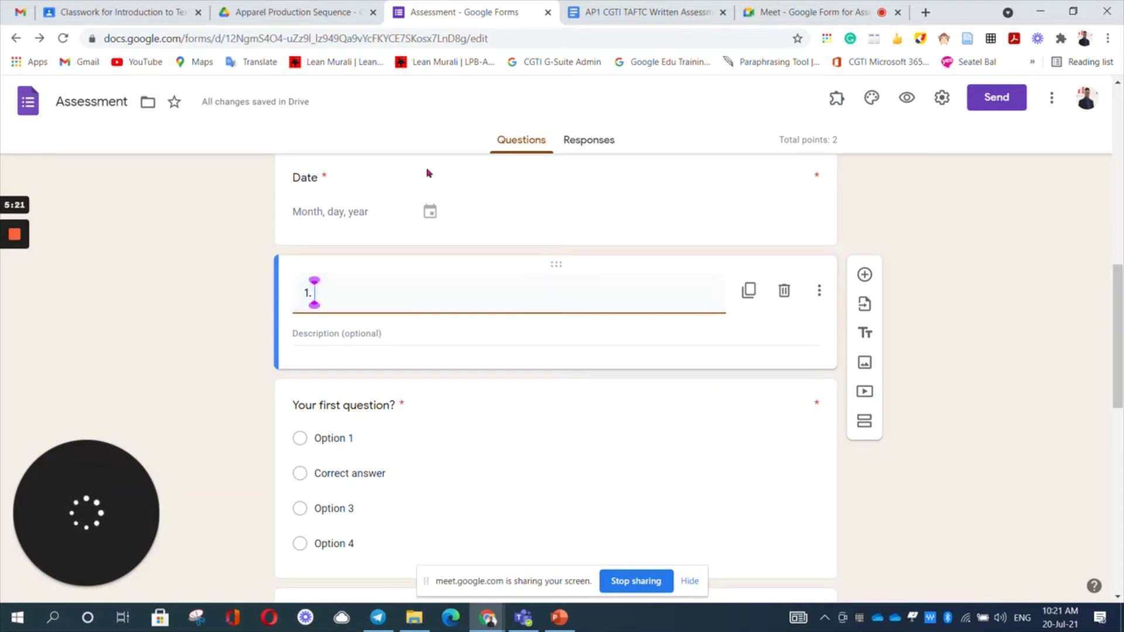
# Step: Add 'Q1 What is the purpose of grading? (2)' from the document's table to the '1.' section title
pyautogui.click(619, 10)
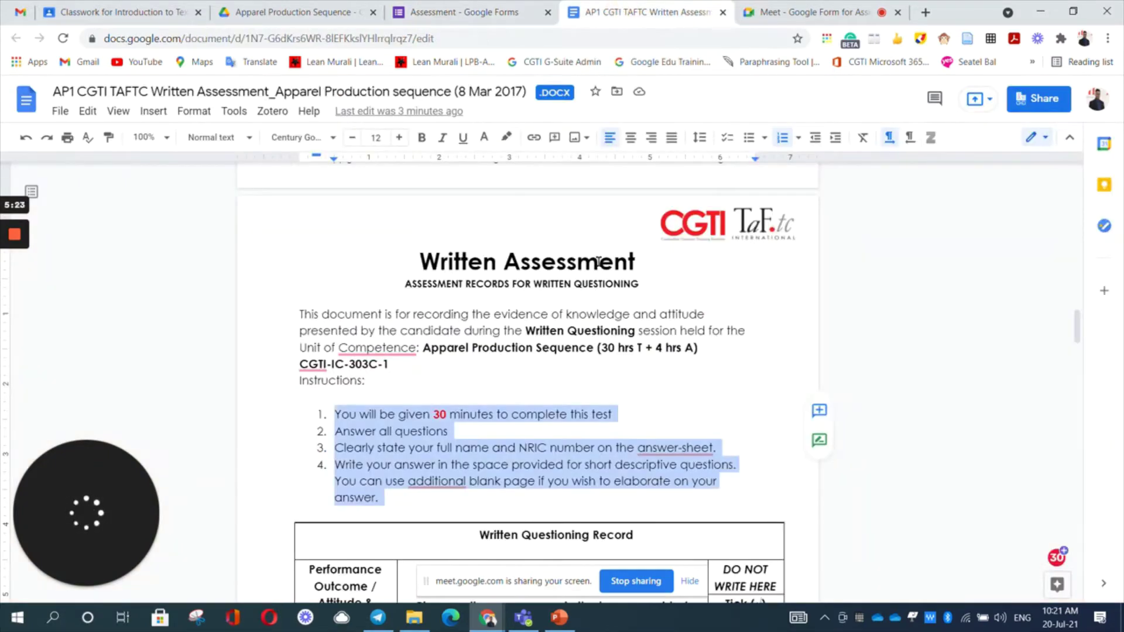
pyautogui.scroll(-3, 535, 418)
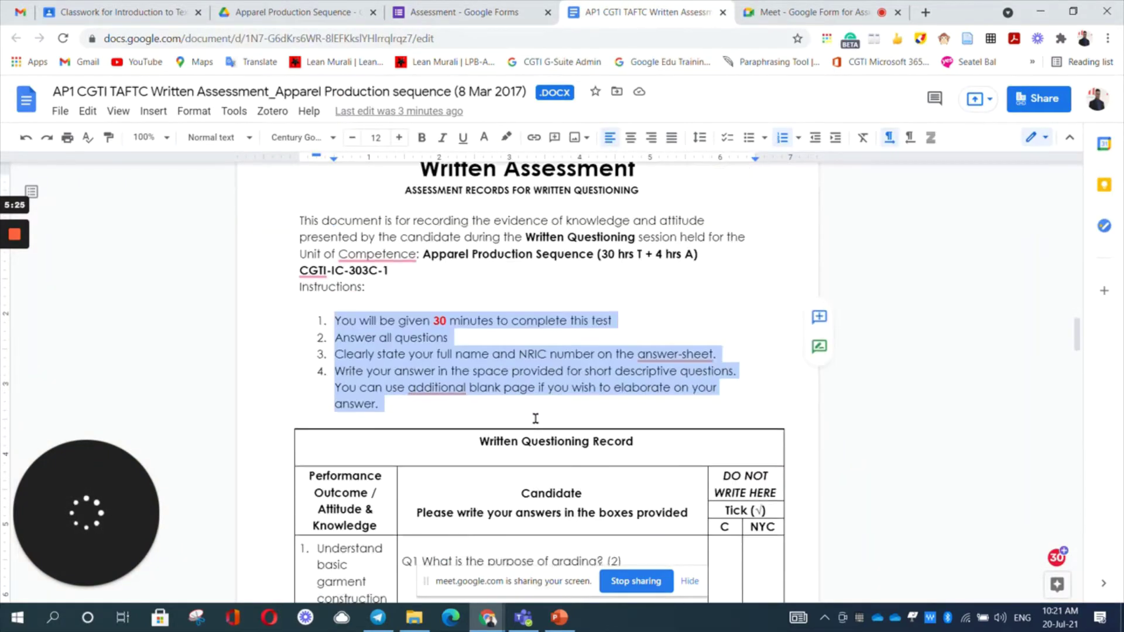
pyautogui.scroll(-2, 535, 418)
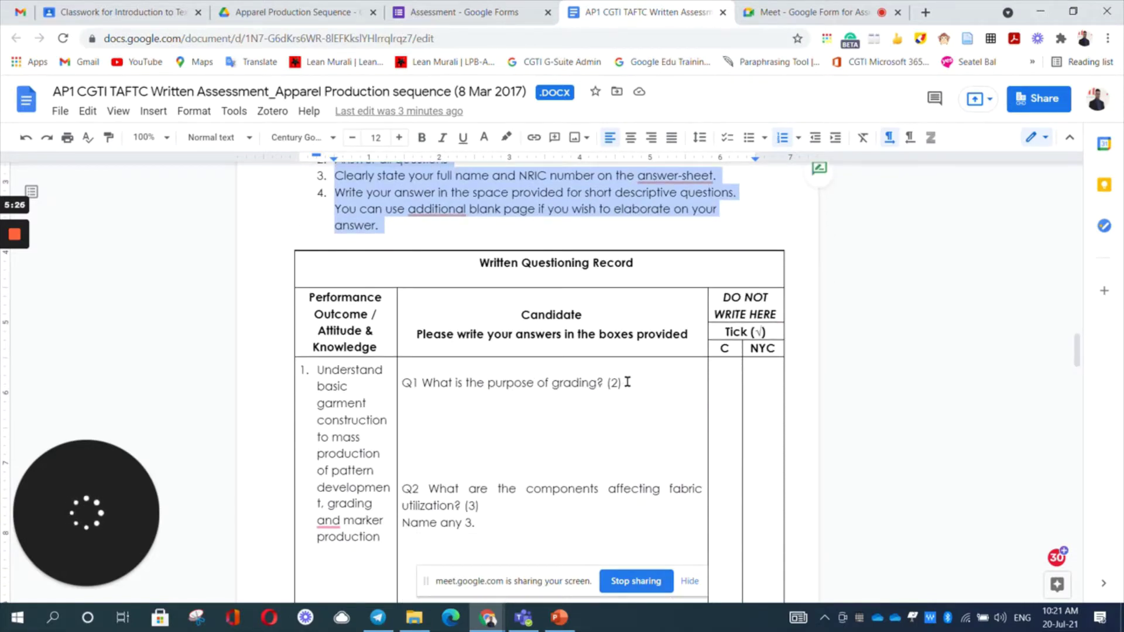
pyautogui.moveTo(627, 382); pyautogui.dragTo(400, 380)
pyautogui.hotkey('ctrl', 'c')
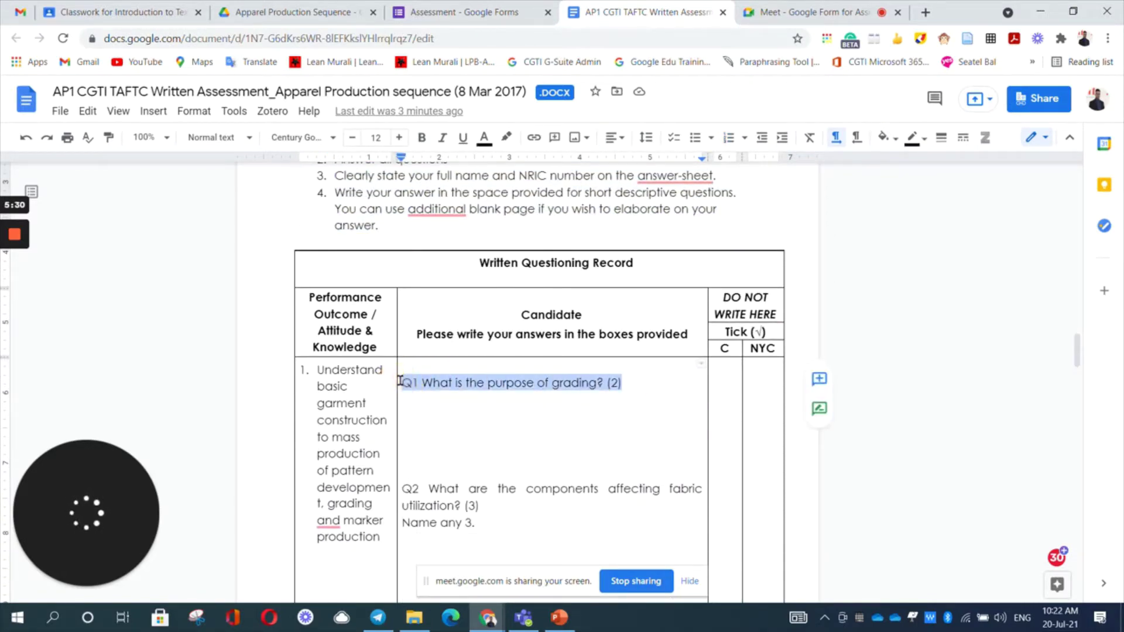
pyautogui.click(466, 12)
pyautogui.hotkey('ctrl', 'v')
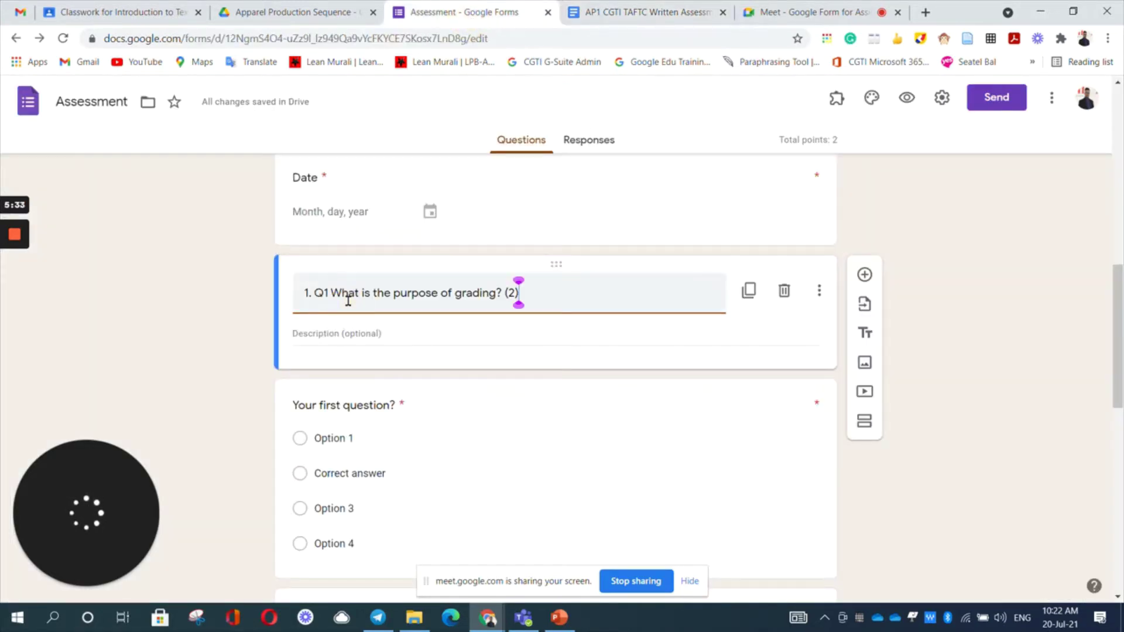
# Step: Delete the leading '1.' from the section title, leaving 'Q1 What is the purpose of grading? (2)'
pyautogui.click(313, 293)
pyautogui.press('BackSpace')
pyautogui.press('BackSpace')
pyautogui.press('BackSpace')
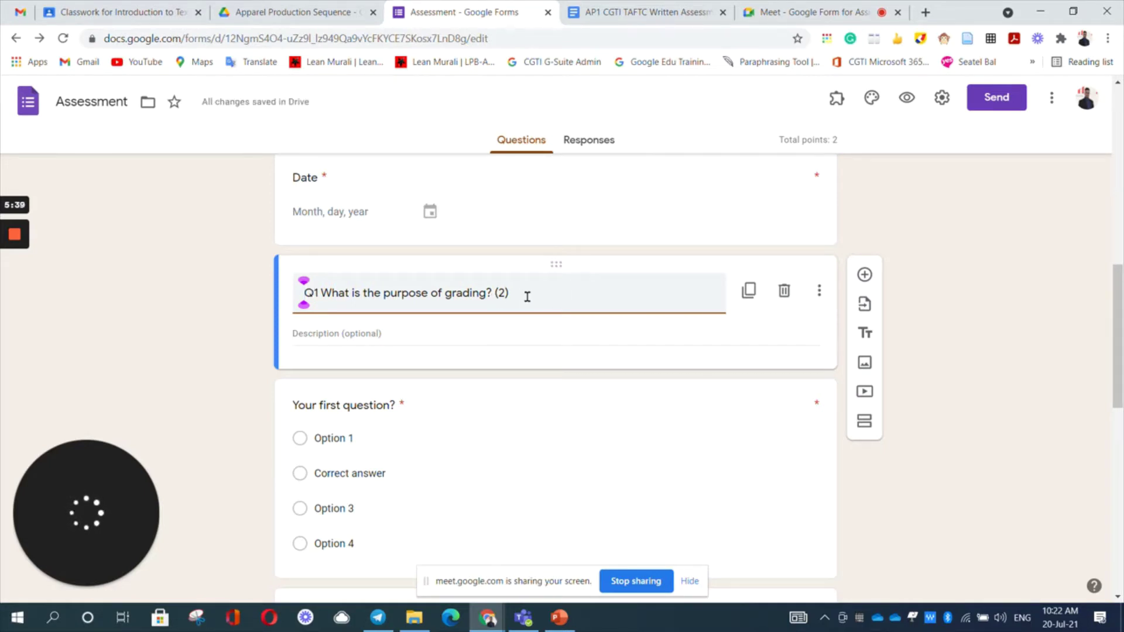
pyautogui.click(715, 324)
pyautogui.scroll(1, 652, 290)
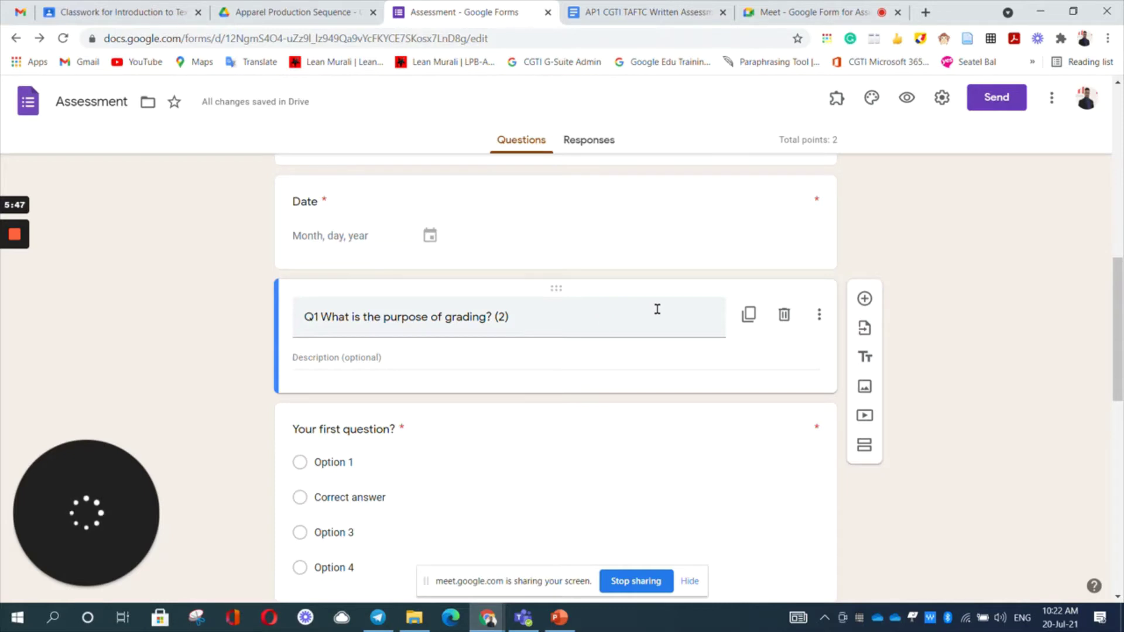
pyautogui.scroll(1, 658, 309)
pyautogui.scroll(-1, 658, 309)
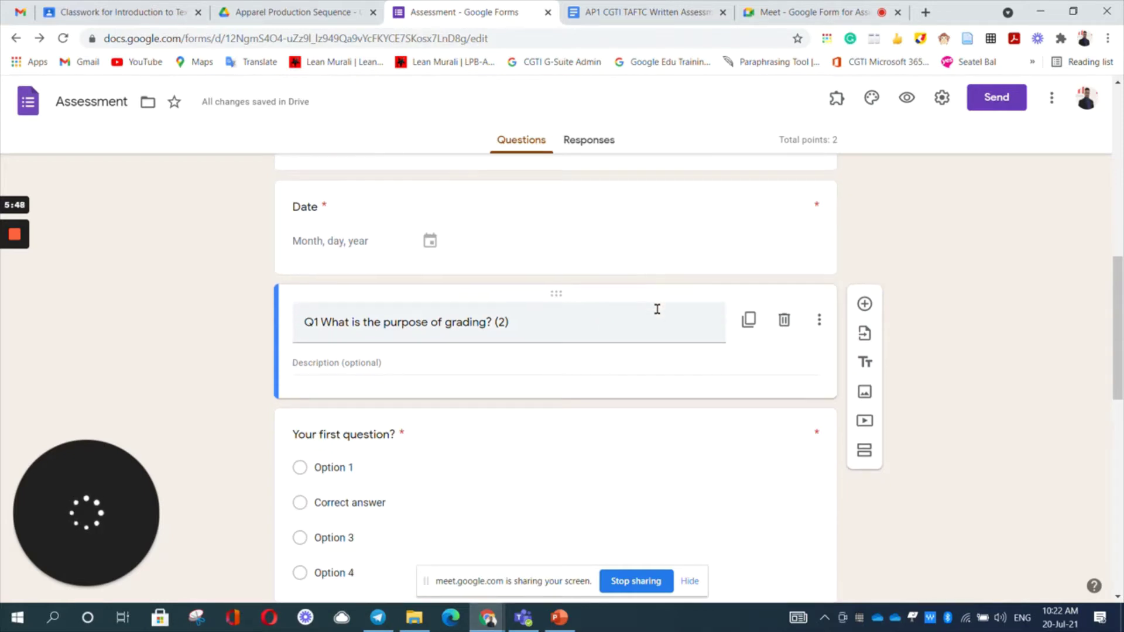
# Step: Turn off 'Restrict to users' and 'Limit to 1 response' in the form settings
pyautogui.click(937, 106)
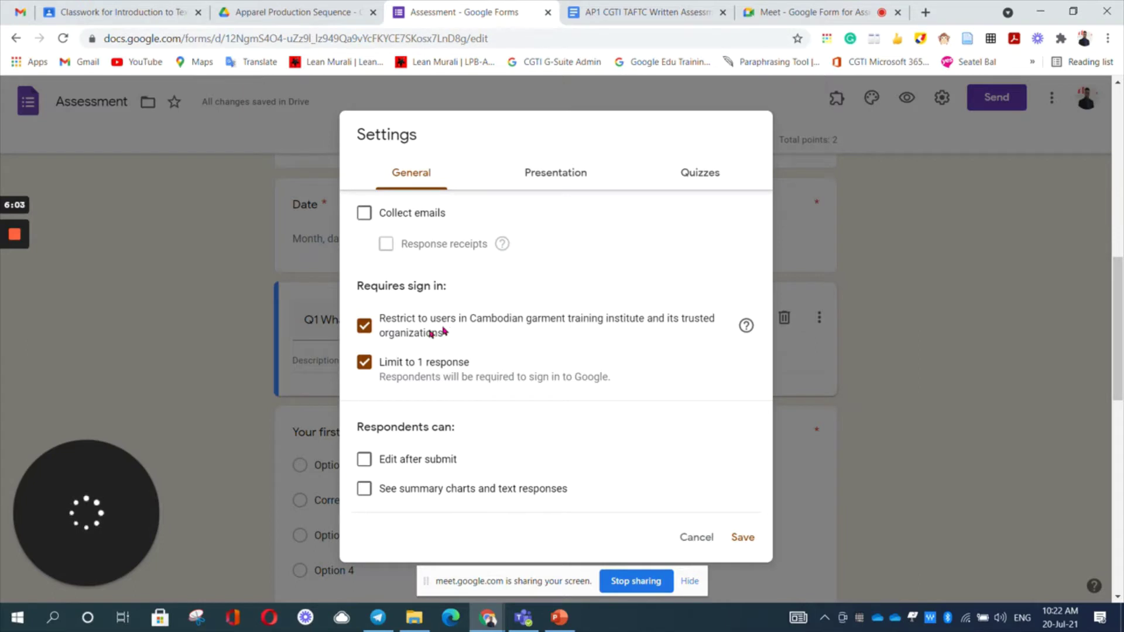
pyautogui.click(367, 334)
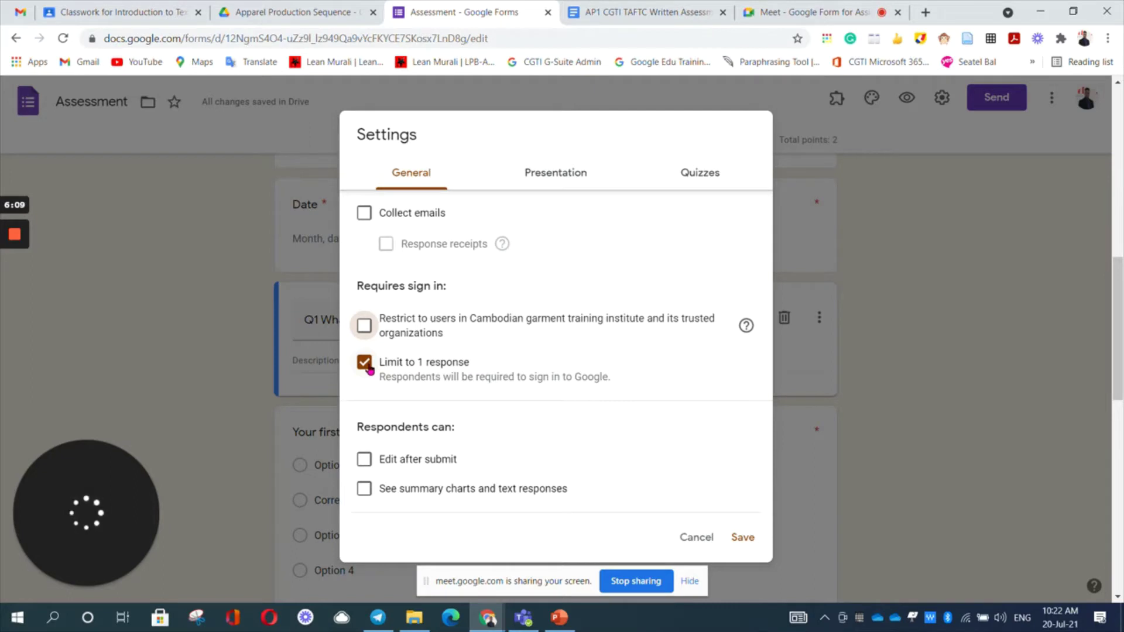
pyautogui.click(365, 363)
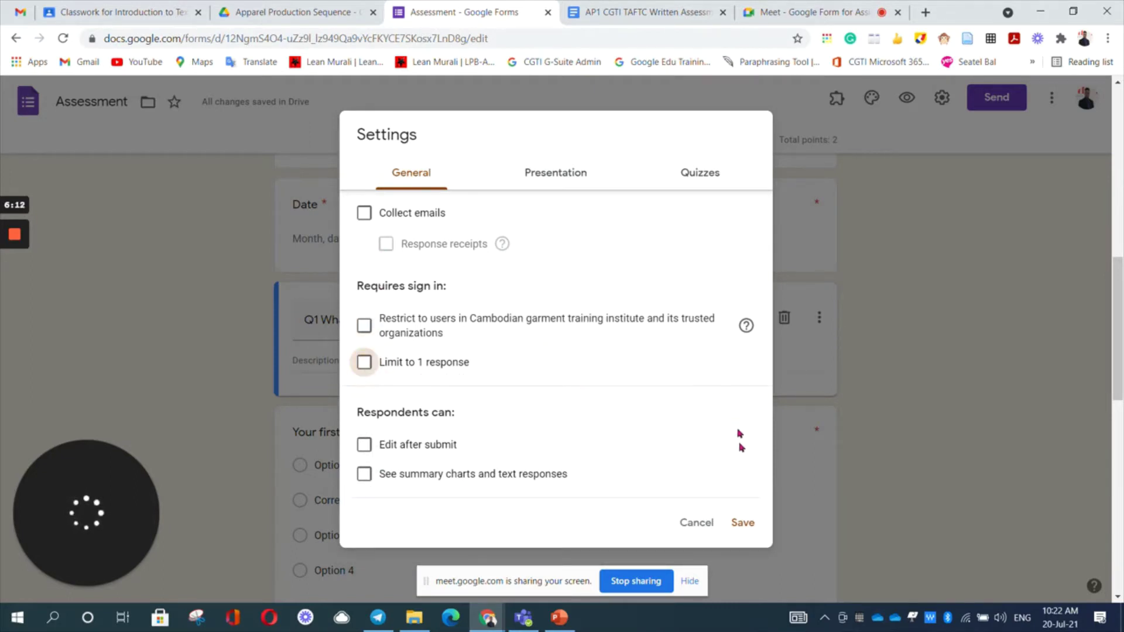
# Step: Leave 'Shuffle question order' off in the Presentation settings
pyautogui.click(561, 182)
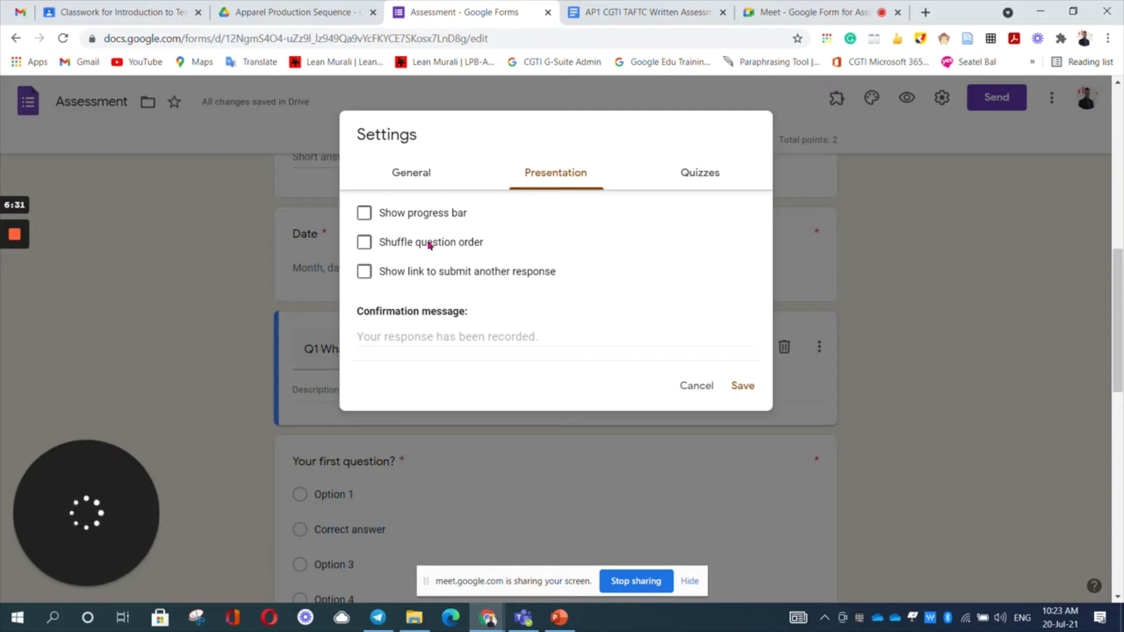
pyautogui.click(365, 245)
pyautogui.click(364, 245)
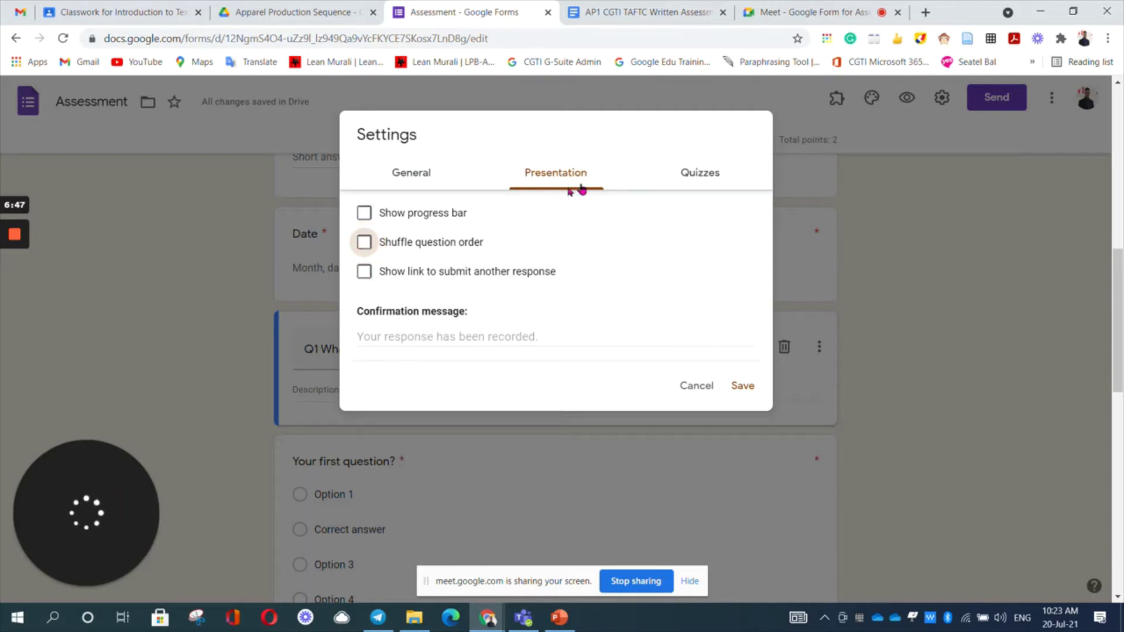
# Step: Keep 'Make this a quiz' on with missed questions, correct answers and point values shown, and save
pyautogui.click(708, 176)
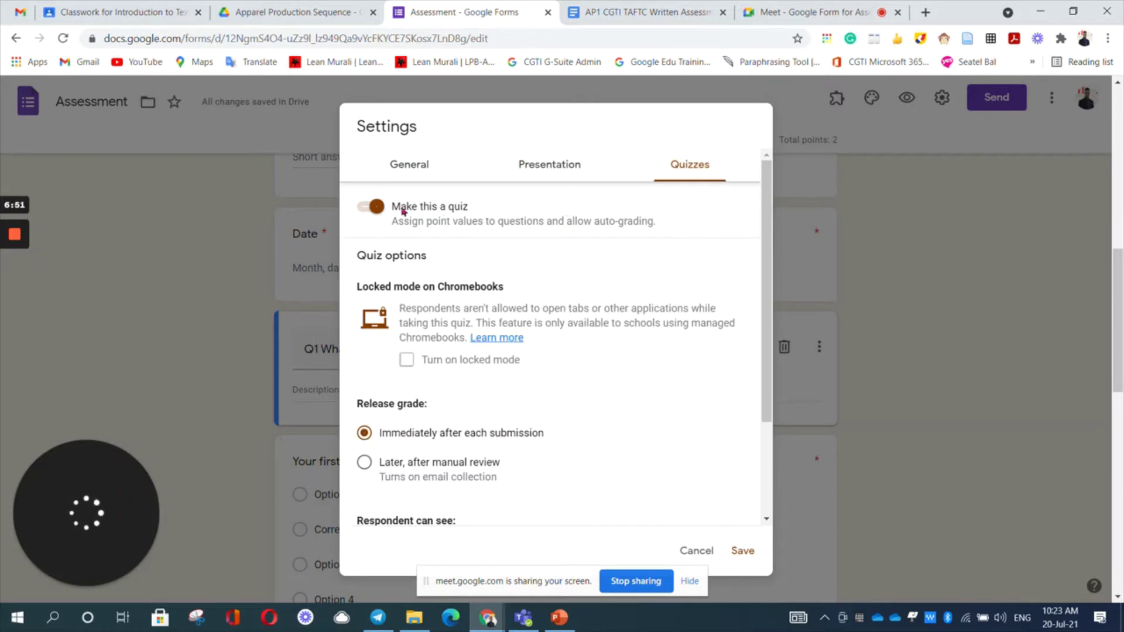
pyautogui.click(368, 211)
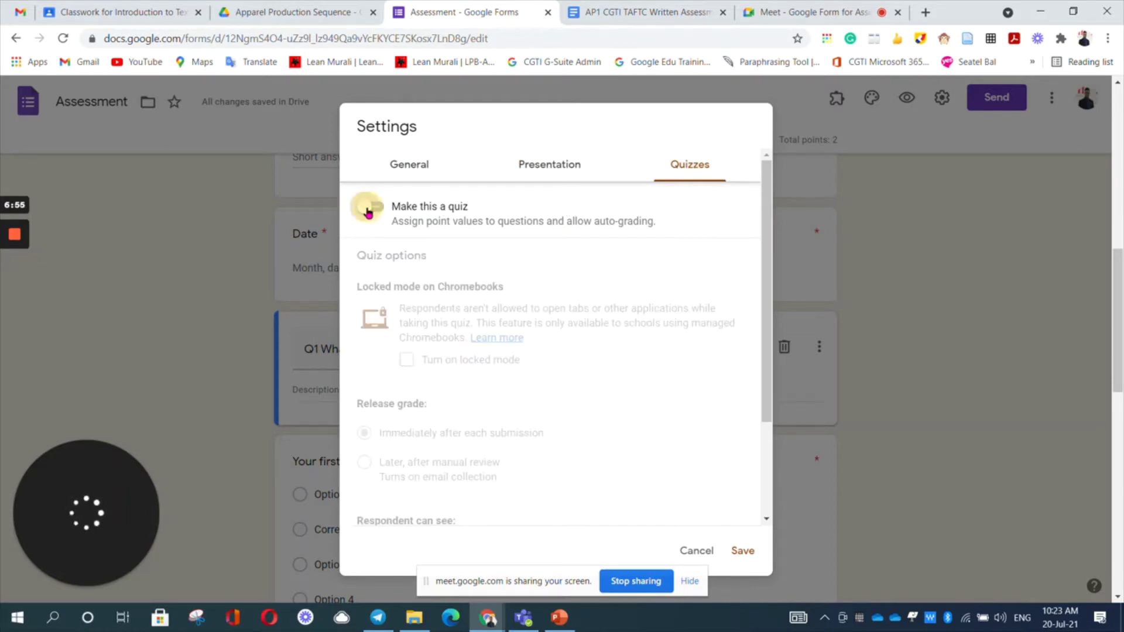
pyautogui.click(367, 211)
pyautogui.scroll(-2, 567, 271)
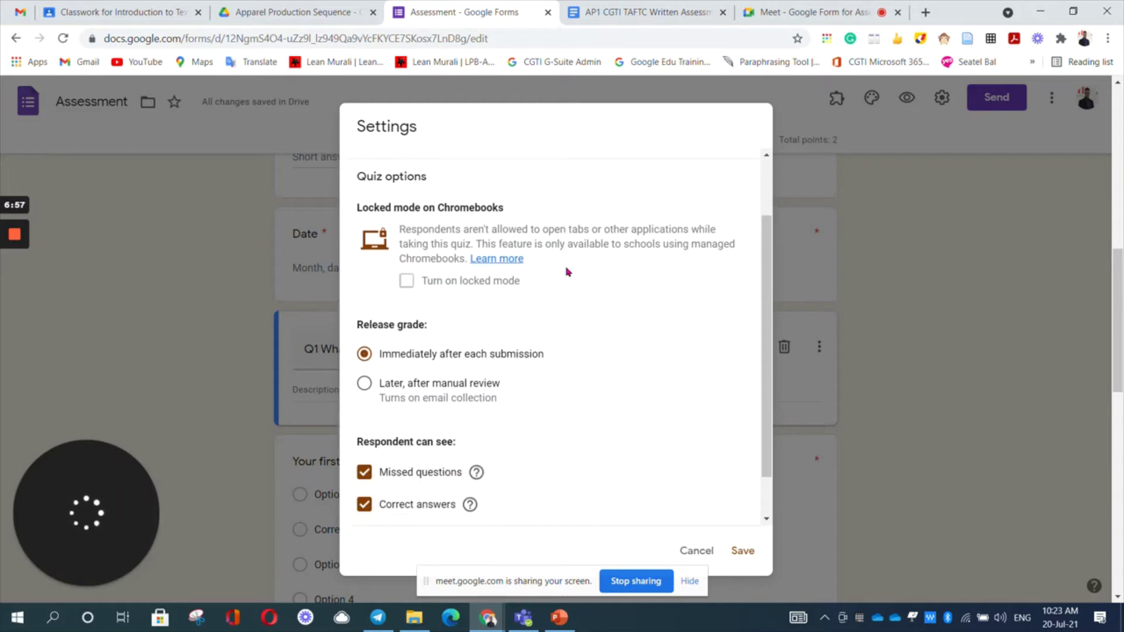
pyautogui.scroll(-1, 567, 271)
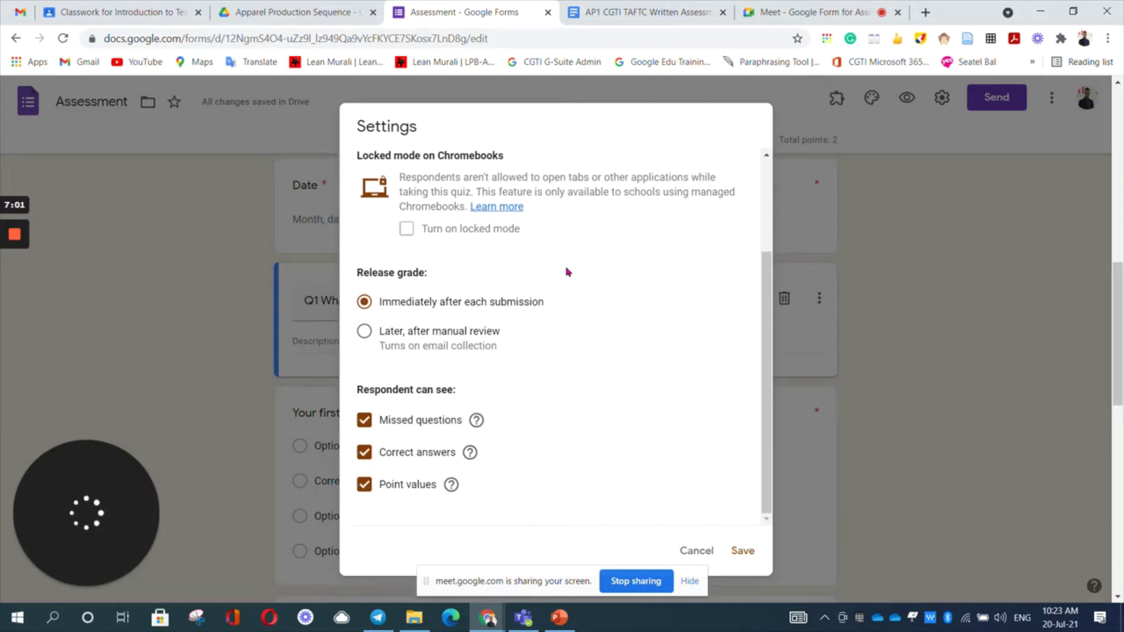
pyautogui.scroll(-1, 509, 351)
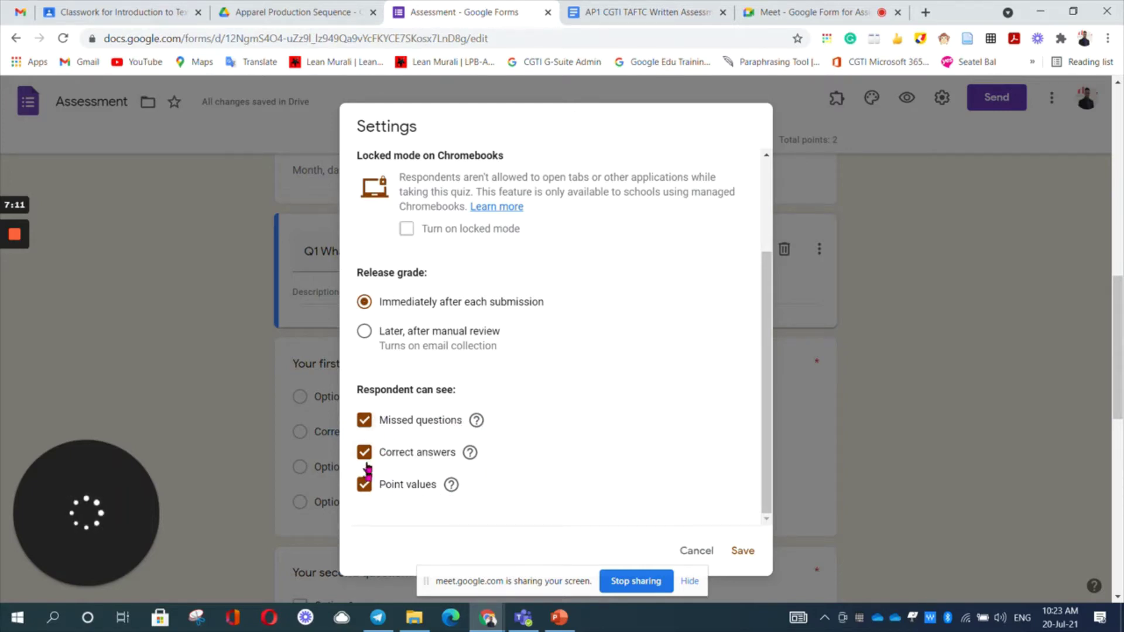
pyautogui.click(739, 552)
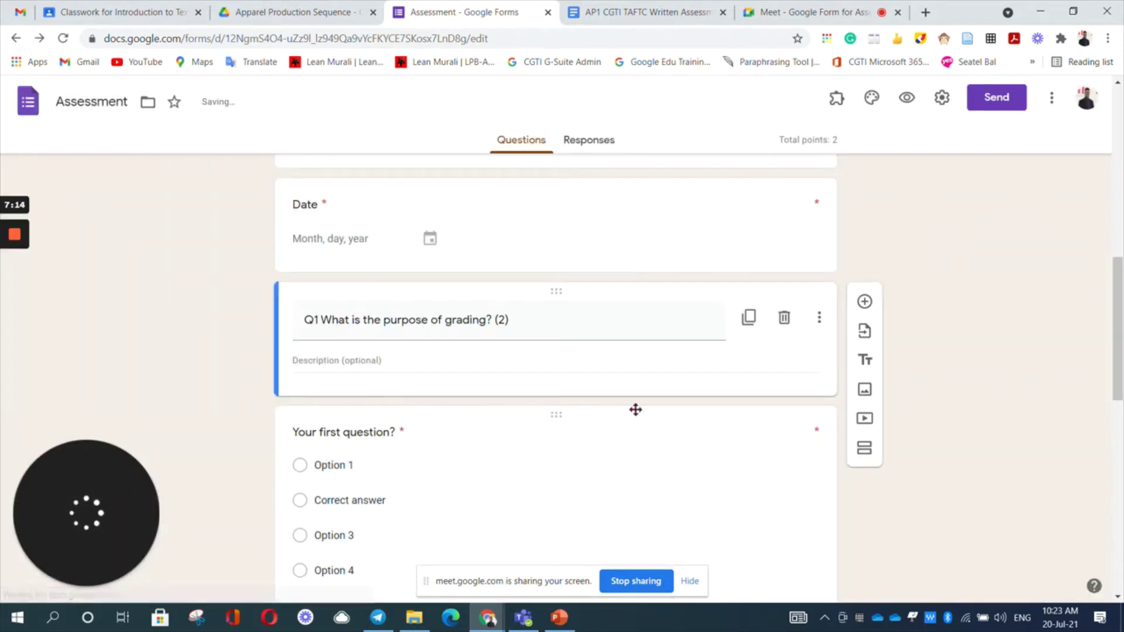
# Step: Check the Q1 title block's options menu and the first multiple-choice question below it
pyautogui.click(571, 361)
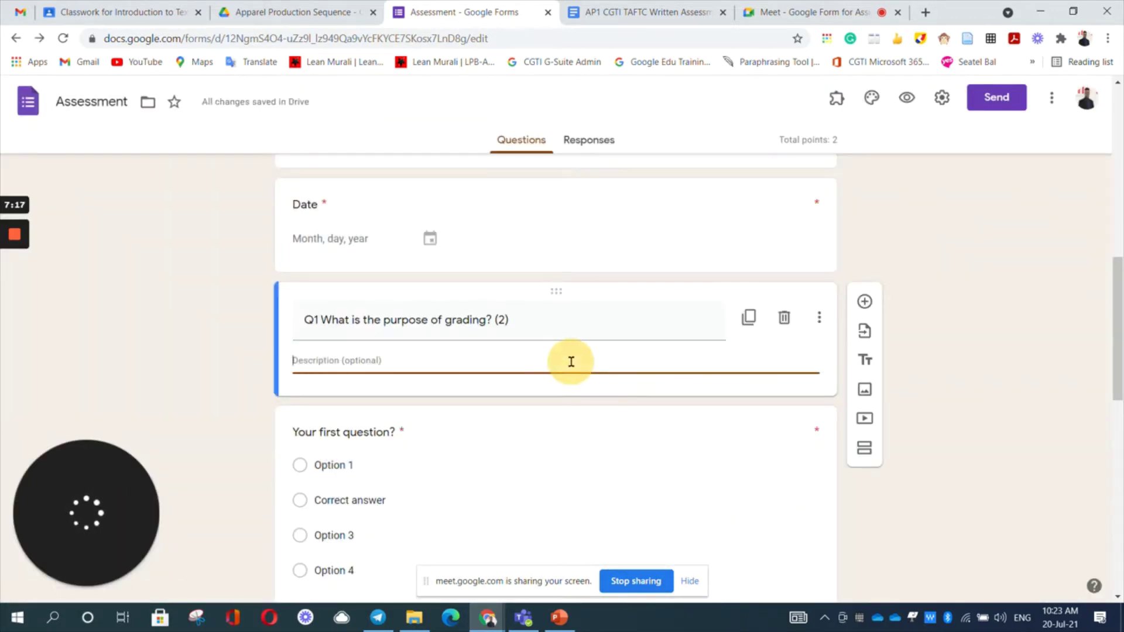
pyautogui.scroll(-1, 645, 446)
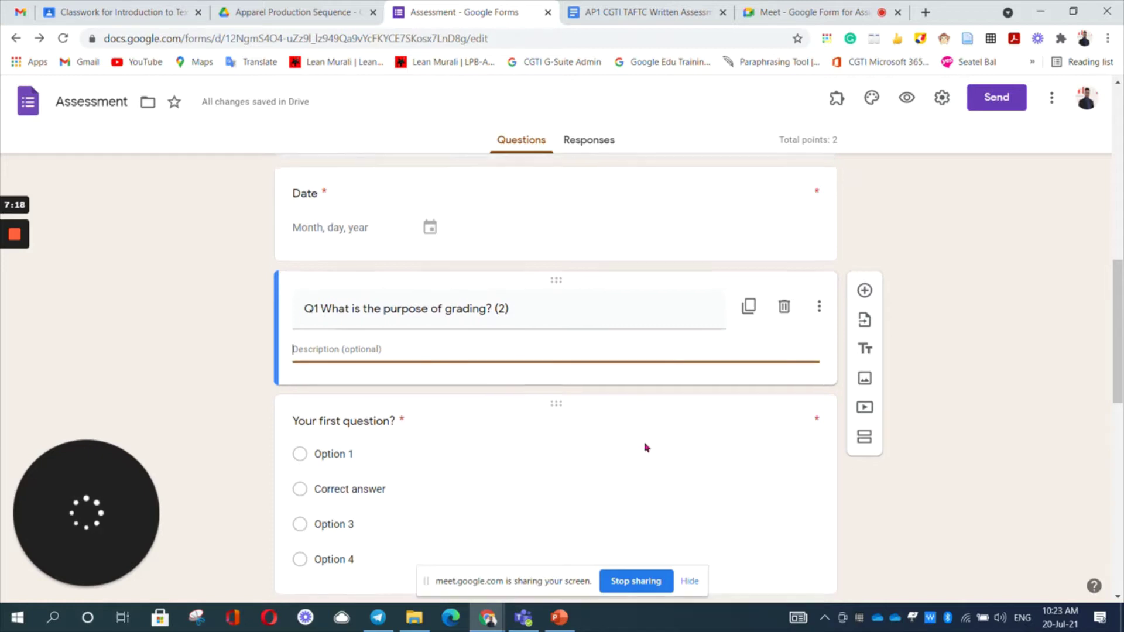
pyautogui.click(809, 316)
pyautogui.click(788, 343)
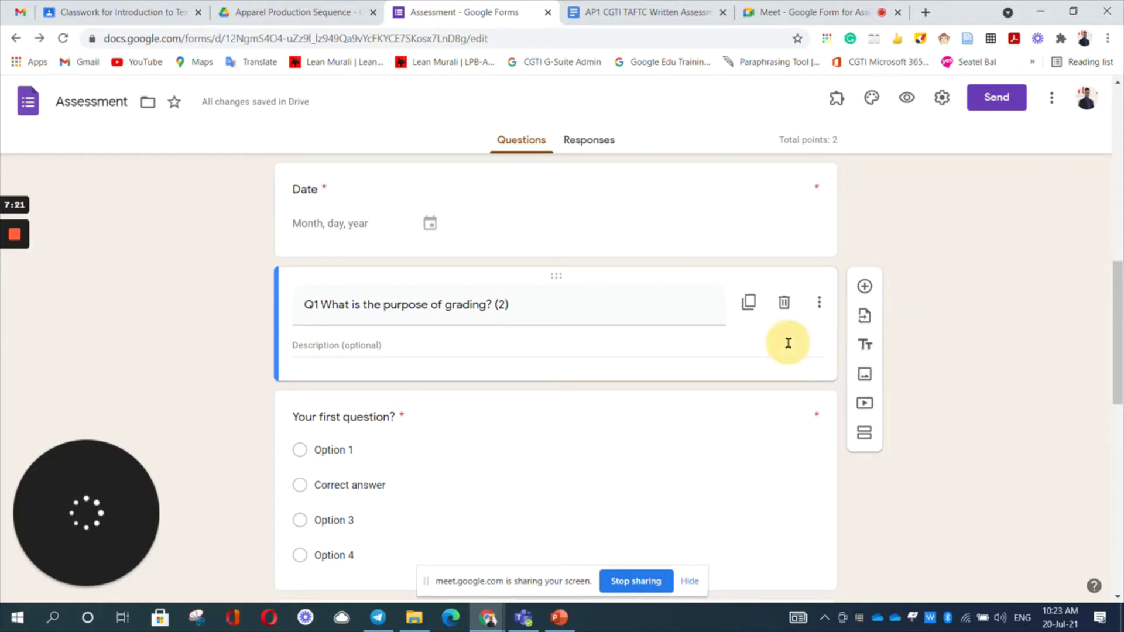
pyautogui.scroll(-2, 788, 345)
pyautogui.click(643, 377)
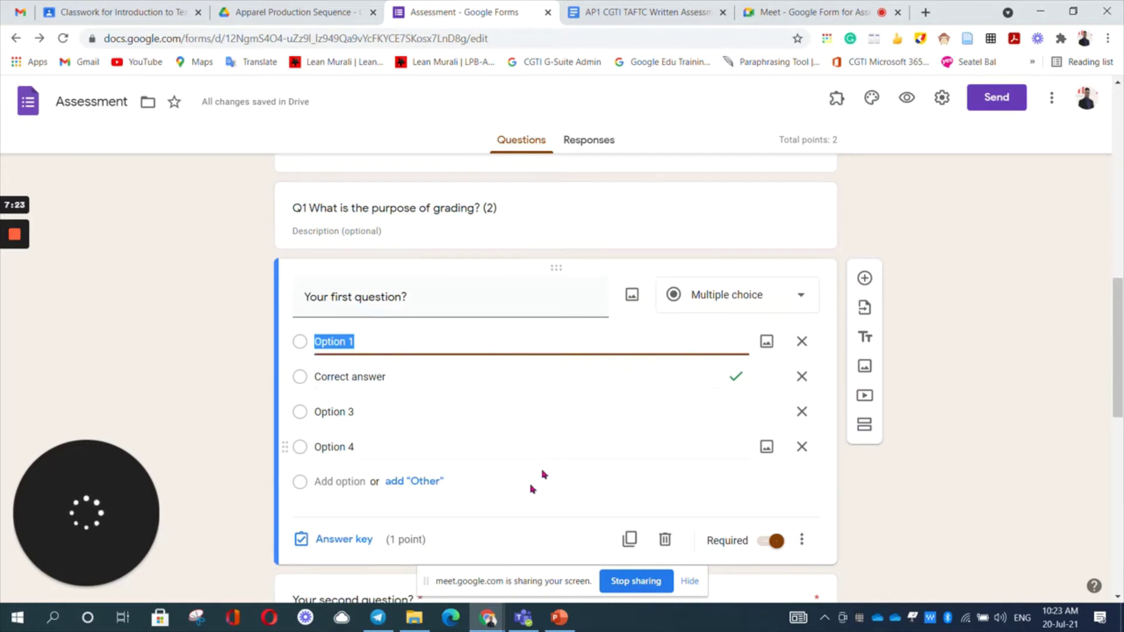
pyautogui.scroll(1, 620, 228)
pyautogui.scroll(2, 620, 228)
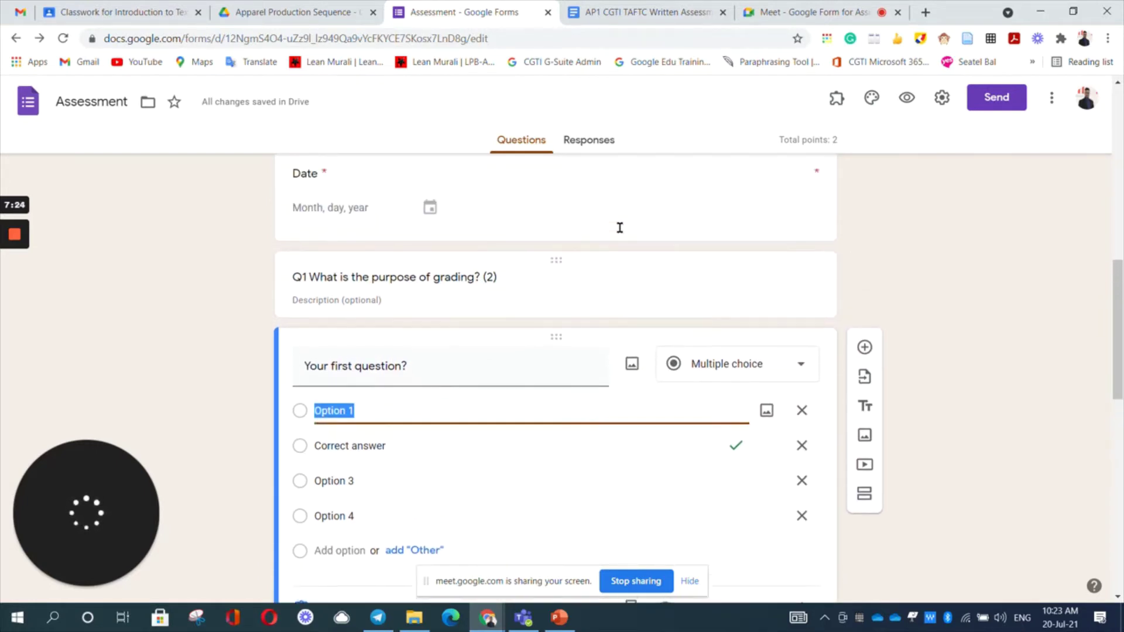
# Step: Clear the Q1 title text and delete the empty title block
pyautogui.click(596, 296)
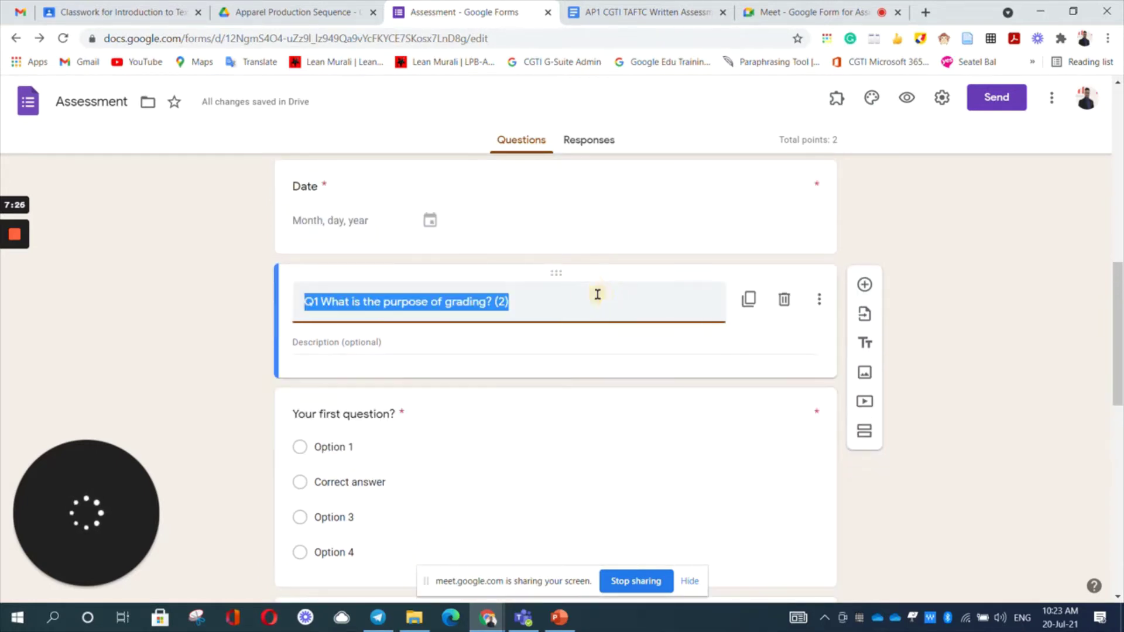
pyautogui.click(818, 300)
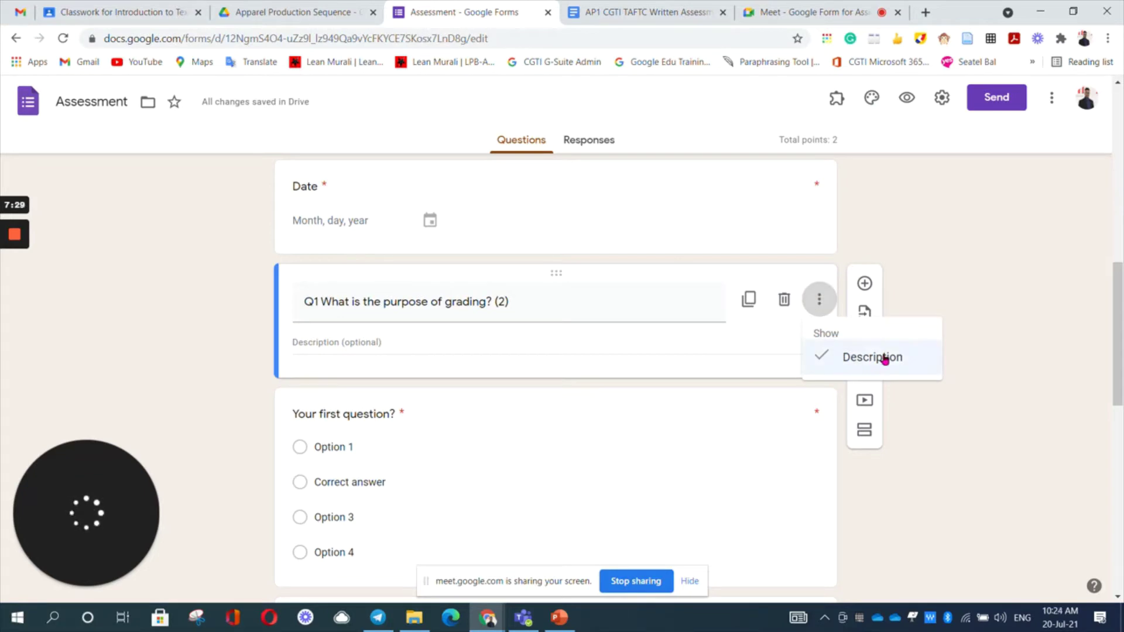
pyautogui.click(608, 343)
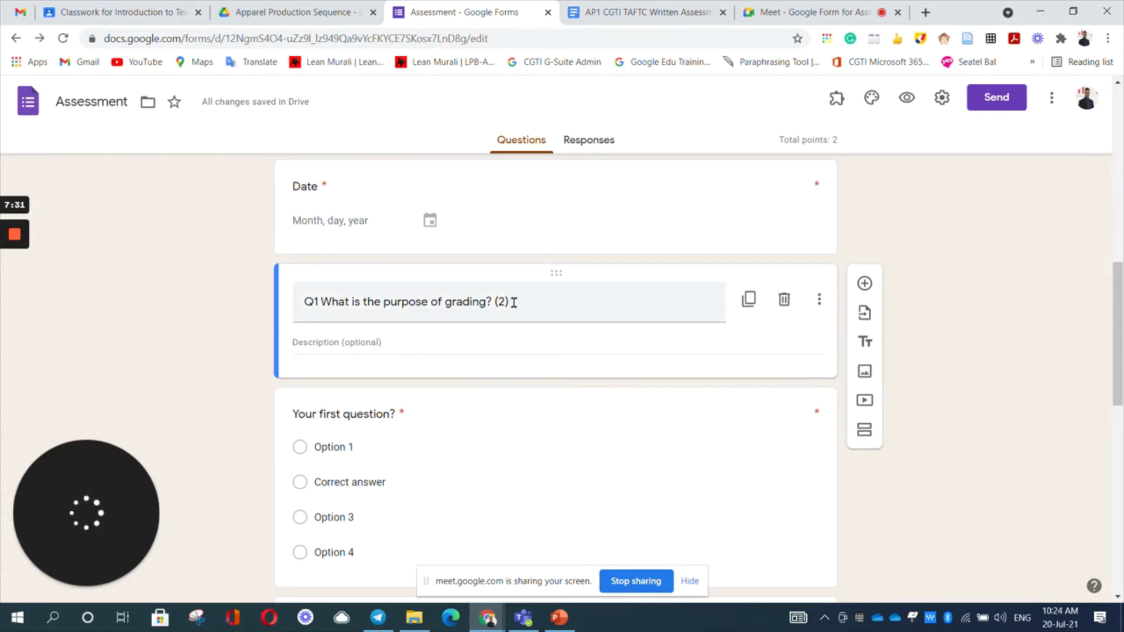
pyautogui.moveTo(514, 302); pyautogui.dragTo(278, 288)
pyautogui.hotkey('ctrl', 'c')
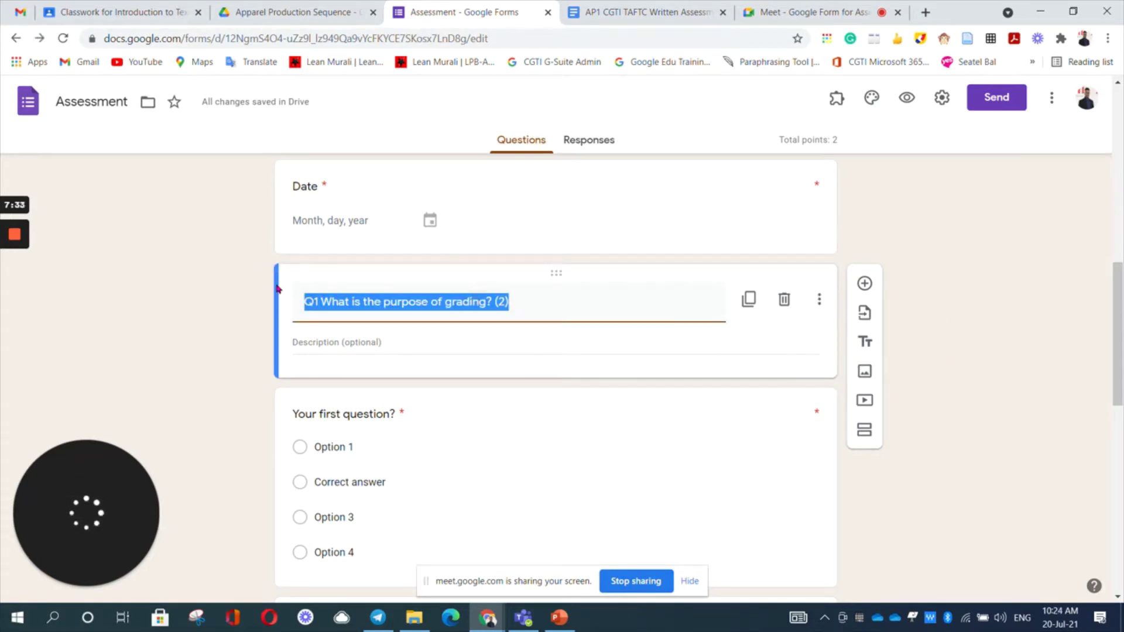
pyautogui.press('BackSpace')
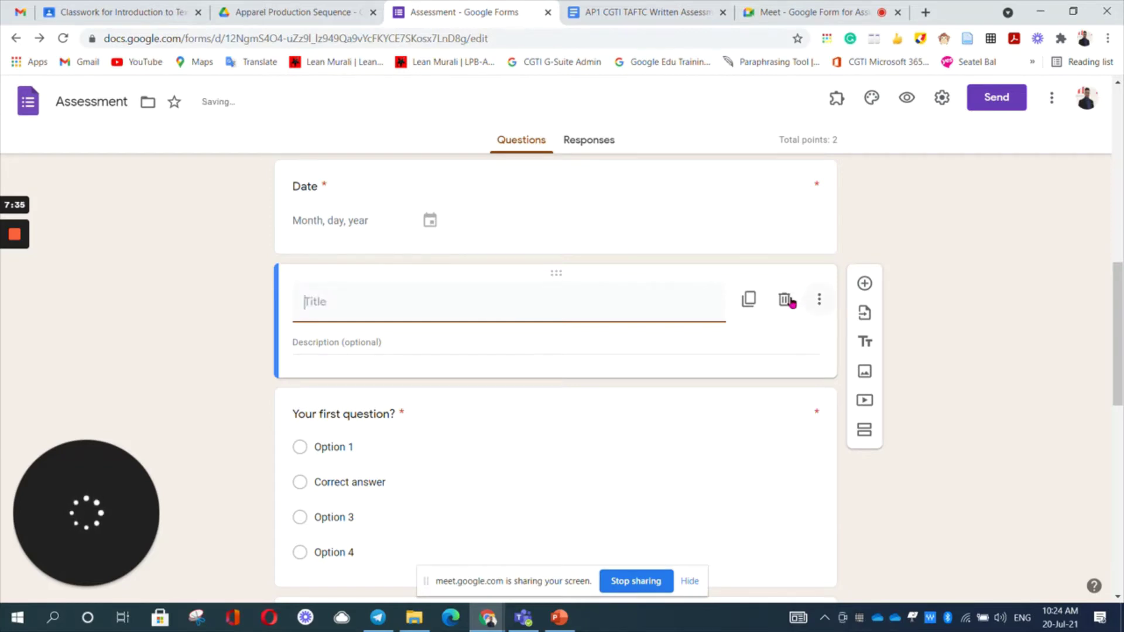
pyautogui.click(788, 301)
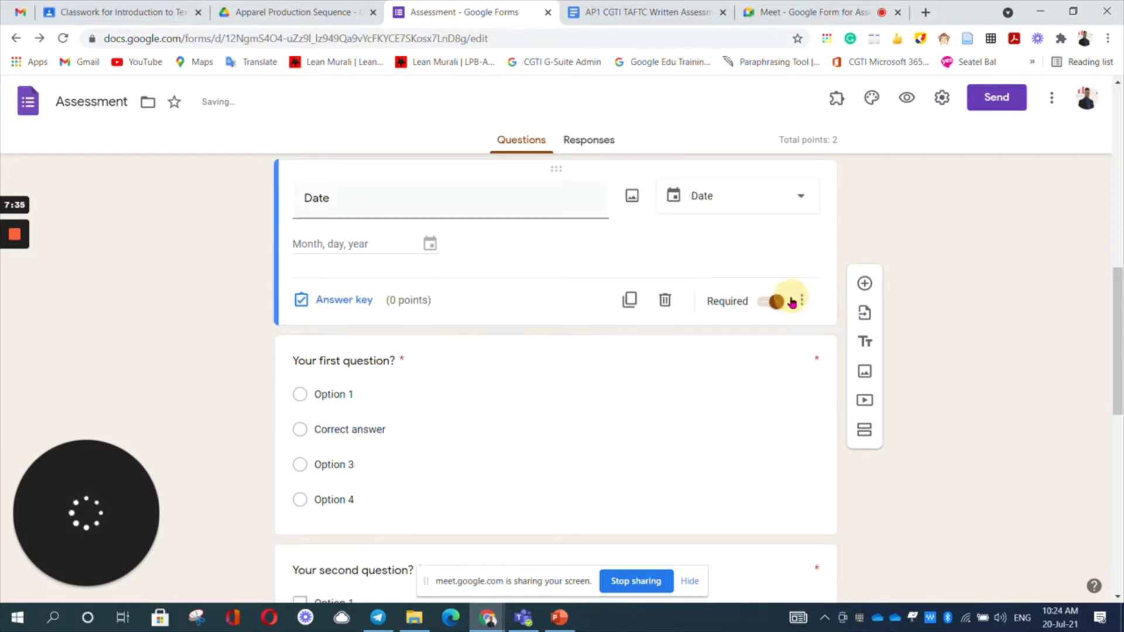
pyautogui.click(406, 360)
# Step: Paste 'Q1 What is the purpose of grading? (2)' as the first question's title and make it Paragraph
pyautogui.hotkey('ctrl', 'v')
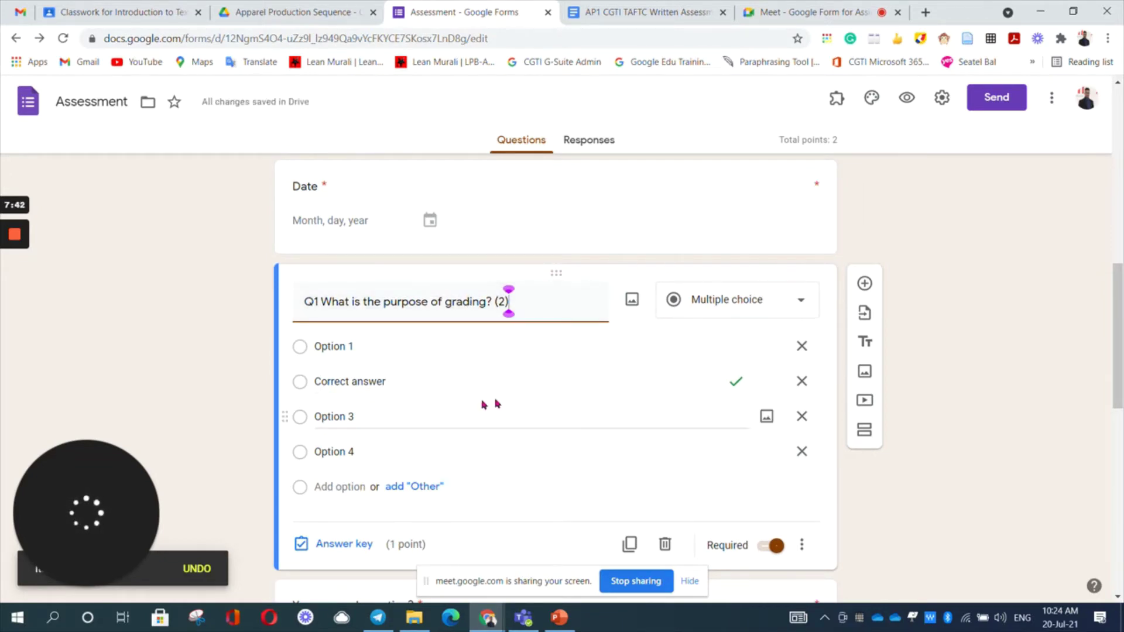
pyautogui.scroll(-1, 517, 434)
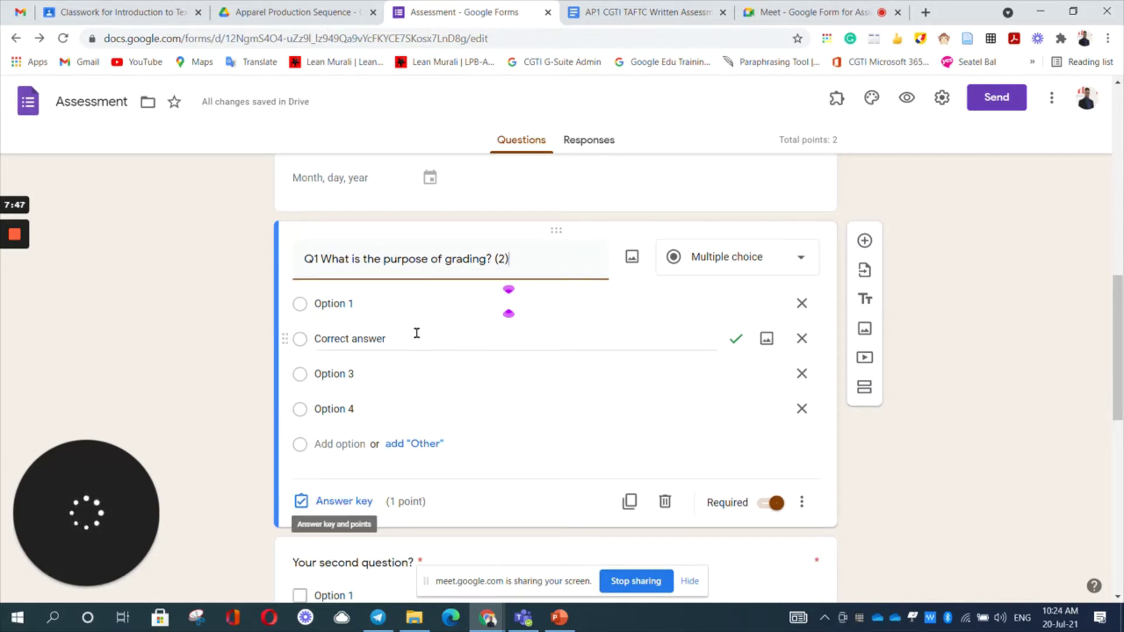
pyautogui.click(795, 259)
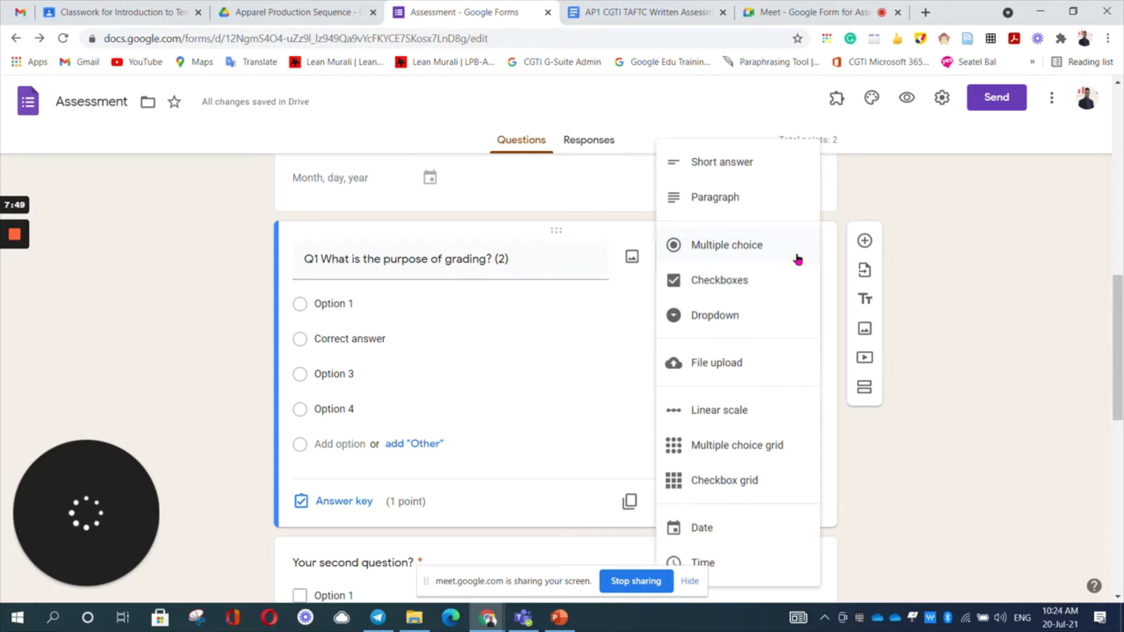
pyautogui.click(775, 200)
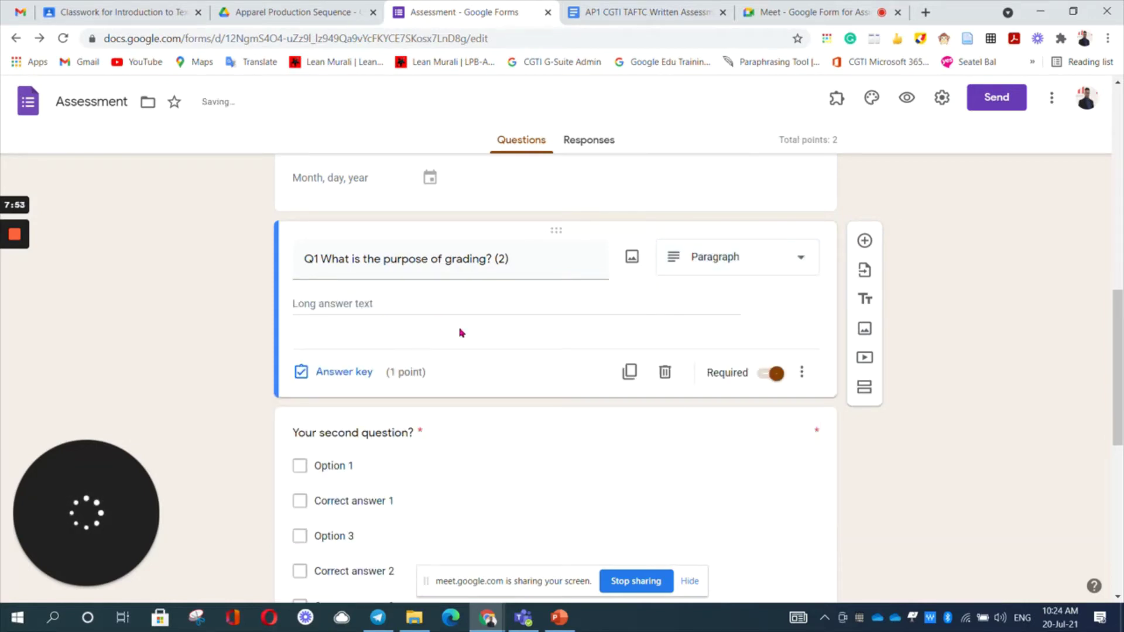
pyautogui.click(346, 372)
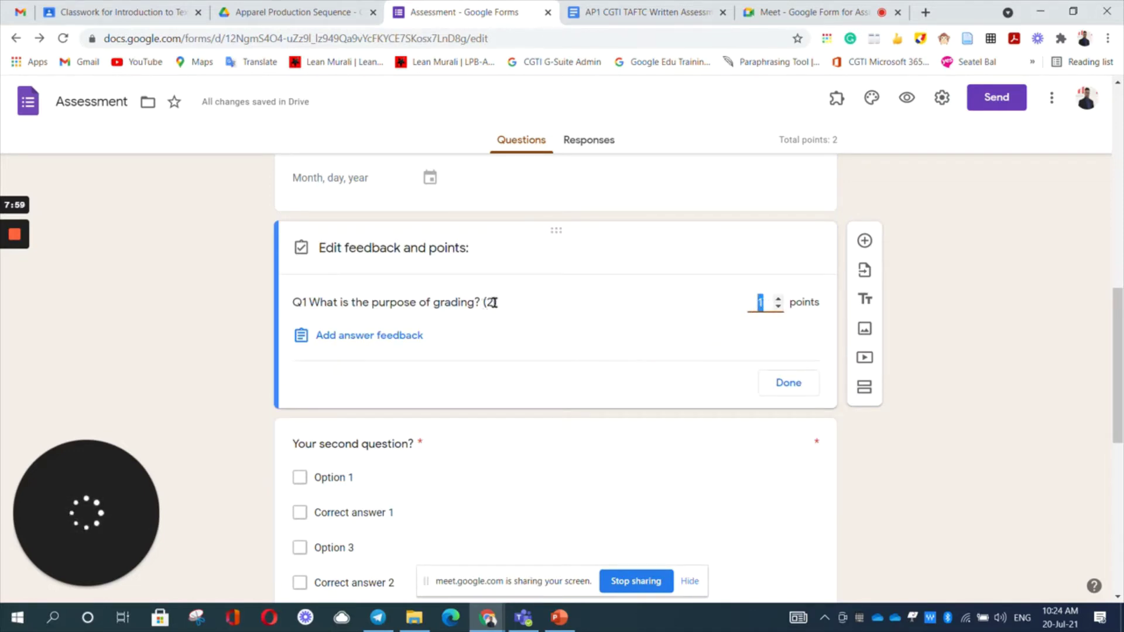
# Step: Set Q1's answer-key points to 2
pyautogui.click(778, 301)
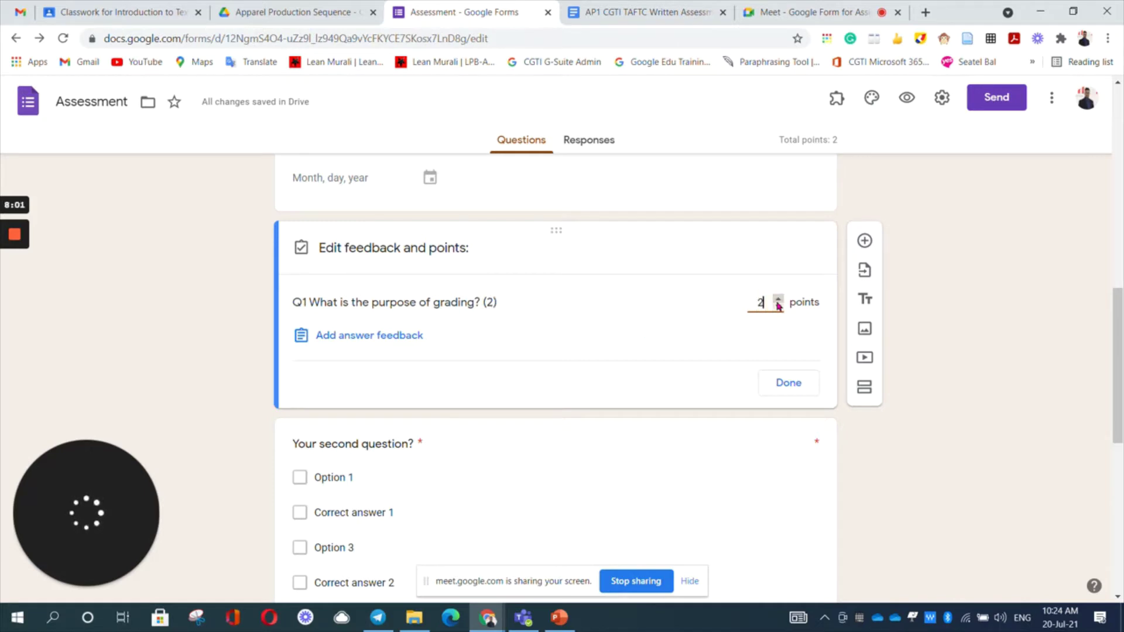
pyautogui.click(785, 384)
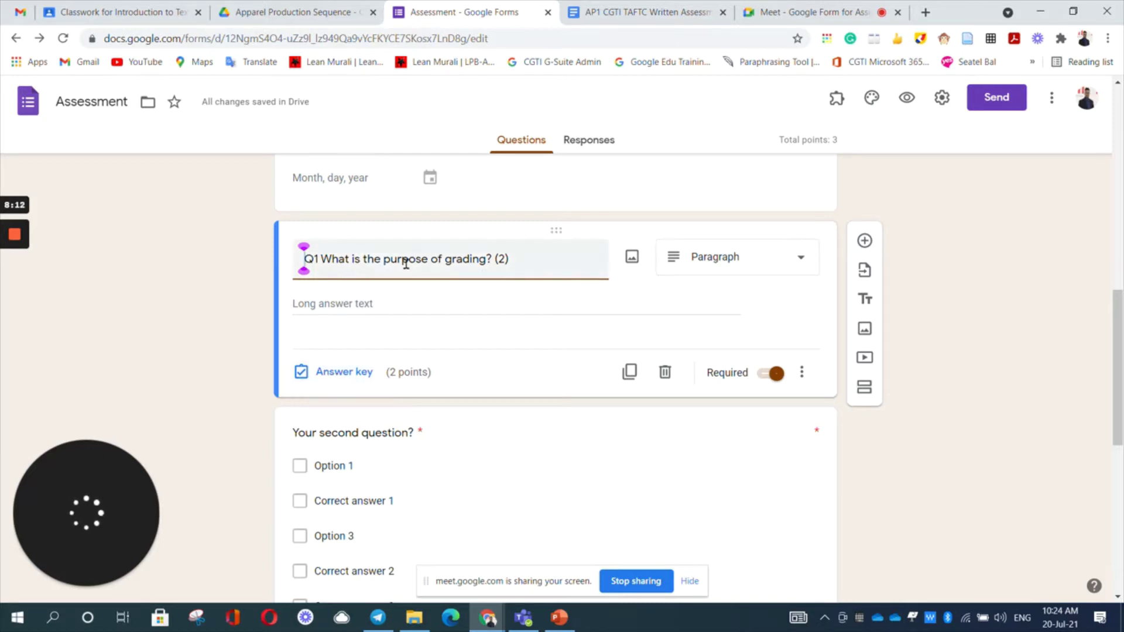
pyautogui.click(350, 373)
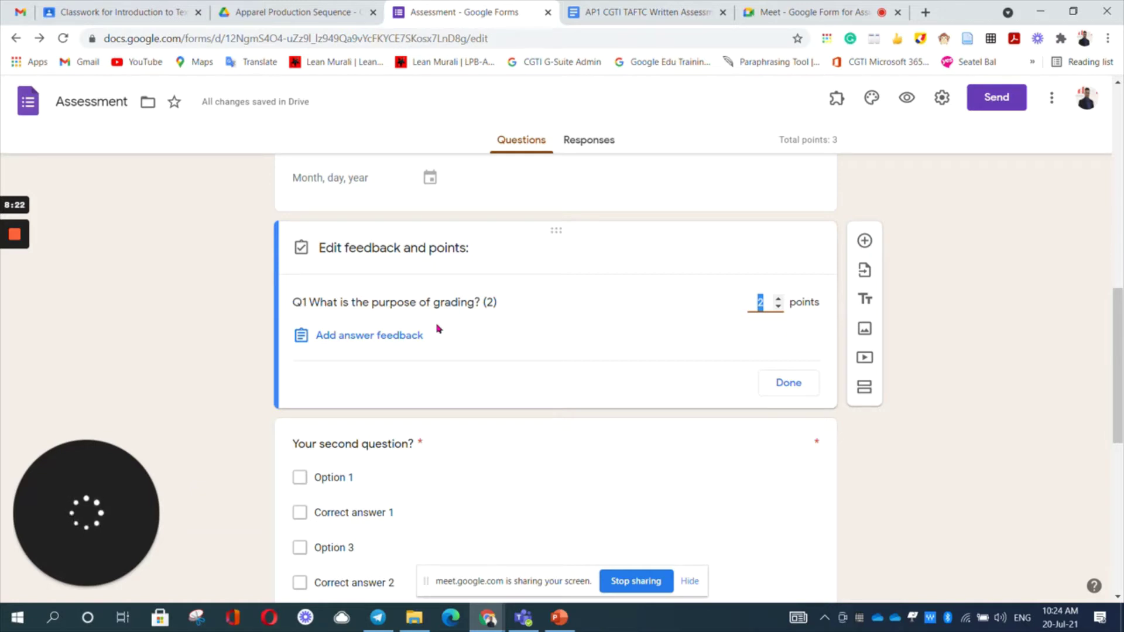
pyautogui.click(796, 385)
pyautogui.click(360, 372)
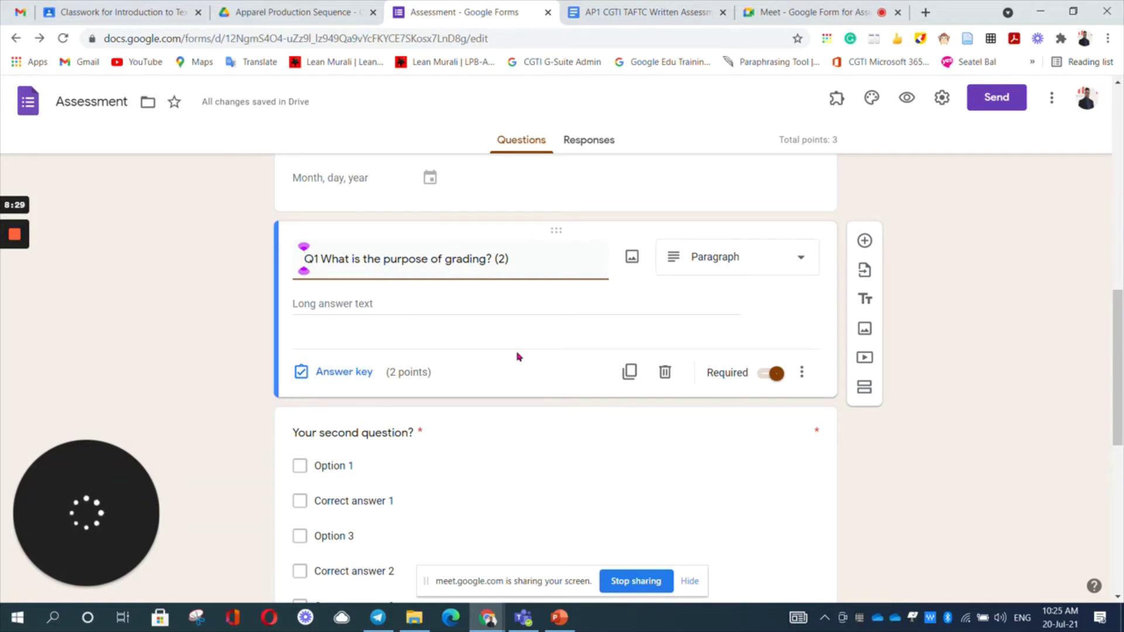
pyautogui.scroll(-2, 517, 357)
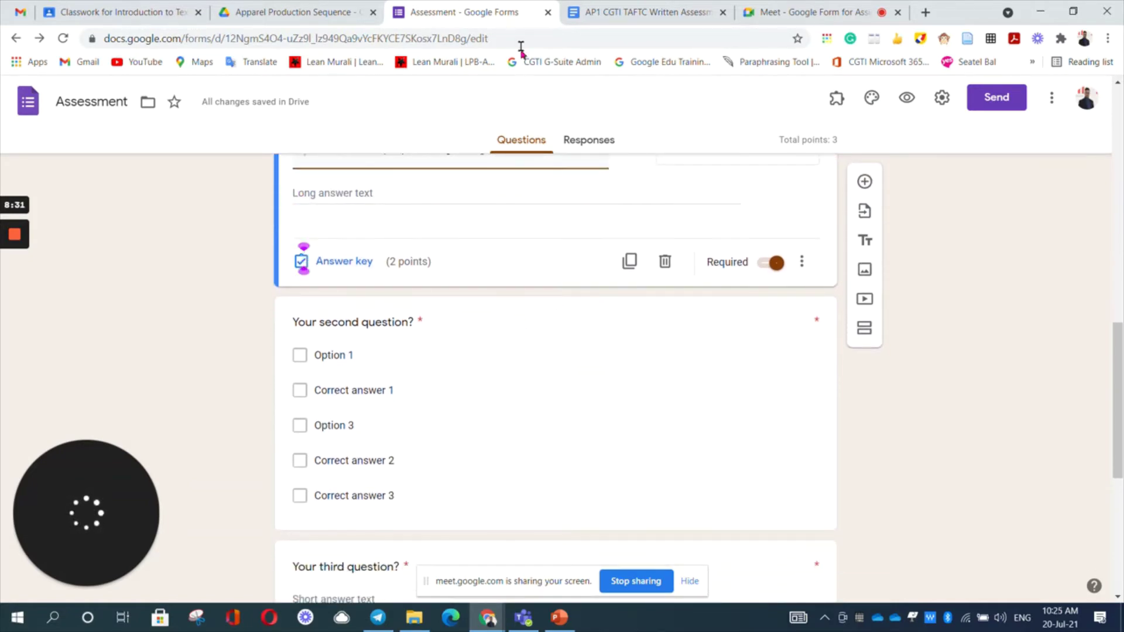
# Step: Copy the full Q2 question text from the Docs assessment and return to the form
pyautogui.click(627, 11)
pyautogui.scroll(-2, 551, 370)
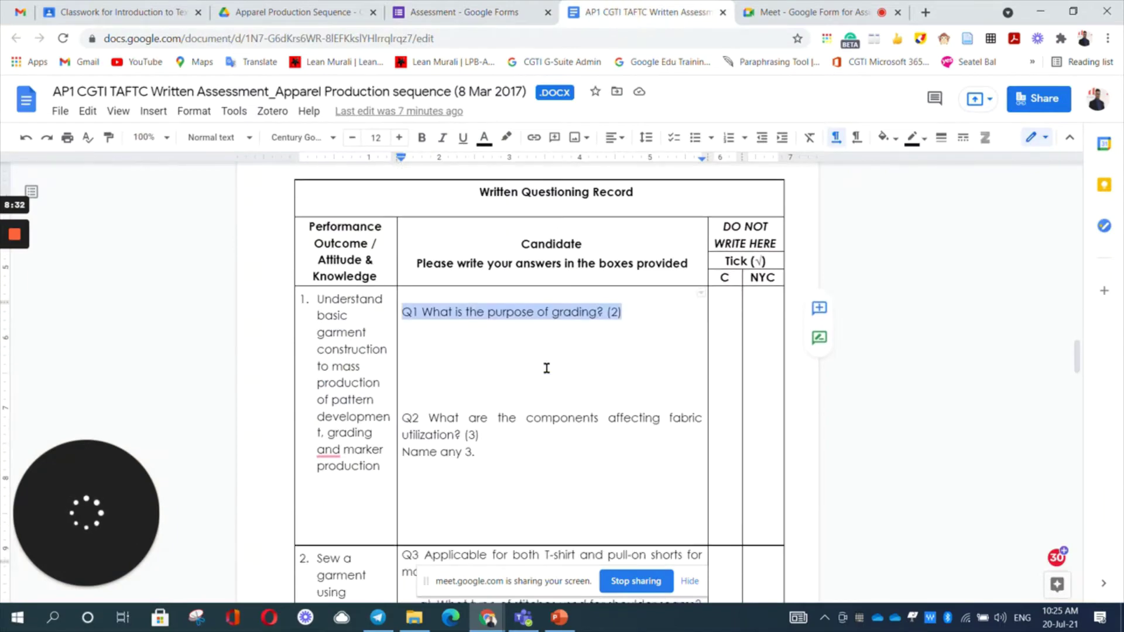
pyautogui.scroll(-1, 547, 368)
pyautogui.moveTo(482, 434); pyautogui.dragTo(404, 400)
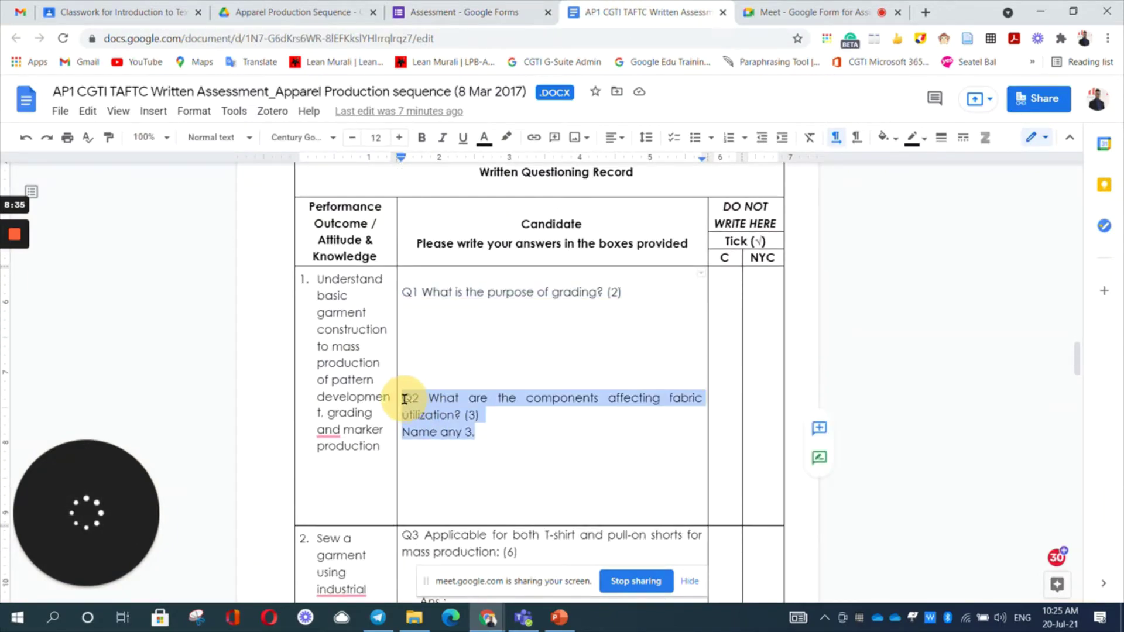
pyautogui.click(484, 8)
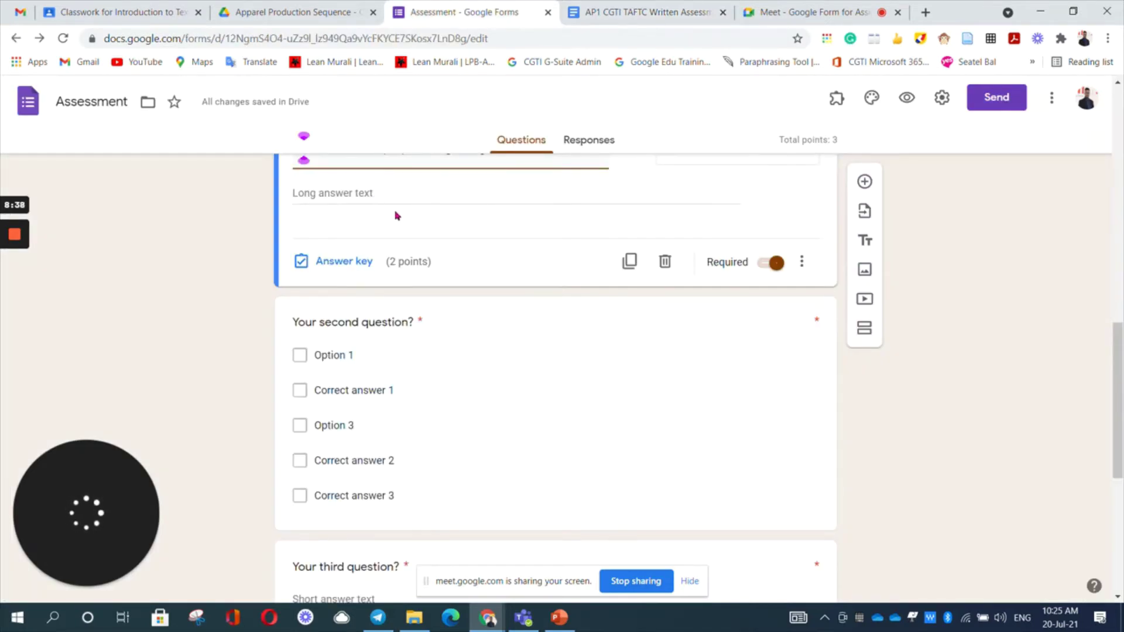
# Step: Paste the Q2 fabric utilization text as the second question's title and make it Paragraph
pyautogui.scroll(3, 396, 216)
pyautogui.scroll(-2, 434, 335)
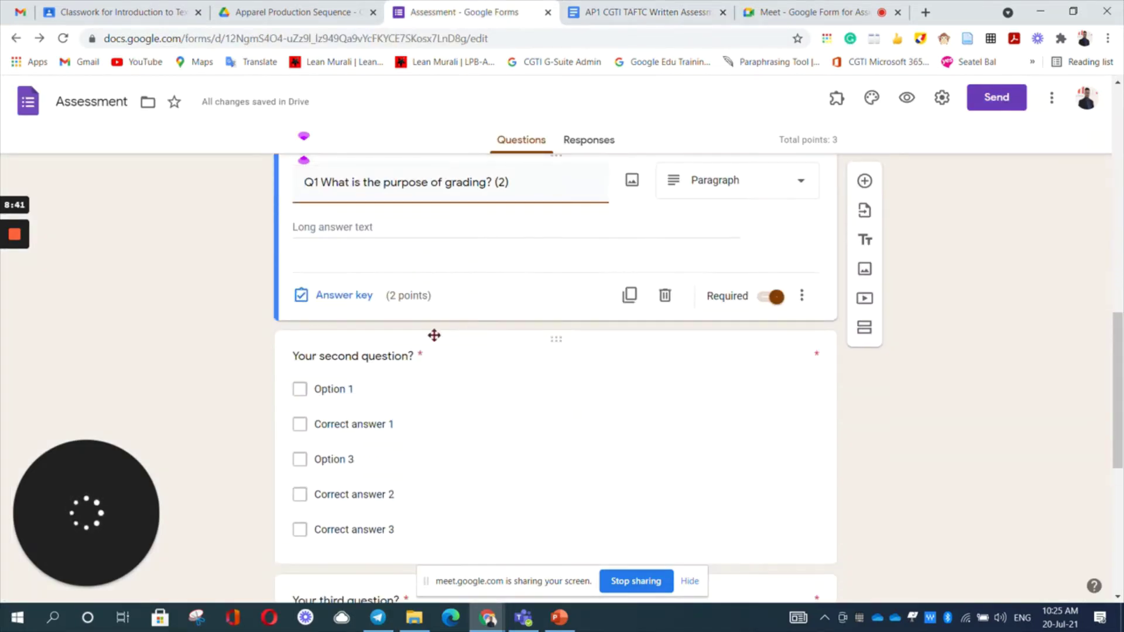
pyautogui.click(433, 364)
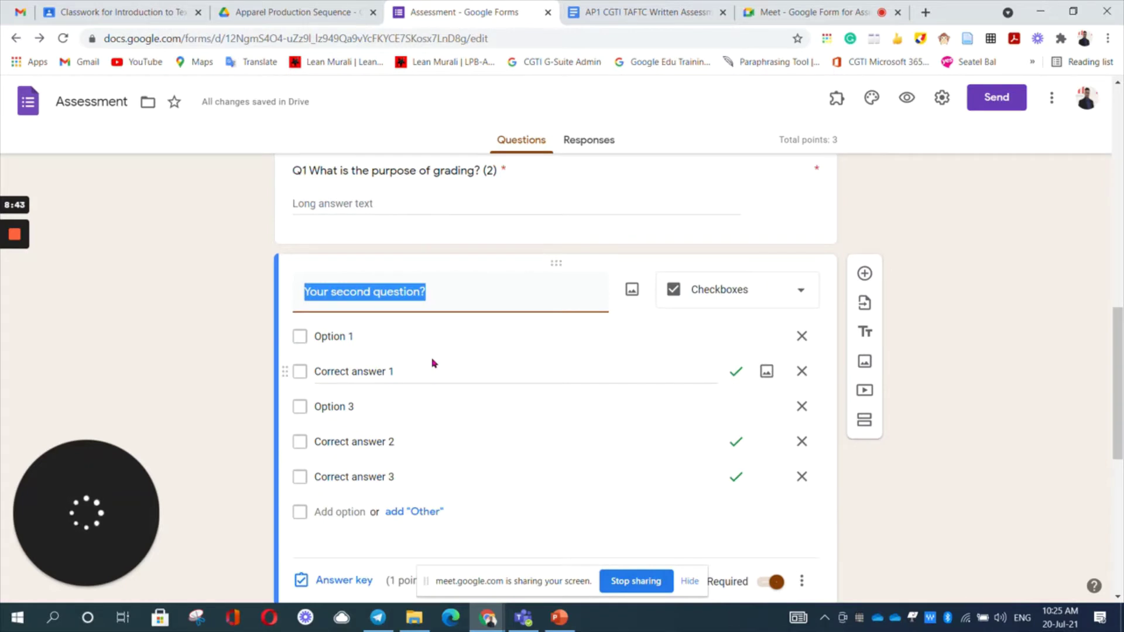
pyautogui.write('Q2 What are the components affecting fabric utilization? (3)Name any 3.')
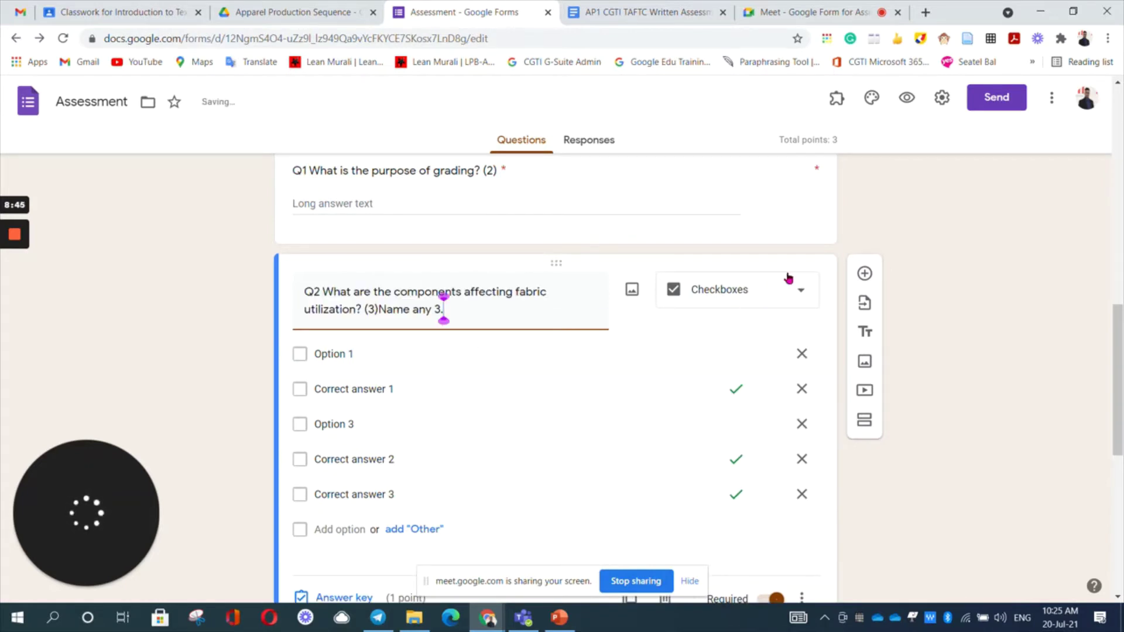
pyautogui.click(776, 295)
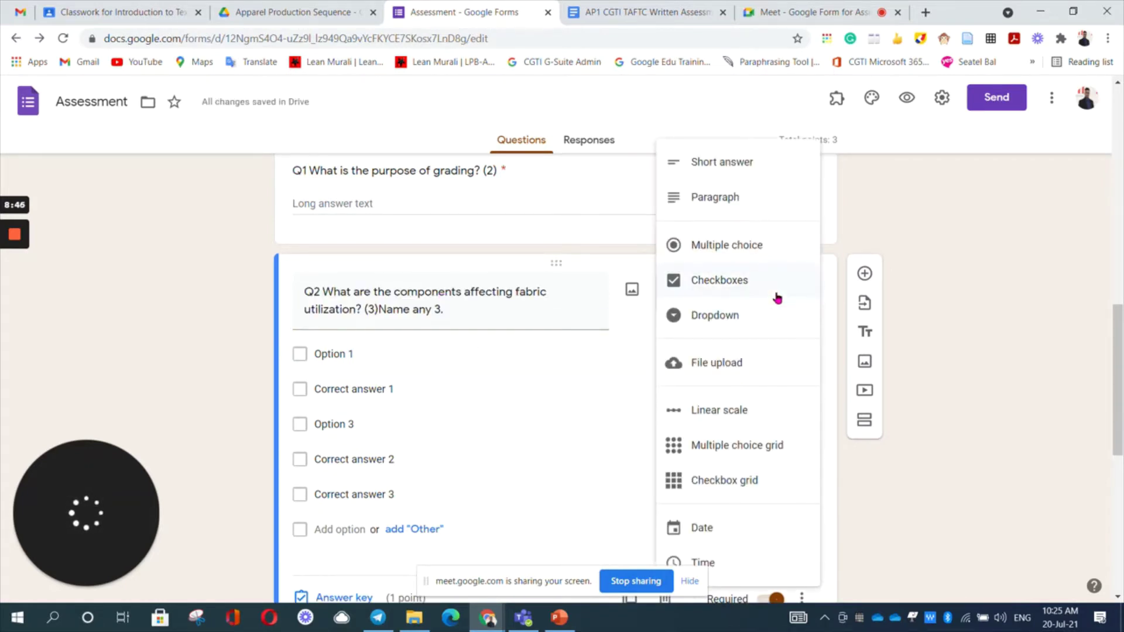
pyautogui.click(751, 198)
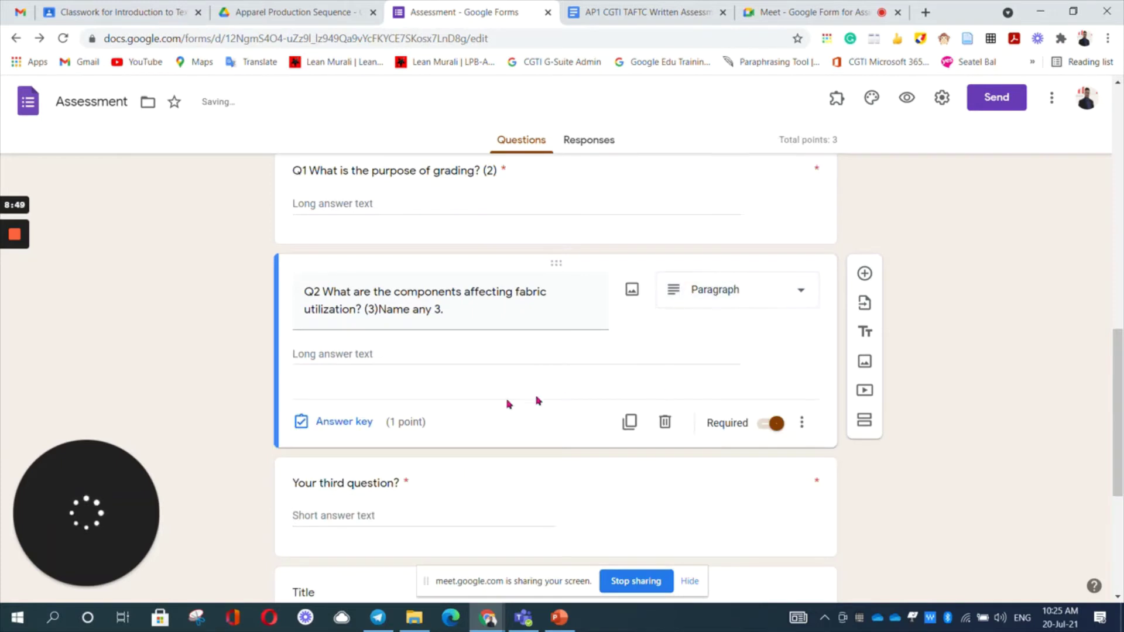
# Step: Give Q2 3 points in its answer key, bringing the total to 5
pyautogui.click(356, 427)
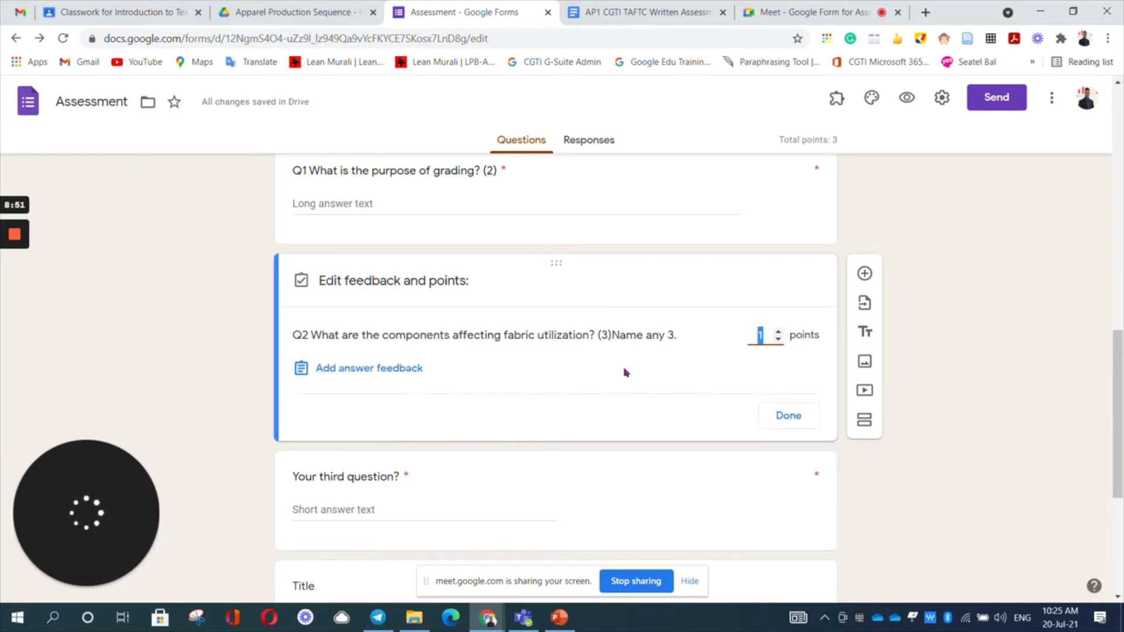
pyautogui.click(779, 333)
pyautogui.click(778, 333)
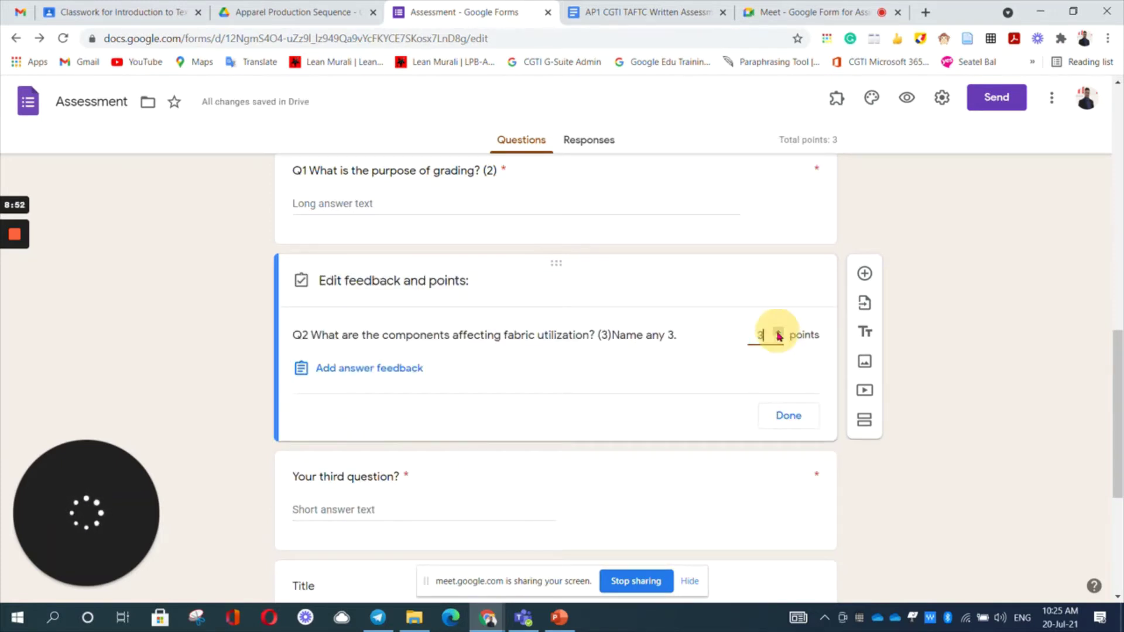
pyautogui.click(801, 414)
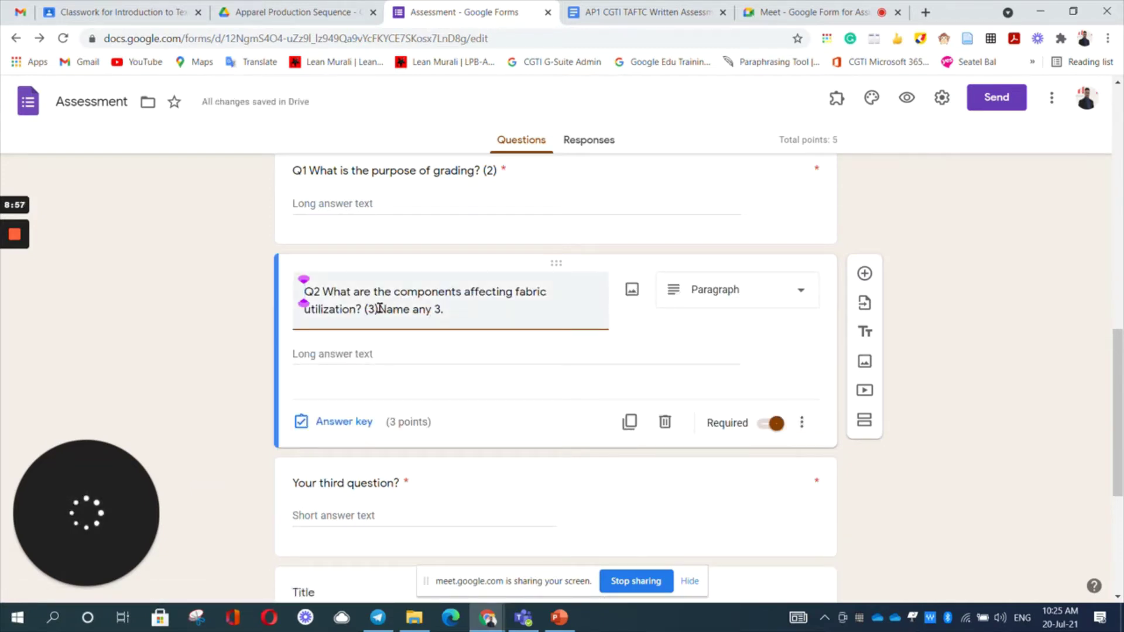
pyautogui.scroll(-3, 565, 376)
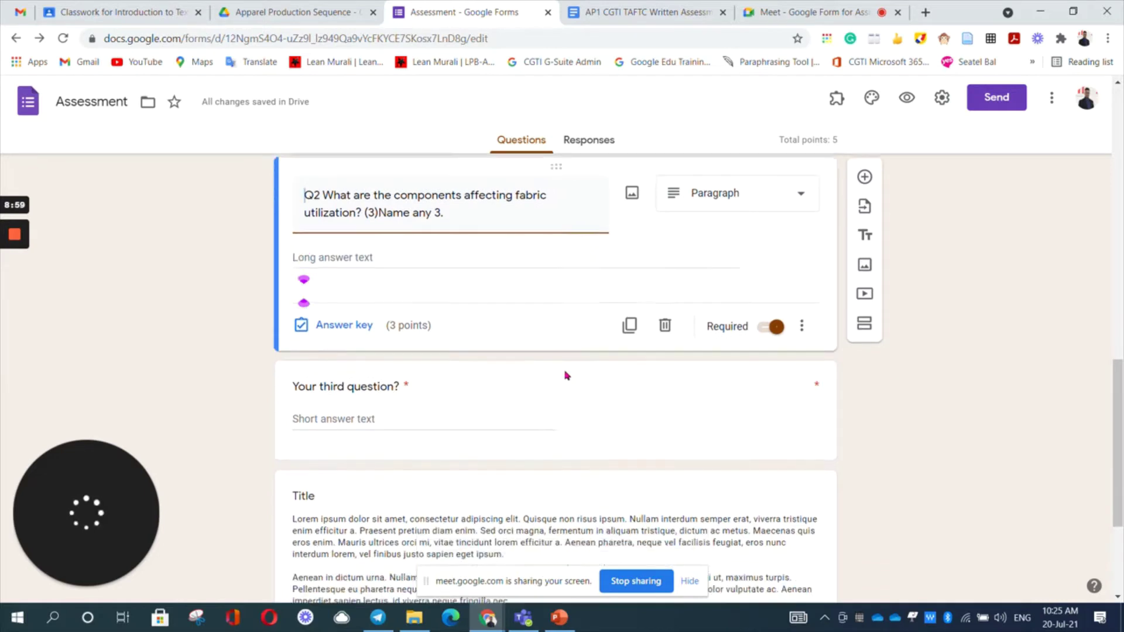
# Step: Select and copy the Q3 line on T-shirt and pull-on shorts mass production (6) in Docs
pyautogui.click(638, 9)
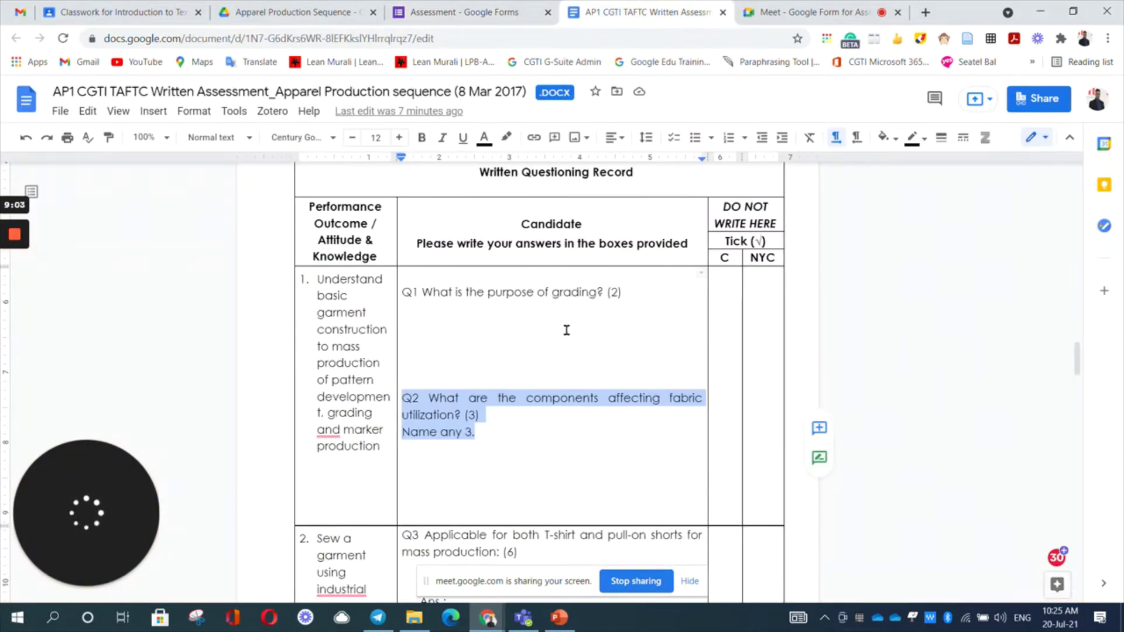
pyautogui.scroll(-3, 566, 330)
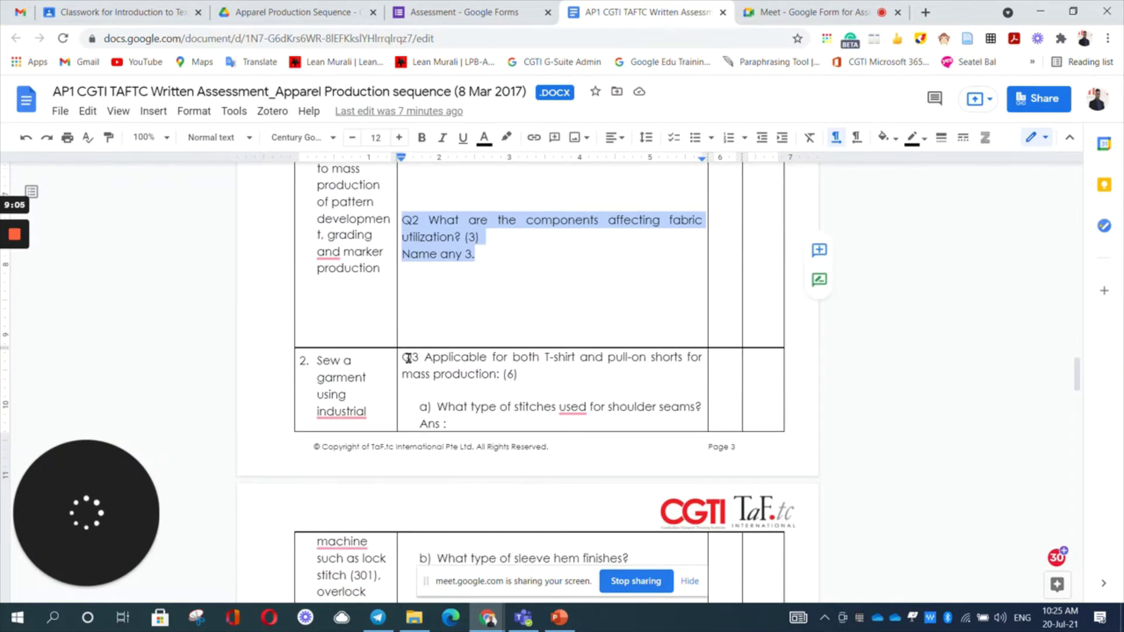
pyautogui.click(400, 358)
pyautogui.tripleClick(529, 369)
pyautogui.hotkey('ctrl', 'c')
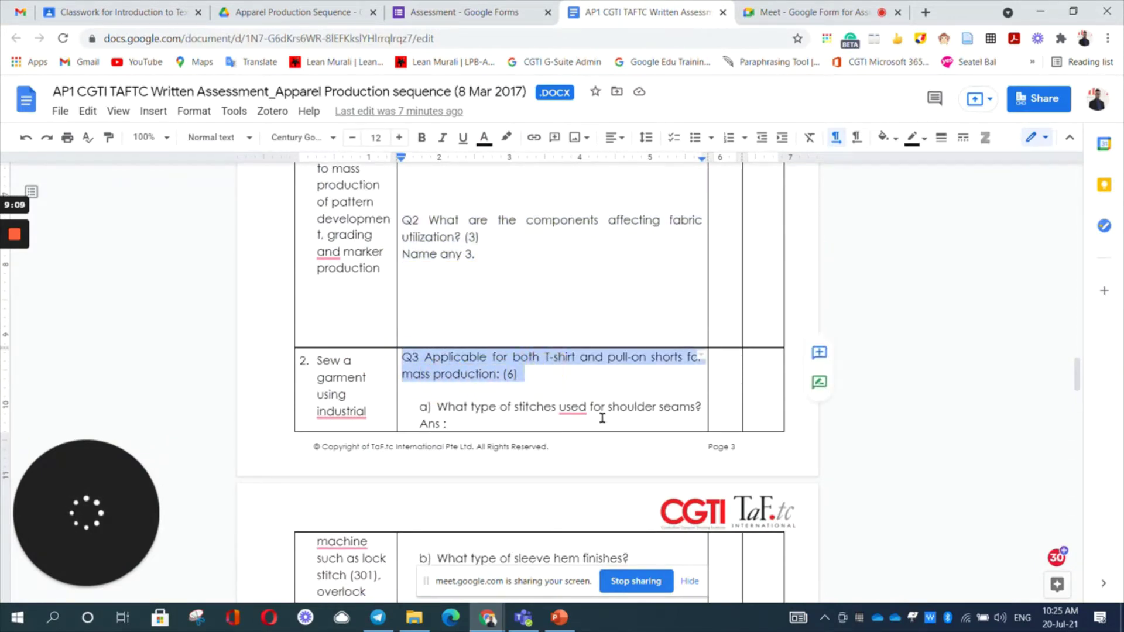
pyautogui.scroll(-3, 602, 418)
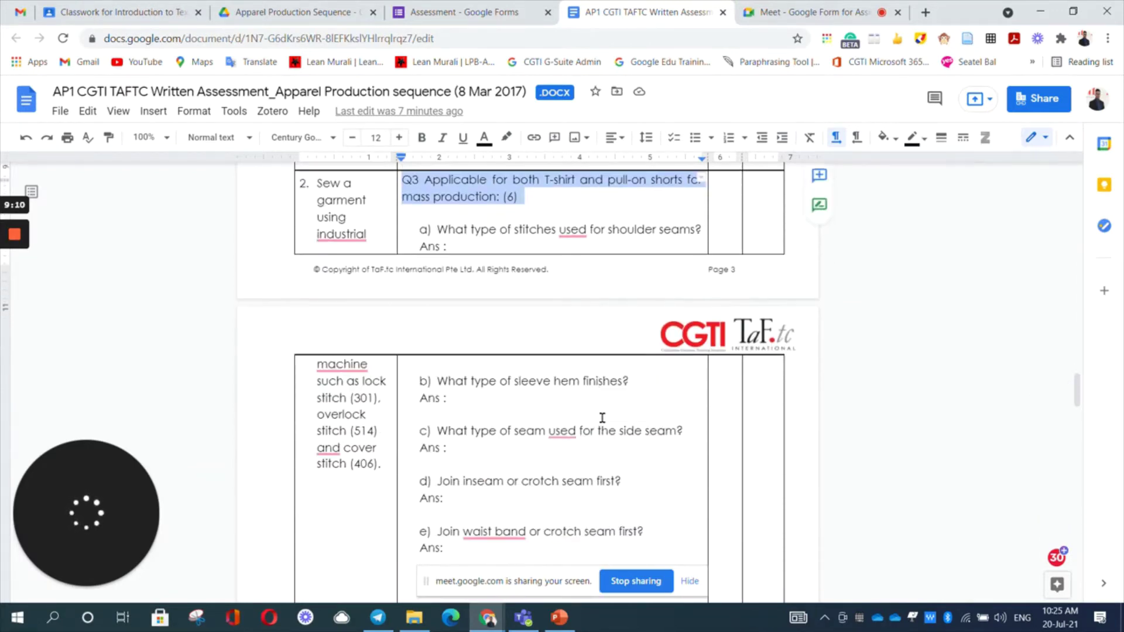
pyautogui.scroll(-2, 602, 418)
pyautogui.scroll(3, 601, 418)
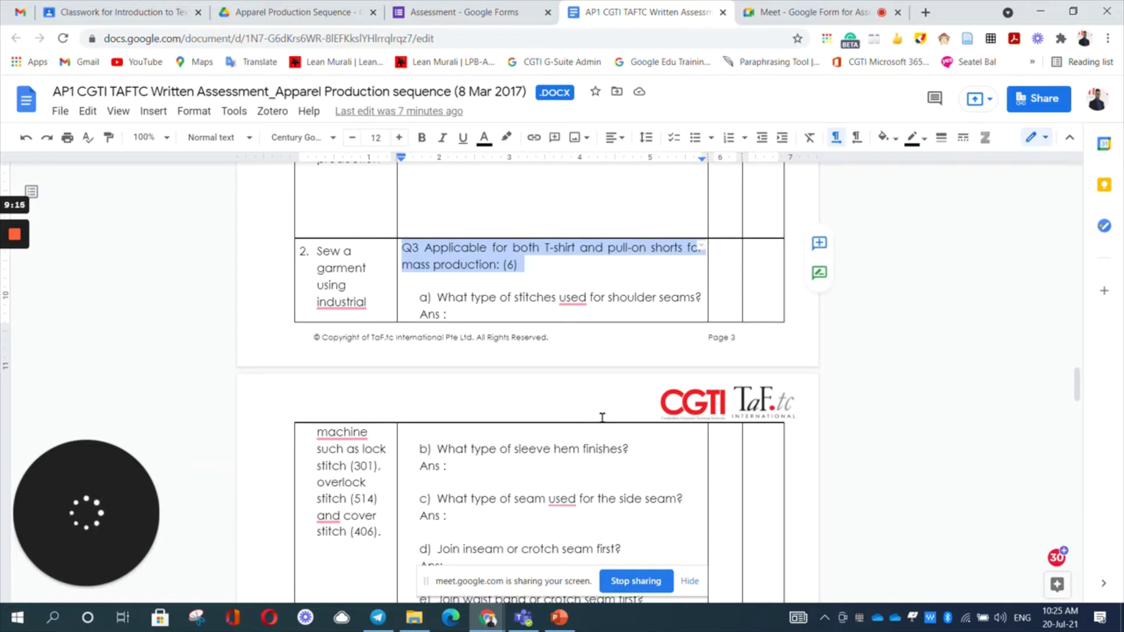
# Step: Replace the lorem-ipsum block with title 'Q3 Applicable for both T-shirt and pull-on shorts for mass production: (6)'
pyautogui.click(468, 11)
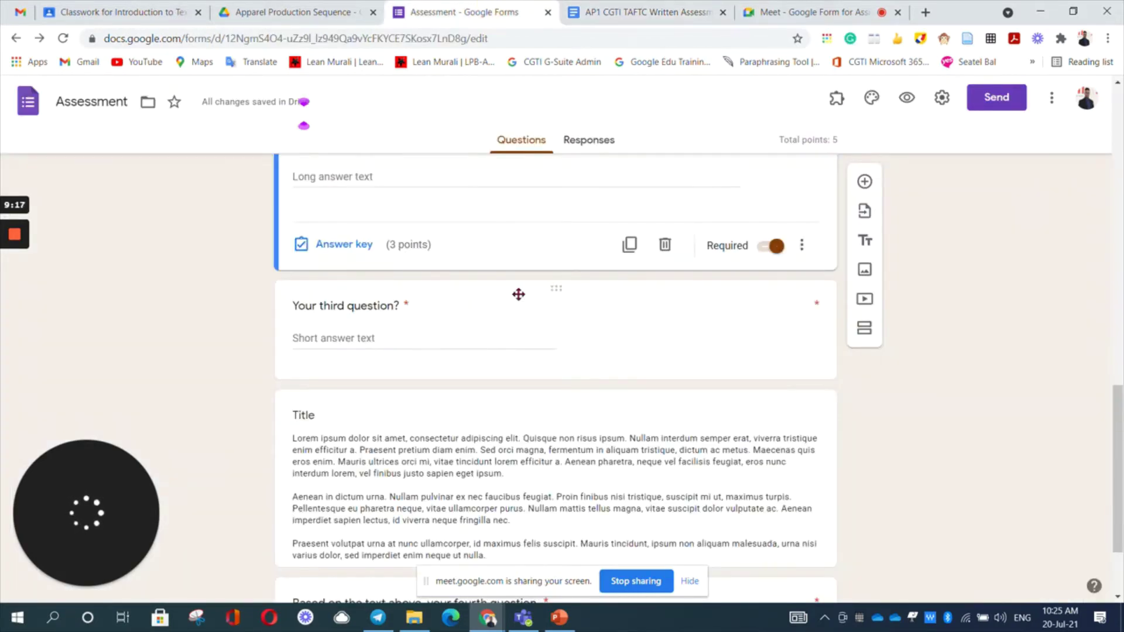
pyautogui.scroll(-2, 521, 299)
pyautogui.click(483, 451)
pyautogui.hotkey('ctrl', 'a')
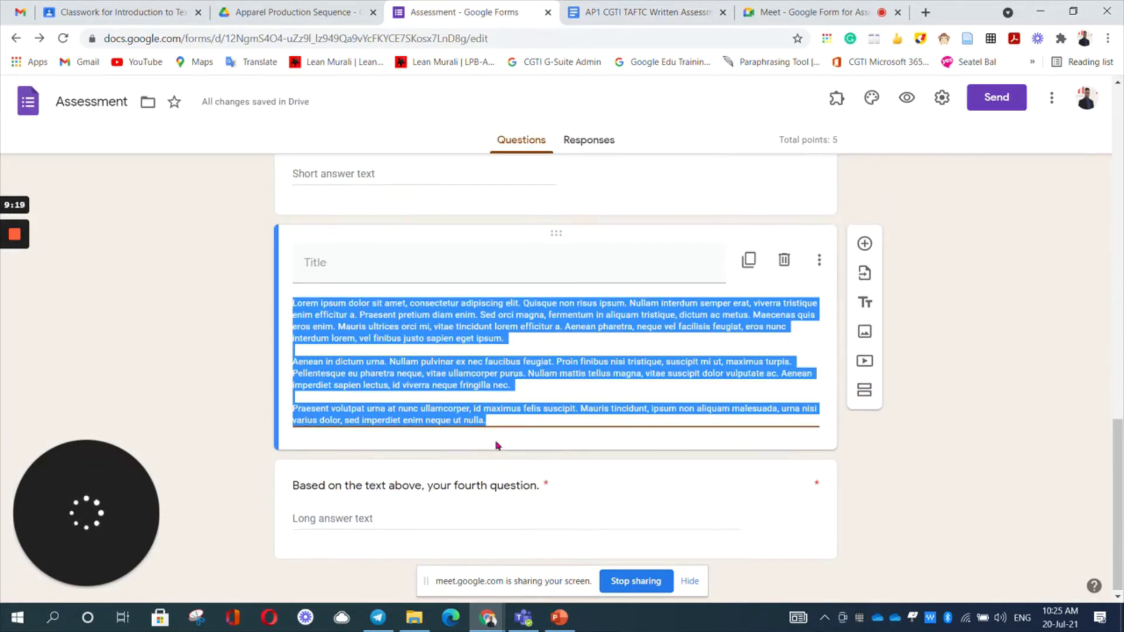
pyautogui.hotkey('ctrl', 'v')
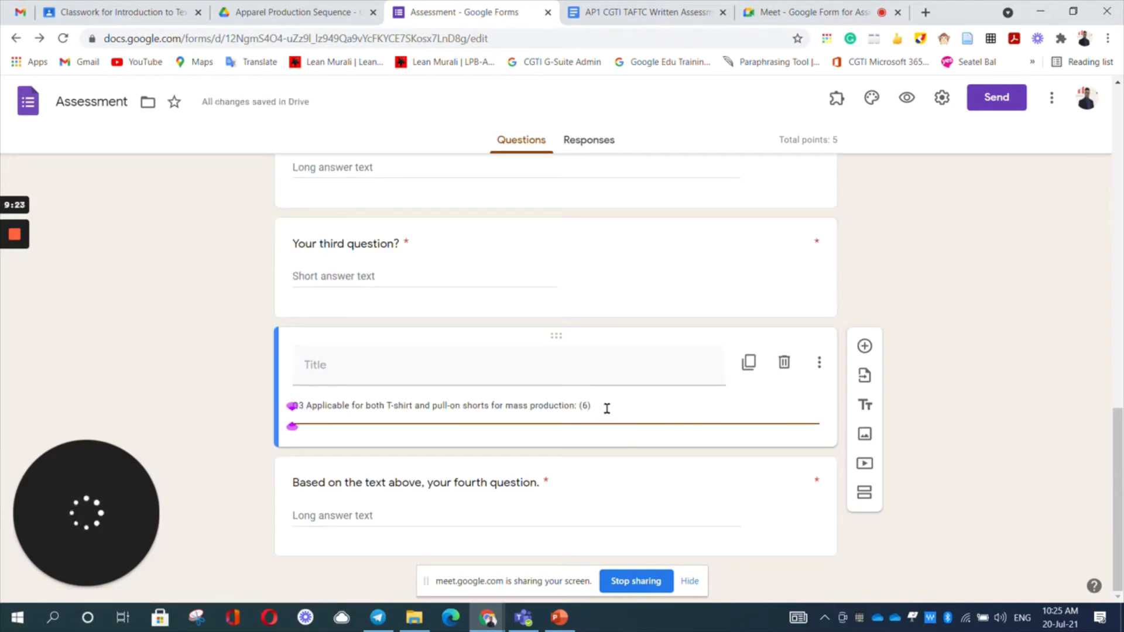
pyautogui.moveTo(604, 406); pyautogui.dragTo(274, 406)
pyautogui.hotkey('ctrl', 'x')
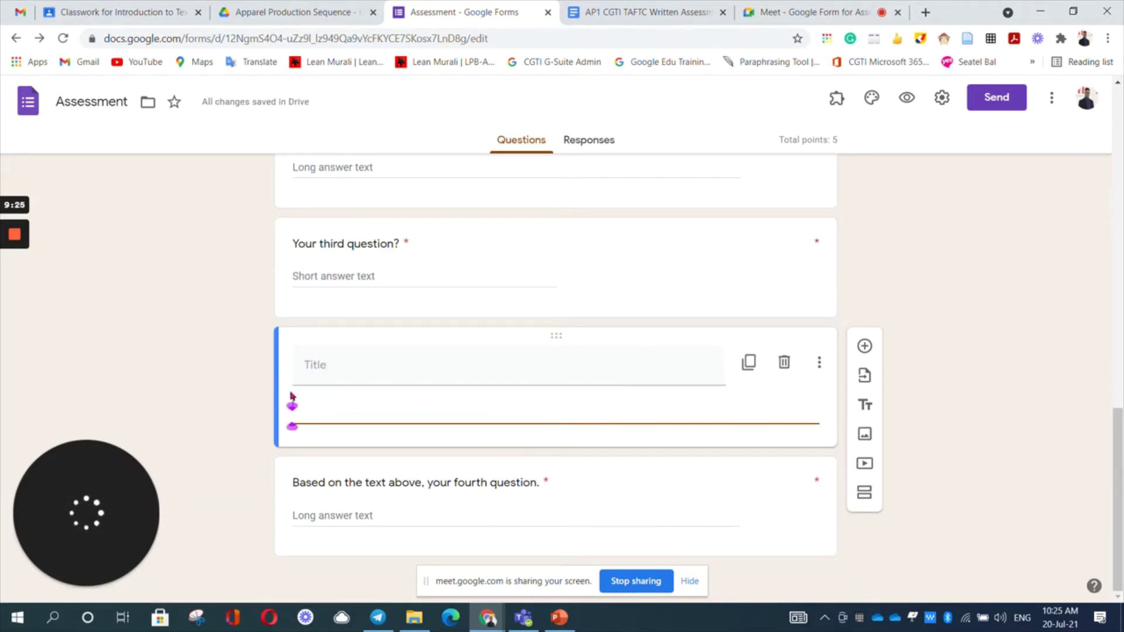
pyautogui.click(359, 367)
pyautogui.hotkey('ctrl', 'v')
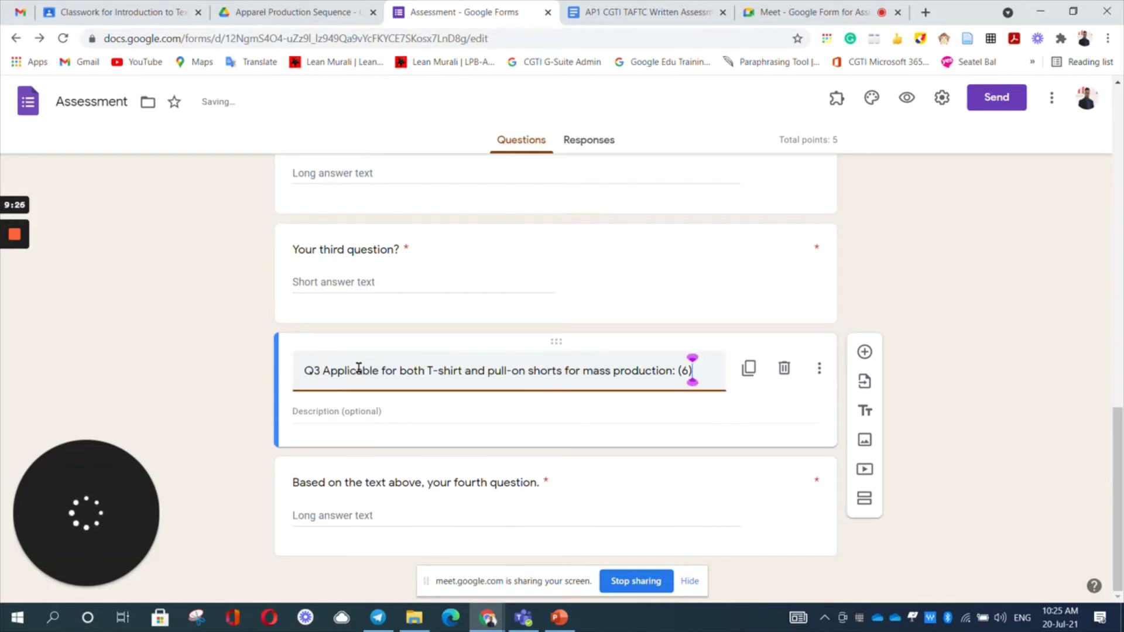
pyautogui.click(410, 412)
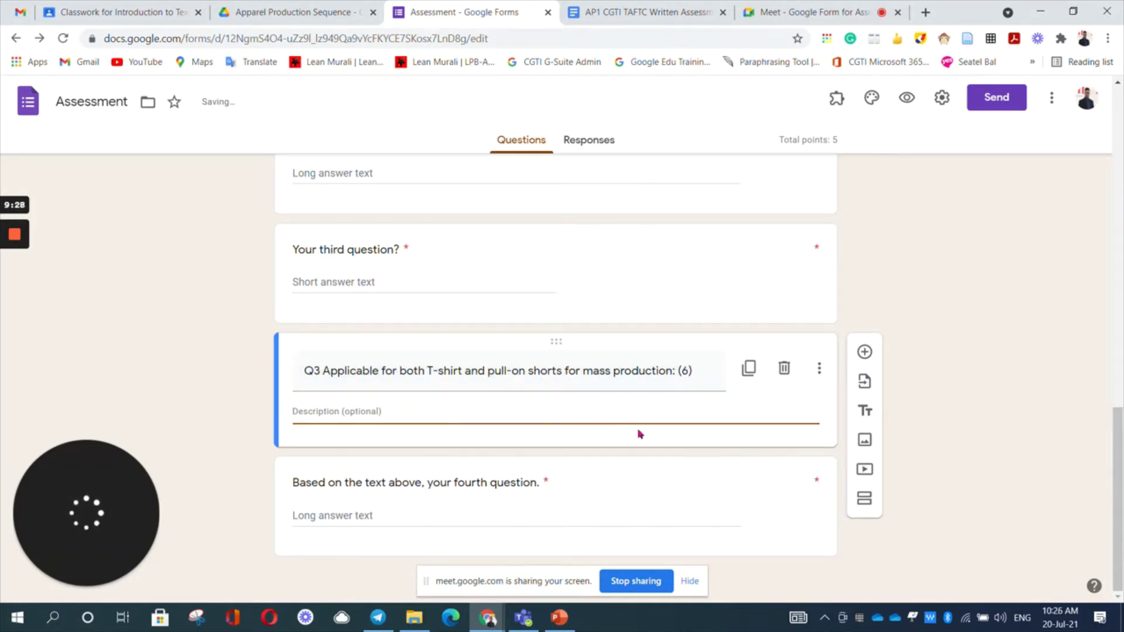
# Step: Copy sub-question a) about shoulder seam stitches from the Docs assessment for the fourth question
pyautogui.click(472, 484)
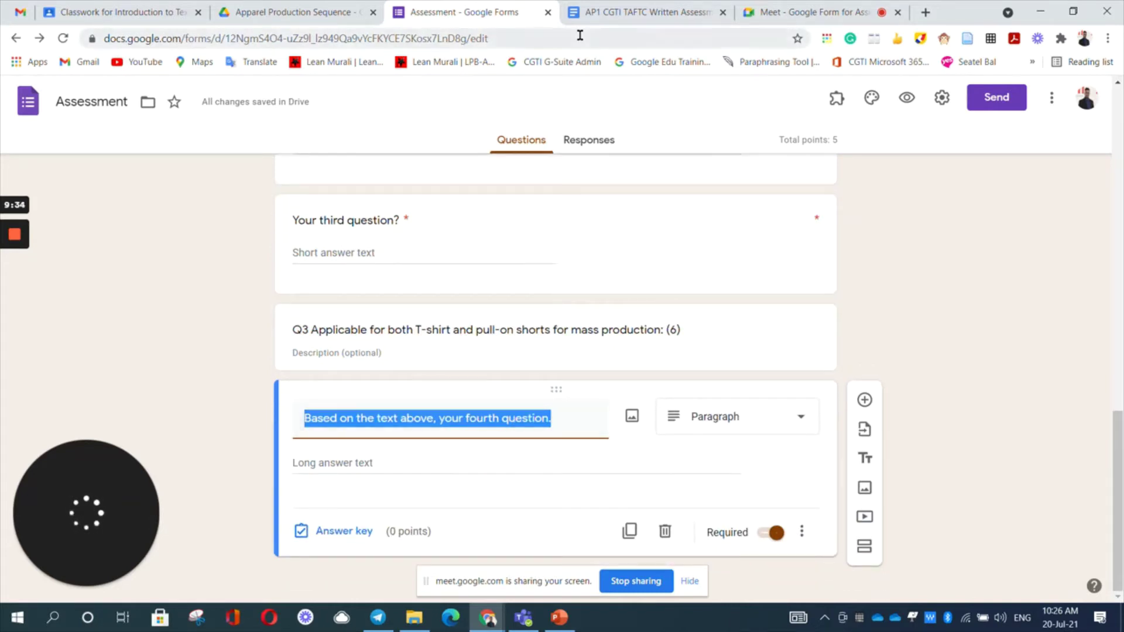
pyautogui.click(641, 12)
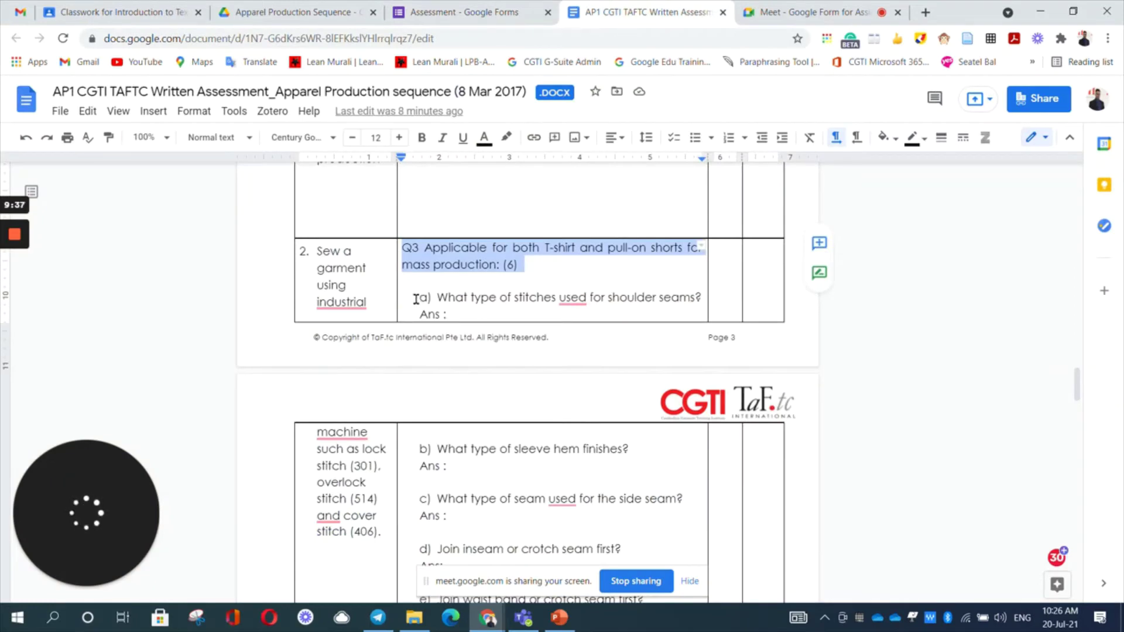
pyautogui.moveTo(436, 298); pyautogui.dragTo(700, 298)
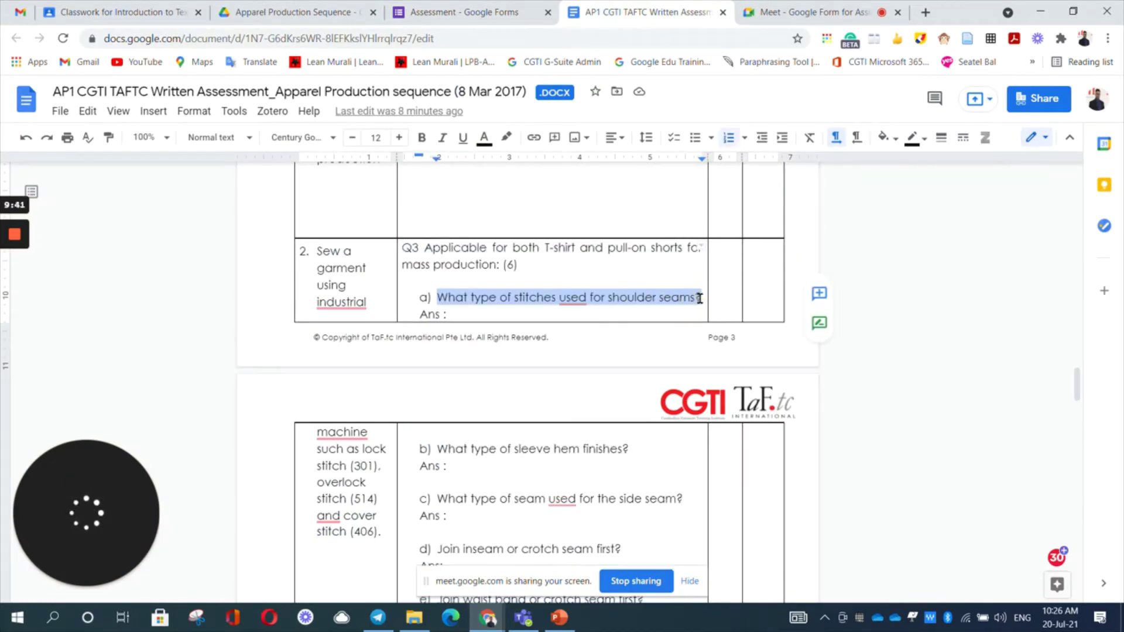
pyautogui.click(462, 12)
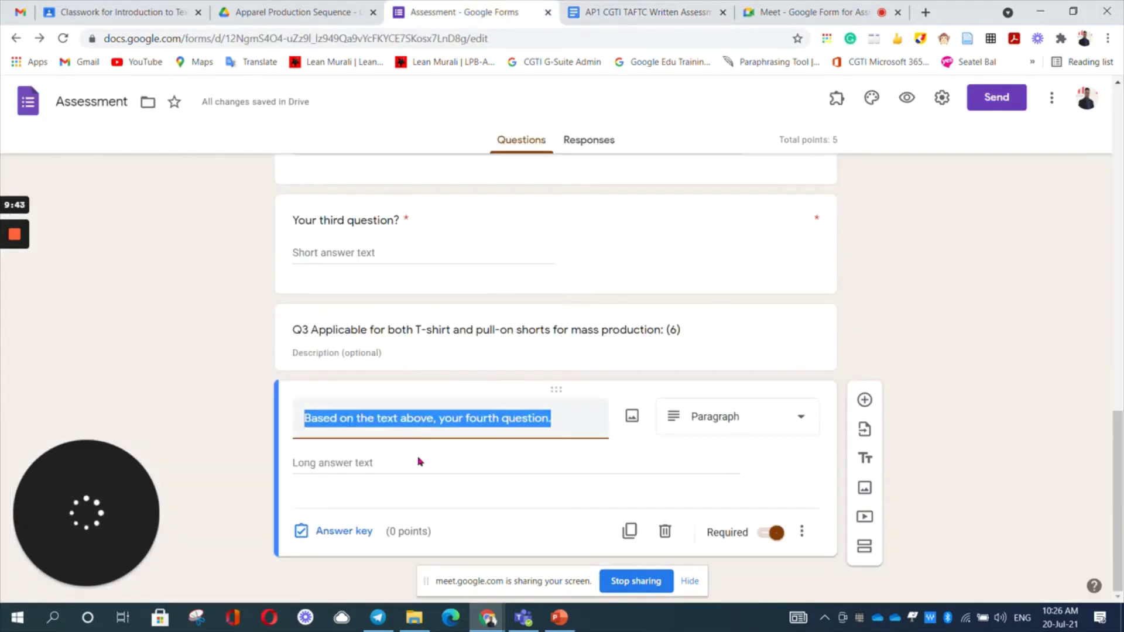
# Step: Paste the shoulder-seams stitch question into the fourth question's title, prefixed with 'a) '
pyautogui.hotkey('ctrl', 'v')
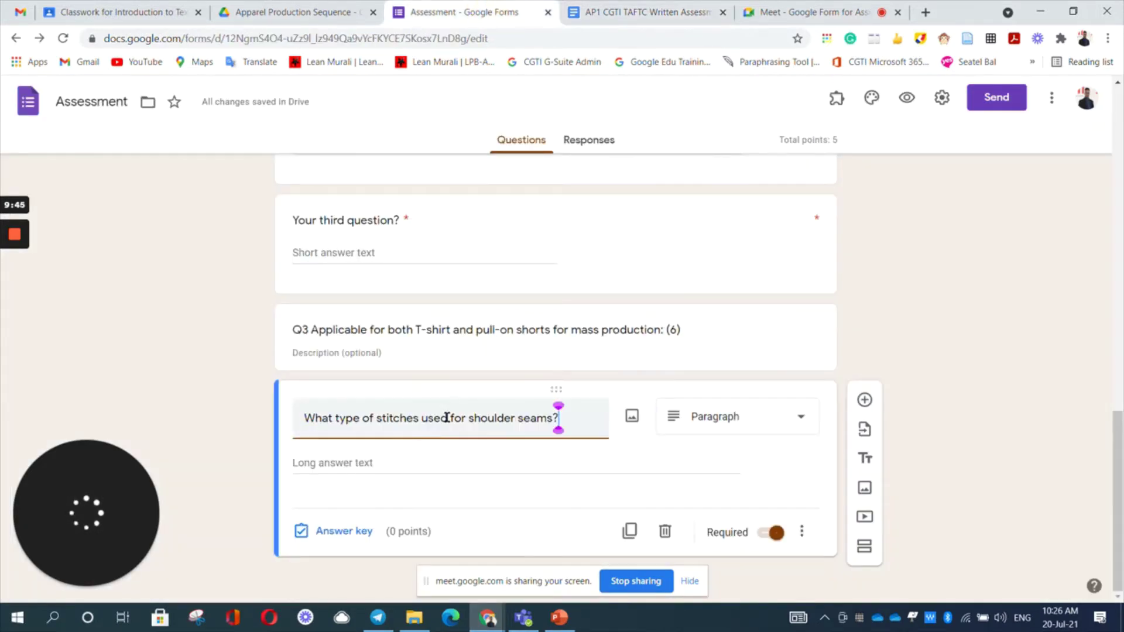
pyautogui.click(302, 420)
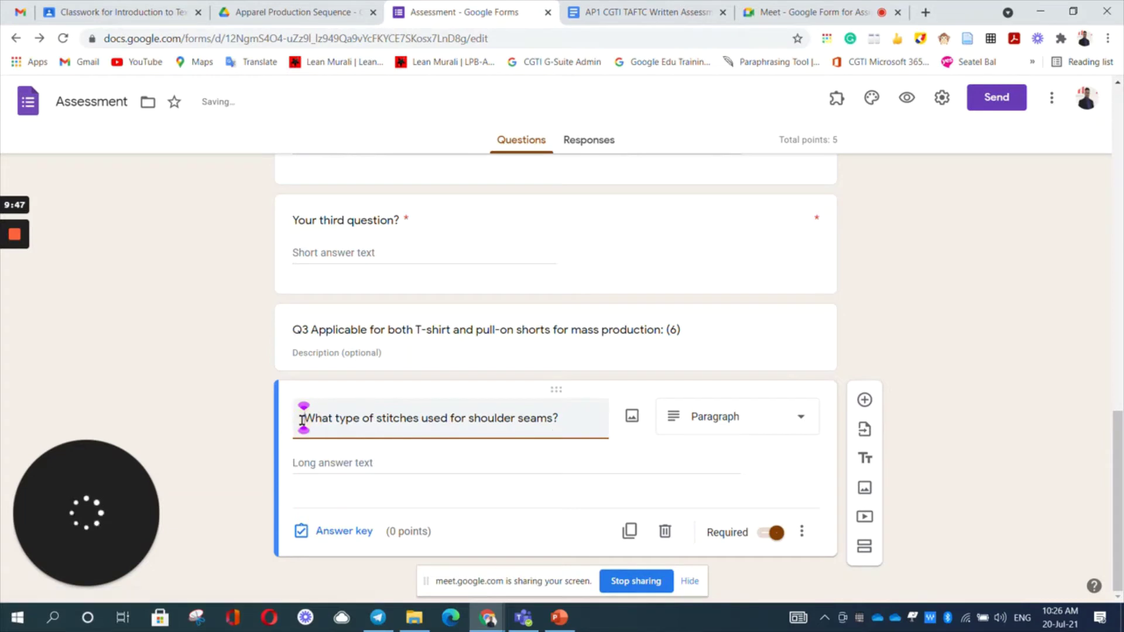
pyautogui.write('a')
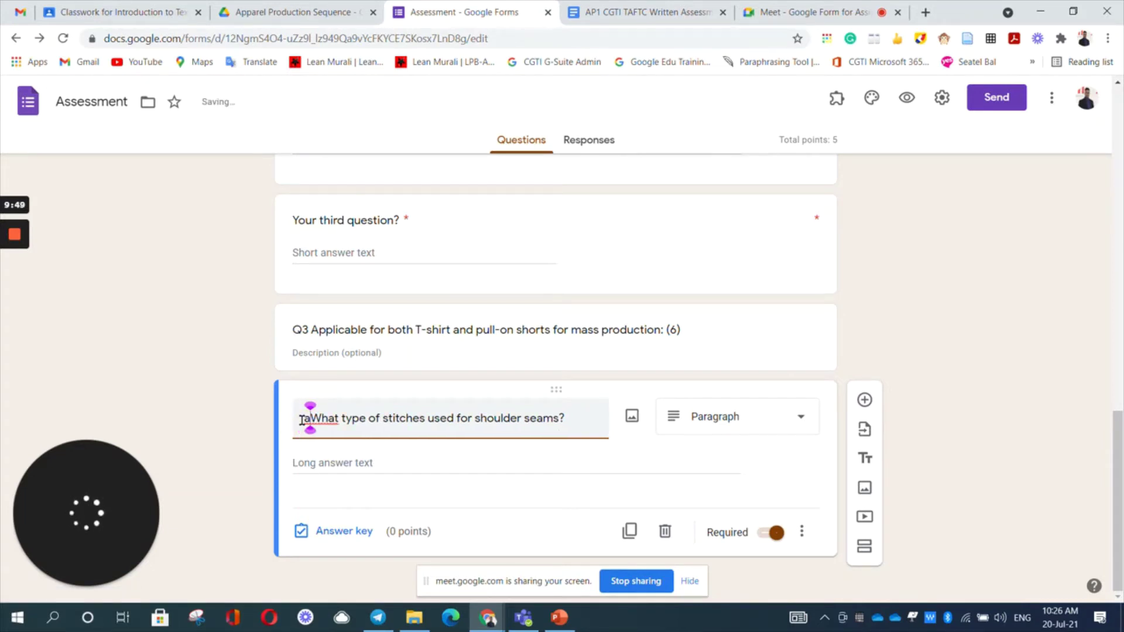
pyautogui.press('BackSpace')
pyautogui.write('a)')
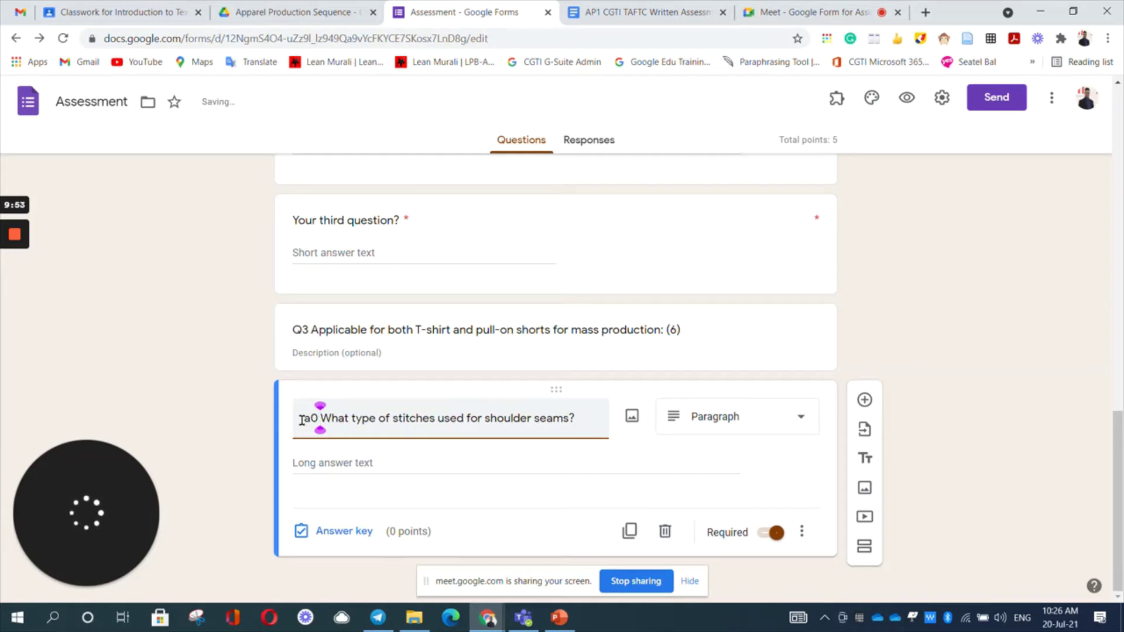
pyautogui.press('BackSpace')
pyautogui.press('BackSpace')
pyautogui.write(')')
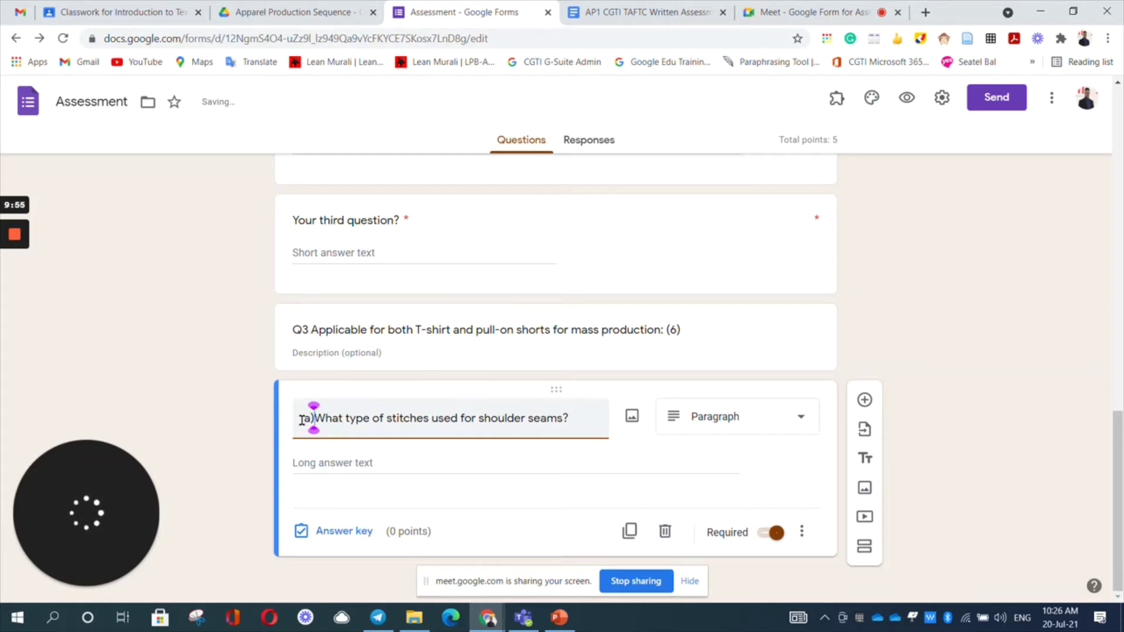
pyautogui.click(580, 420)
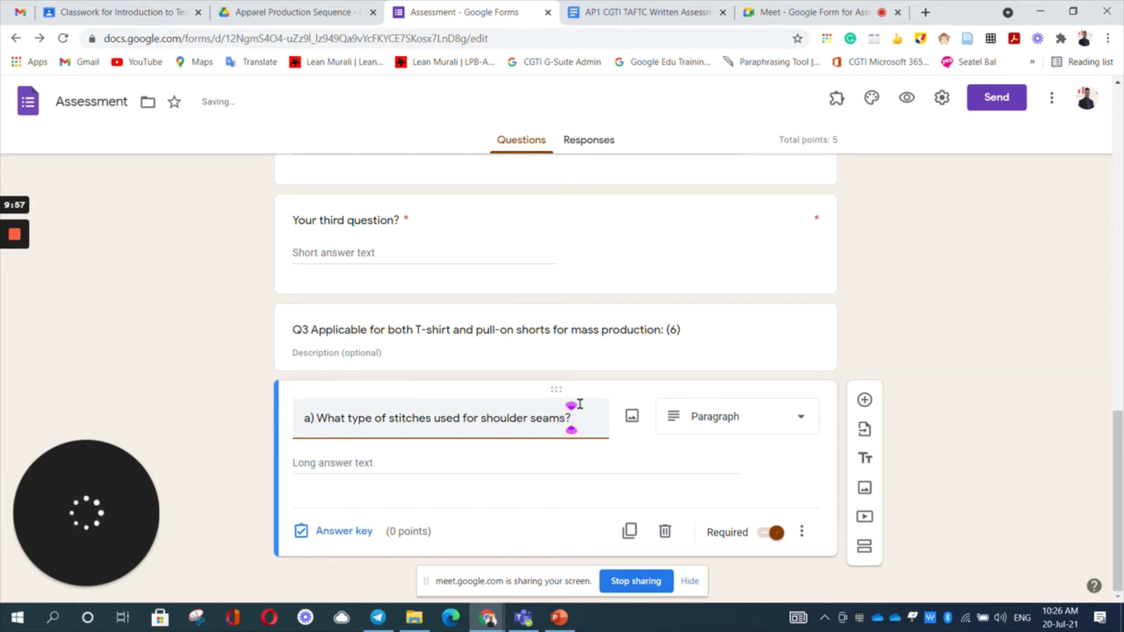
pyautogui.click(612, 11)
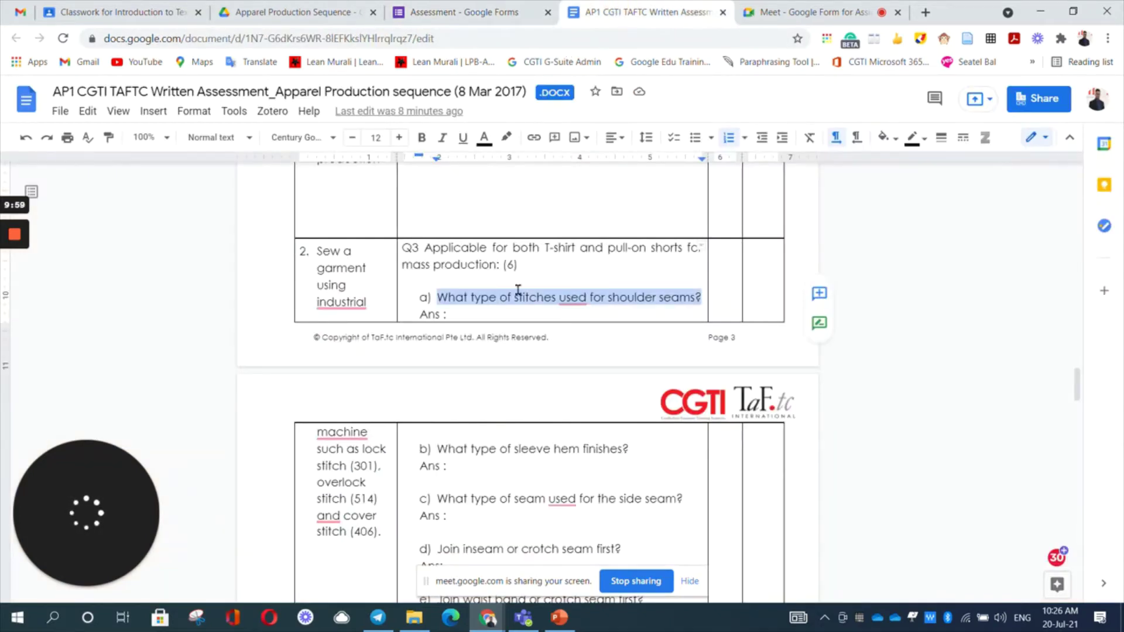
pyautogui.scroll(-2, 545, 283)
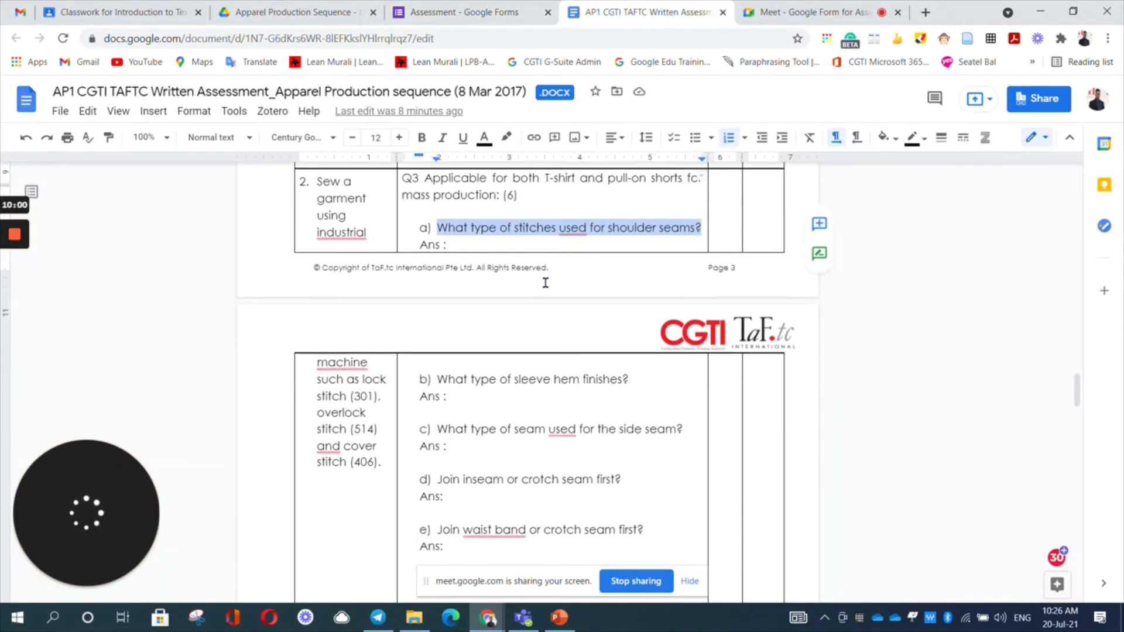
pyautogui.scroll(-2, 545, 283)
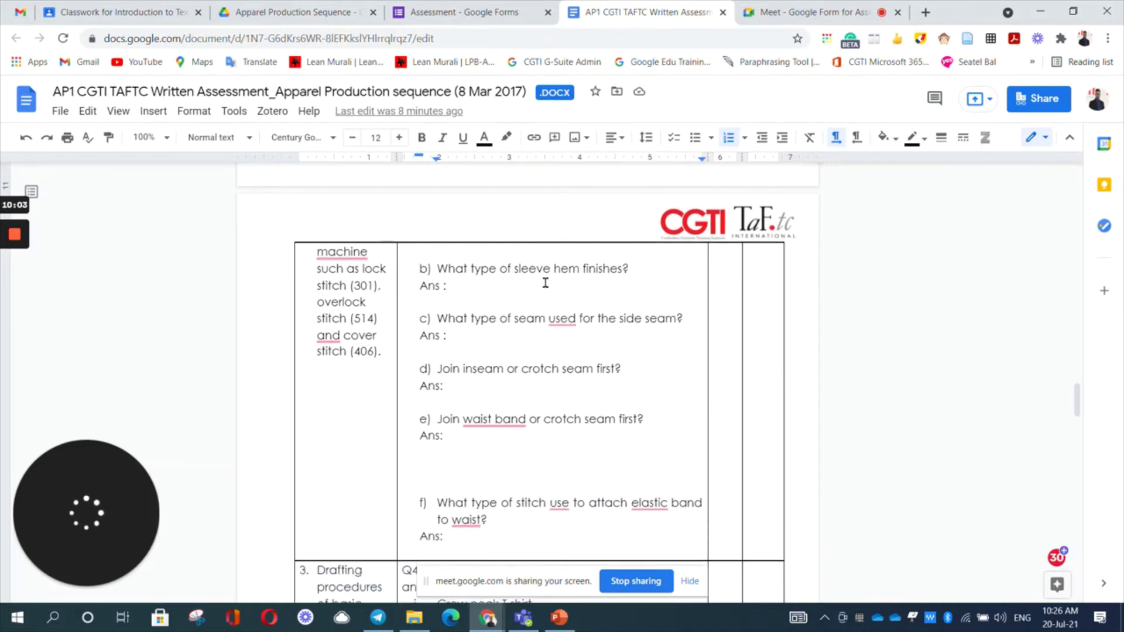
pyautogui.scroll(2, 545, 283)
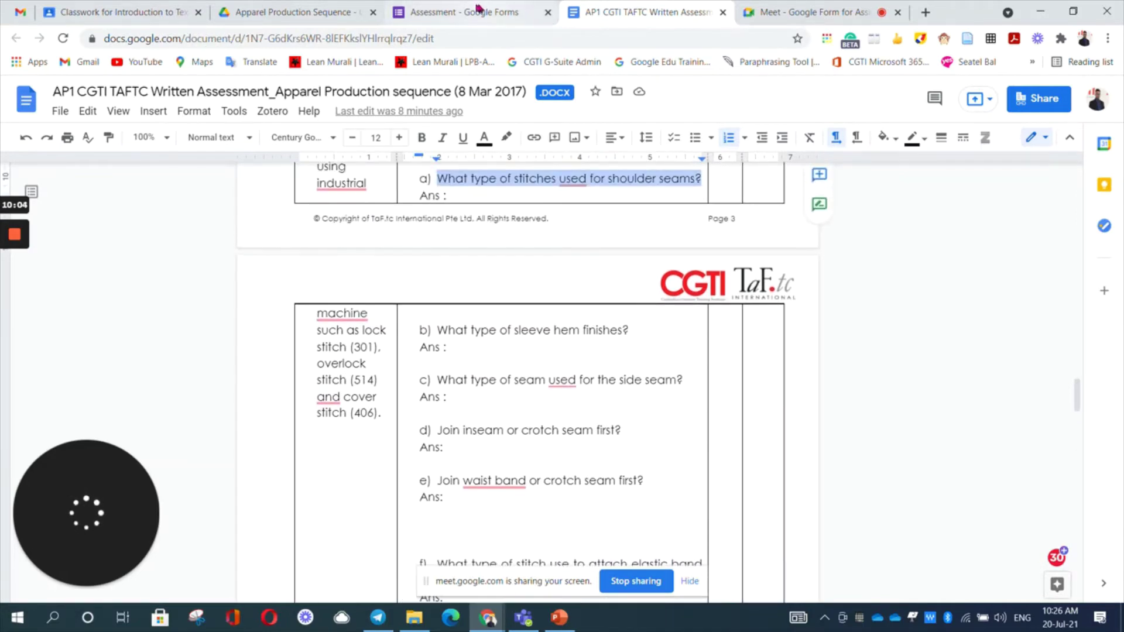
pyautogui.click(475, 10)
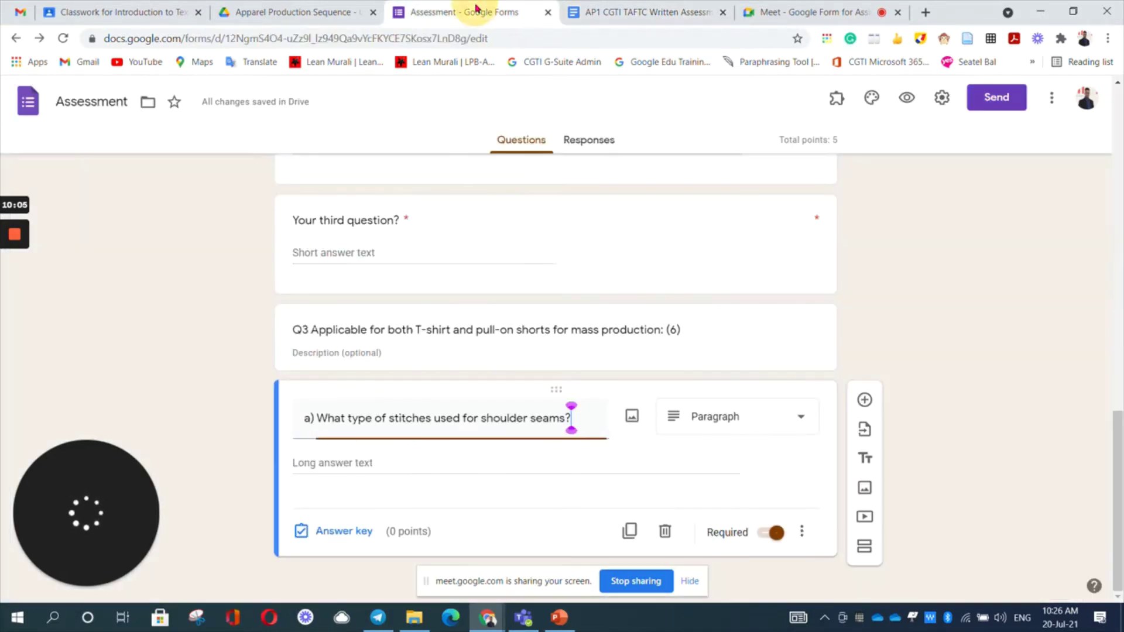
# Step: Give shoulder-seam question a) 1 point in the answer key and add a duplicate below it
pyautogui.click(390, 533)
pyautogui.rightClick(349, 531)
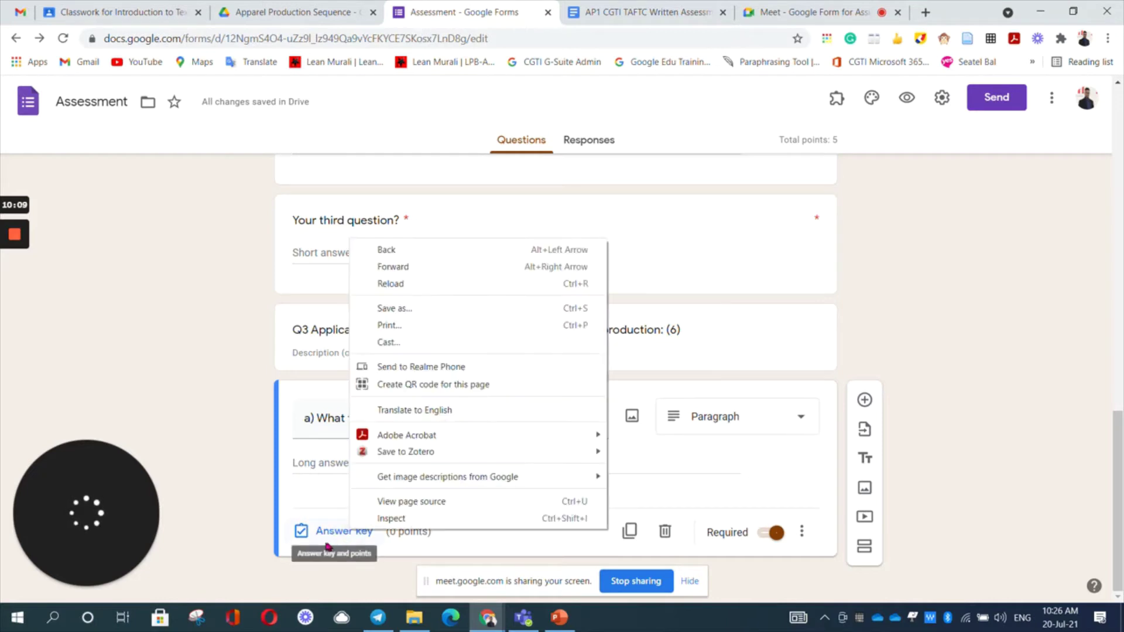
pyautogui.click(334, 530)
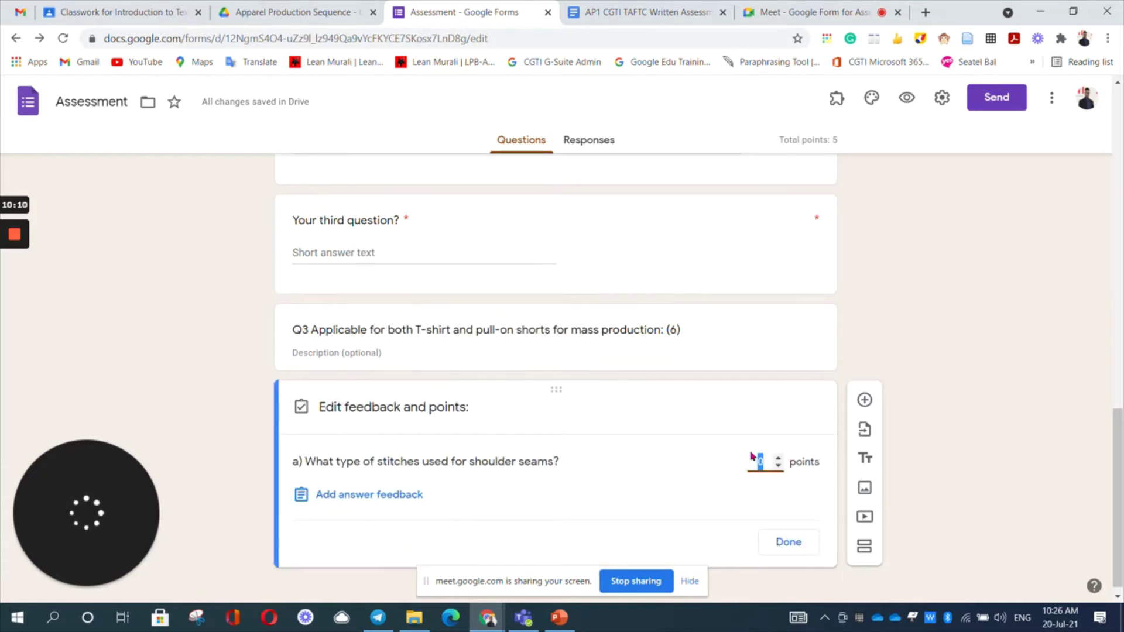
pyautogui.click(778, 457)
pyautogui.click(789, 541)
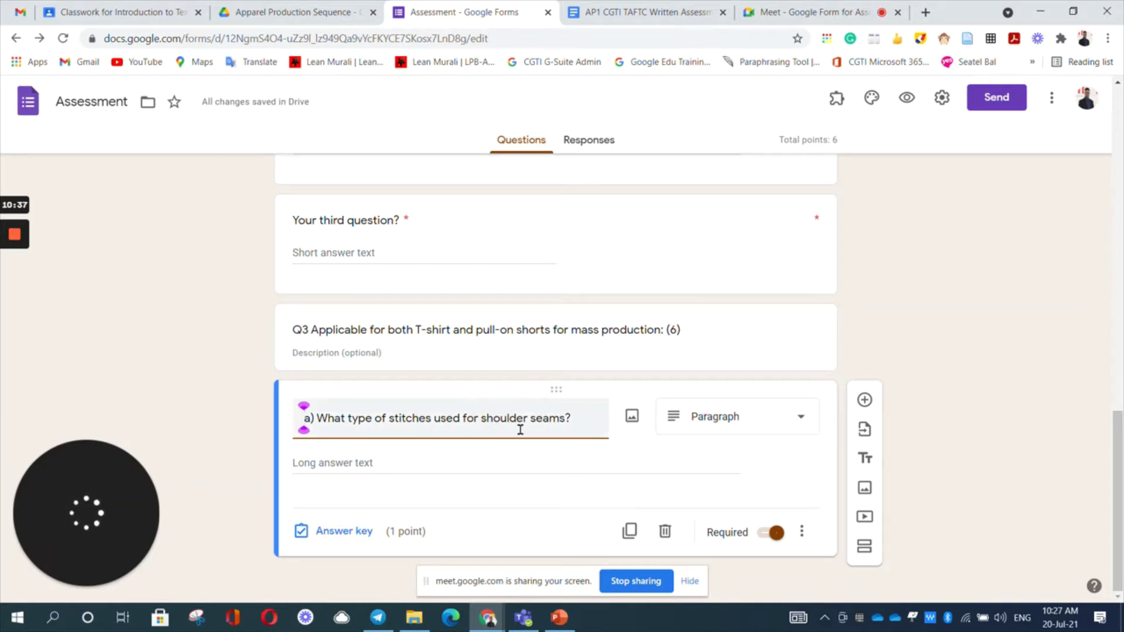
pyautogui.click(634, 534)
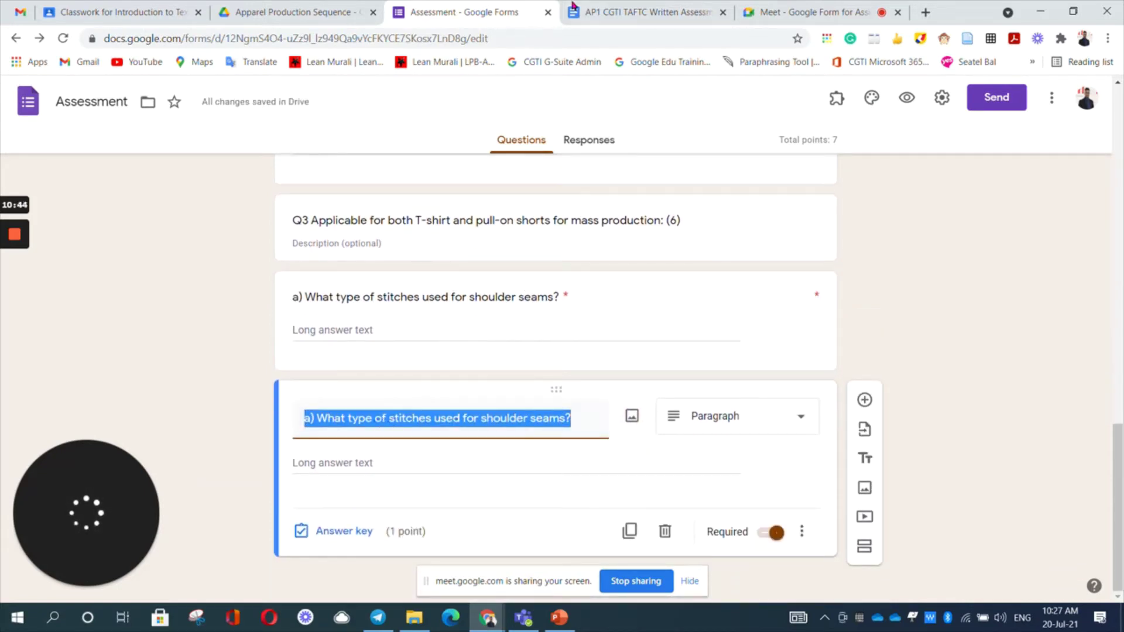
pyautogui.click(644, 12)
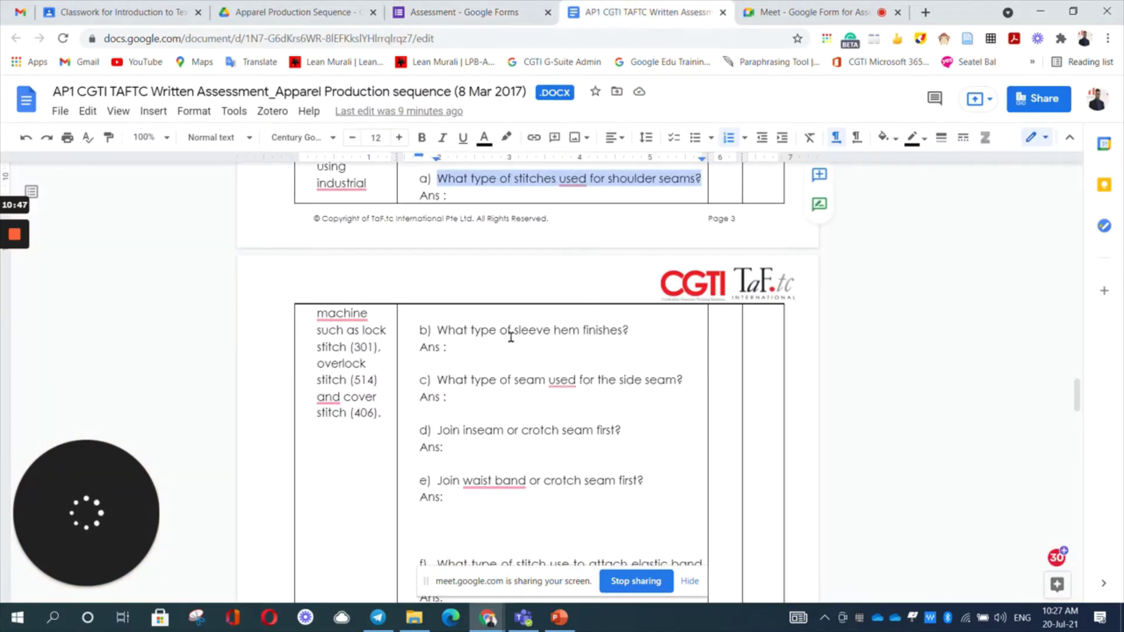
# Step: Paste question b) 'What type of sleeve hem finishes?' over the copied title, prefix 'b) ', and duplicate it
pyautogui.moveTo(638, 332); pyautogui.dragTo(427, 311)
pyautogui.hotkey('ctrl', 'c')
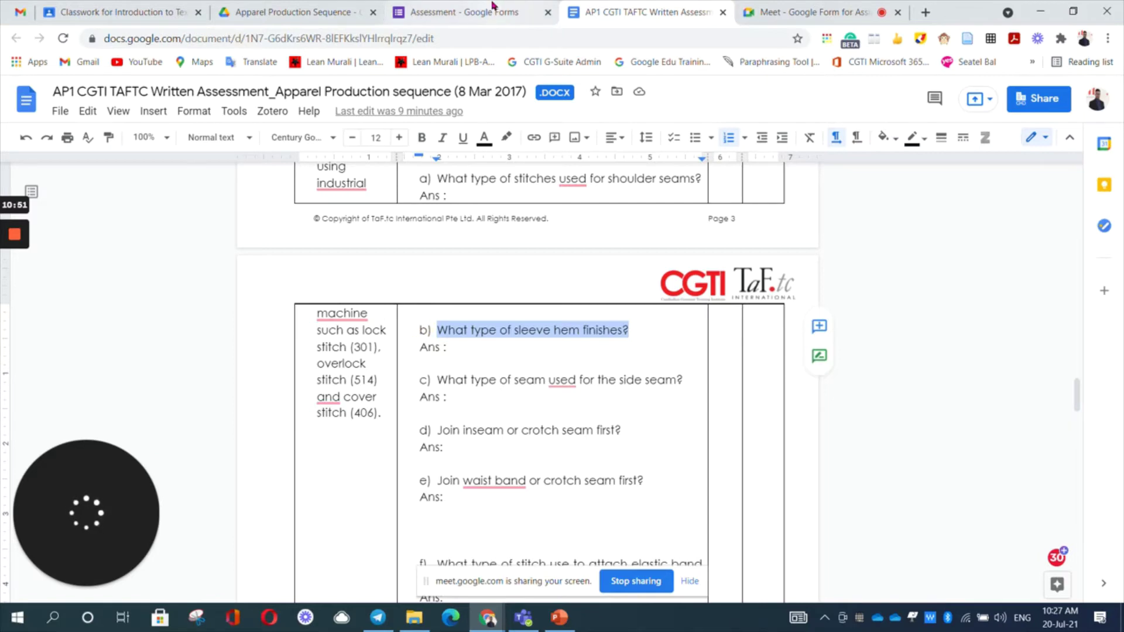
pyautogui.click(463, 11)
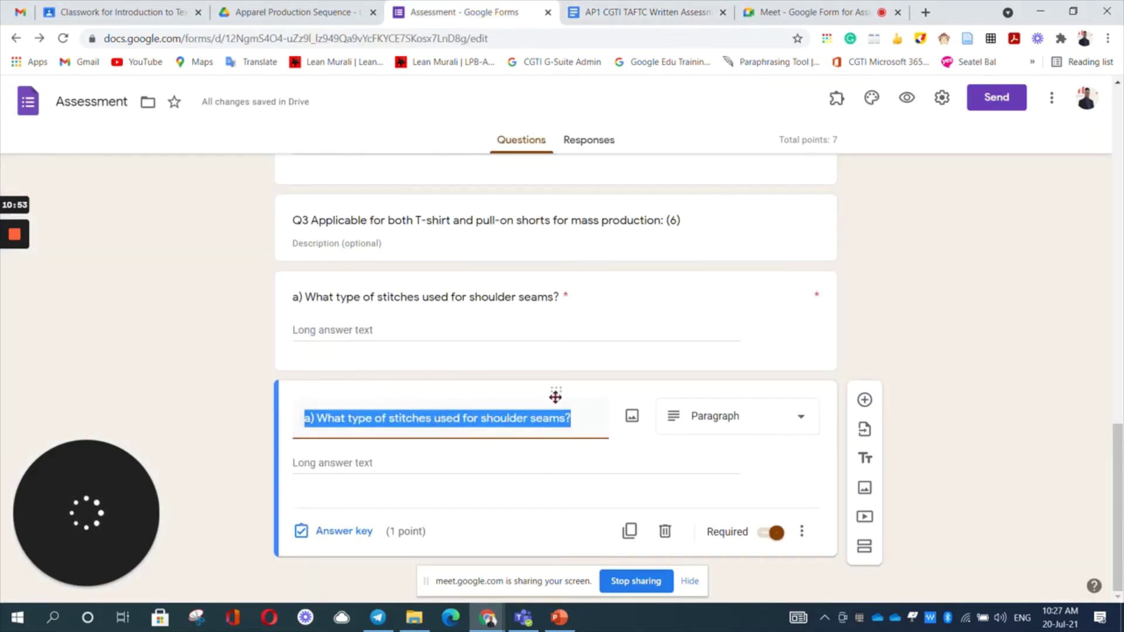
pyautogui.moveTo(572, 419); pyautogui.dragTo(259, 440)
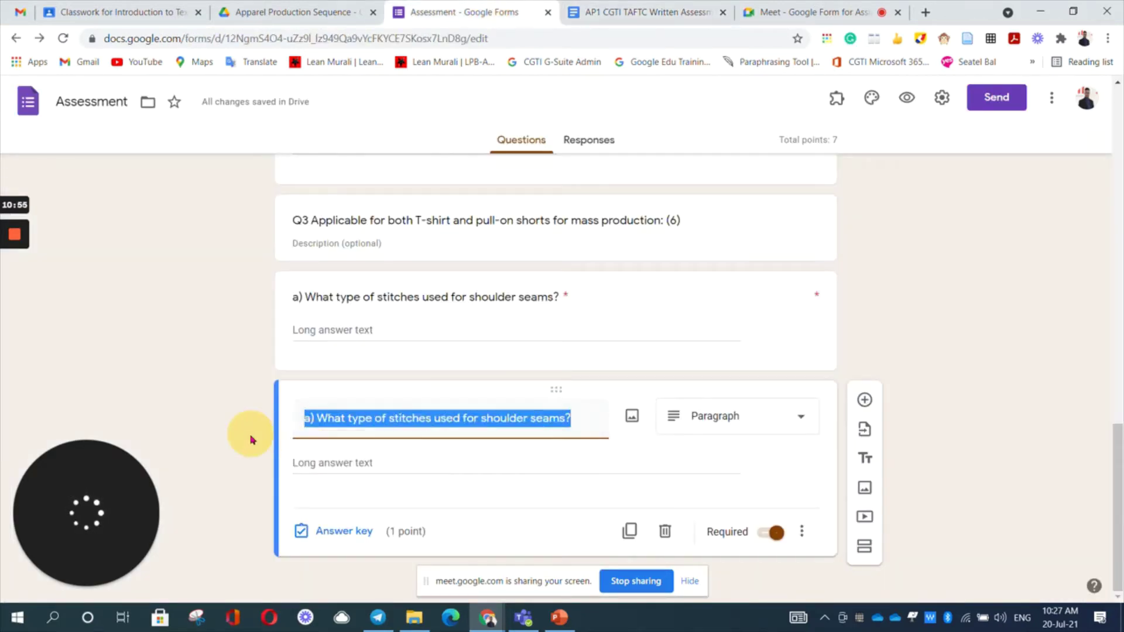
pyautogui.hotkey('ctrl', 'v')
pyautogui.click(305, 418)
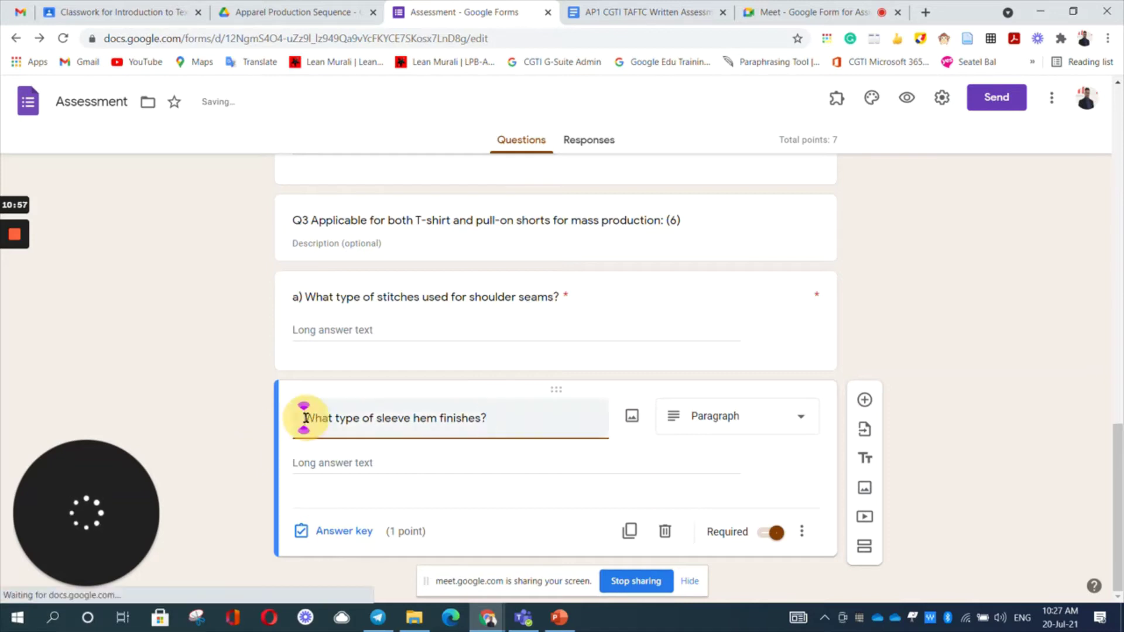
pyautogui.write('b')
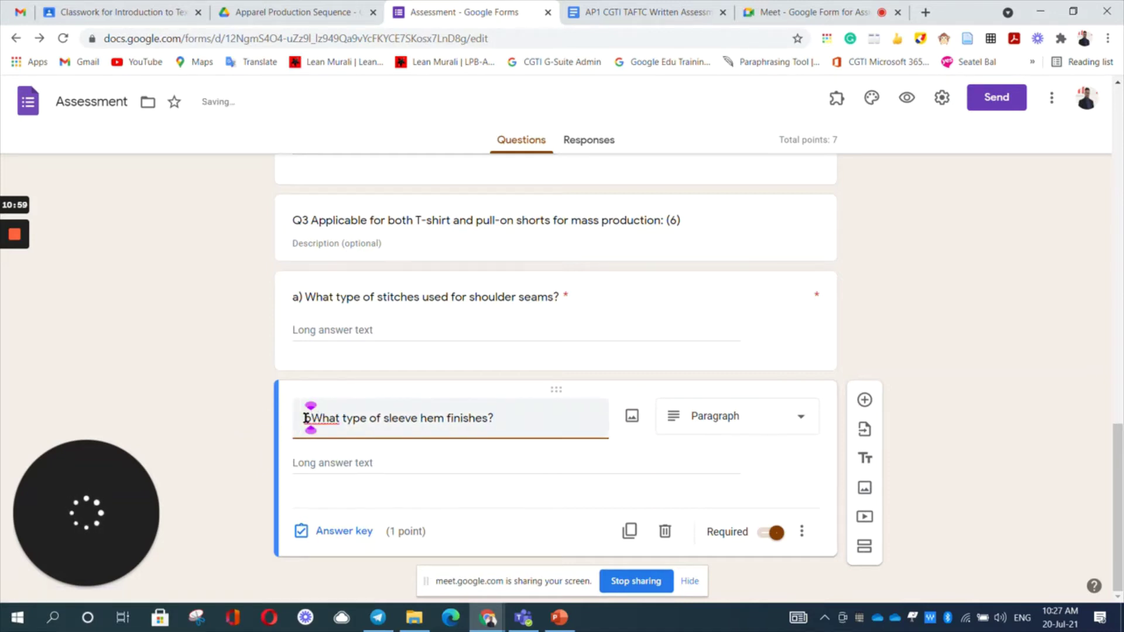
pyautogui.write(')')
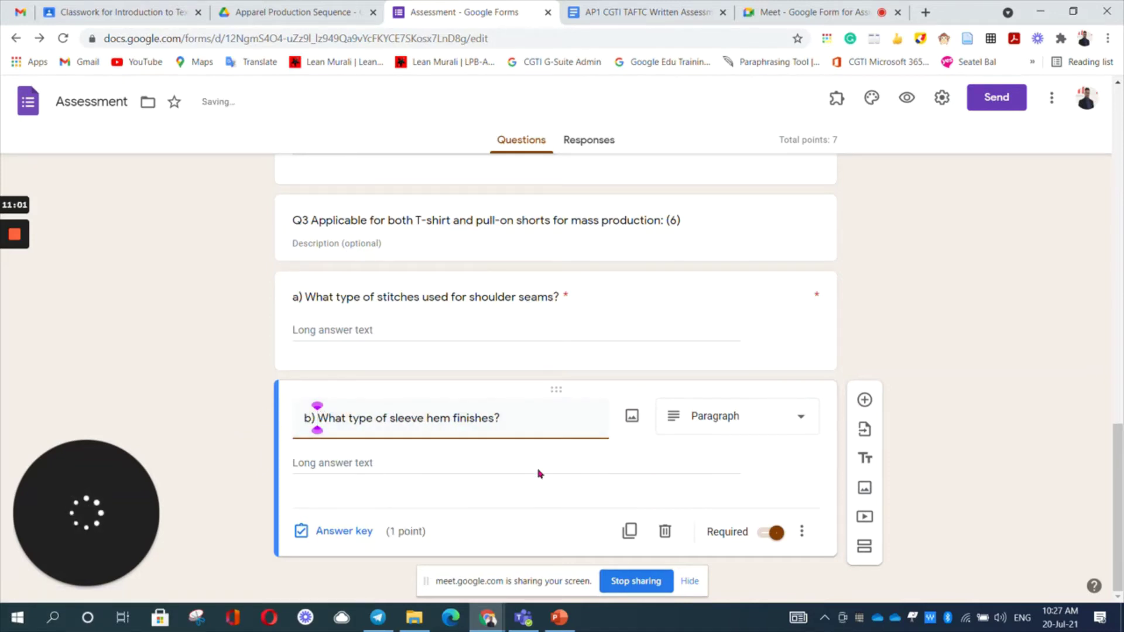
pyautogui.click(629, 537)
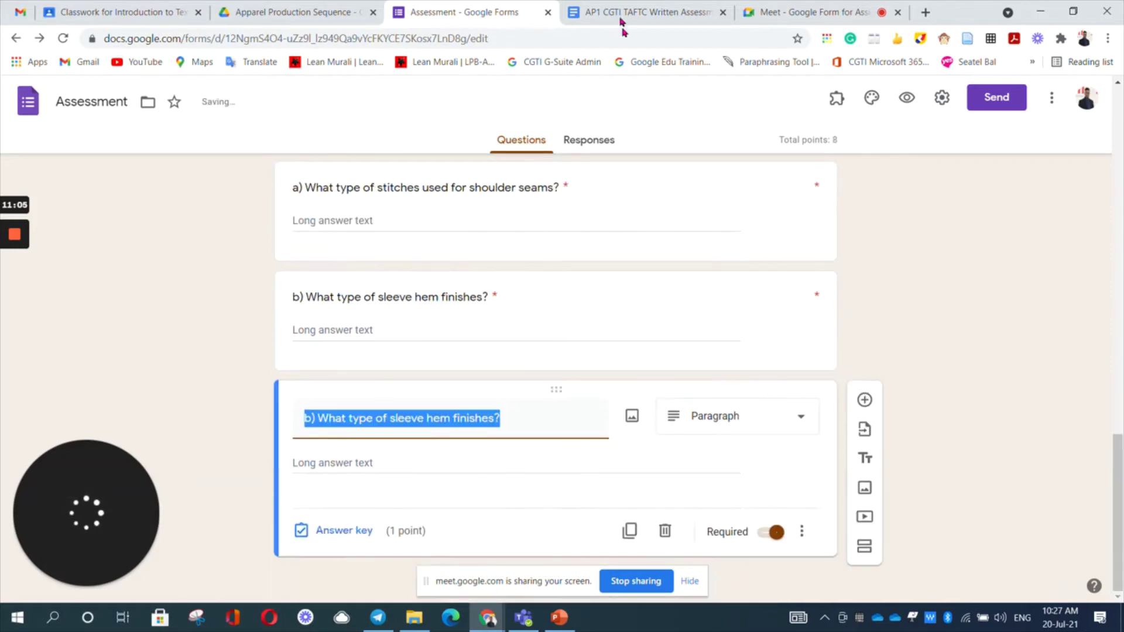
pyautogui.click(624, 13)
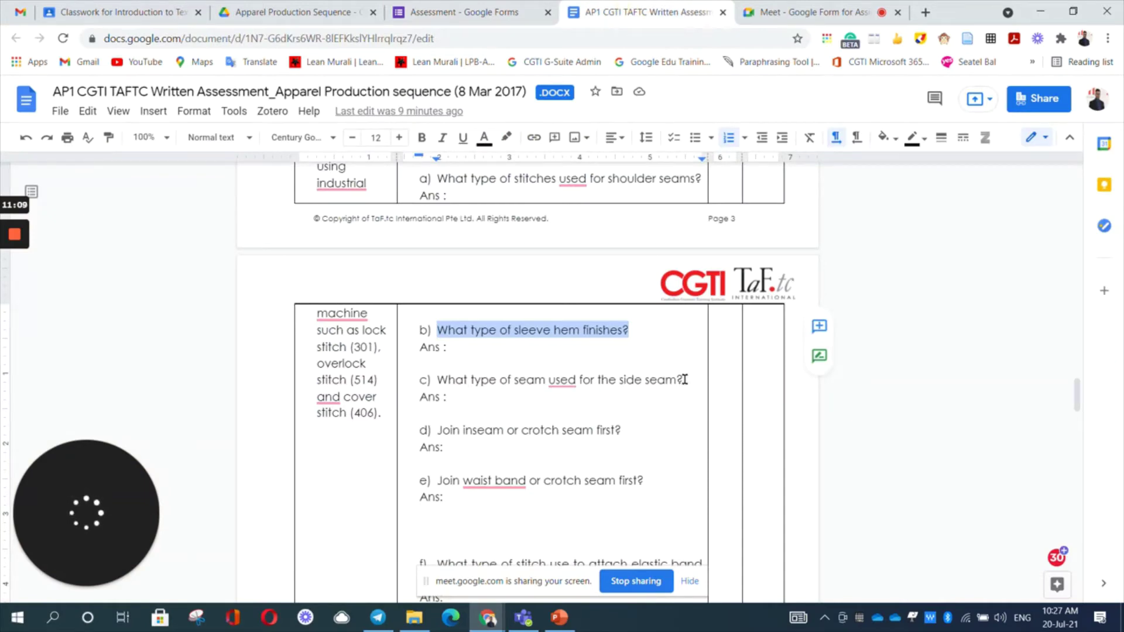
# Step: Paste the side seam question c) into the duplicated title, prefix 'c) ', and duplicate it
pyautogui.moveTo(685, 379); pyautogui.dragTo(442, 381)
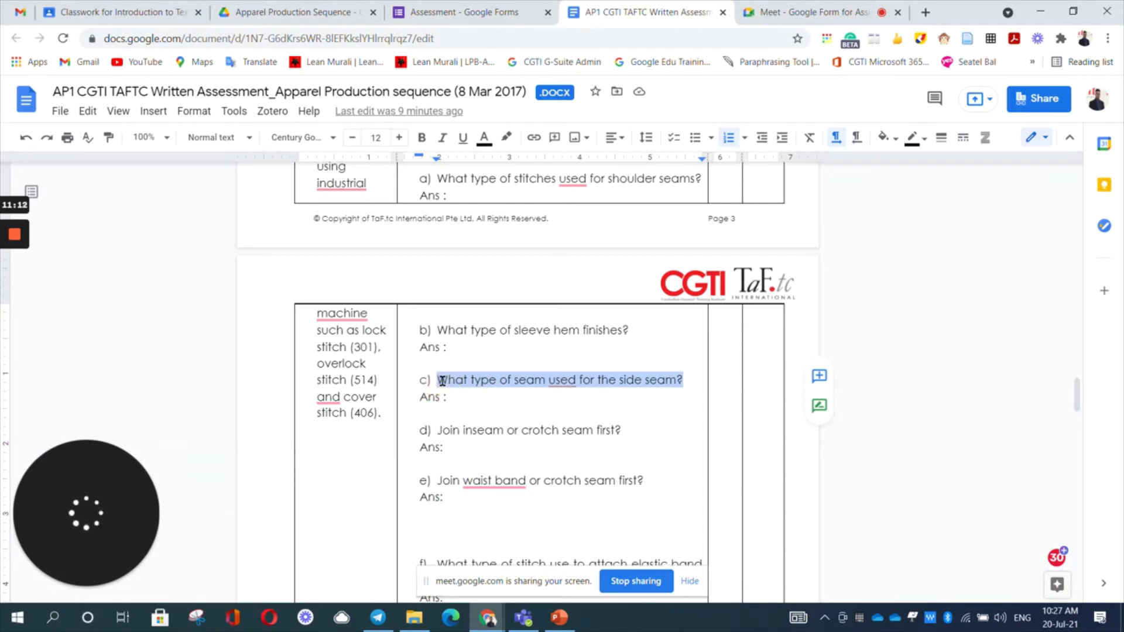
pyautogui.click(437, 7)
pyautogui.write('What type of seam used for the side seam?')
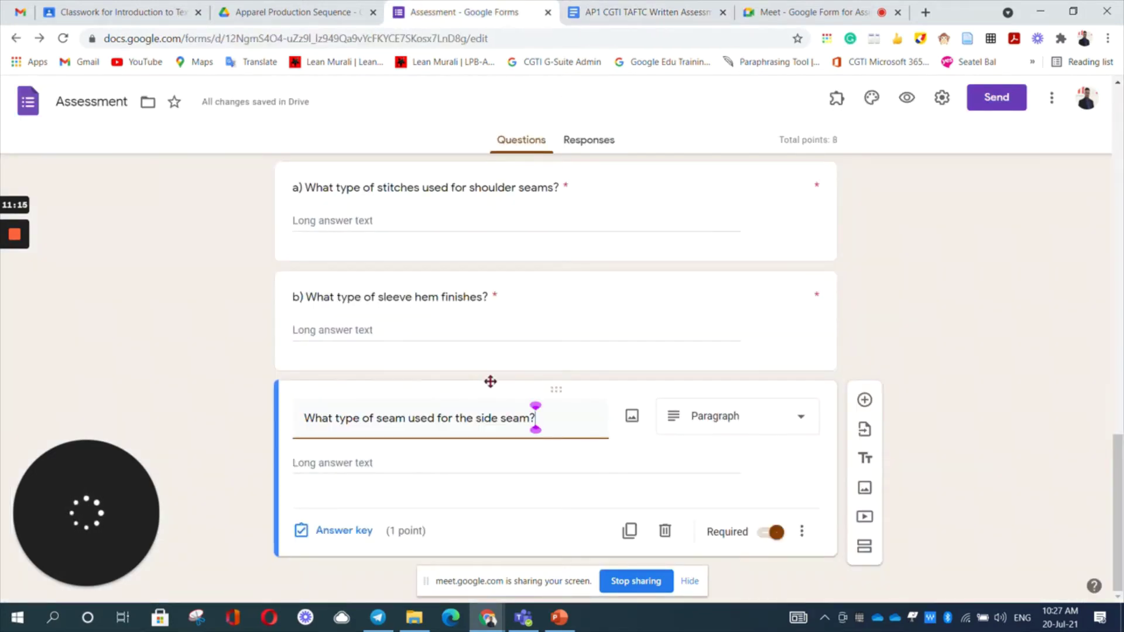
pyautogui.click(304, 418)
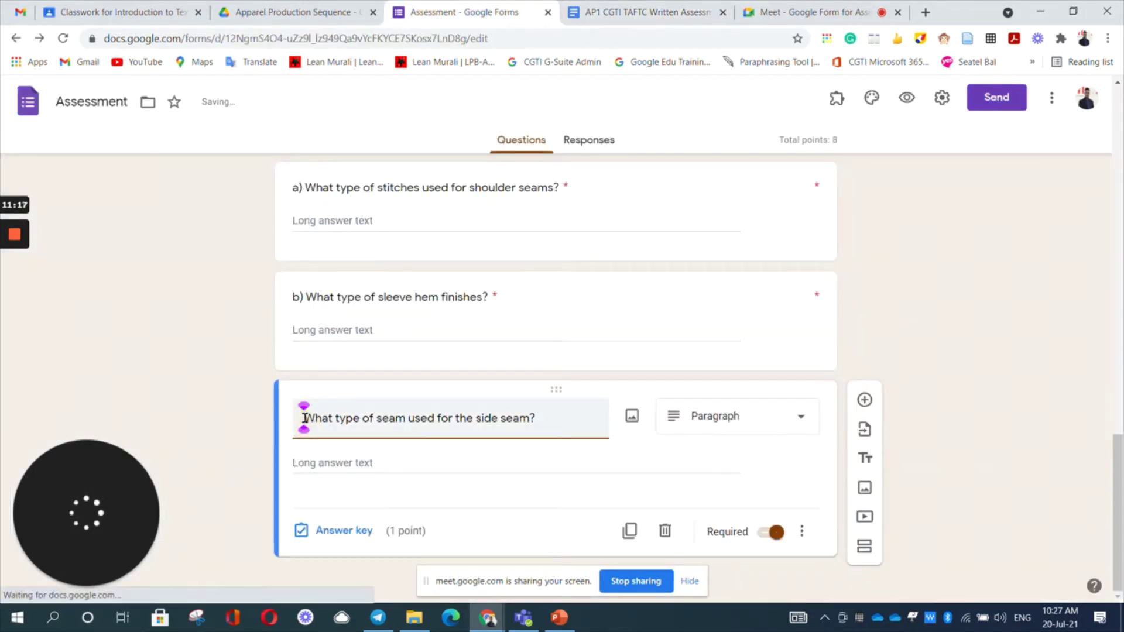
pyautogui.write('c)')
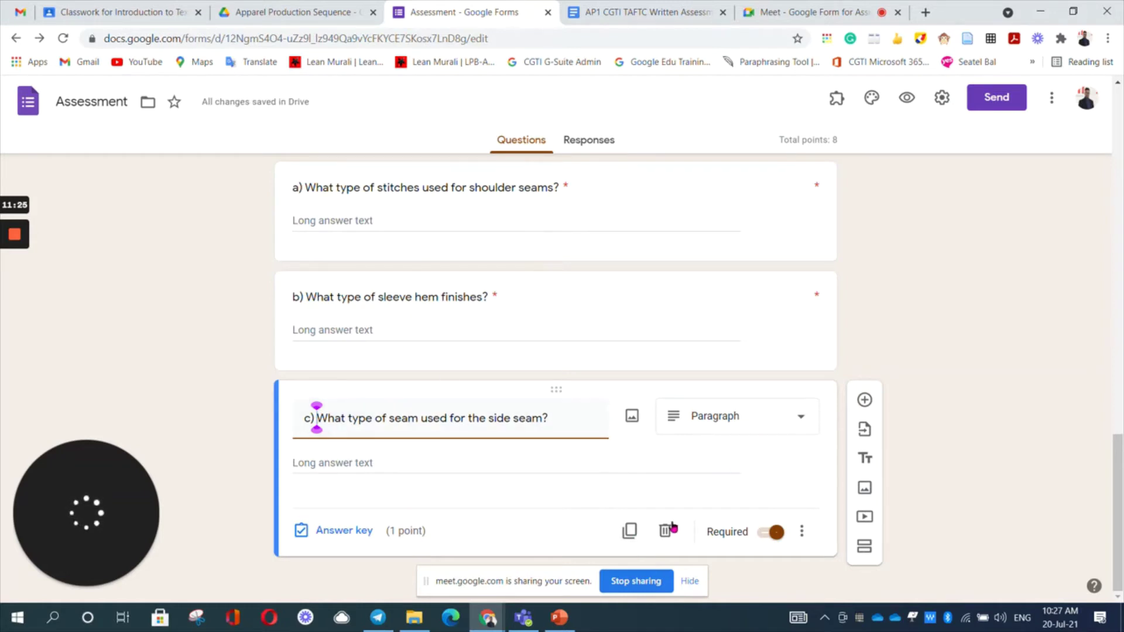
pyautogui.click(629, 532)
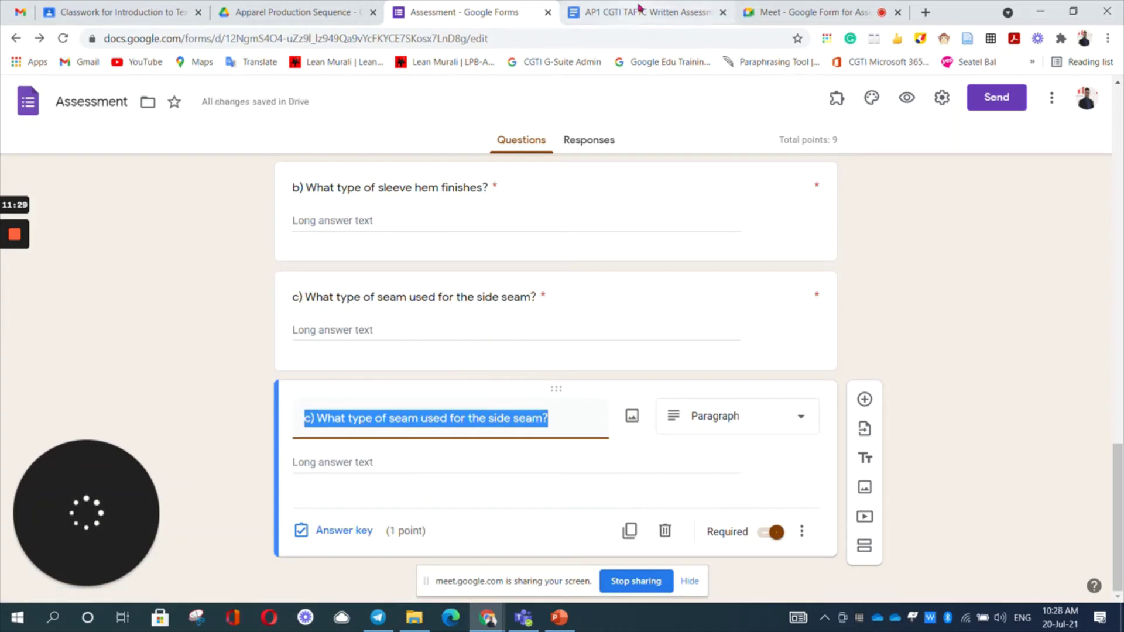
pyautogui.click(638, 11)
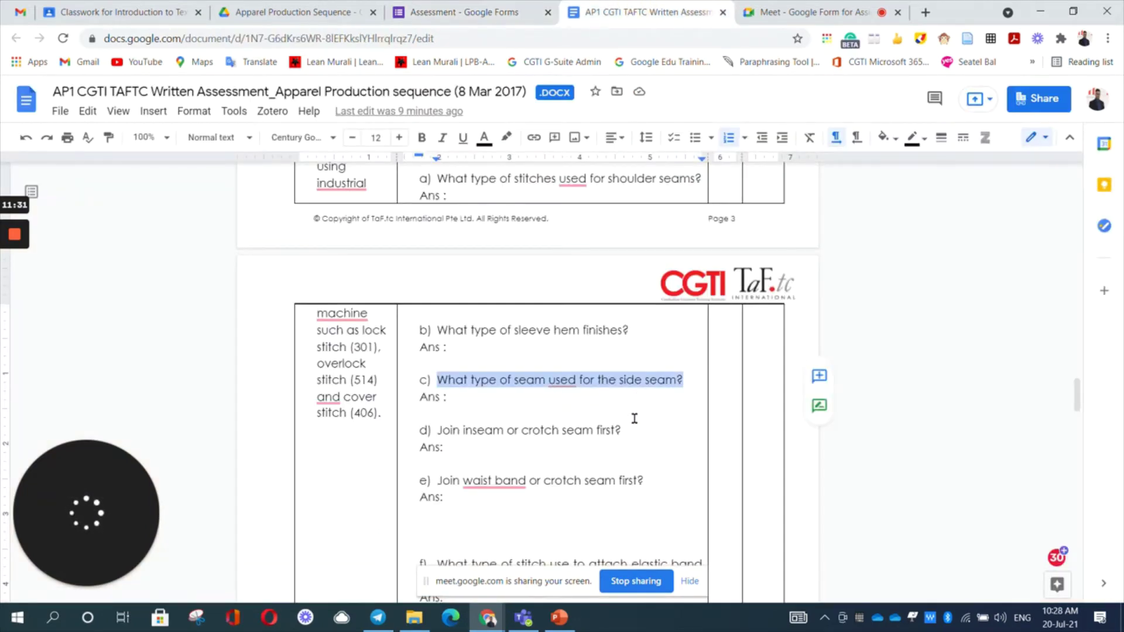
# Step: Copy the inseam question d) from the Doc into the next title, prefix 'd) ', and duplicate it
pyautogui.moveTo(632, 426); pyautogui.dragTo(438, 426)
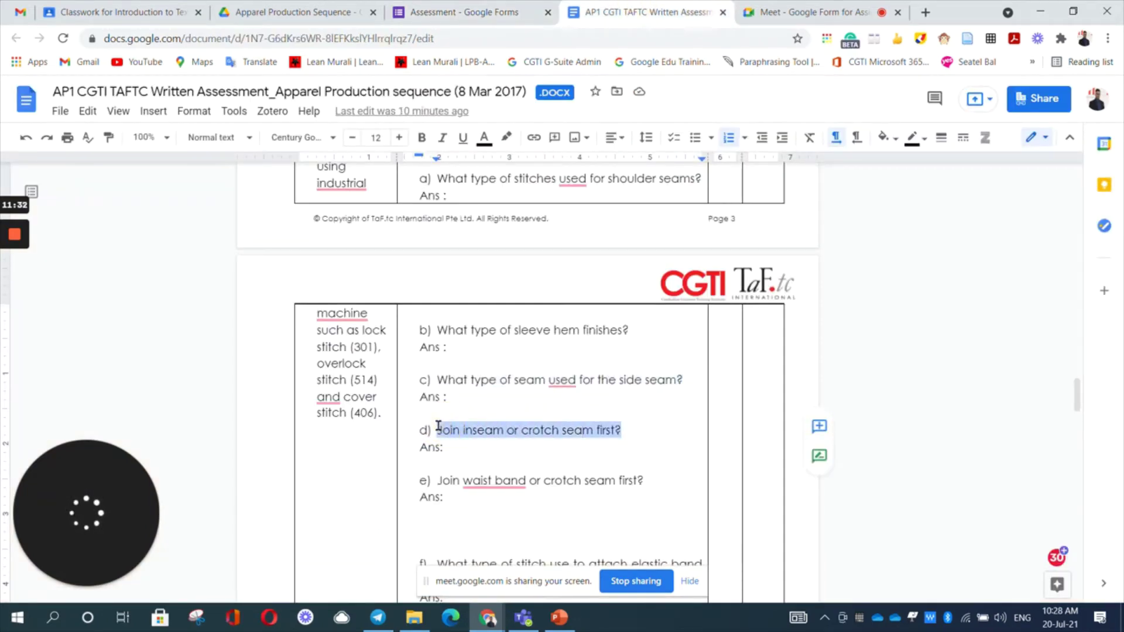
pyautogui.hotkey('ctrl', 'c')
pyautogui.click(462, 12)
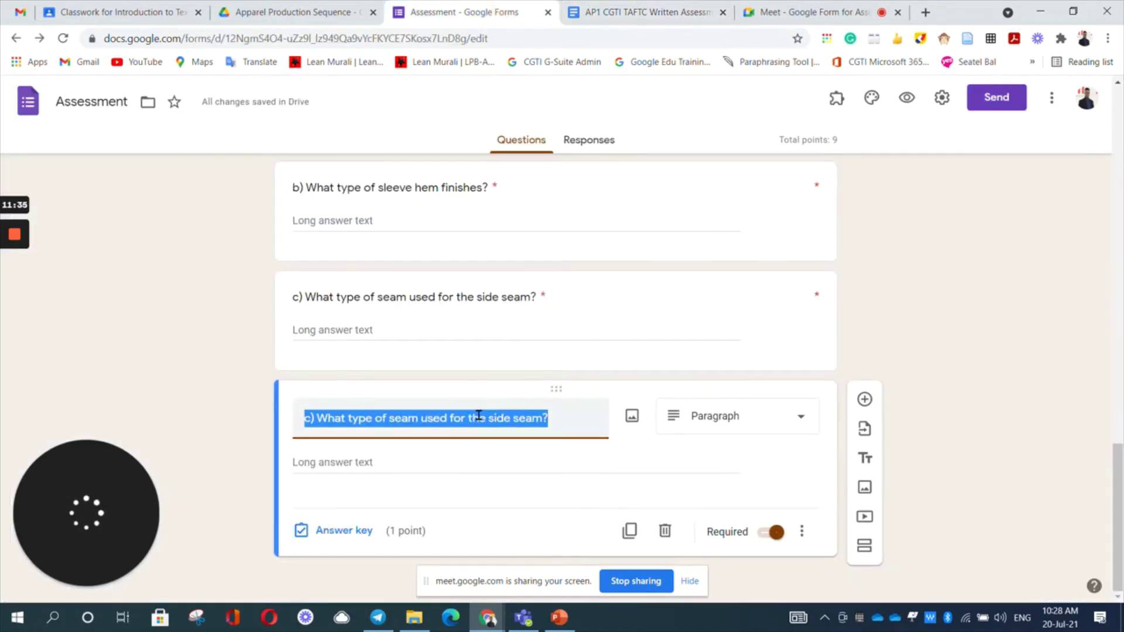
pyautogui.hotkey('ctrl', 'v')
pyautogui.click(306, 415)
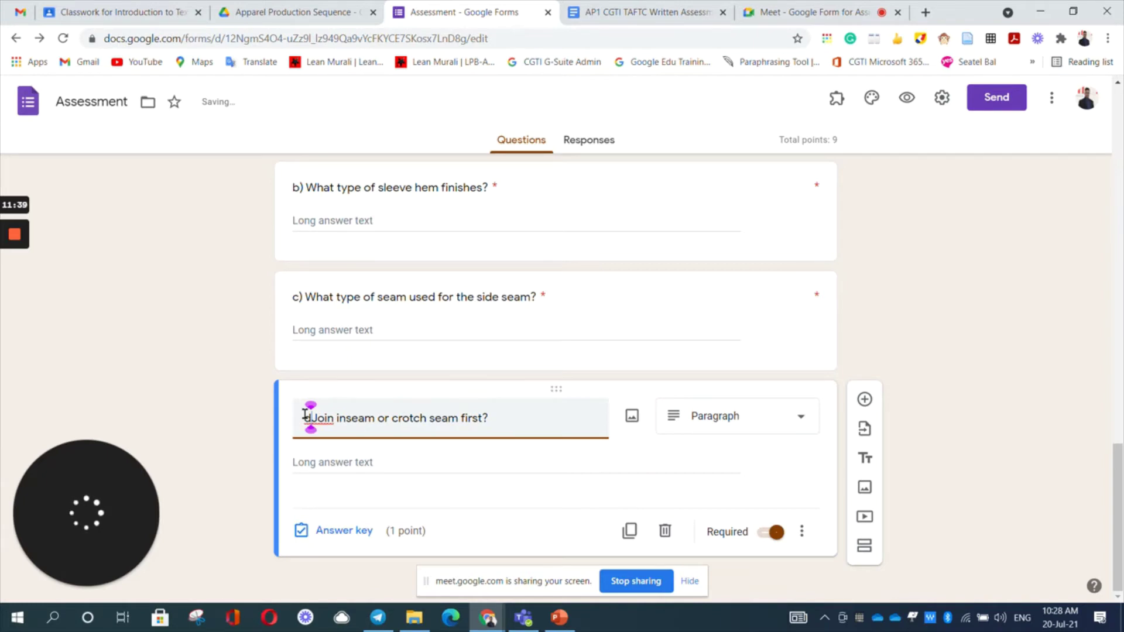
pyautogui.write('d)')
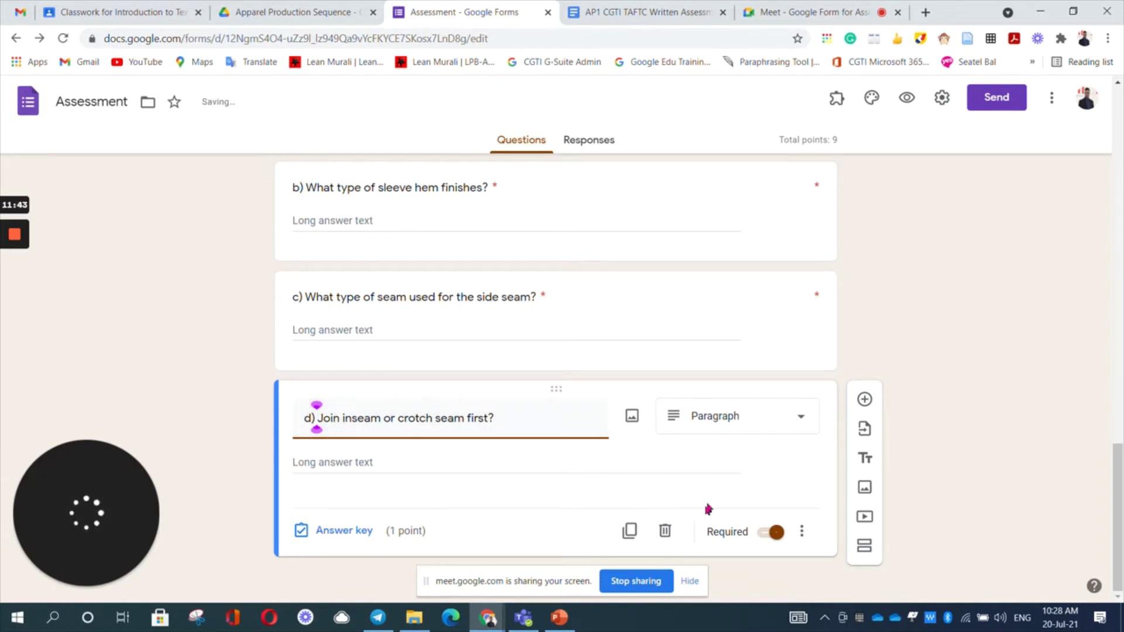
pyautogui.click(629, 531)
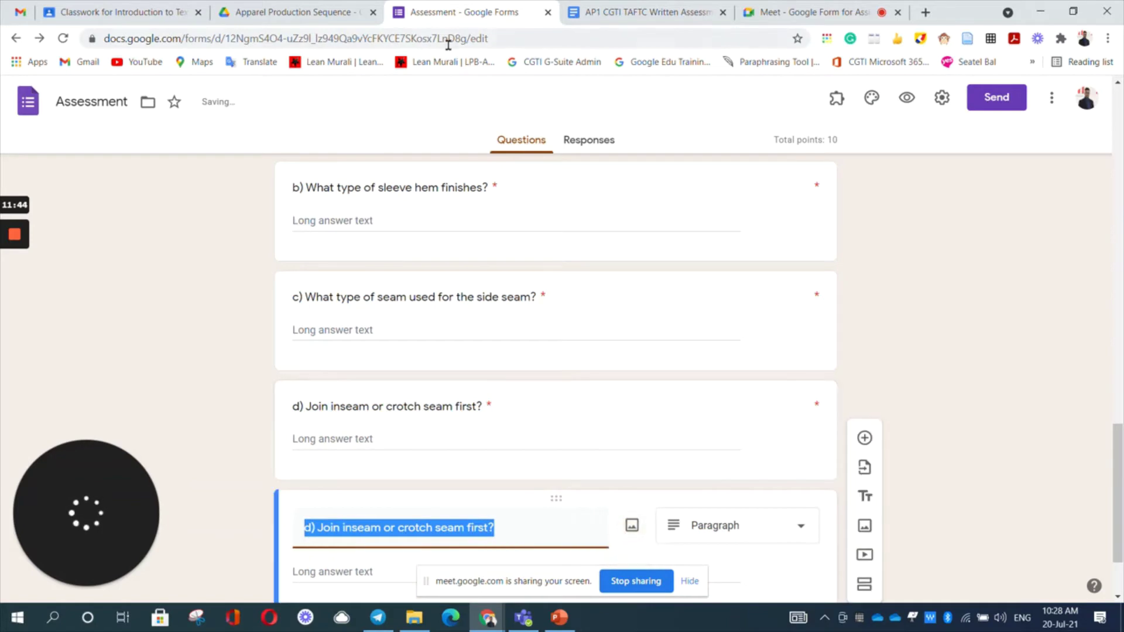
# Step: Paste the waist band versus crotch seam question e) into the title, prefix 'e) ', and duplicate it
pyautogui.click(609, 12)
pyautogui.scroll(-3, 544, 398)
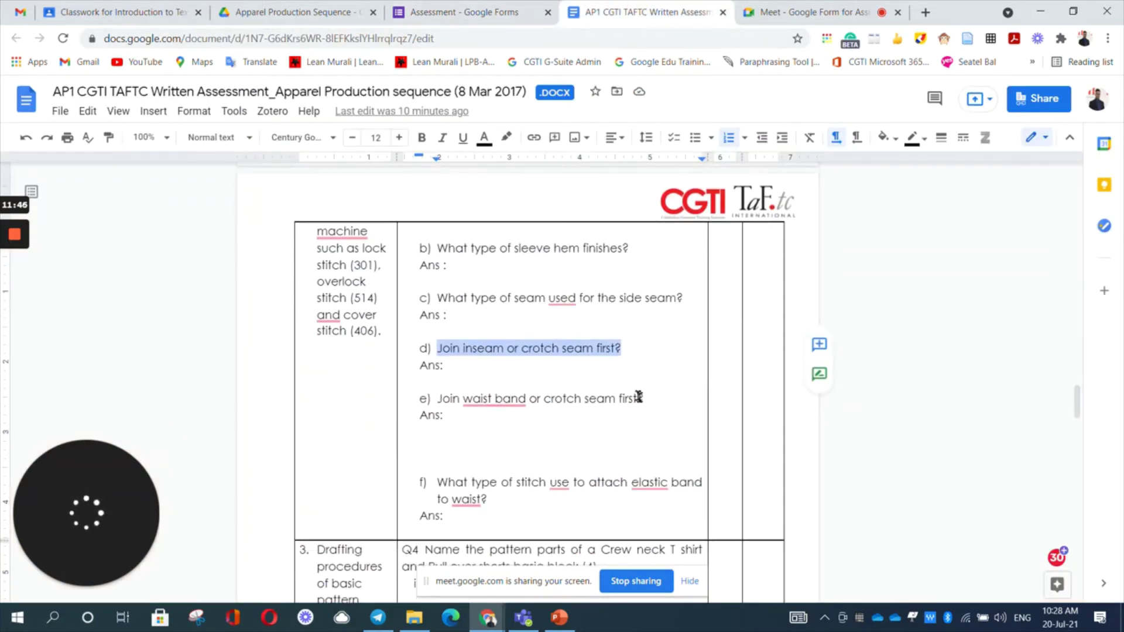
pyautogui.moveTo(649, 398); pyautogui.dragTo(438, 396)
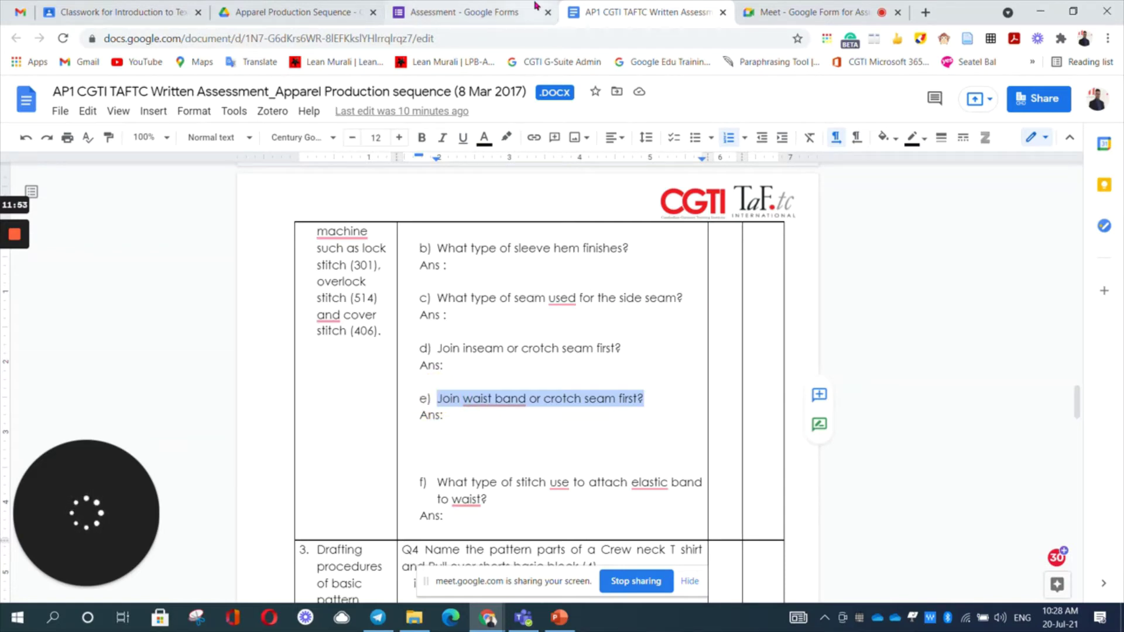
pyautogui.click(448, 9)
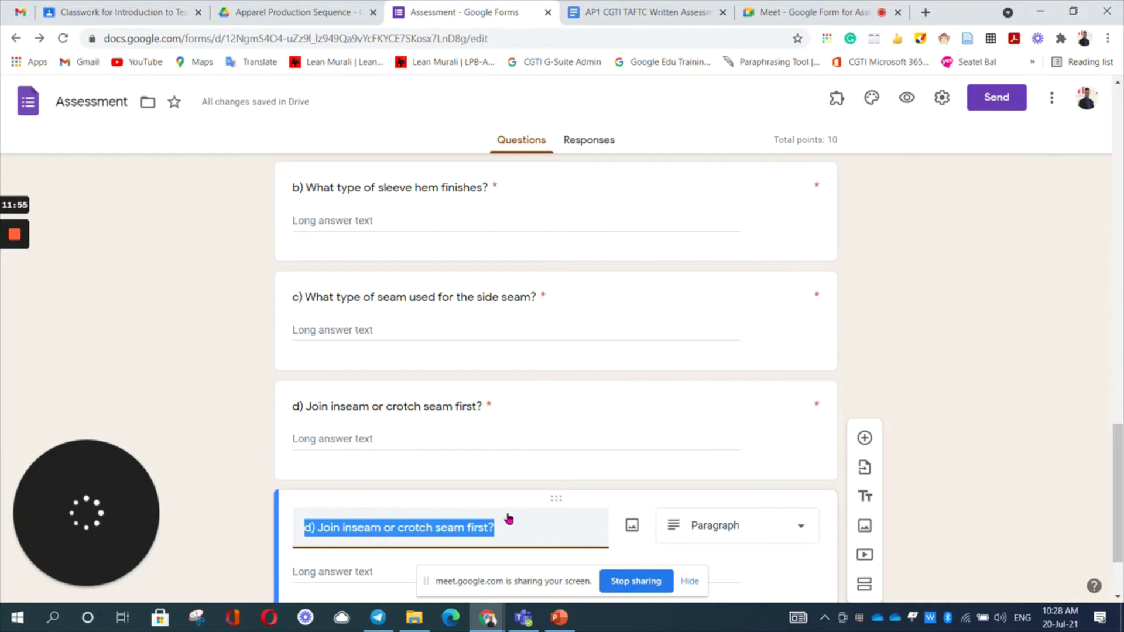
pyautogui.hotkey('ctrl', 'v')
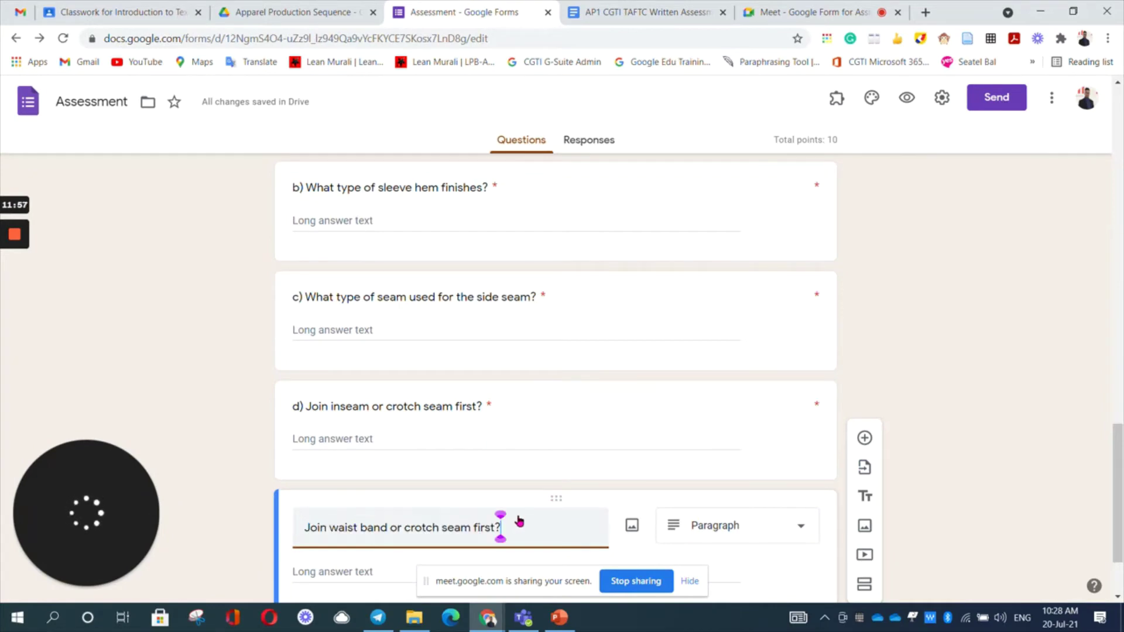
pyautogui.click(304, 527)
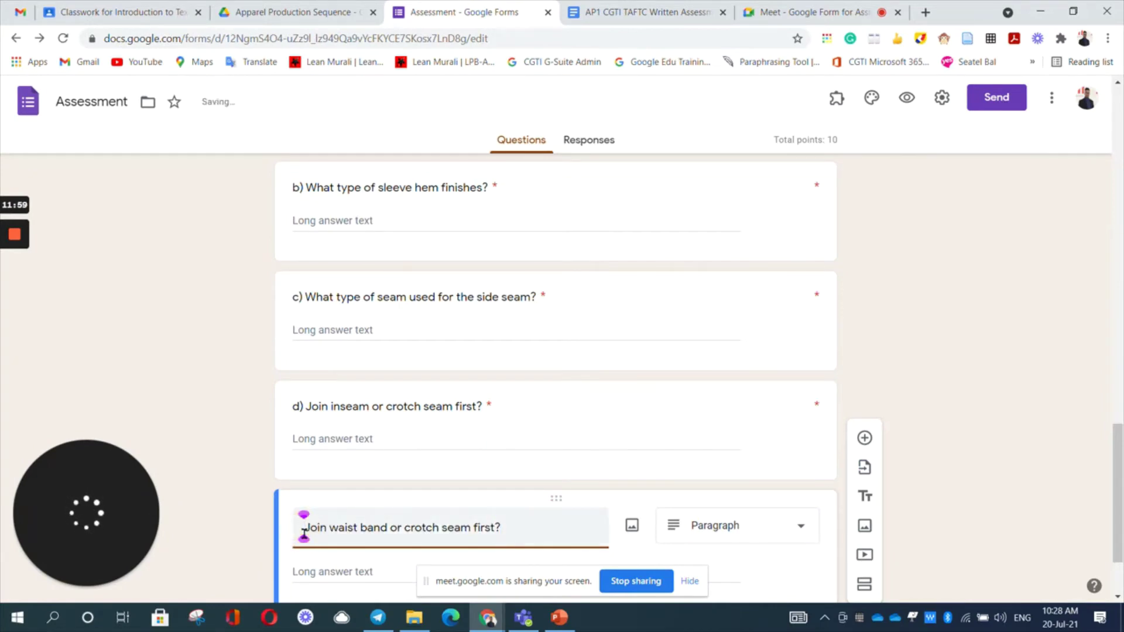
pyautogui.write('e)')
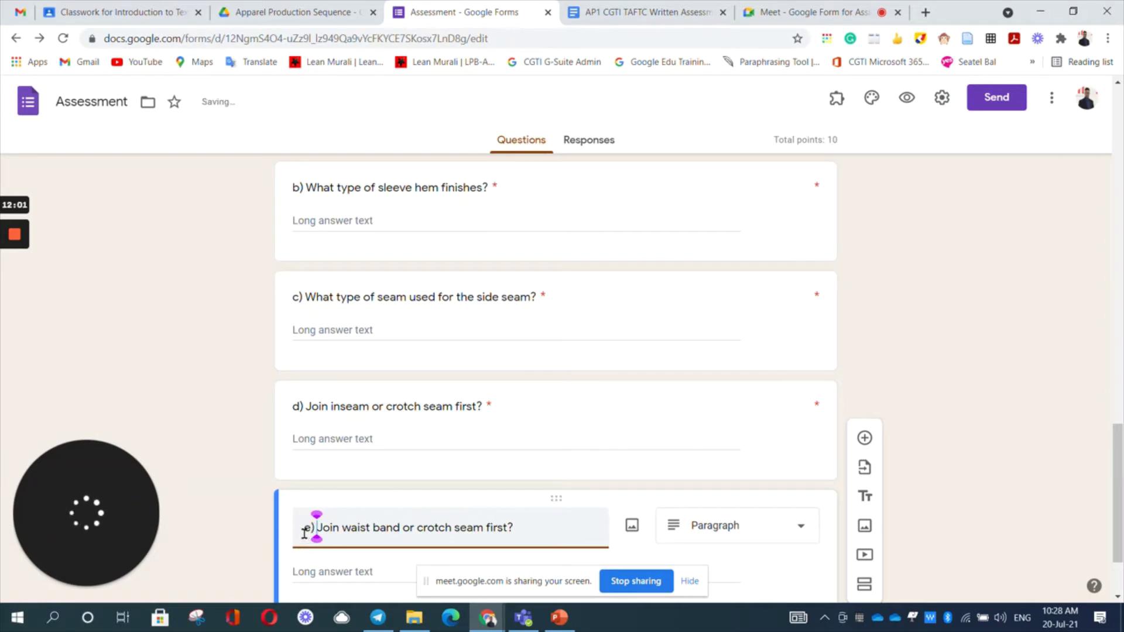
pyautogui.scroll(-2, 334, 532)
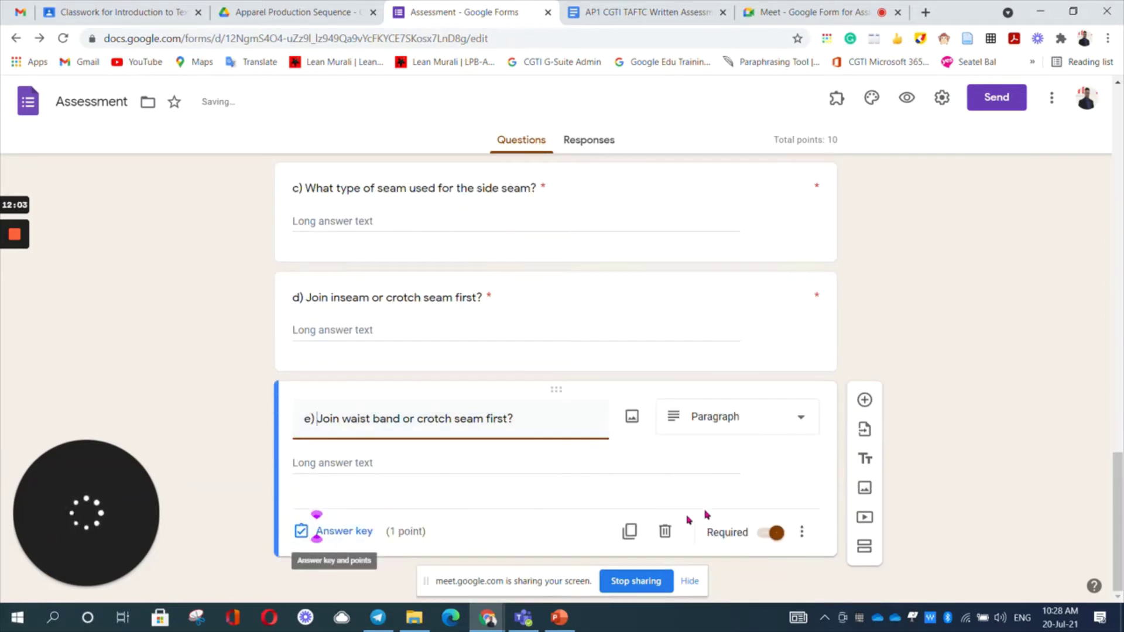
pyautogui.click(630, 531)
# Step: Copy question f) on attaching the elastic band into the duplicated title and prefix 'f) '
pyautogui.click(644, 12)
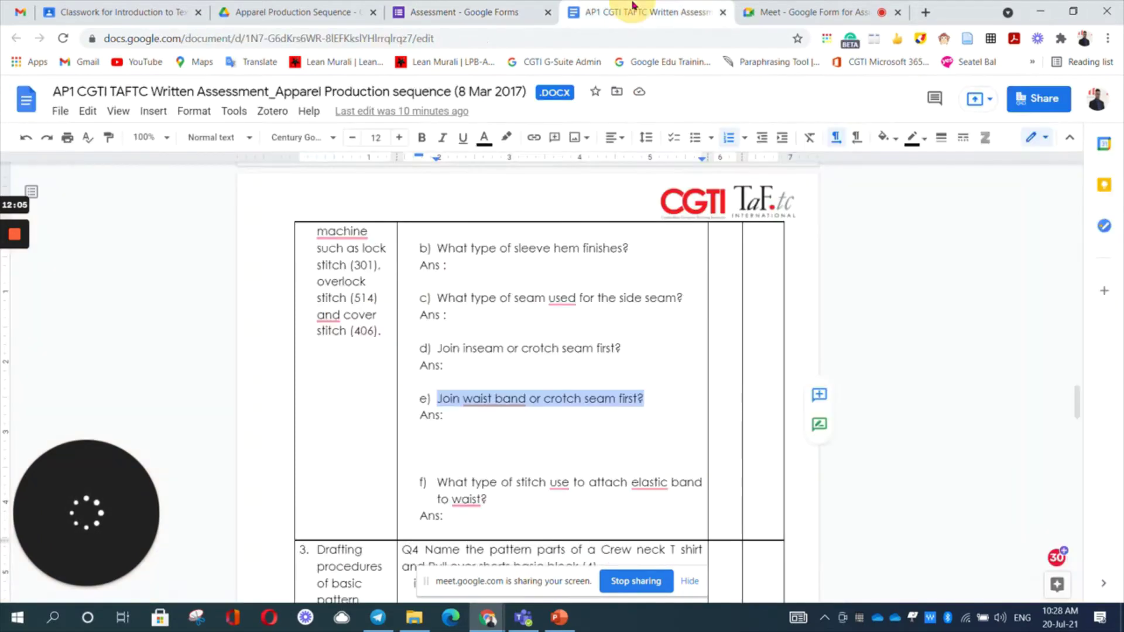
pyautogui.moveTo(498, 498); pyautogui.dragTo(434, 483)
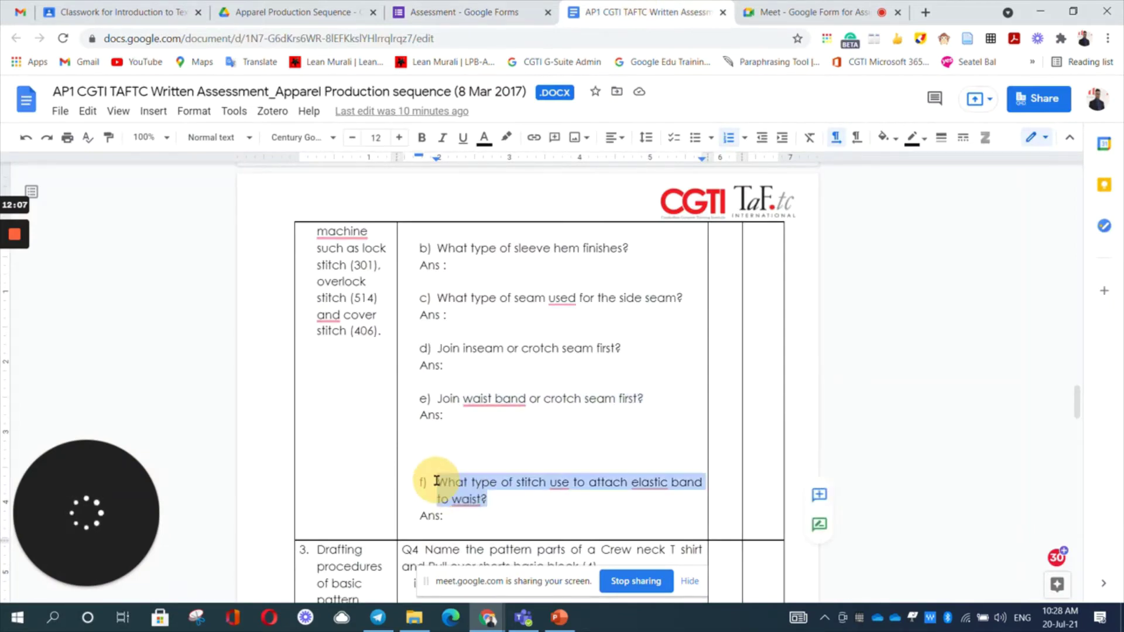
pyautogui.hotkey('ctrl', 'c')
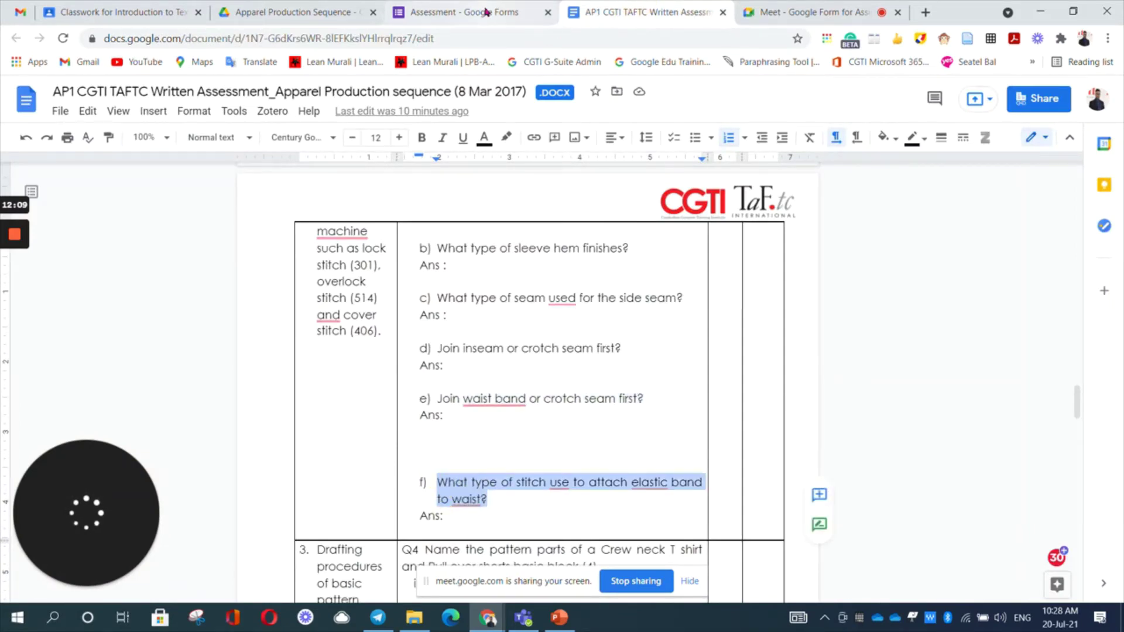
pyautogui.click(463, 12)
pyautogui.hotkey('ctrl', 'v')
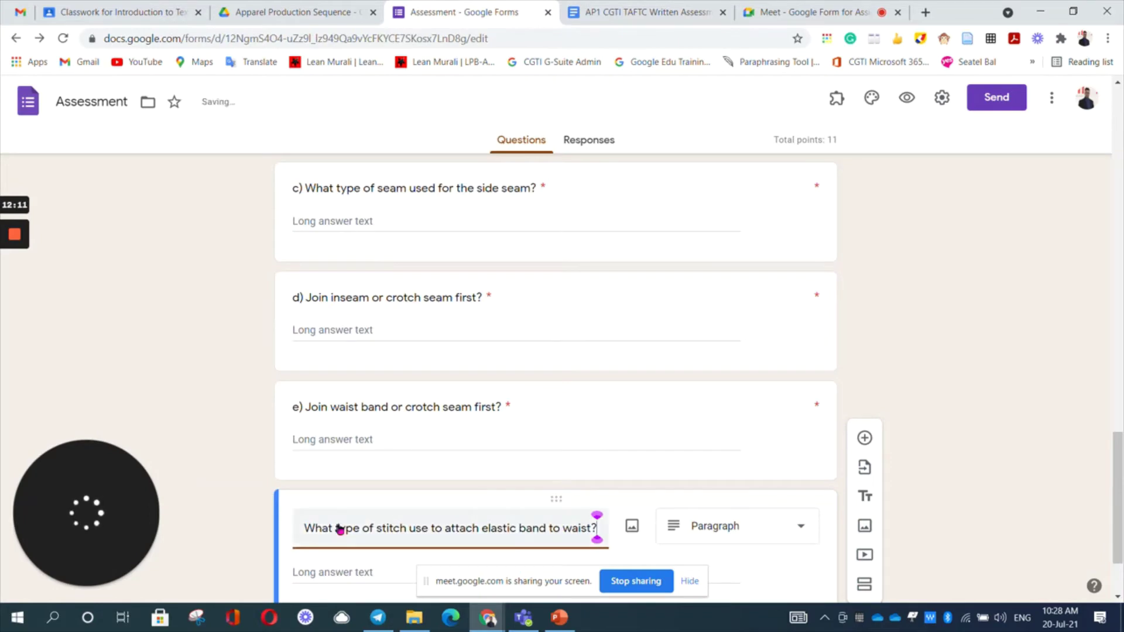
pyautogui.click(303, 528)
pyautogui.write('f')
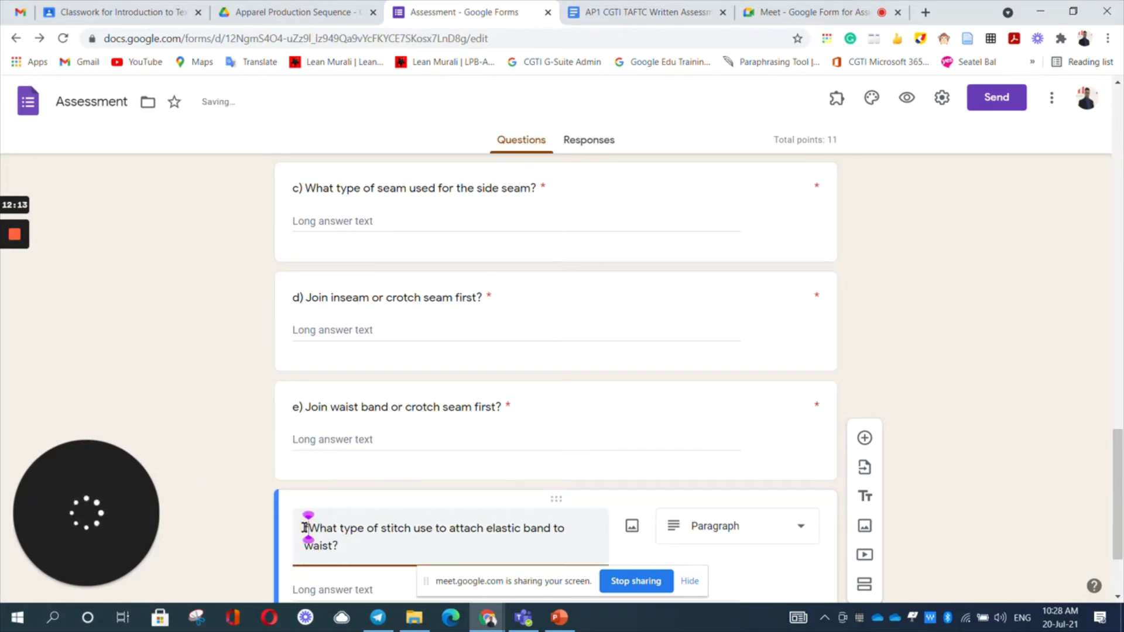
pyautogui.write(')')
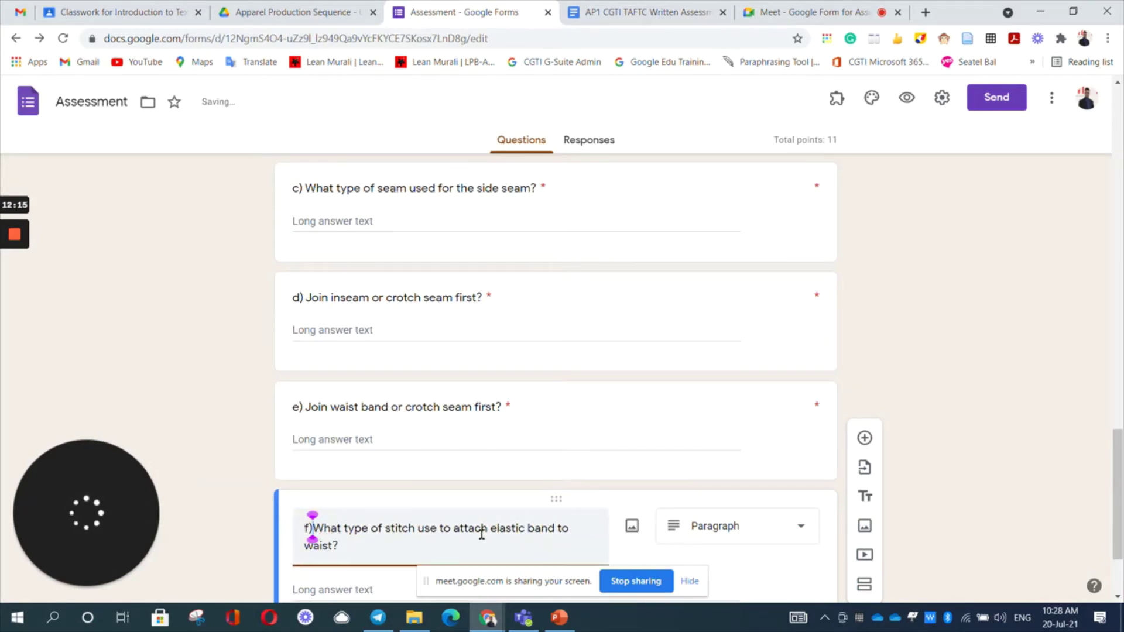
pyautogui.scroll(-2, 666, 477)
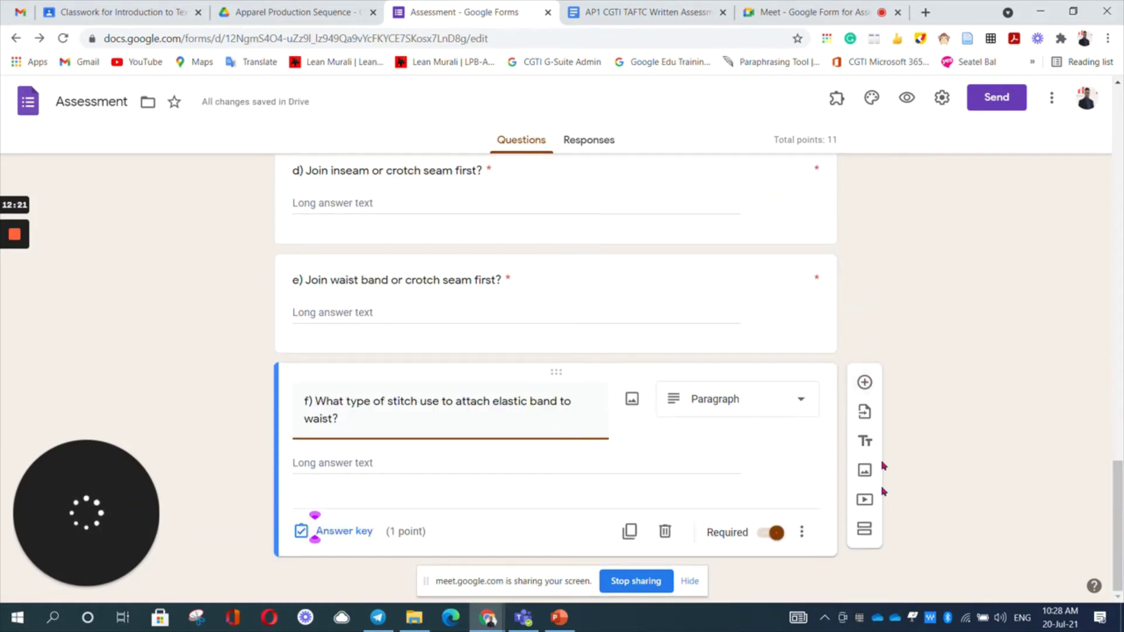
pyautogui.click(862, 537)
pyautogui.scroll(7, 601, 359)
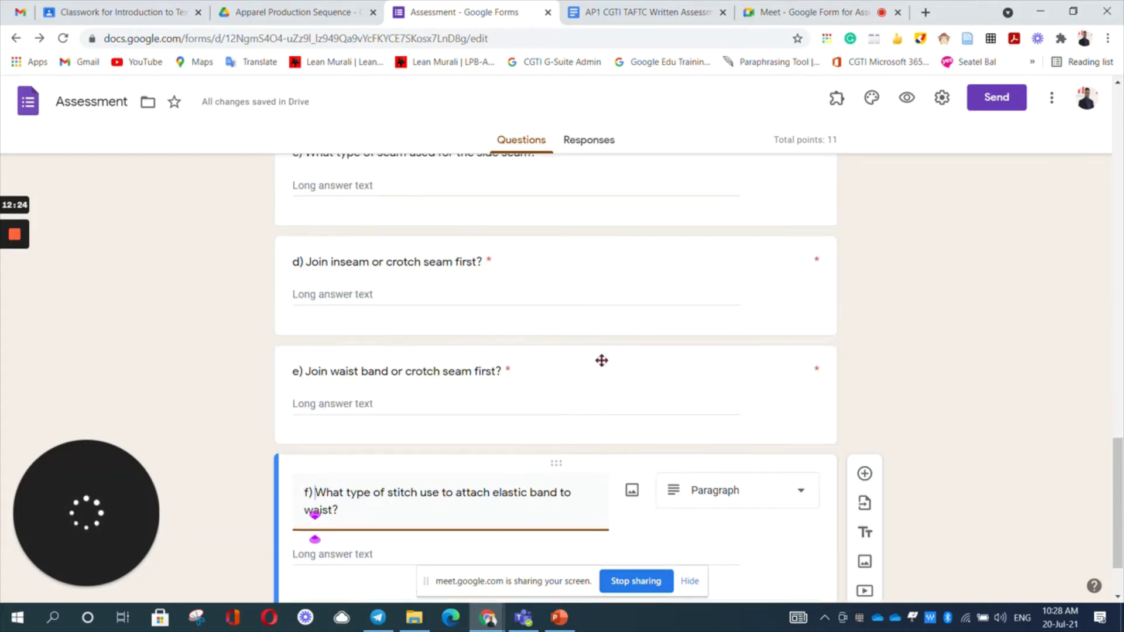
pyautogui.scroll(4, 601, 360)
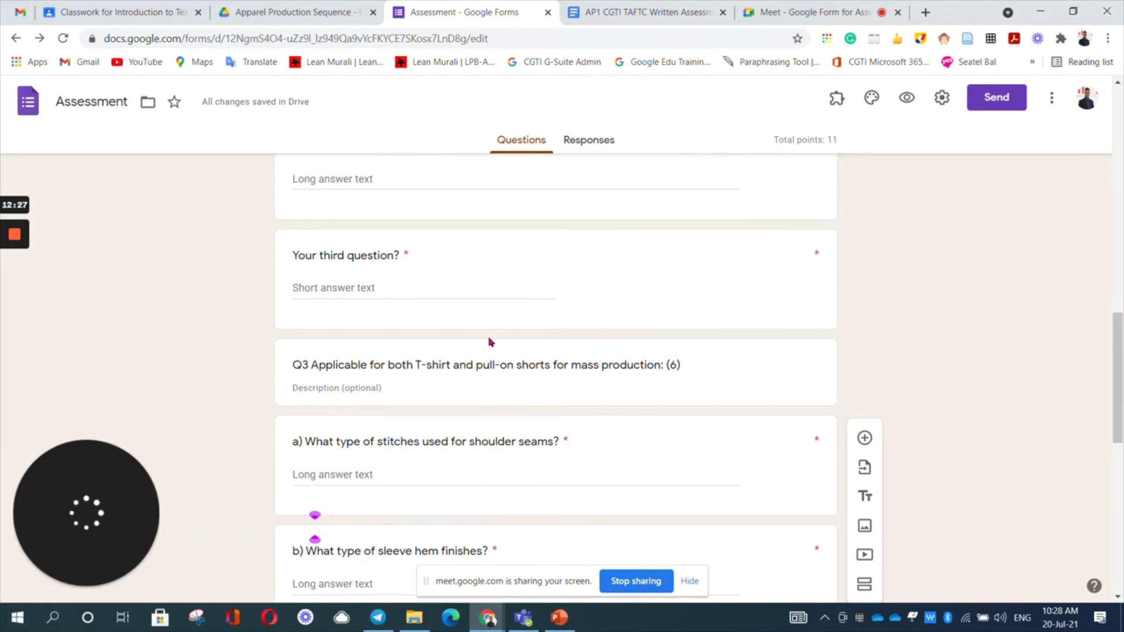
pyautogui.scroll(-11, 443, 413)
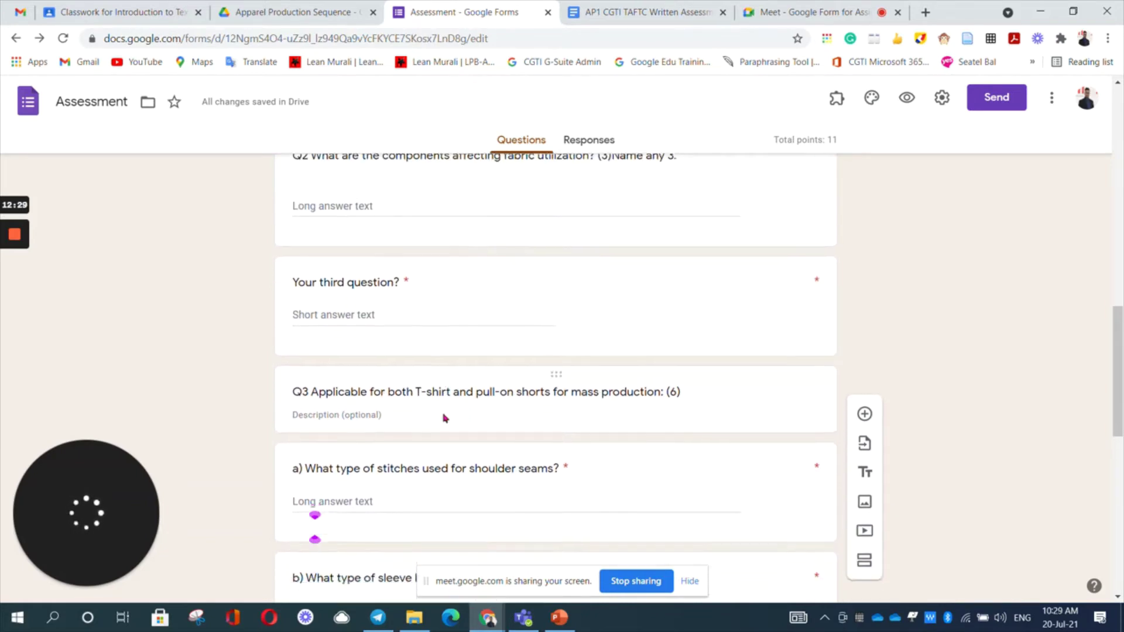
pyautogui.scroll(5, 443, 414)
pyautogui.scroll(3, 443, 417)
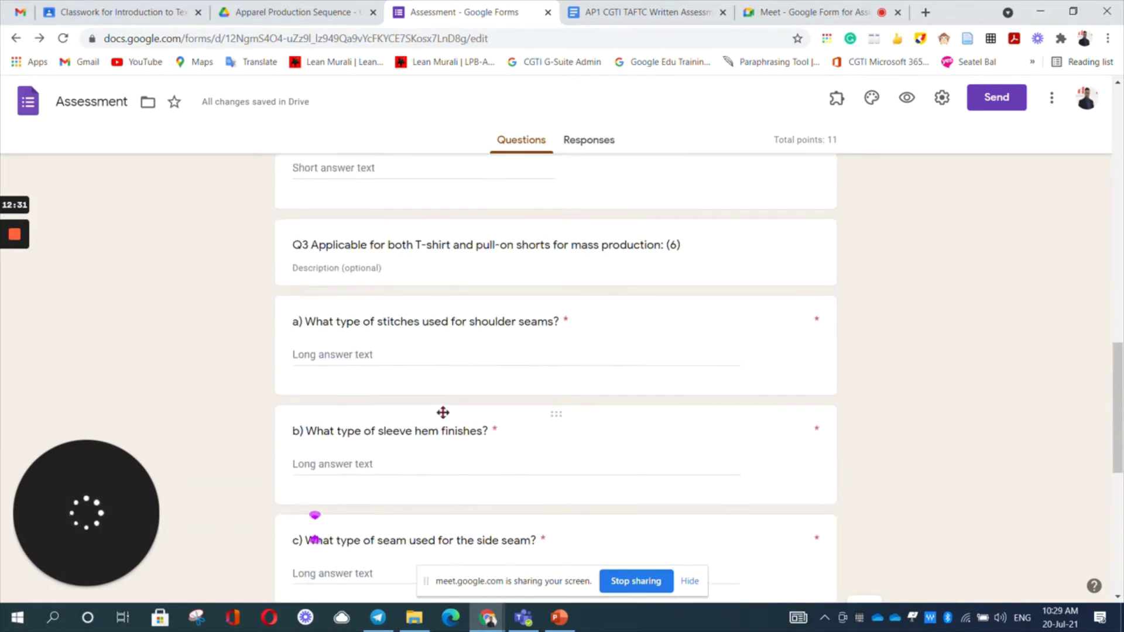
pyautogui.click(642, 344)
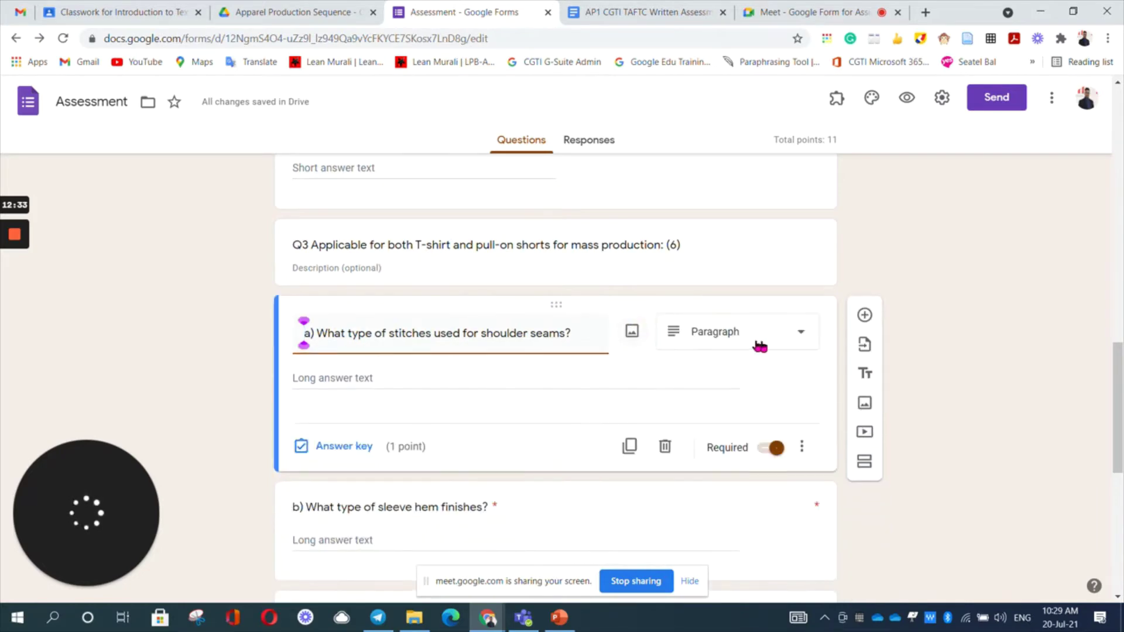
pyautogui.click(731, 245)
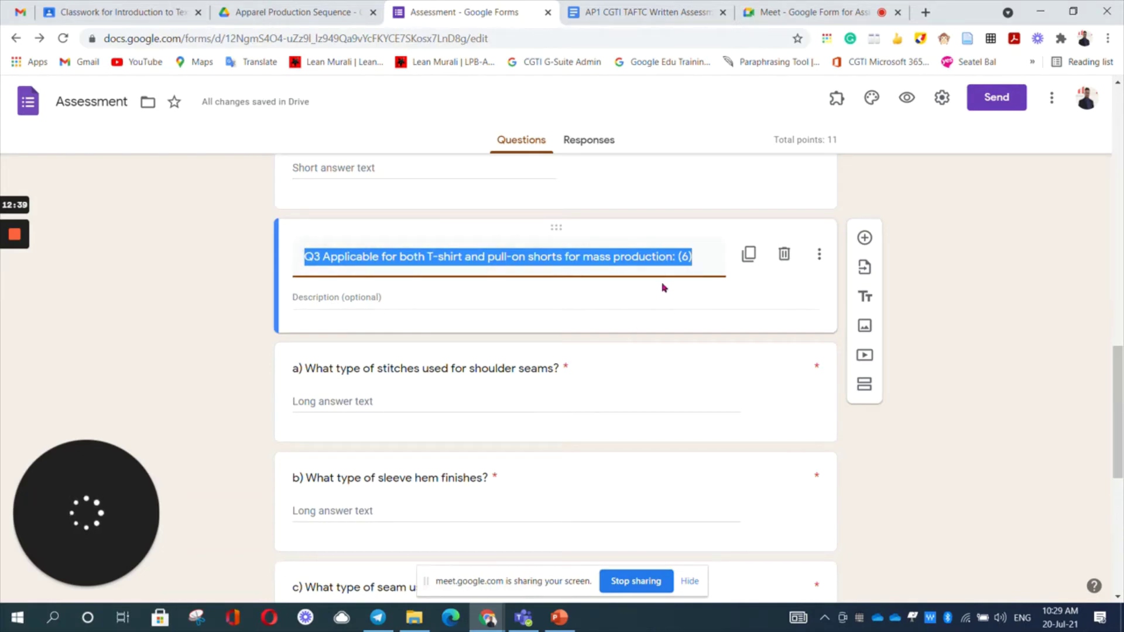
pyautogui.click(961, 274)
pyautogui.scroll(-8, 669, 469)
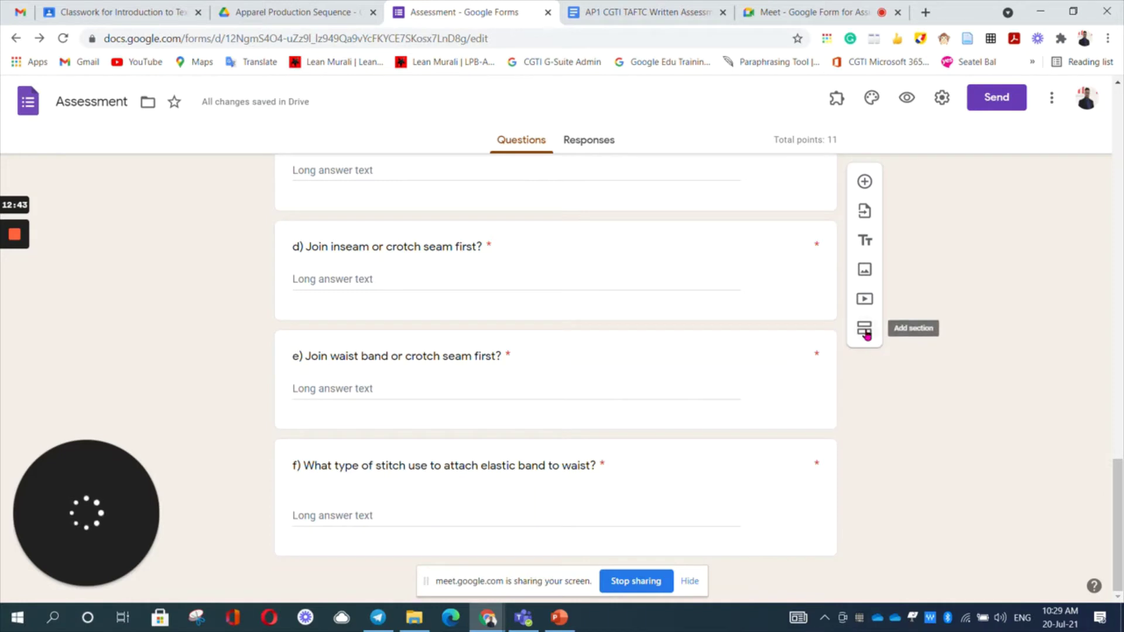
# Step: Insert a new section before question a) and check the untitled Section 2 of 2 header
pyautogui.click(866, 331)
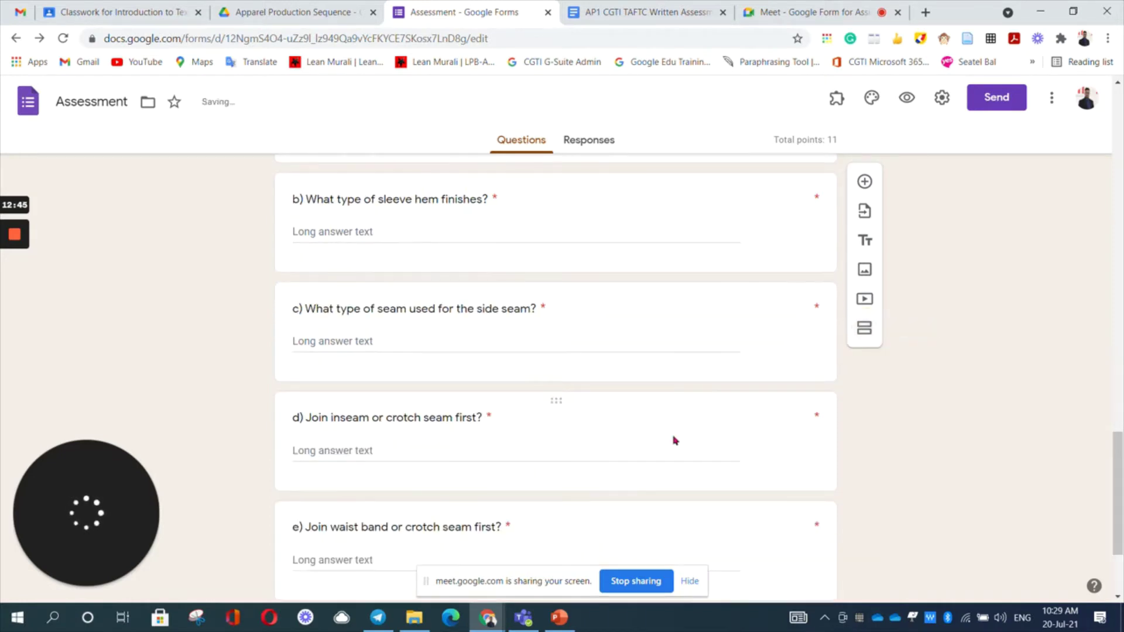
pyautogui.scroll(-3, 567, 470)
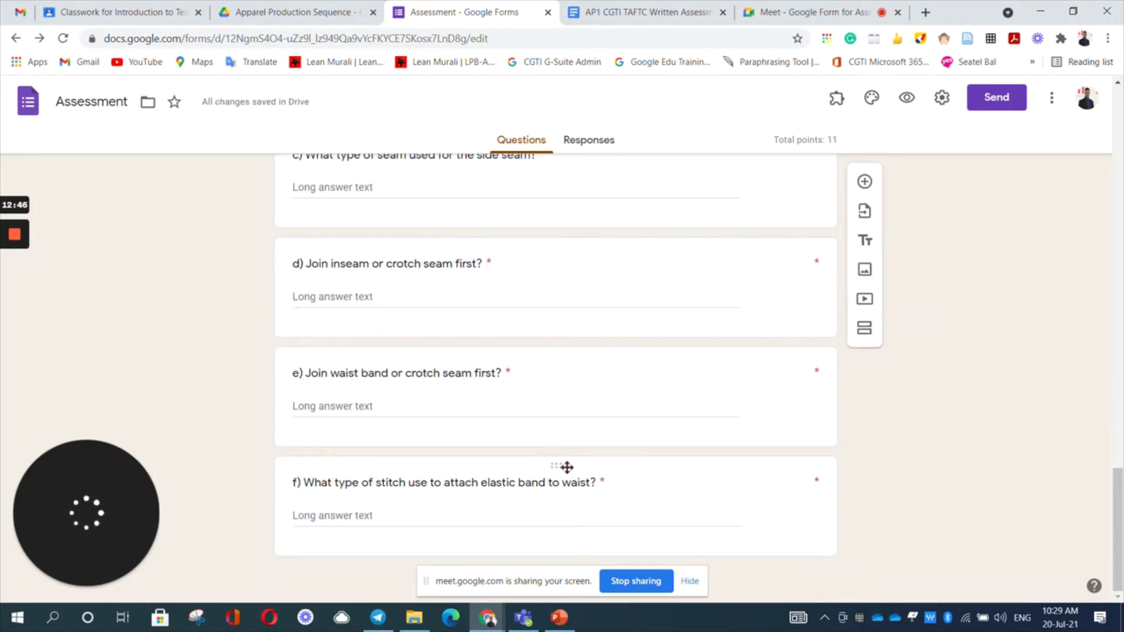
pyautogui.scroll(6, 567, 467)
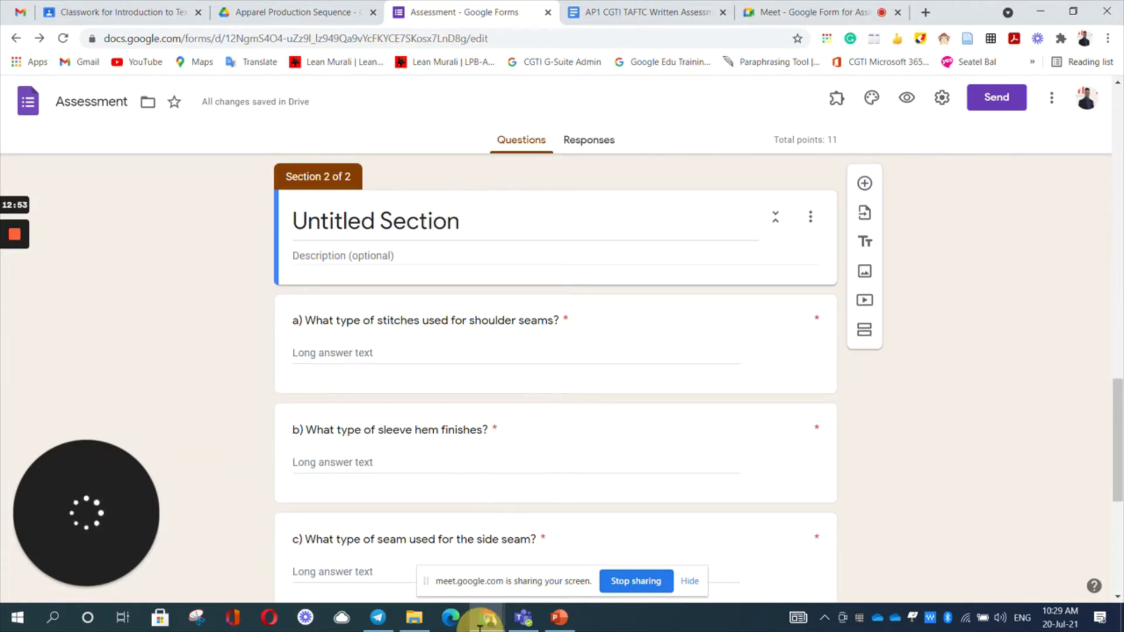
pyautogui.scroll(4, 626, 357)
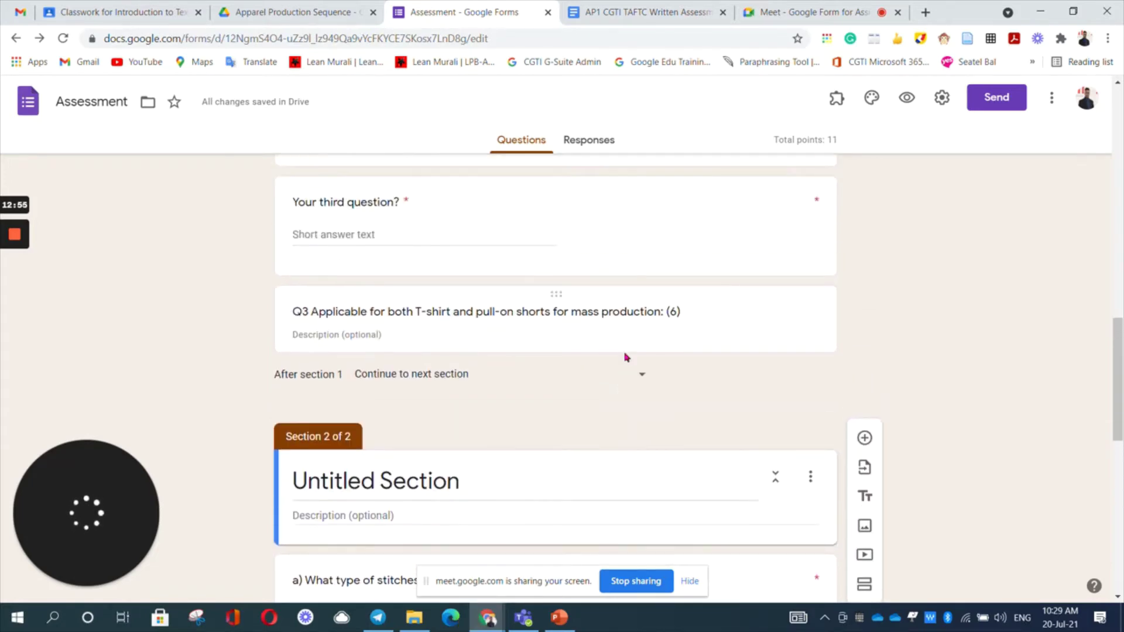
pyautogui.scroll(-1, 626, 357)
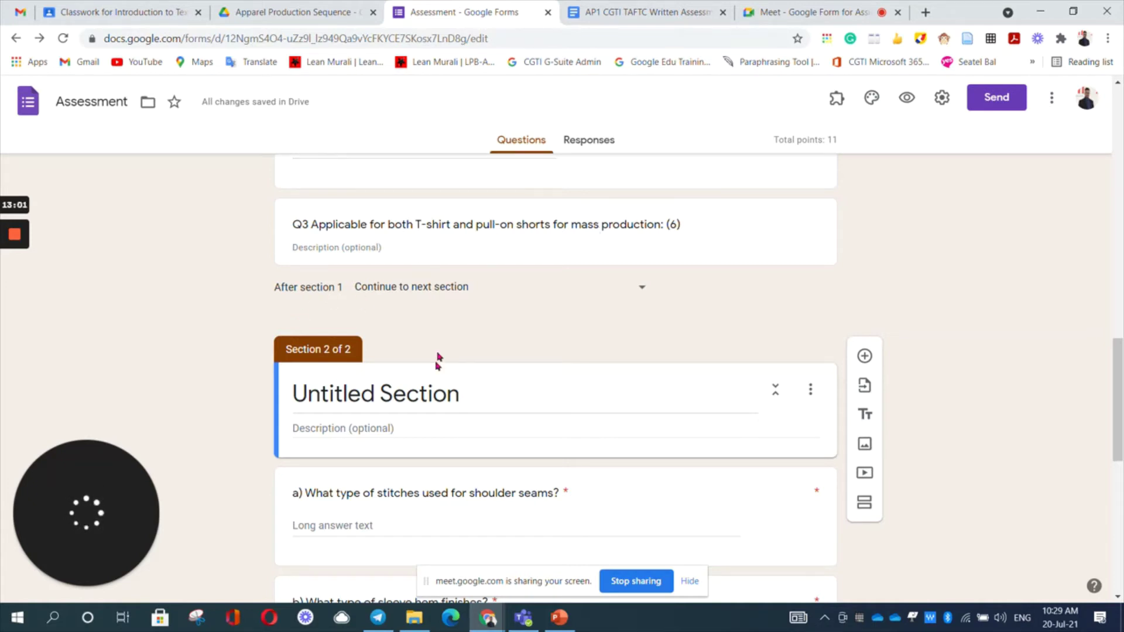
# Step: Move the Q3 heading text into Section 2's title, replacing 'Untitled Section'
pyautogui.click(679, 226)
pyautogui.hotkey('ctrl', 'c')
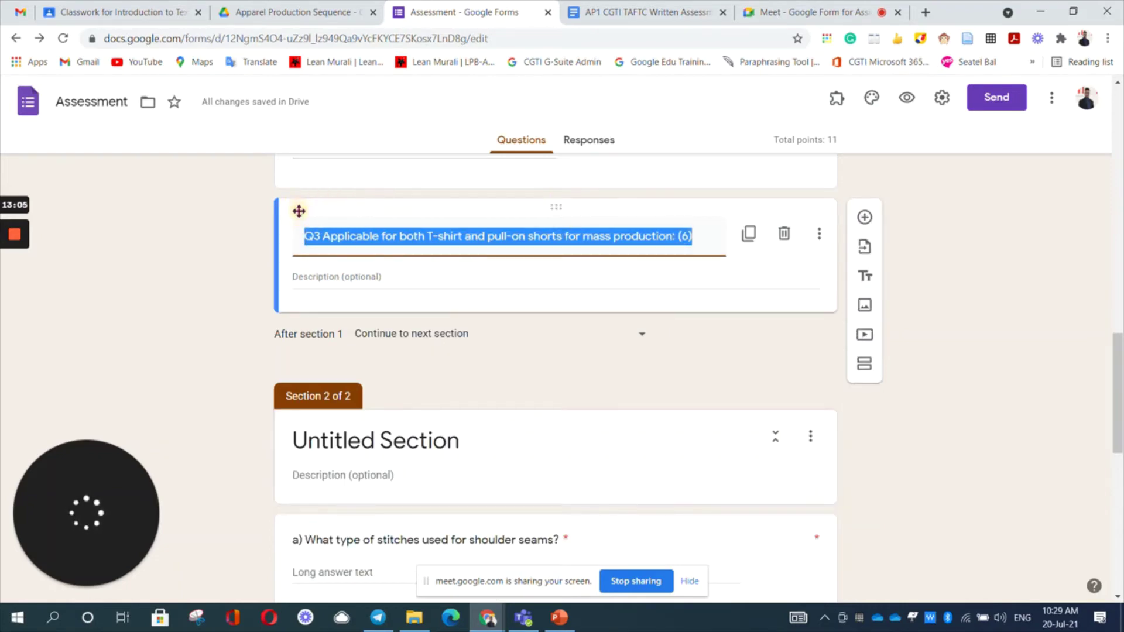
pyautogui.press('BackSpace')
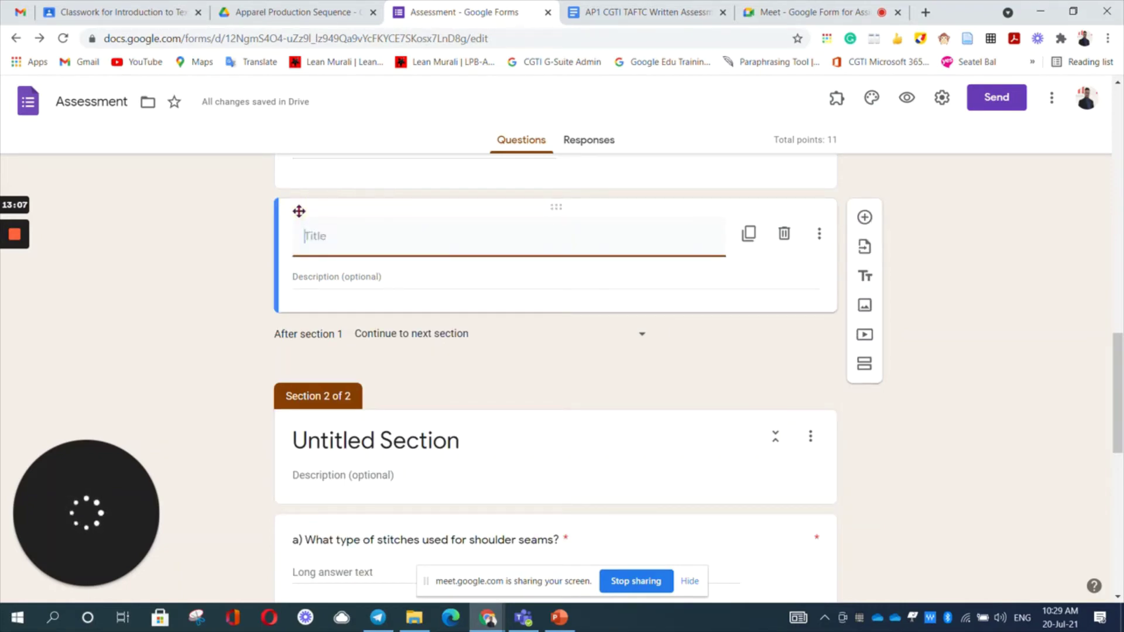
pyautogui.click(417, 445)
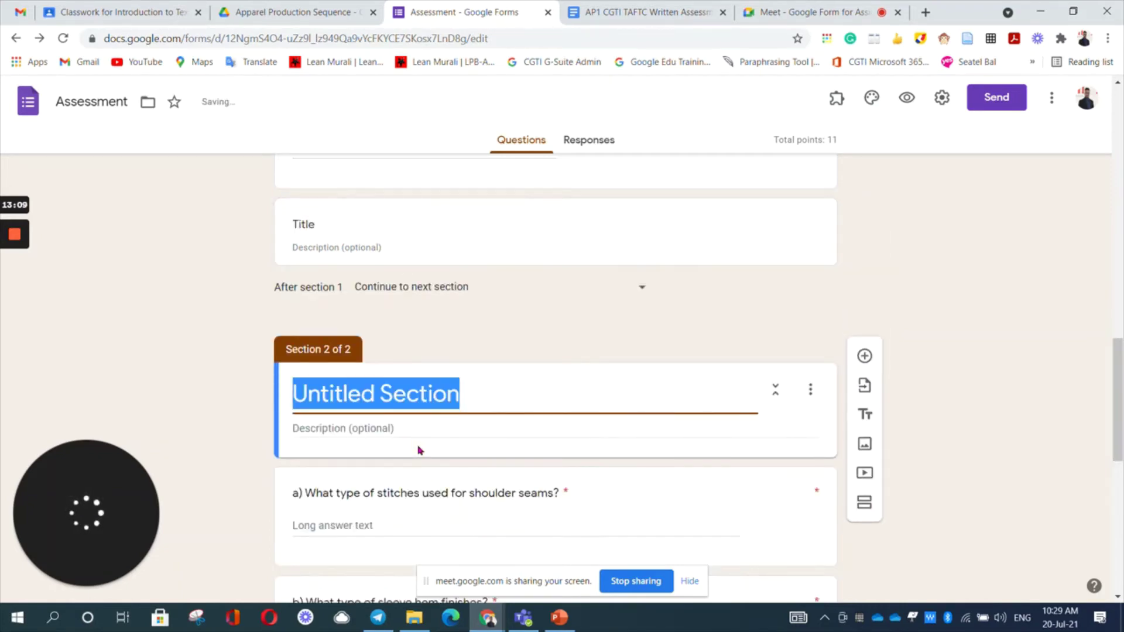
pyautogui.hotkey('ctrl', 'v')
# Step: Delete the leftover empty Title block
pyautogui.scroll(-3, 670, 437)
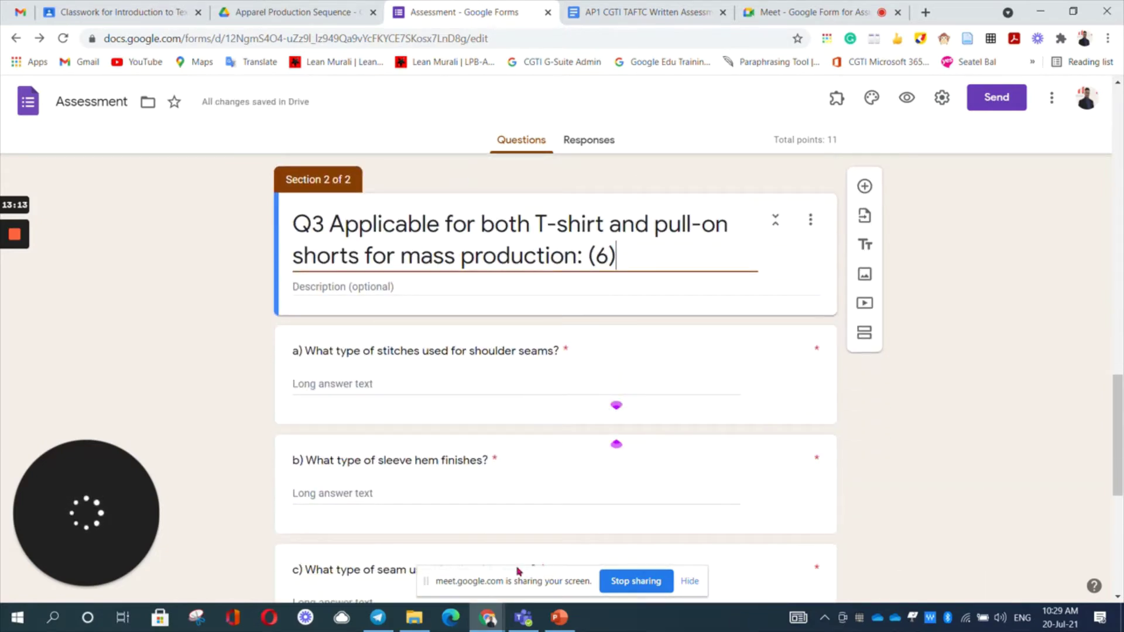
pyautogui.scroll(5, 856, 410)
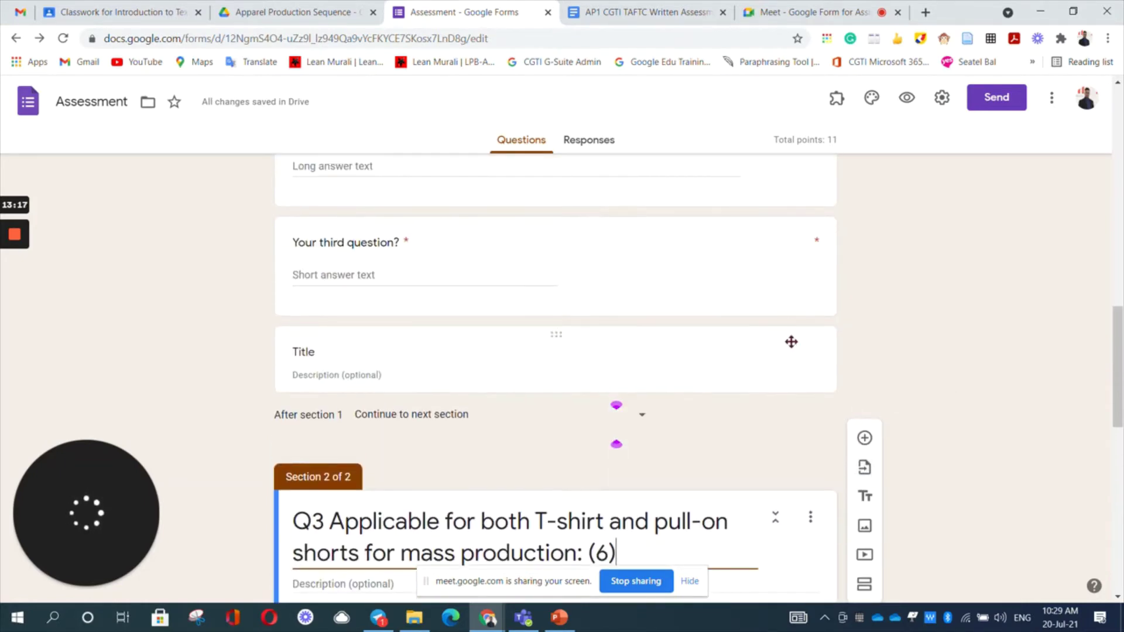
pyautogui.click(789, 348)
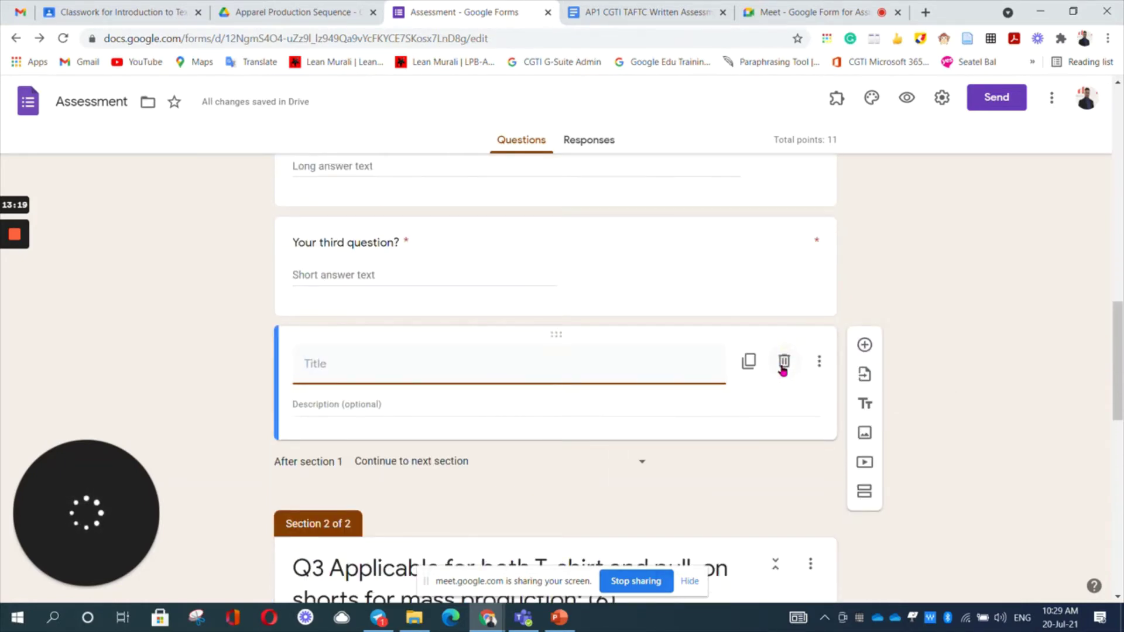
pyautogui.click(783, 361)
# Step: Add another new section at the end of the form
pyautogui.scroll(-3, 753, 470)
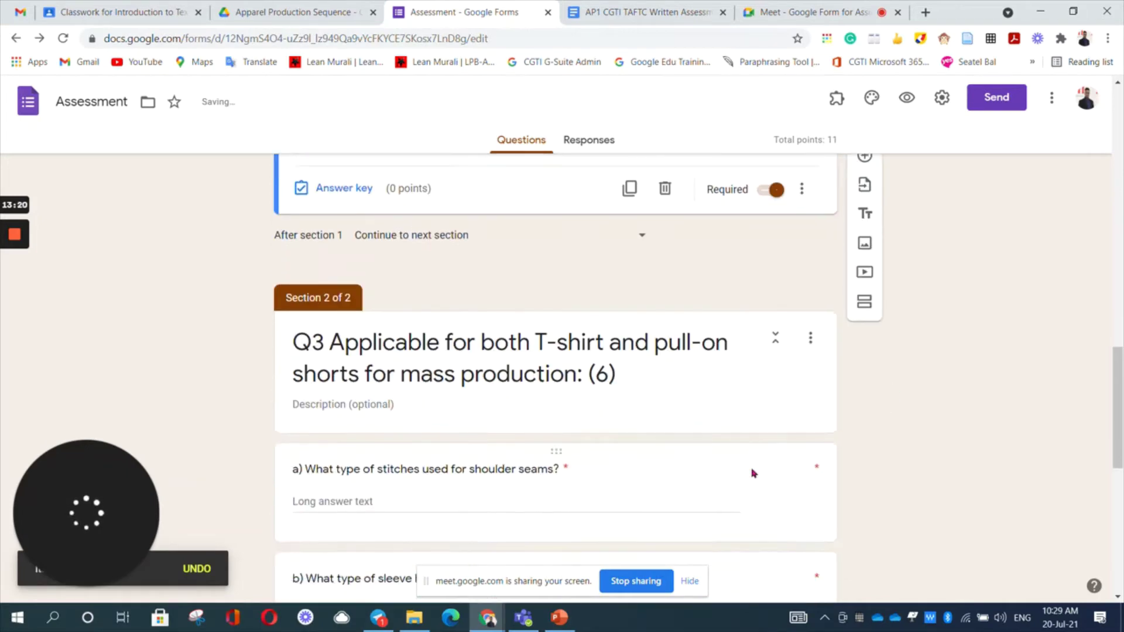
pyautogui.scroll(-8, 753, 470)
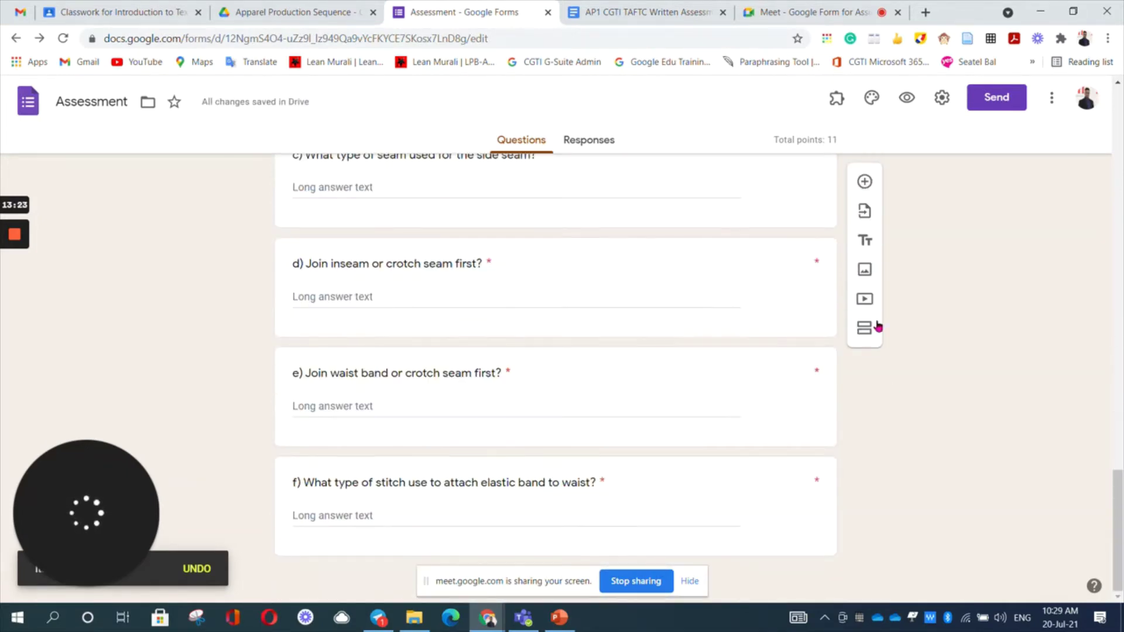
pyautogui.click(866, 328)
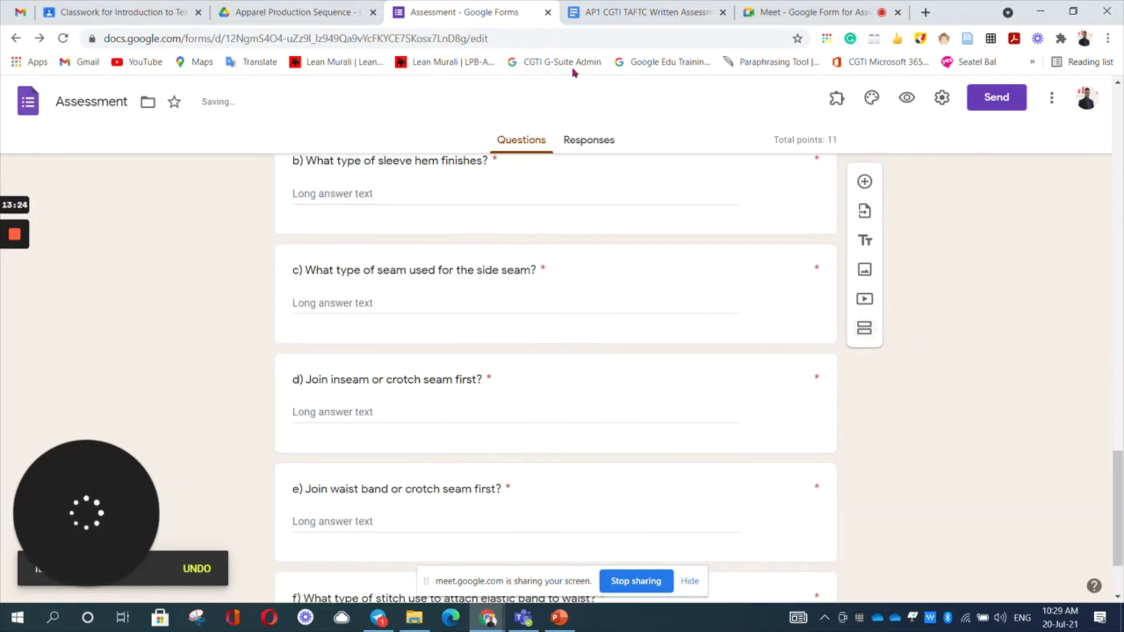
pyautogui.click(644, 11)
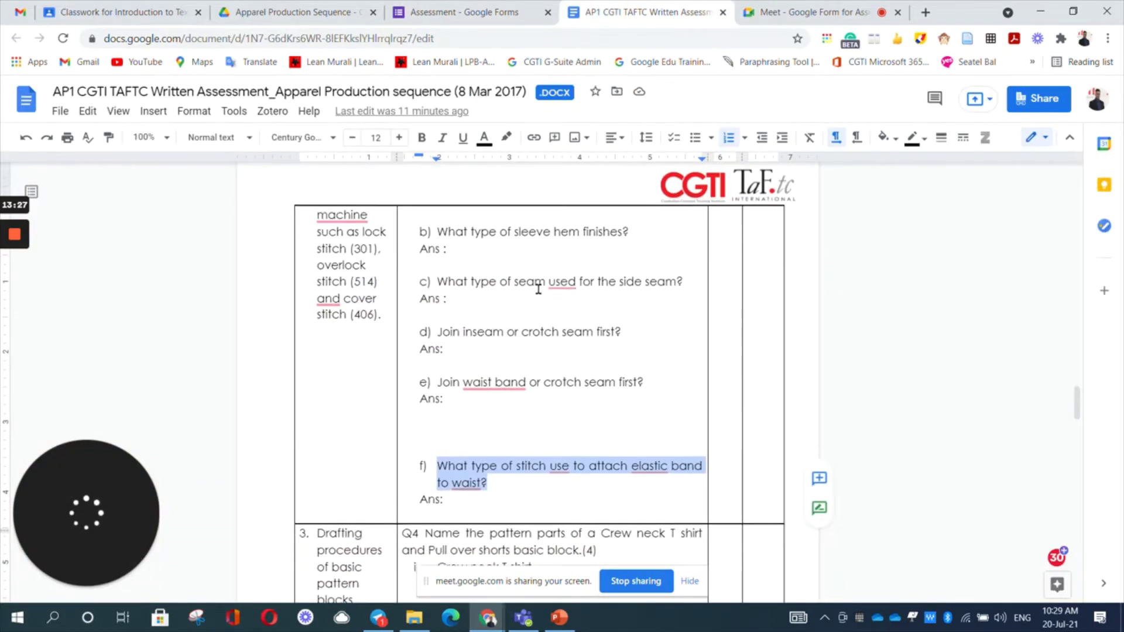
# Step: Scroll the document to Q4 and select the row 3 pattern-blocks topic text
pyautogui.scroll(-3, 538, 289)
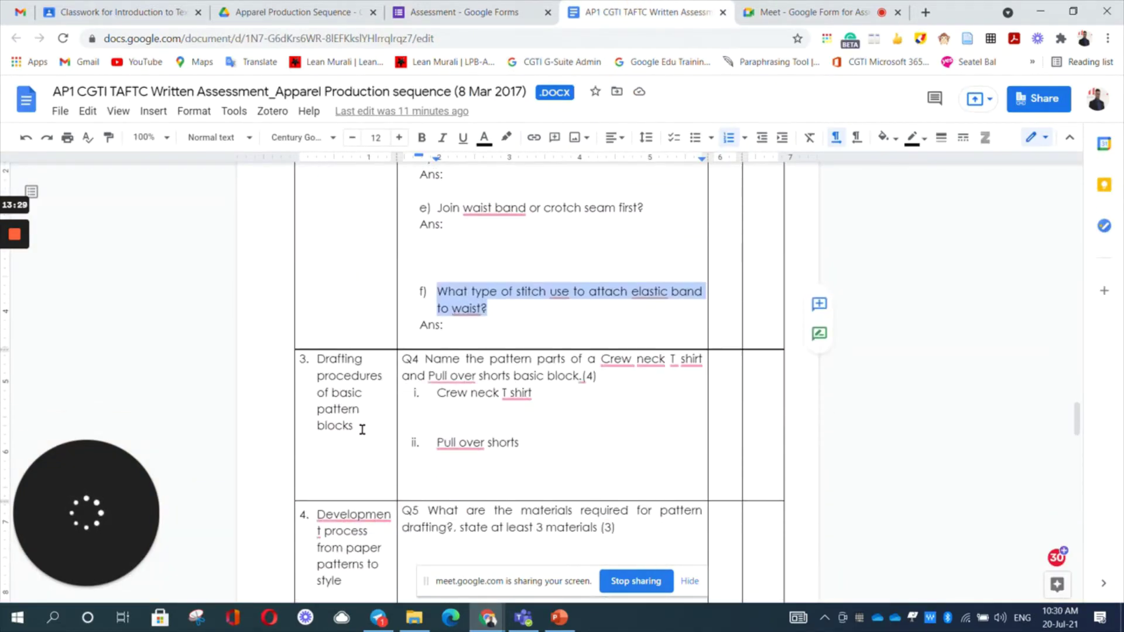
pyautogui.moveTo(363, 429); pyautogui.dragTo(329, 373)
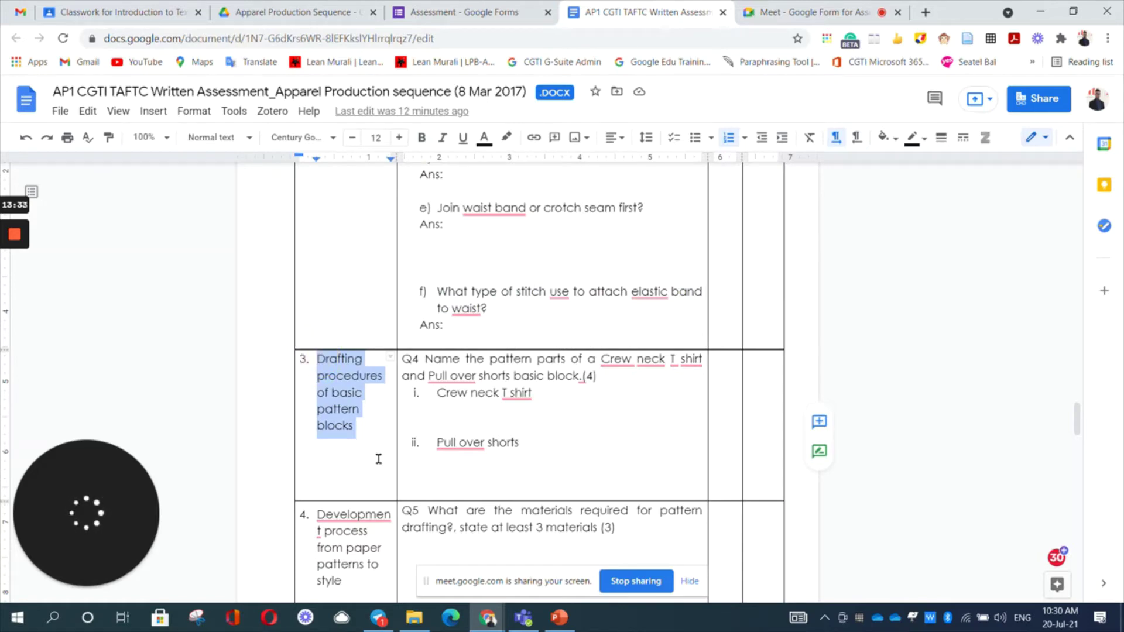
pyautogui.click(459, 12)
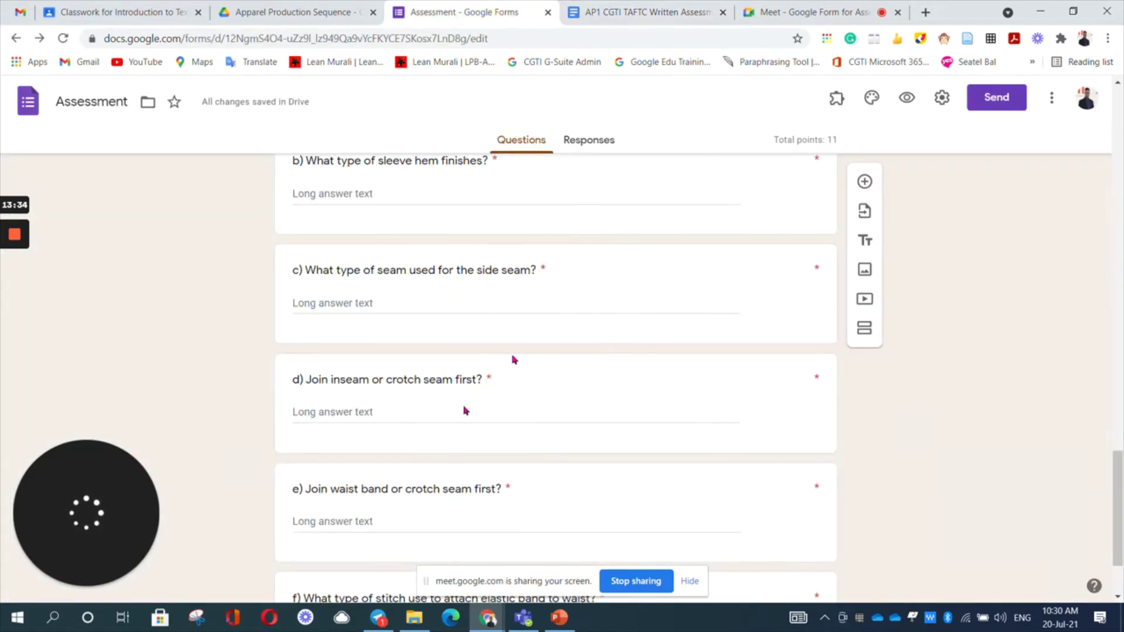
# Step: Move Written Assessment down two places, ordering Untitled Section, Q3, Written Assessment, and save
pyautogui.scroll(-2, 413, 547)
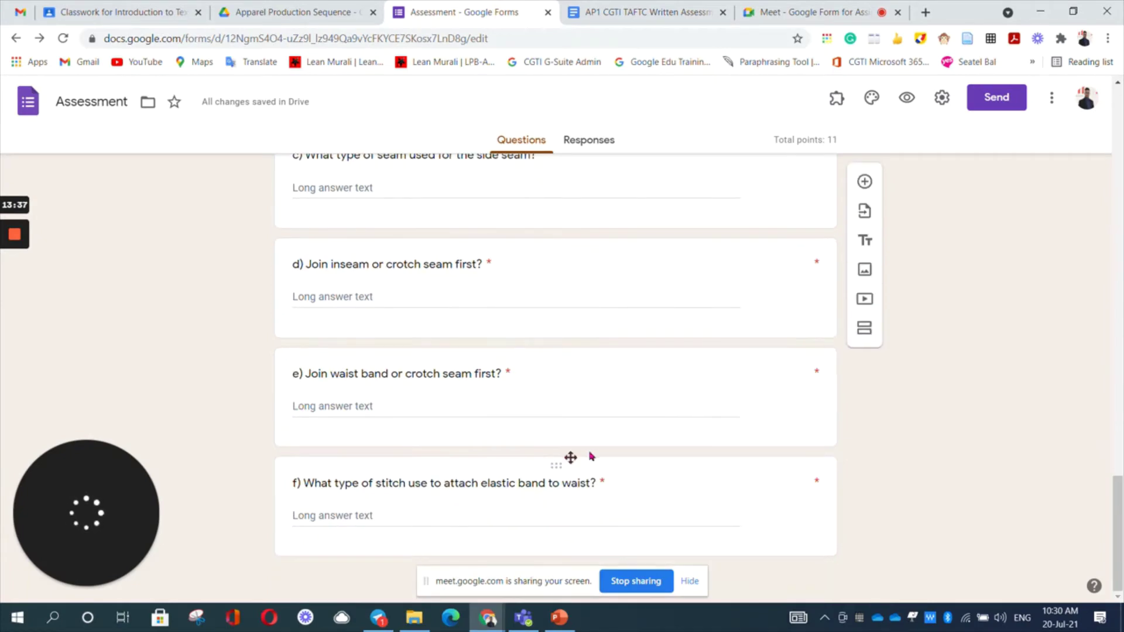
pyautogui.scroll(6, 594, 454)
pyautogui.scroll(5, 595, 454)
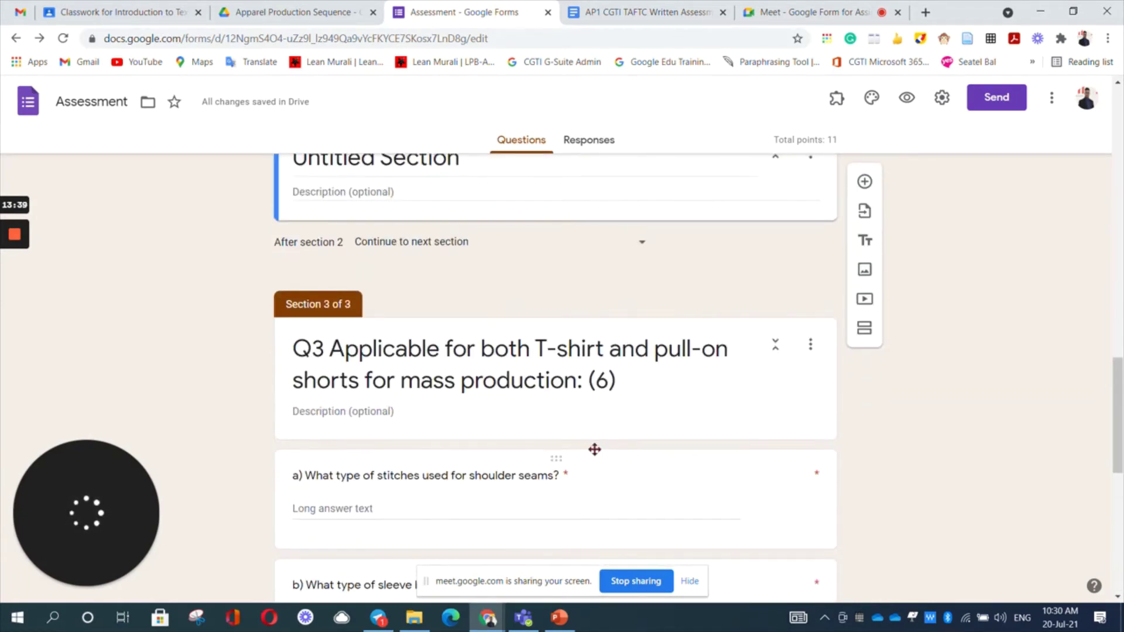
pyautogui.scroll(1, 595, 454)
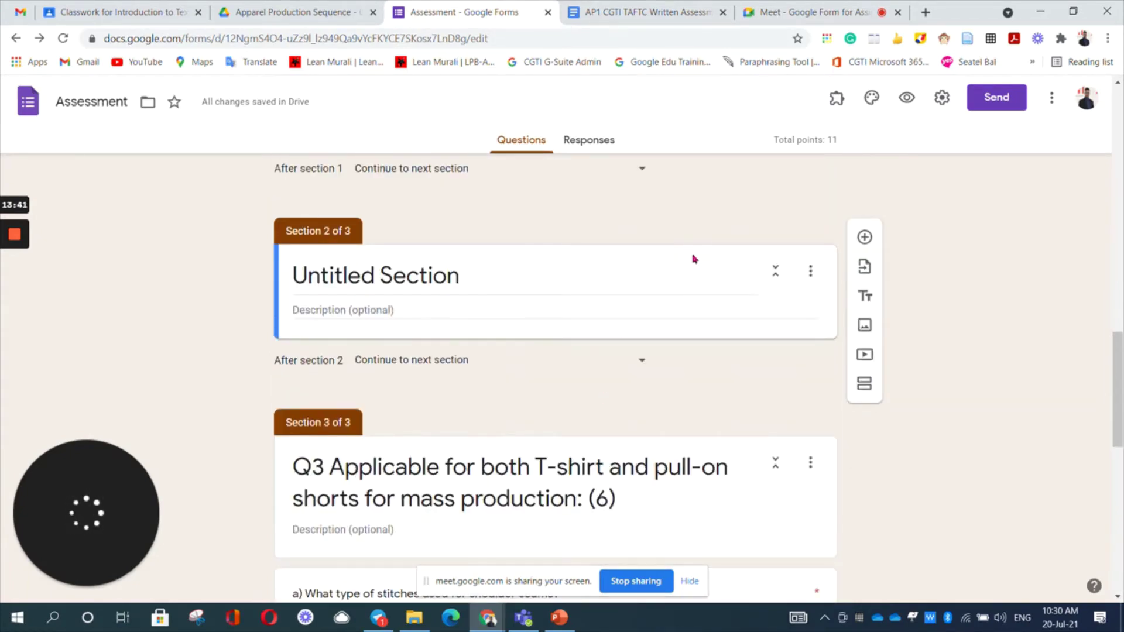
pyautogui.click(811, 273)
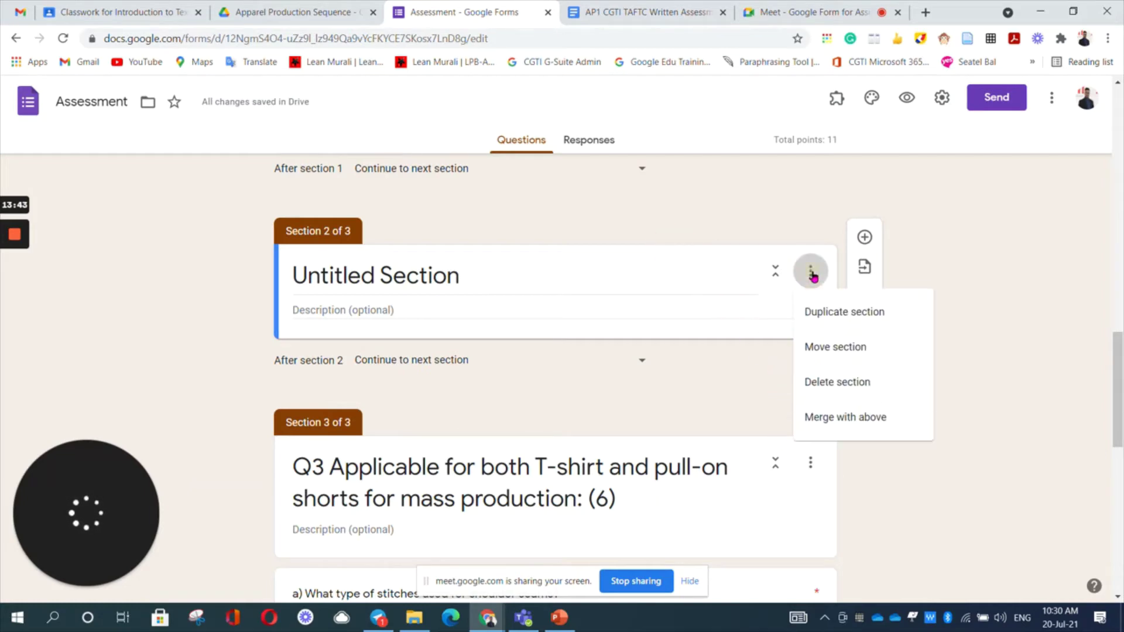
pyautogui.click(851, 354)
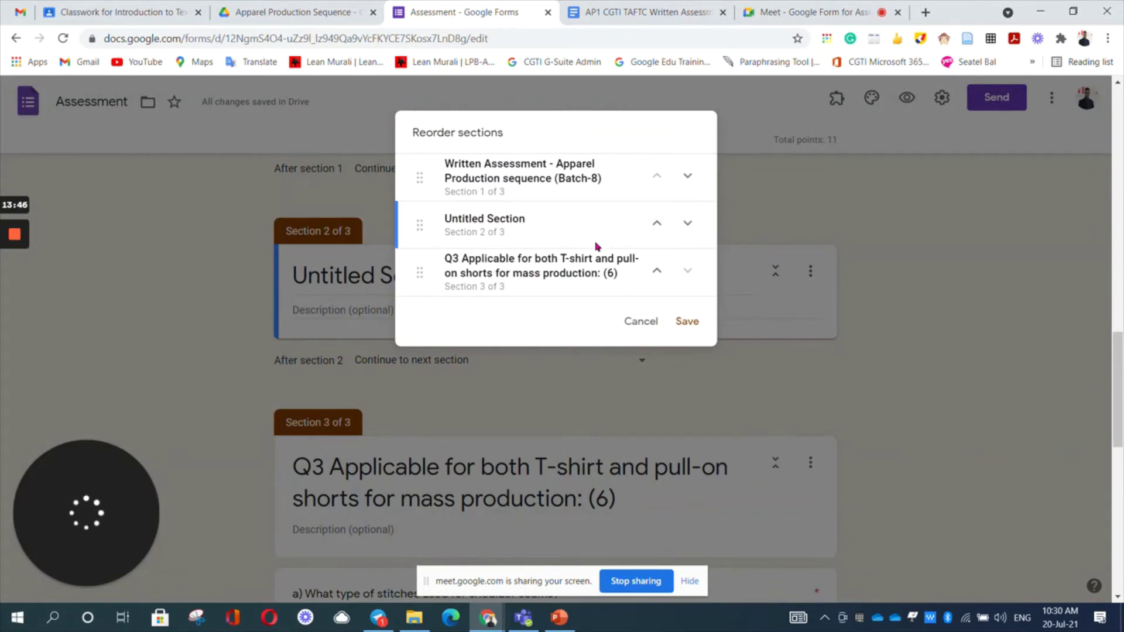
pyautogui.click(688, 176)
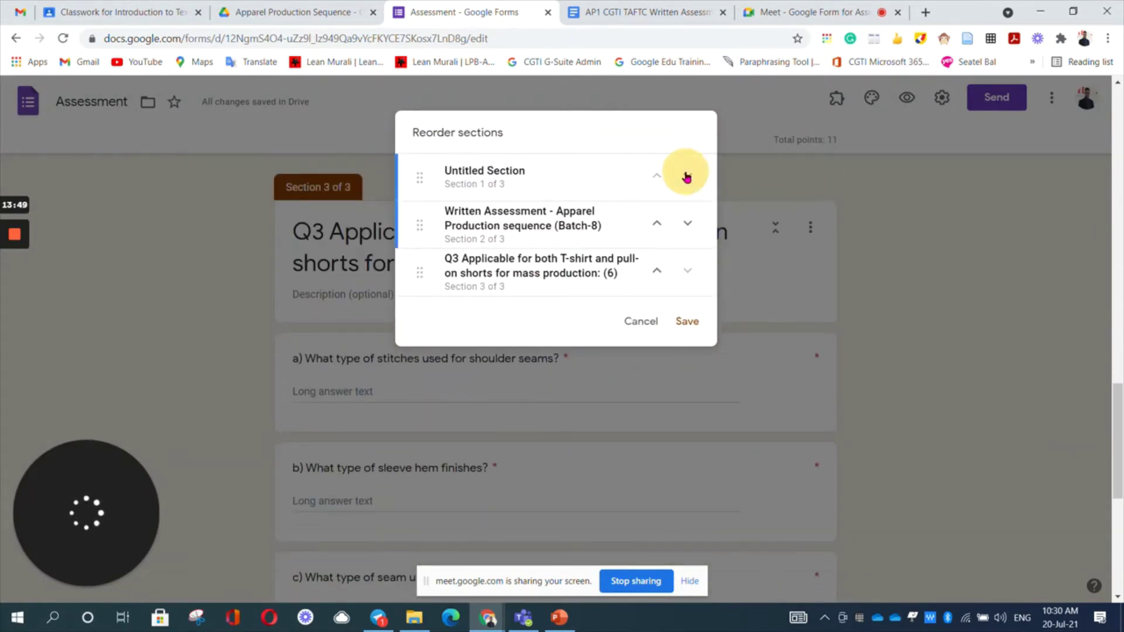
pyautogui.click(687, 223)
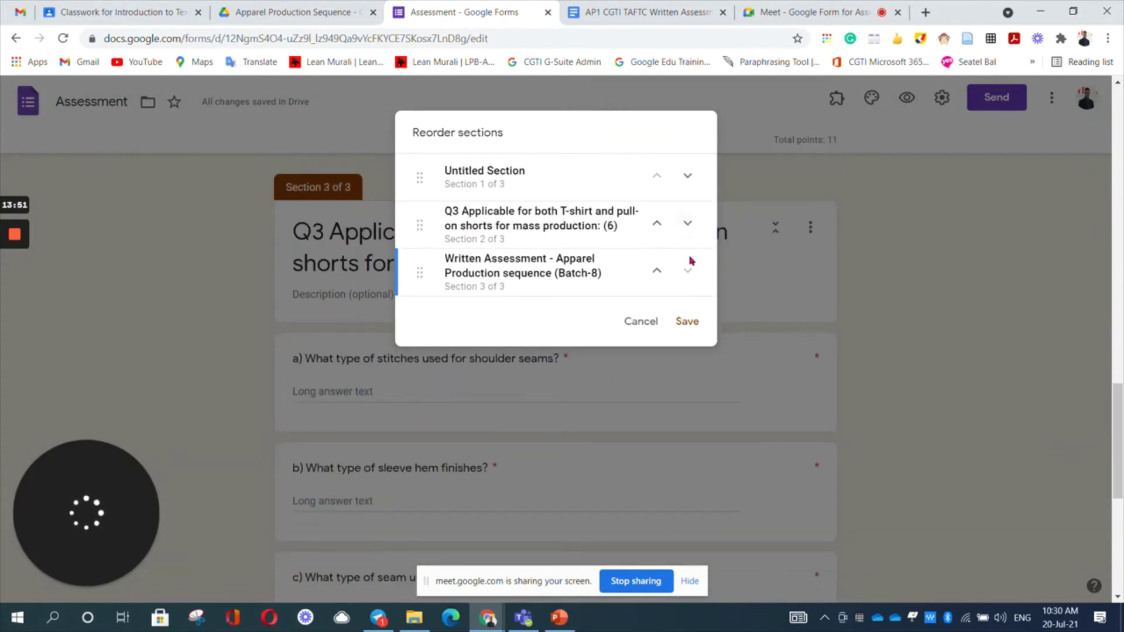
pyautogui.click(689, 331)
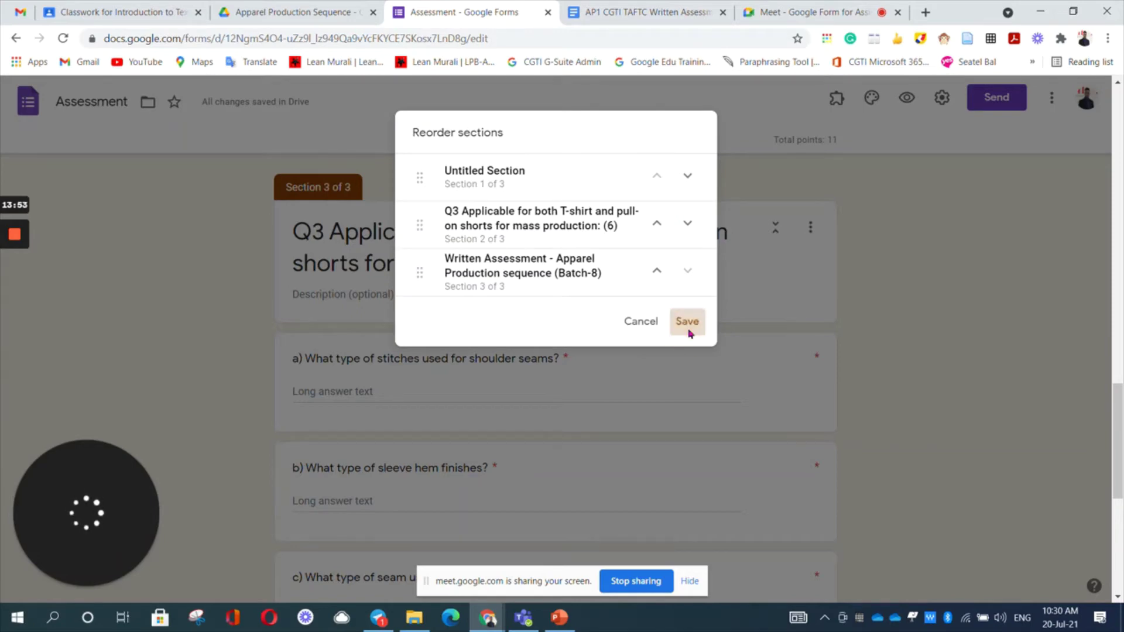
pyautogui.scroll(-15, 508, 457)
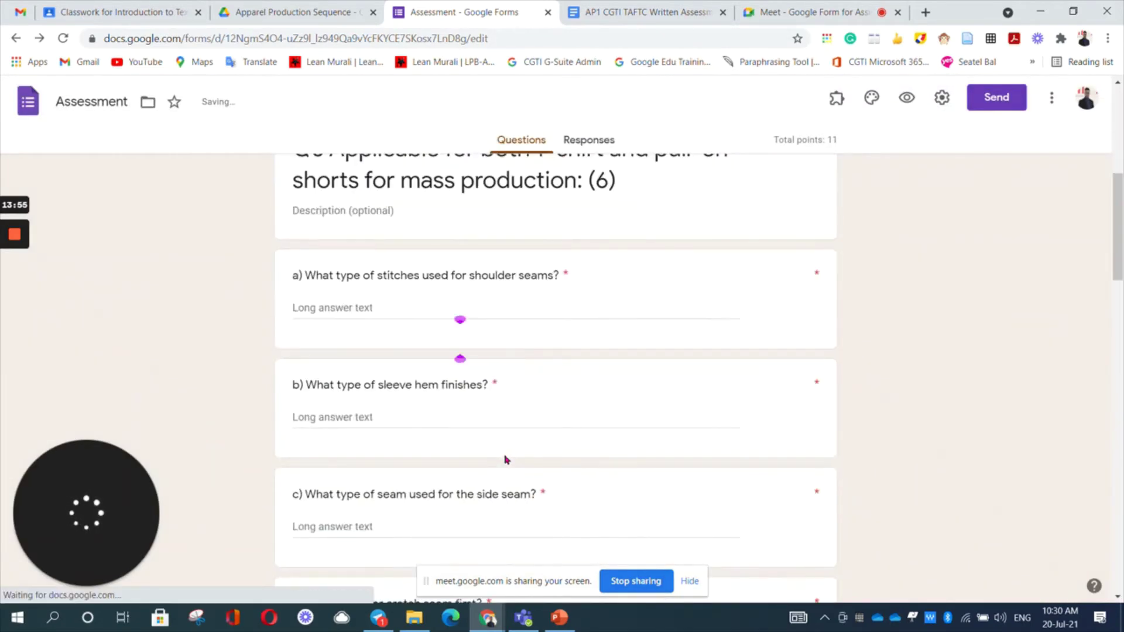
# Step: Undo the title edit so Q3 heads section 3 and section 2 stays an empty Untitled Section
pyautogui.scroll(-8, 507, 459)
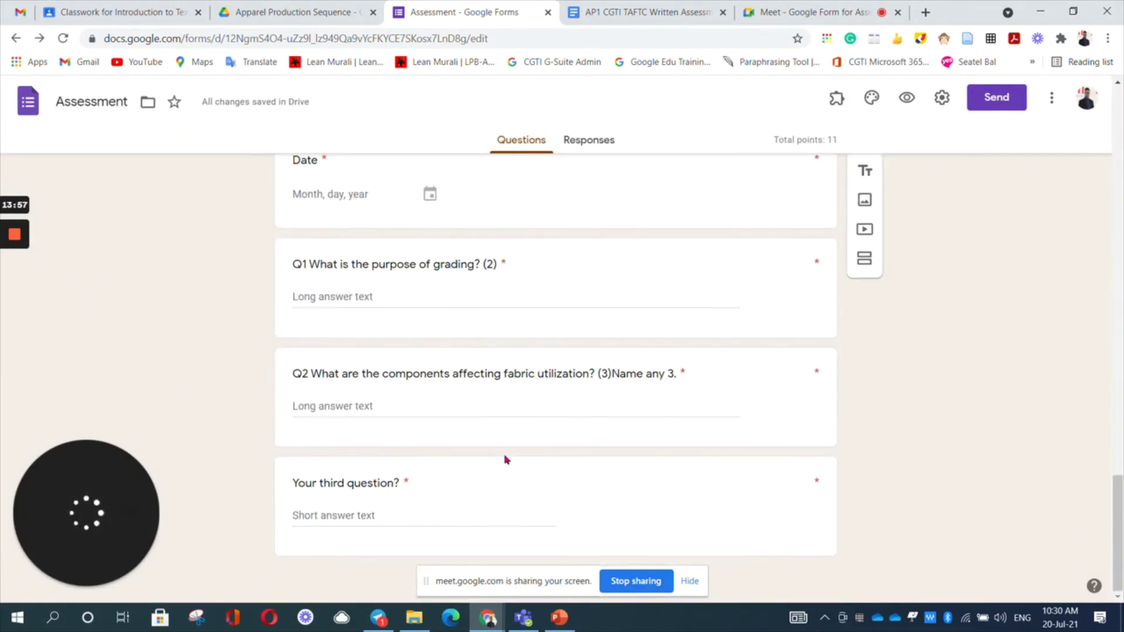
pyautogui.scroll(6, 507, 459)
pyautogui.scroll(8, 507, 460)
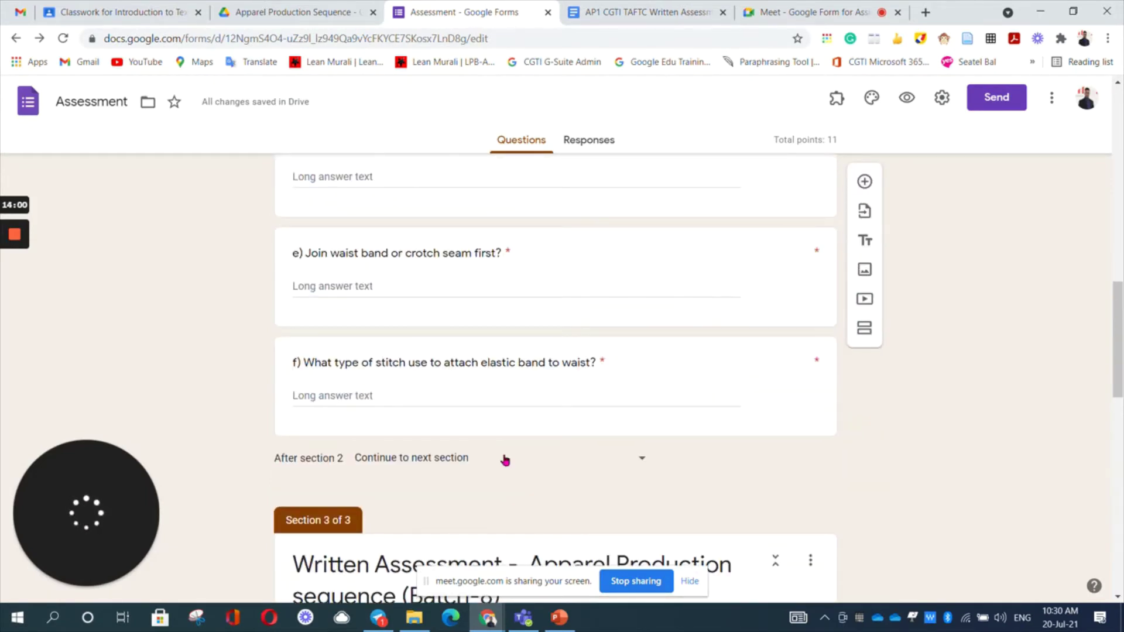
pyautogui.scroll(10, 505, 460)
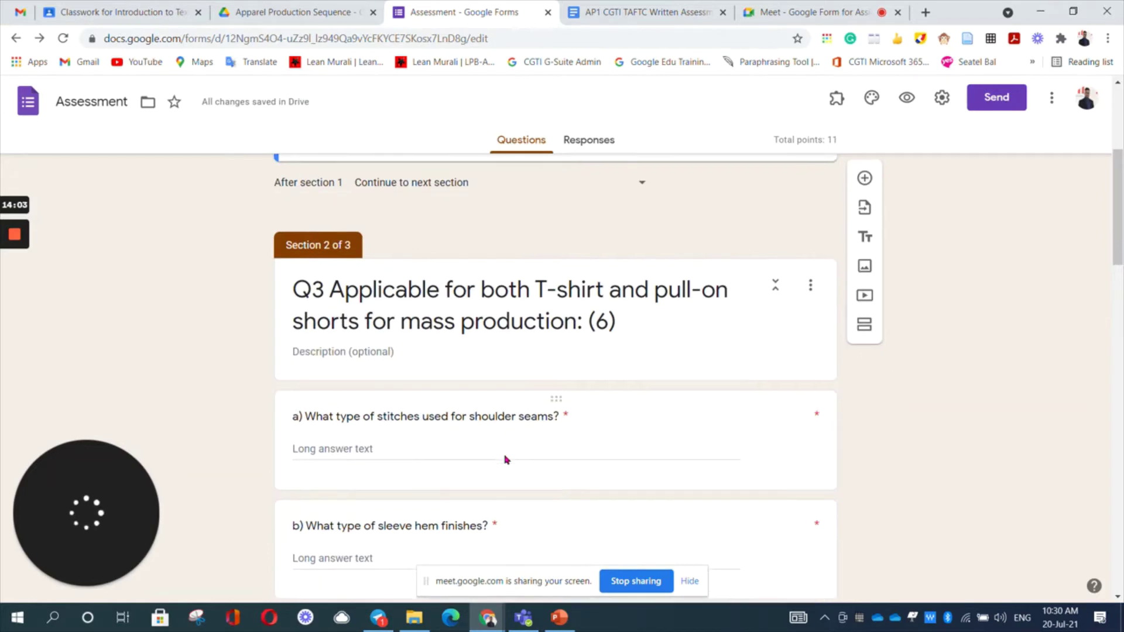
pyautogui.scroll(-13, 506, 459)
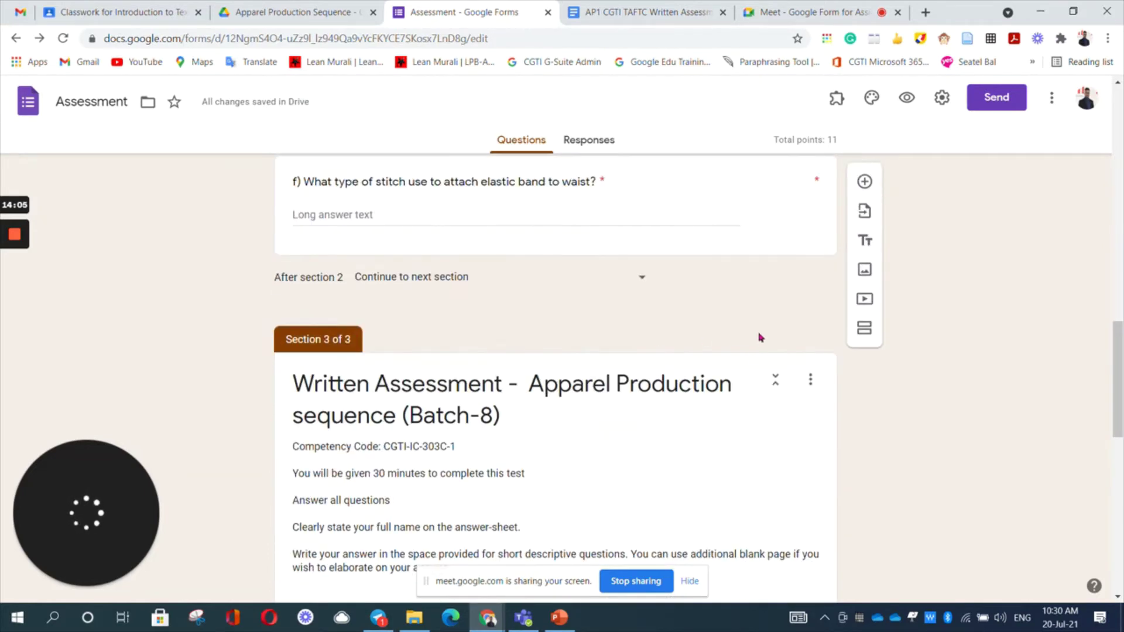
pyautogui.tripleClick(735, 370)
pyautogui.click(837, 304)
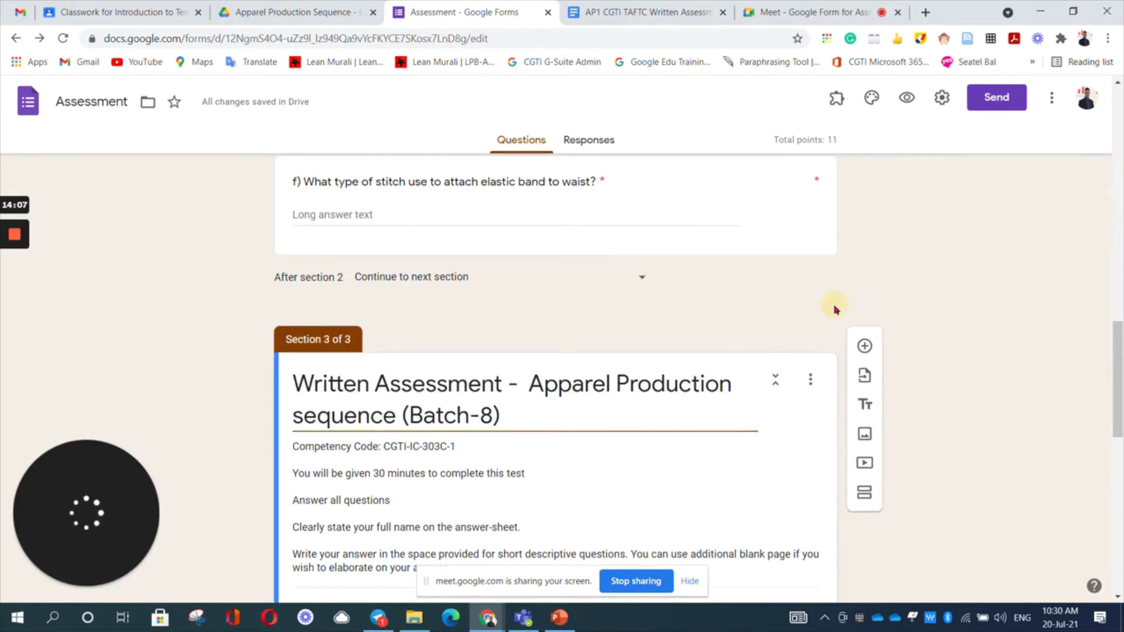
pyautogui.scroll(-11, 591, 471)
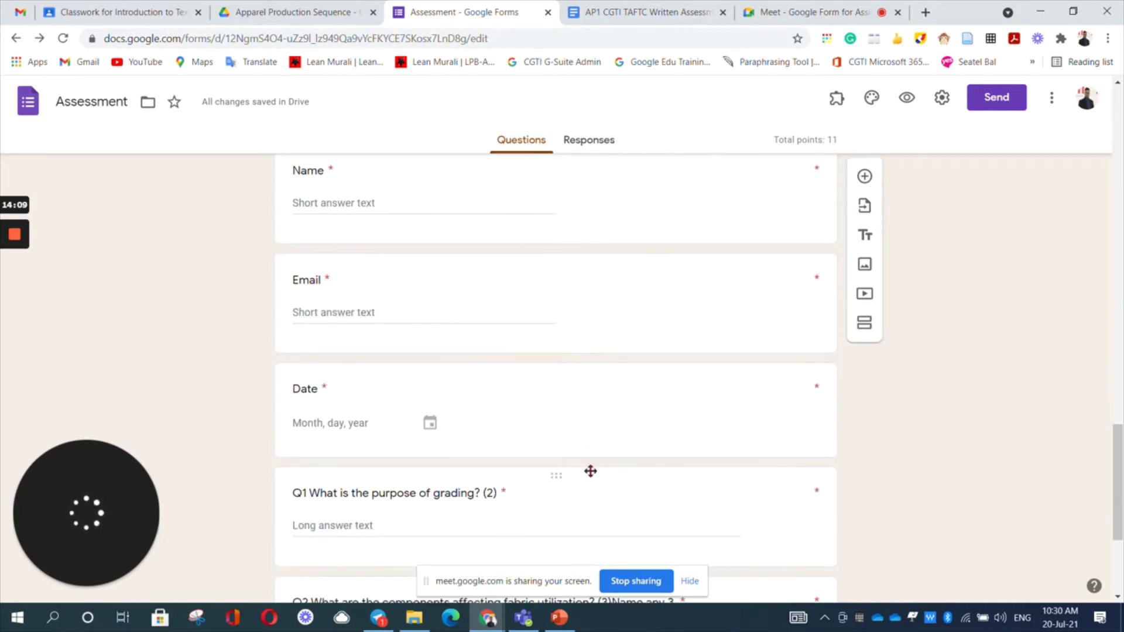
pyautogui.scroll(-1, 591, 474)
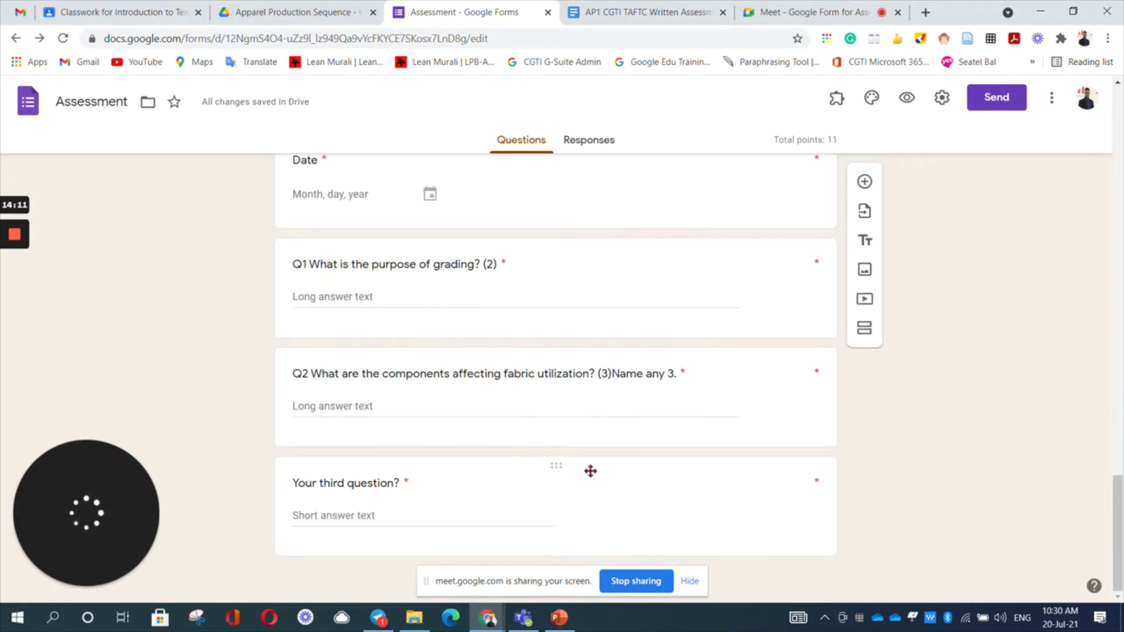
pyautogui.scroll(15, 590, 471)
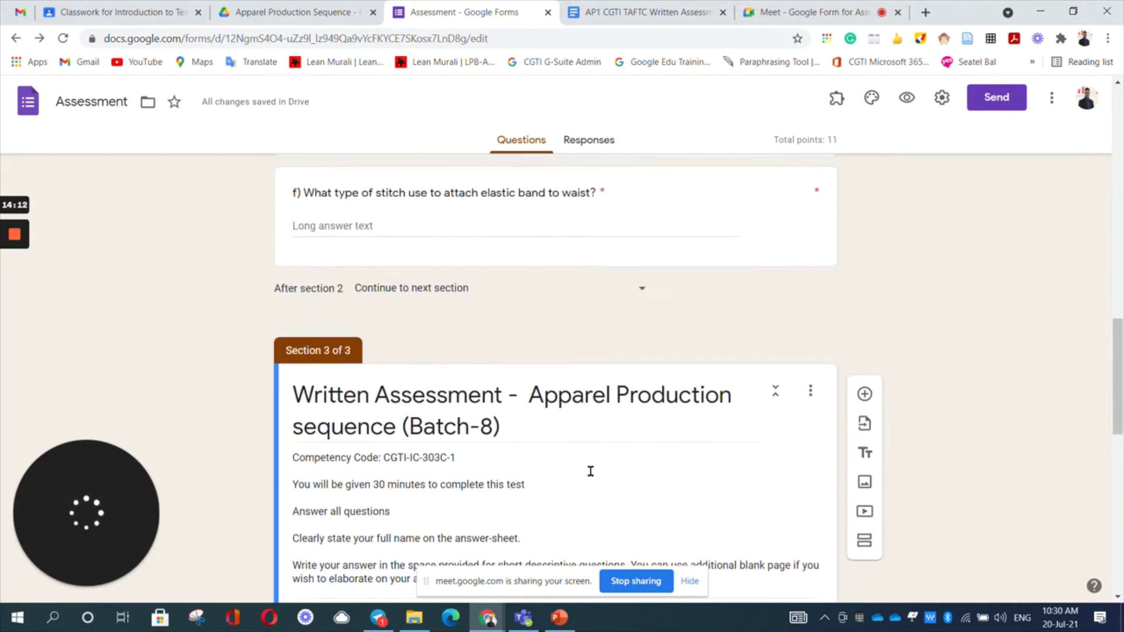
pyautogui.hotkey('ctrl', 'z')
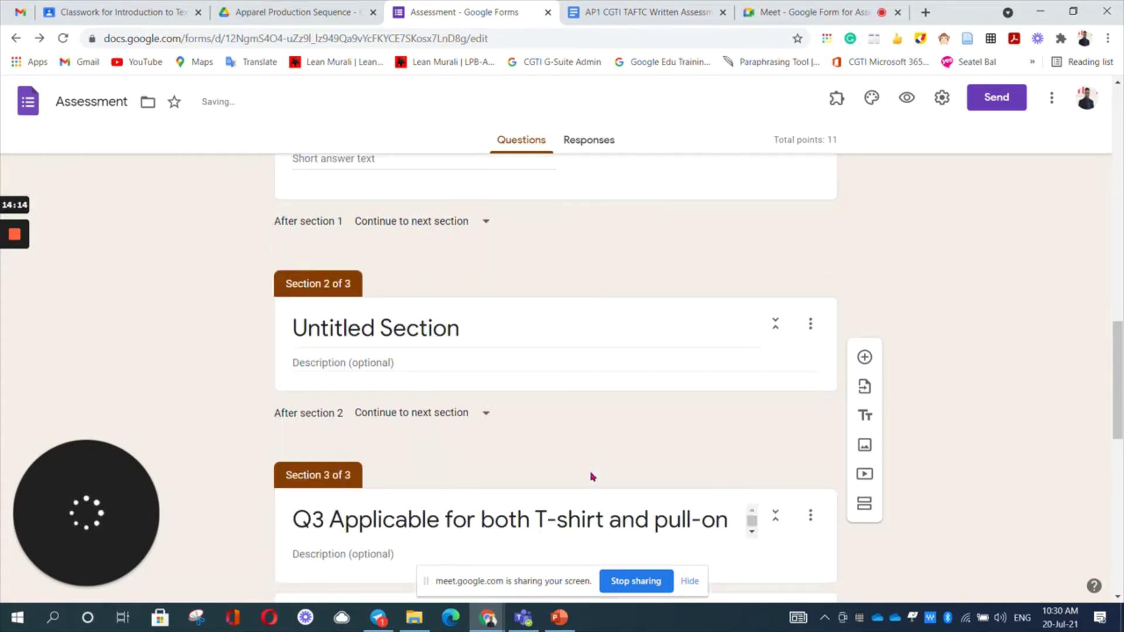
# Step: Collapse and delete the empty Untitled Section 2, leaving Q3 as section 2 of 2
pyautogui.click(777, 323)
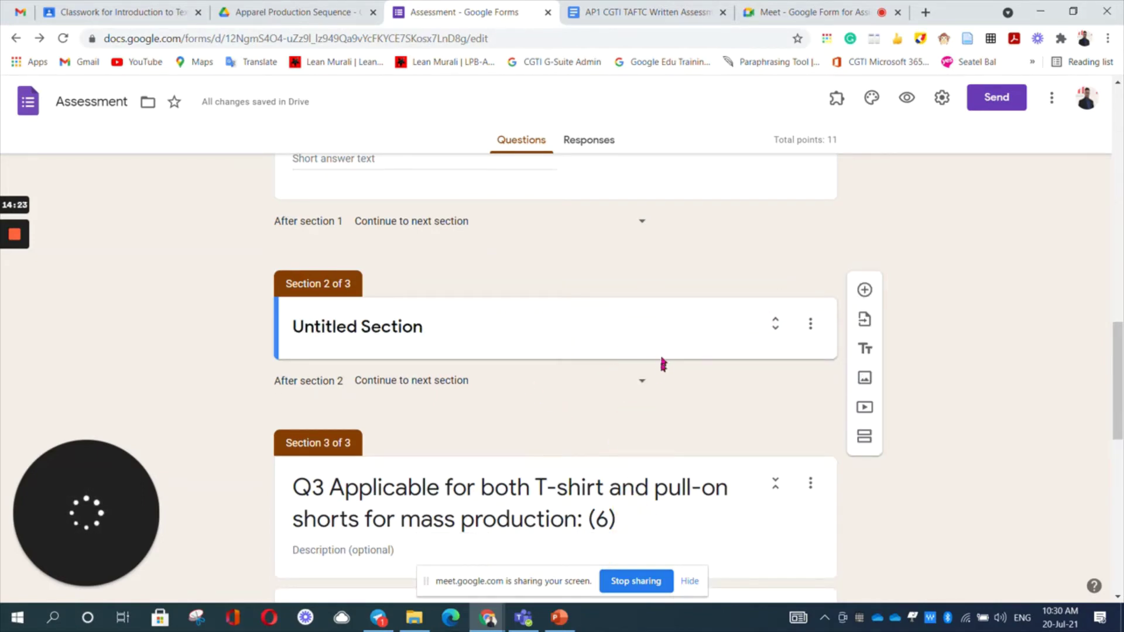
pyautogui.click(642, 385)
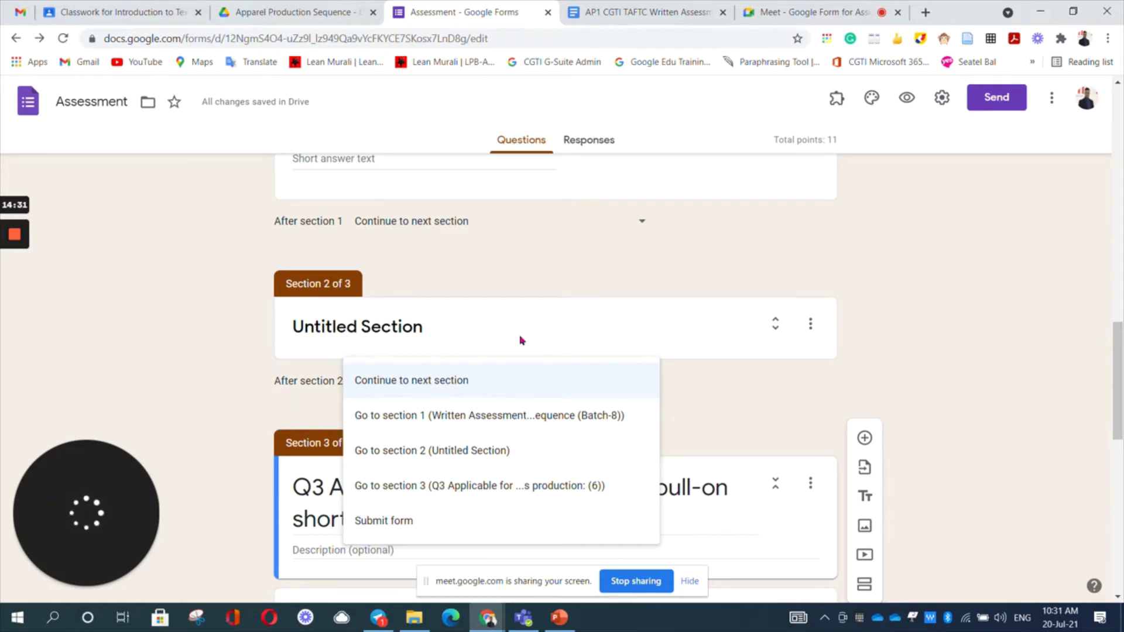
pyautogui.click(810, 323)
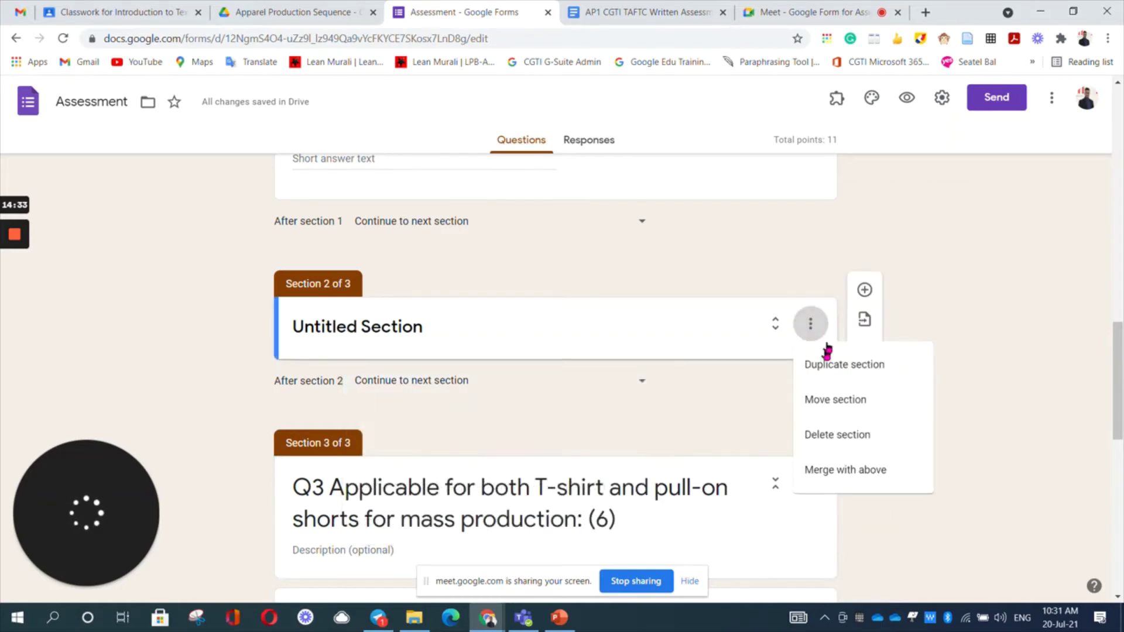
pyautogui.click(852, 436)
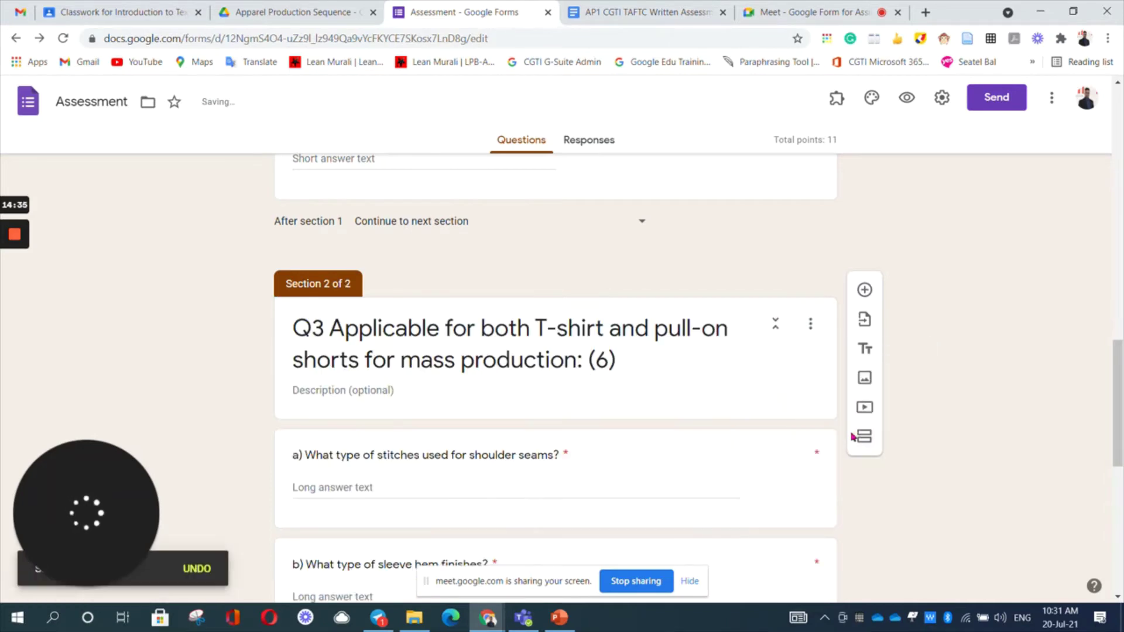
pyautogui.scroll(-9, 537, 398)
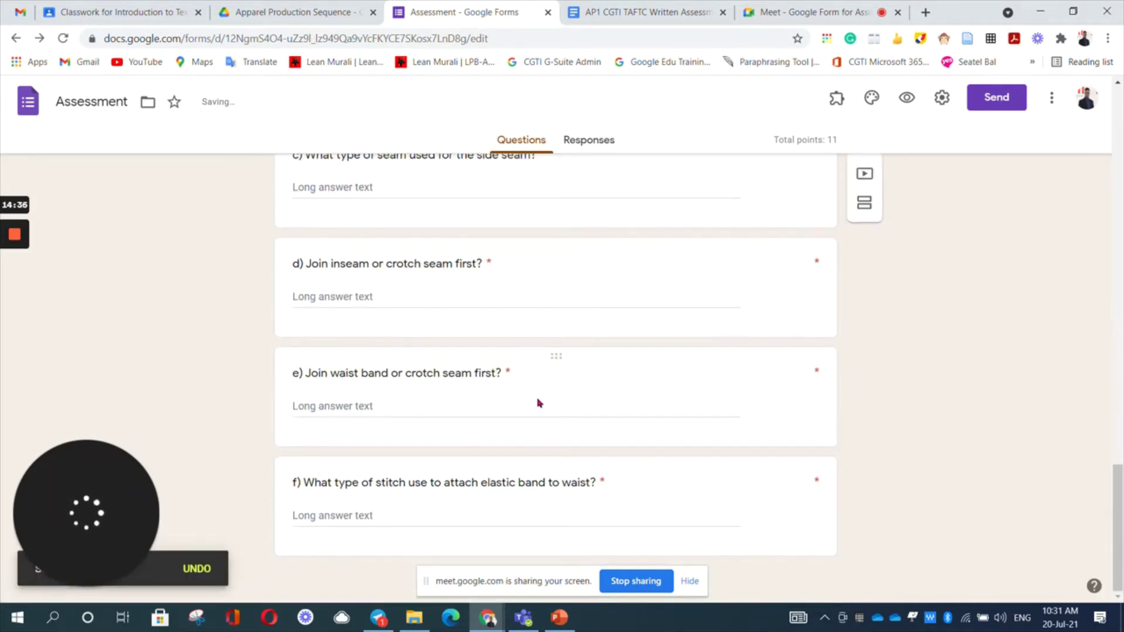
# Step: Add a section after question f titled 'Drafting procedures of basic pattern blocks'
pyautogui.click(432, 544)
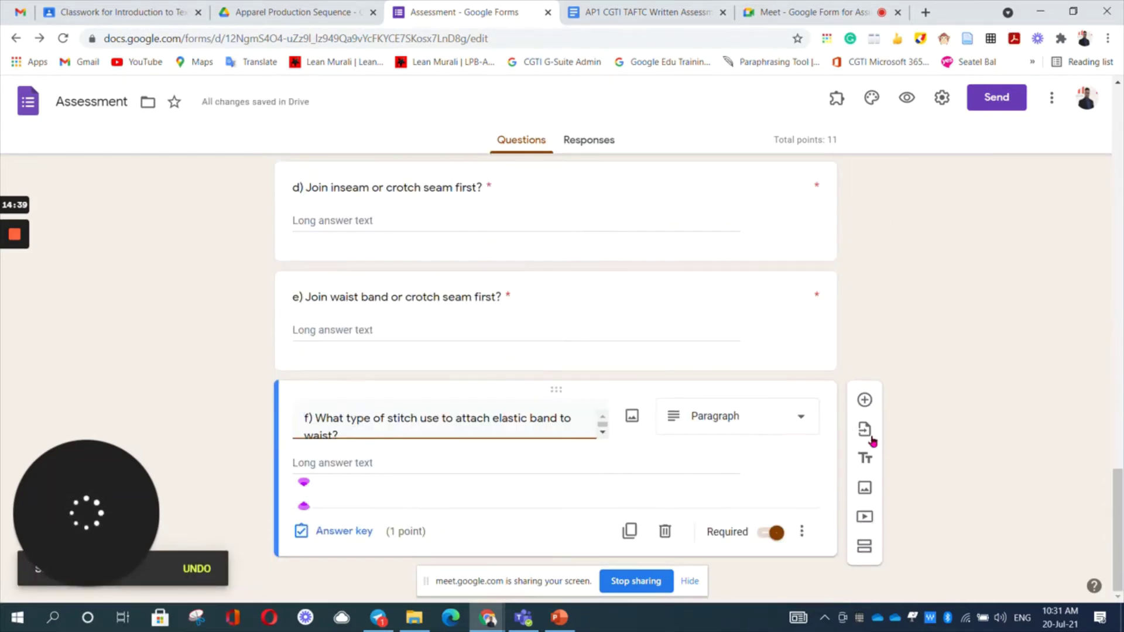
pyautogui.click(867, 546)
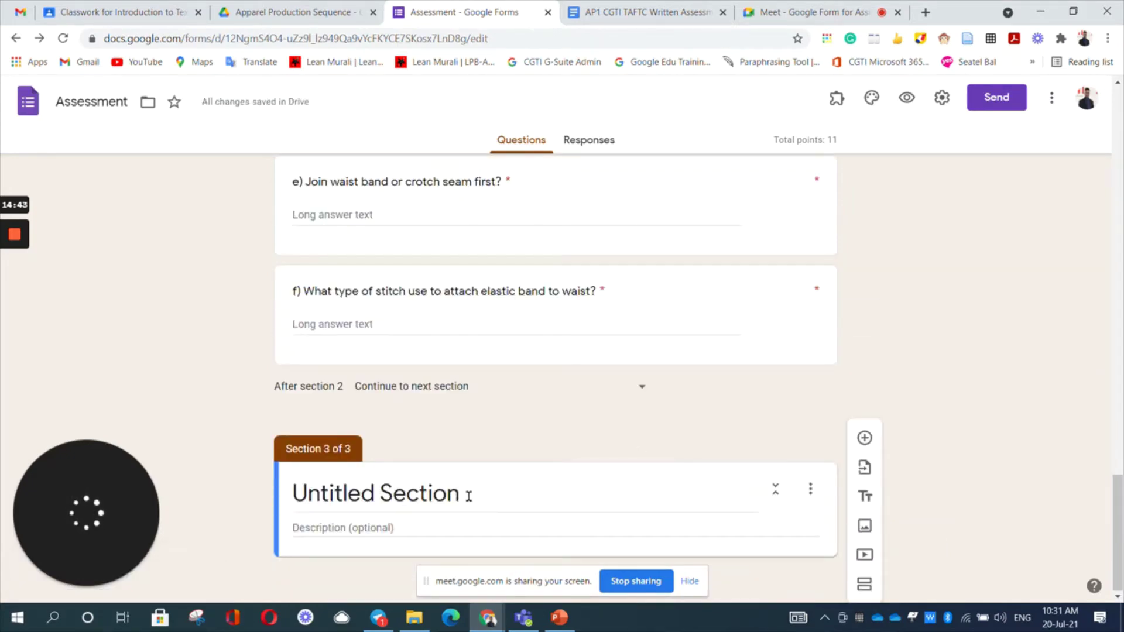
pyautogui.click(468, 496)
pyautogui.write('Drafting procedures of basic pattern blocks')
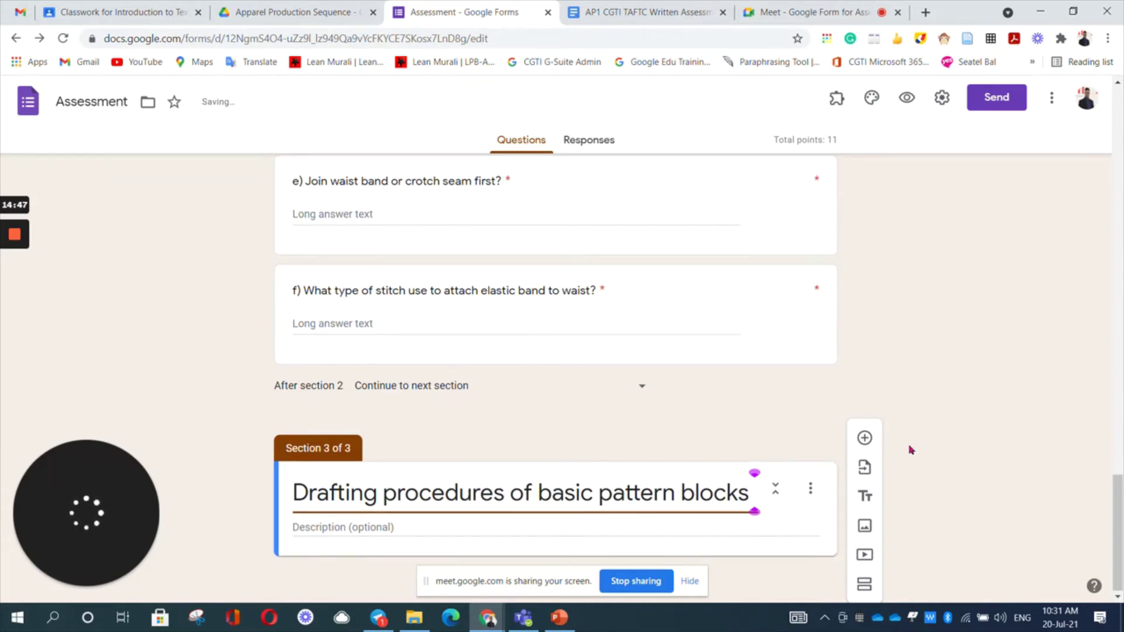
pyautogui.click(931, 374)
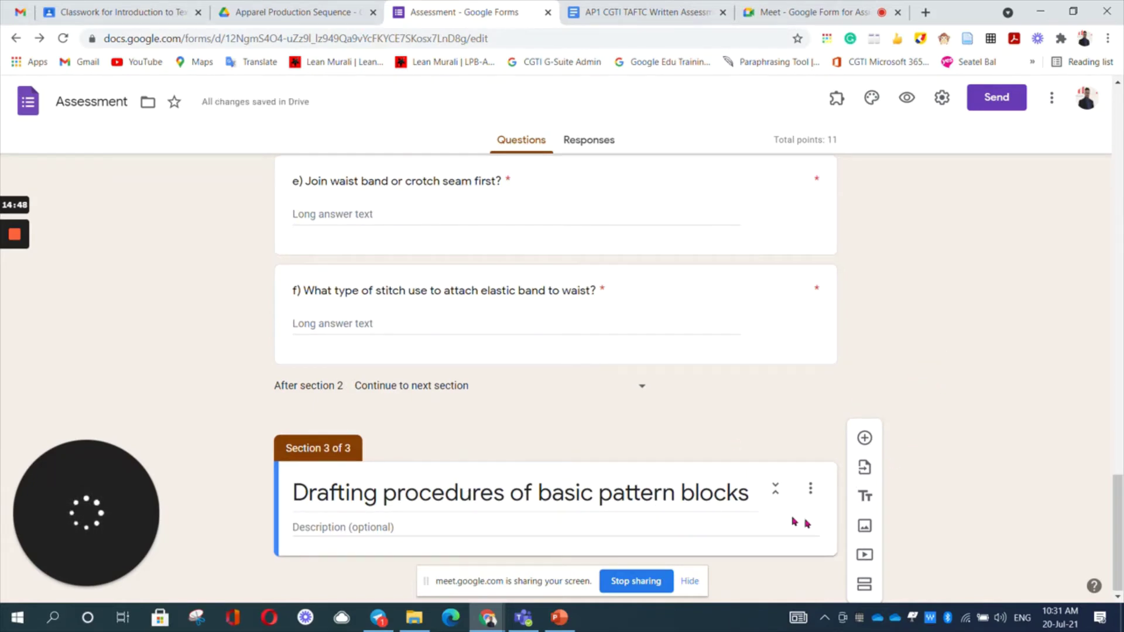
# Step: Add a blank question to section 3 and copy the Q4 question and its items from the document
pyautogui.click(865, 438)
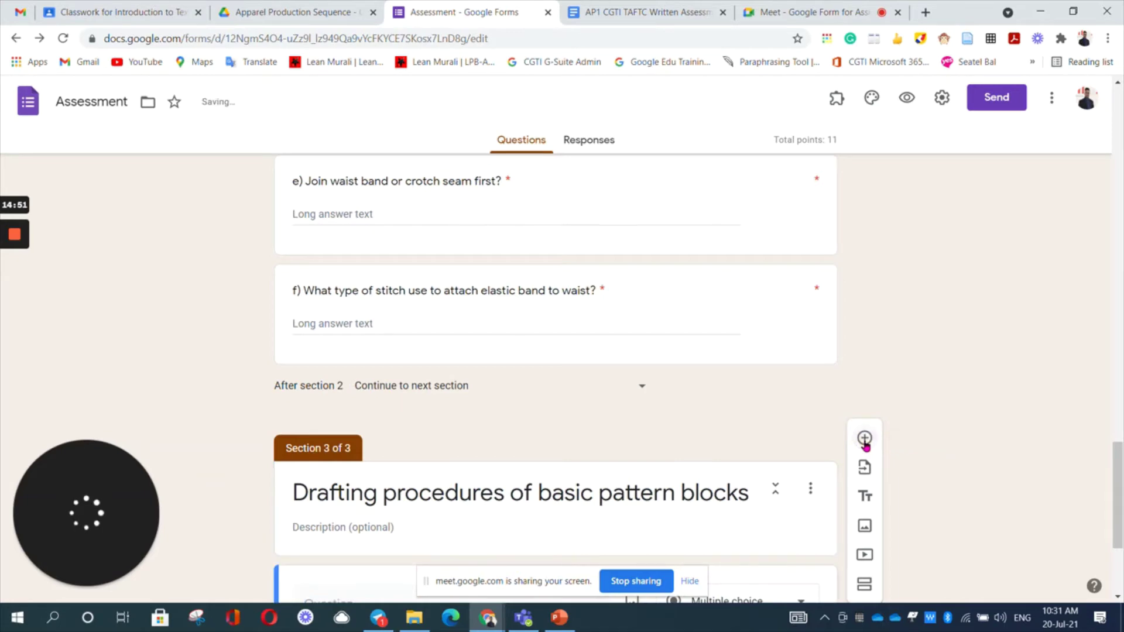
pyautogui.click(620, 12)
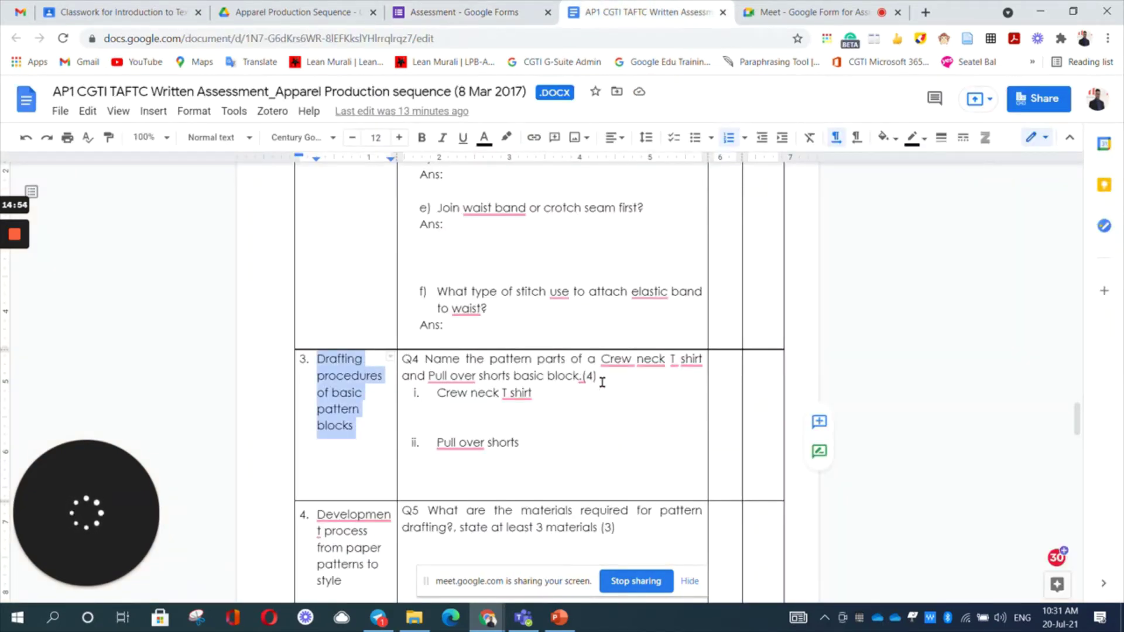
pyautogui.moveTo(538, 448); pyautogui.dragTo(523, 377)
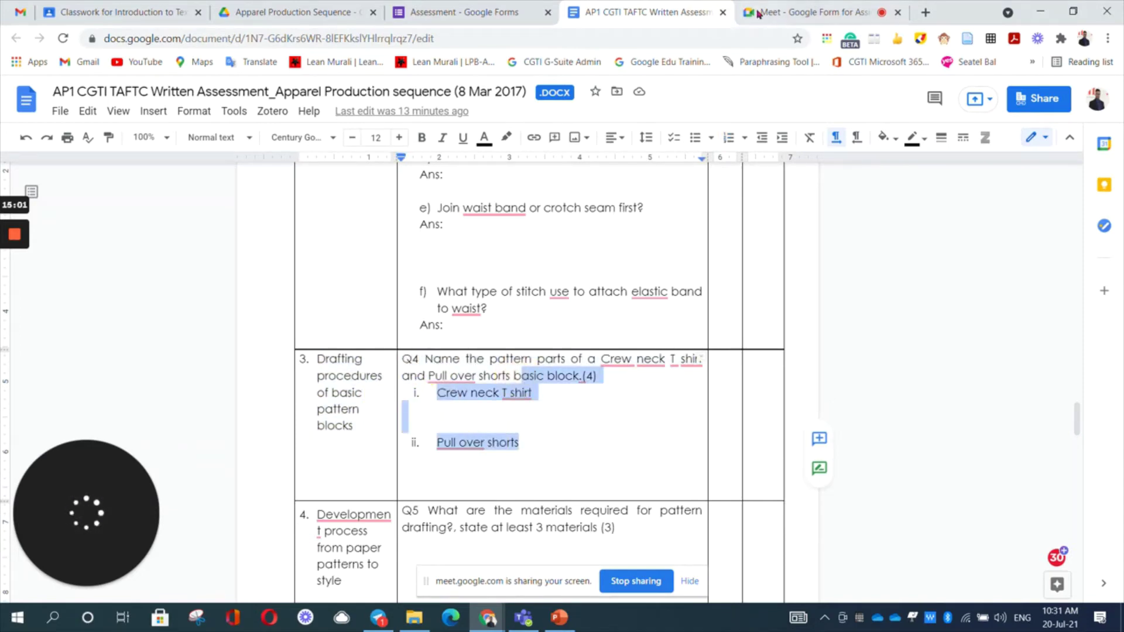
pyautogui.click(462, 12)
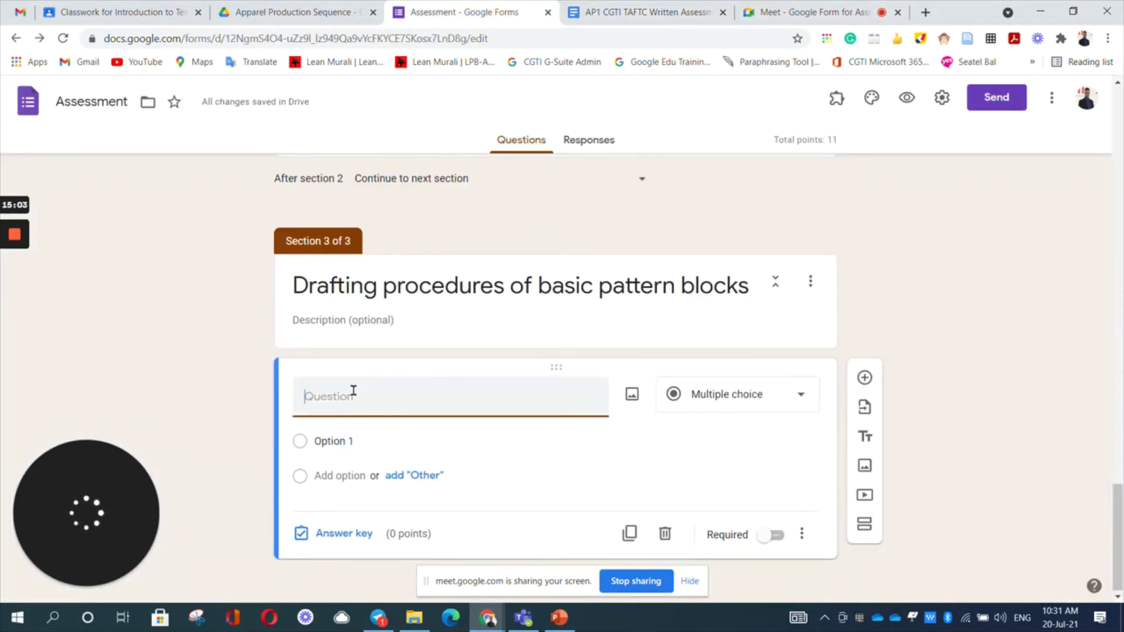
# Step: Paste the Q4 text and correct it to 'Basic block.(4) Crew neck T- shirt & Pull over shorts'
pyautogui.write('asic block.(4)Crew neck T shirtPull over shorts')
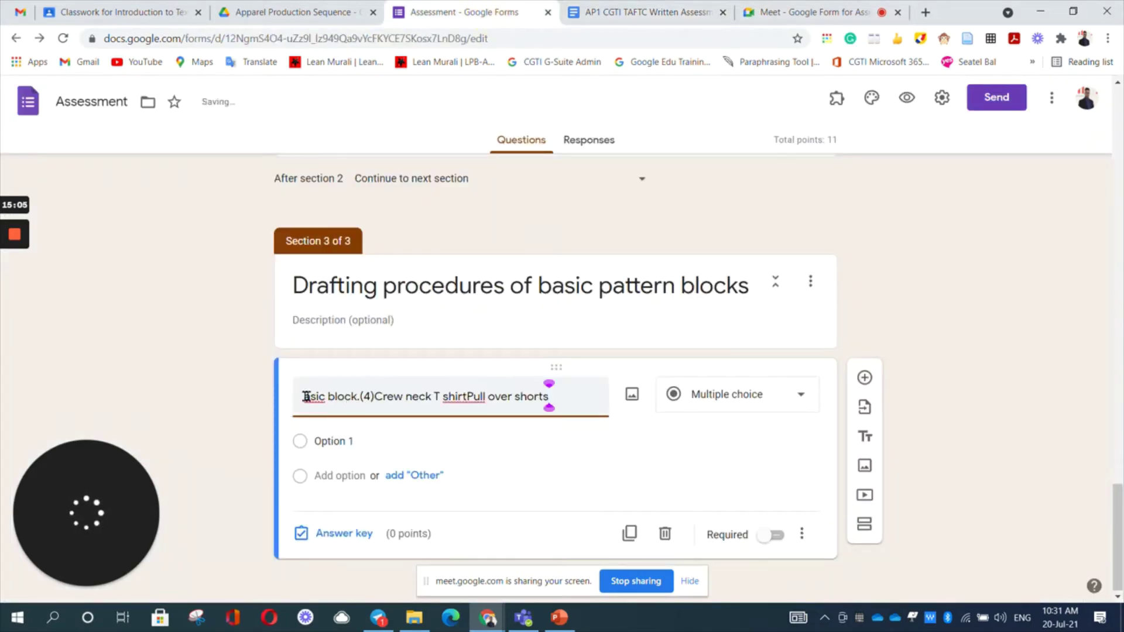
pyautogui.click(302, 397)
pyautogui.write('B')
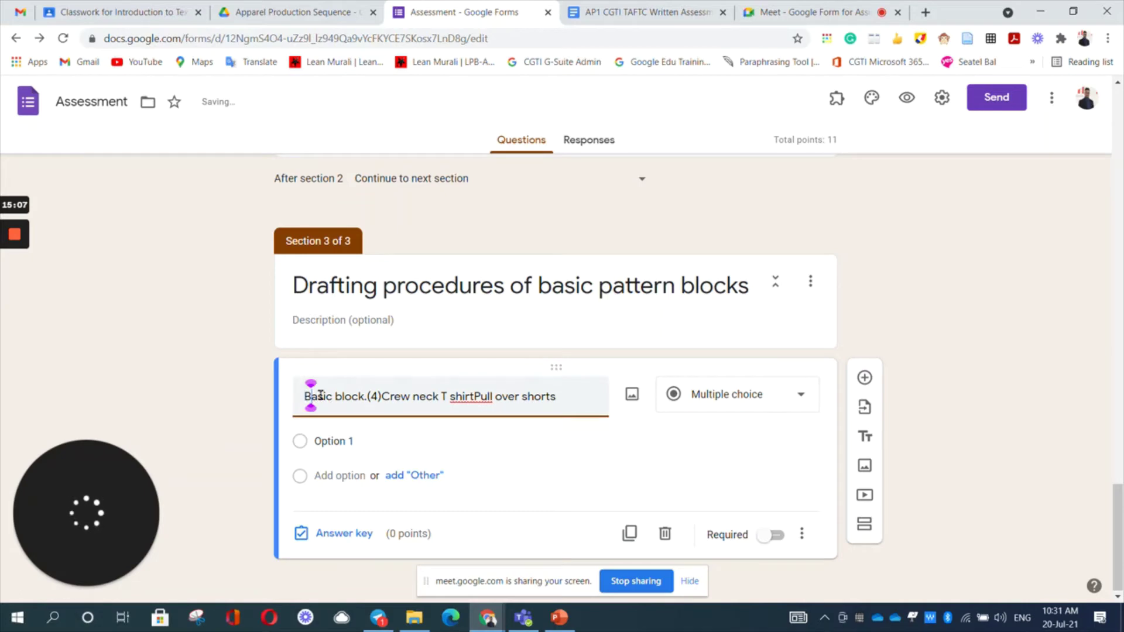
pyautogui.click(382, 397)
pyautogui.write(')')
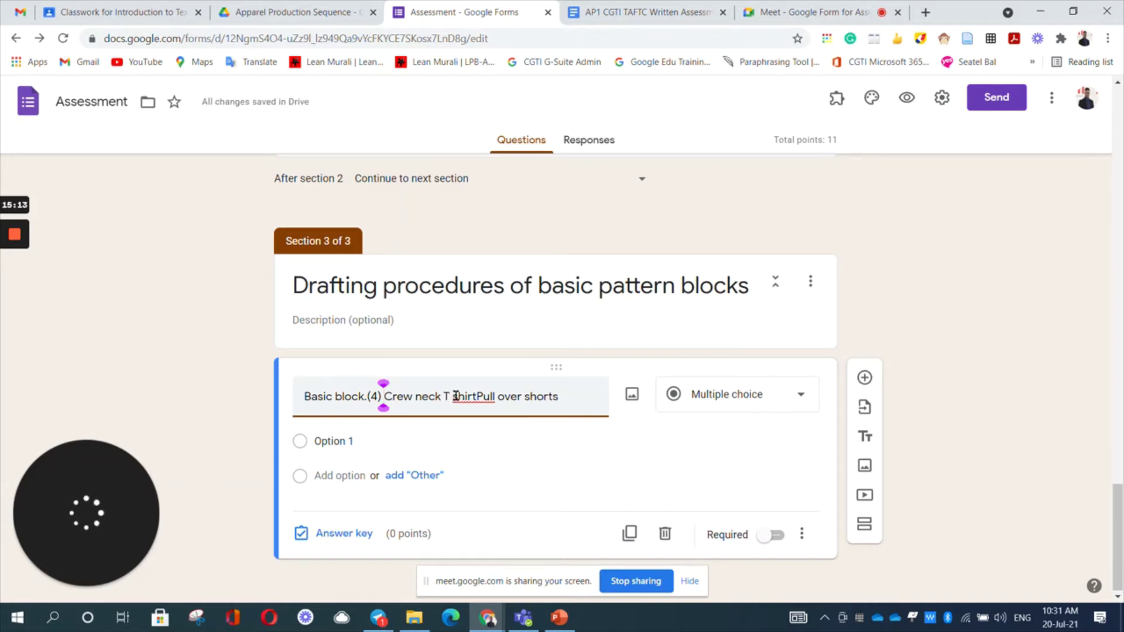
pyautogui.click(451, 396)
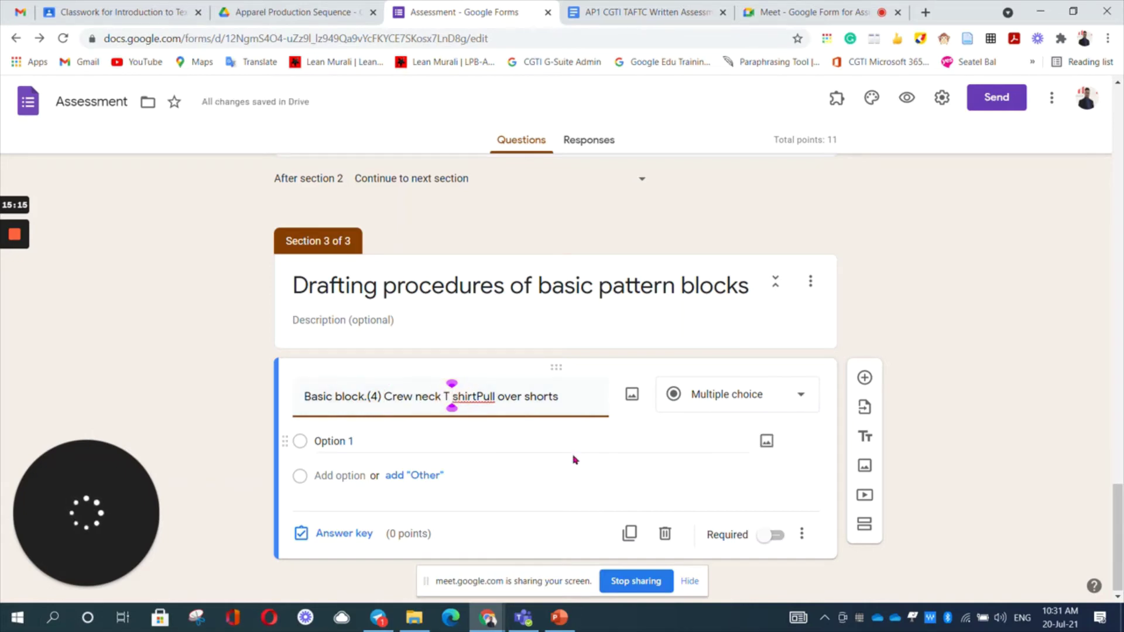
pyautogui.write('&')
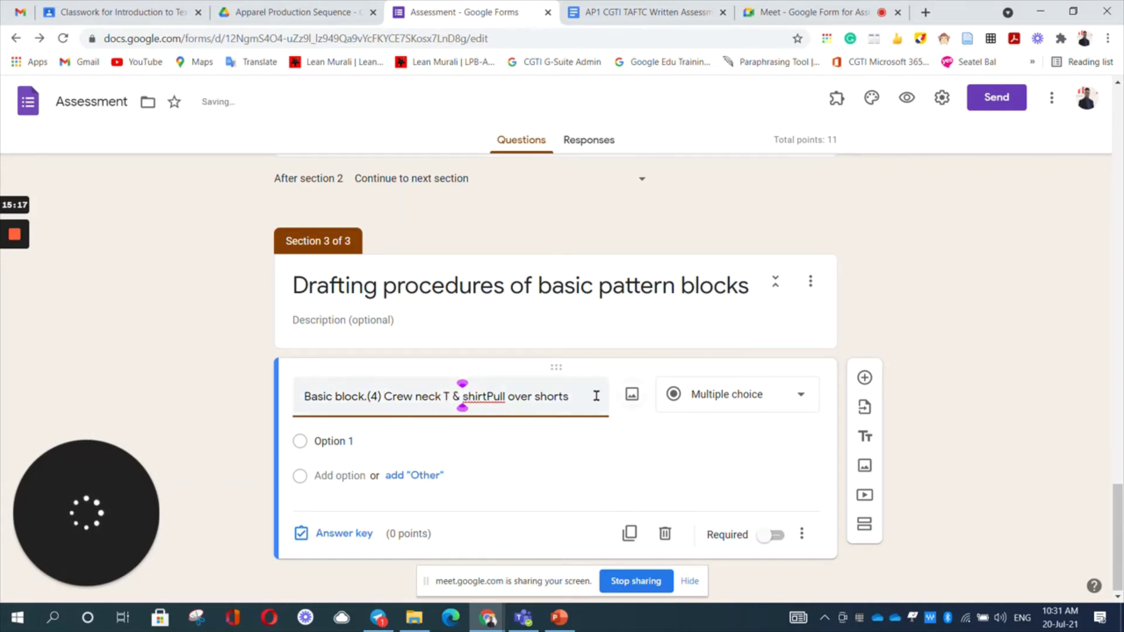
pyautogui.click(588, 396)
pyautogui.click(487, 397)
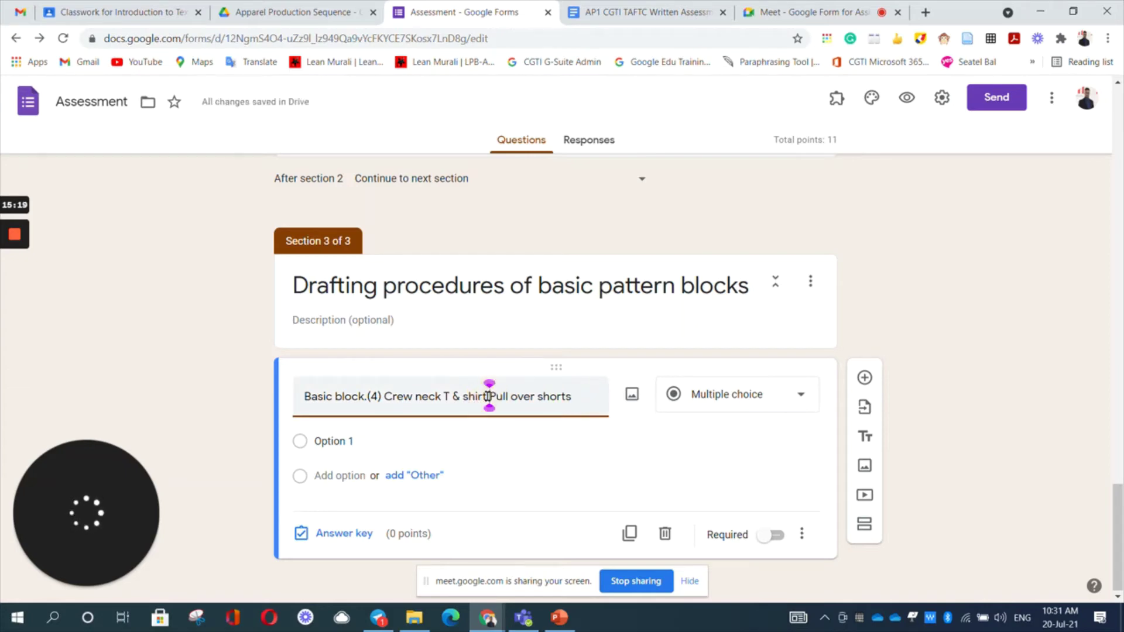
pyautogui.click(461, 396)
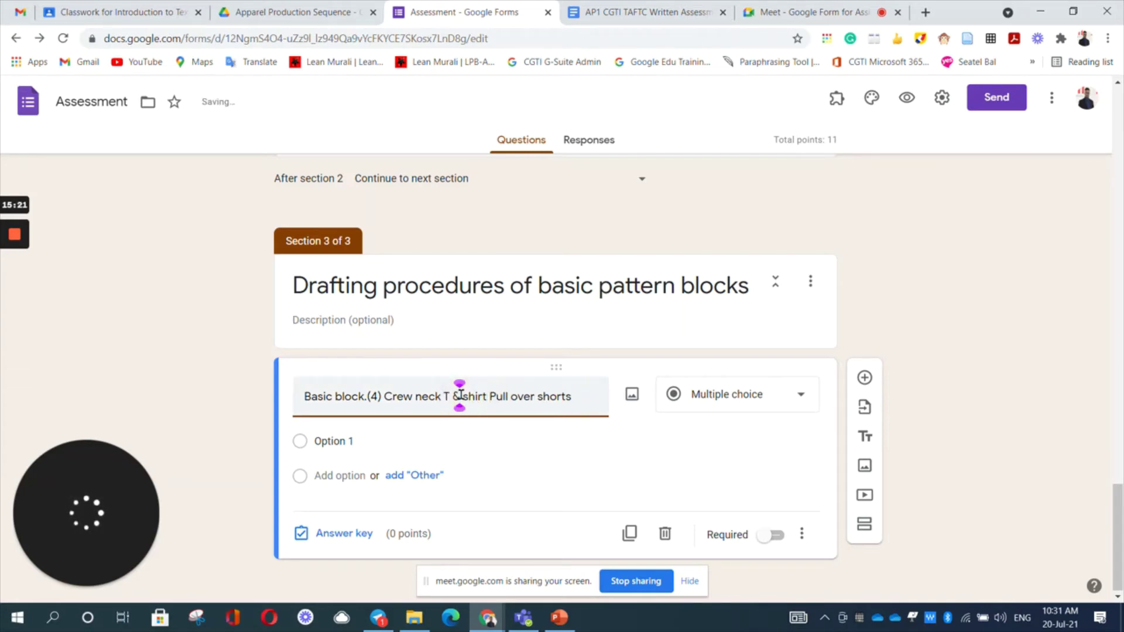
pyautogui.press('BackSpace')
pyautogui.press('BackSpace')
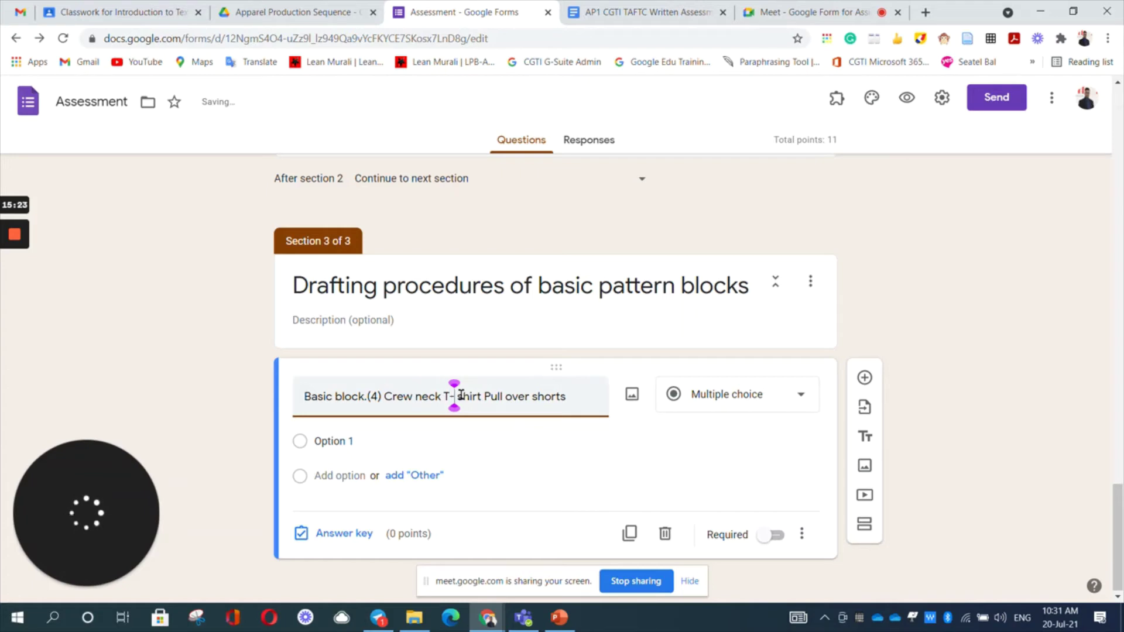
pyautogui.write('-')
pyautogui.click(484, 396)
pyautogui.write('&')
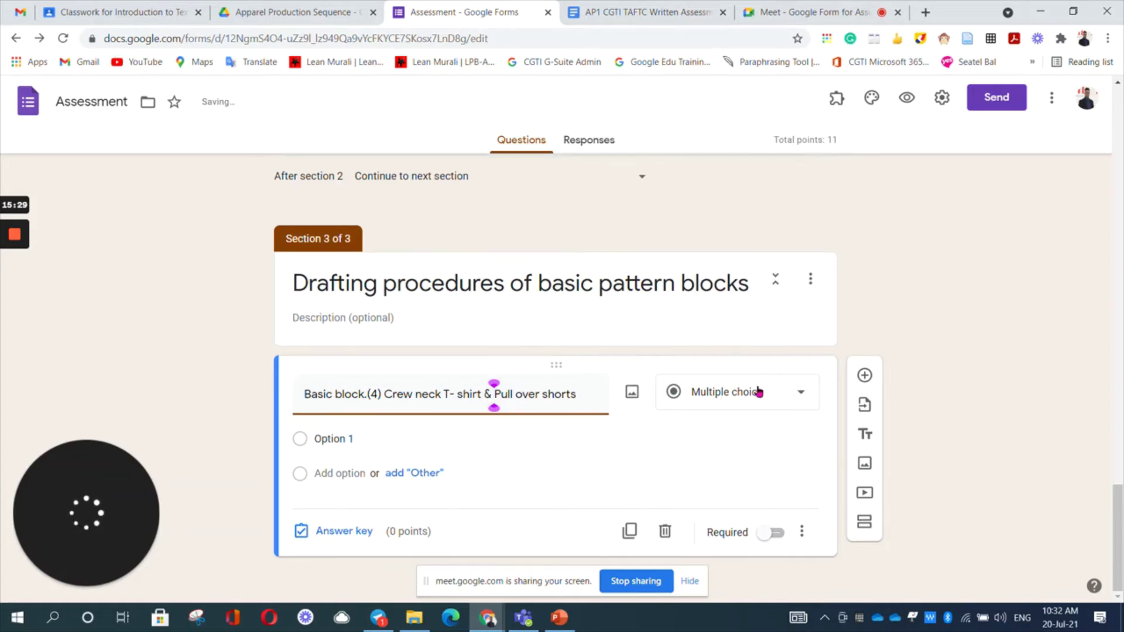
# Step: Make the question a Paragraph type worth 4 points
pyautogui.click(786, 397)
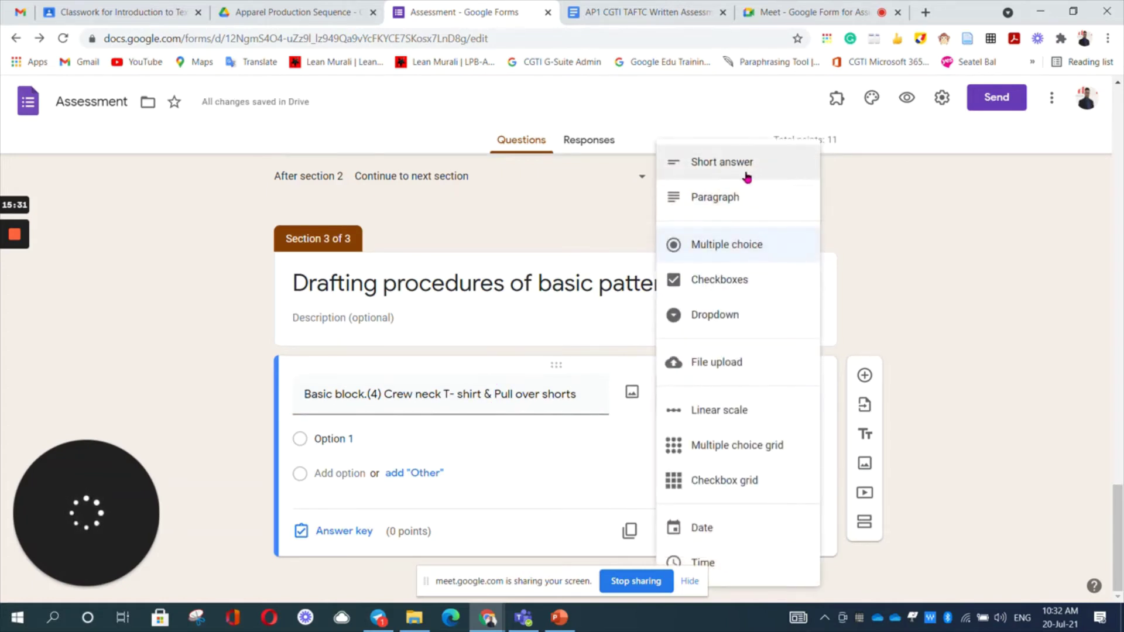
pyautogui.click(730, 197)
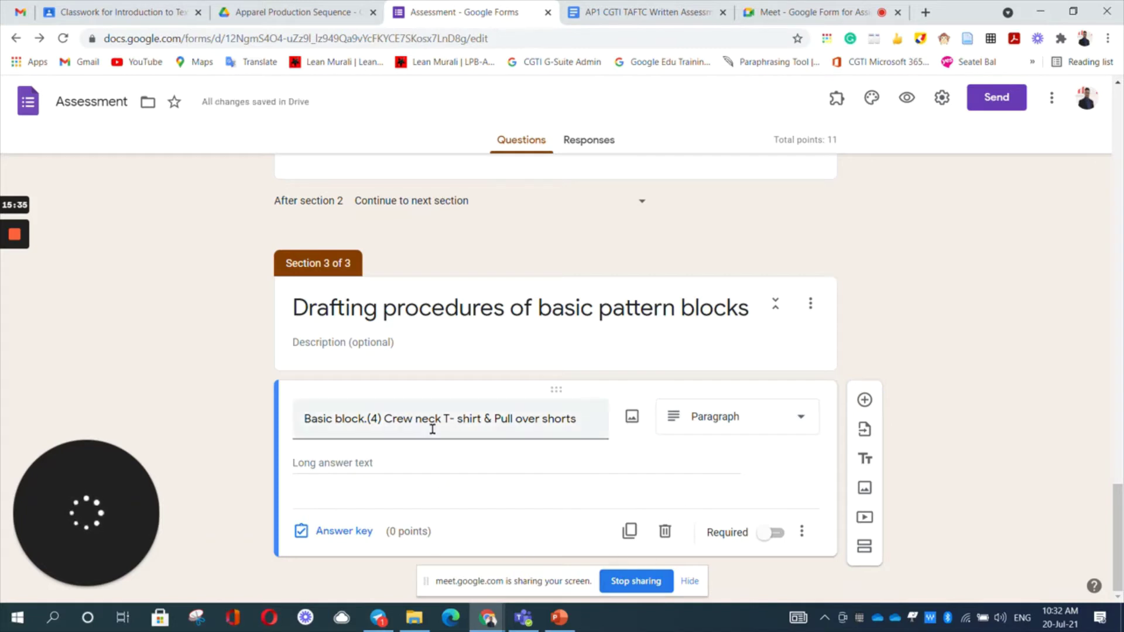
pyautogui.click(407, 529)
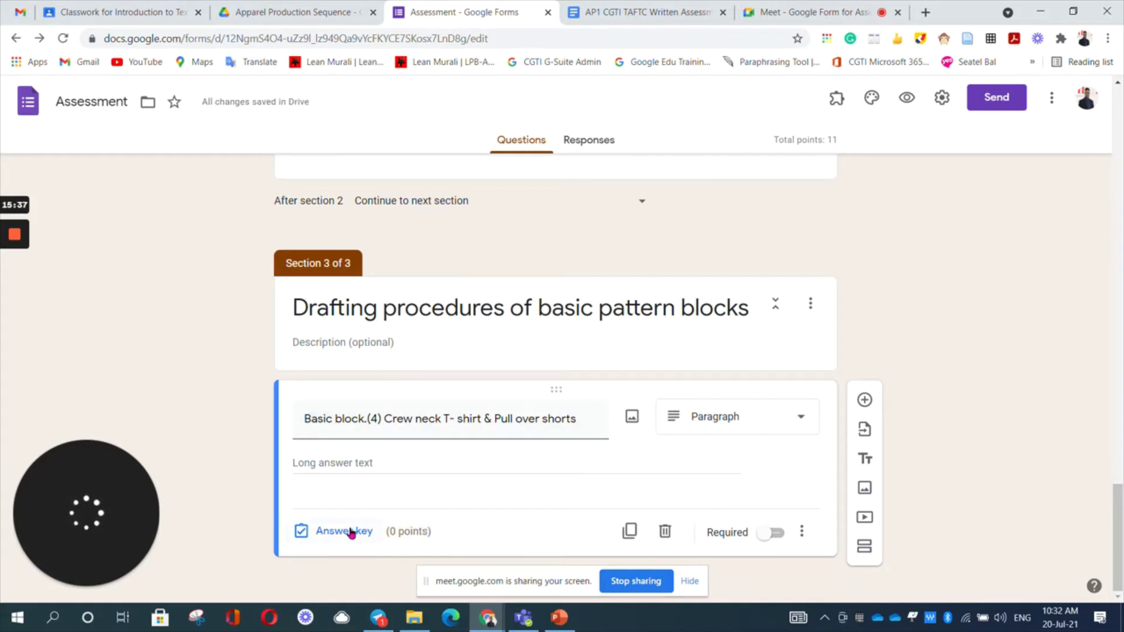
pyautogui.click(777, 457)
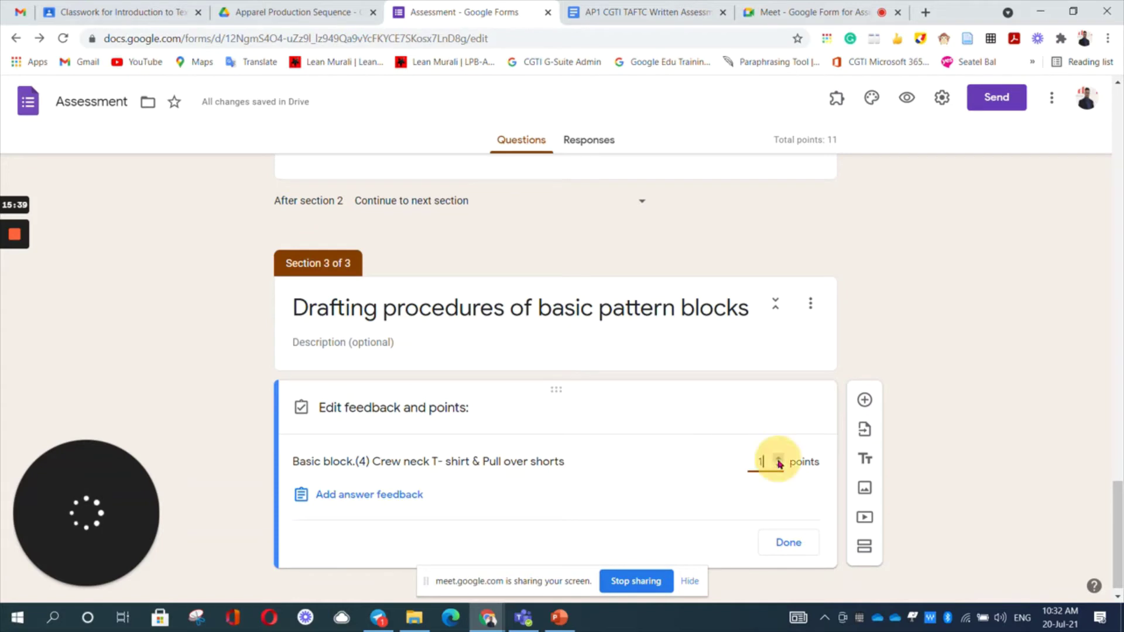
pyautogui.click(777, 457)
pyautogui.click(777, 457)
pyautogui.click(777, 457)
pyautogui.click(792, 541)
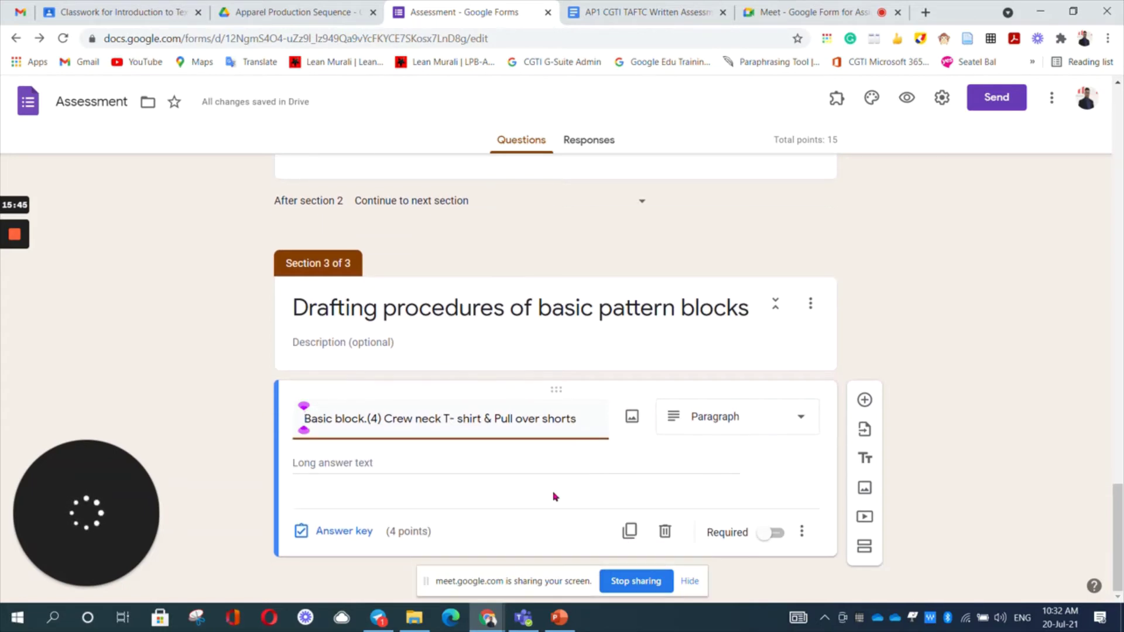
# Step: Duplicate question 4 and paste the Q5 pattern-drafting materials text as its title, removing the leading Q
pyautogui.click(647, 12)
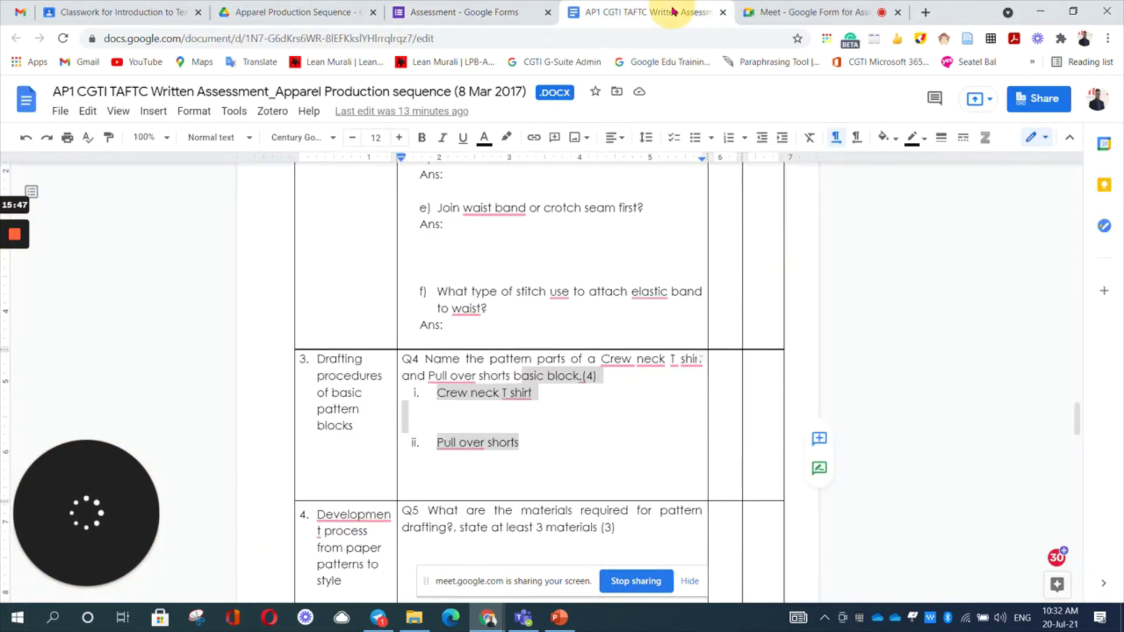
pyautogui.moveTo(638, 333); pyautogui.dragTo(392, 316)
pyautogui.hotkey('ctrl', 'c')
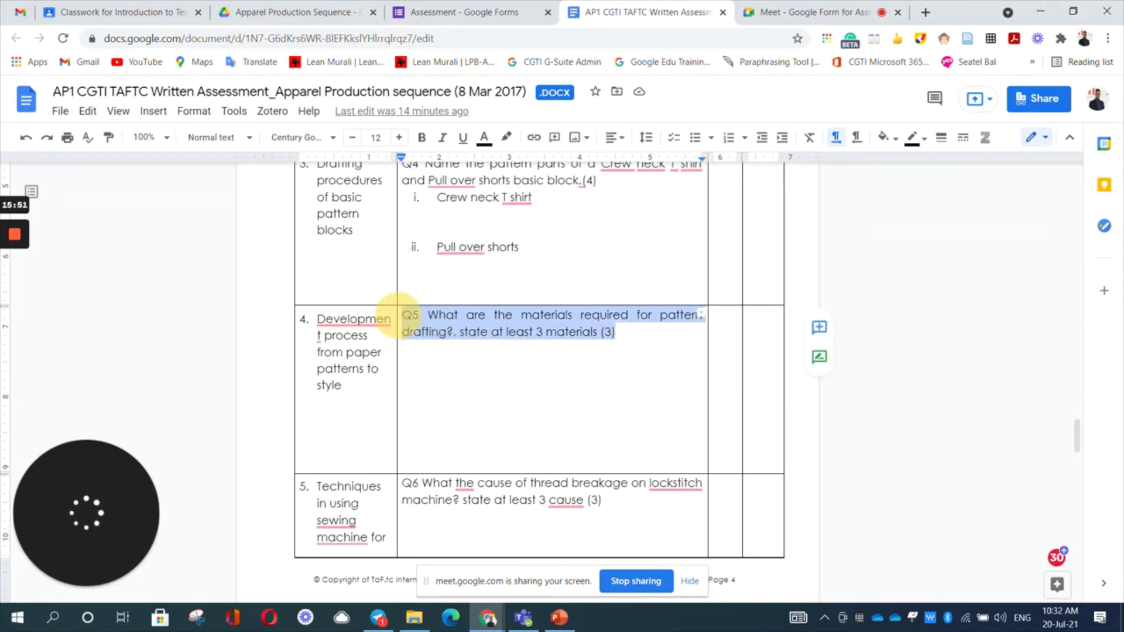
pyautogui.click(477, 11)
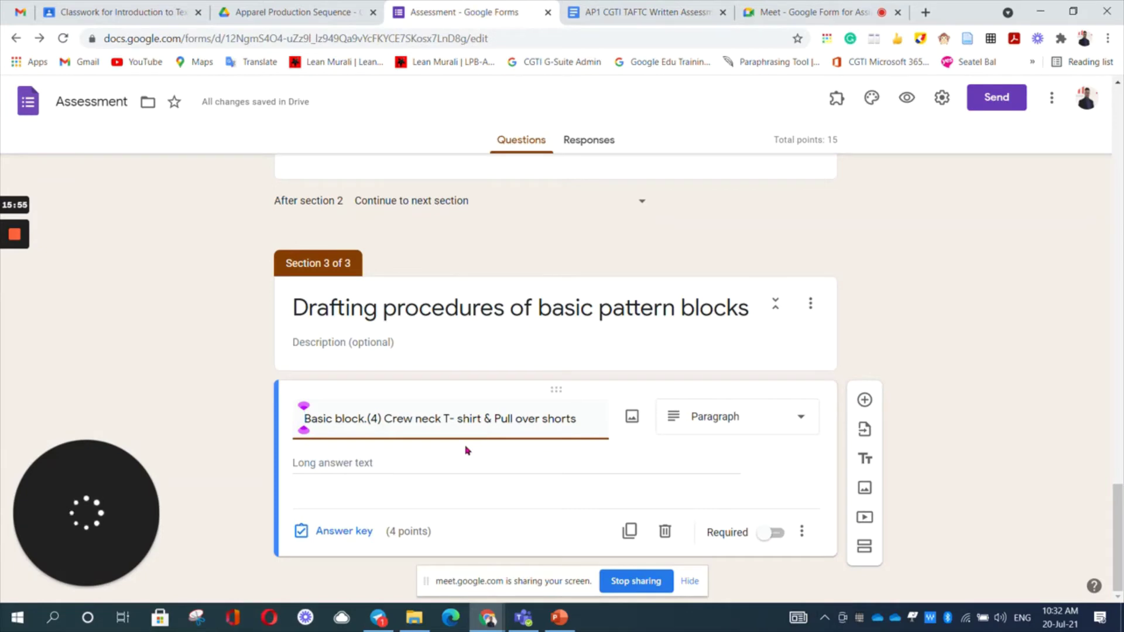
pyautogui.write('4.')
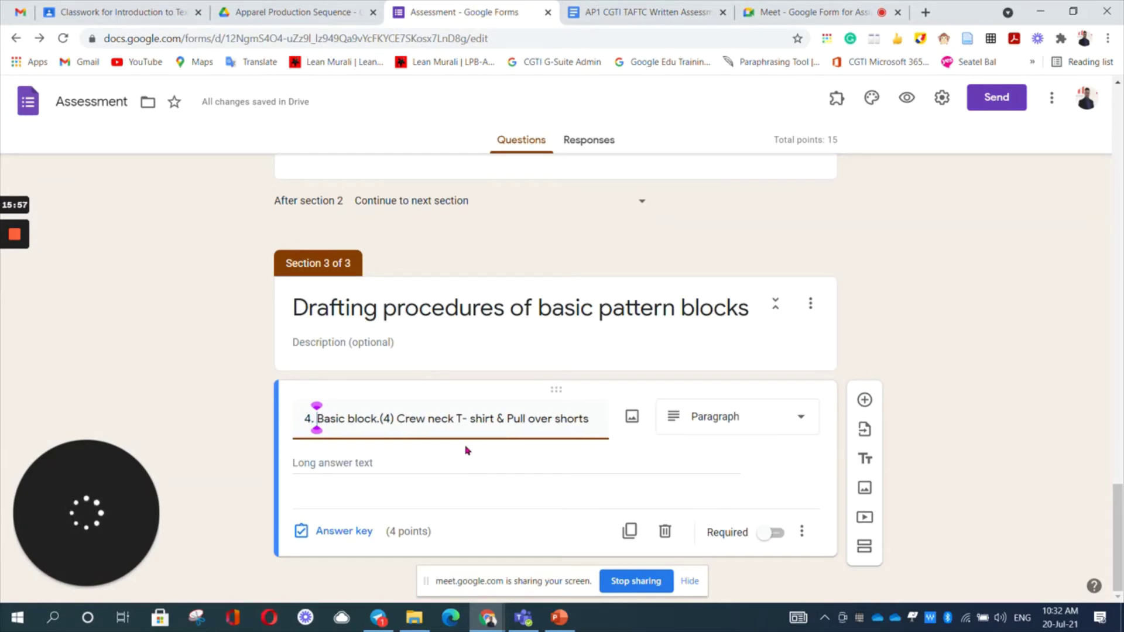
pyautogui.click(630, 531)
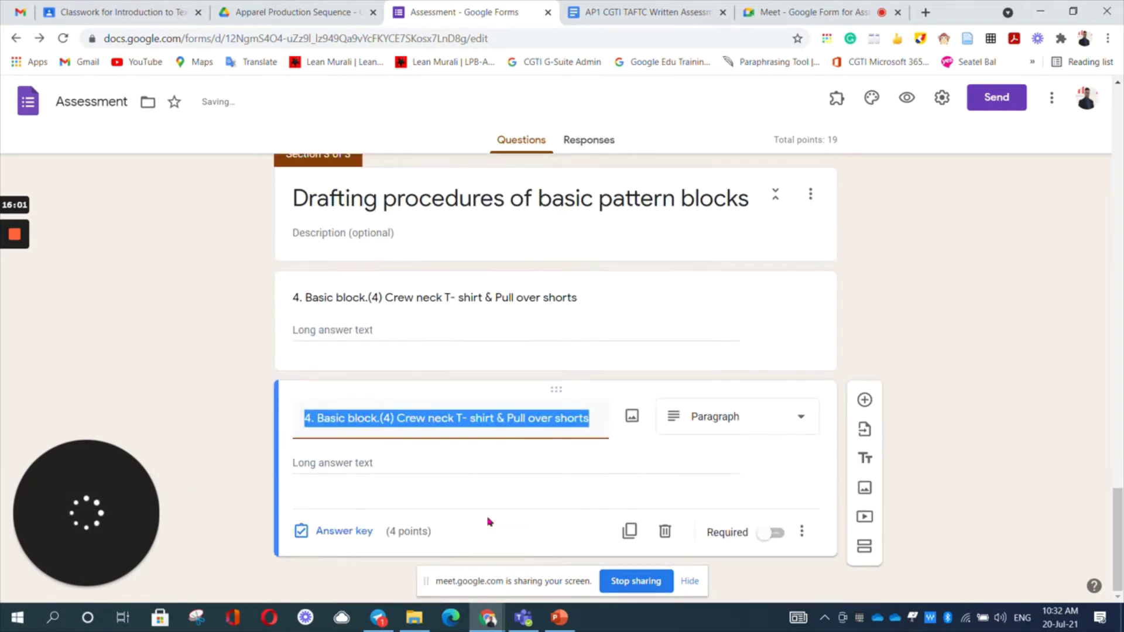
pyautogui.hotkey('ctrl', 'v')
pyautogui.click(311, 418)
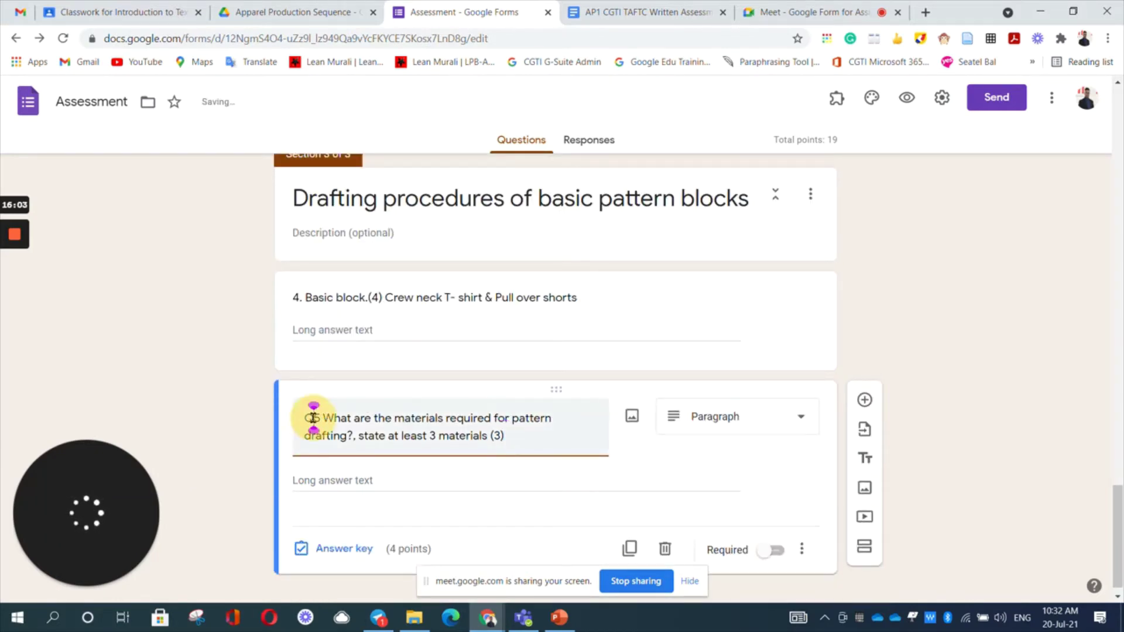
pyautogui.press('BackSpace')
pyautogui.scroll(-1, 564, 444)
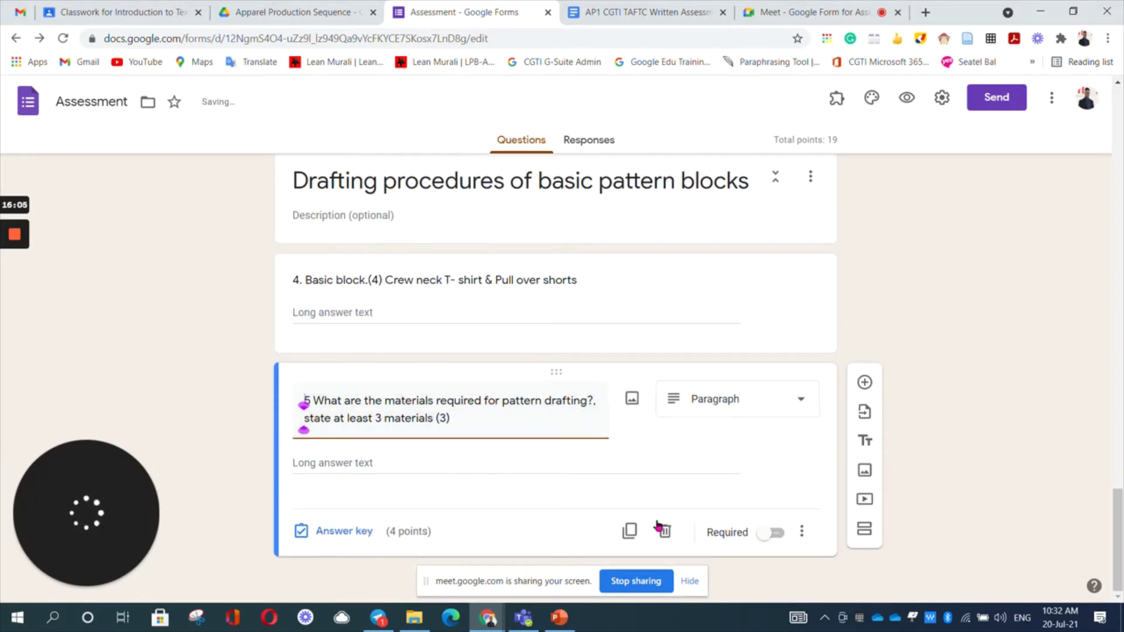
# Step: Duplicate question 5 and replace its title with the Q6 lockstitch thread-breakage question
pyautogui.click(629, 530)
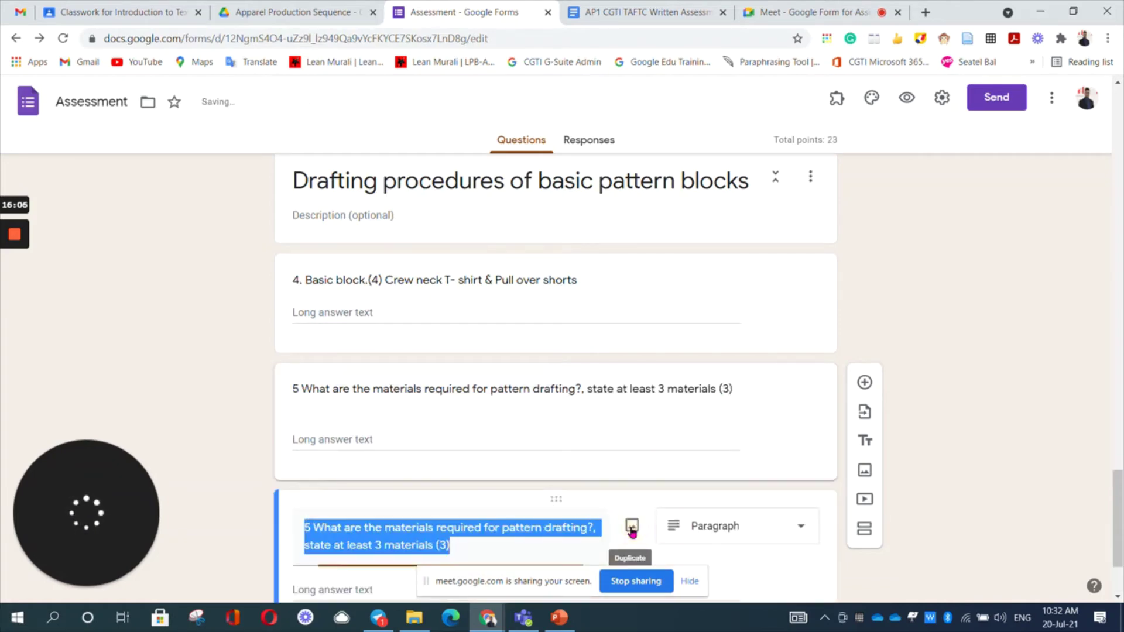
pyautogui.click(655, 10)
pyautogui.scroll(-4, 585, 344)
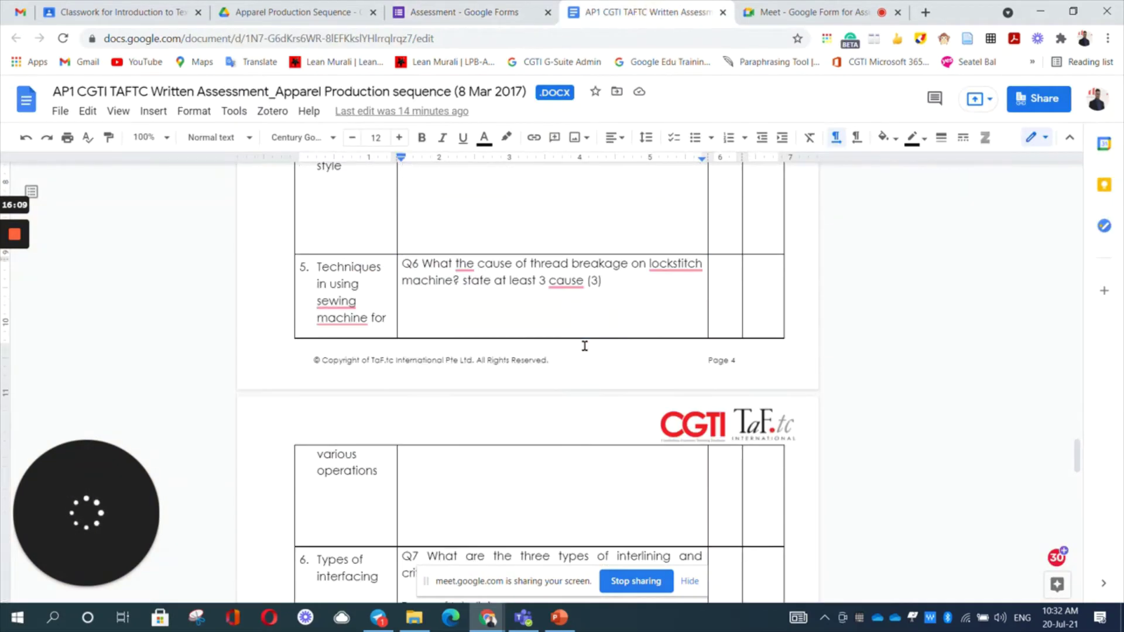
pyautogui.moveTo(610, 277); pyautogui.dragTo(377, 261)
pyautogui.click(609, 280)
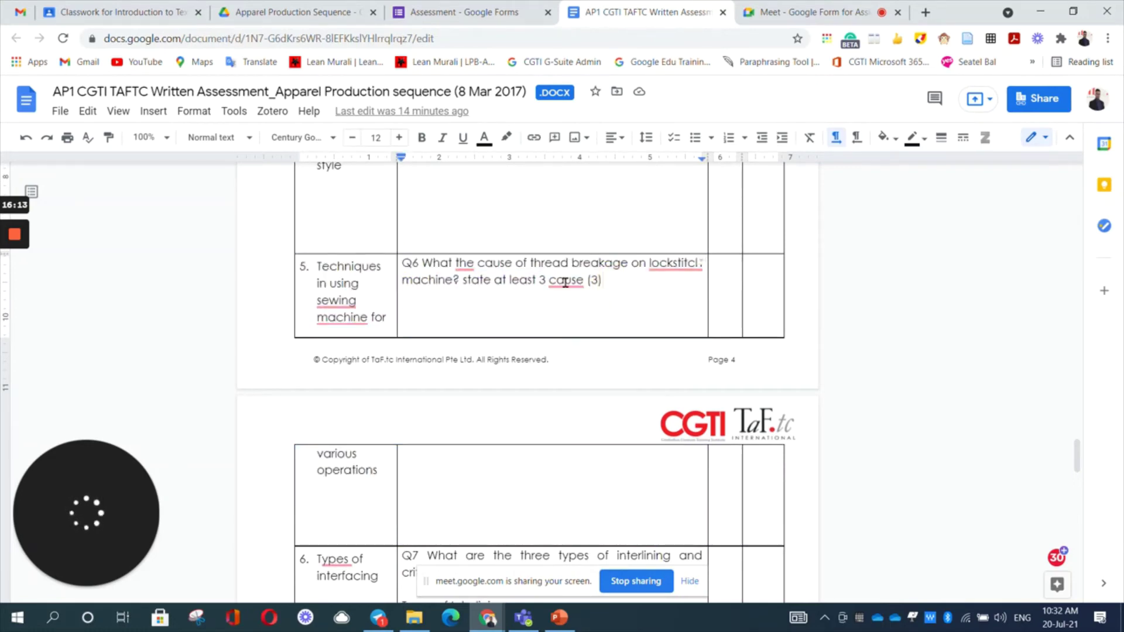
pyautogui.moveTo(606, 281); pyautogui.dragTo(407, 259)
pyautogui.hotkey('ctrl', 'c')
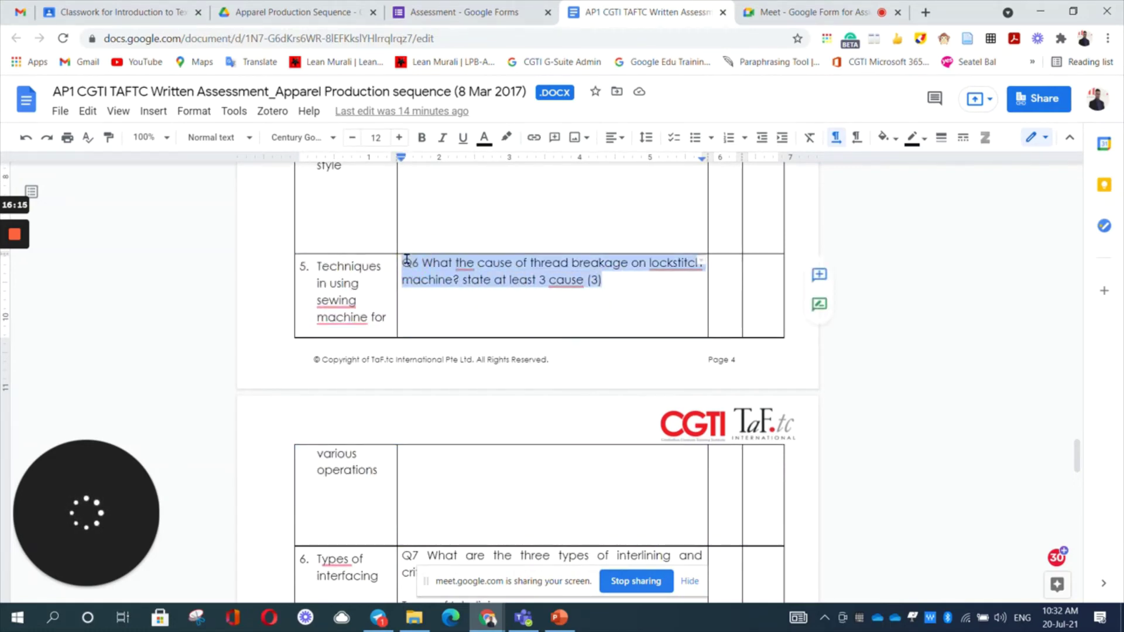
pyautogui.click(505, 8)
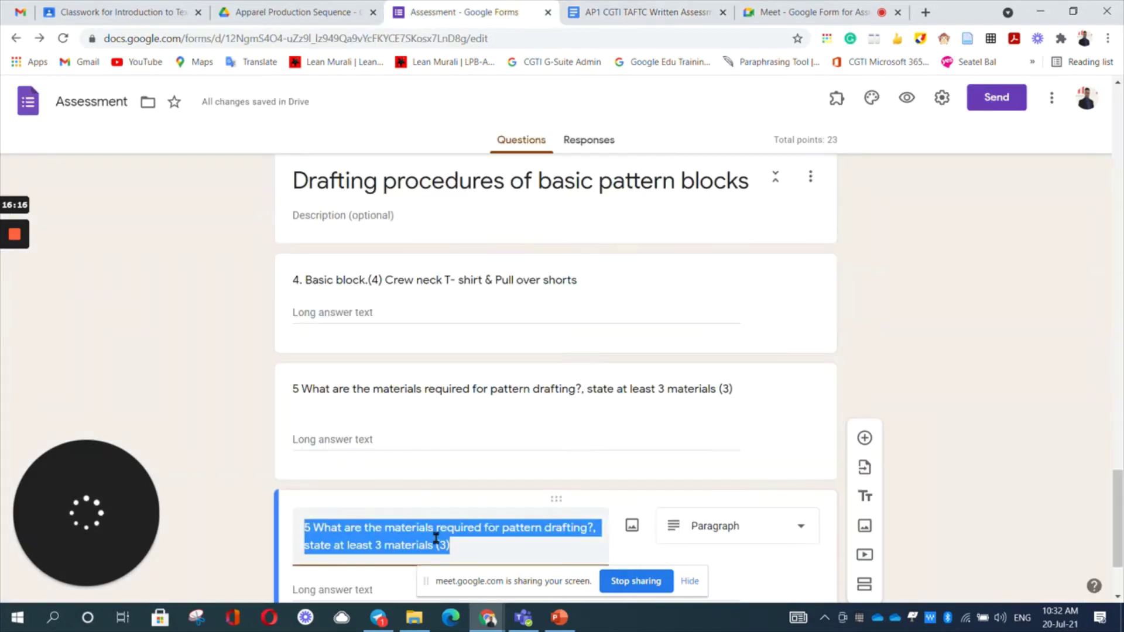
pyautogui.hotkey('ctrl', 'v')
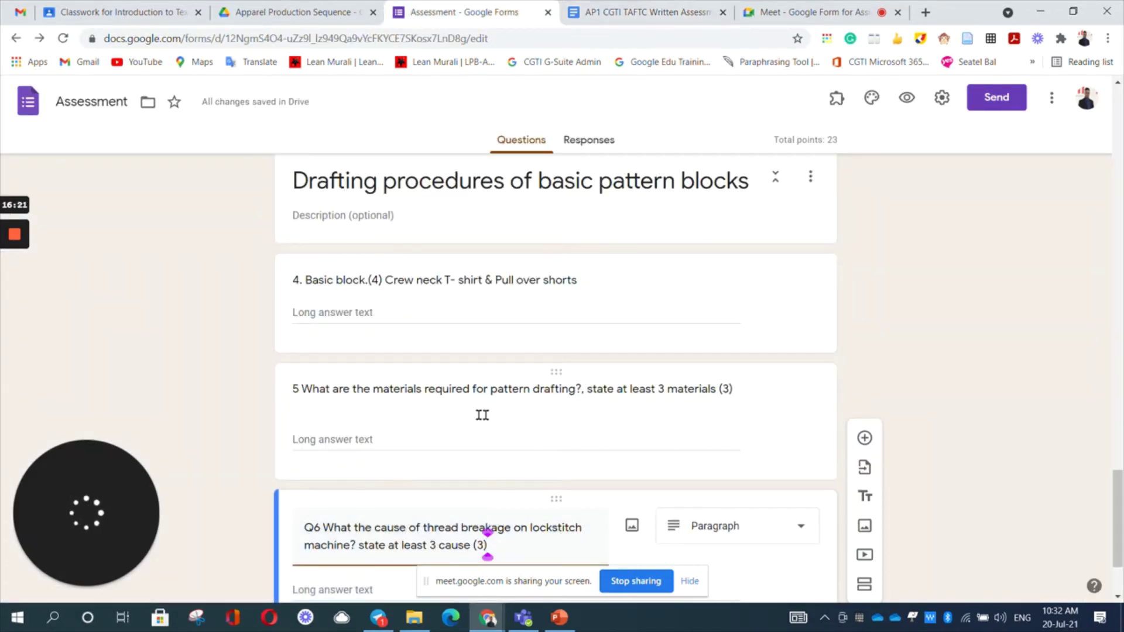
# Step: Set question 5 and Q6 to 3 points each in their answer keys
pyautogui.click(507, 416)
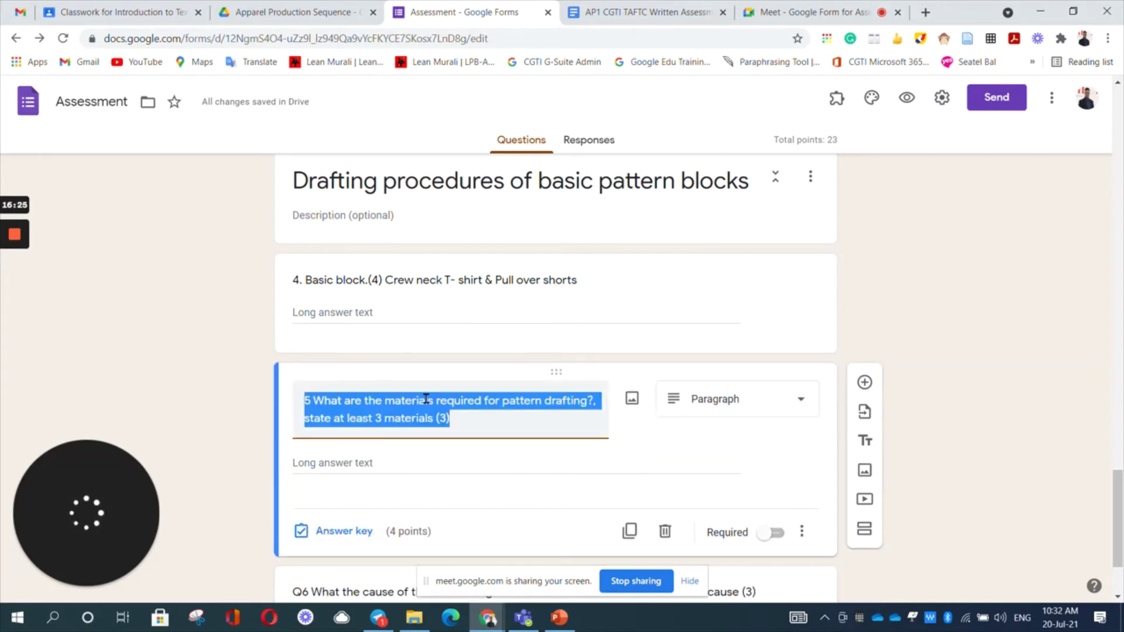
pyautogui.click(354, 532)
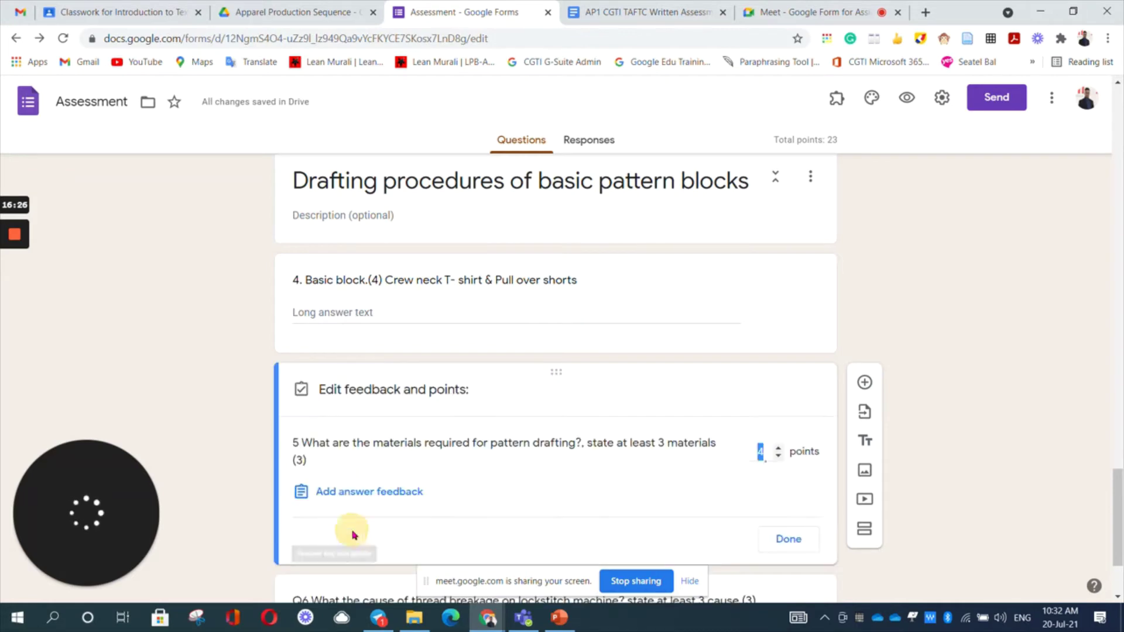
pyautogui.click(779, 458)
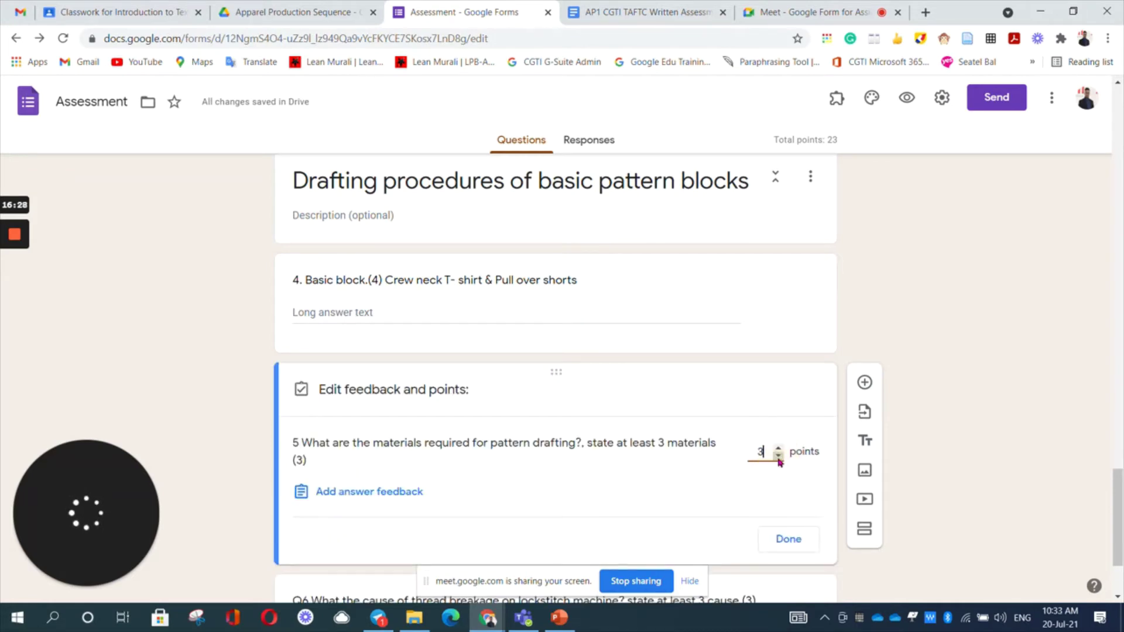
pyautogui.click(789, 538)
pyautogui.scroll(-2, 582, 438)
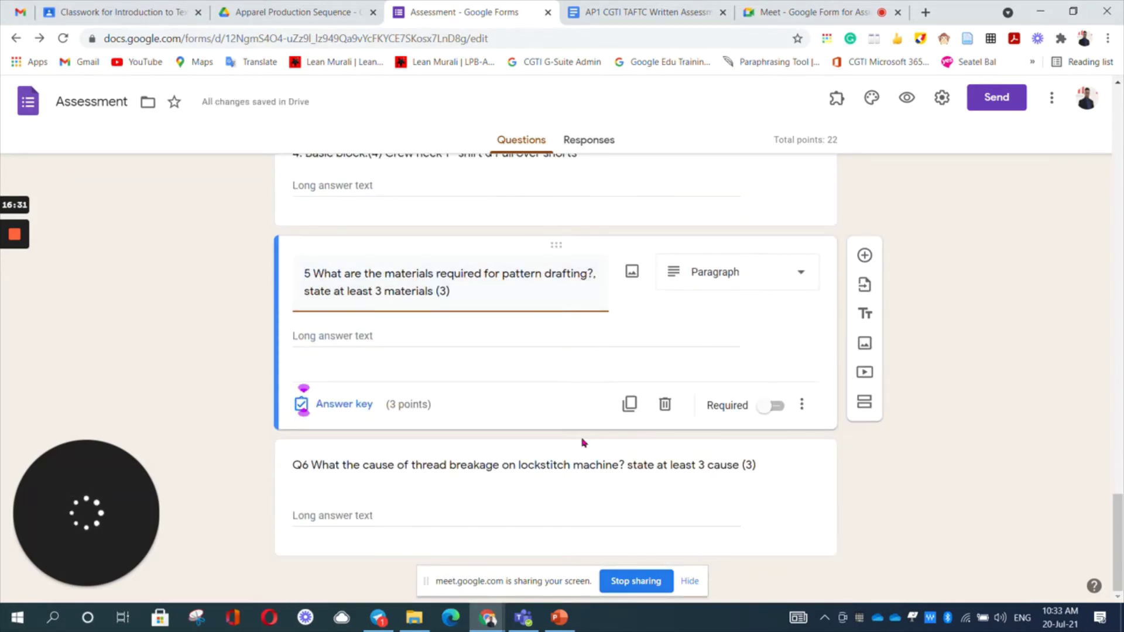
pyautogui.click(359, 514)
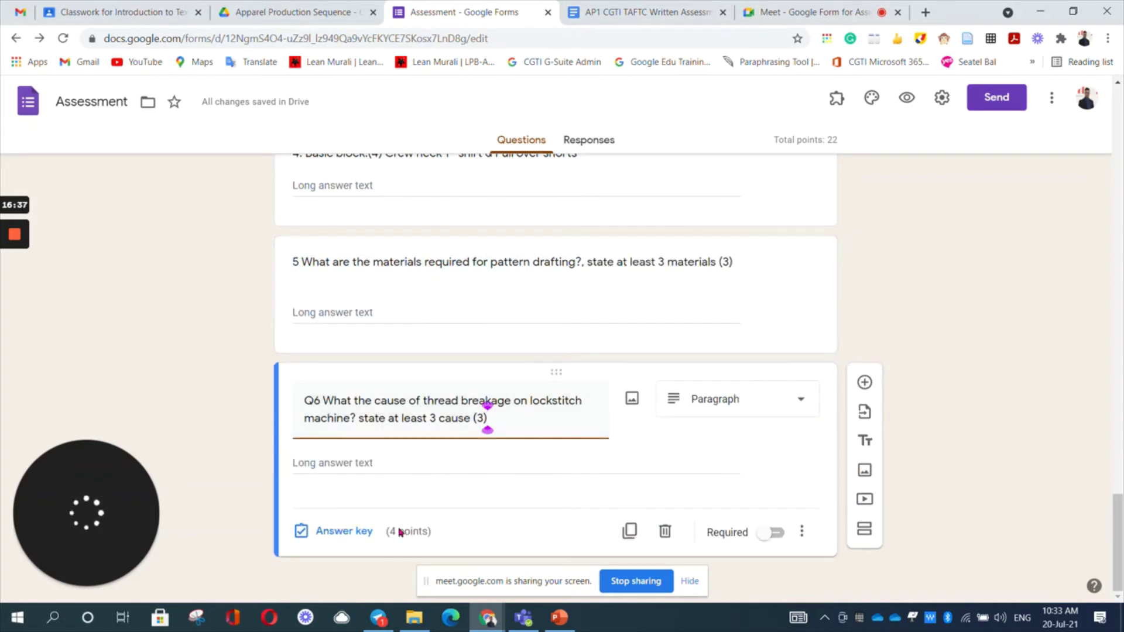
pyautogui.click(350, 532)
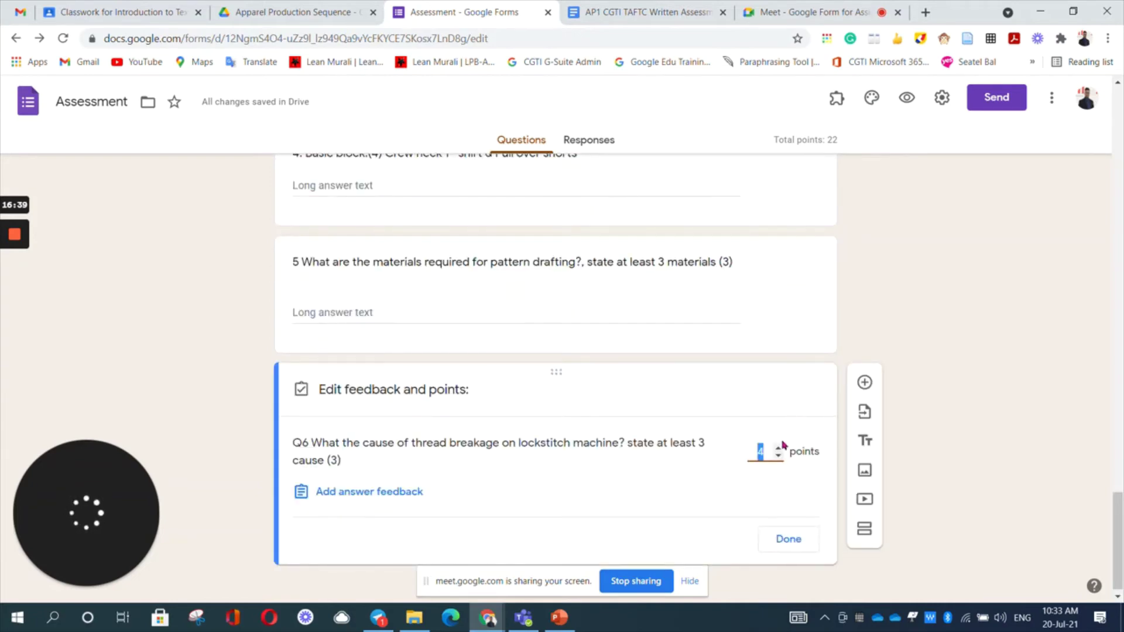
pyautogui.write('3')
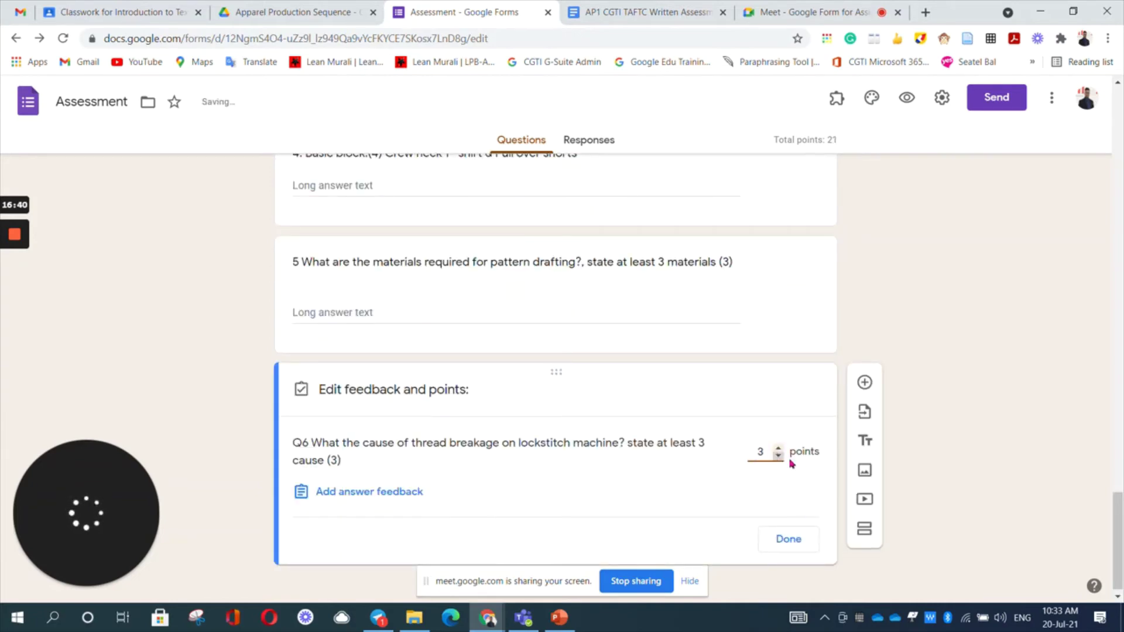
pyautogui.click(786, 538)
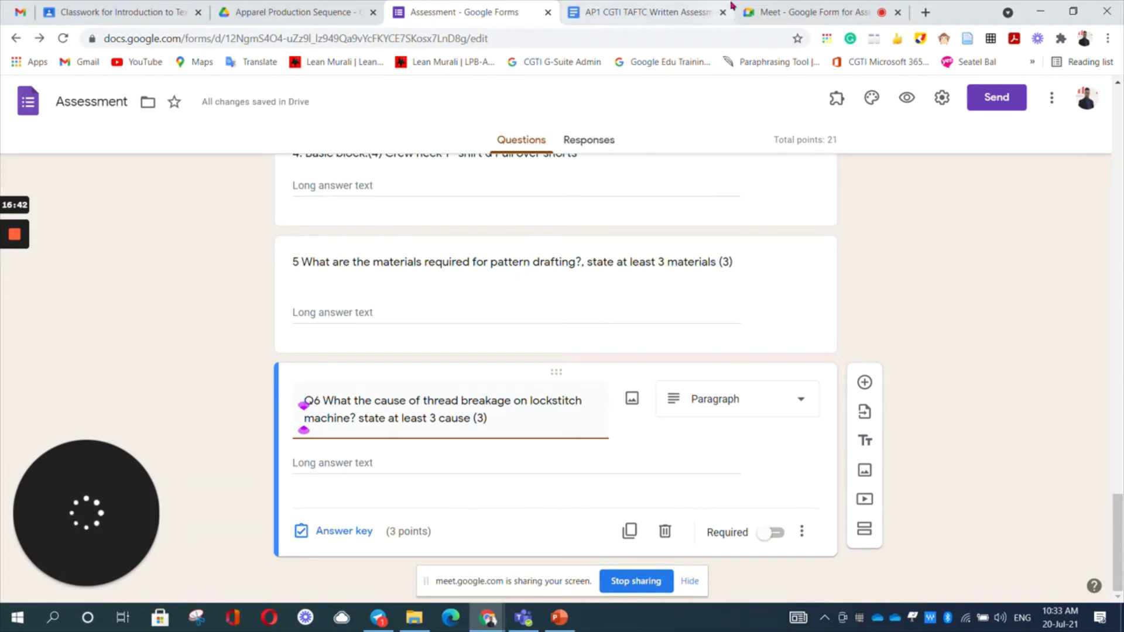
# Step: Select the full Q7 interlining question in the written assessment document and return to the form
pyautogui.click(628, 11)
pyautogui.scroll(-3, 514, 352)
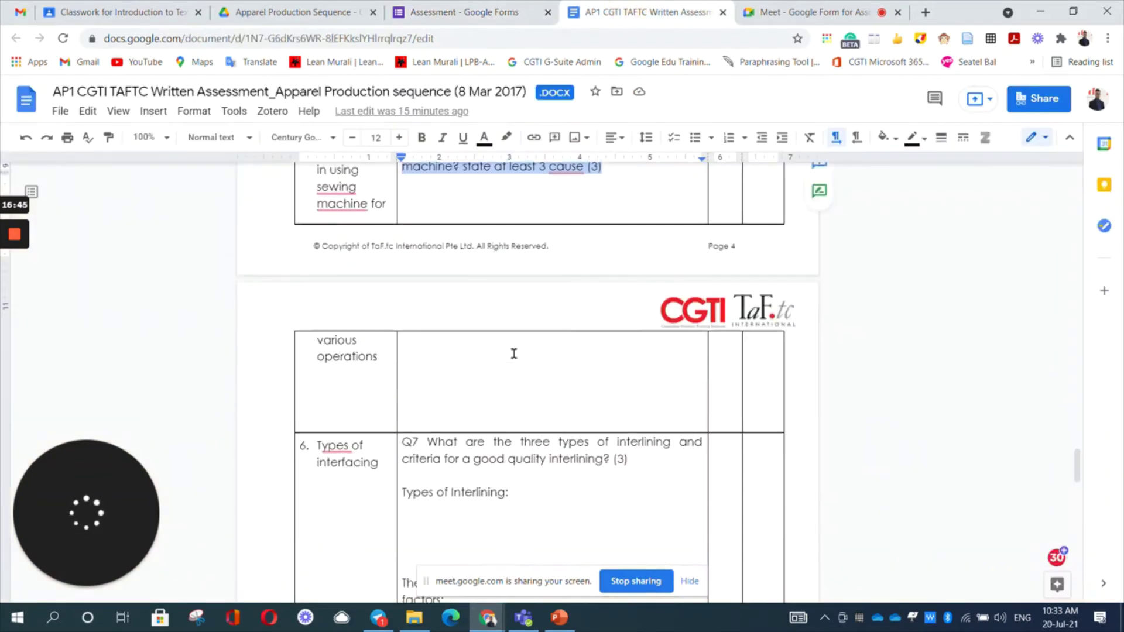
pyautogui.moveTo(404, 355); pyautogui.dragTo(654, 379)
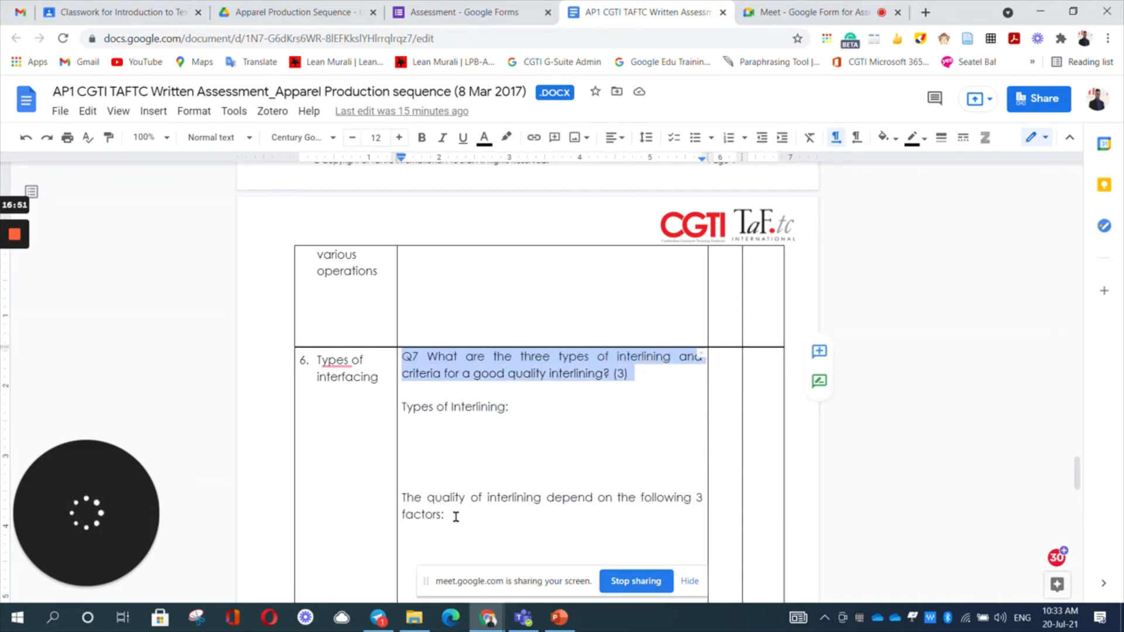
pyautogui.moveTo(456, 517); pyautogui.dragTo(400, 353)
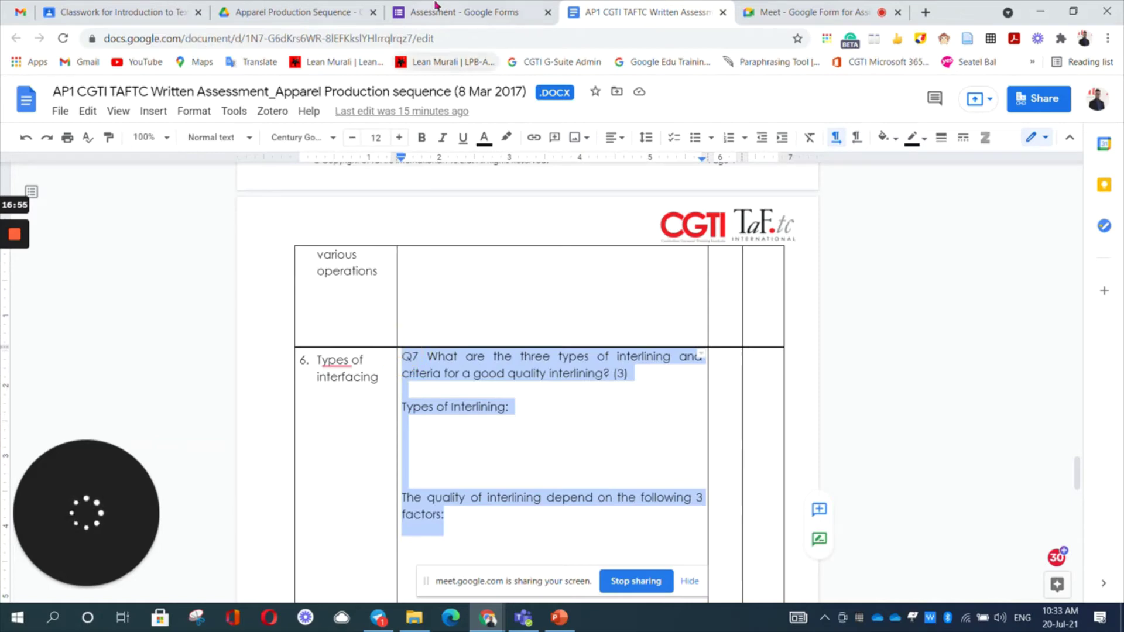
pyautogui.click(439, 11)
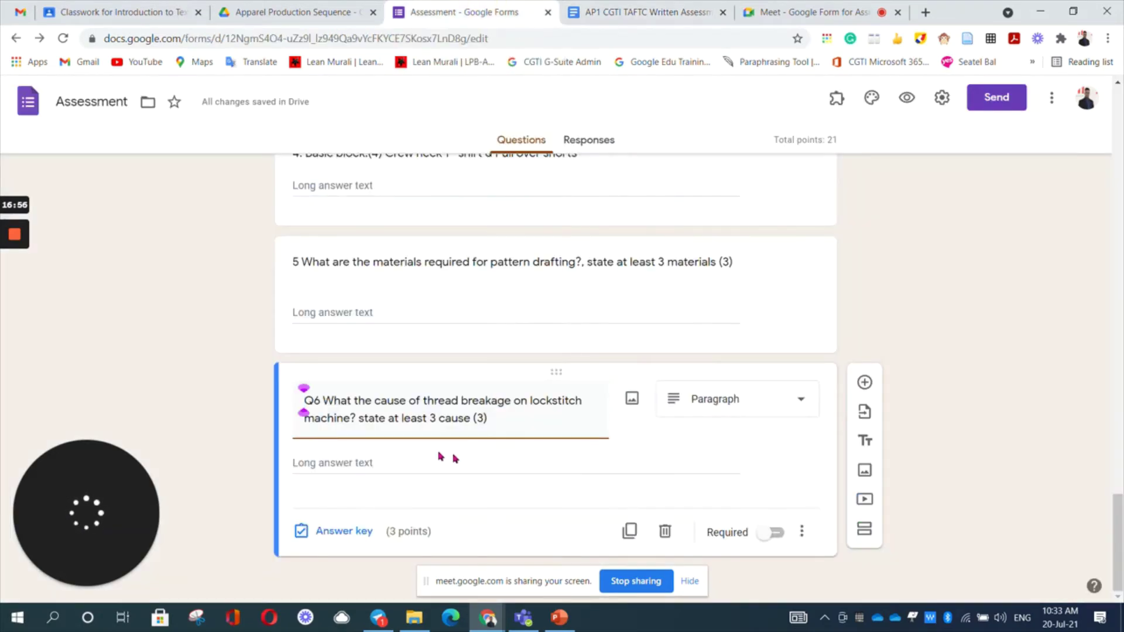
# Step: Duplicate the Q6 paragraph card and paste the Q7 interlining question as its title
pyautogui.click(773, 399)
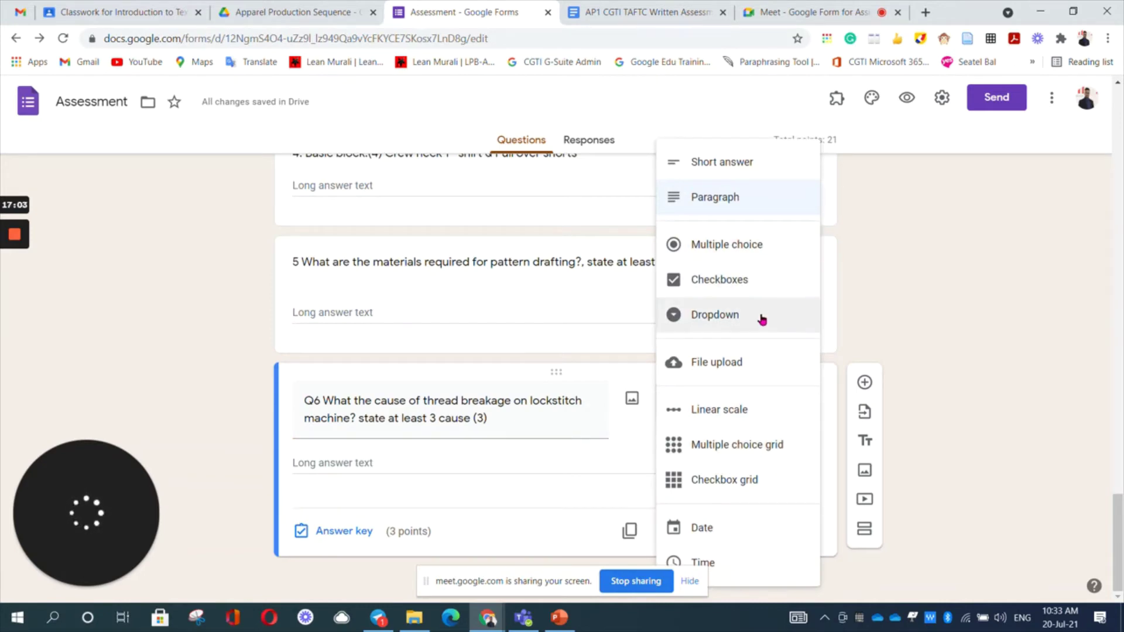
pyautogui.click(751, 199)
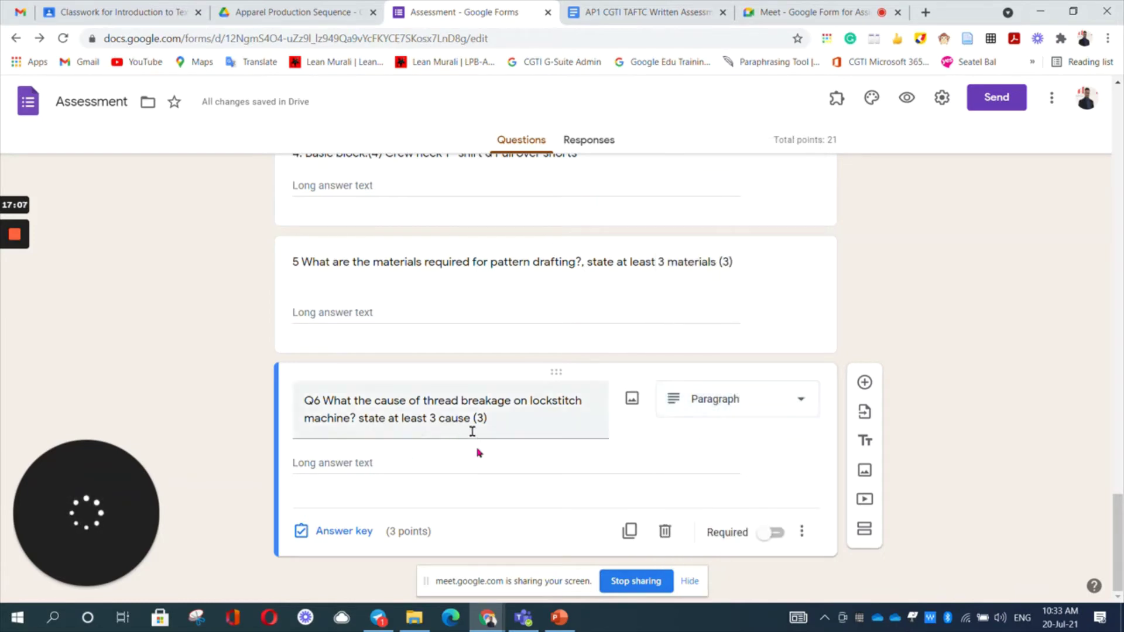
pyautogui.tripleClick(500, 403)
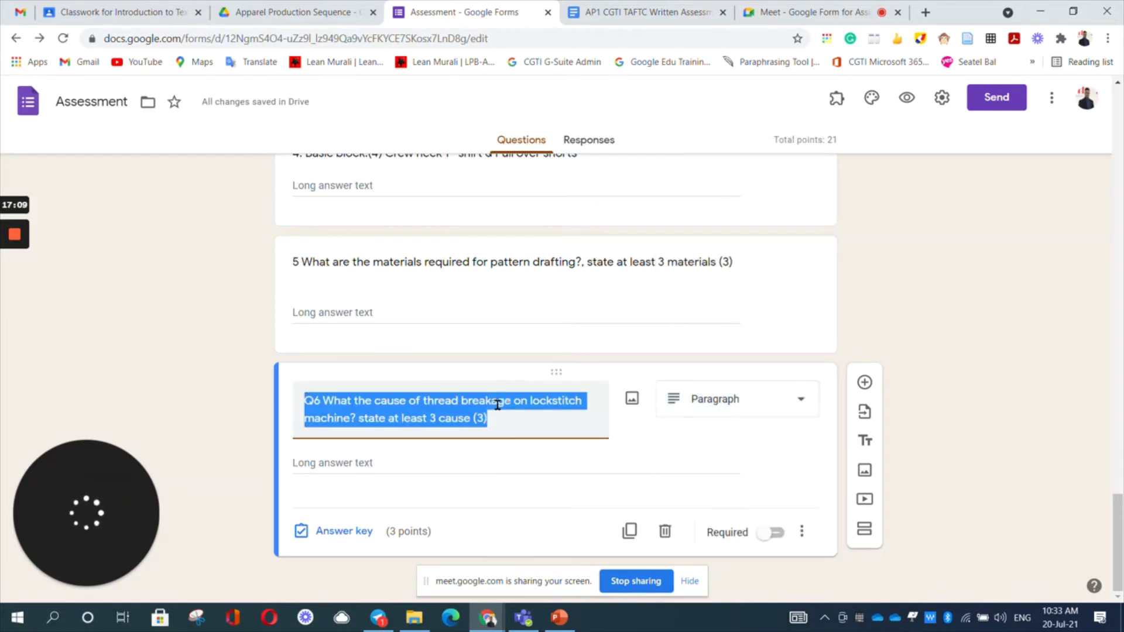
pyautogui.click(630, 531)
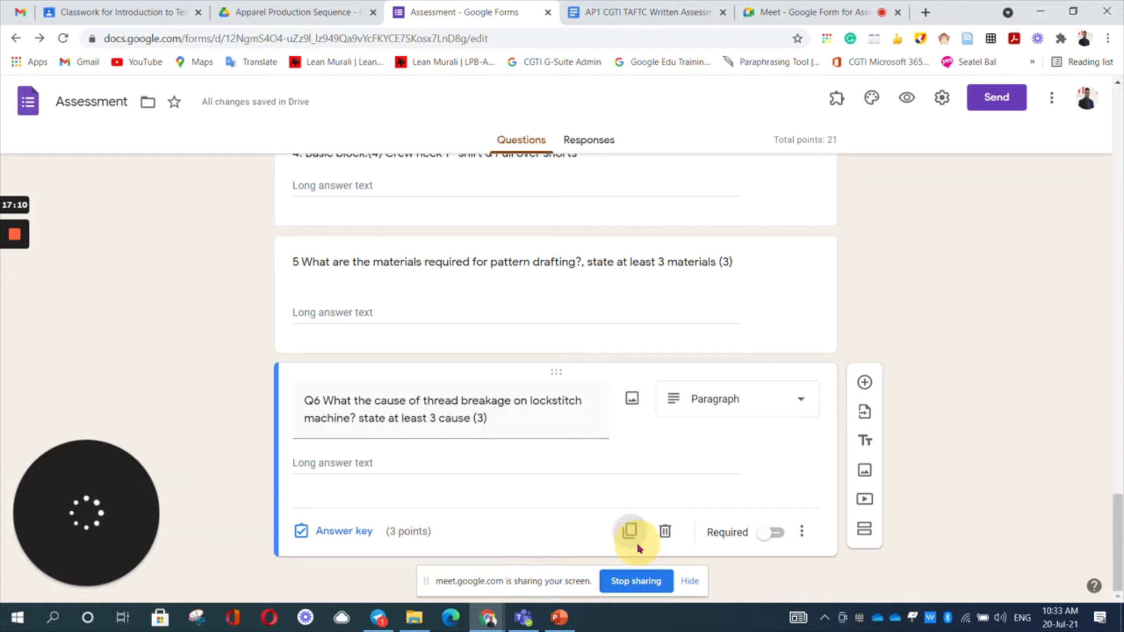
pyautogui.write('Q7 What are the three types of interlining and criteria for a good quality interlining? (3)Types of Interlining:The quality of interlining depend on the following 3 factors:')
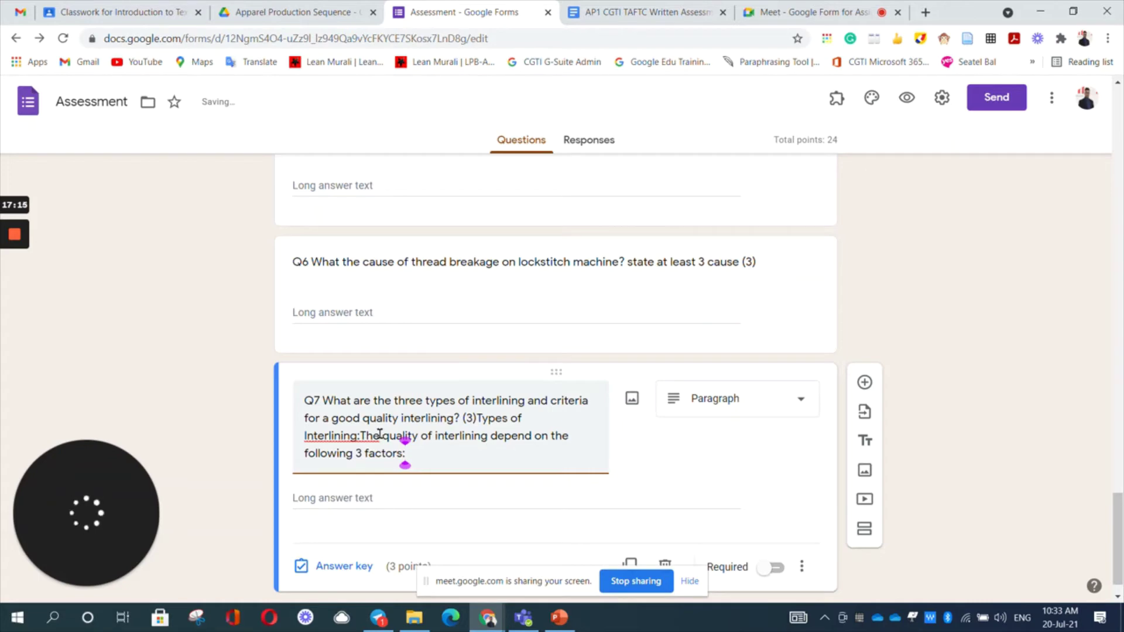
# Step: Add spaces after '(3)' and 'Types of Interlining:' in the Q7 title, then duplicate Q7
pyautogui.click(476, 418)
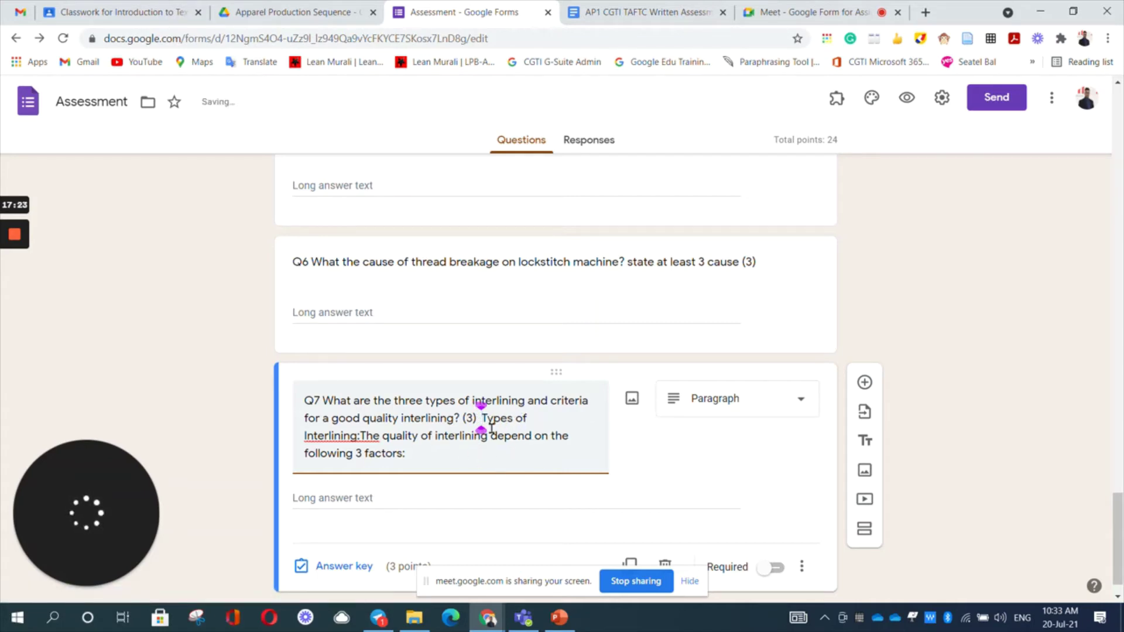
pyautogui.click(359, 434)
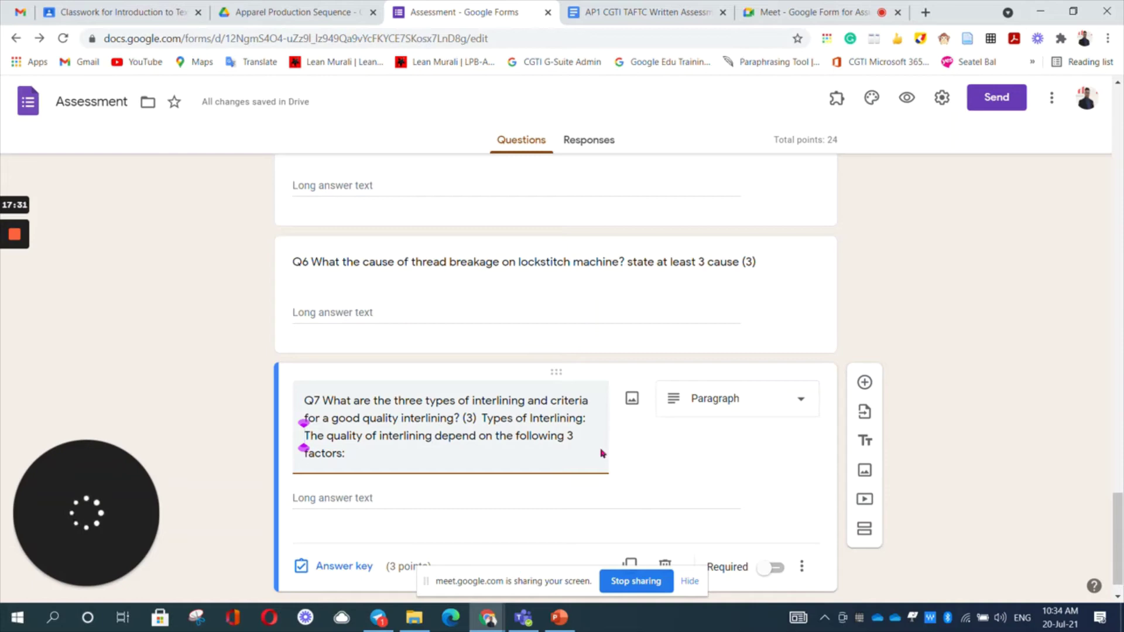
pyautogui.scroll(-1, 576, 448)
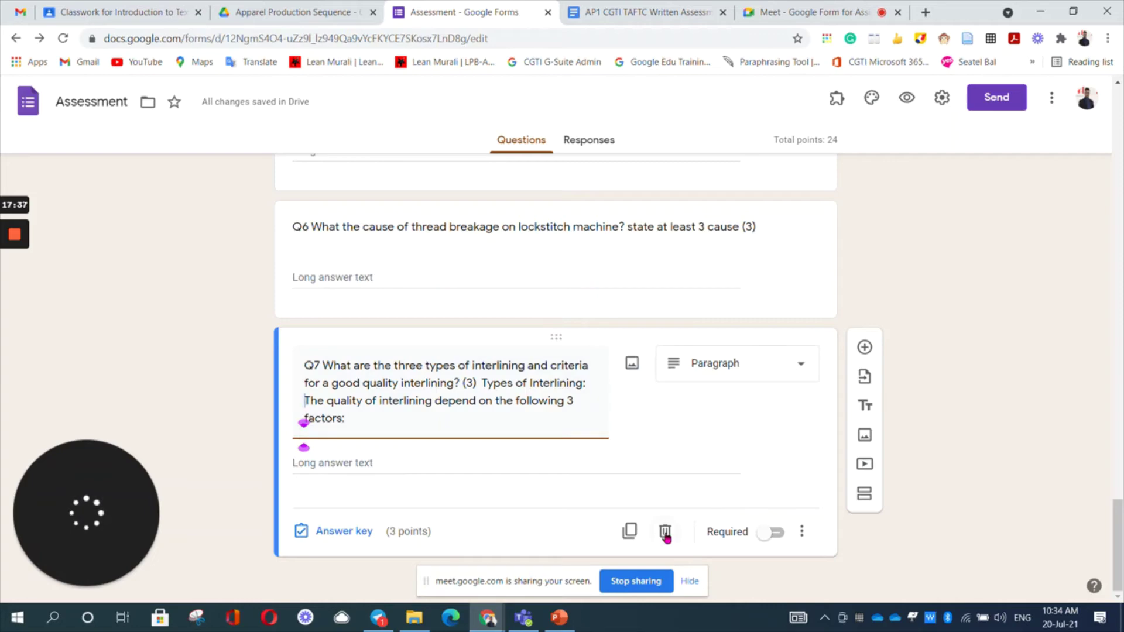
pyautogui.click(630, 532)
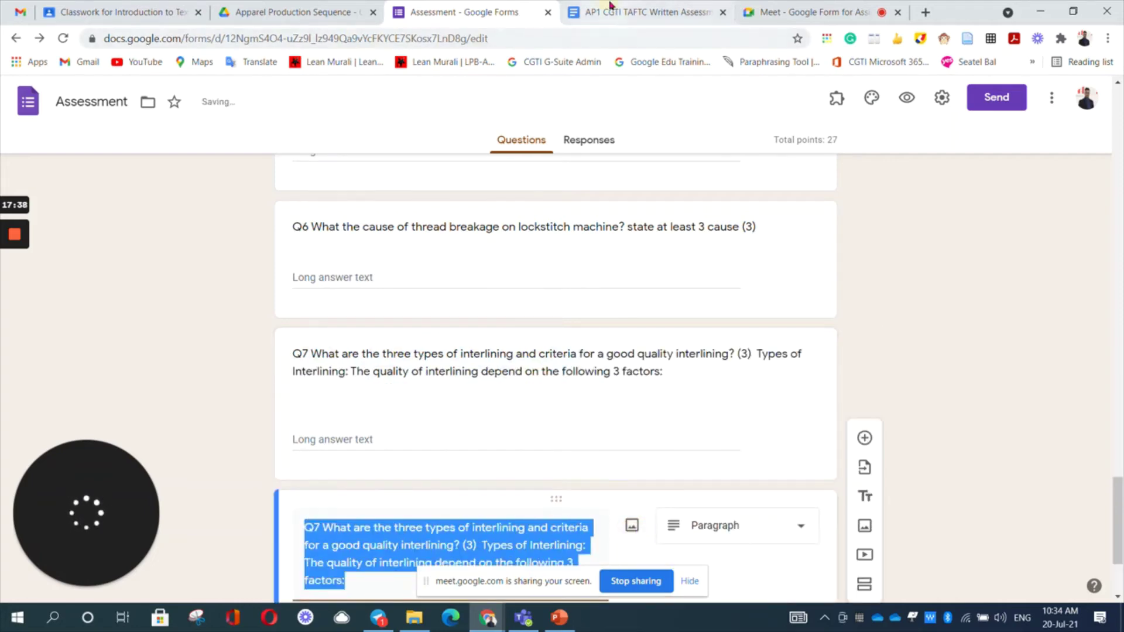
# Step: Copy the Q8 shrinkage question from the document and paste it over the copied card's title
pyautogui.click(585, 8)
pyautogui.scroll(-5, 497, 399)
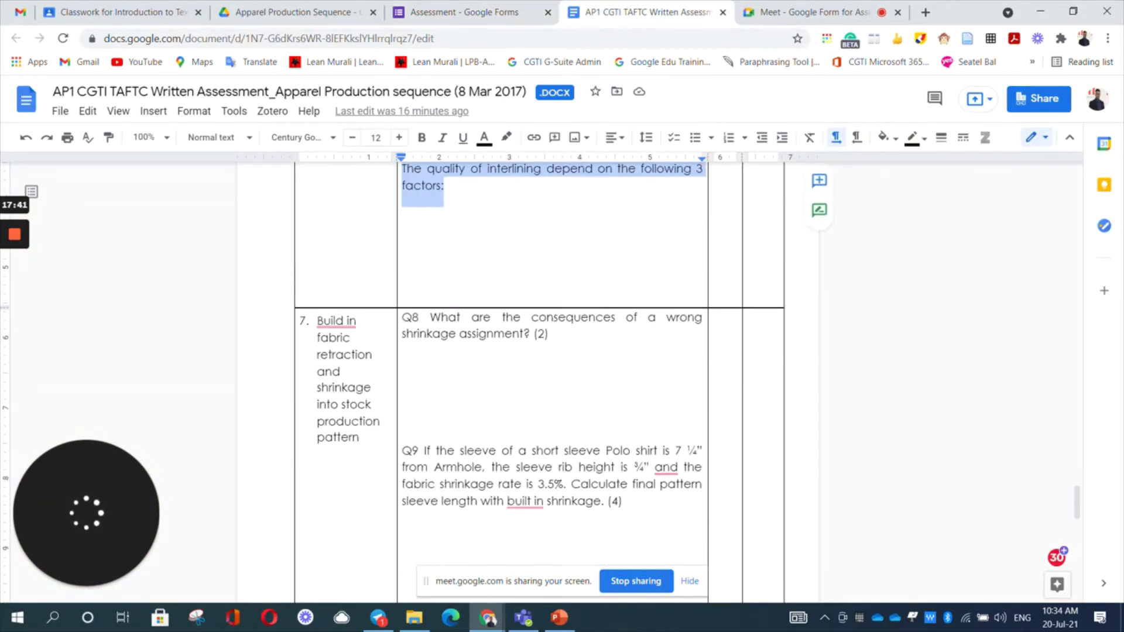
pyautogui.moveTo(402, 318); pyautogui.dragTo(572, 331)
pyautogui.hotkey('ctrl', 'c')
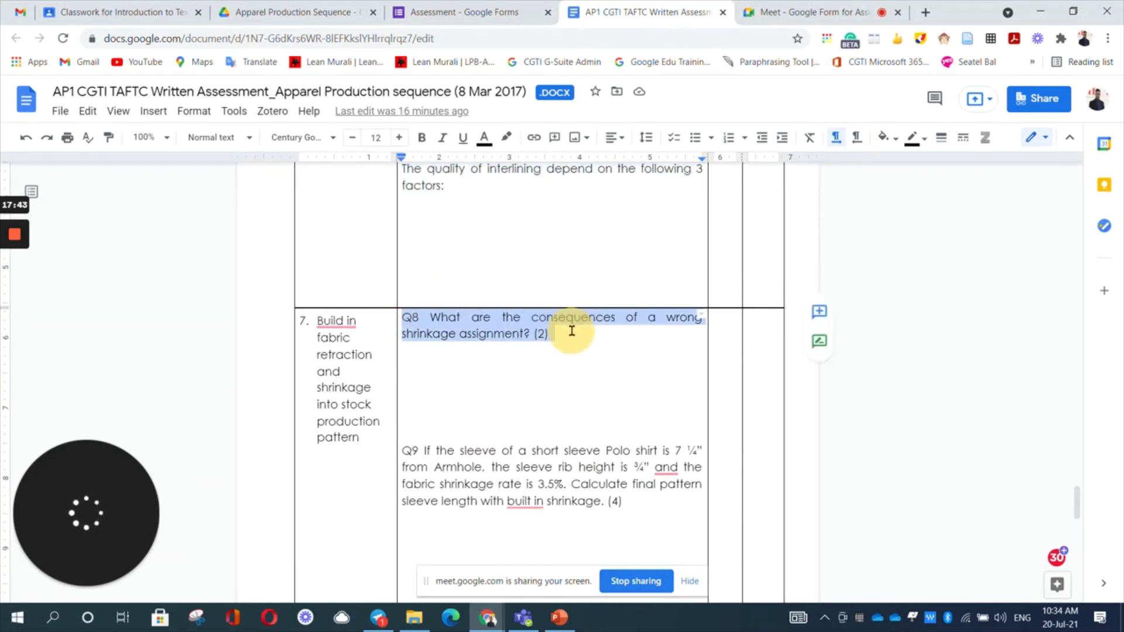
pyautogui.click(527, 8)
pyautogui.scroll(-1, 418, 459)
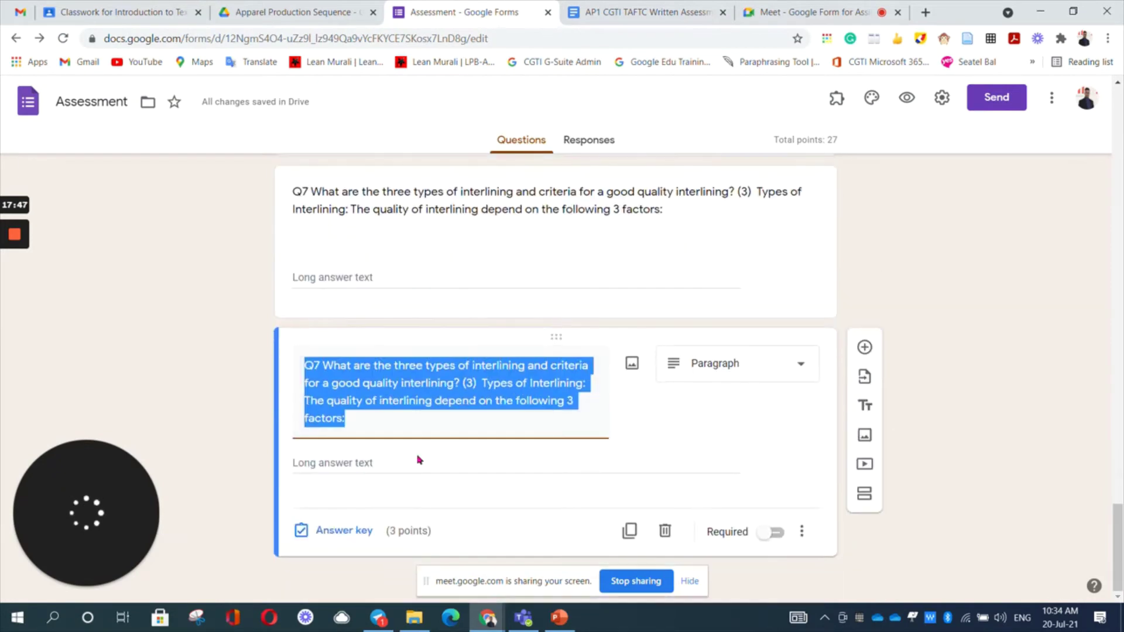
pyautogui.hotkey('ctrl', 'v')
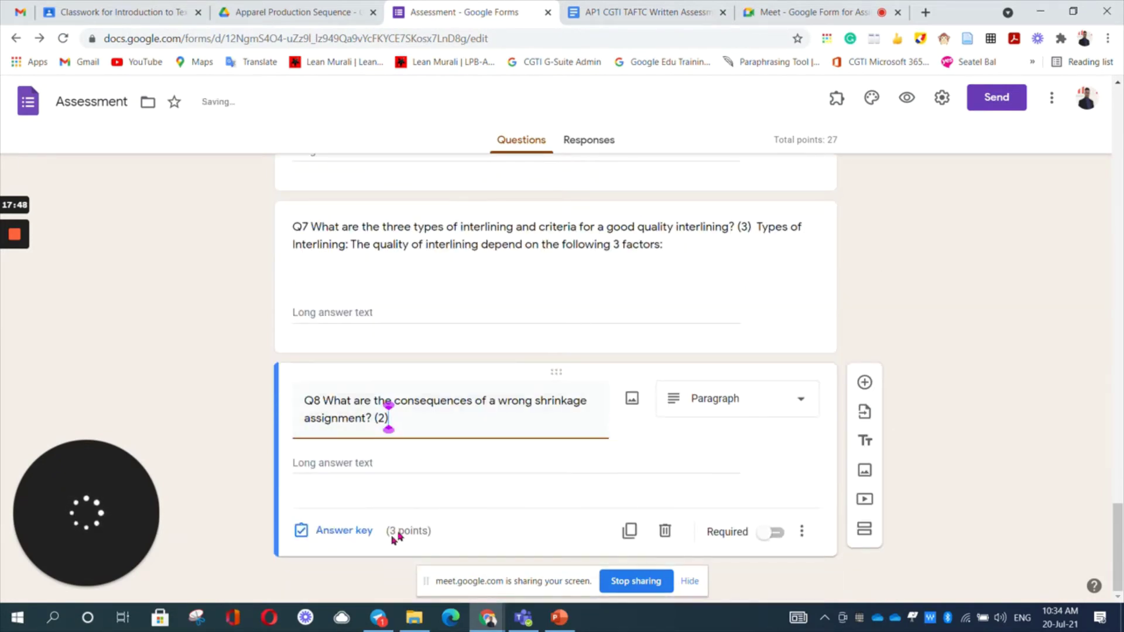
# Step: Set Q8 to 2 points in the answer key and go back to the document
pyautogui.click(389, 535)
pyautogui.click(343, 533)
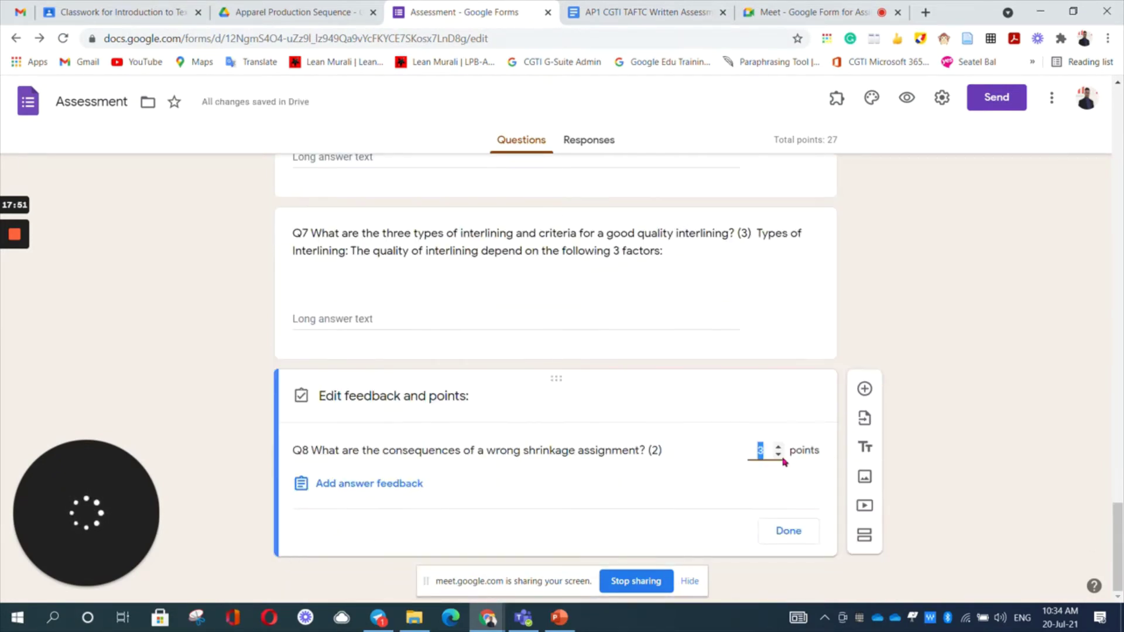
pyautogui.click(778, 450)
pyautogui.click(778, 456)
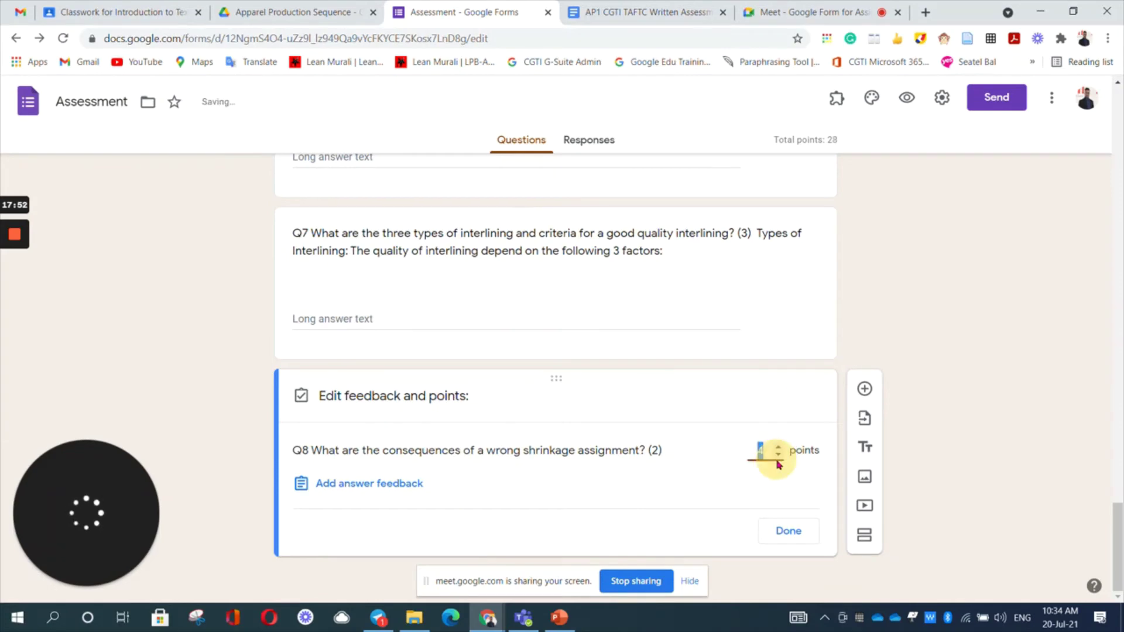
pyautogui.click(788, 531)
pyautogui.hotkey('ctrl', 'Tab')
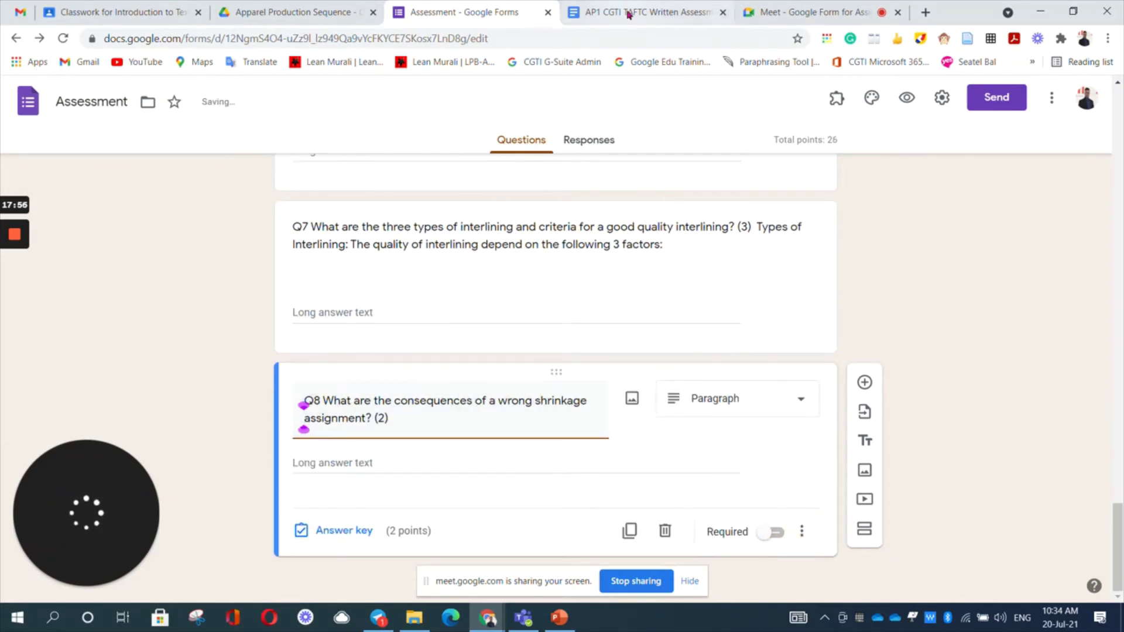
pyautogui.scroll(-5, 578, 336)
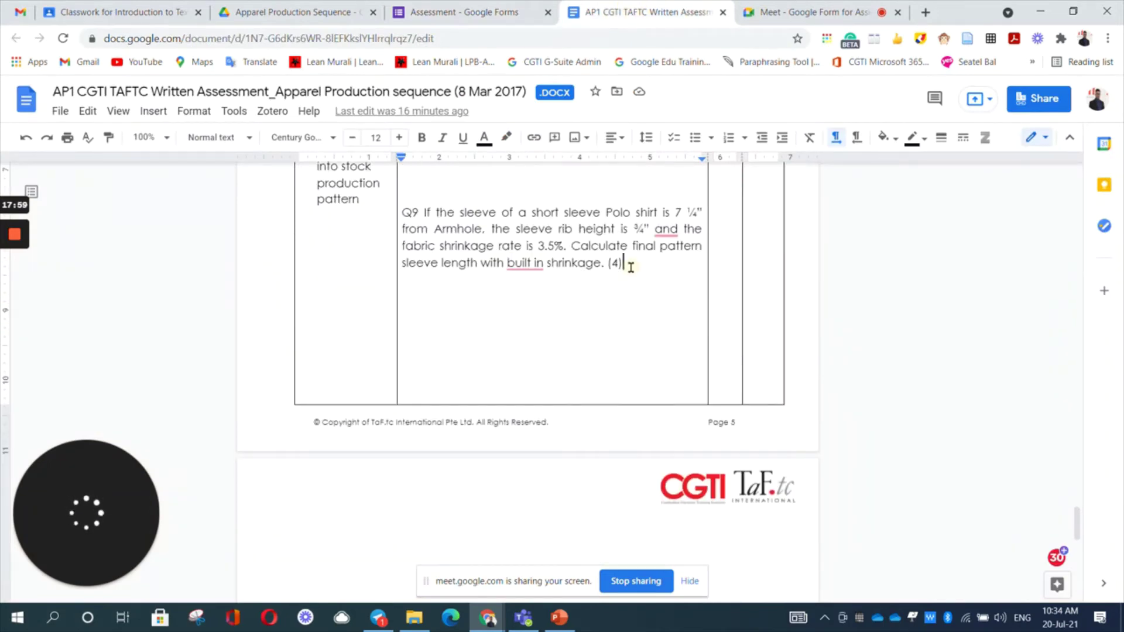
# Step: Copy the Q9 polo shirt sleeve paragraph and paste it into a duplicate of the Q8 card
pyautogui.moveTo(630, 267); pyautogui.dragTo(409, 213)
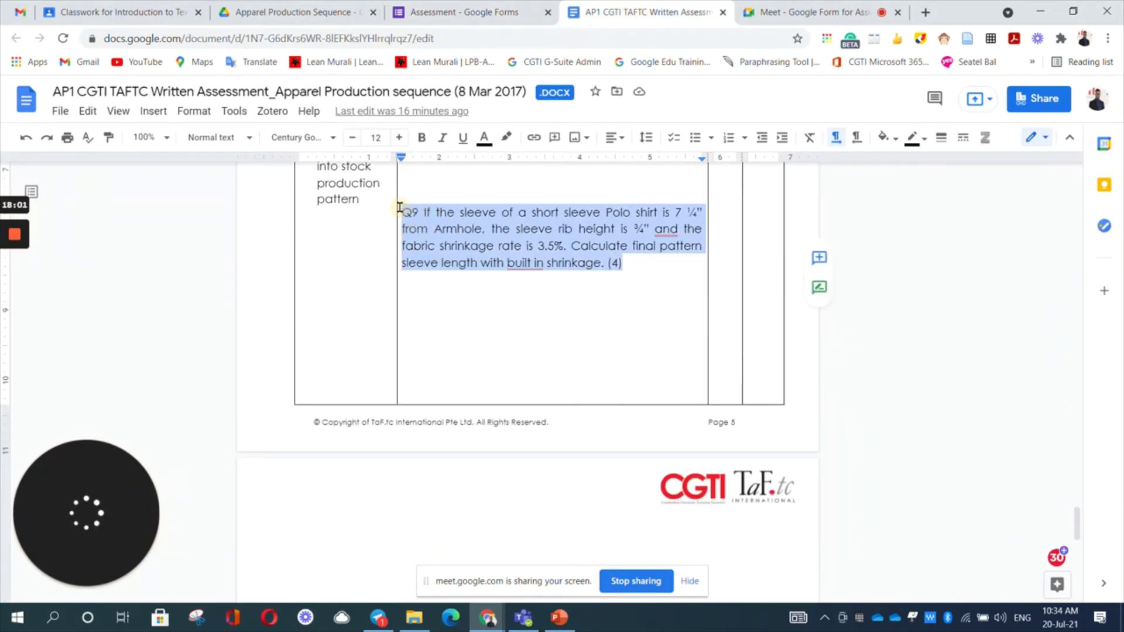
pyautogui.click(457, 12)
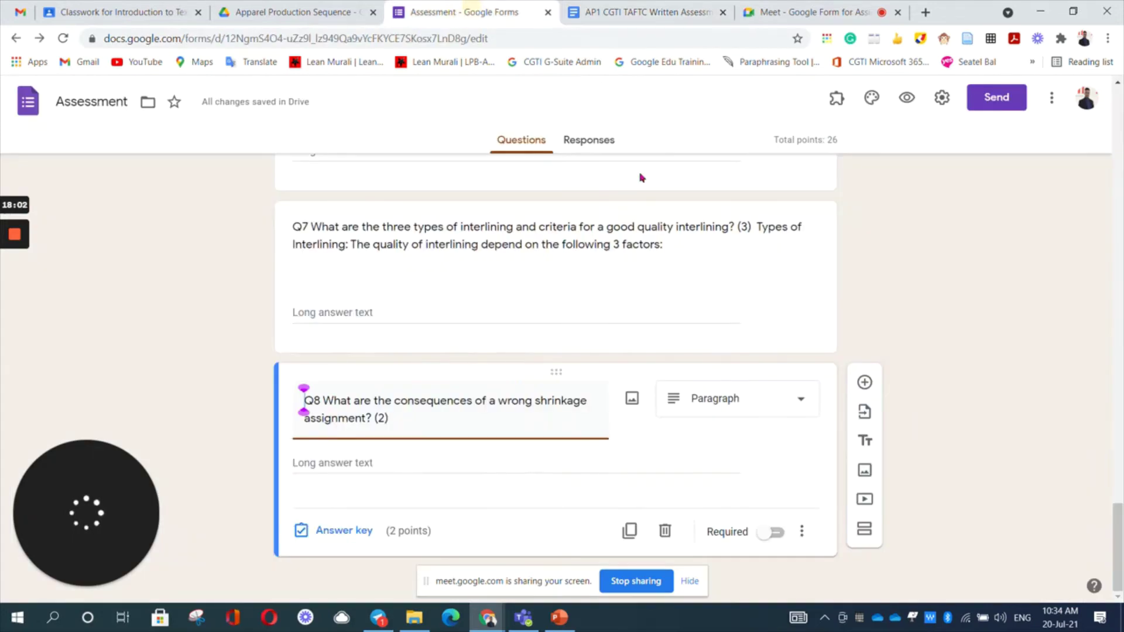
pyautogui.click(624, 532)
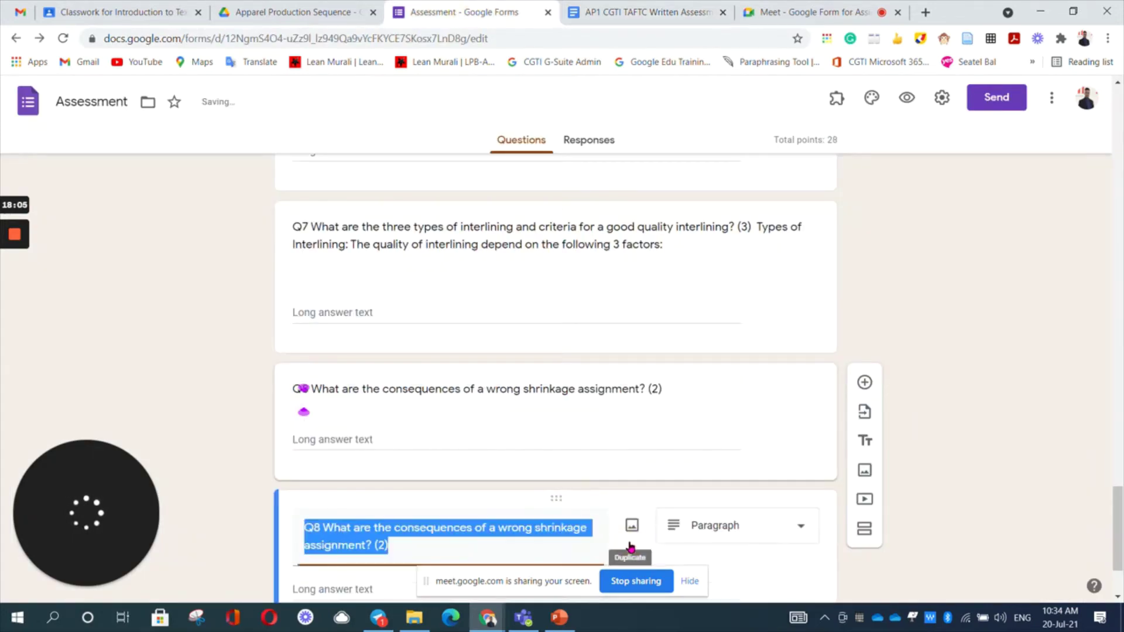
pyautogui.hotkey('ctrl', 'v')
pyautogui.click(402, 539)
pyautogui.scroll(-3, 402, 536)
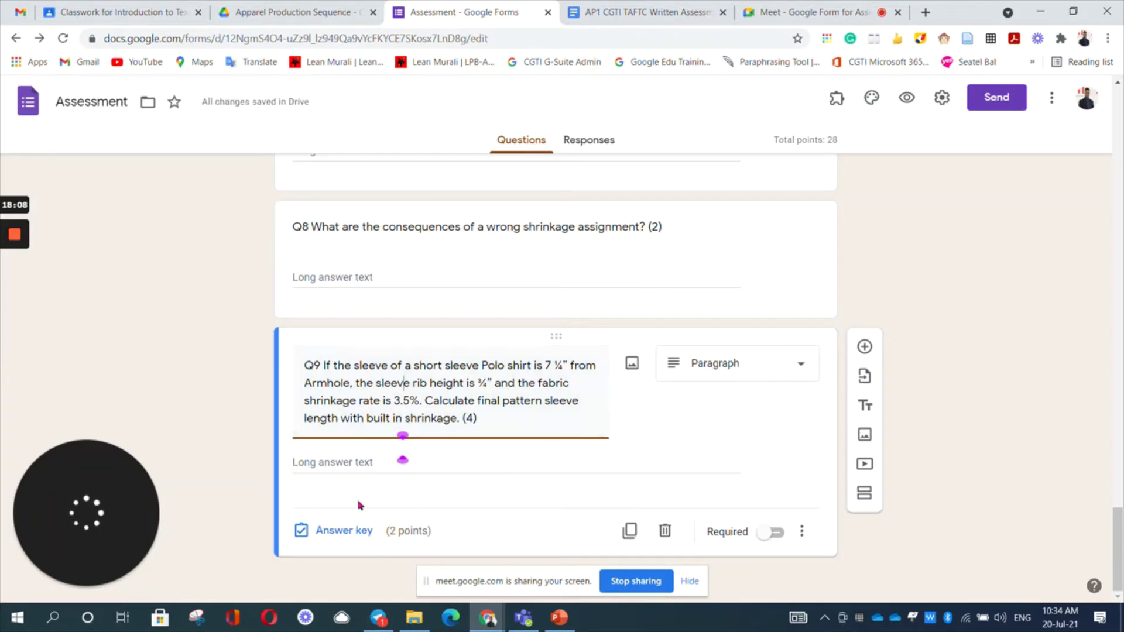
# Step: Give Q9 4 points in the answer key, then check the document's last page
pyautogui.click(344, 530)
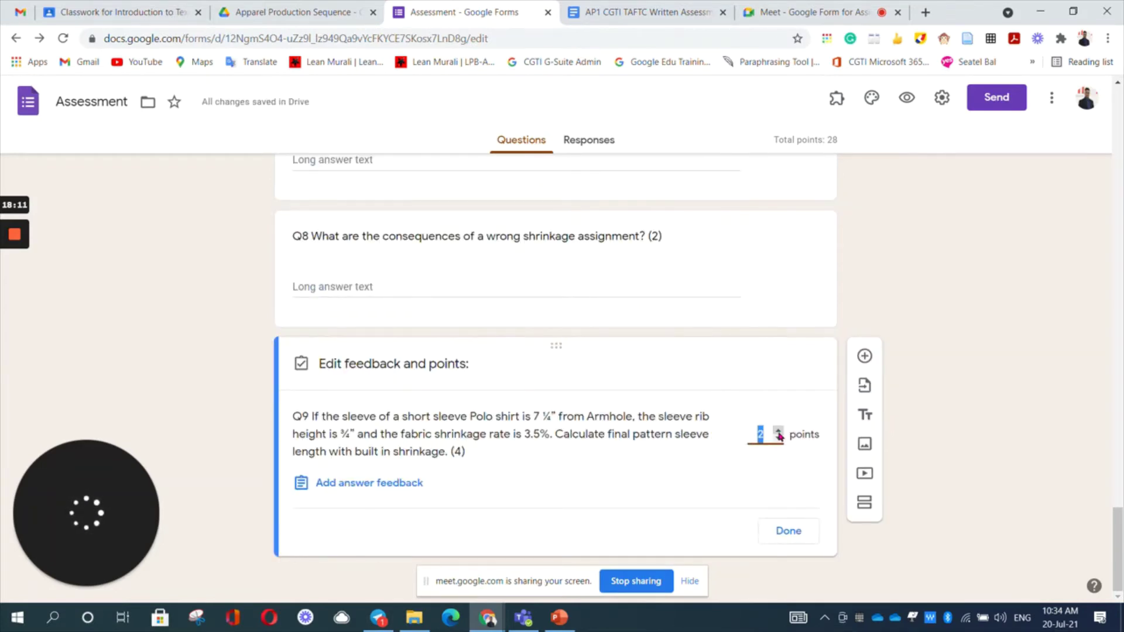
pyautogui.write('4')
pyautogui.click(800, 530)
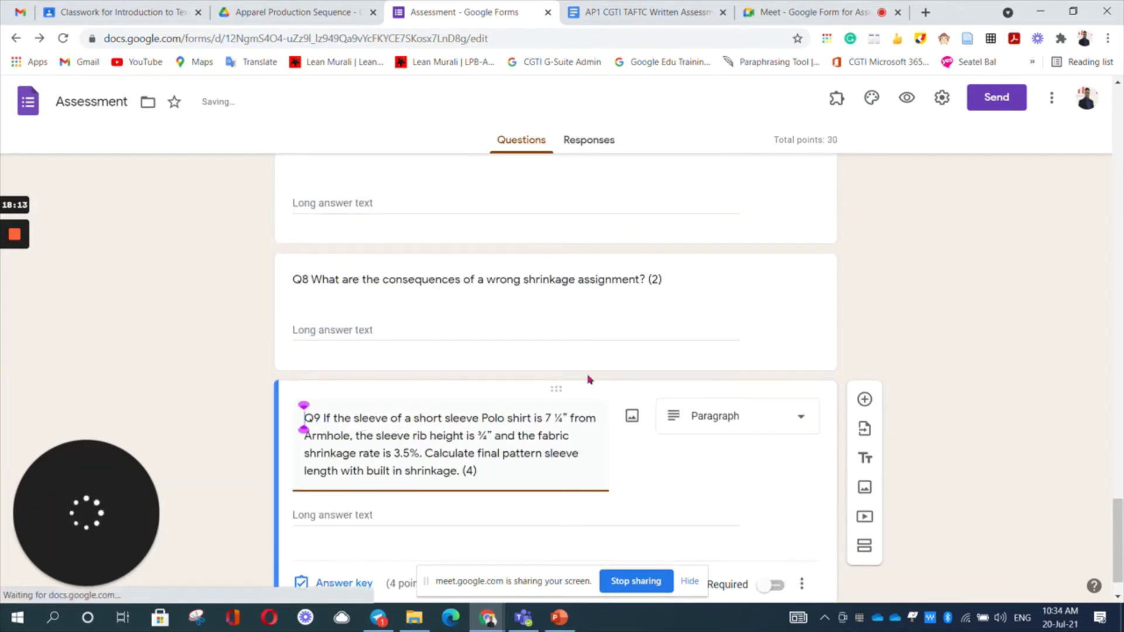
pyautogui.scroll(15, 588, 376)
pyautogui.click(669, 10)
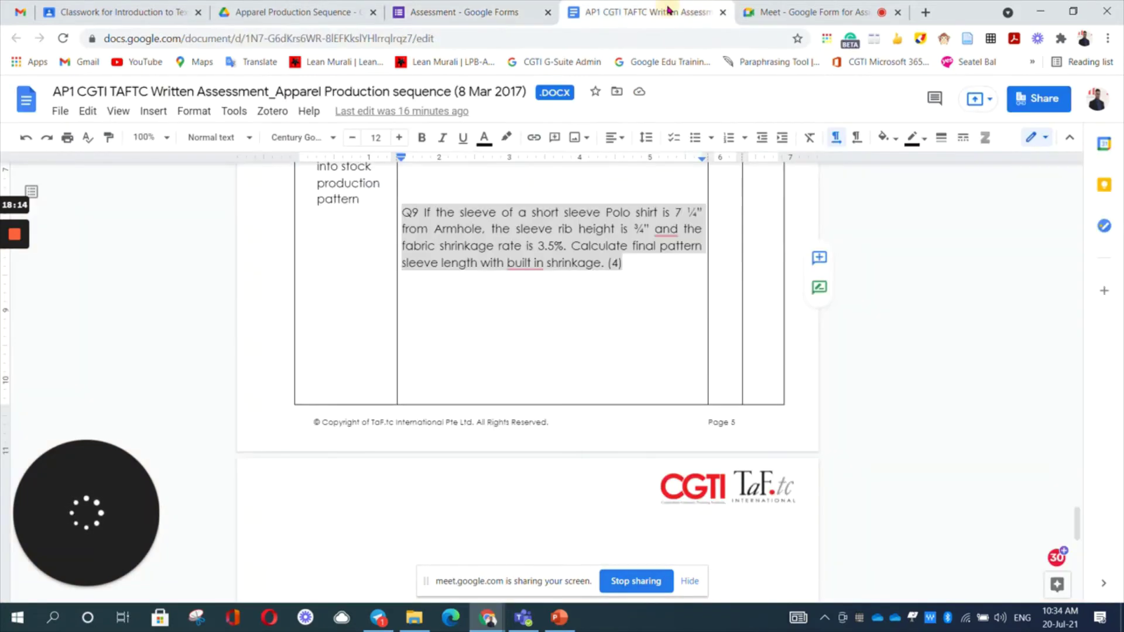
pyautogui.scroll(-15, 572, 297)
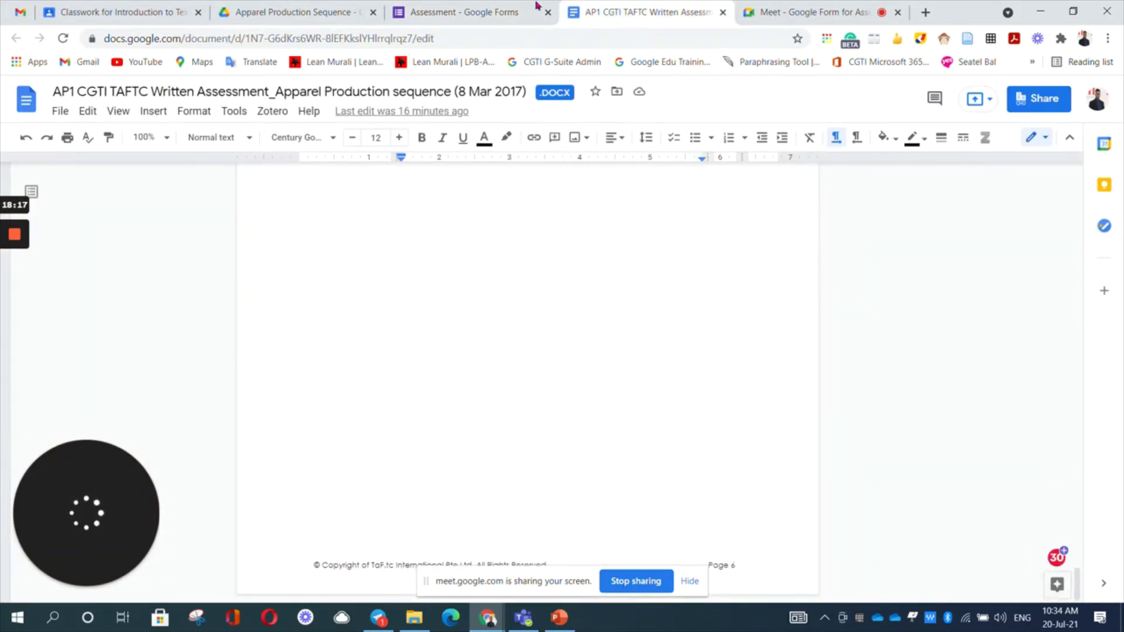
pyautogui.click(515, 10)
# Step: Scroll to the top of the form and back, then select the Email question card
pyautogui.scroll(5, 578, 358)
pyautogui.scroll(10, 578, 357)
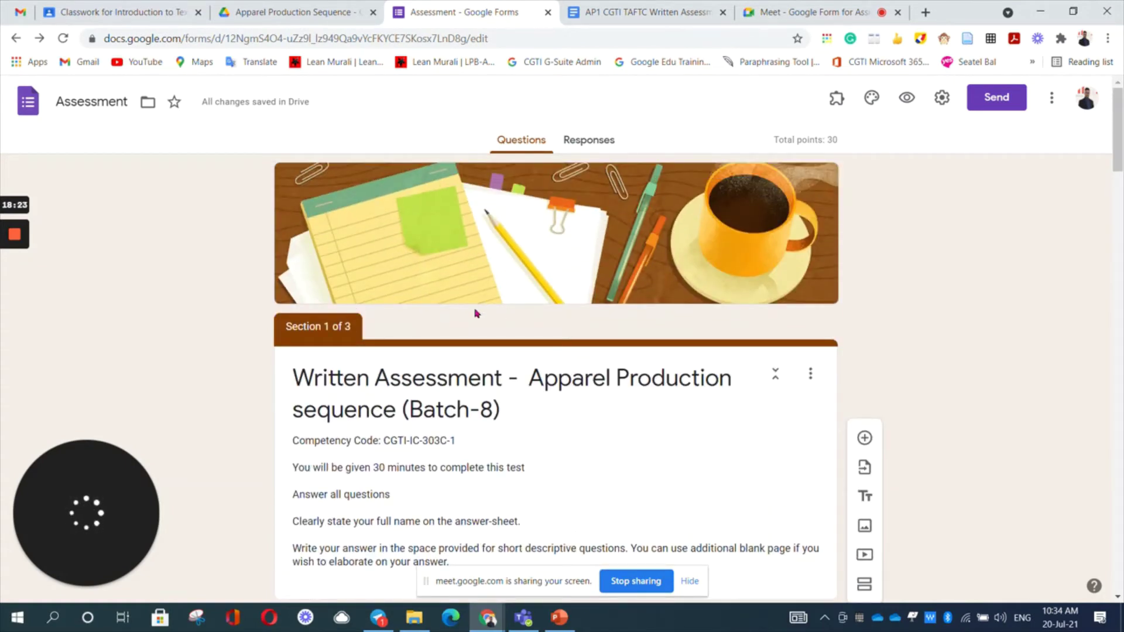
pyautogui.scroll(-2, 479, 325)
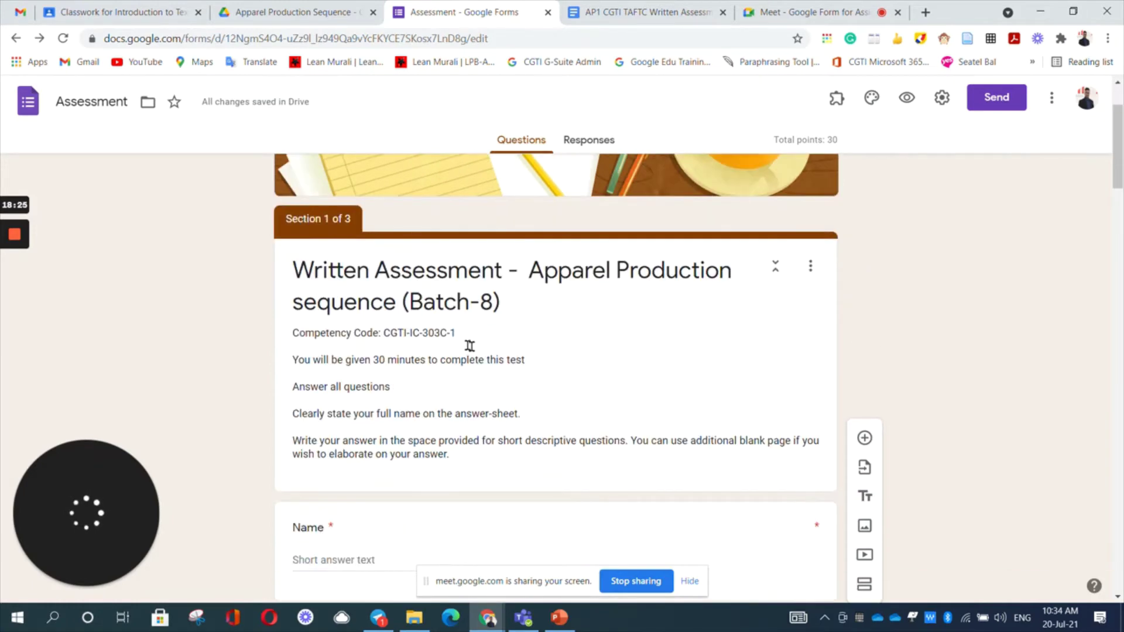
pyautogui.scroll(-3, 468, 348)
pyautogui.scroll(-5, 468, 350)
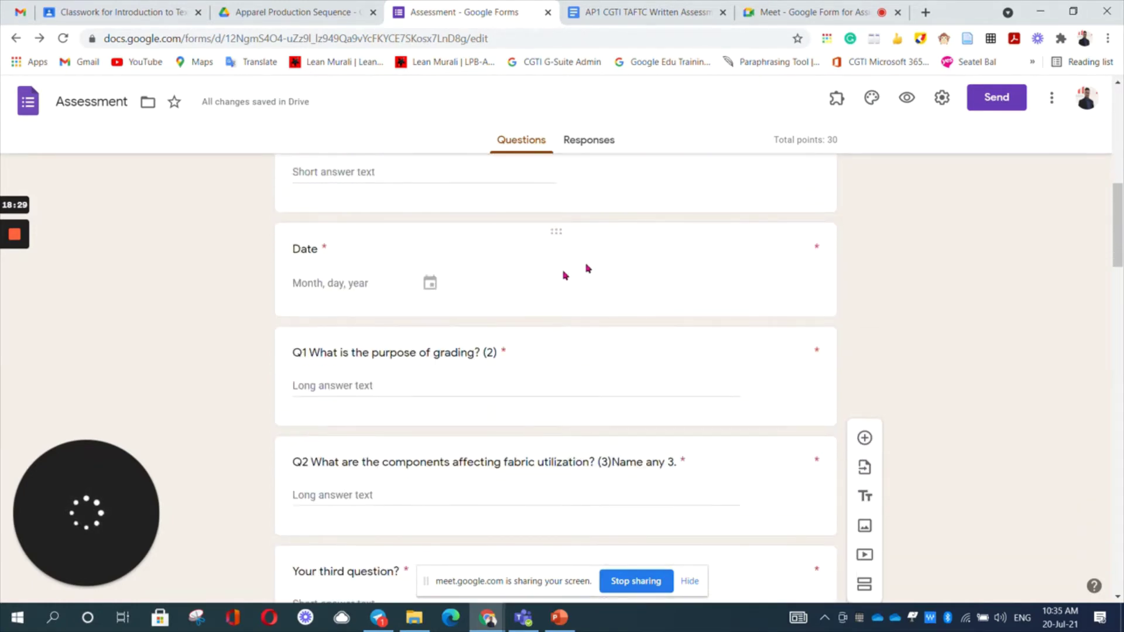
pyautogui.scroll(2, 614, 279)
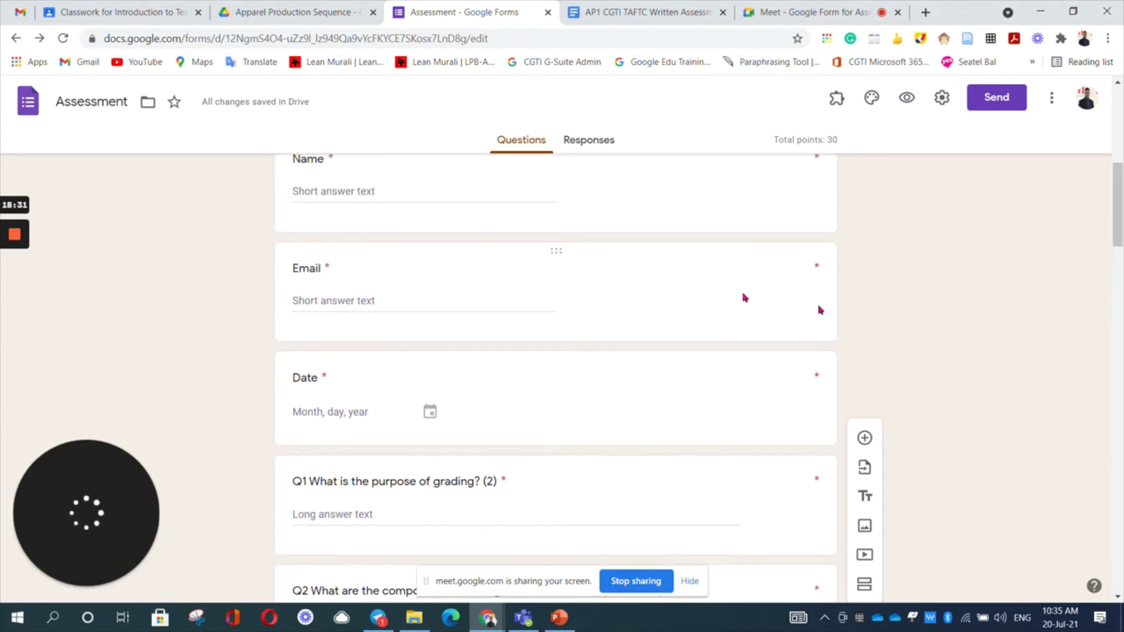
pyautogui.click(684, 285)
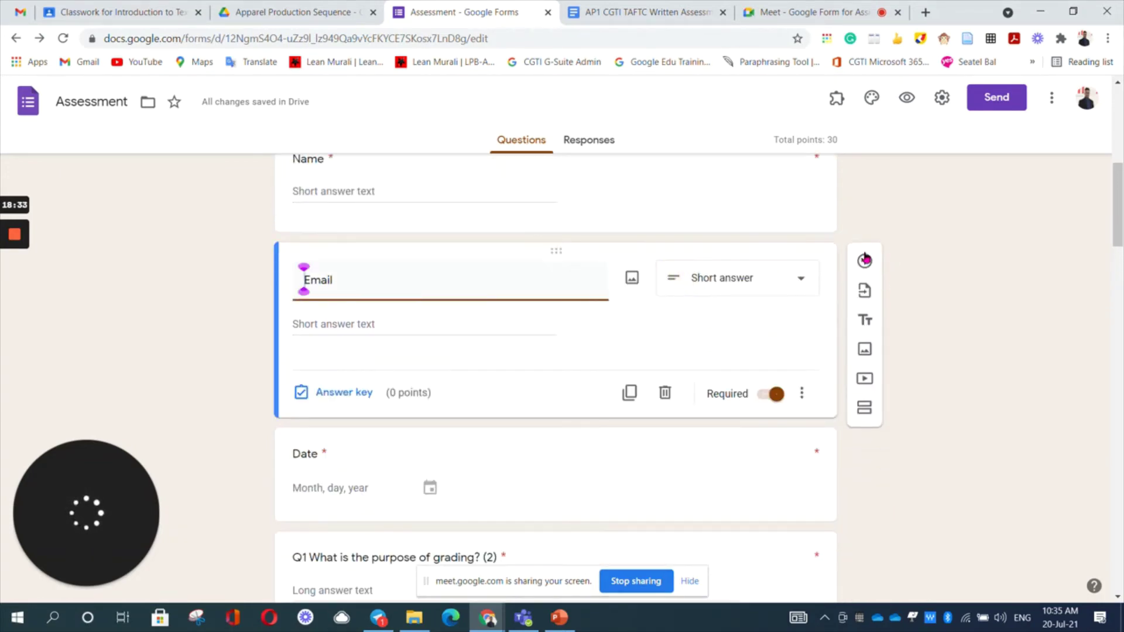
# Step: Add a required short-answer question titled 'Venue' directly below Email
pyautogui.click(864, 260)
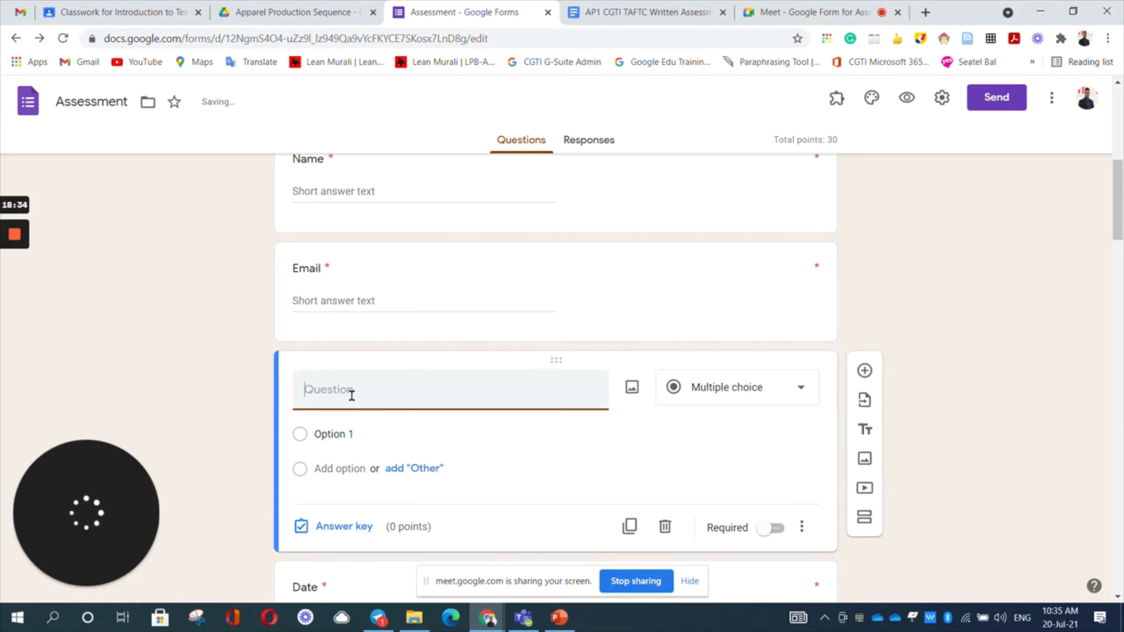
pyautogui.write('Ven')
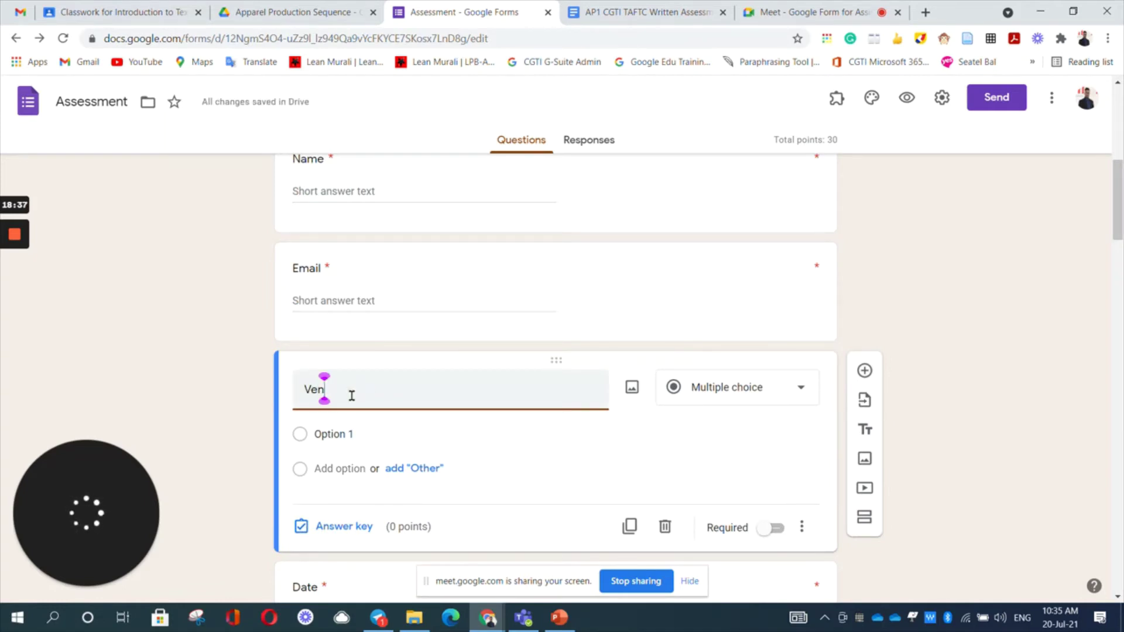
pyautogui.write('ue')
pyautogui.press('BackSpace')
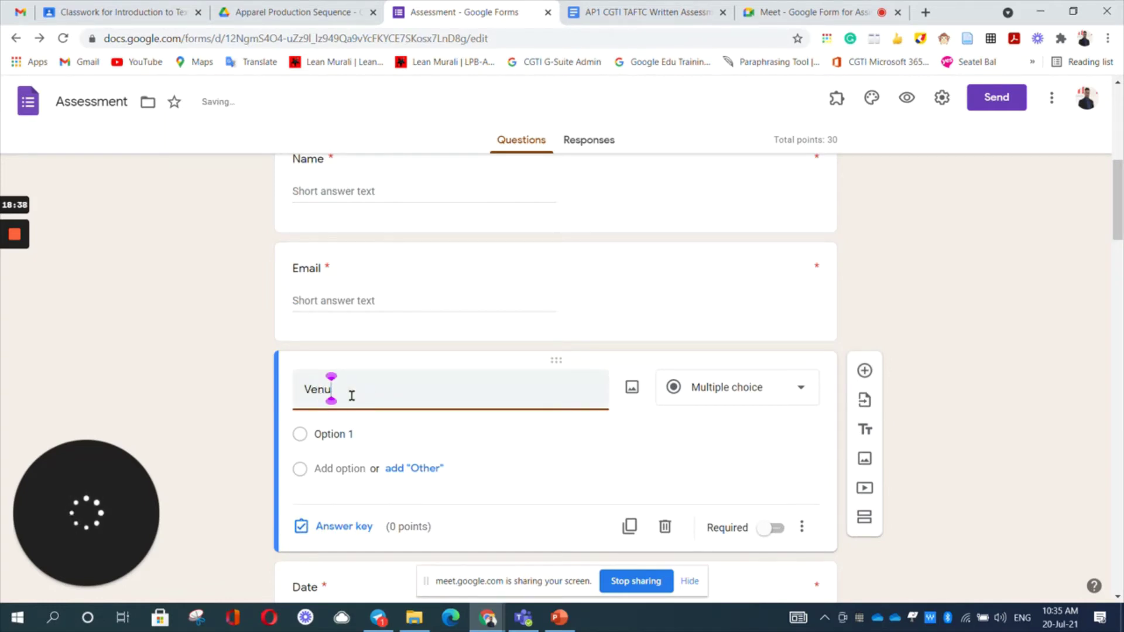
pyautogui.write('e')
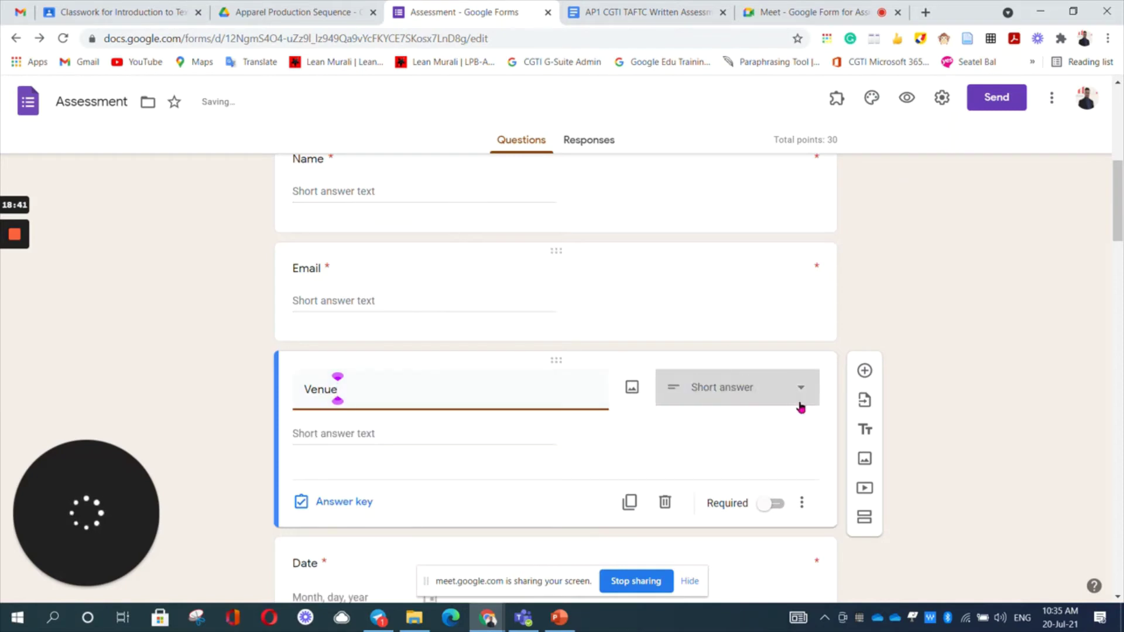
pyautogui.click(765, 501)
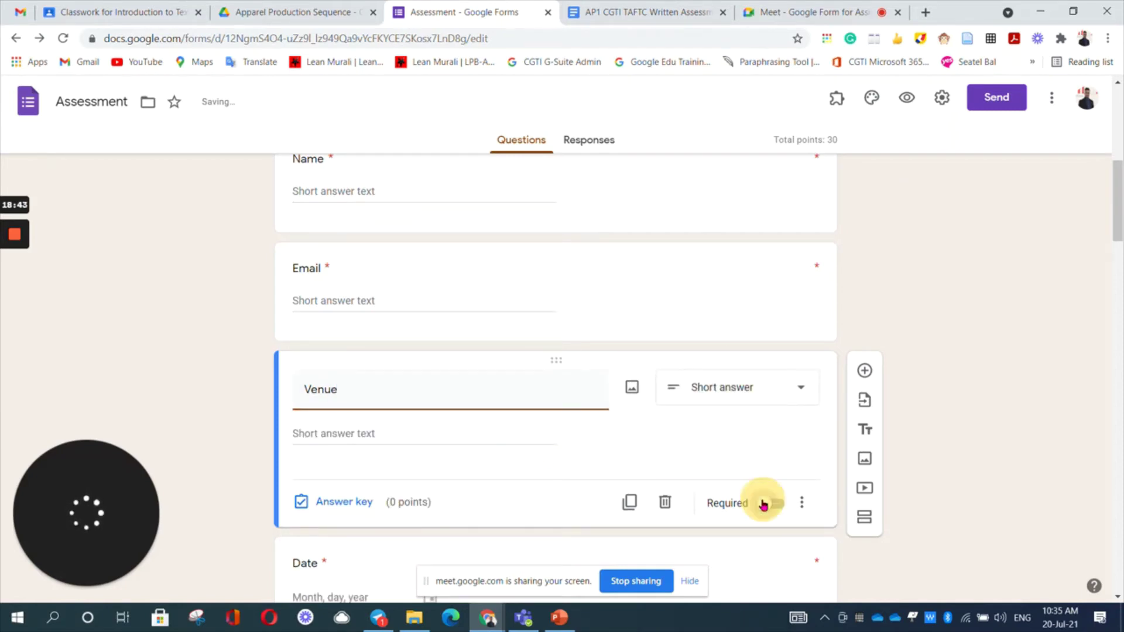
pyautogui.scroll(-7, 425, 457)
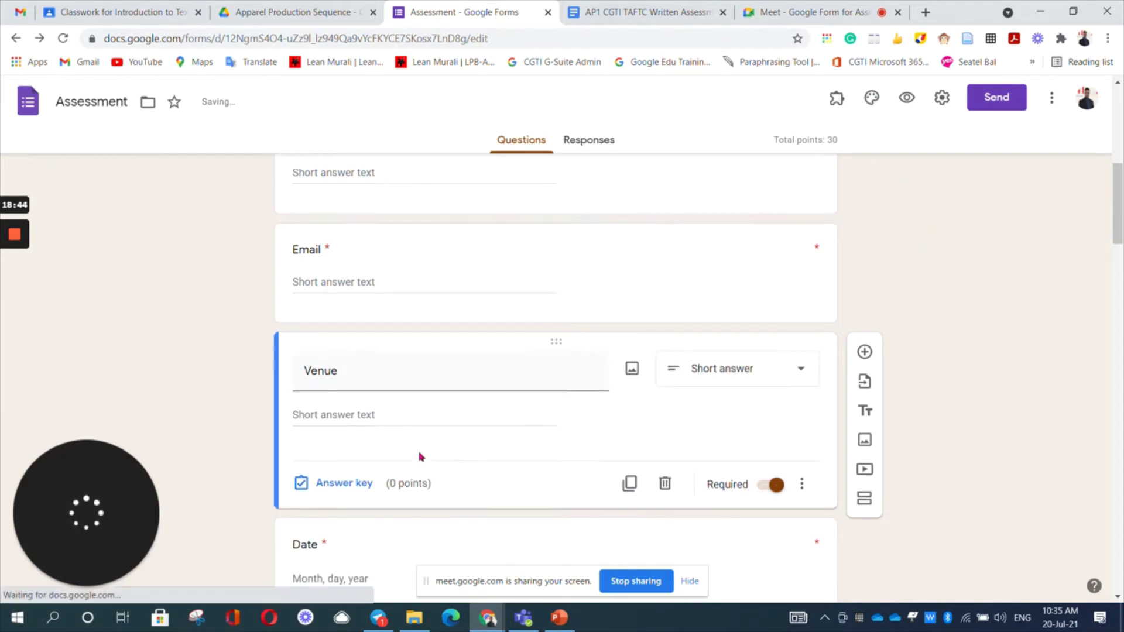
# Step: Scroll past Q1 and Q2 and select the 'Your third question?' placeholder card
pyautogui.scroll(-1, 419, 457)
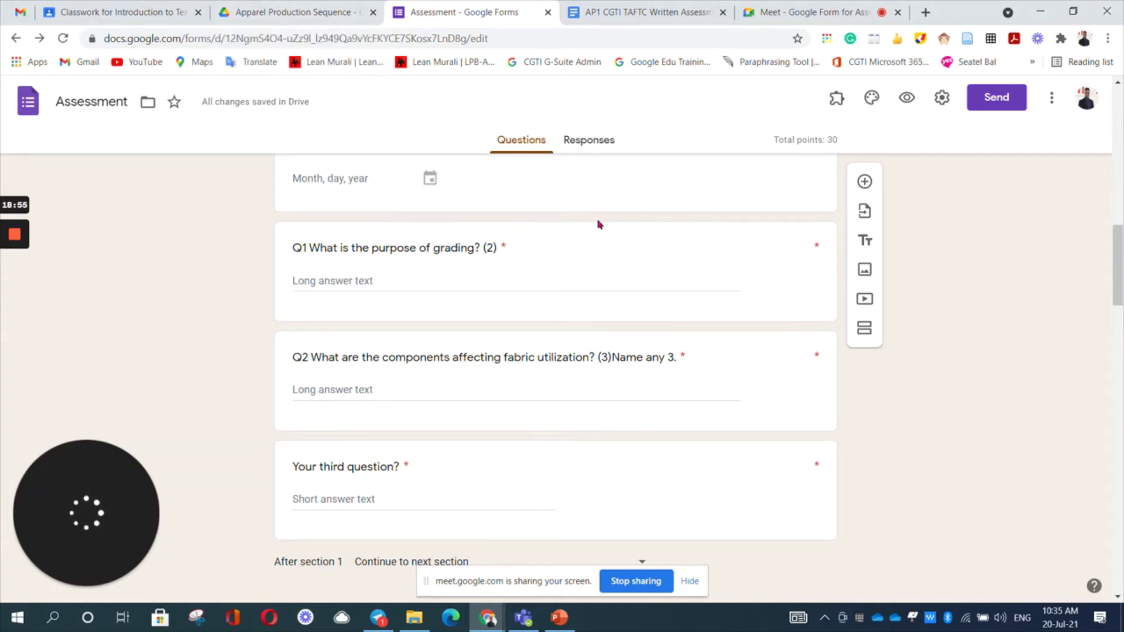
pyautogui.scroll(-2, 572, 290)
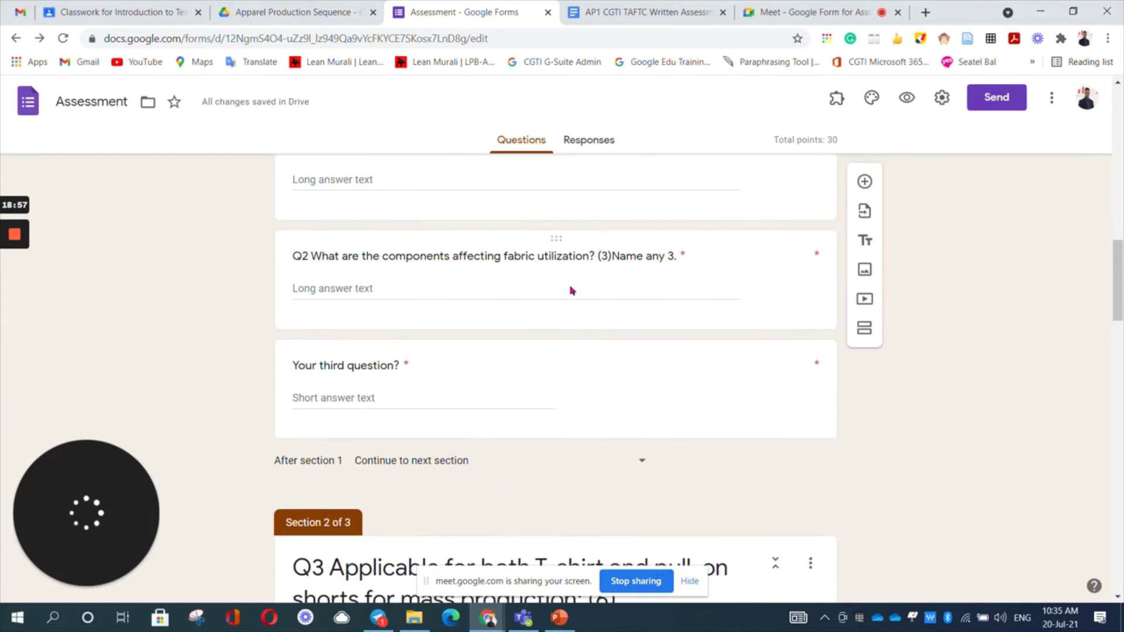
pyautogui.click(758, 368)
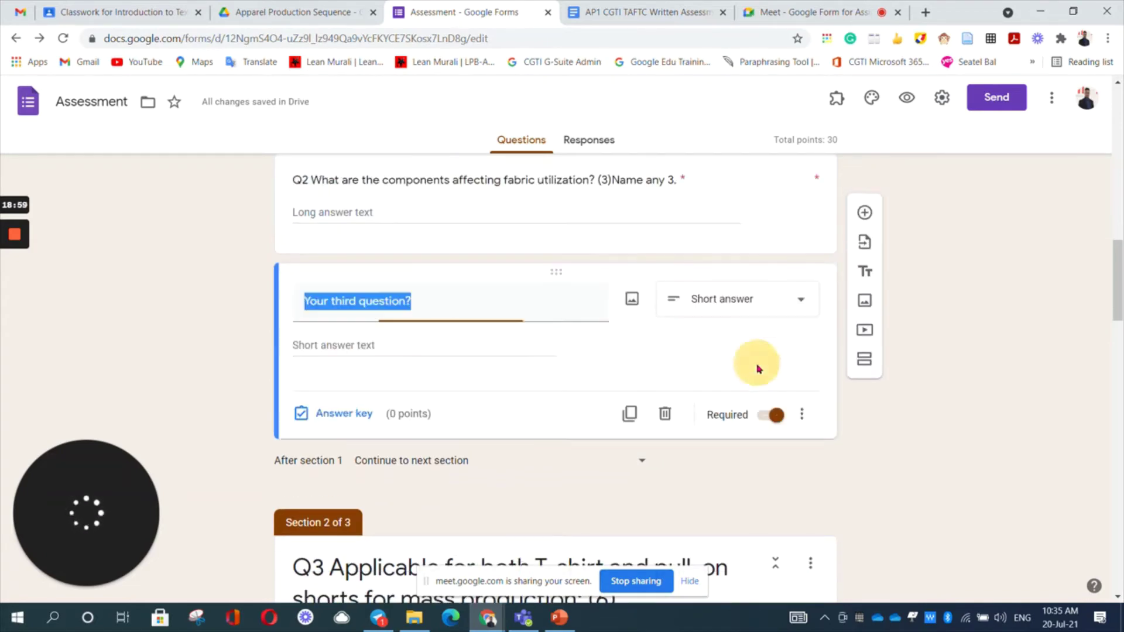
pyautogui.click(665, 415)
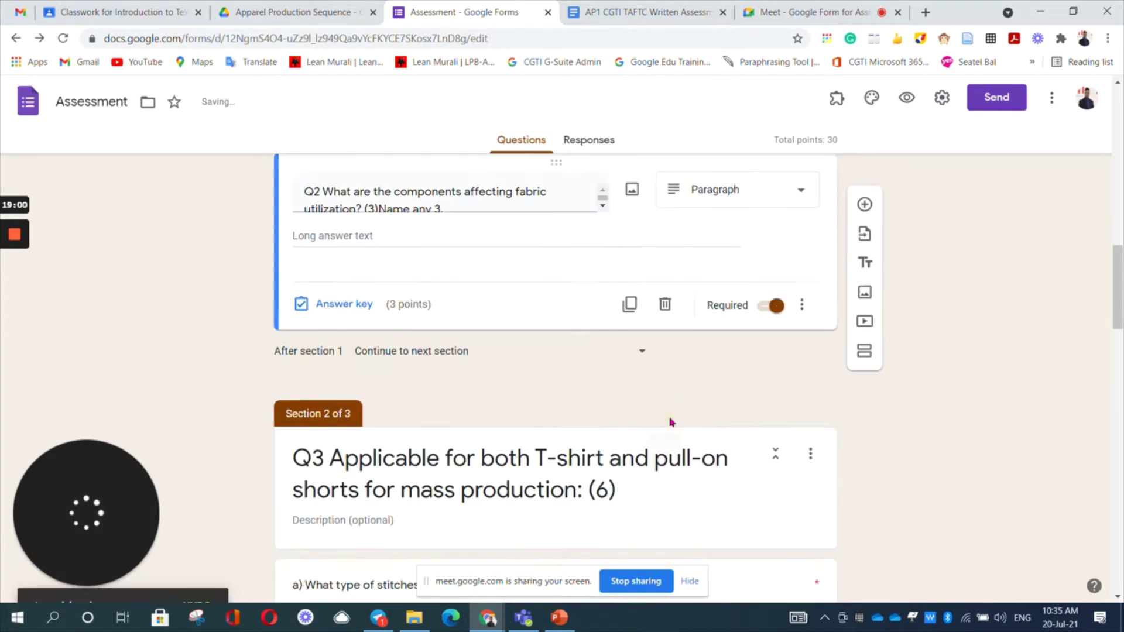
pyautogui.scroll(-5, 535, 381)
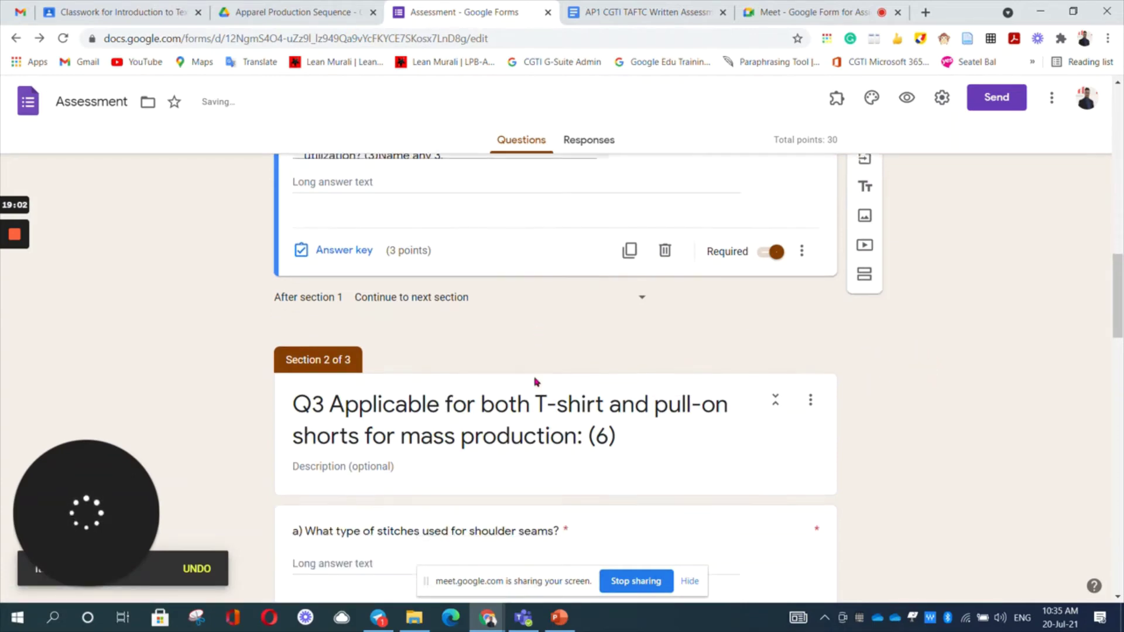
pyautogui.scroll(-3, 534, 381)
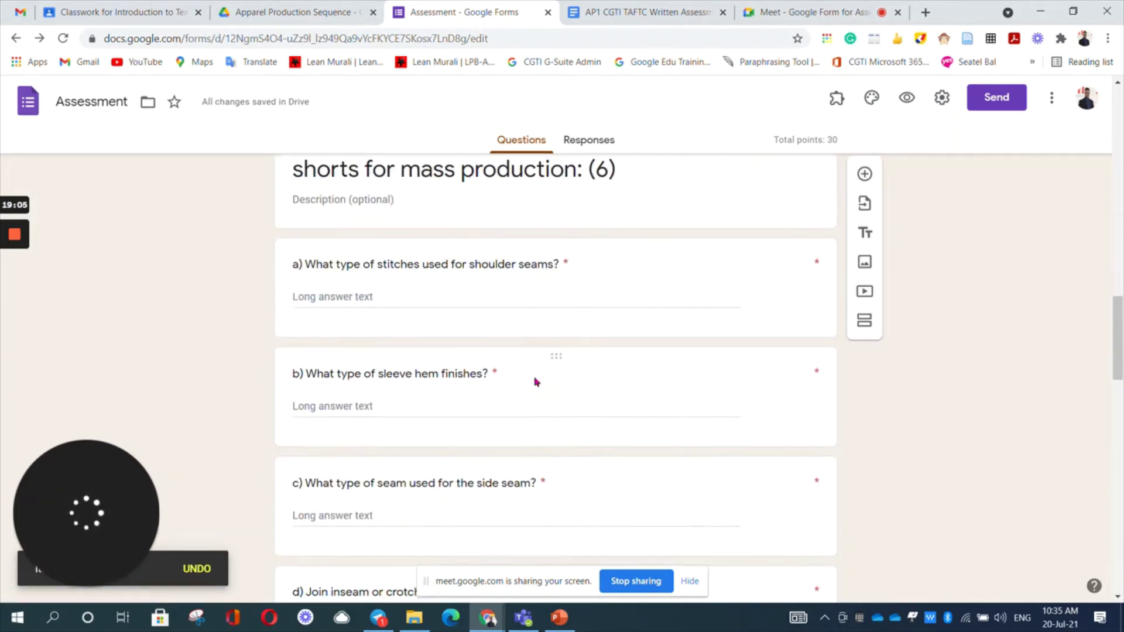
pyautogui.scroll(4, 534, 377)
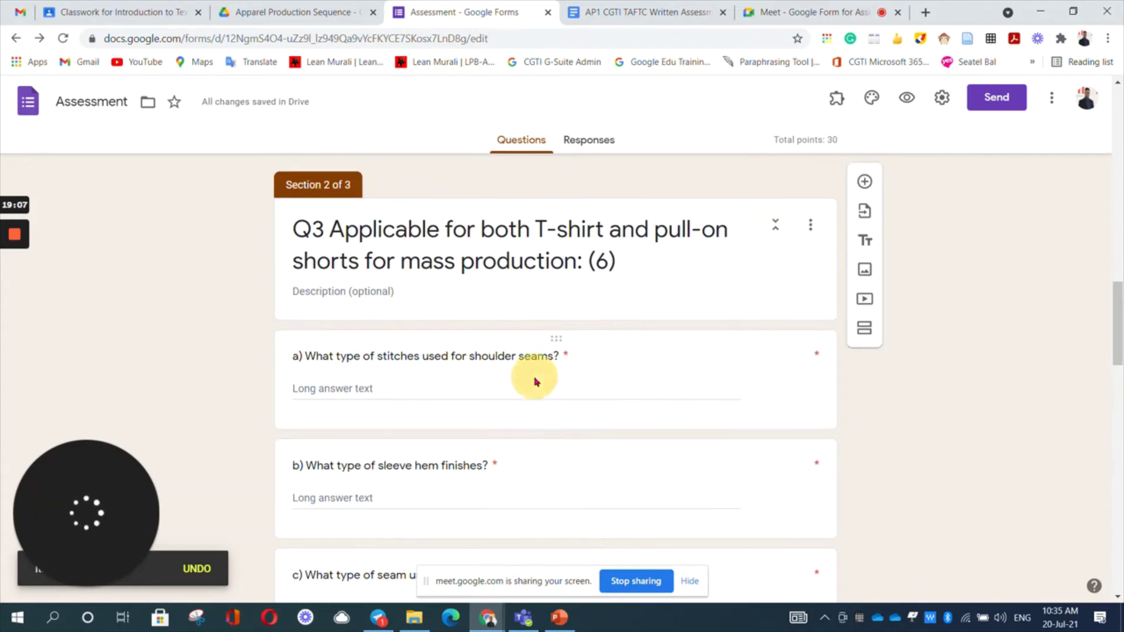
pyautogui.click(543, 362)
pyautogui.scroll(-1, 548, 392)
pyautogui.scroll(-5, 547, 391)
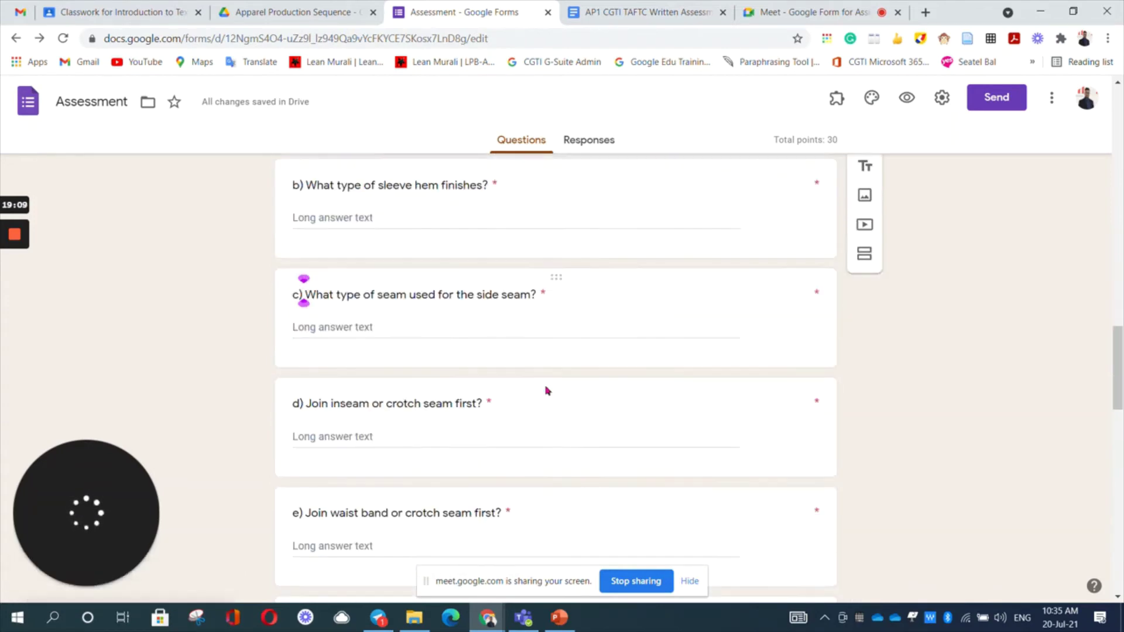
pyautogui.scroll(-1, 658, 442)
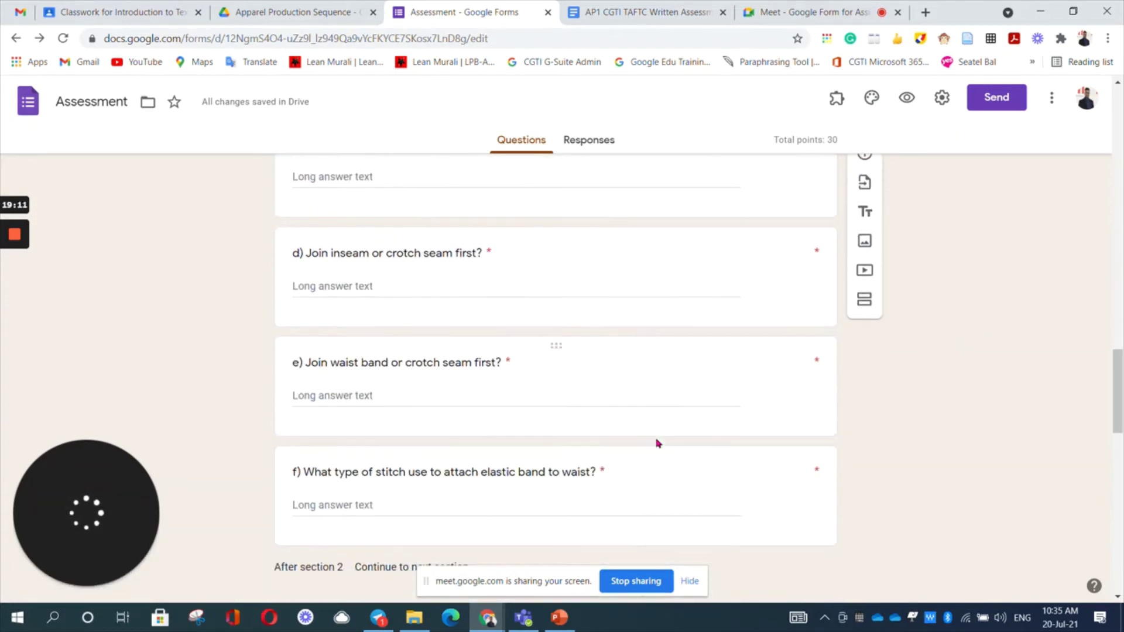
pyautogui.click(393, 351)
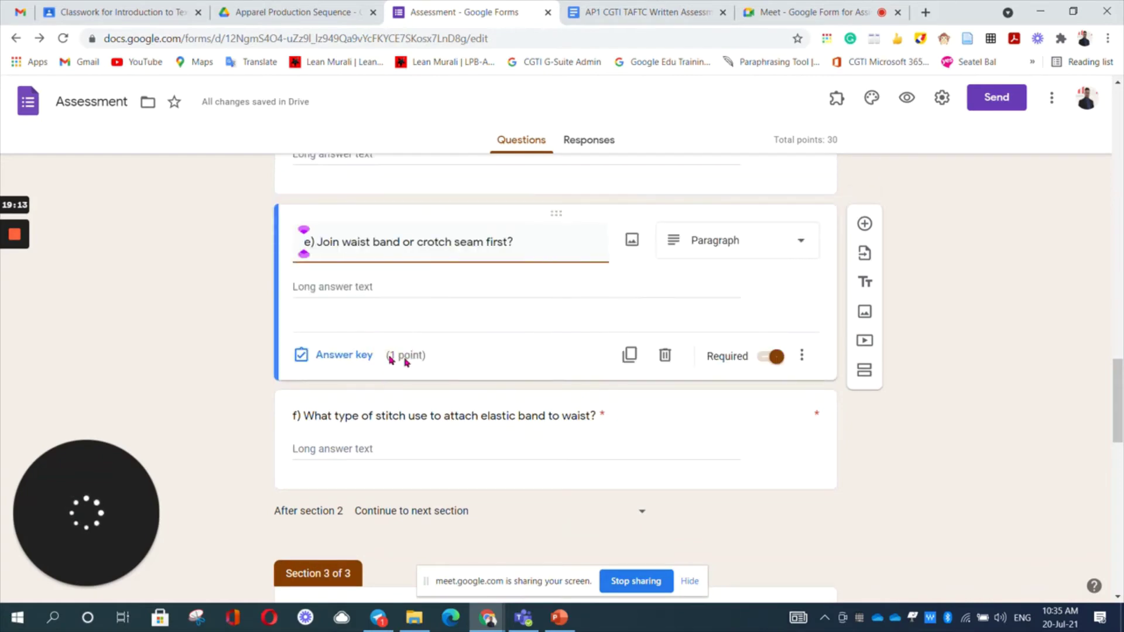
pyautogui.click(878, 426)
pyautogui.scroll(-3, 881, 428)
pyautogui.scroll(-13, 882, 428)
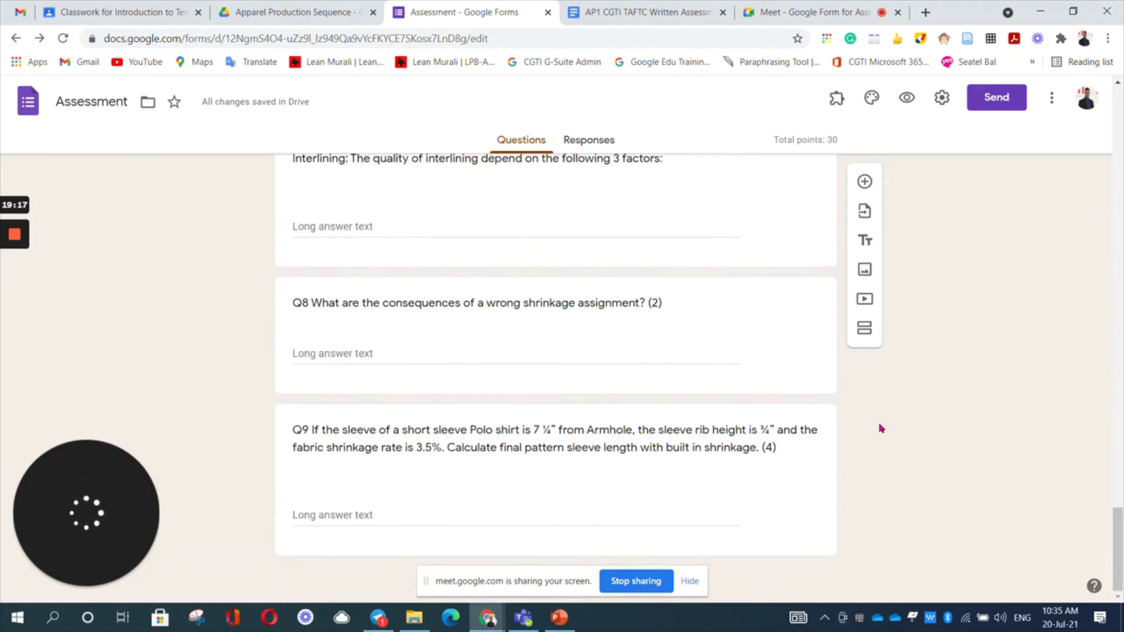
pyautogui.scroll(20, 881, 428)
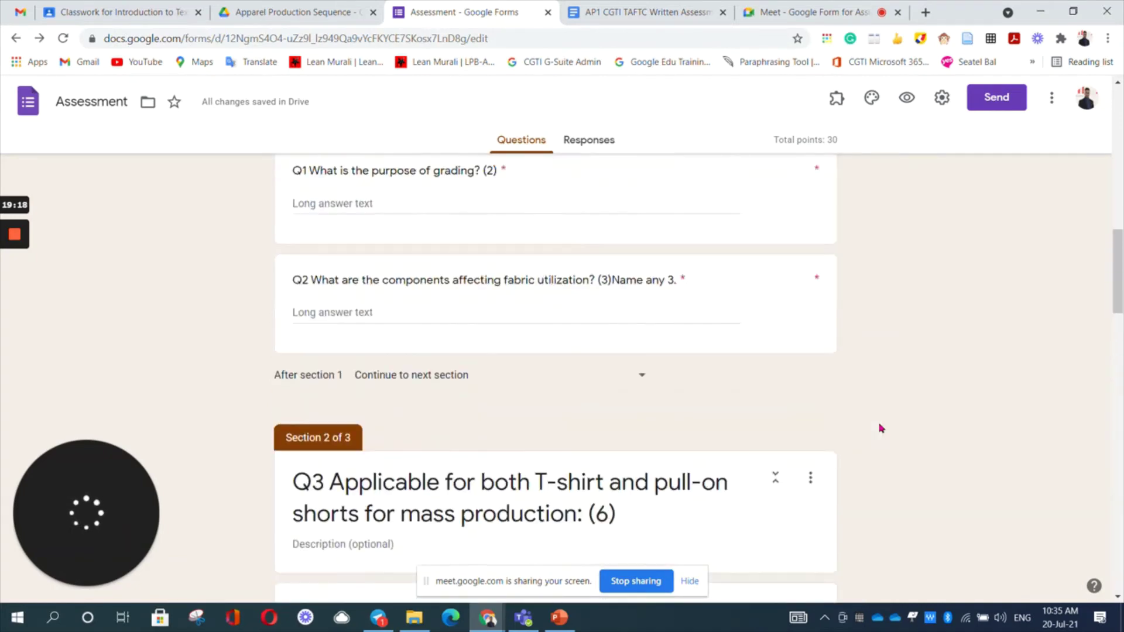
pyautogui.scroll(5, 881, 428)
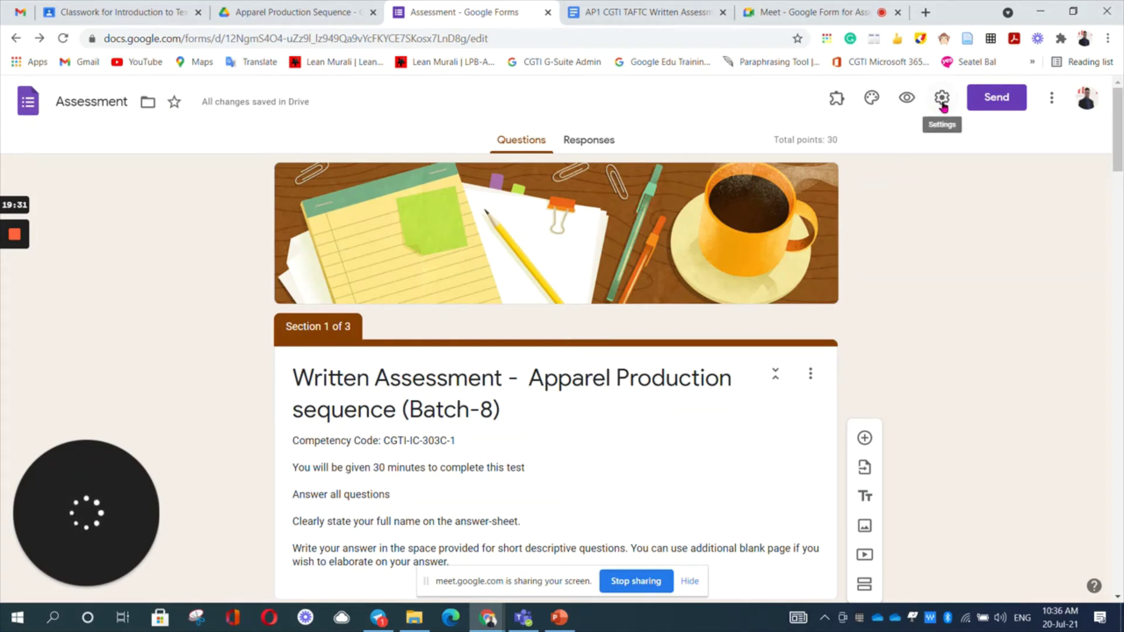
# Step: Preview the quiz as a respondent and browse section 1: Name, Email, Venue, Date, Q1, Q2
pyautogui.click(907, 106)
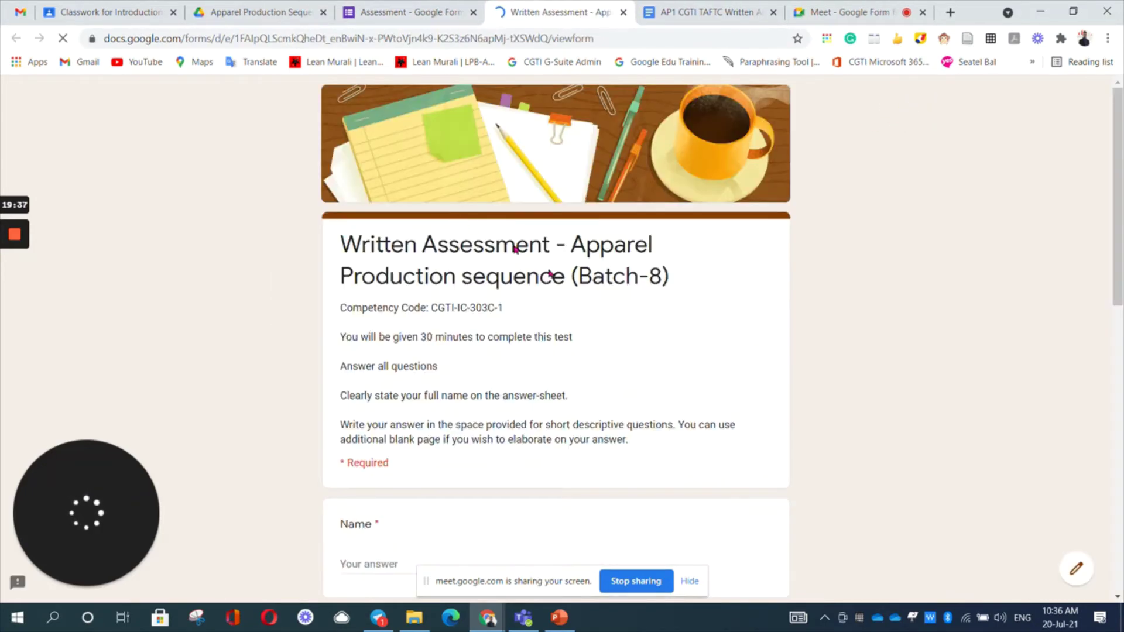
pyautogui.scroll(-4, 607, 335)
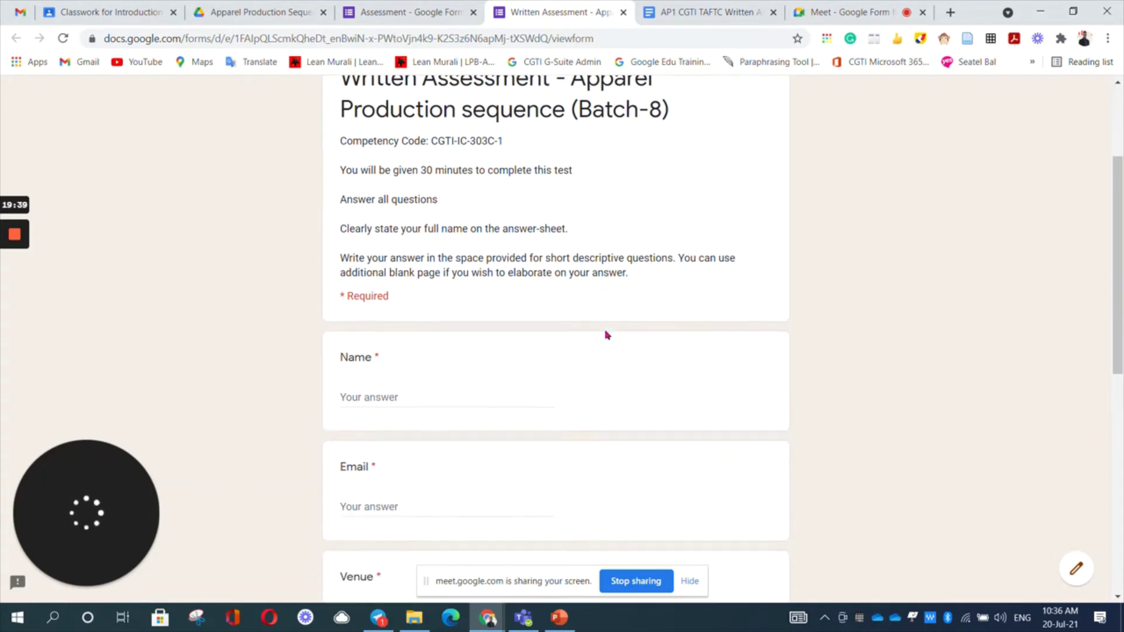
pyautogui.scroll(3, 607, 335)
pyautogui.scroll(1, 607, 335)
pyautogui.scroll(1, 560, 264)
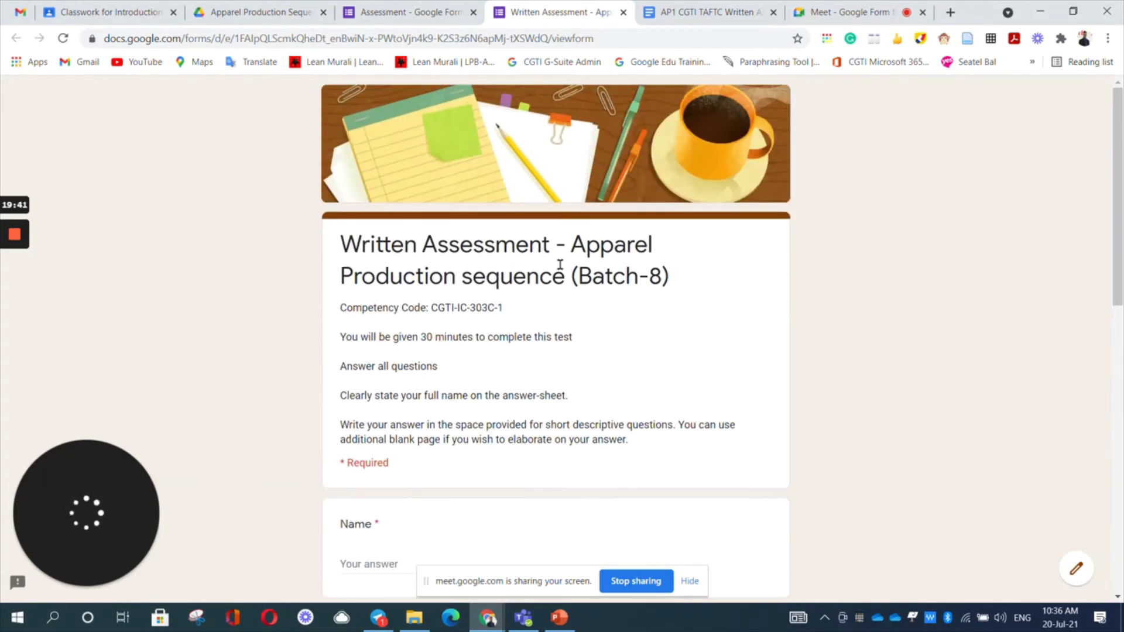
pyautogui.scroll(-5, 623, 300)
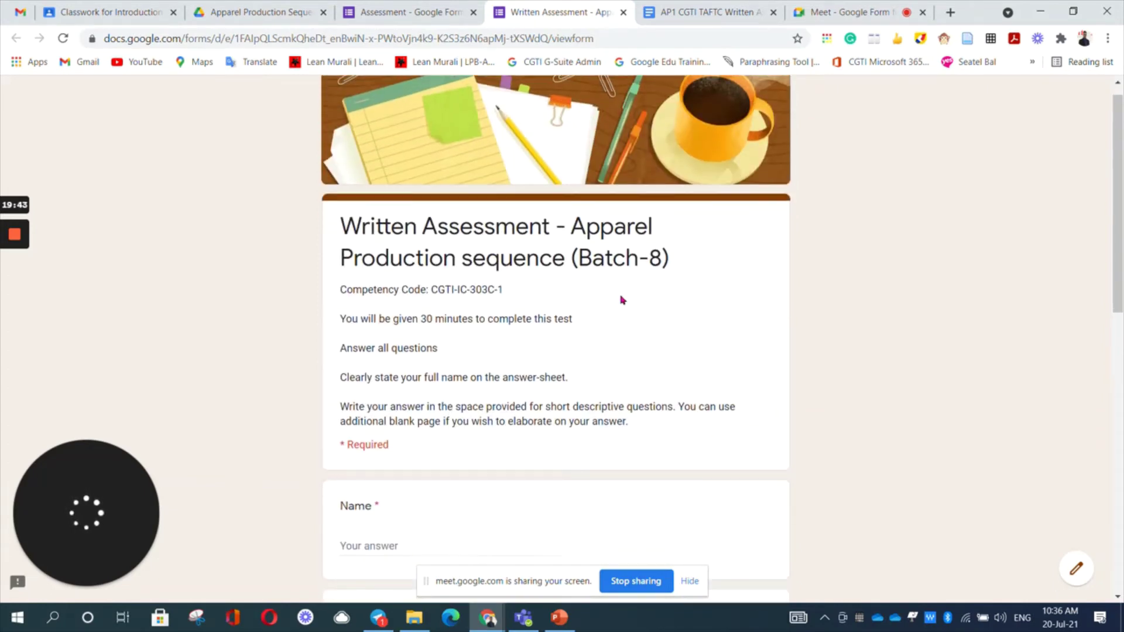
pyautogui.scroll(-3, 623, 300)
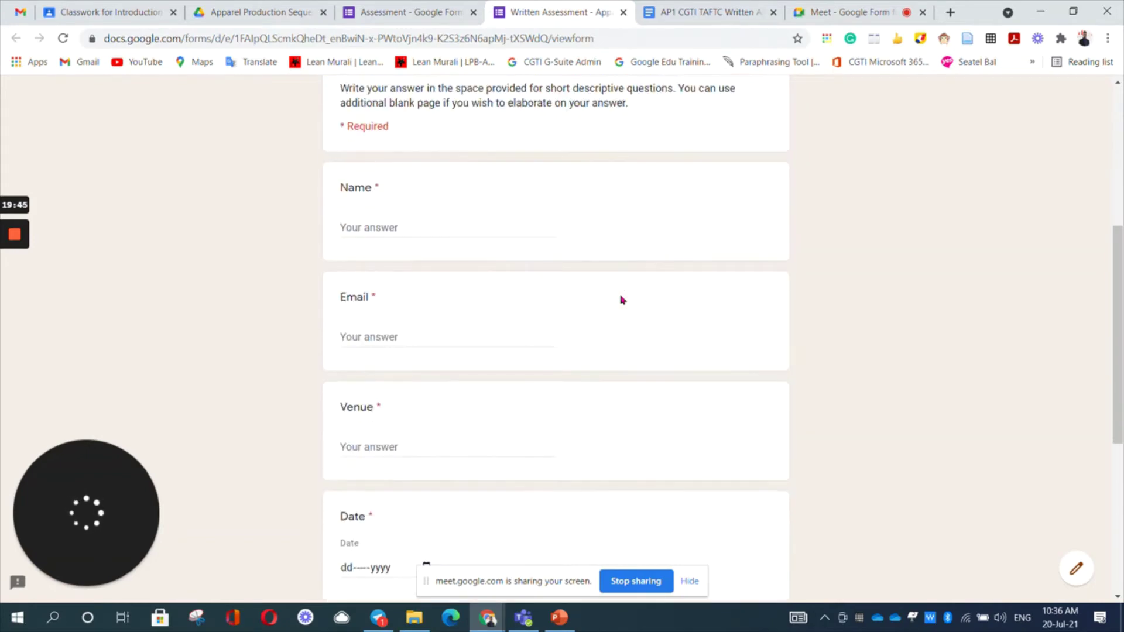
pyautogui.scroll(-3, 623, 300)
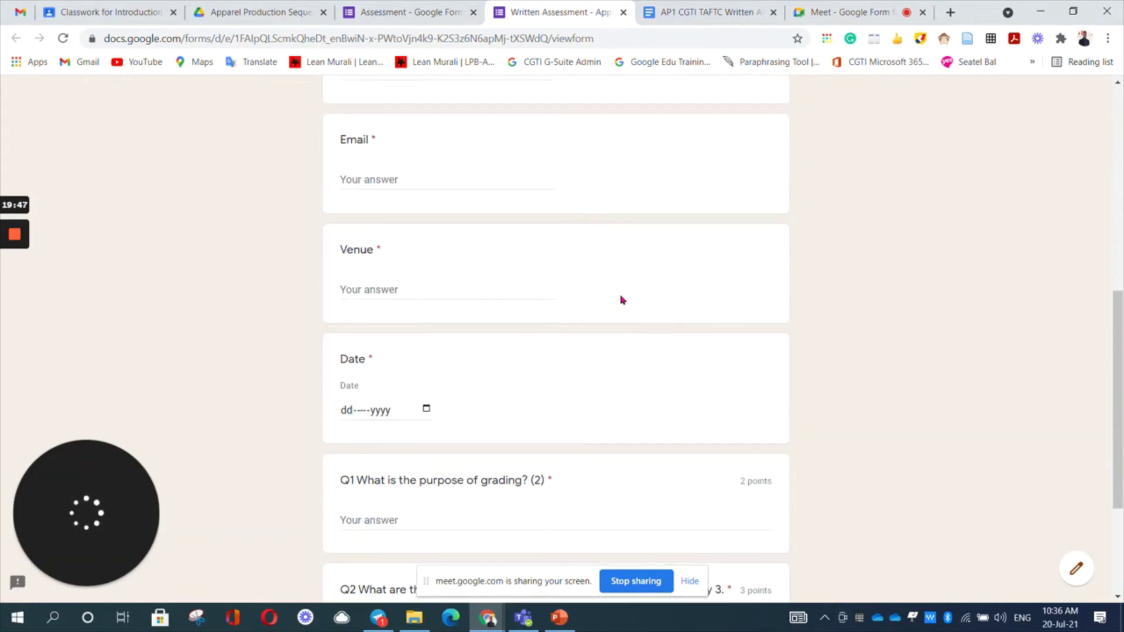
pyautogui.scroll(-1, 622, 300)
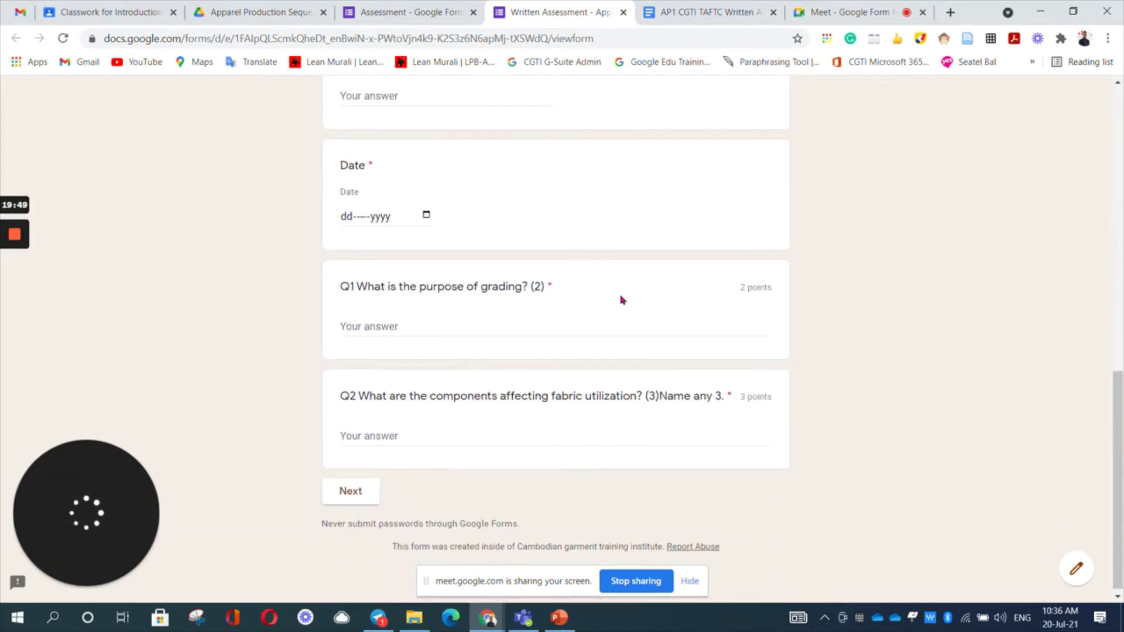
# Step: Fill the preview's Name and Email answers from the browser's autofill suggestion
pyautogui.click(352, 486)
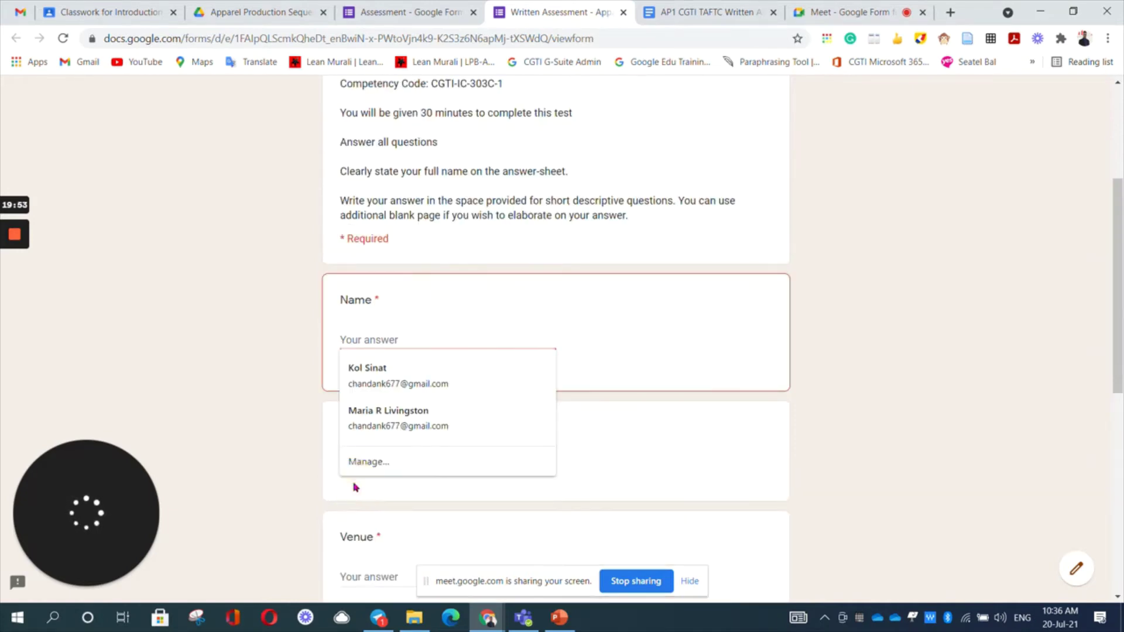
pyautogui.scroll(-8, 696, 392)
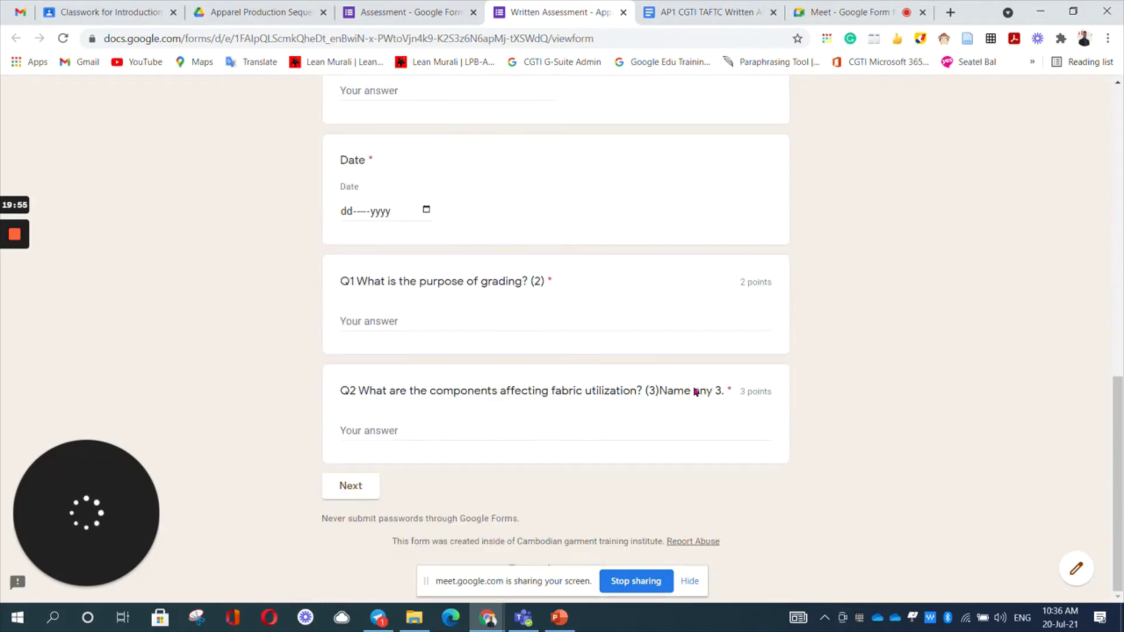
pyautogui.scroll(6, 497, 427)
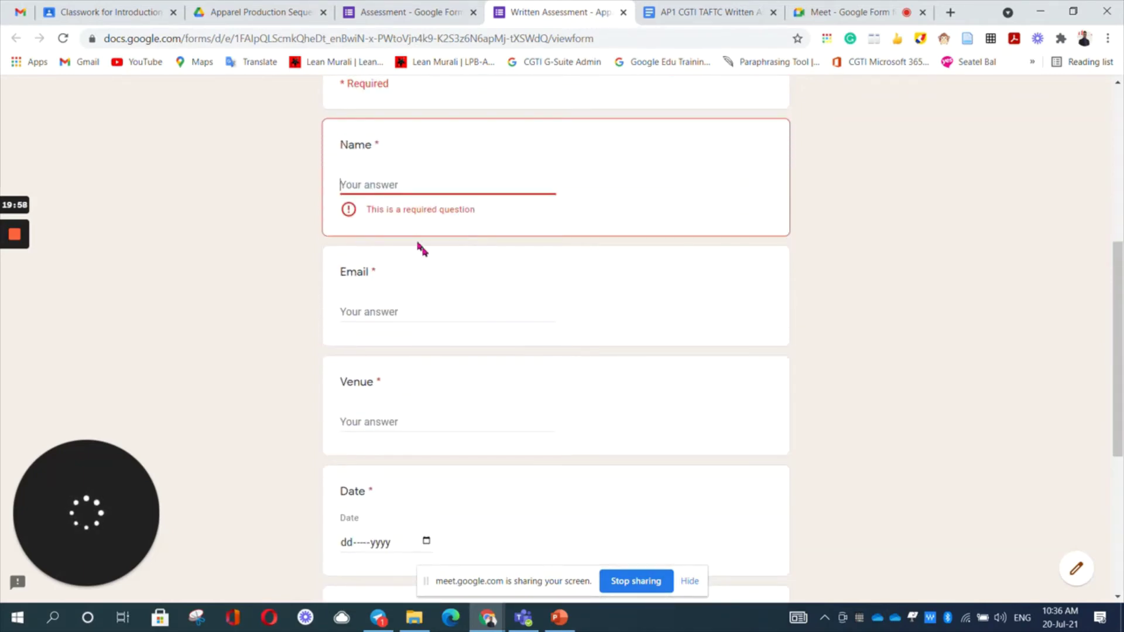
pyautogui.scroll(3, 425, 252)
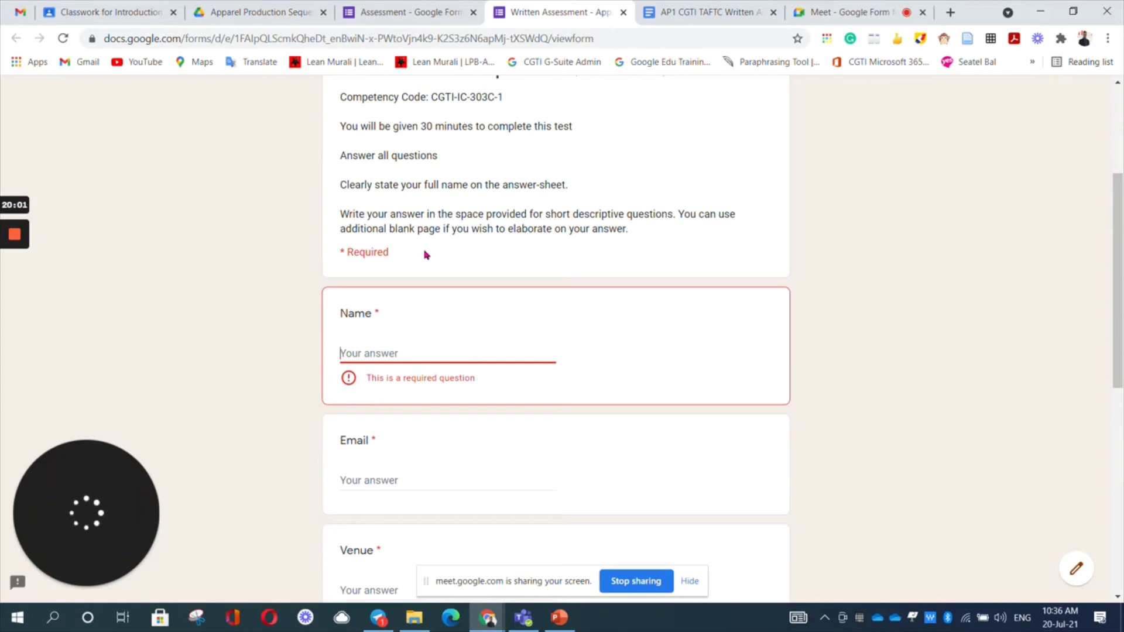
pyautogui.scroll(-8, 425, 255)
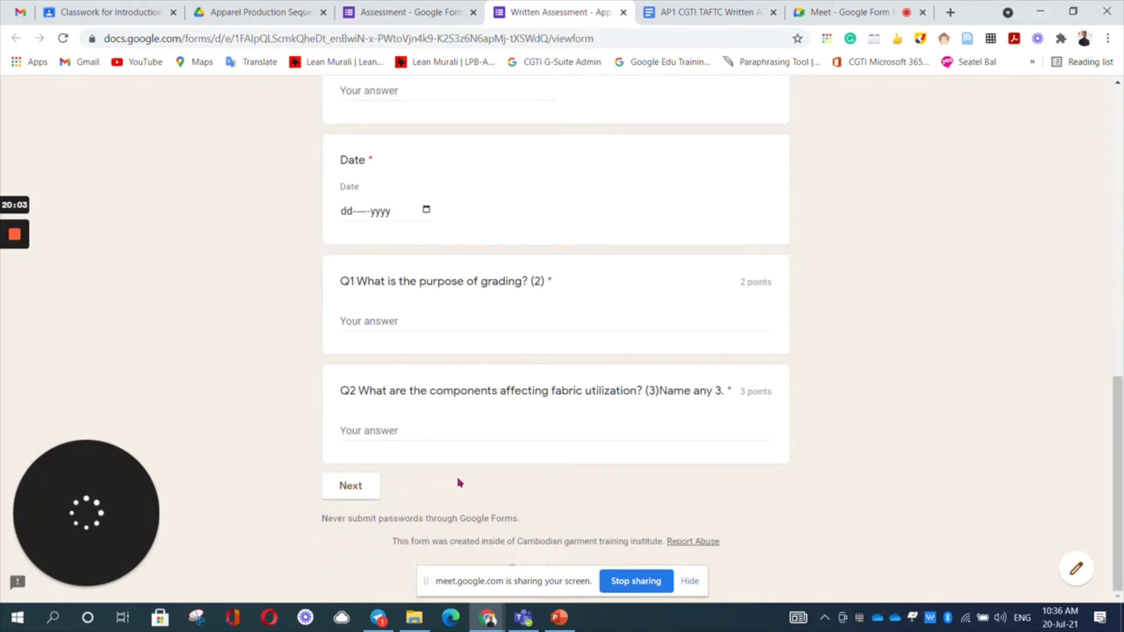
pyautogui.scroll(8, 460, 482)
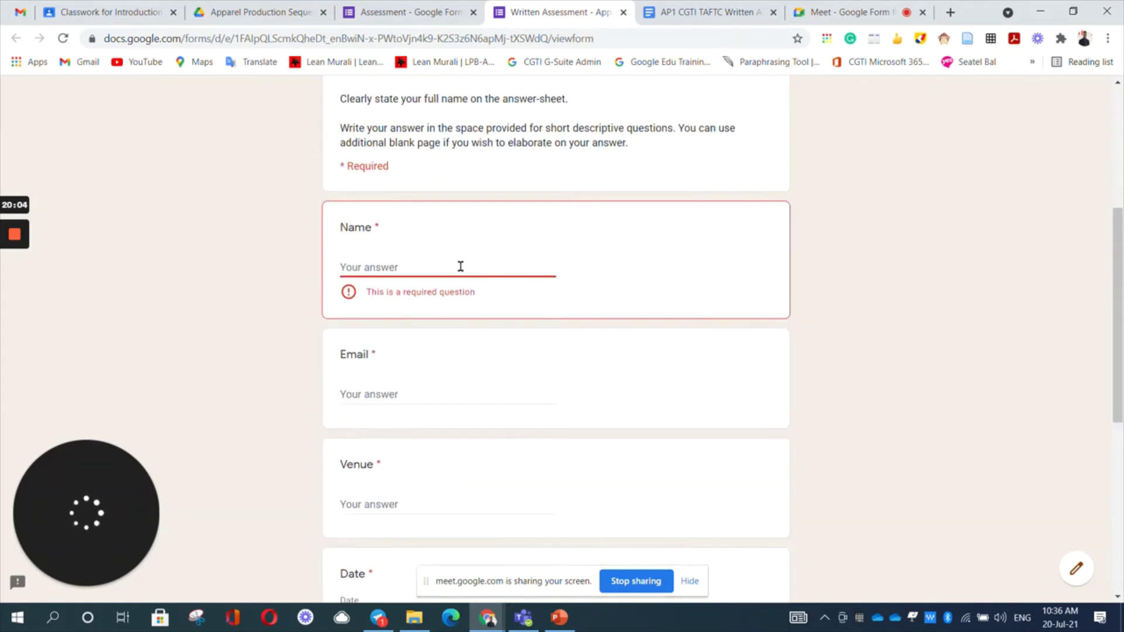
pyautogui.click(408, 265)
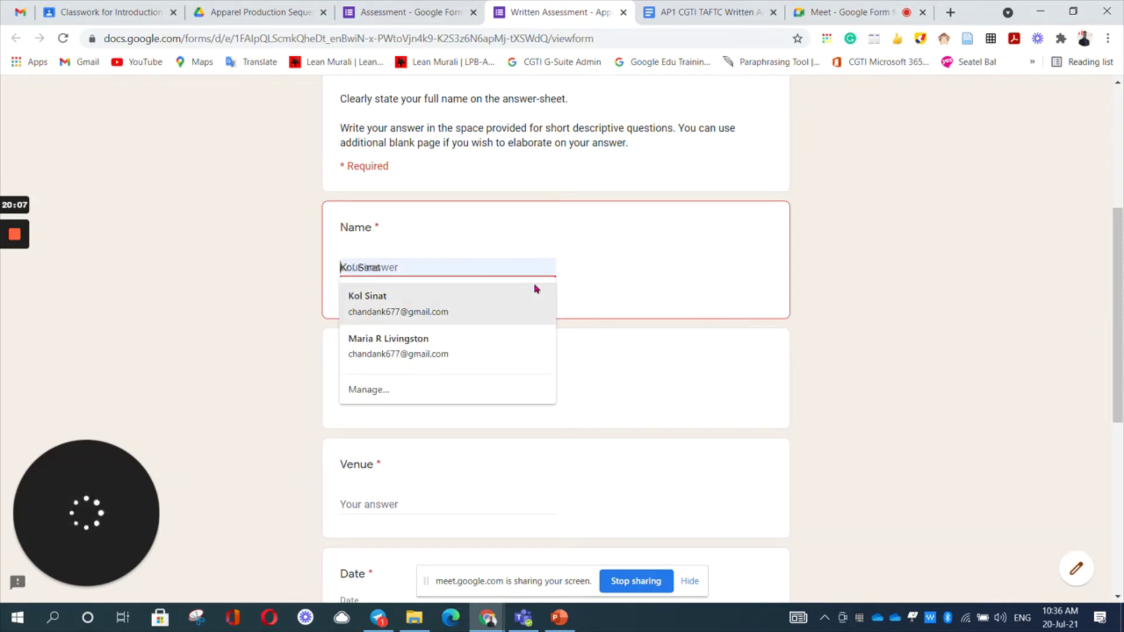
pyautogui.click(630, 250)
pyautogui.click(424, 263)
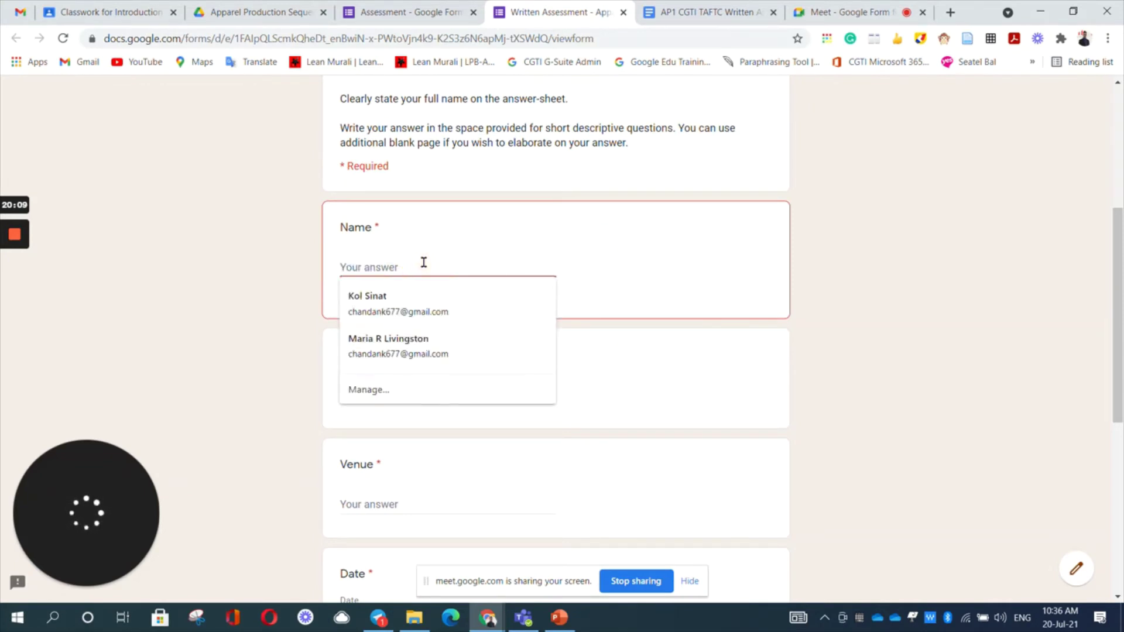
pyautogui.click(391, 303)
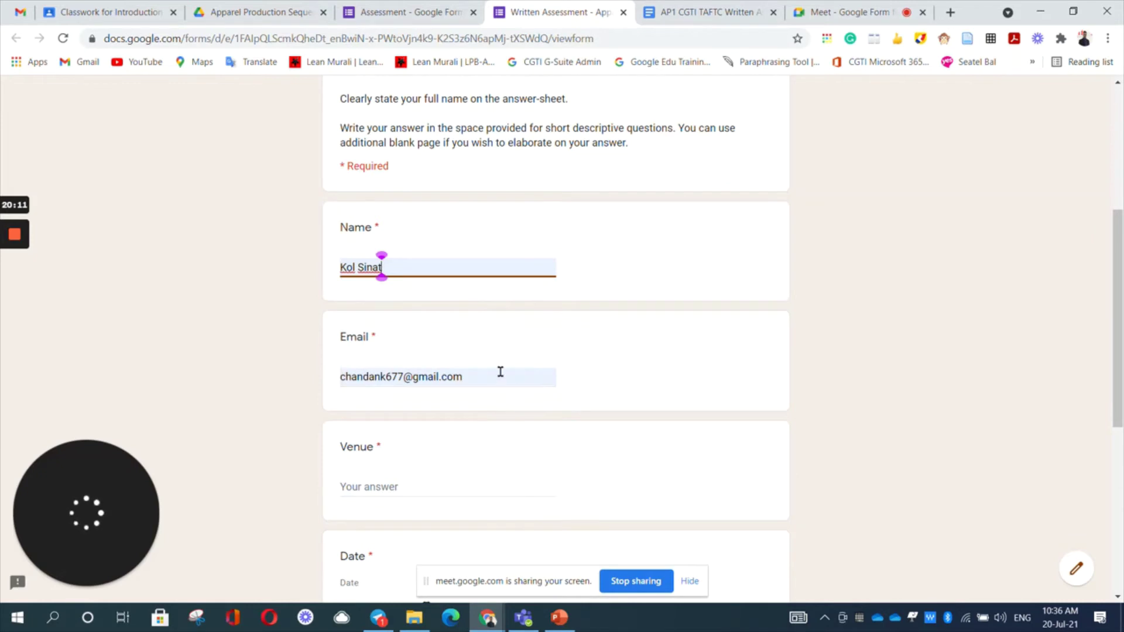
# Step: Enter 'cgti' as the Venue and pick 20-Jul-2021 as the Date
pyautogui.scroll(-3, 499, 373)
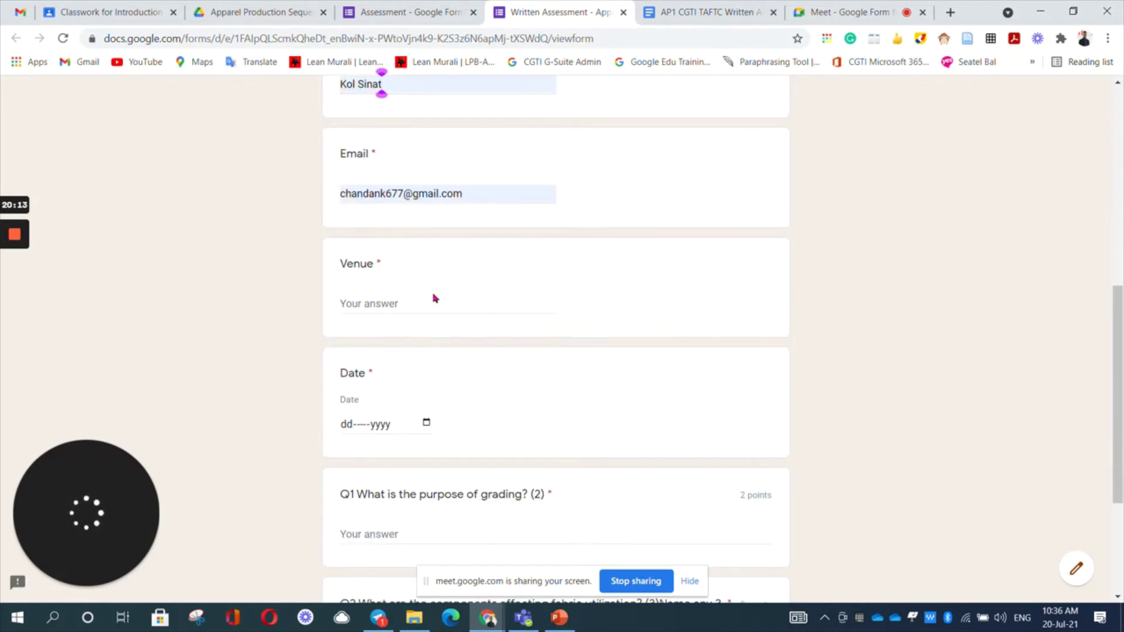
pyautogui.click(409, 298)
pyautogui.write('cgti')
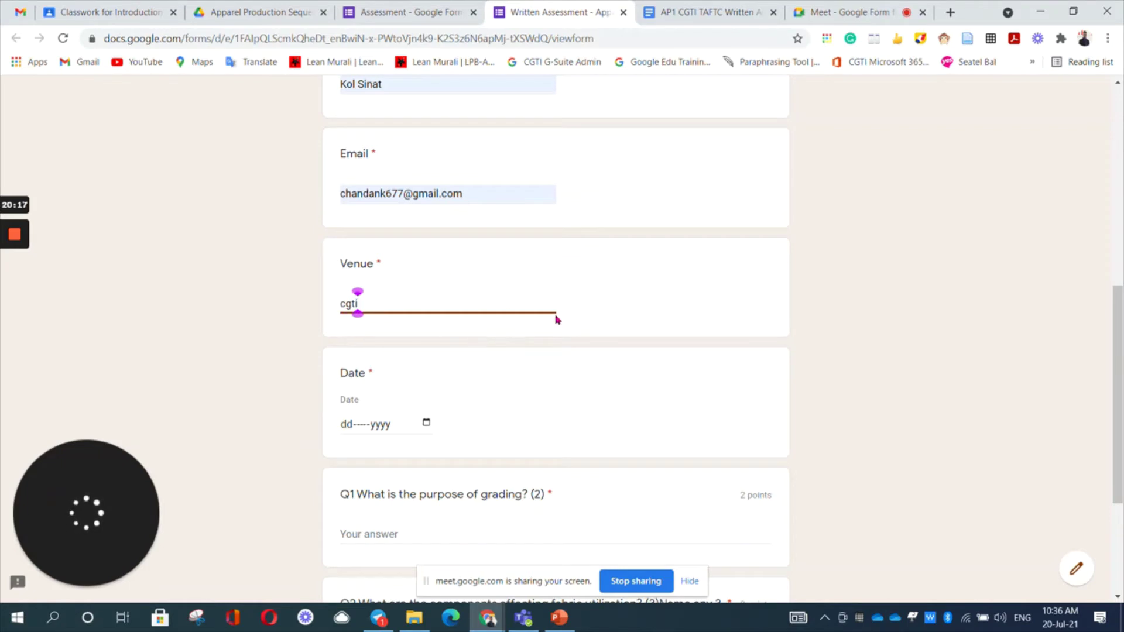
pyautogui.scroll(-3, 632, 315)
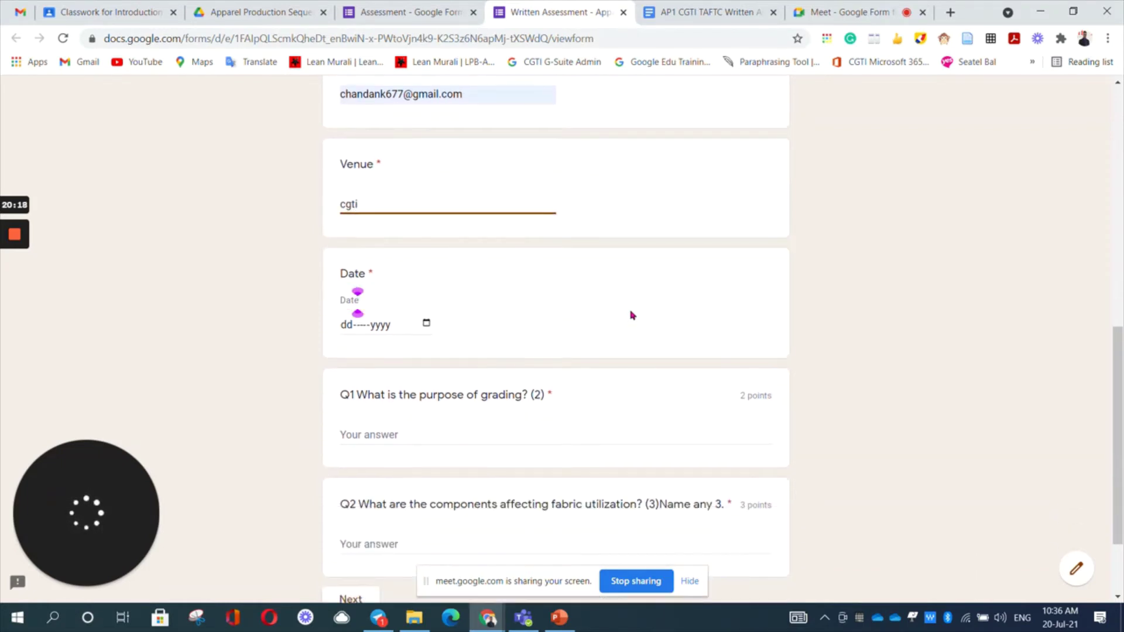
pyautogui.click(426, 250)
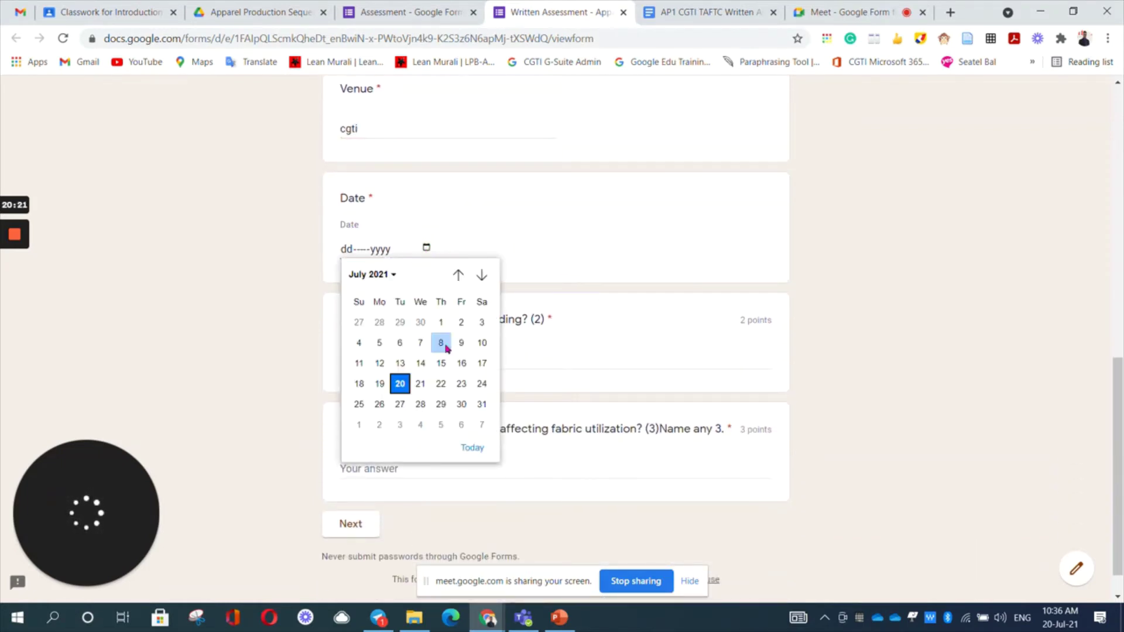
pyautogui.click(406, 389)
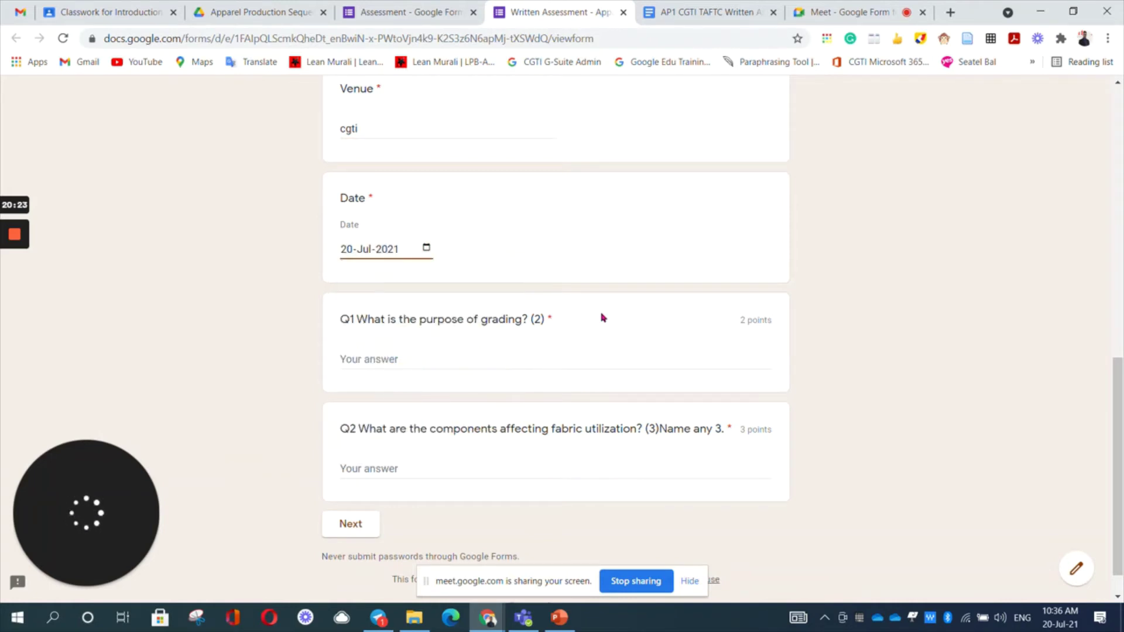
pyautogui.scroll(-1, 606, 317)
# Step: Type 'Grading is important for creating all size pattern' for Q1 and 'A B c' for Q2
pyautogui.click(426, 321)
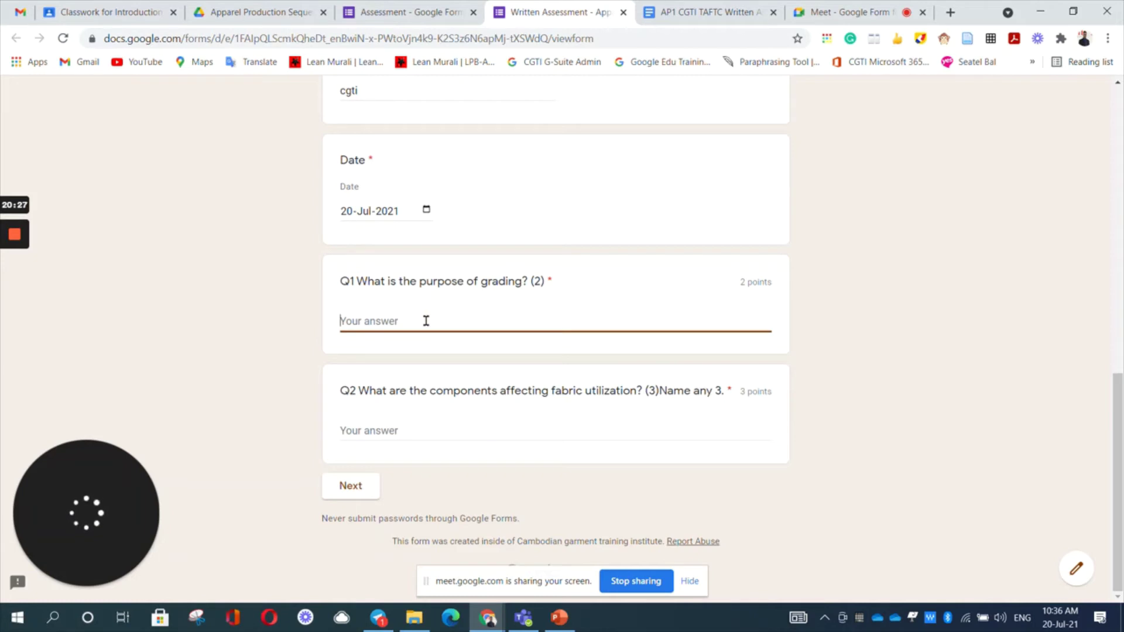
pyautogui.write('Gradi')
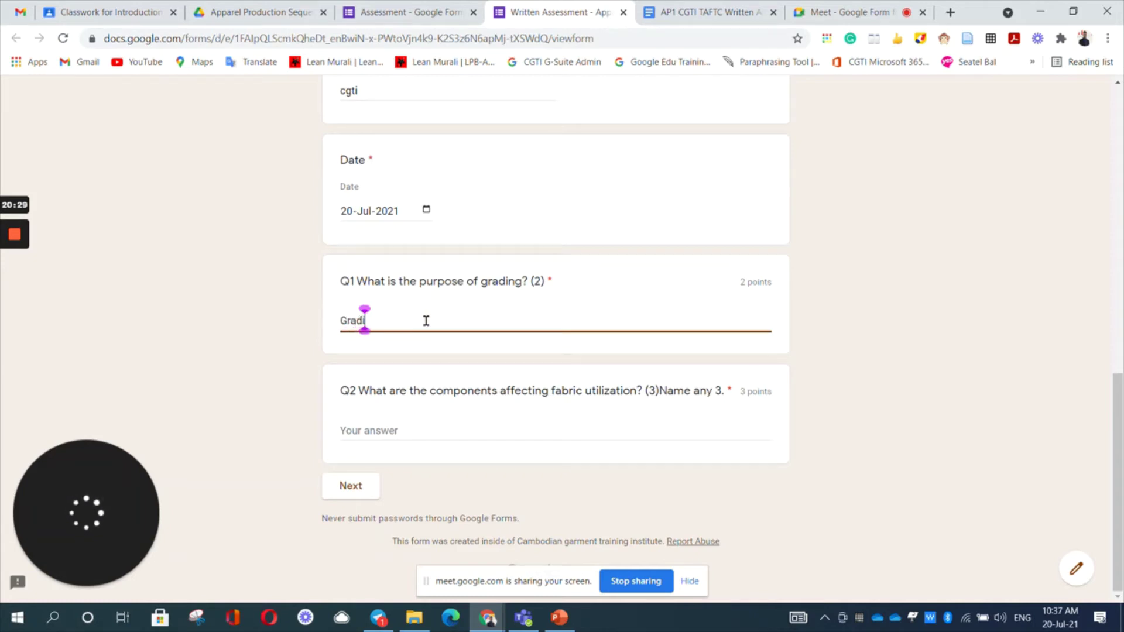
pyautogui.write('ng is important for')
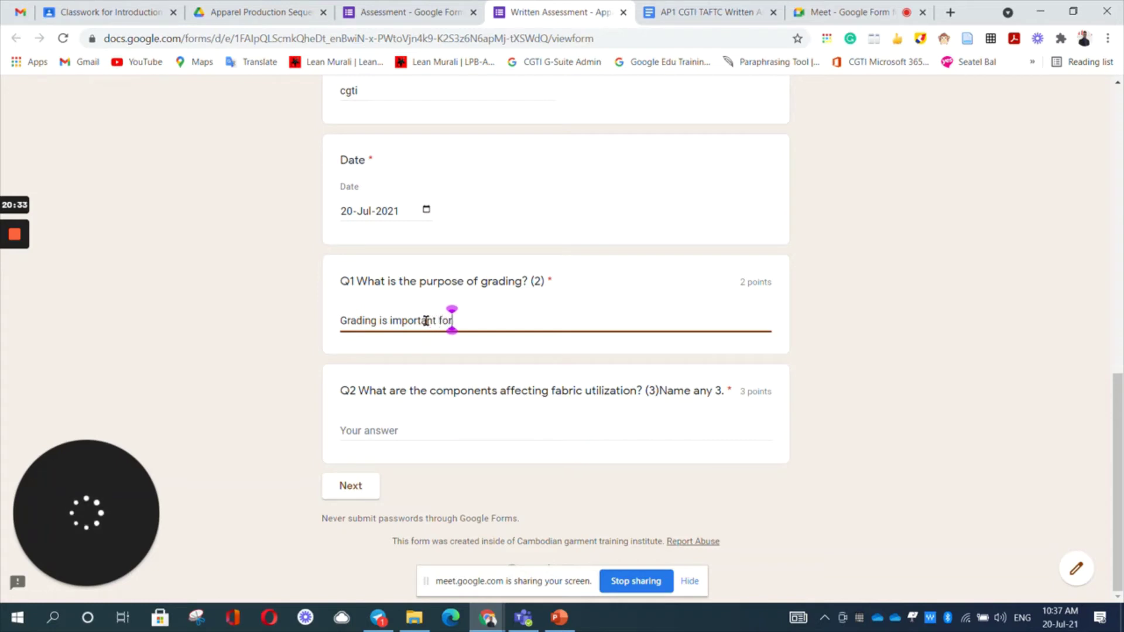
pyautogui.write(' creting Siz')
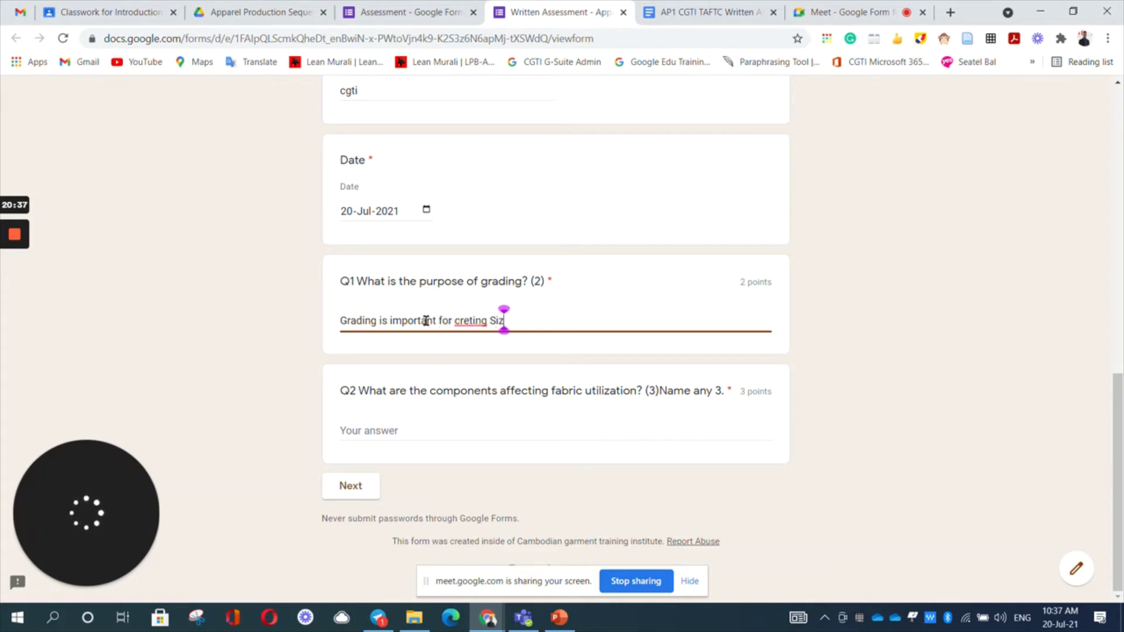
pyautogui.write('e')
pyautogui.press('BackSpace')
pyautogui.press('BackSpace')
pyautogui.press('BackSpace')
pyautogui.press('BackSpace')
pyautogui.press('BackSpace')
pyautogui.press('BackSpace')
pyautogui.press('BackSpace')
pyautogui.press('BackSpace')
pyautogui.press('BackSpace')
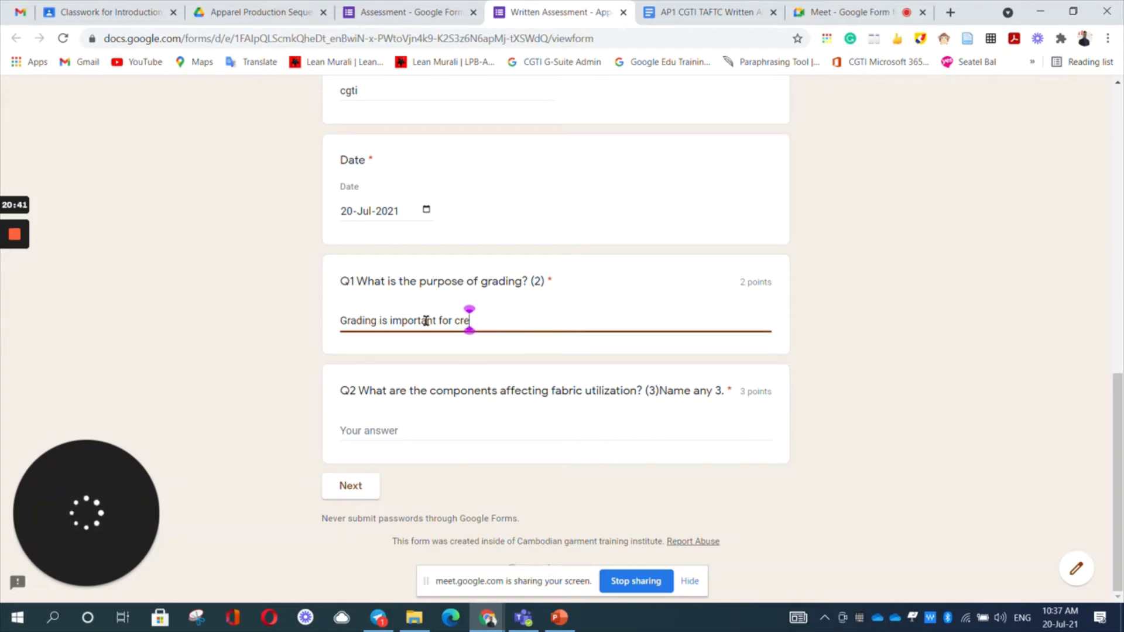
pyautogui.write('ating all si')
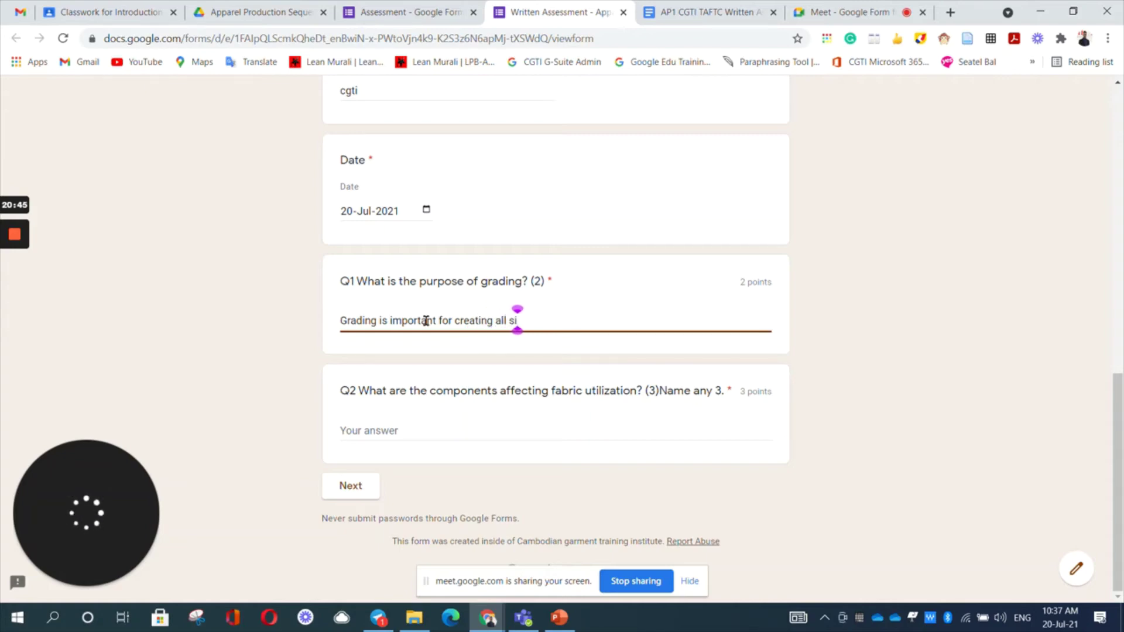
pyautogui.write('ze pappern')
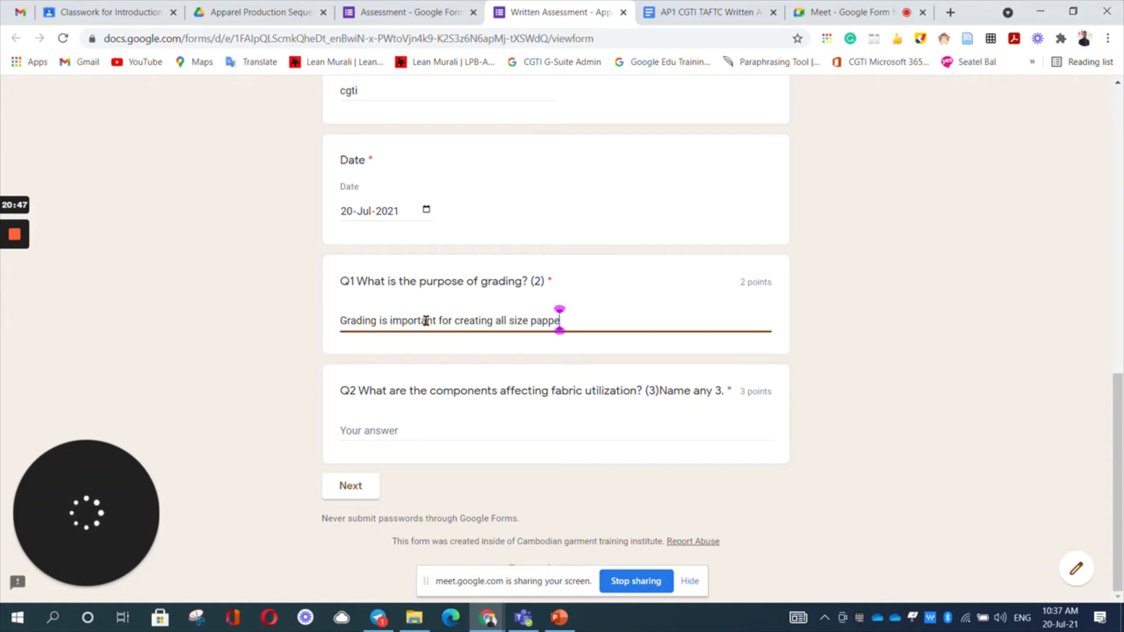
pyautogui.press('BackSpace')
pyautogui.press('BackSpace')
pyautogui.press('BackSpace')
pyautogui.press('BackSpace')
pyautogui.press('BackSpace')
pyautogui.write('ttern')
pyautogui.click(450, 429)
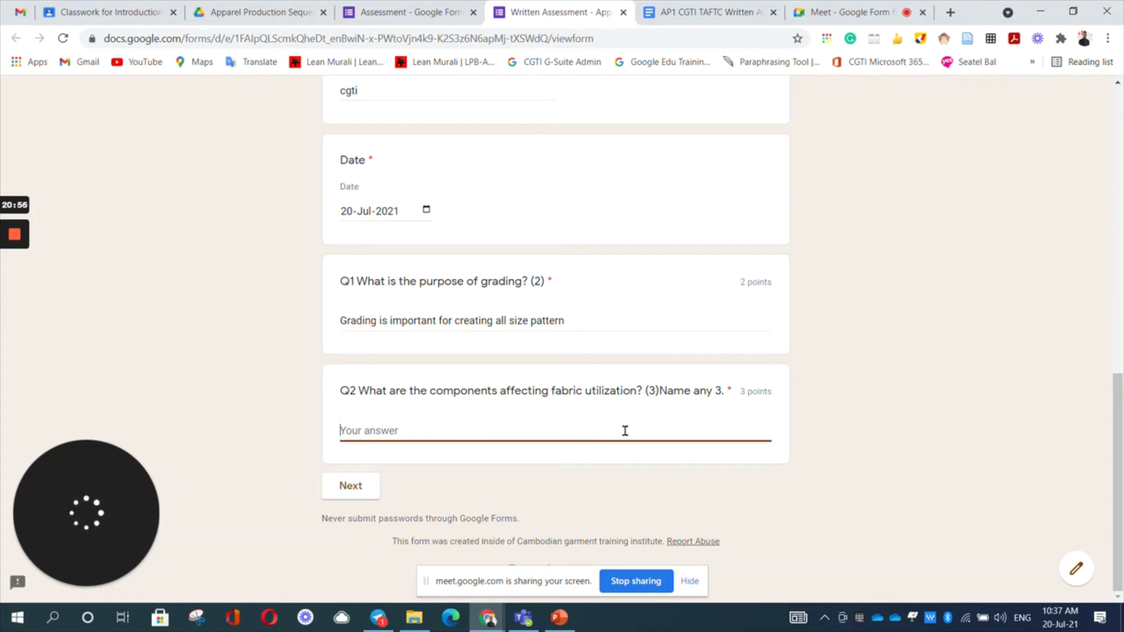
pyautogui.write('A B c')
# Step: Advance to the Q3 section and answer a) 514 and b) 406, correcting b) from 401
pyautogui.click(350, 486)
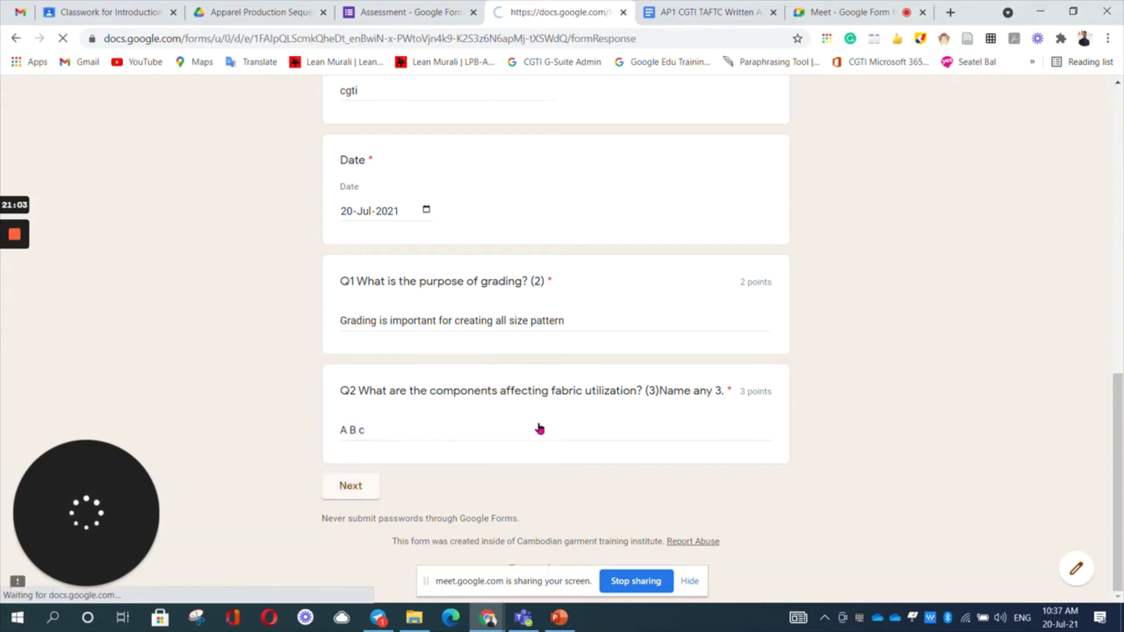
pyautogui.scroll(-3, 597, 426)
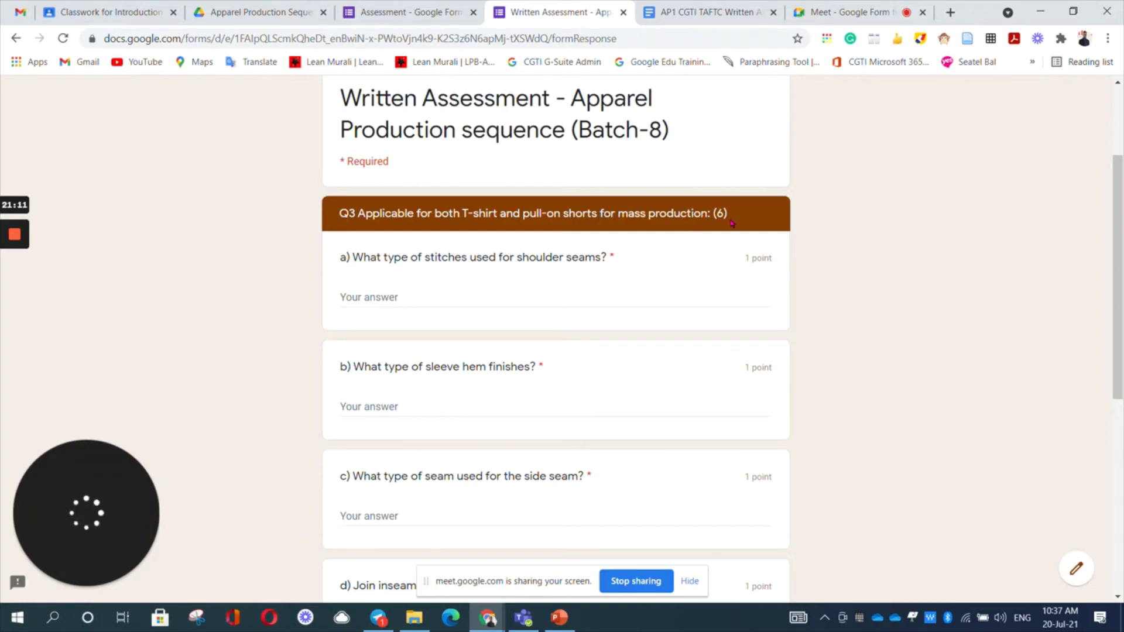
pyautogui.scroll(-1, 731, 223)
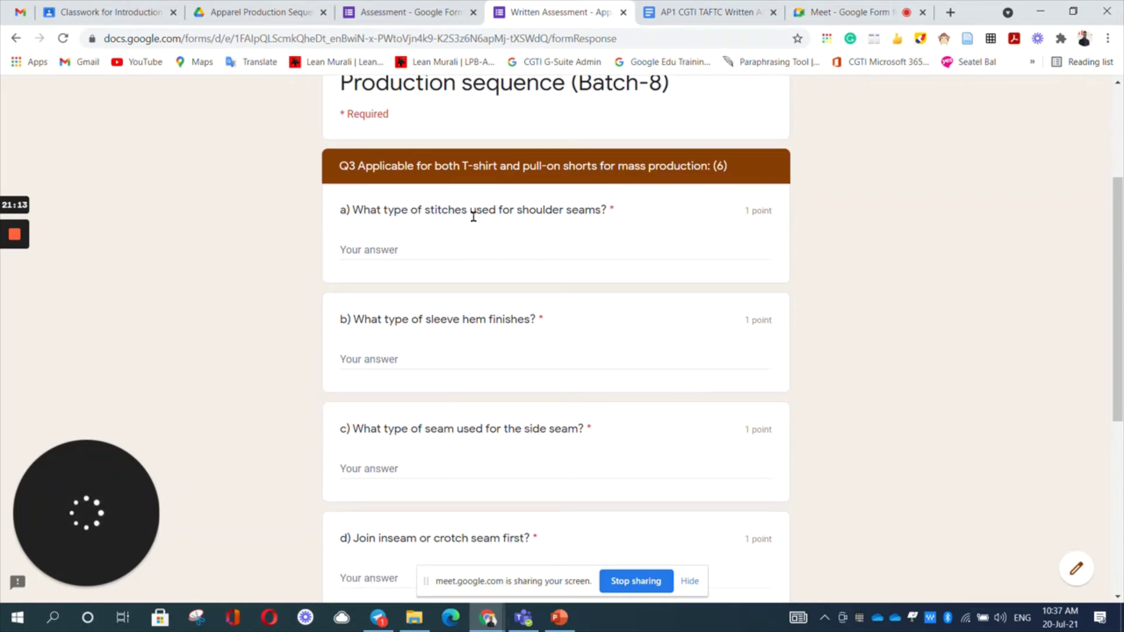
pyautogui.click(478, 249)
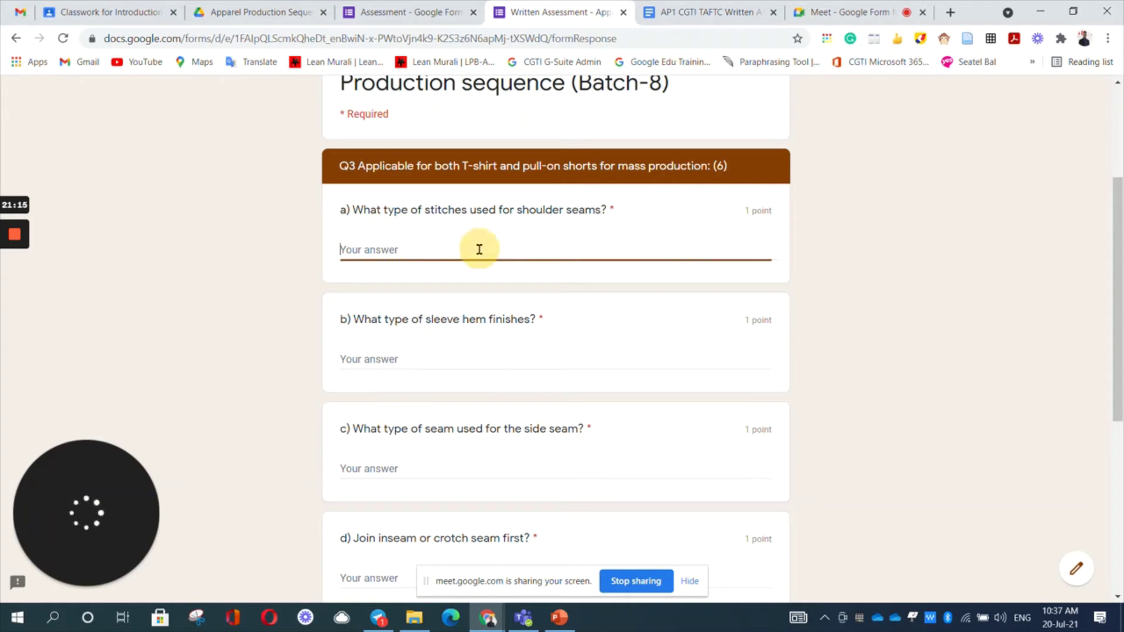
pyautogui.write('514')
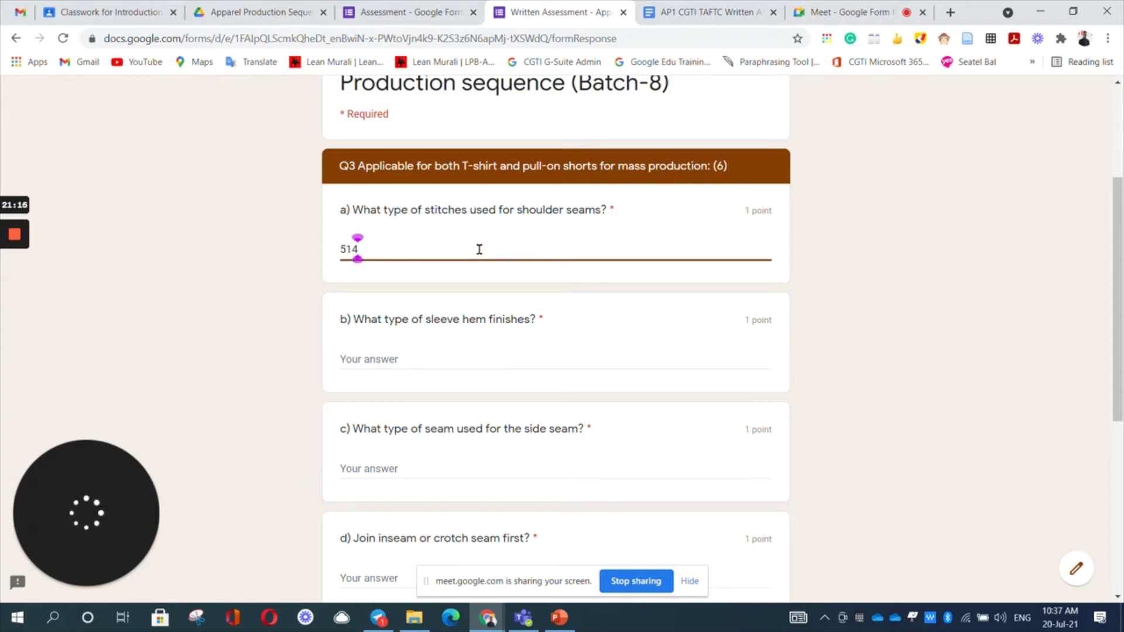
pyautogui.scroll(-1, 524, 340)
pyautogui.click(424, 318)
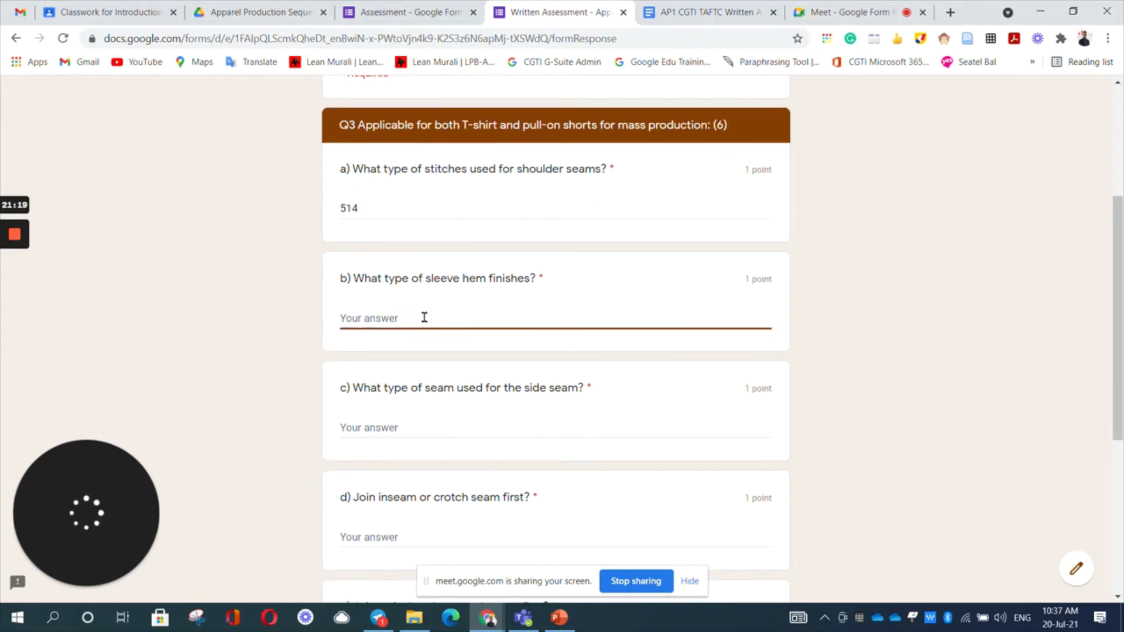
pyautogui.write('401')
pyautogui.scroll(-3, 424, 318)
pyautogui.press('BackSpace')
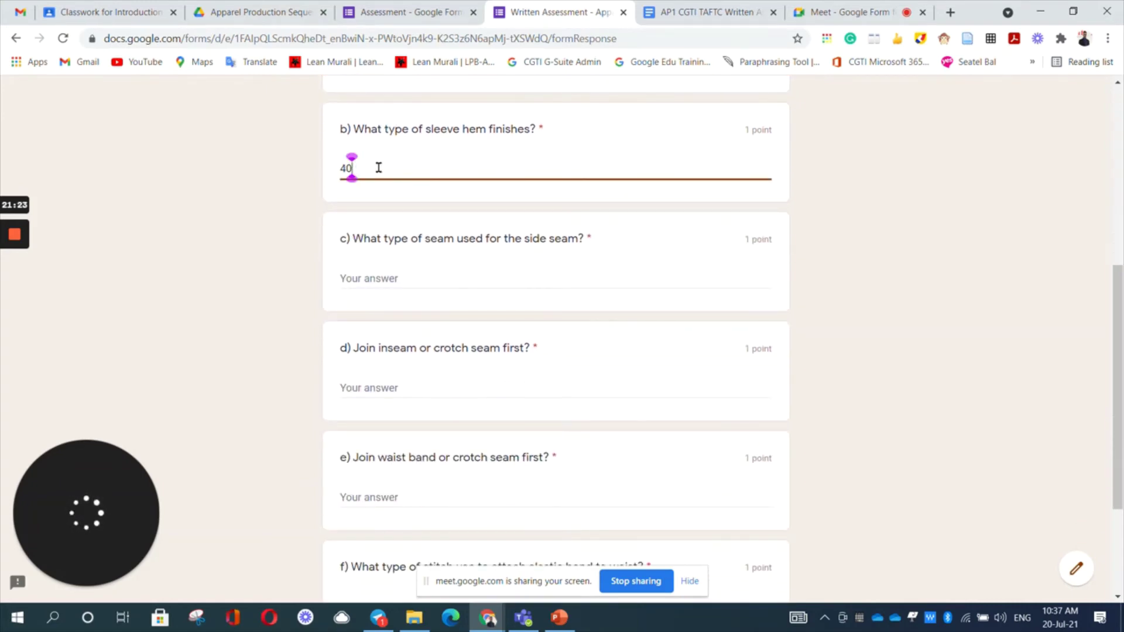
pyautogui.write('6')
# Step: Answer Q3 c) 514, d) 514 and e) 401, fixing e) from 104, then move to f)
pyautogui.scroll(-2, 378, 168)
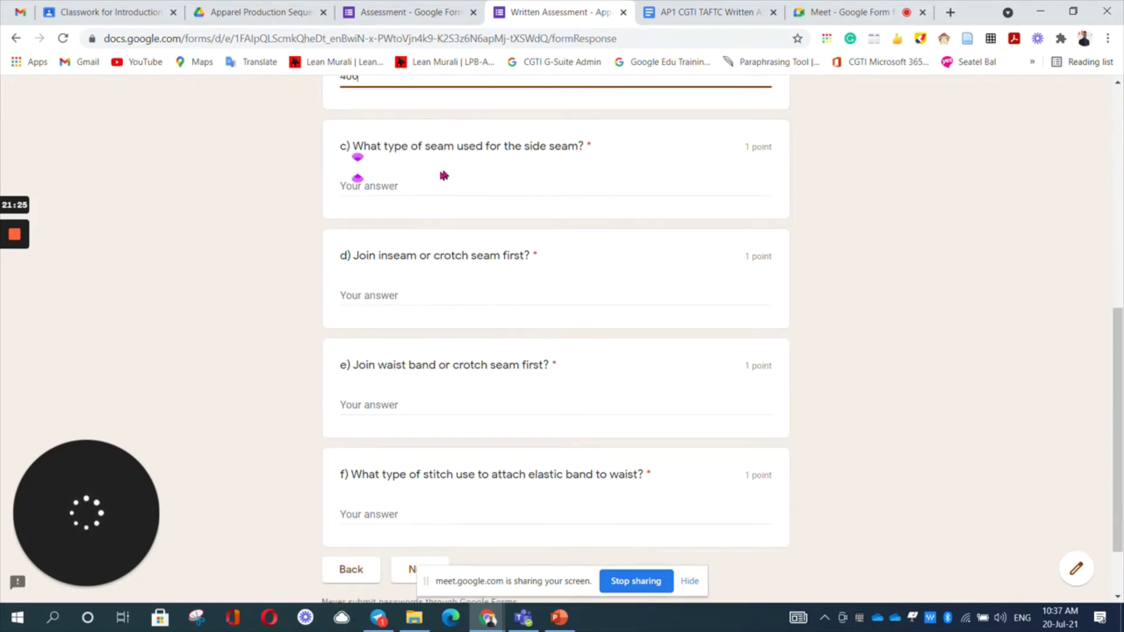
pyautogui.click(421, 181)
pyautogui.write('514')
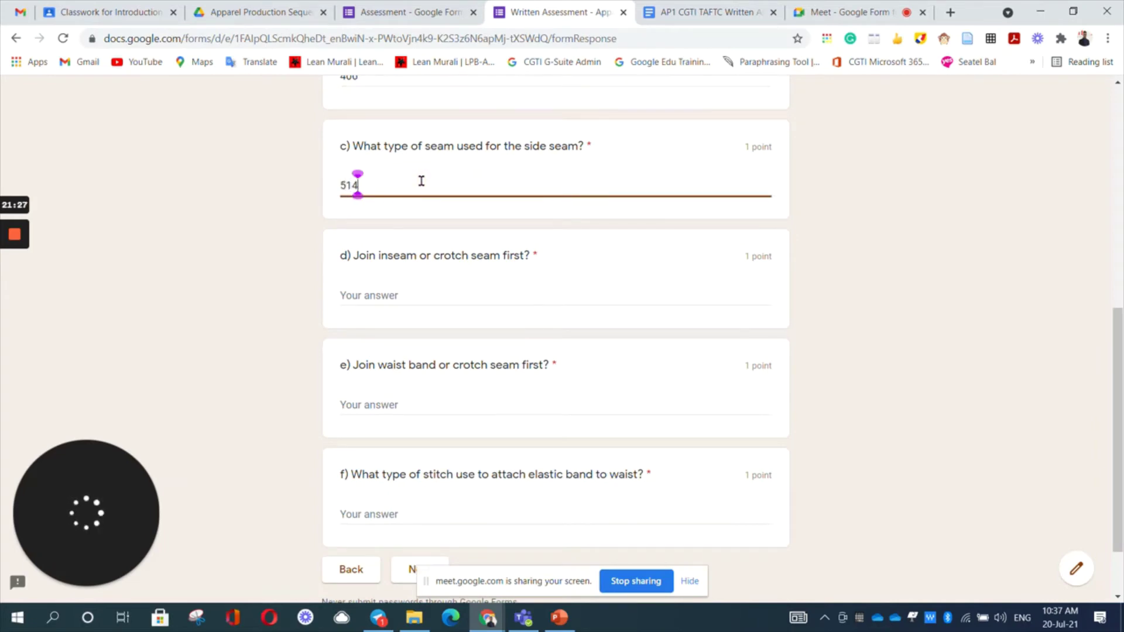
pyautogui.scroll(-1, 421, 182)
pyautogui.click(429, 220)
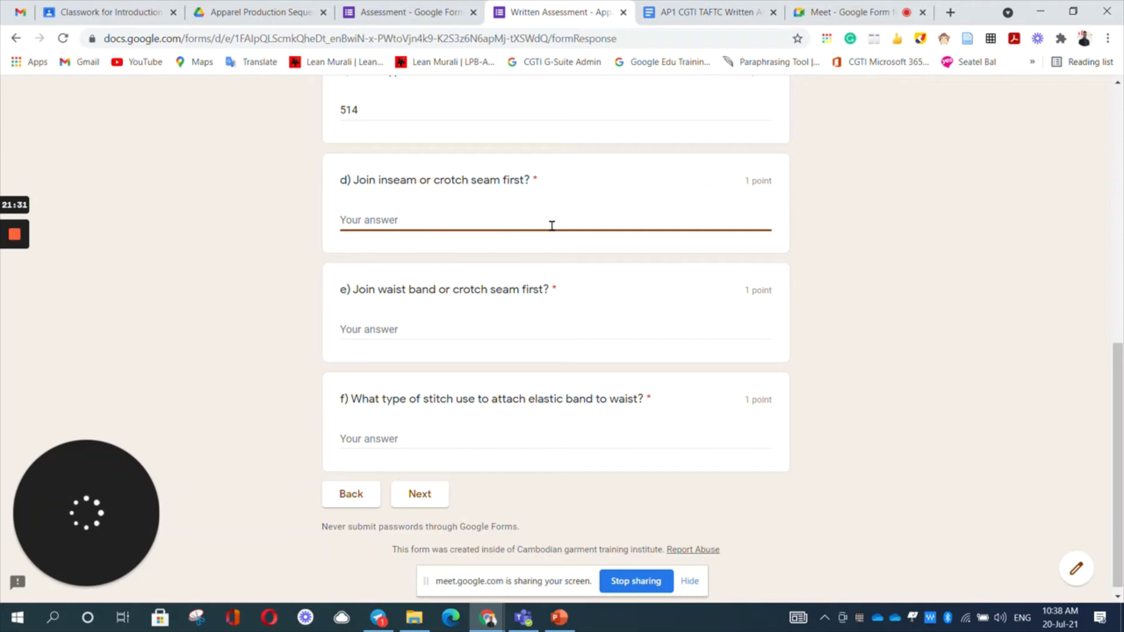
pyautogui.write('514')
pyautogui.click(422, 316)
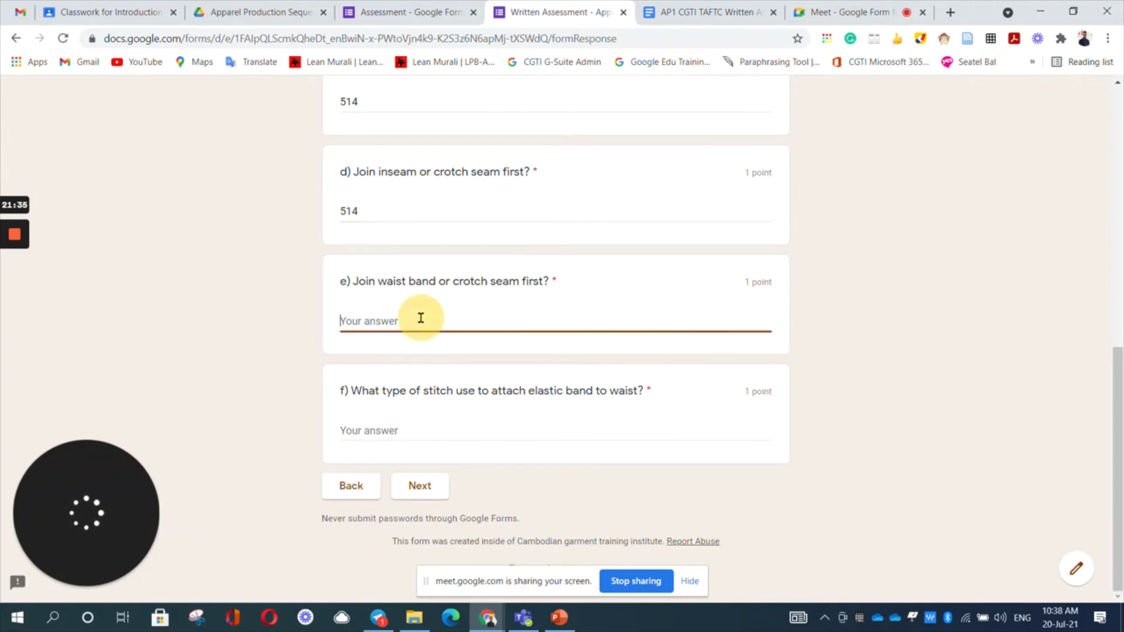
pyautogui.write('10')
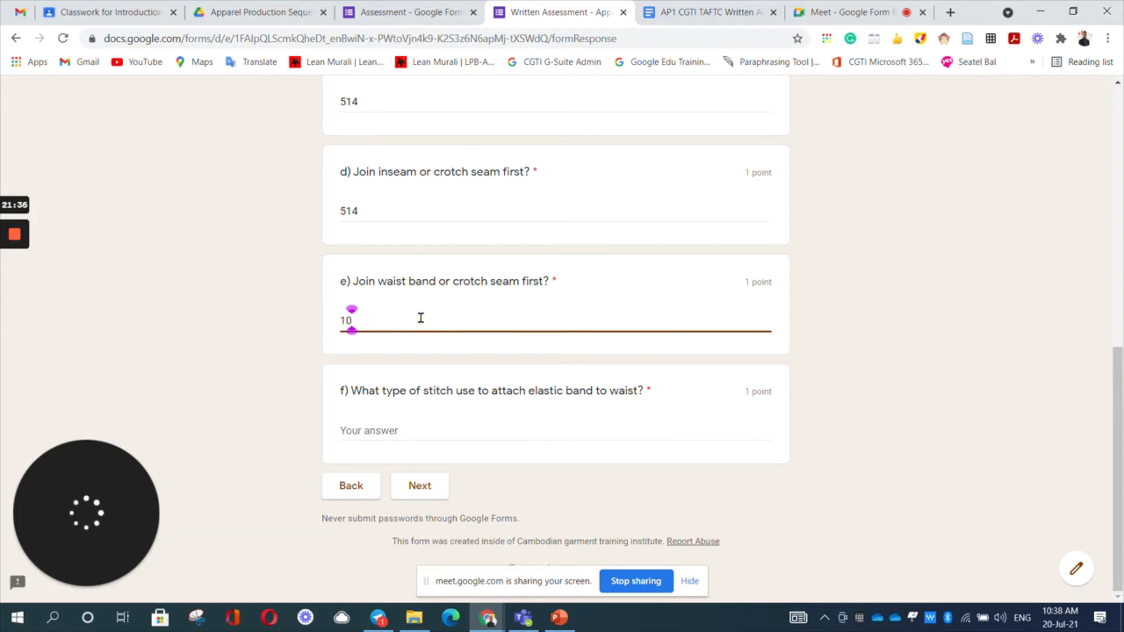
pyautogui.write('4')
pyautogui.press('BackSpace')
pyautogui.press('BackSpace')
pyautogui.press('BackSpace')
pyautogui.write('401')
pyautogui.click(436, 431)
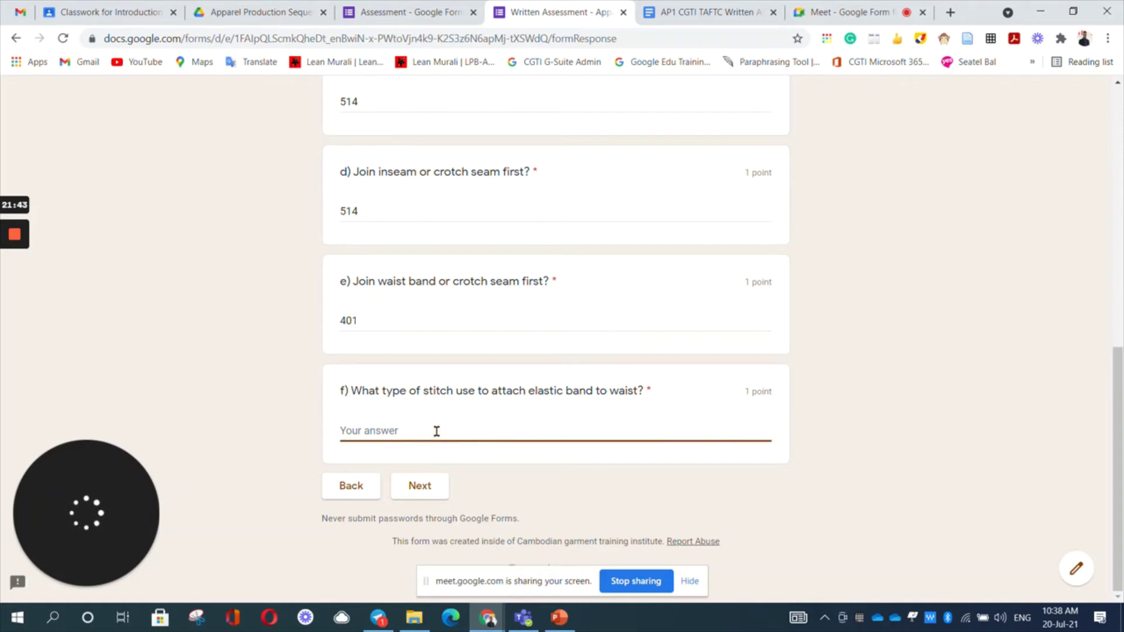
# Step: Enter 514 for Q3 f), then answer Q4 on the next section with 'front & back'
pyautogui.write('514')
pyautogui.click(427, 489)
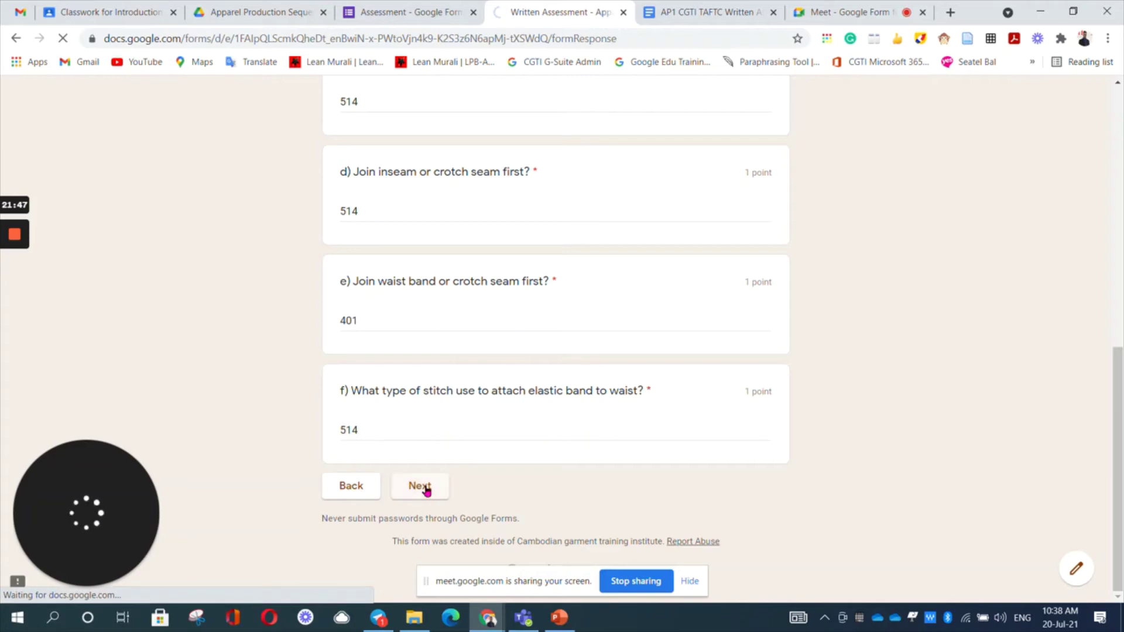
pyautogui.scroll(-2, 664, 414)
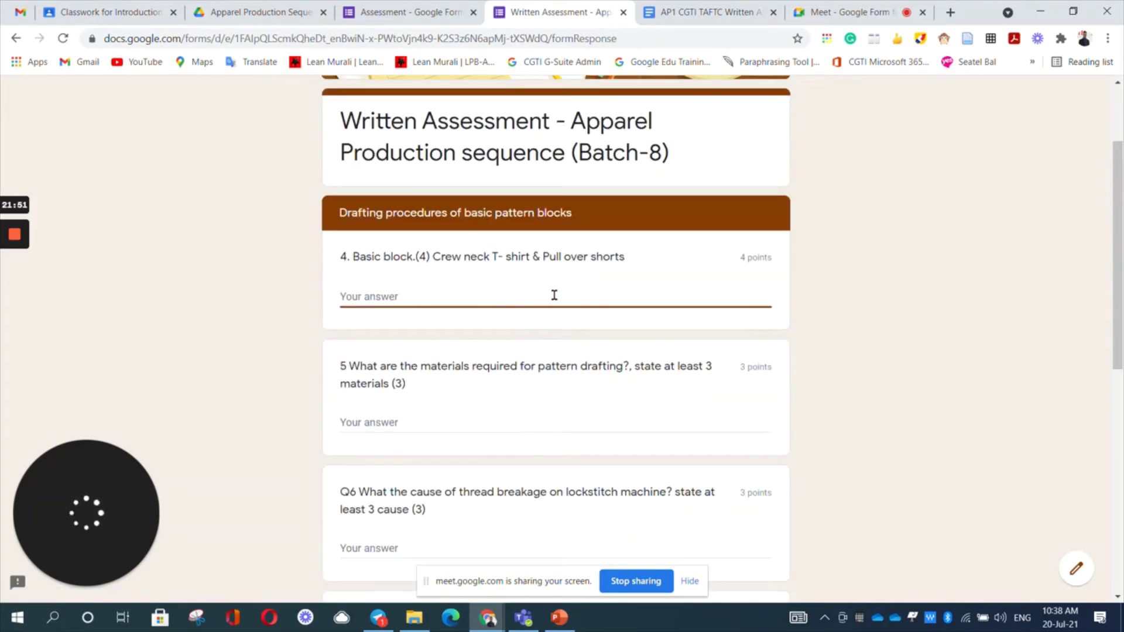
pyautogui.scroll(-1, 554, 295)
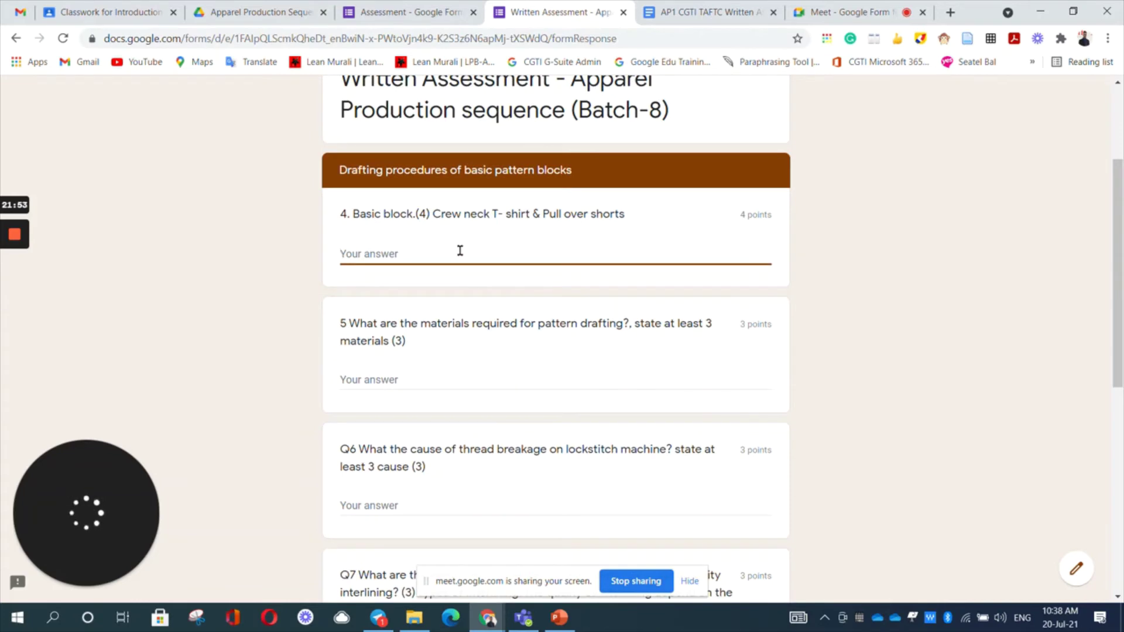
pyautogui.write('front & nback')
pyautogui.scroll(-3, 460, 252)
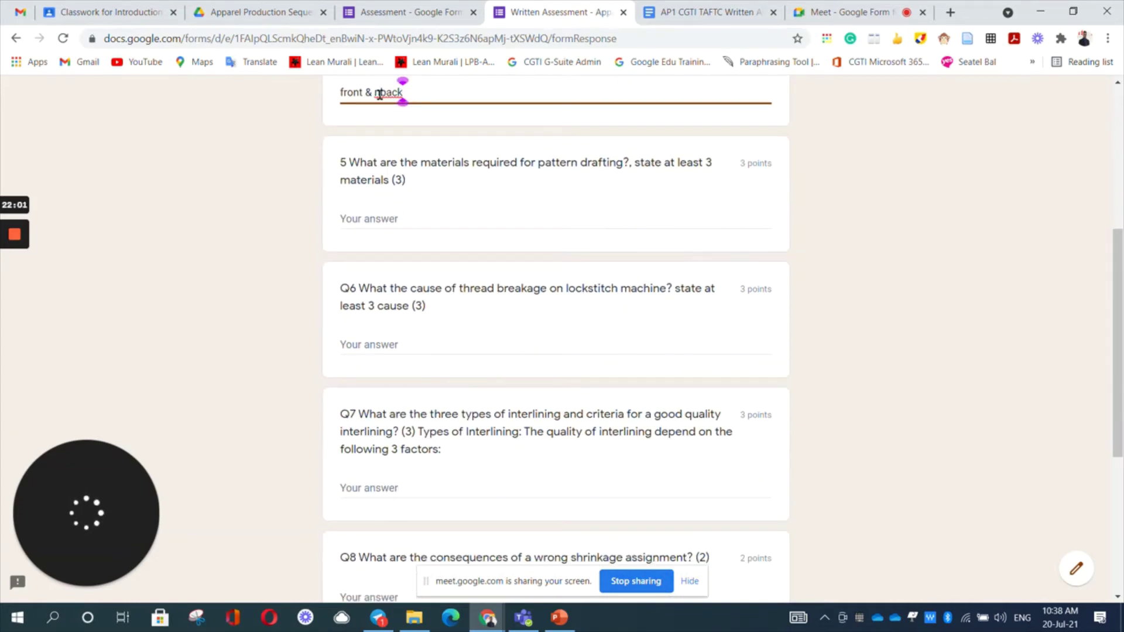
pyautogui.click(375, 92)
pyautogui.press('BackSpace')
# Step: Answer Q5 with 'd', Q6 with 'd' and Q7 with 'g'
pyautogui.click(412, 221)
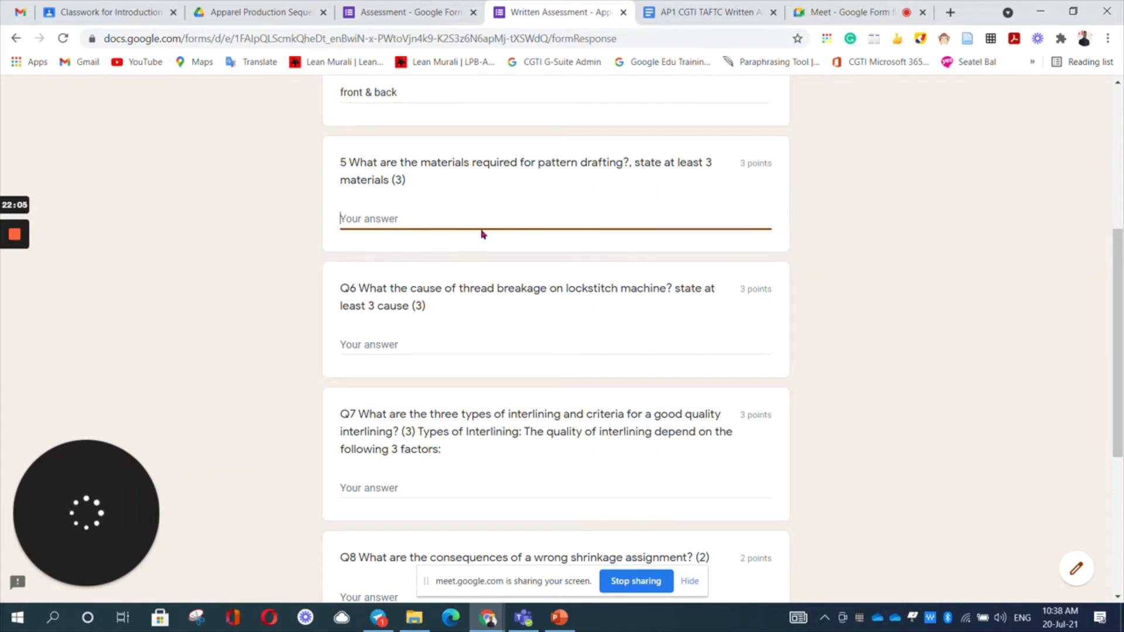
pyautogui.write('d')
pyautogui.click(399, 346)
pyautogui.write('d')
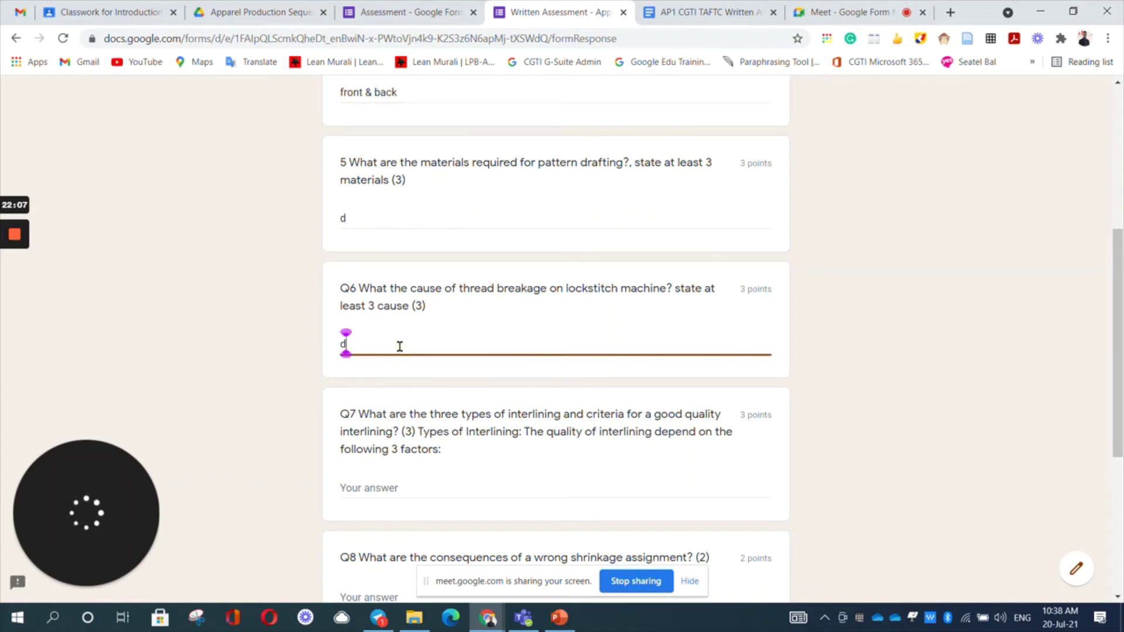
pyautogui.scroll(-2, 576, 366)
pyautogui.click(413, 354)
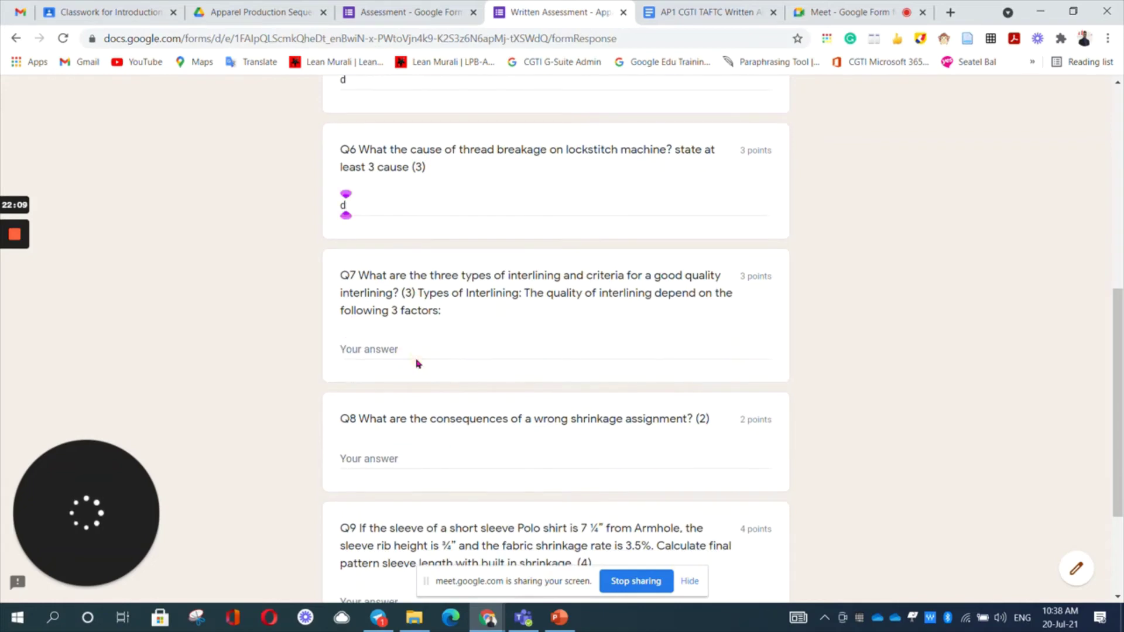
pyautogui.write('g')
# Step: Answer Q8 with 'e' and Q9 with 'h', then submit the response
pyautogui.scroll(-2, 410, 353)
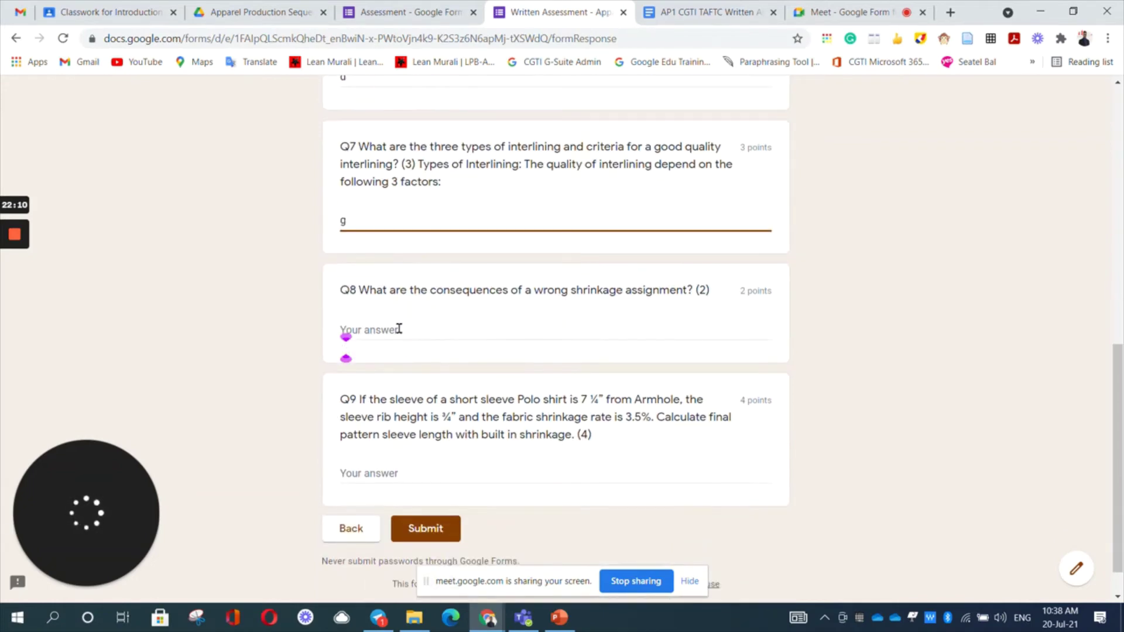
pyautogui.click(398, 328)
pyautogui.write('e')
pyautogui.scroll(-1, 534, 393)
pyautogui.click(410, 429)
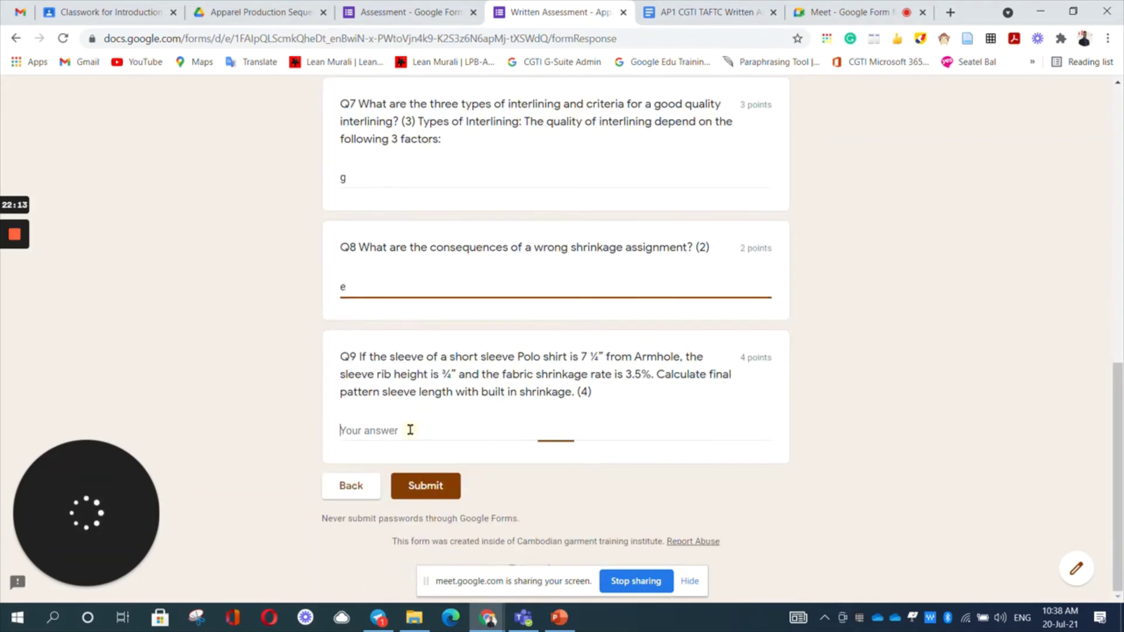
pyautogui.write('h')
pyautogui.click(428, 488)
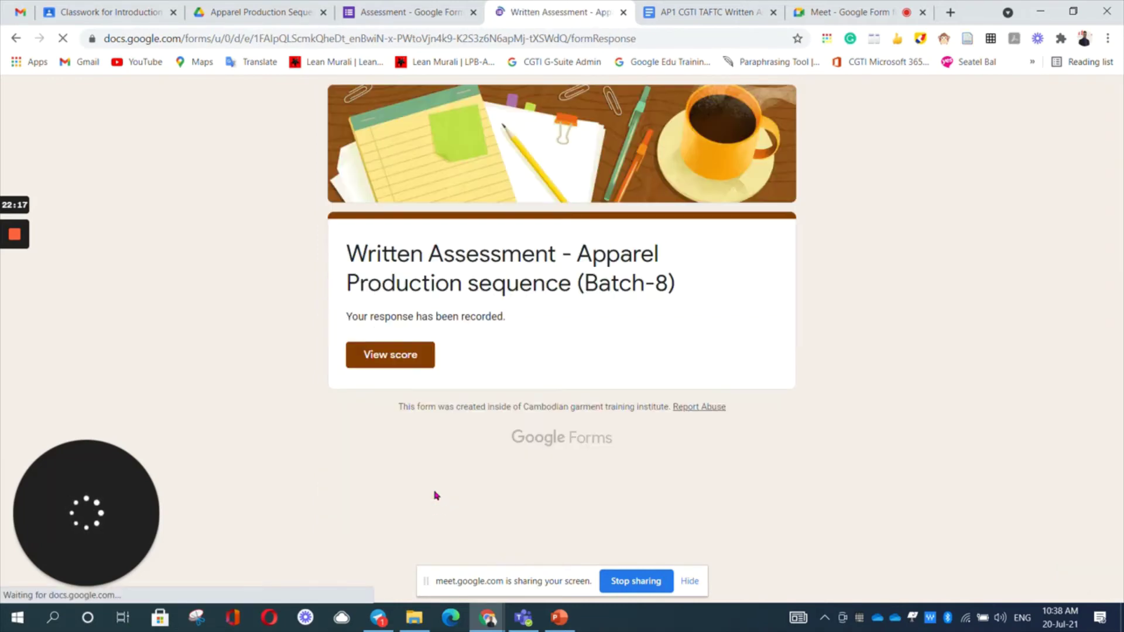
pyautogui.click(388, 360)
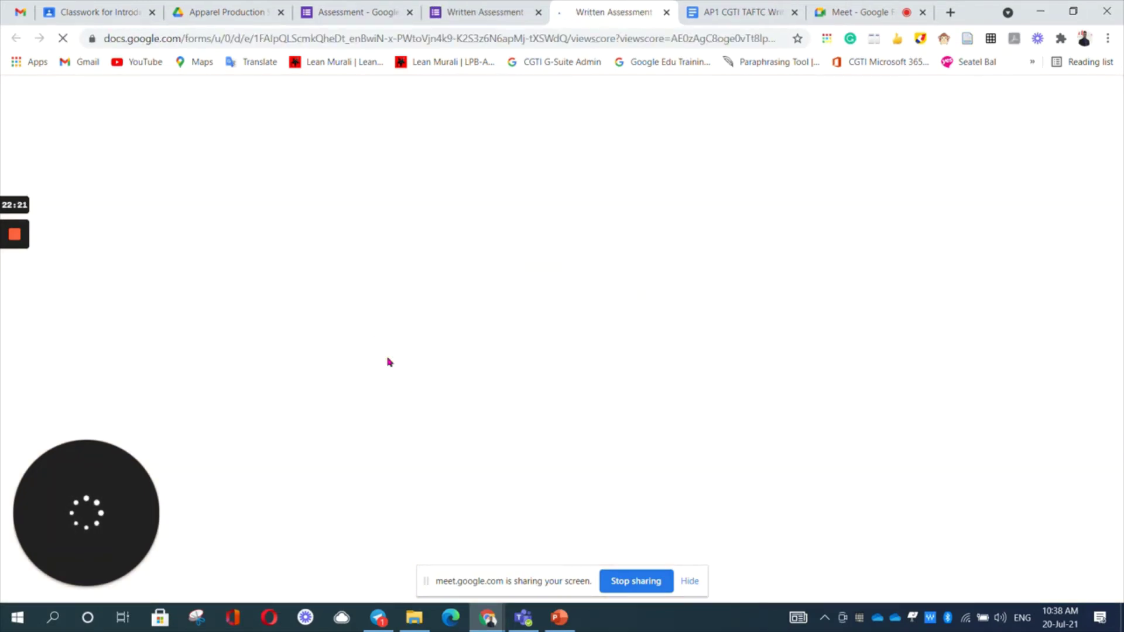
pyautogui.scroll(-9, 628, 396)
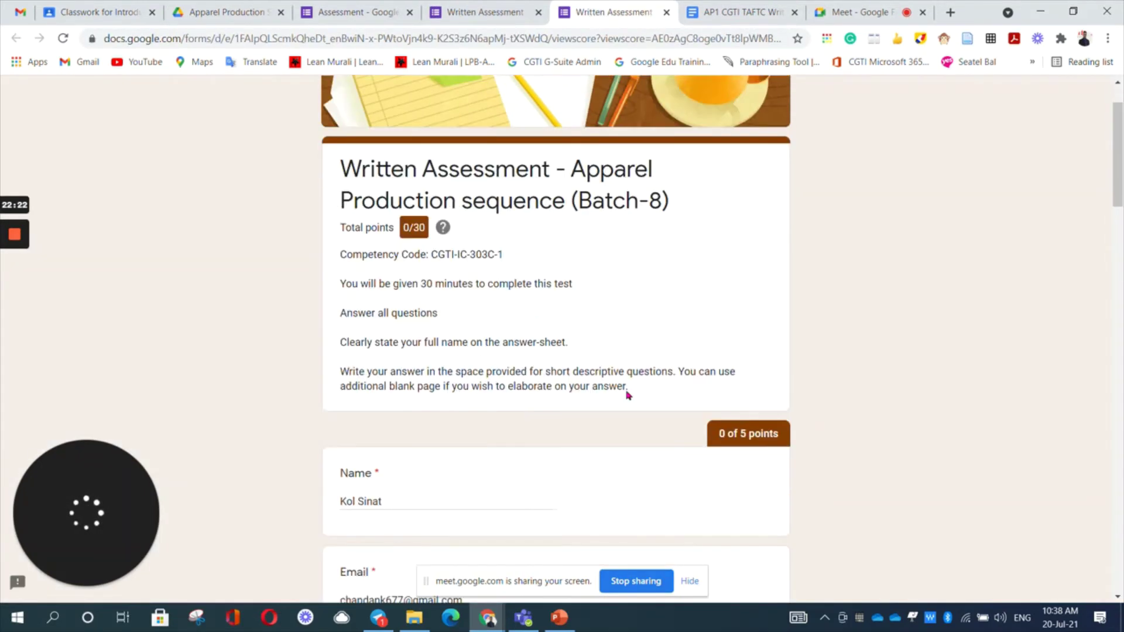
pyautogui.scroll(-10, 627, 396)
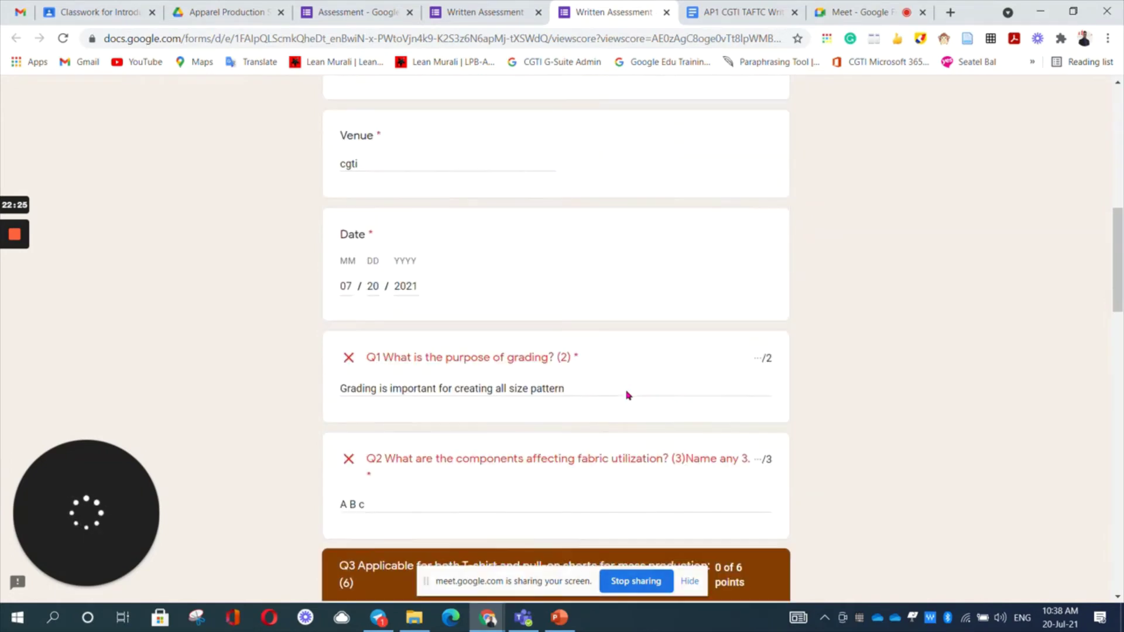
pyautogui.scroll(-5, 628, 396)
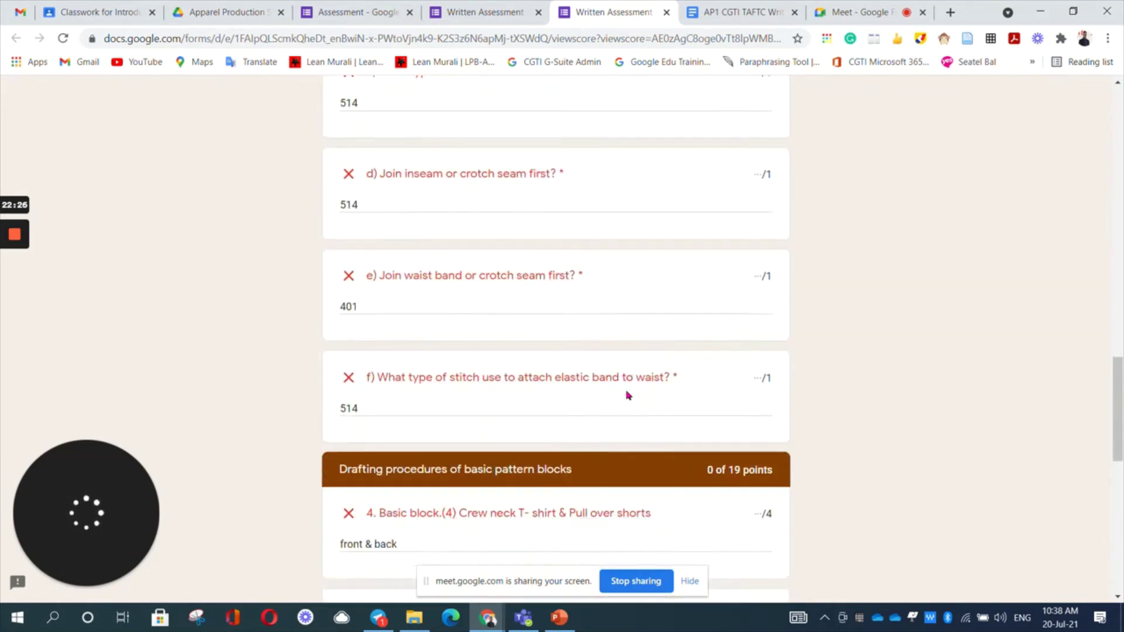
pyautogui.press('Home')
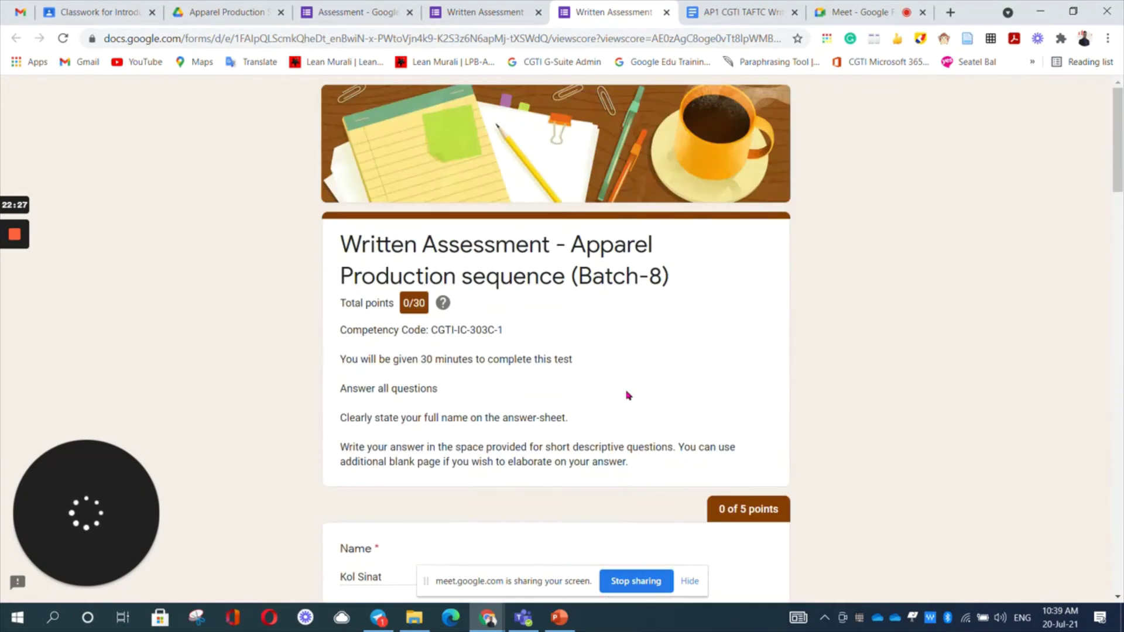
# Step: Close the scored-response page and return to the Assessment form editor
pyautogui.click(667, 12)
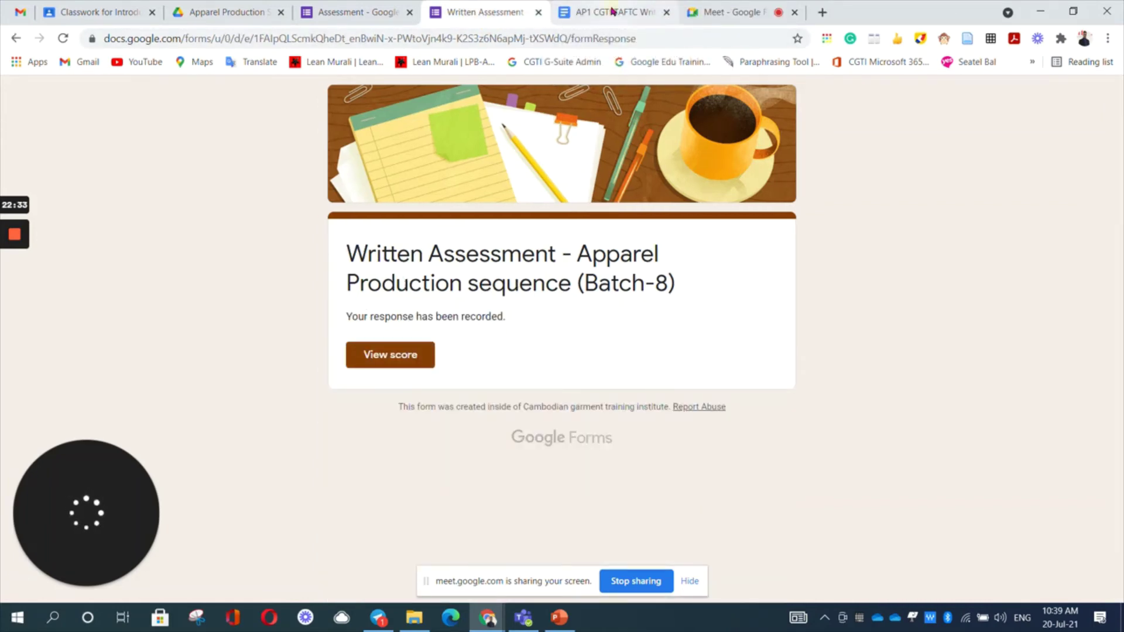
pyautogui.click(612, 11)
pyautogui.click(503, 19)
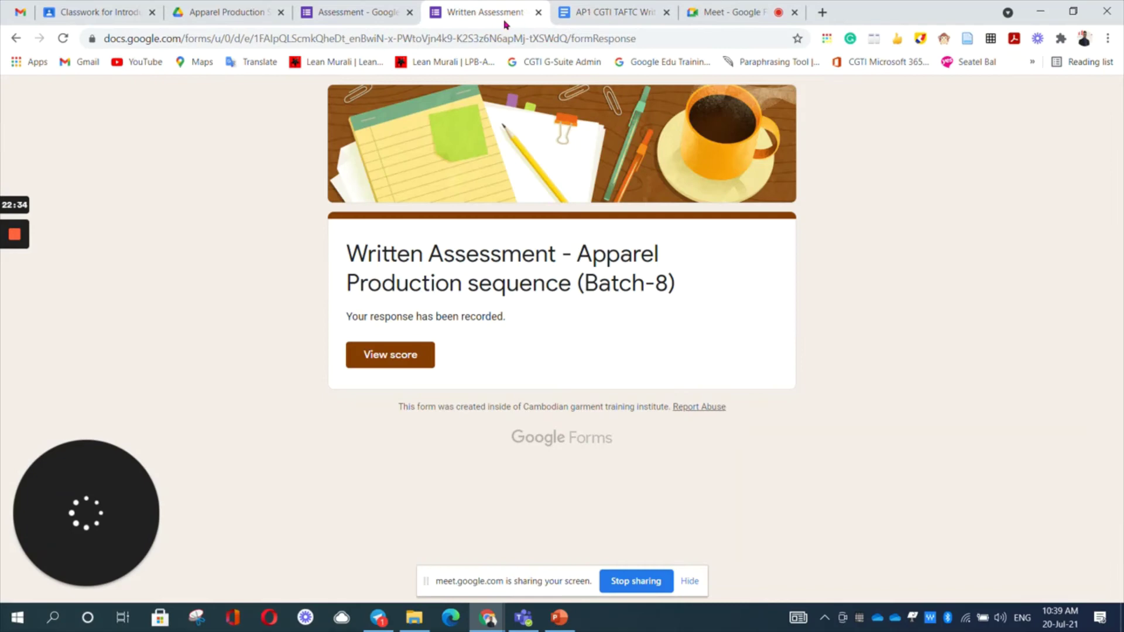
pyautogui.click(398, 17)
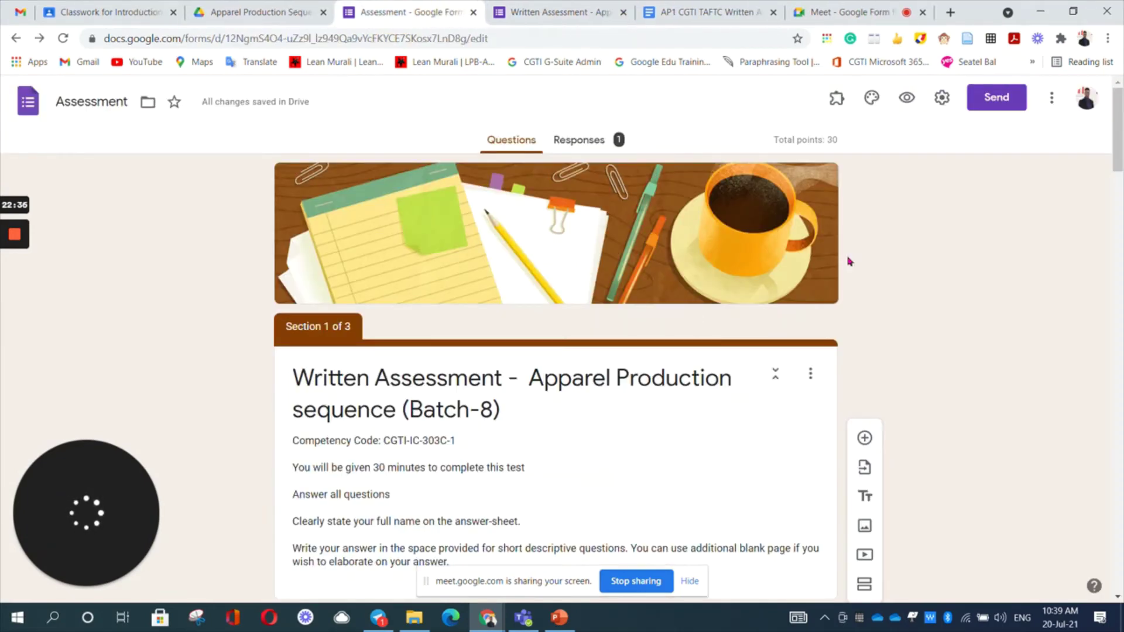
# Step: Show the Responses summary and review the 1 response averaging 0/30 points
pyautogui.scroll(-3, 861, 317)
pyautogui.scroll(3, 854, 307)
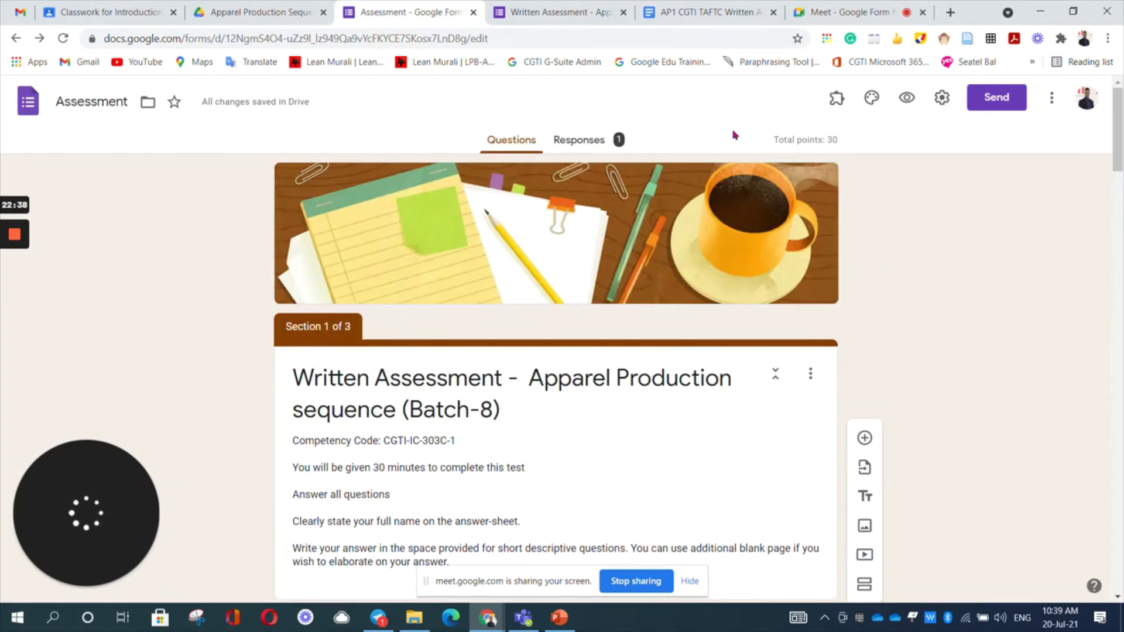
pyautogui.click(581, 150)
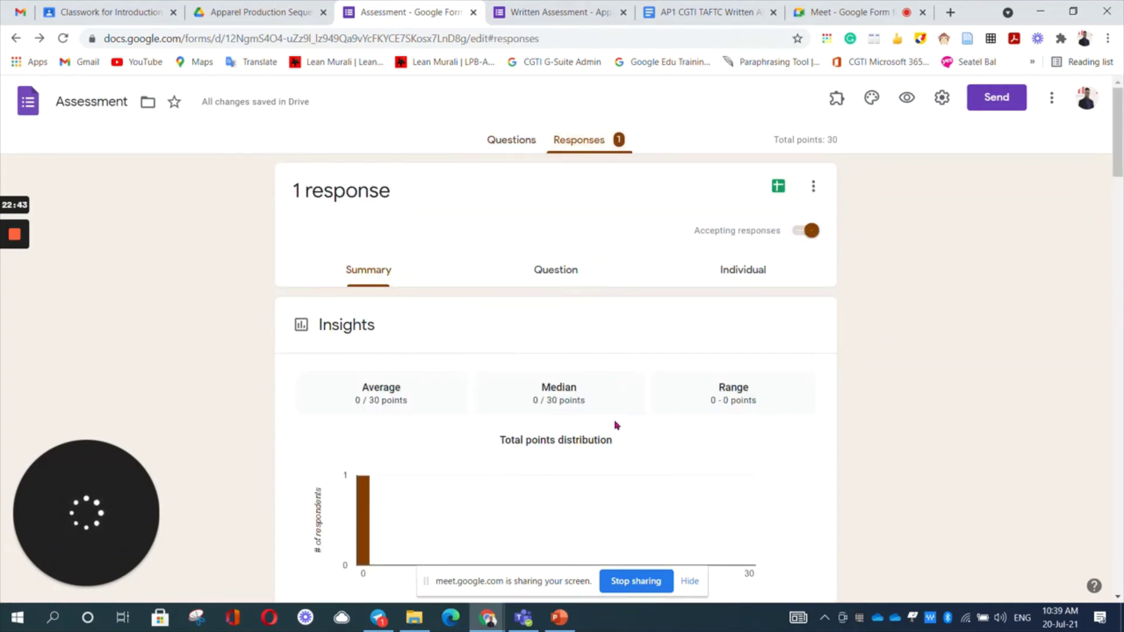
pyautogui.scroll(-6, 617, 426)
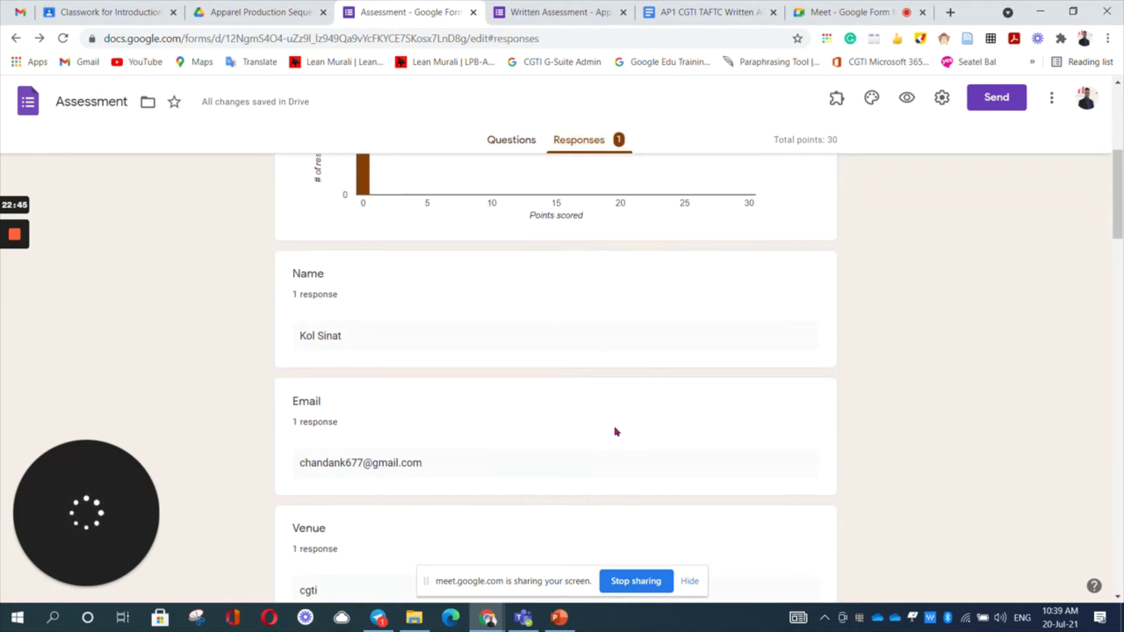
pyautogui.scroll(-8, 617, 432)
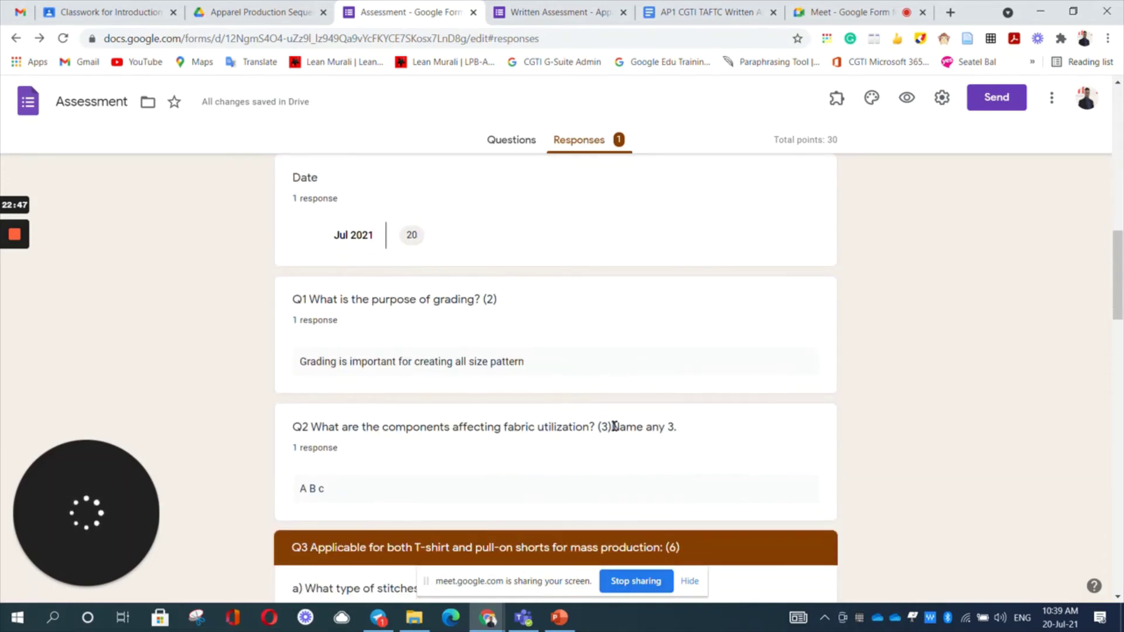
pyautogui.scroll(-3, 615, 426)
pyautogui.scroll(-5, 617, 433)
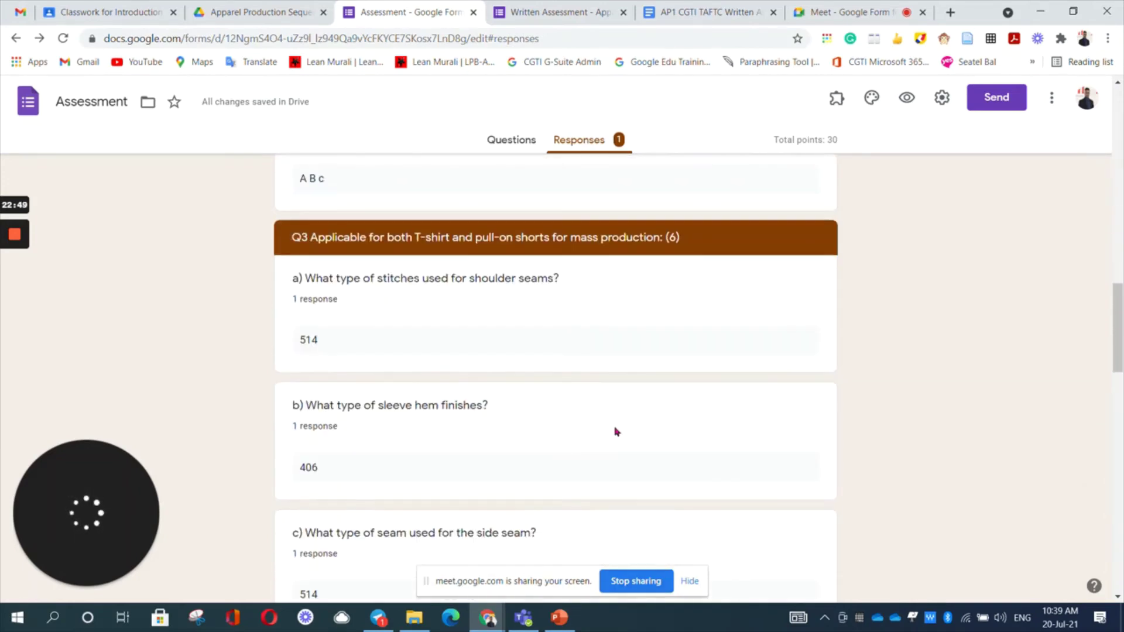
pyautogui.scroll(20, 617, 432)
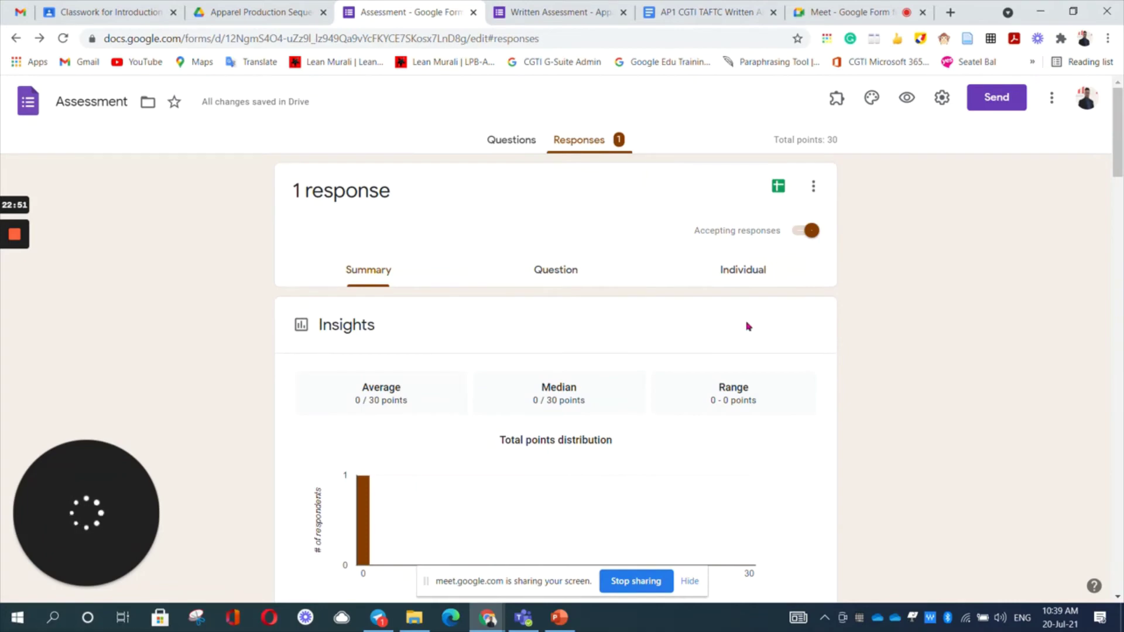
# Step: Look at the Question view for Name, then switch to the Individual response at 0 of 30 points
pyautogui.click(556, 271)
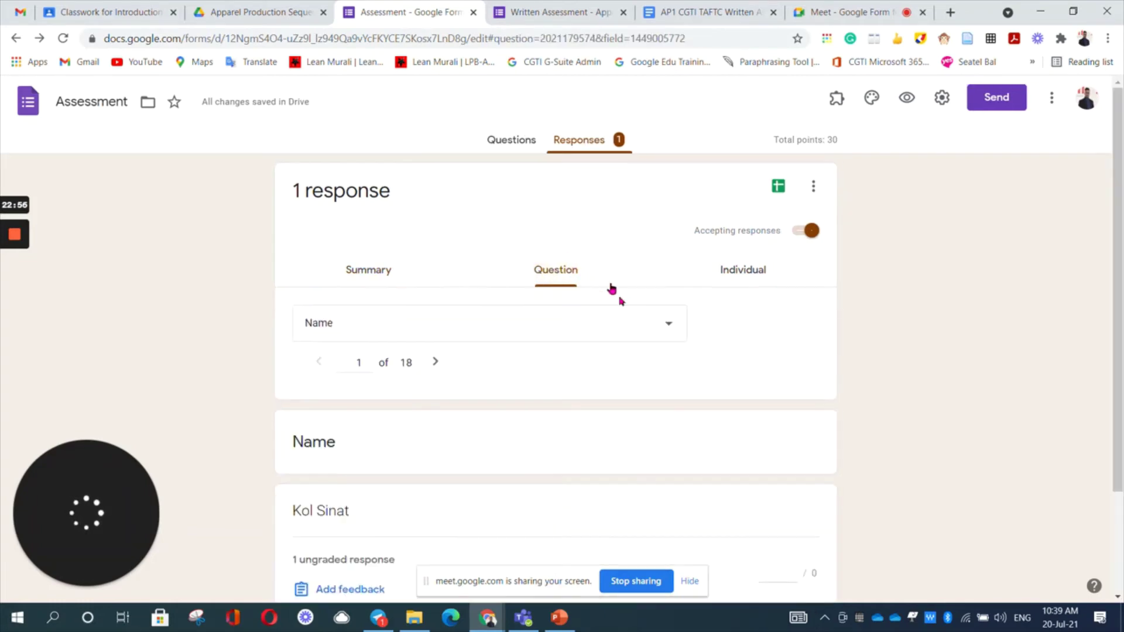
pyautogui.scroll(-2, 632, 360)
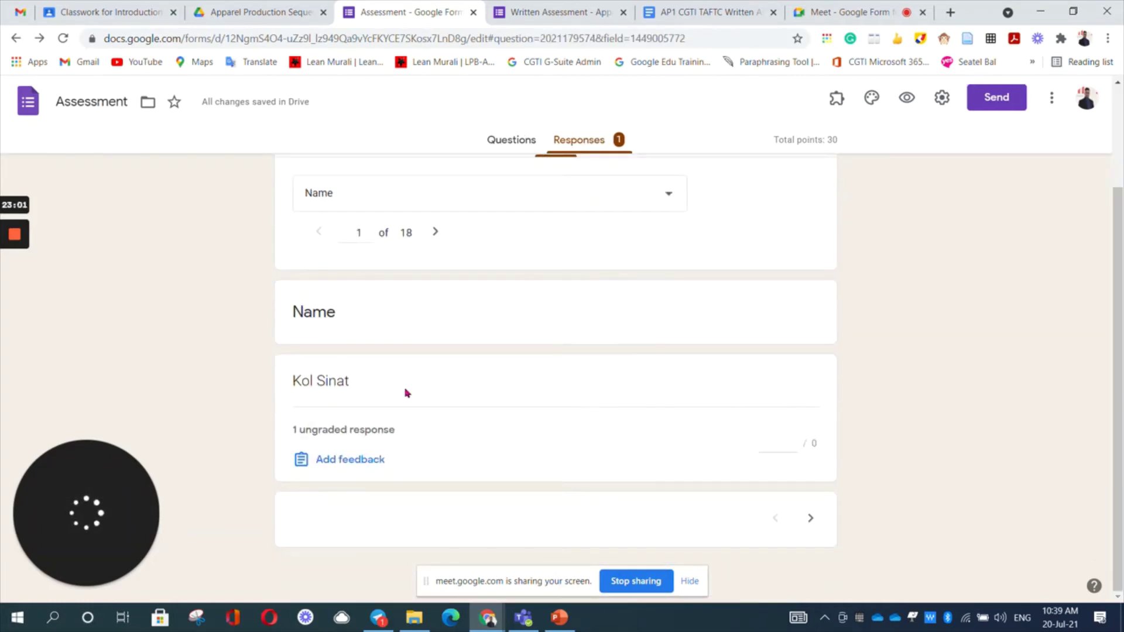
pyautogui.scroll(2, 408, 393)
pyautogui.scroll(-1, 407, 393)
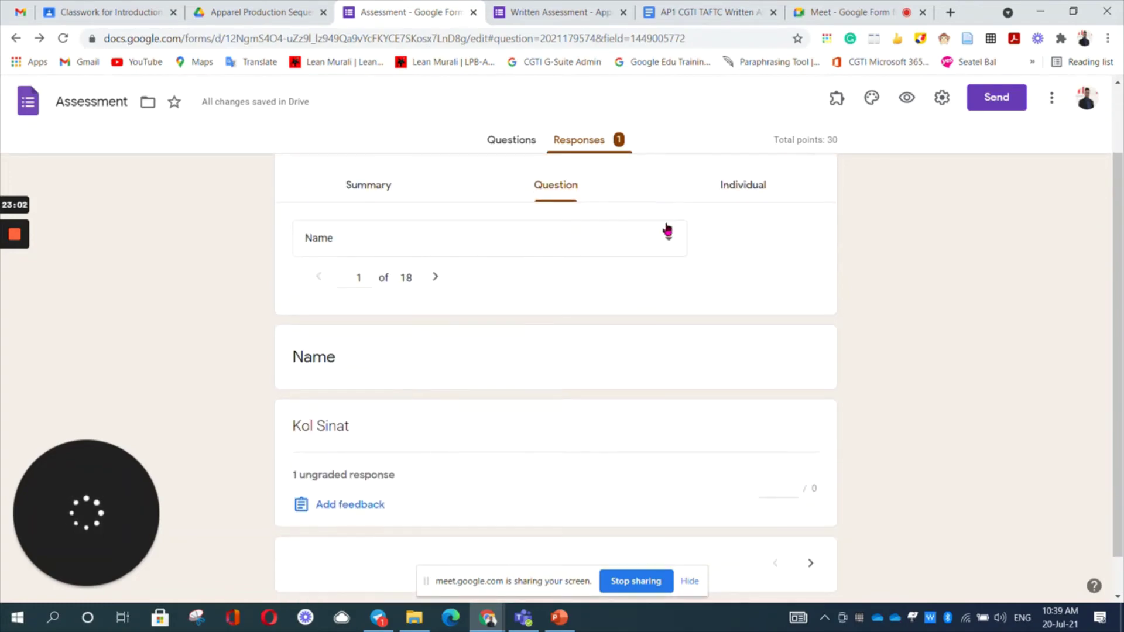
pyautogui.click(668, 241)
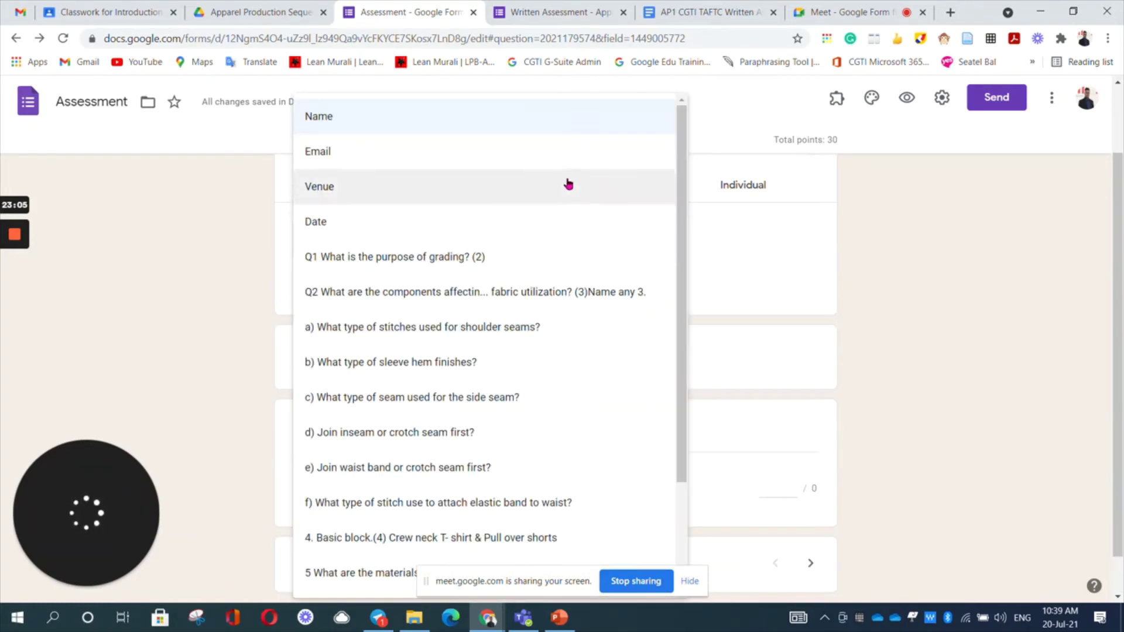
pyautogui.click(567, 118)
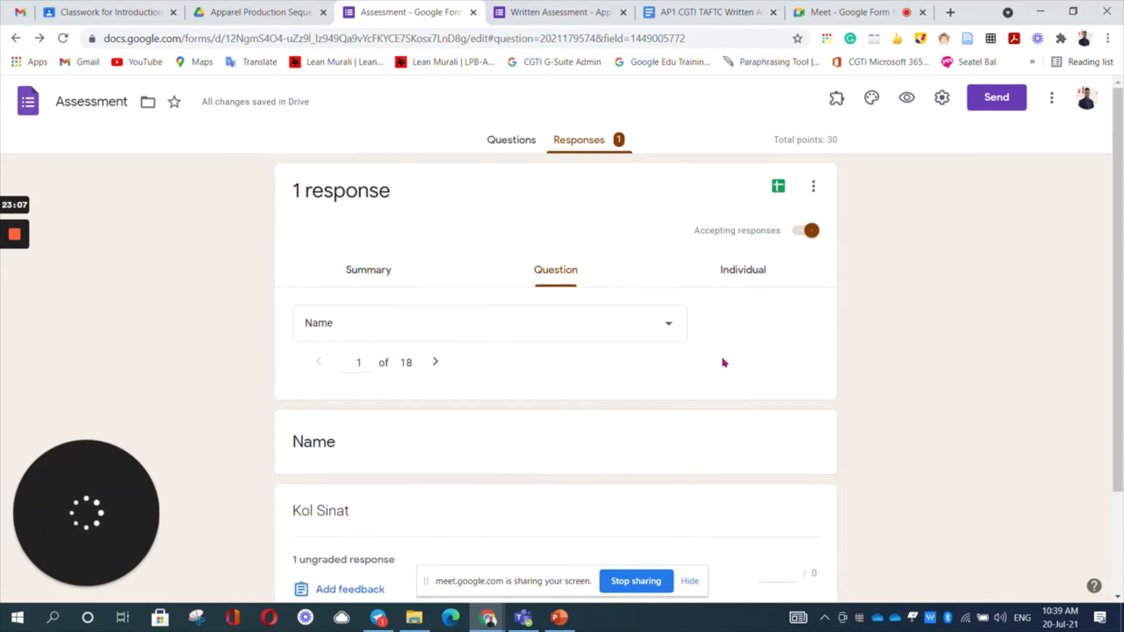
pyautogui.click(738, 281)
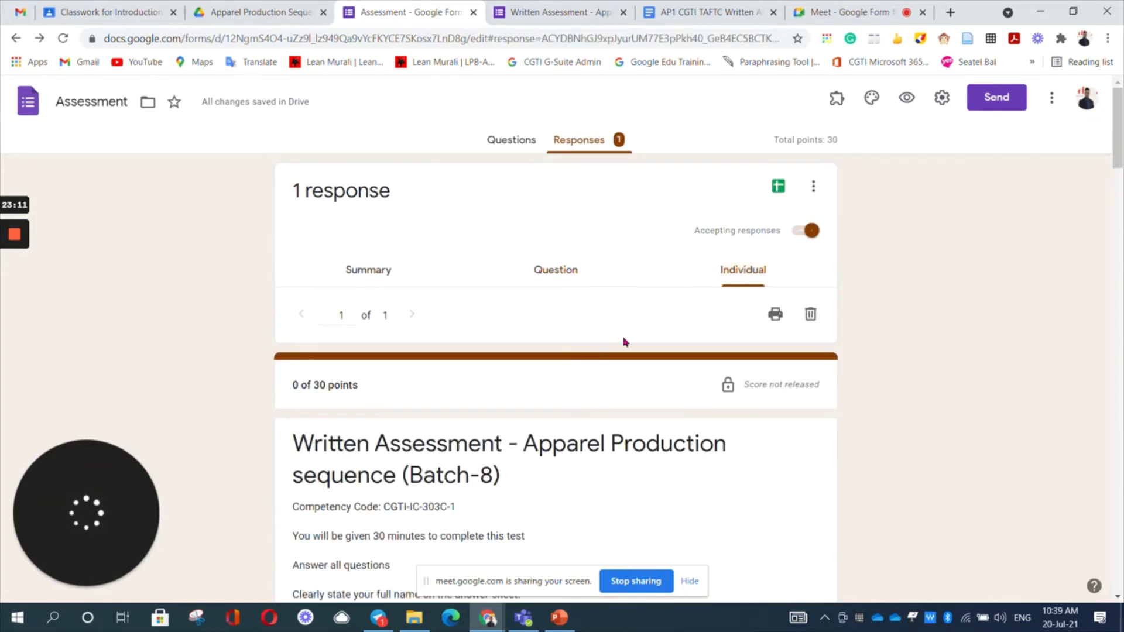
pyautogui.scroll(-7, 625, 343)
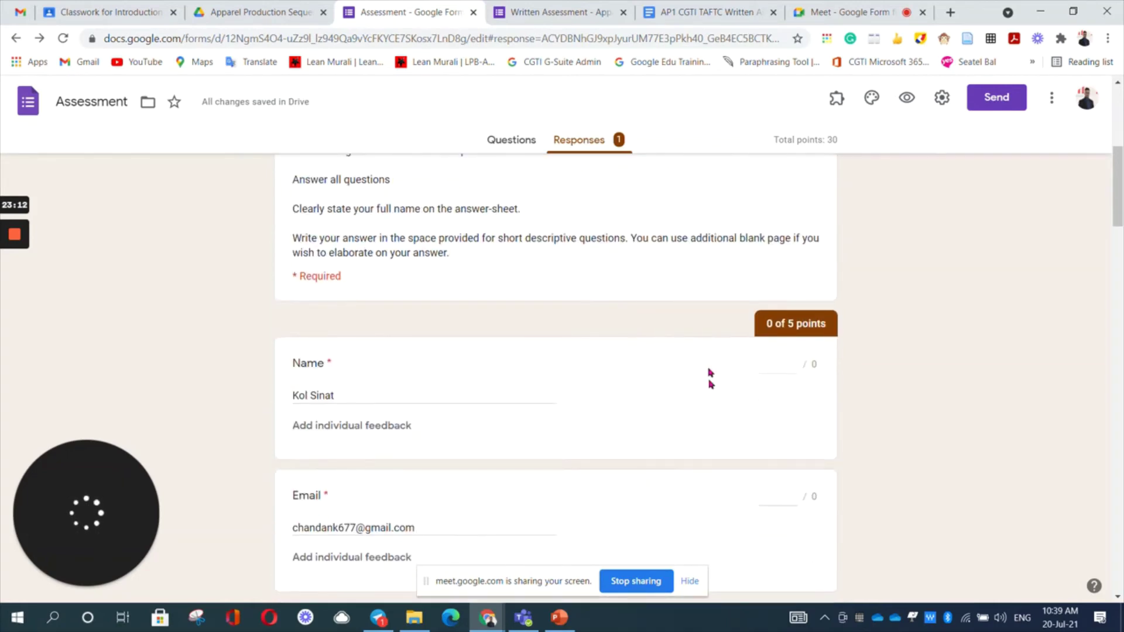
pyautogui.scroll(-1, 798, 410)
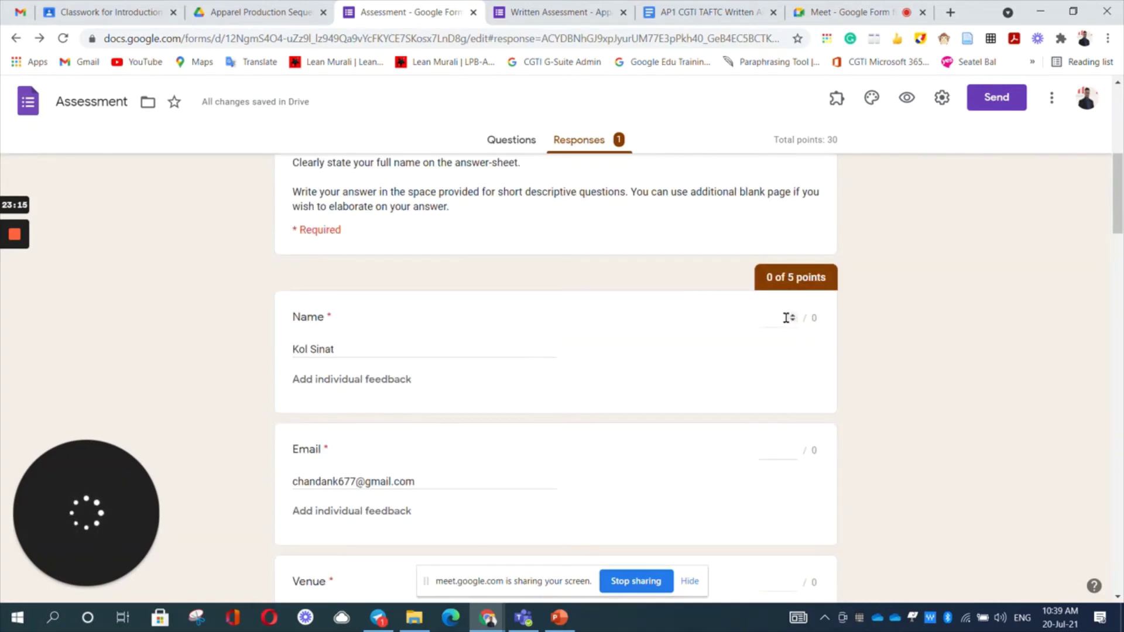
# Step: Award 2 points for Q1 and 1 point for Q2
pyautogui.scroll(-5, 759, 406)
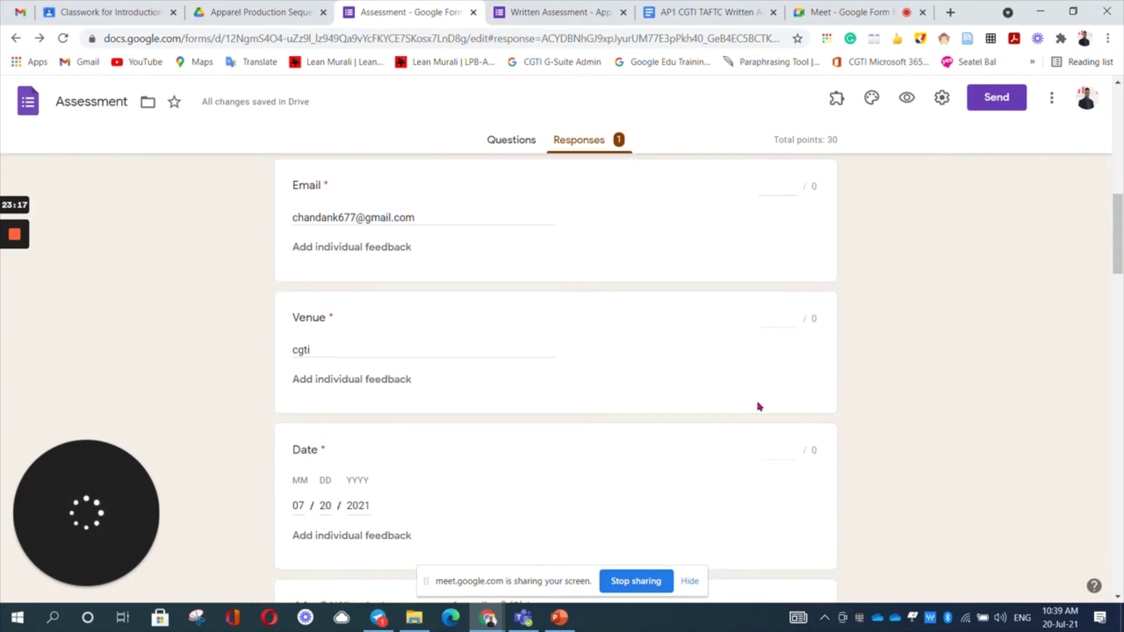
pyautogui.scroll(5, 759, 406)
pyautogui.scroll(-3, 814, 483)
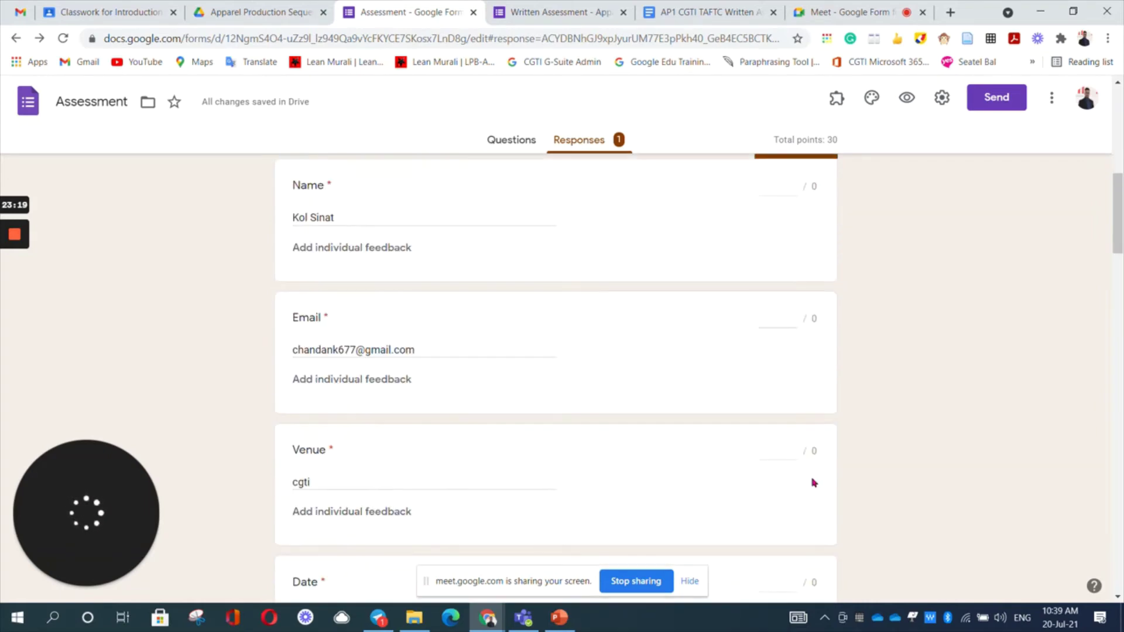
pyautogui.scroll(-6, 814, 483)
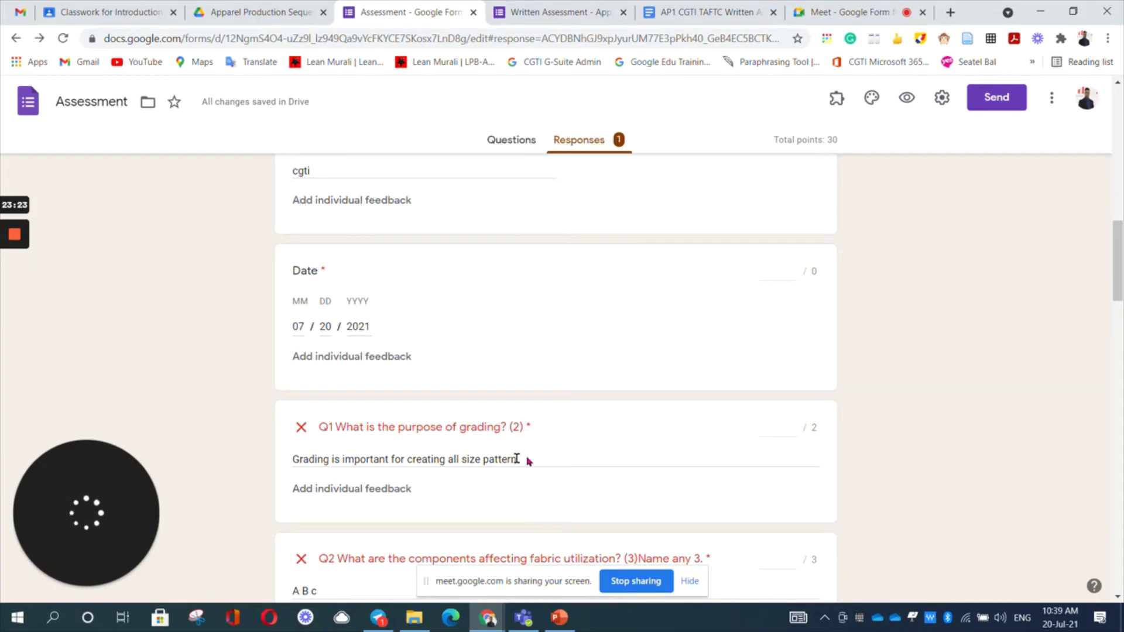
pyautogui.click(794, 426)
pyautogui.scroll(-3, 765, 477)
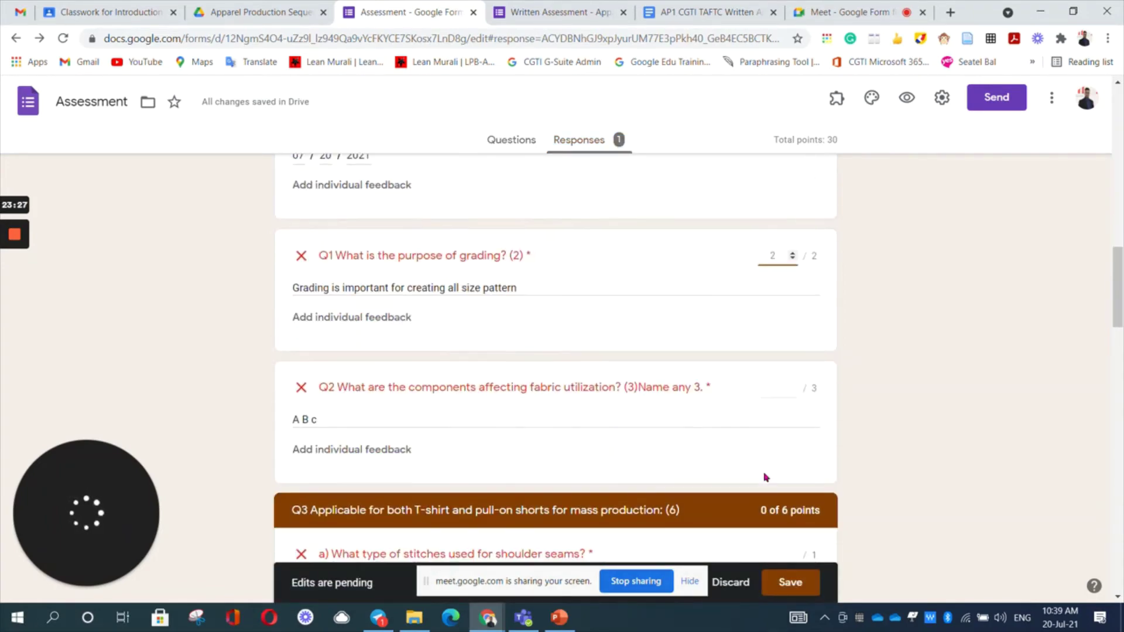
pyautogui.click(794, 386)
# Step: Award 1 point each for Q3 a), b) and c), and 0 for Q3 d)
pyautogui.scroll(-3, 774, 439)
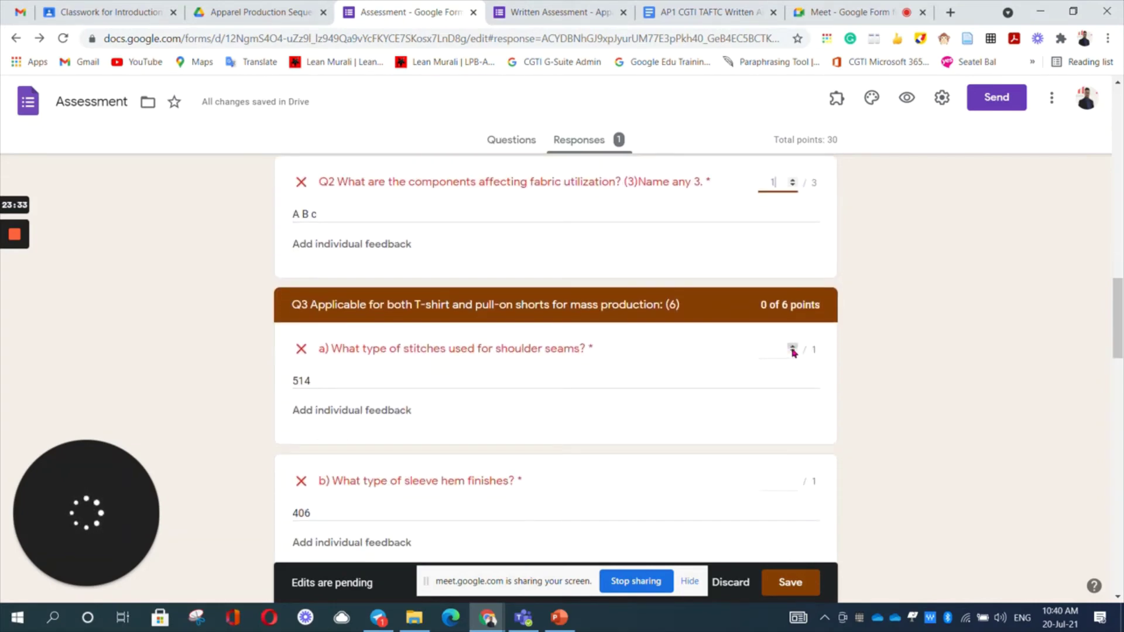
pyautogui.click(793, 349)
pyautogui.click(793, 480)
pyautogui.scroll(-4, 792, 482)
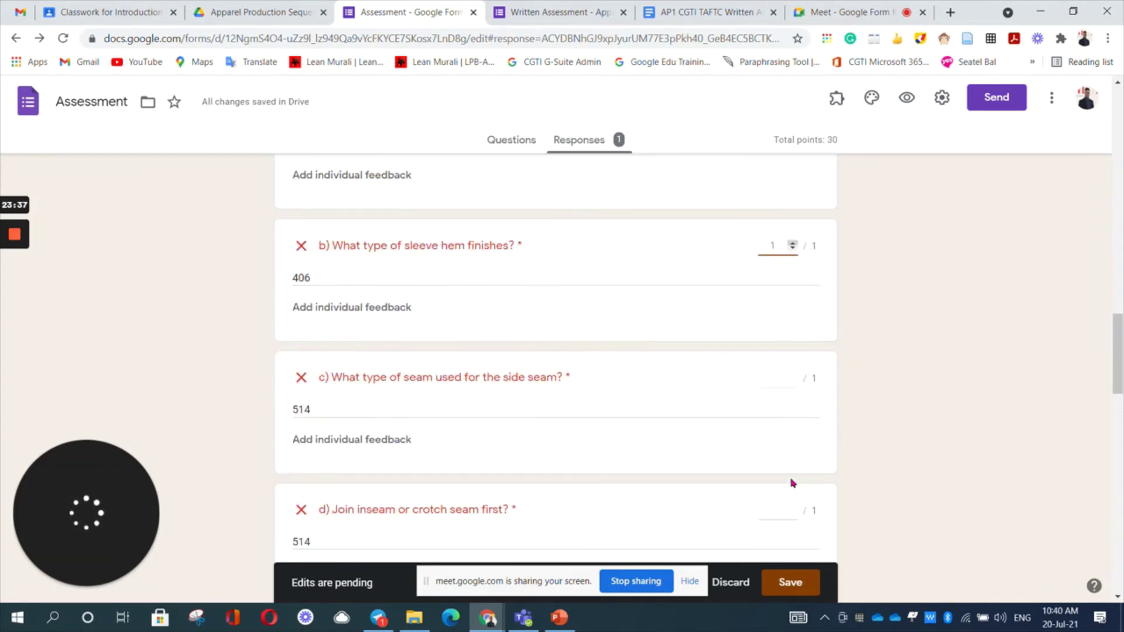
pyautogui.click(792, 377)
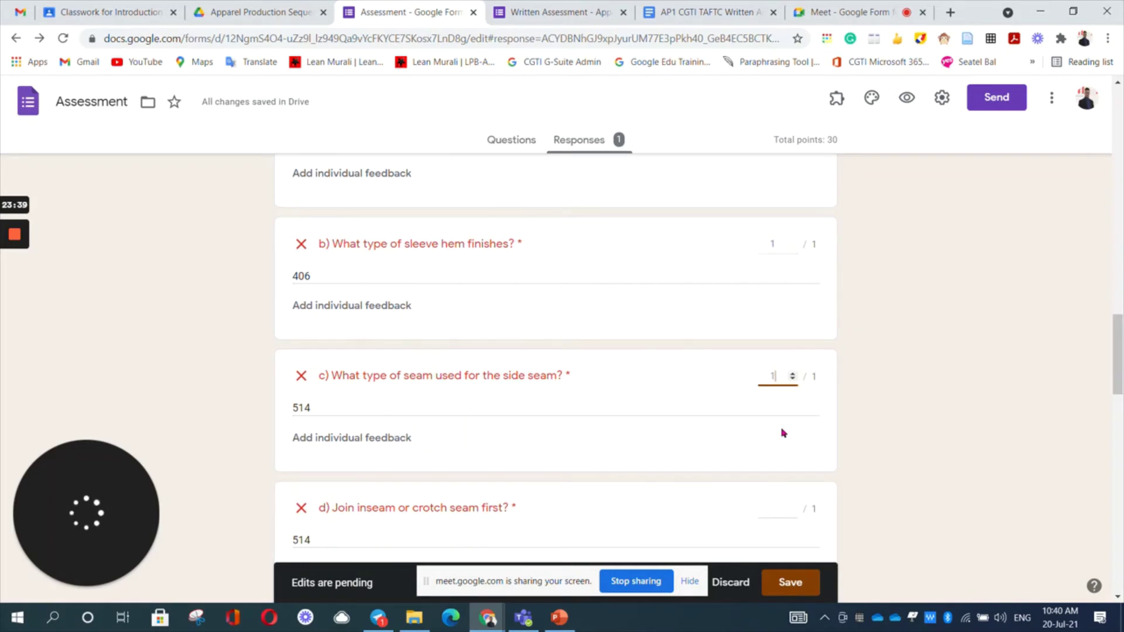
pyautogui.scroll(-3, 780, 433)
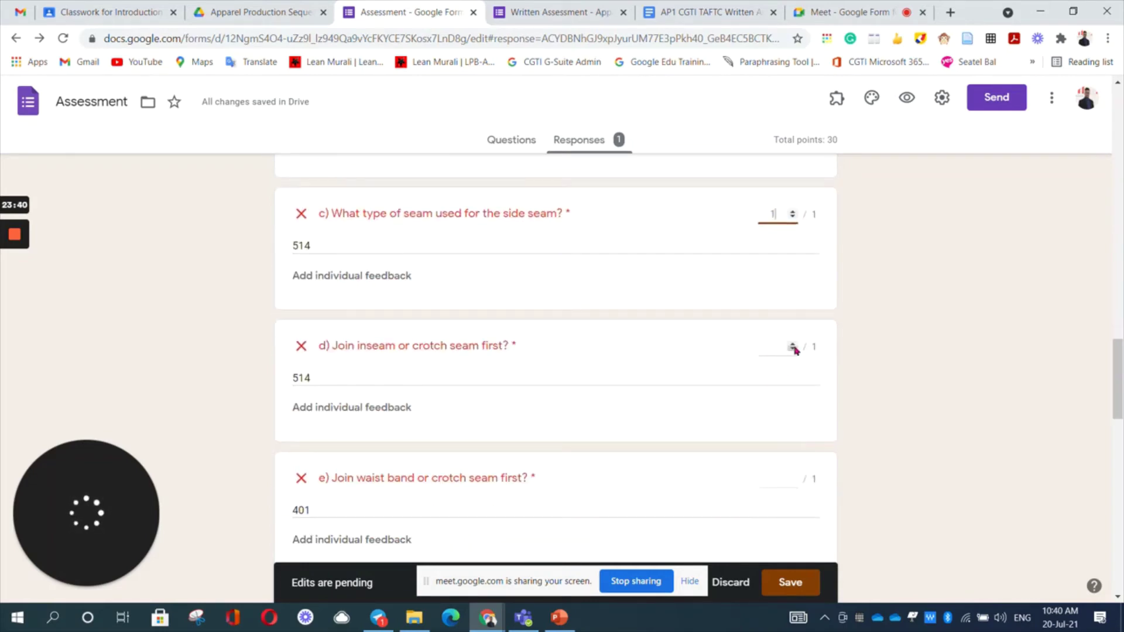
pyautogui.click(794, 350)
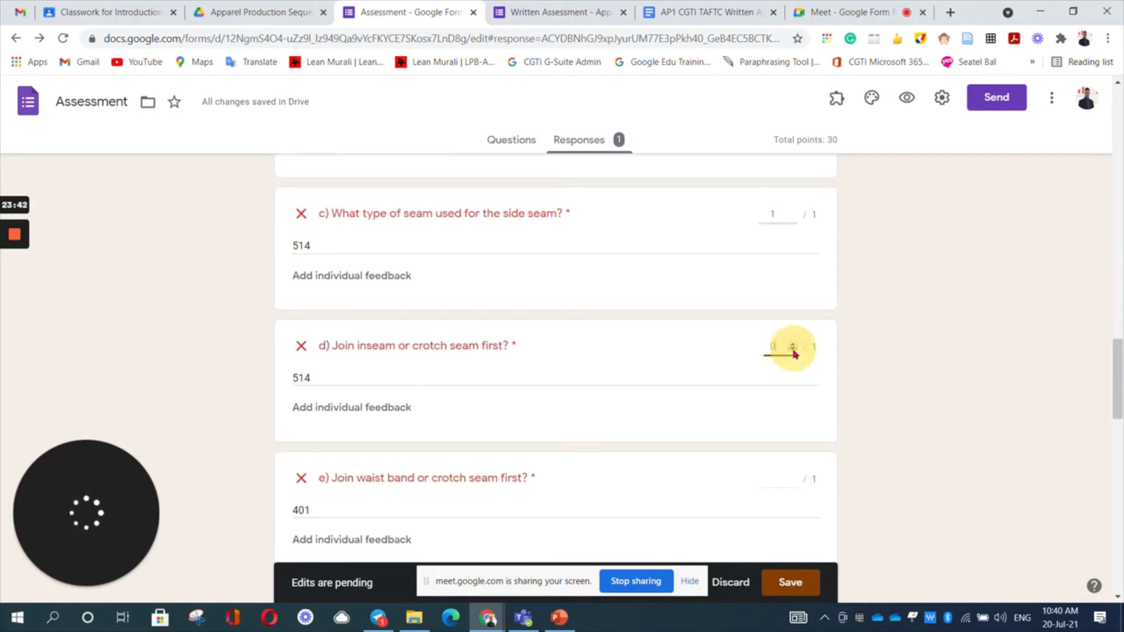
# Step: Write and save the feedback 'Please check your Learner Guide' on the Q3 d) answer
pyautogui.click(409, 411)
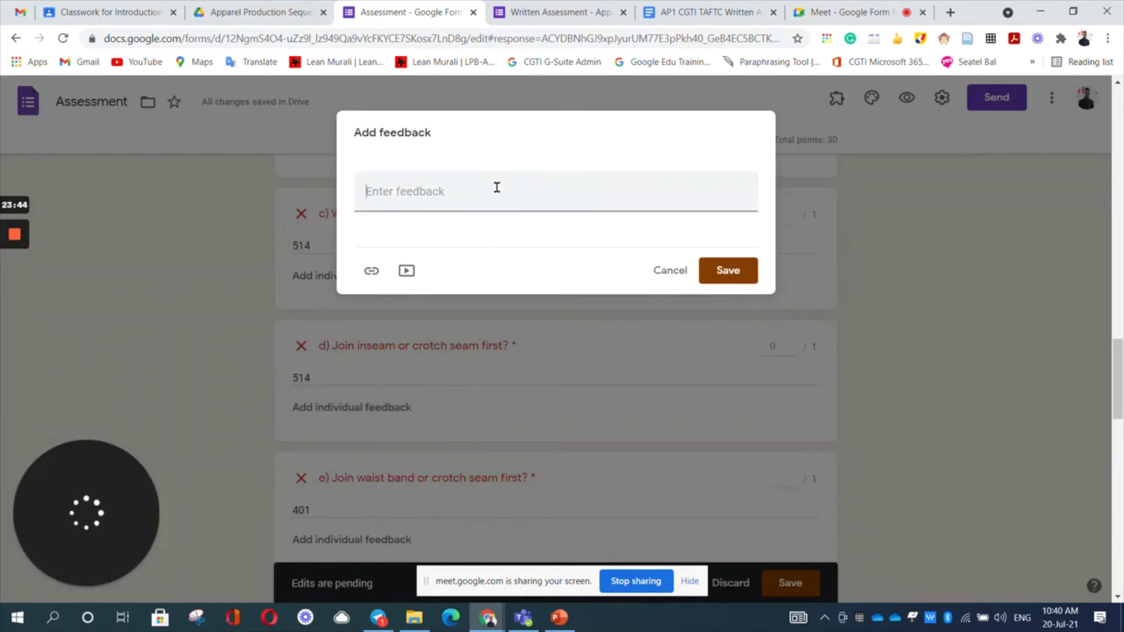
pyautogui.write('Please')
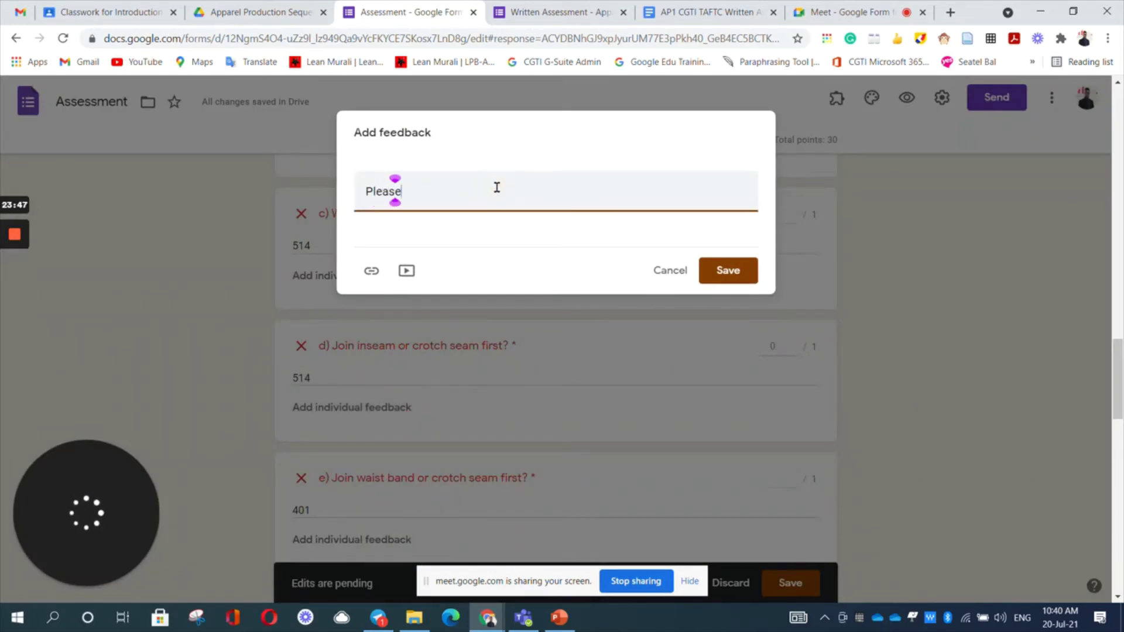
pyautogui.write(' check ')
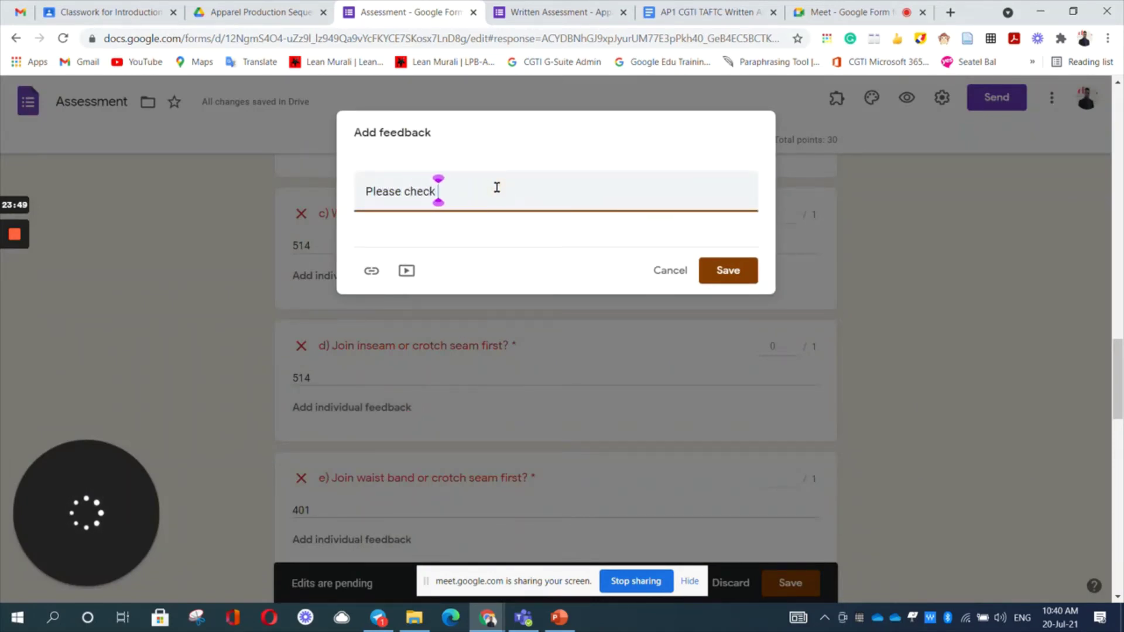
pyautogui.write('your L')
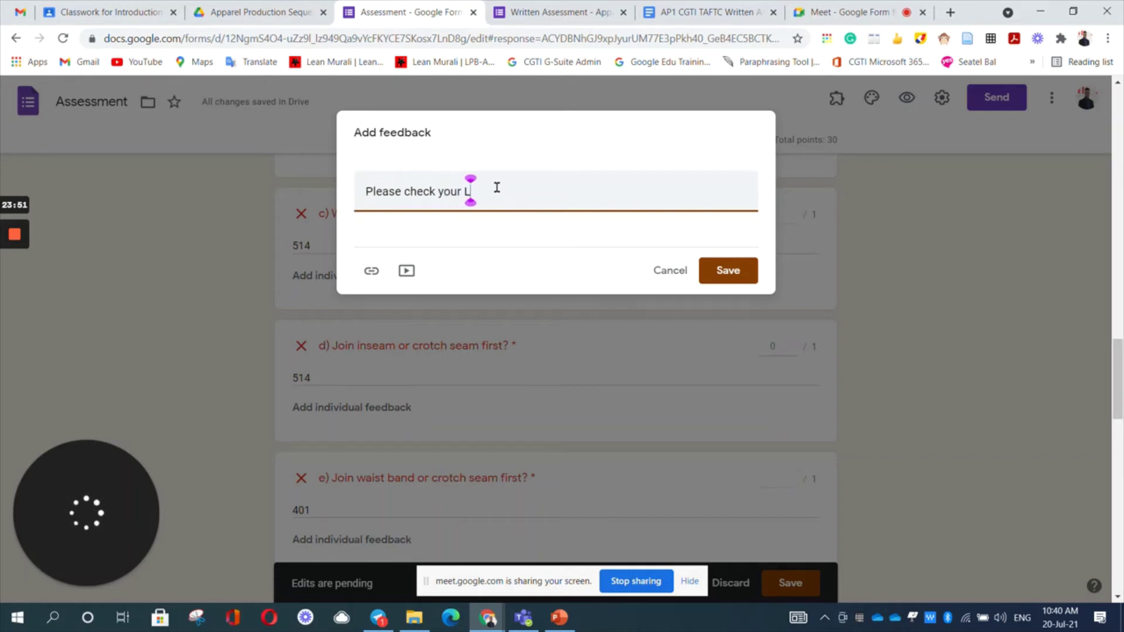
pyautogui.write('earner Guide')
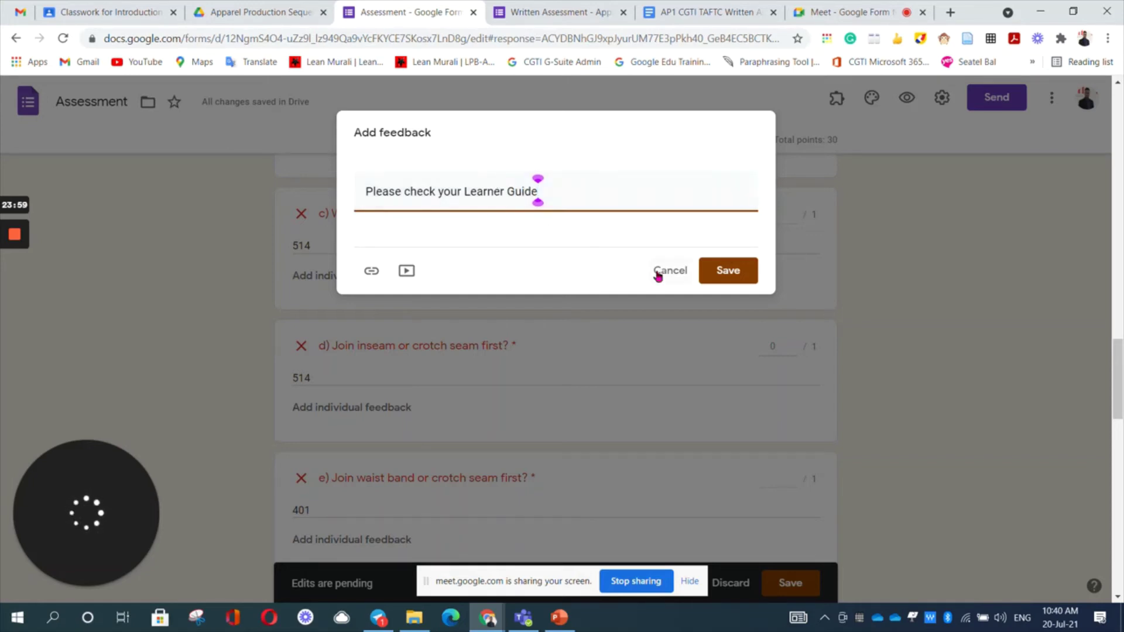
pyautogui.click(728, 274)
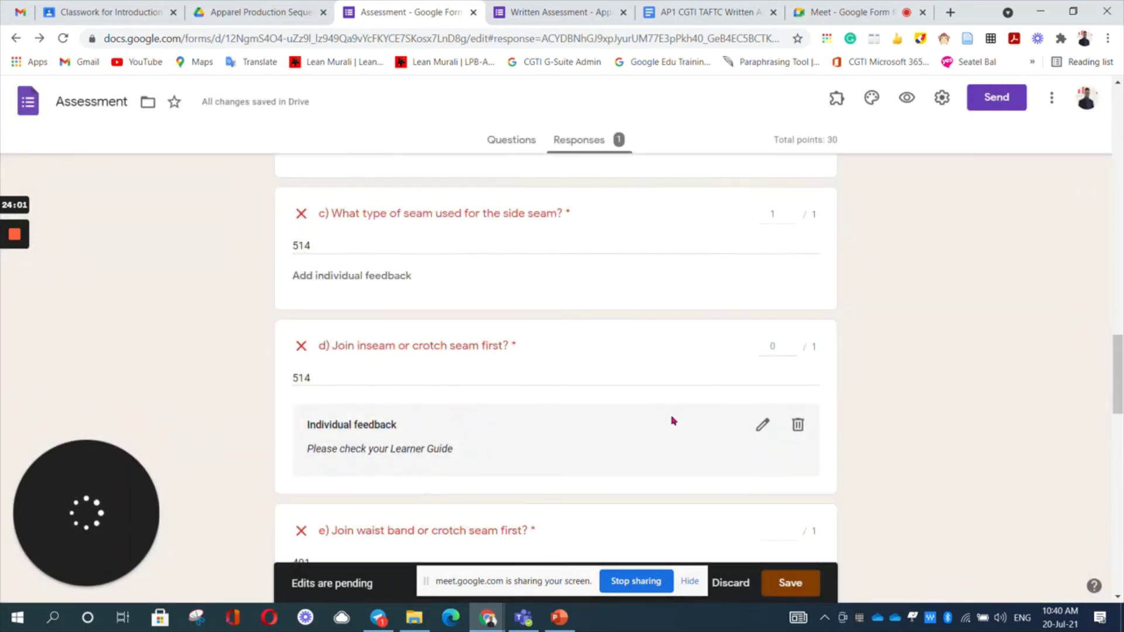
# Step: Give 1 point each to Q3 e), Q3 f) and question 4
pyautogui.scroll(-2, 672, 420)
pyautogui.scroll(-3, 449, 321)
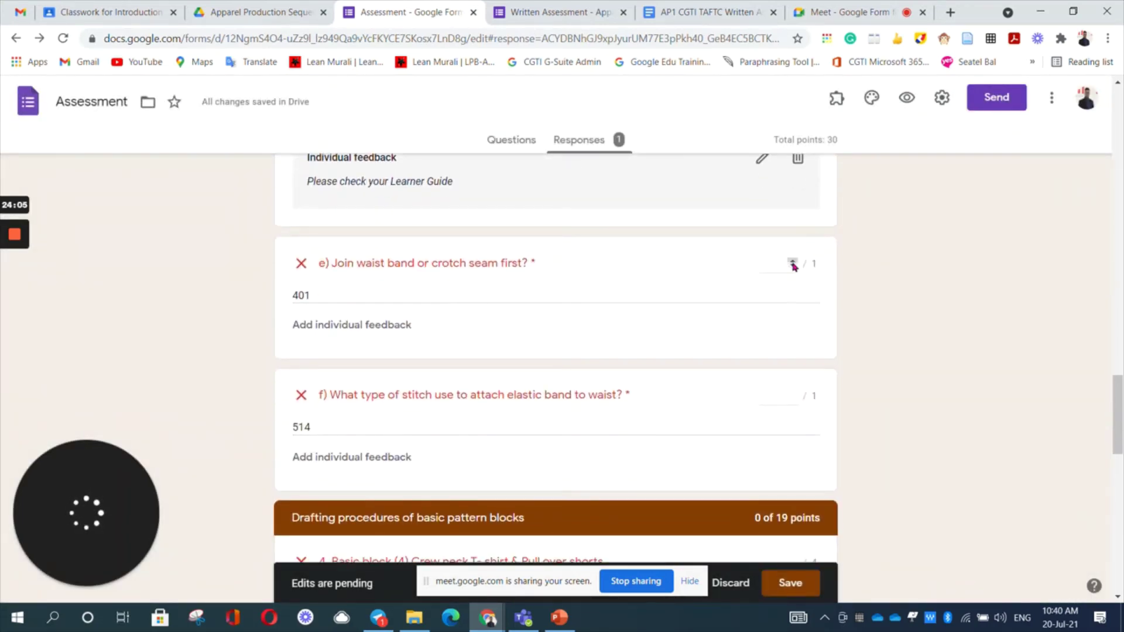
pyautogui.click(792, 262)
pyautogui.scroll(-2, 783, 338)
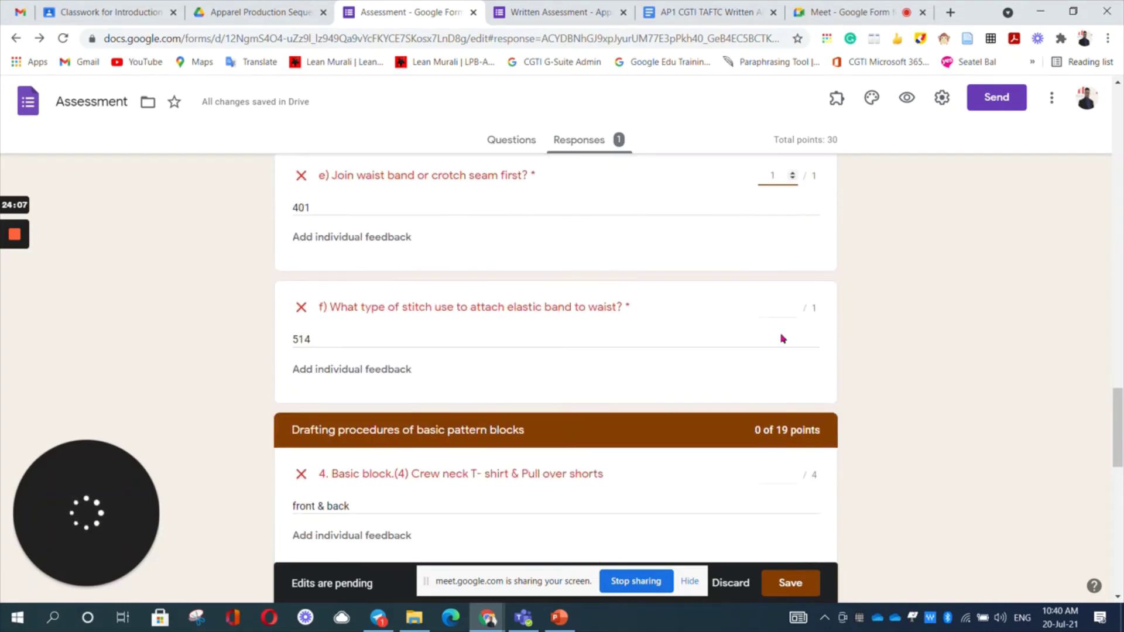
pyautogui.click(791, 309)
pyautogui.scroll(-3, 674, 325)
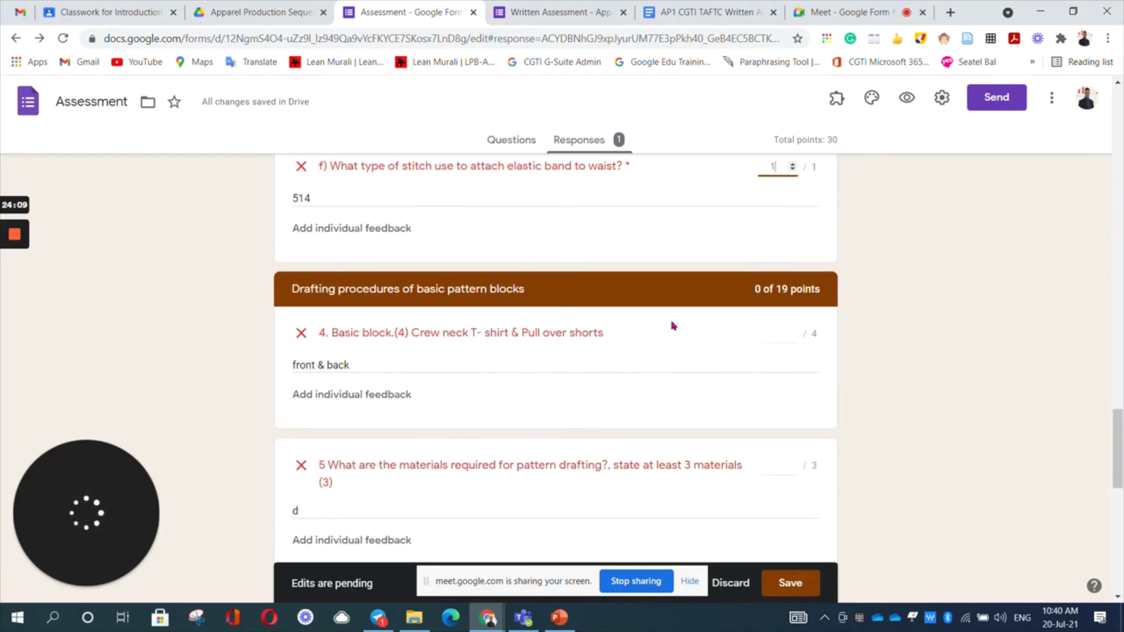
pyautogui.scroll(-1, 673, 326)
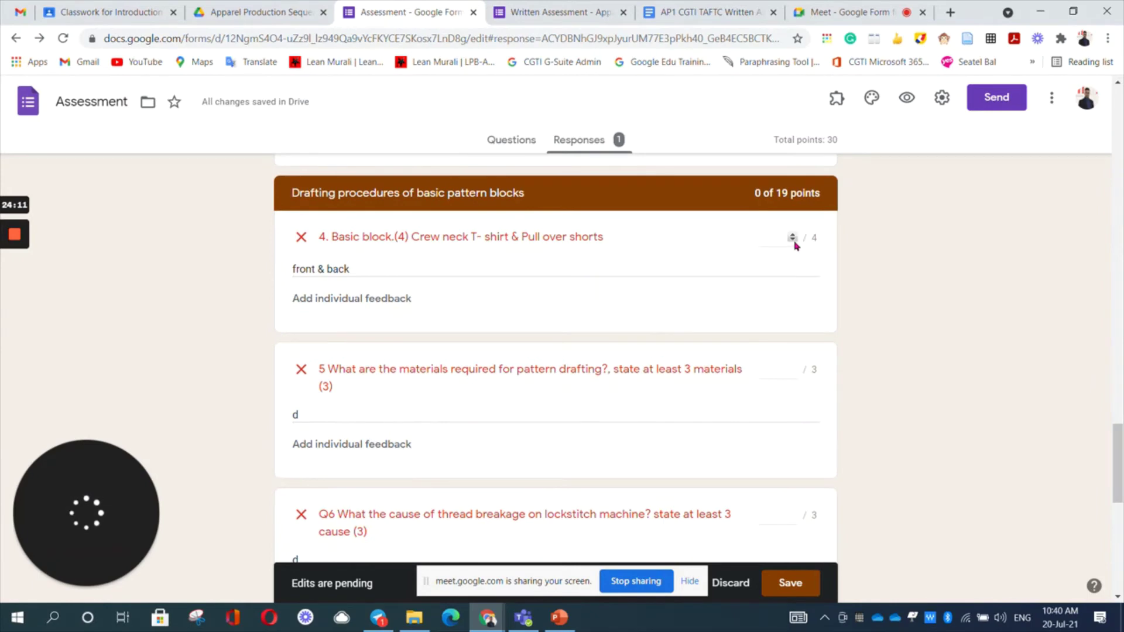
pyautogui.click(792, 237)
# Step: Add and save the feedback 'you have other components' on question 4
pyautogui.click(408, 299)
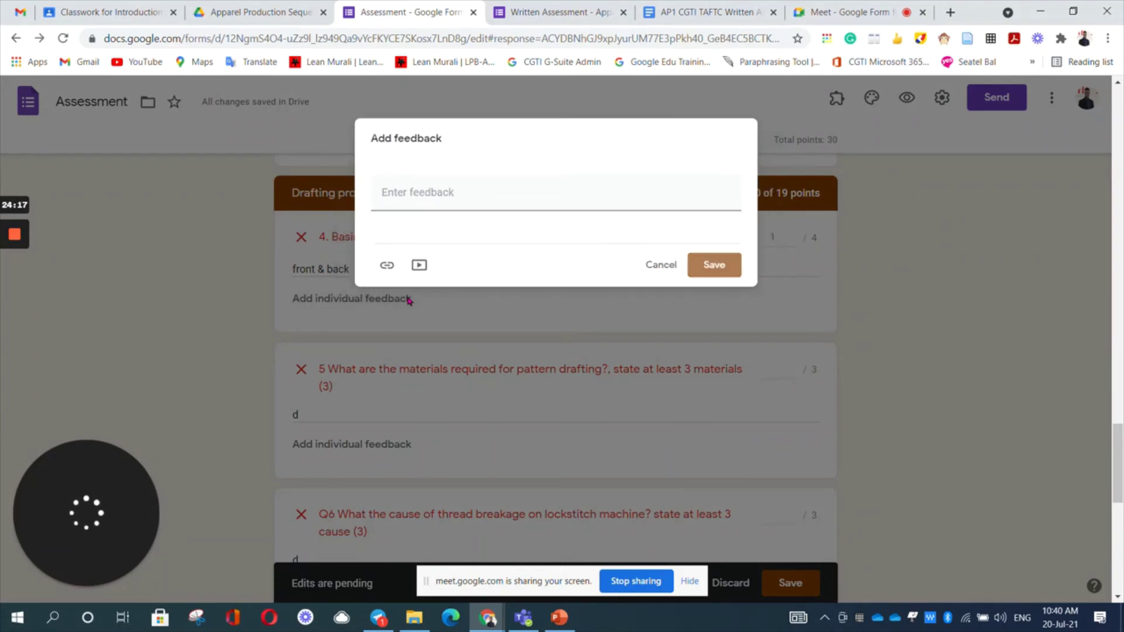
pyautogui.click(408, 299)
pyautogui.click(384, 303)
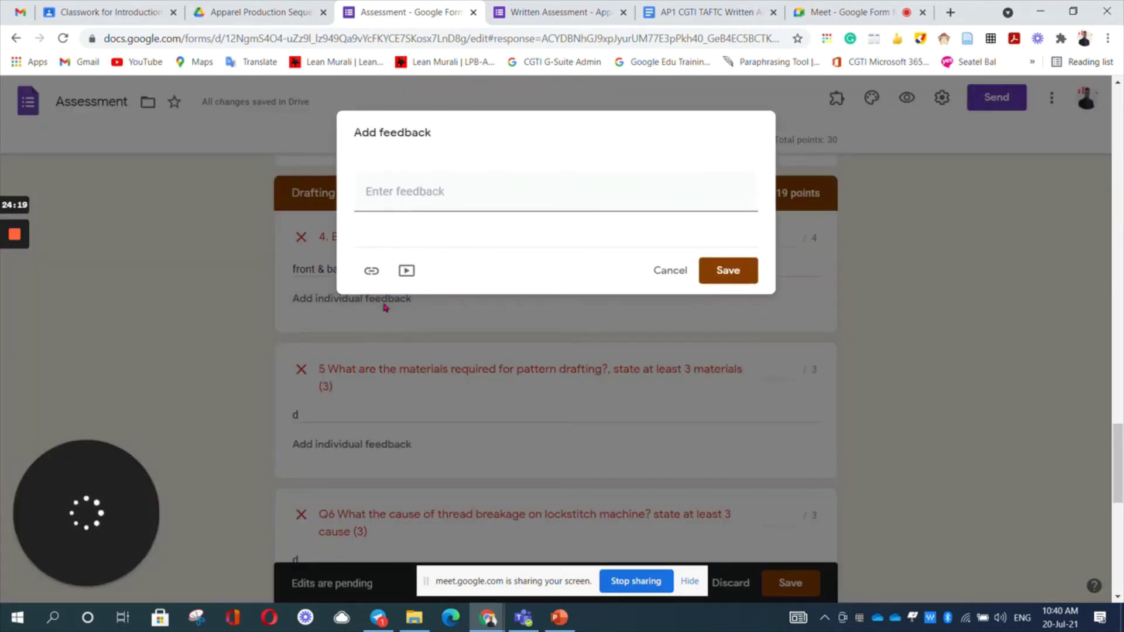
pyautogui.click(456, 188)
pyautogui.write('you')
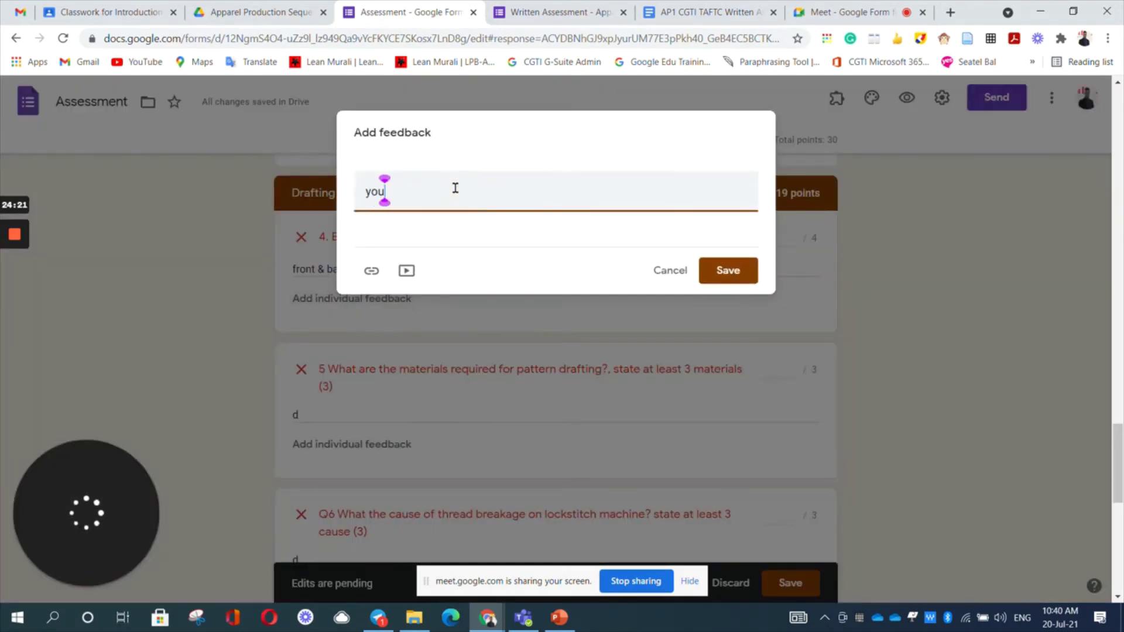
pyautogui.write(' have other co')
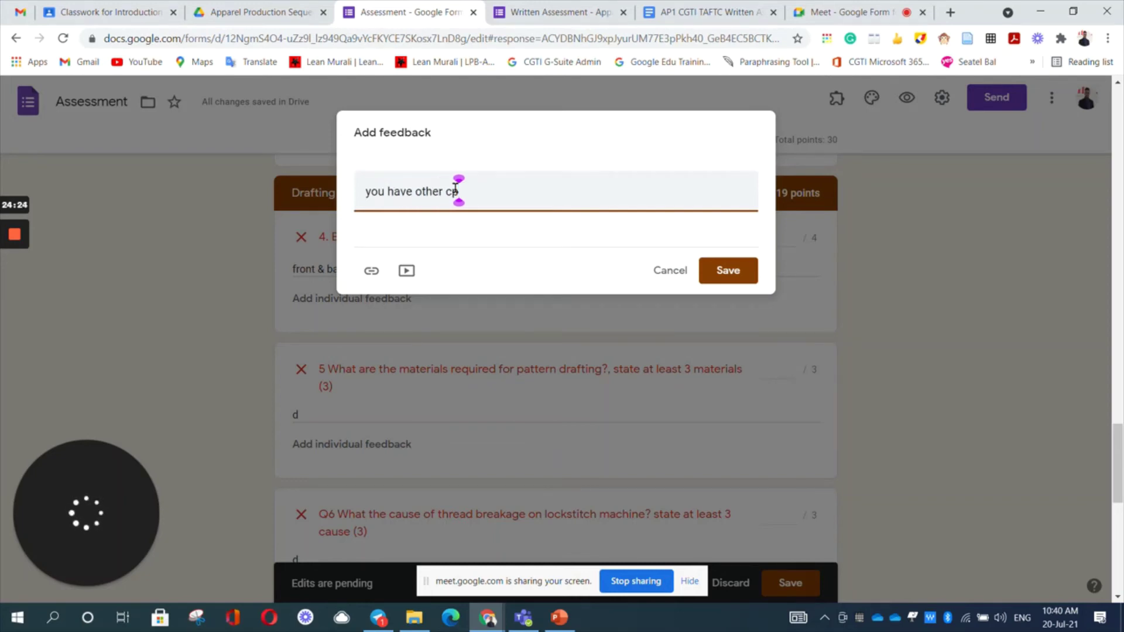
pyautogui.press('BackSpace')
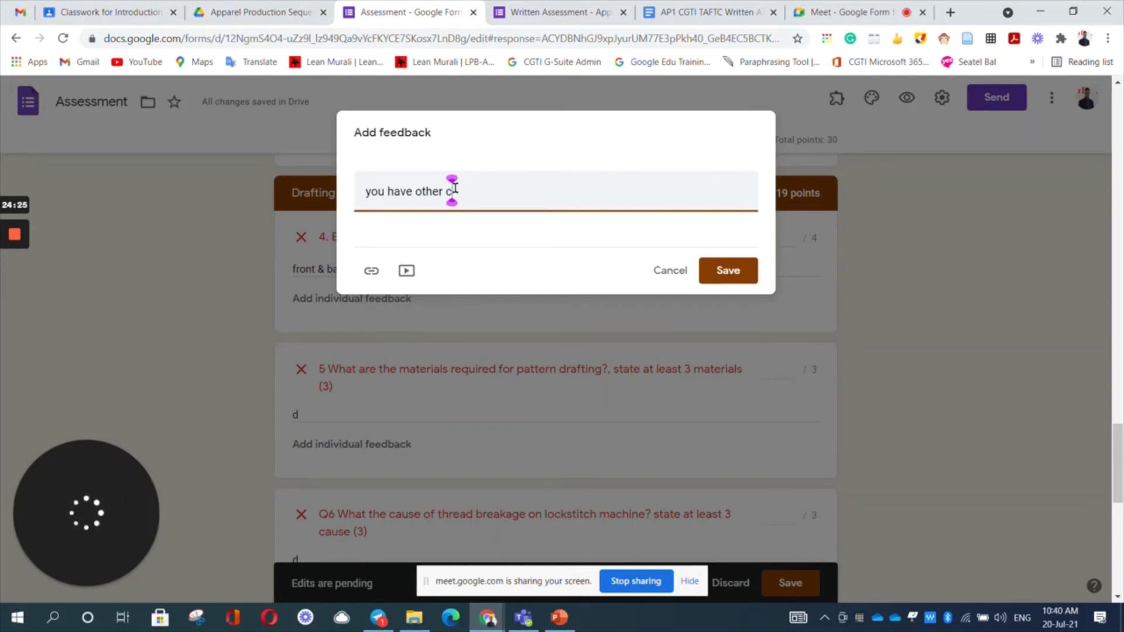
pyautogui.write('ompo')
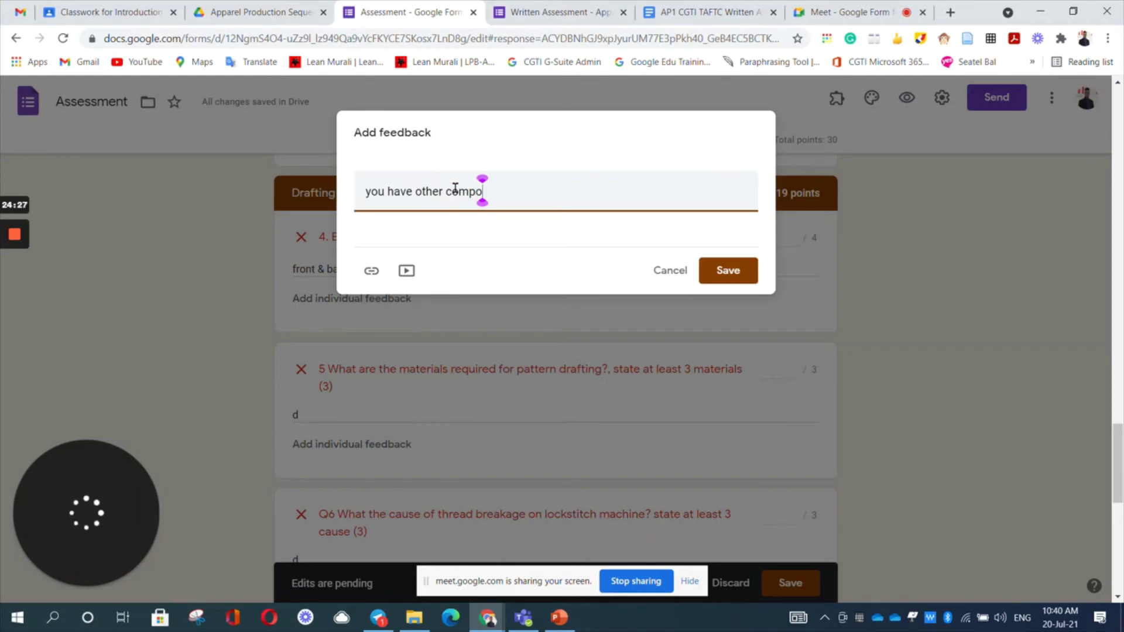
pyautogui.write('nents')
pyautogui.click(728, 270)
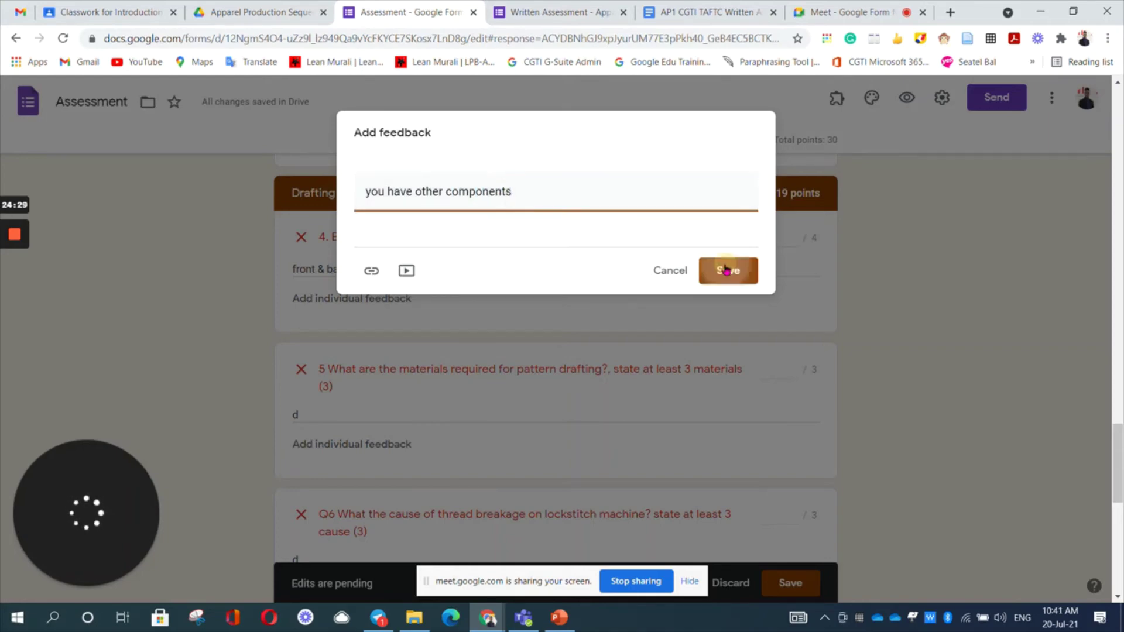
pyautogui.scroll(-3, 681, 320)
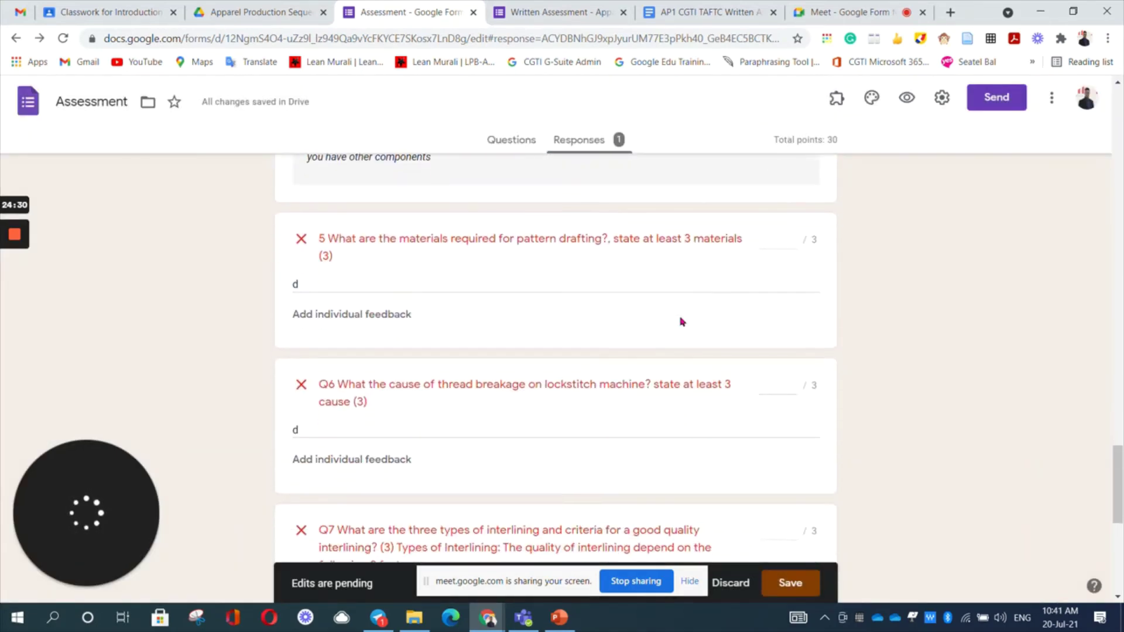
# Step: Leave Q5 at 0 points and set Q6, Q7, Q8 and Q9 to 1 point each
pyautogui.click(792, 243)
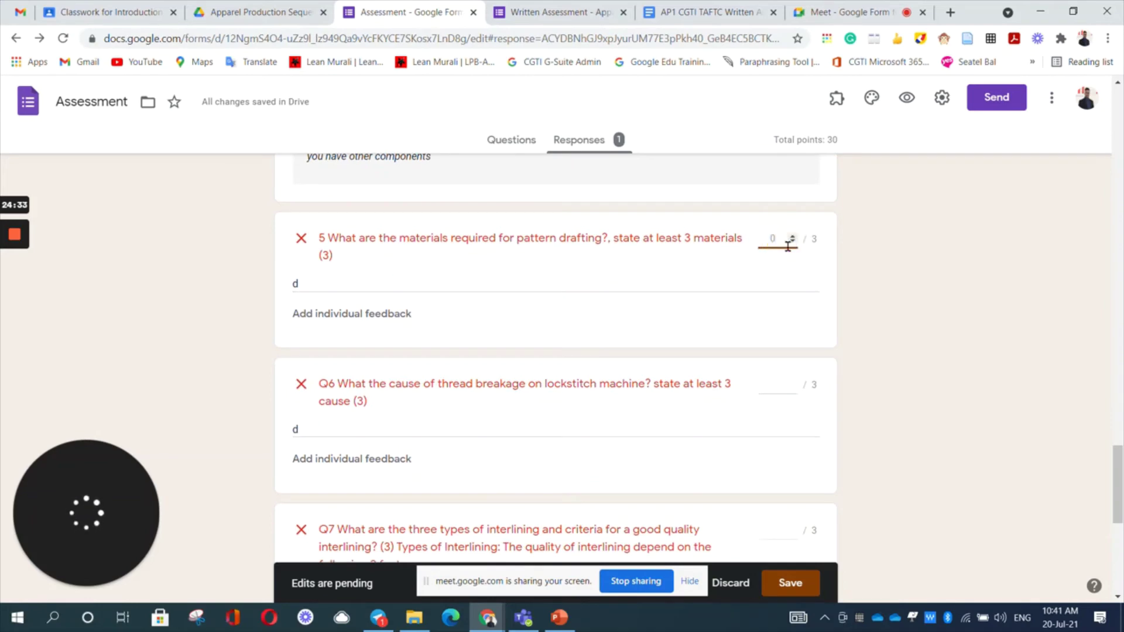
pyautogui.click(792, 387)
pyautogui.click(792, 385)
pyautogui.scroll(-4, 759, 395)
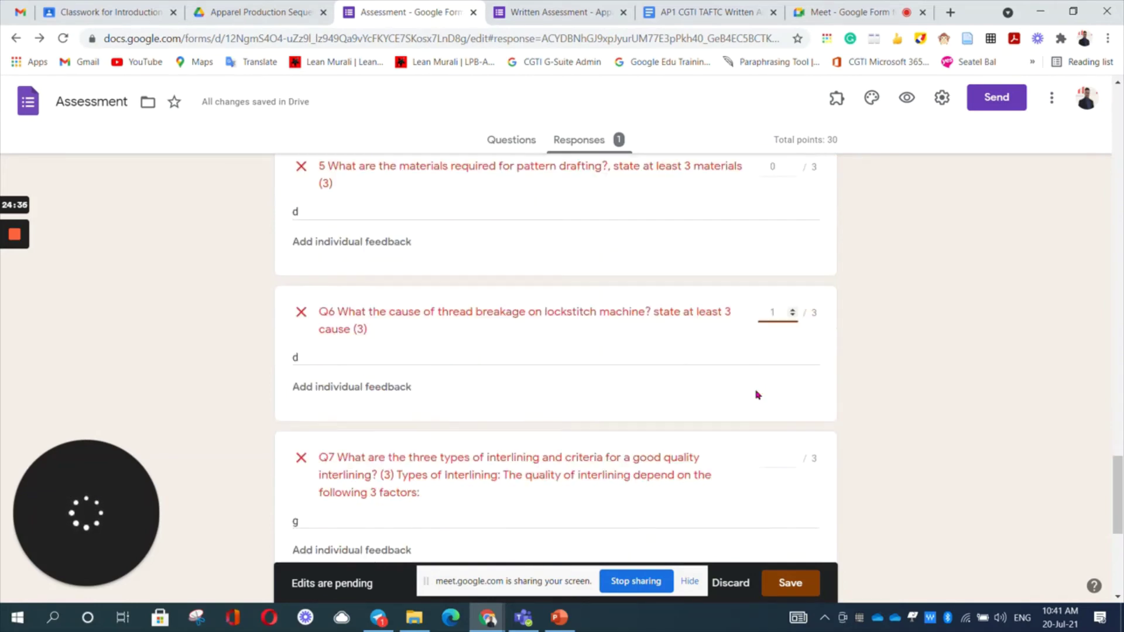
pyautogui.click(792, 310)
pyautogui.scroll(-3, 772, 374)
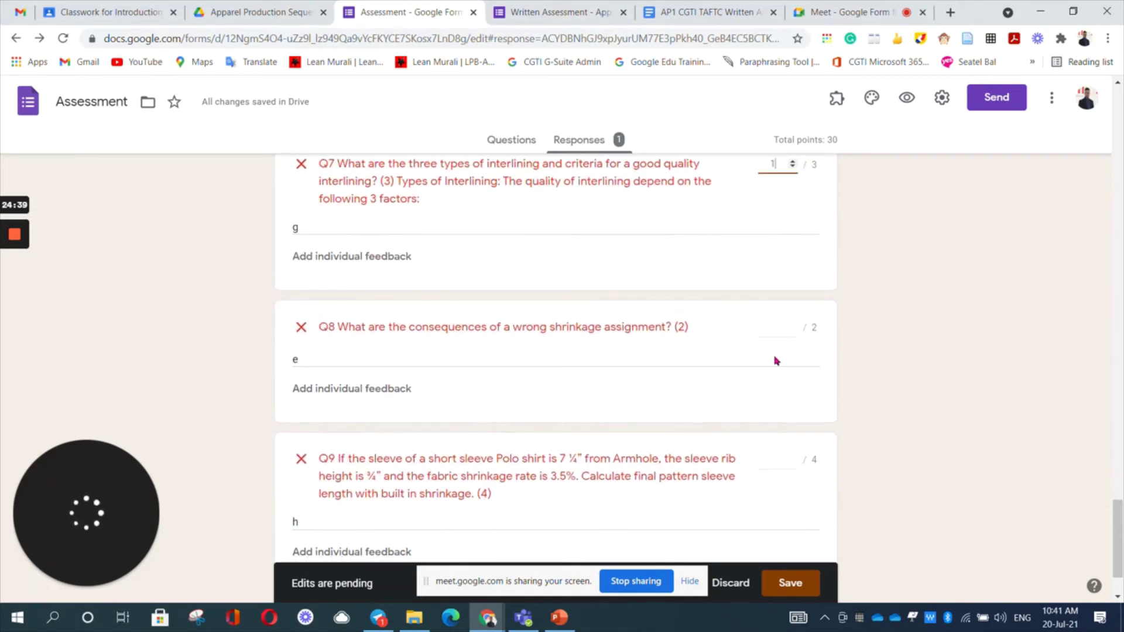
pyautogui.click(791, 327)
pyautogui.scroll(-2, 763, 423)
pyautogui.click(792, 369)
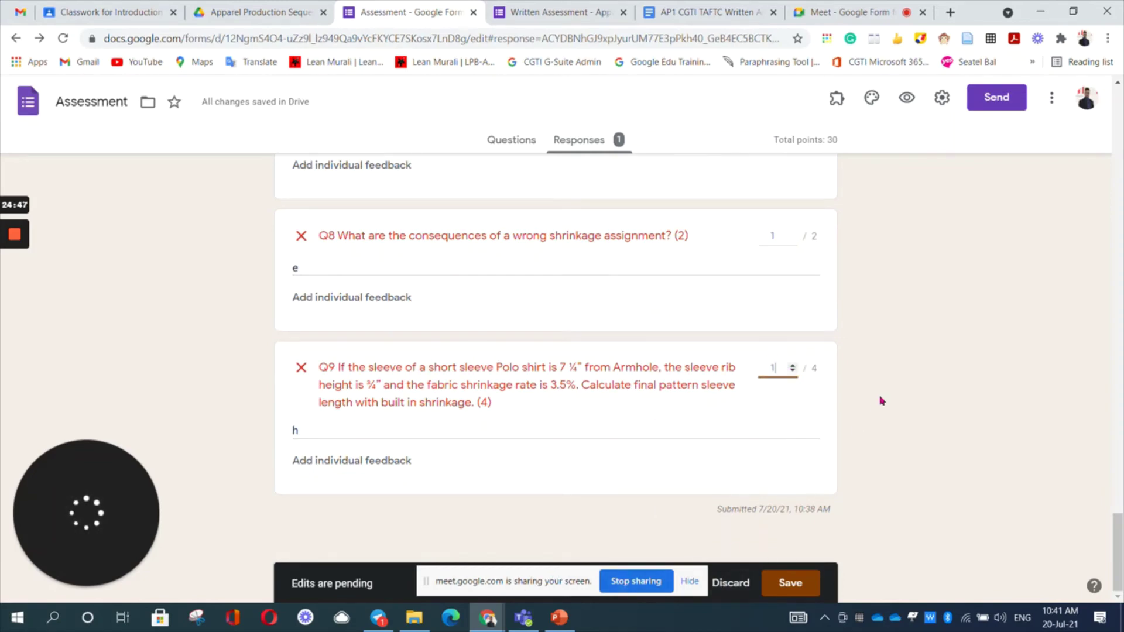
# Step: Save the pending grade edits so the response totals 13 of 30 points
pyautogui.click(807, 580)
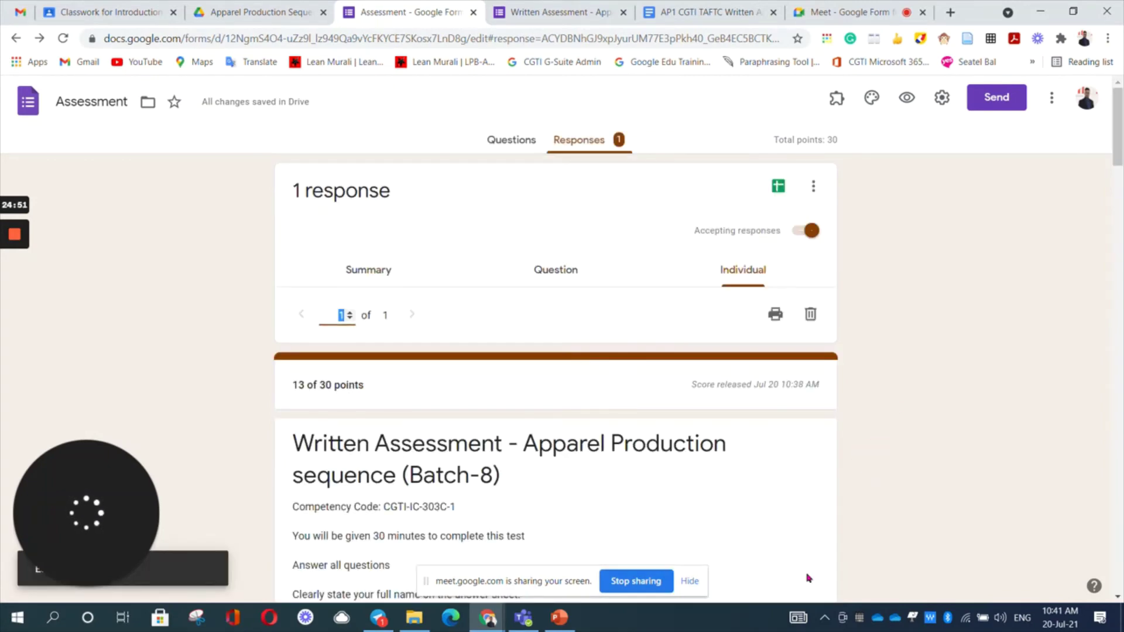
pyautogui.scroll(-20, 780, 484)
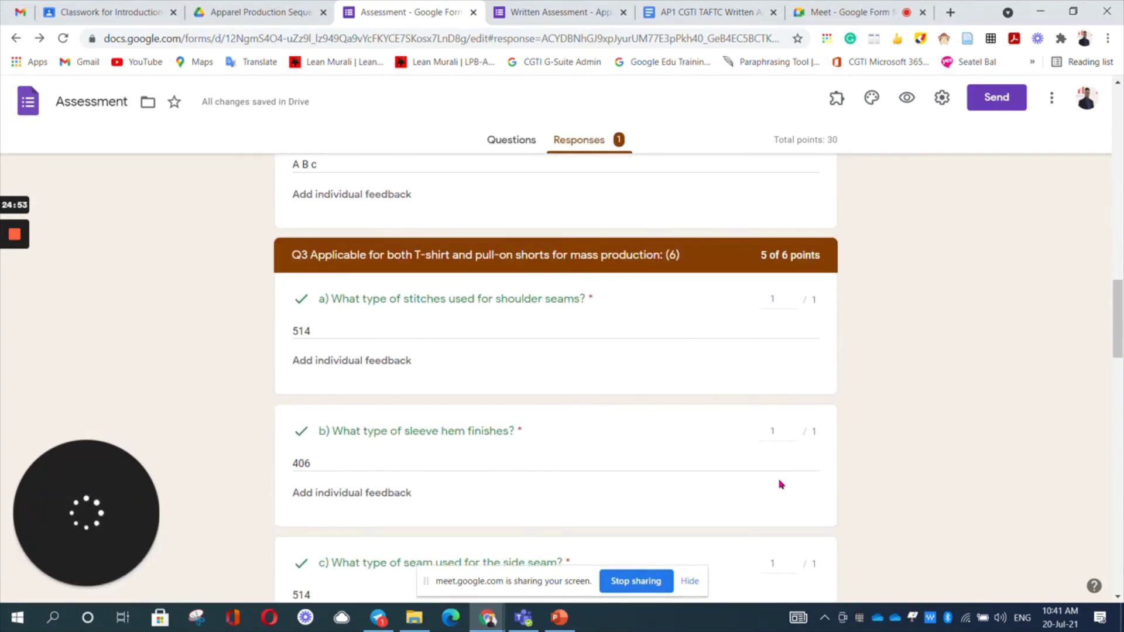
pyautogui.scroll(-15, 780, 484)
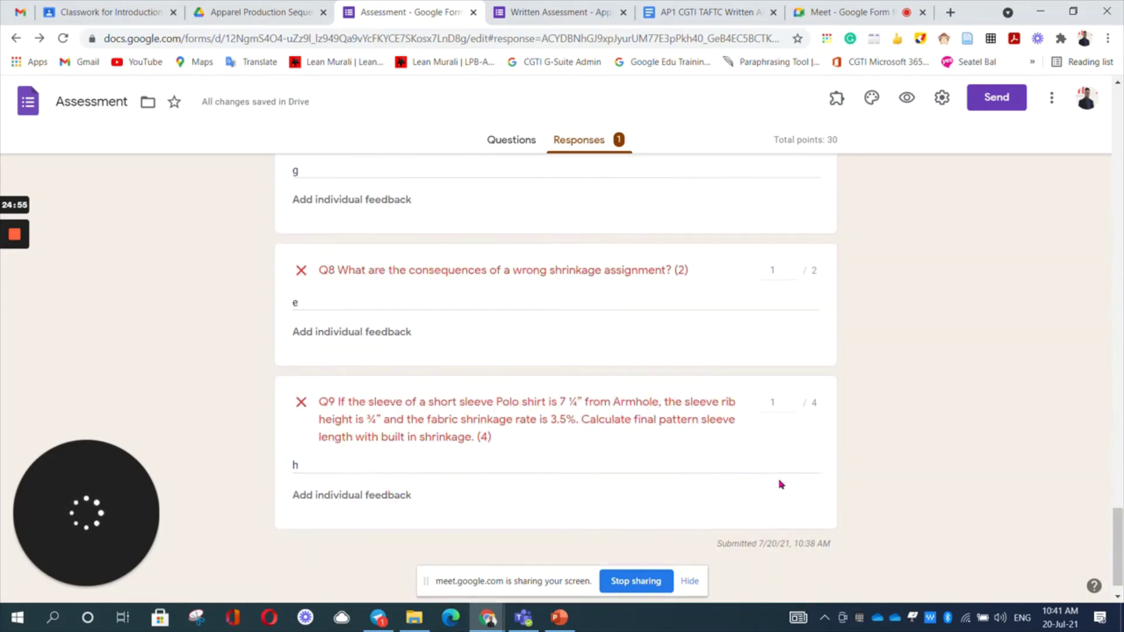
pyautogui.click(993, 99)
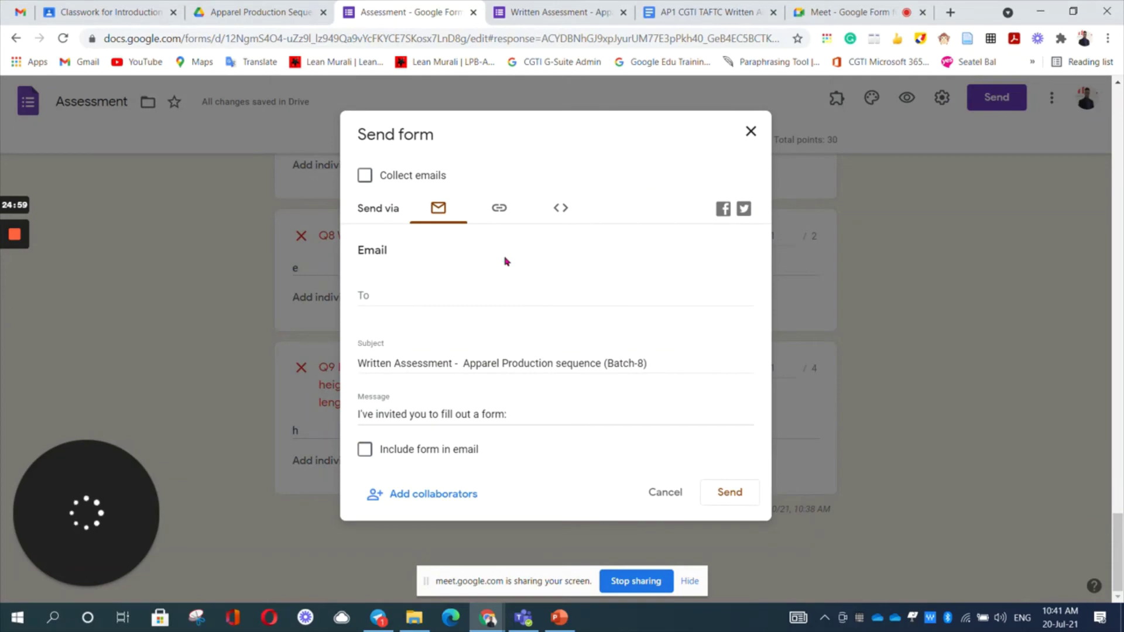
pyautogui.click(749, 130)
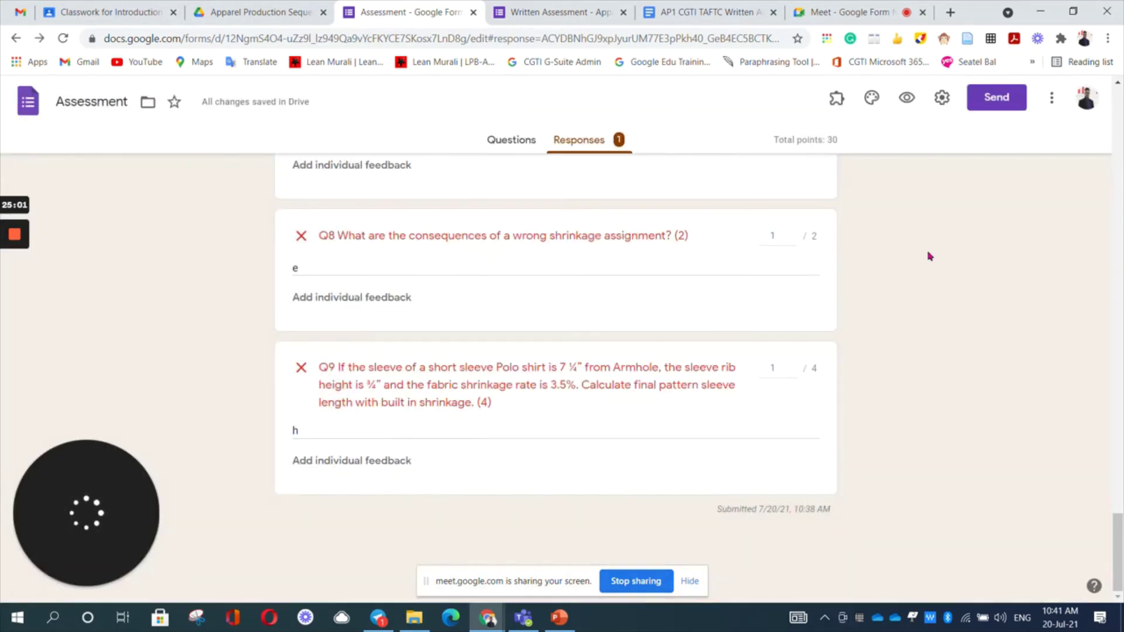
# Step: Review the graded response in the Question, Summary and Individual views
pyautogui.scroll(10, 928, 255)
pyautogui.scroll(15, 928, 256)
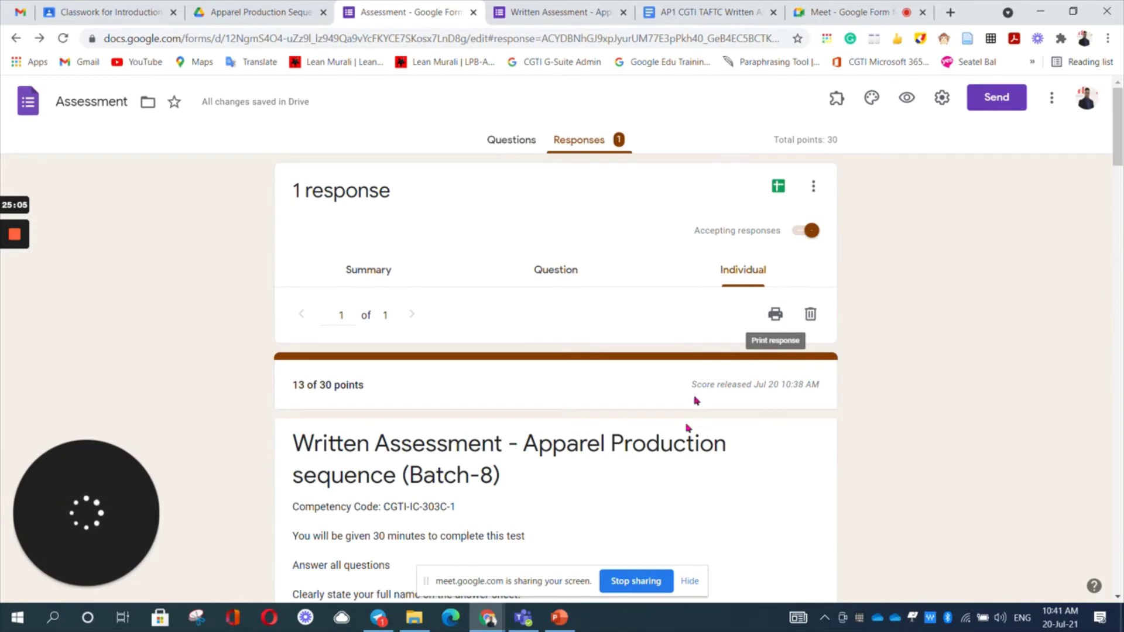
pyautogui.scroll(-4, 679, 439)
pyautogui.scroll(4, 680, 439)
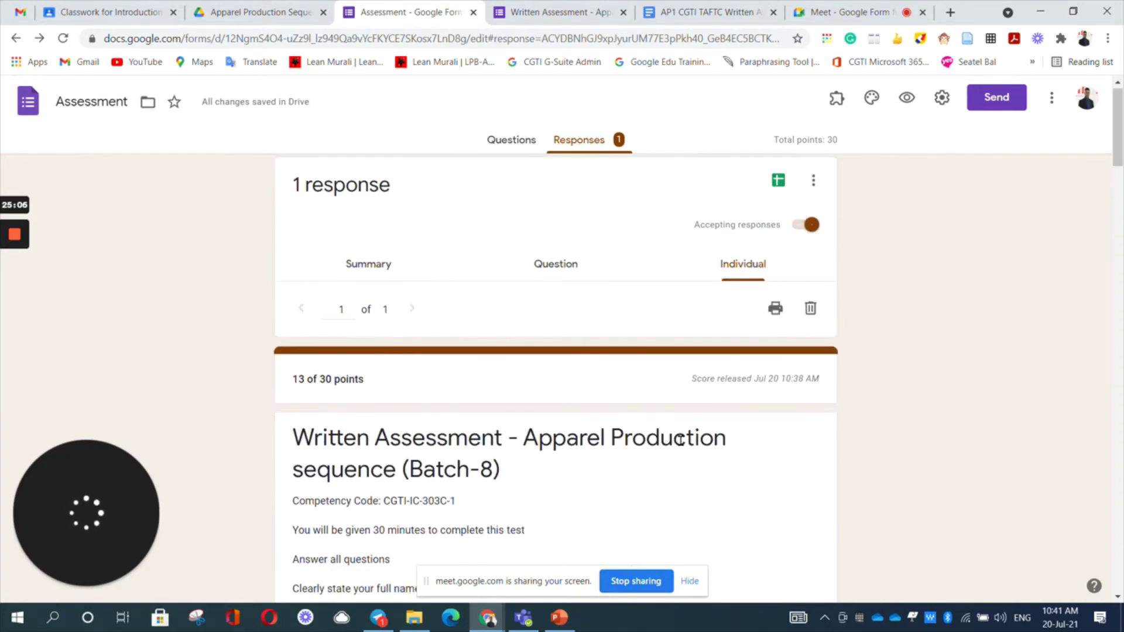
pyautogui.click(557, 268)
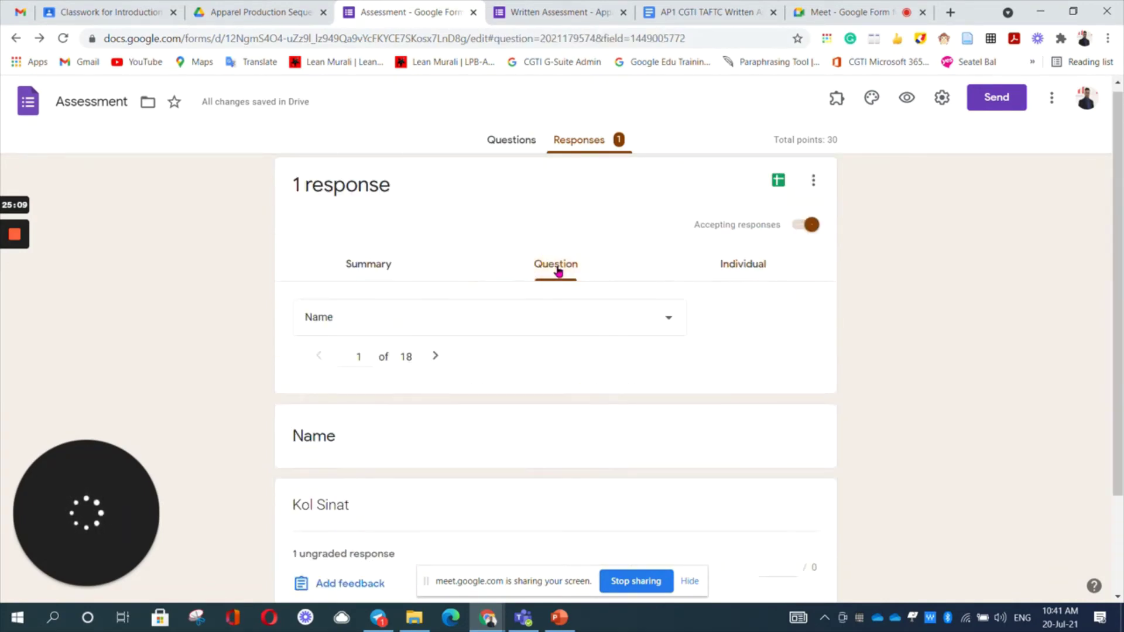
pyautogui.click(377, 266)
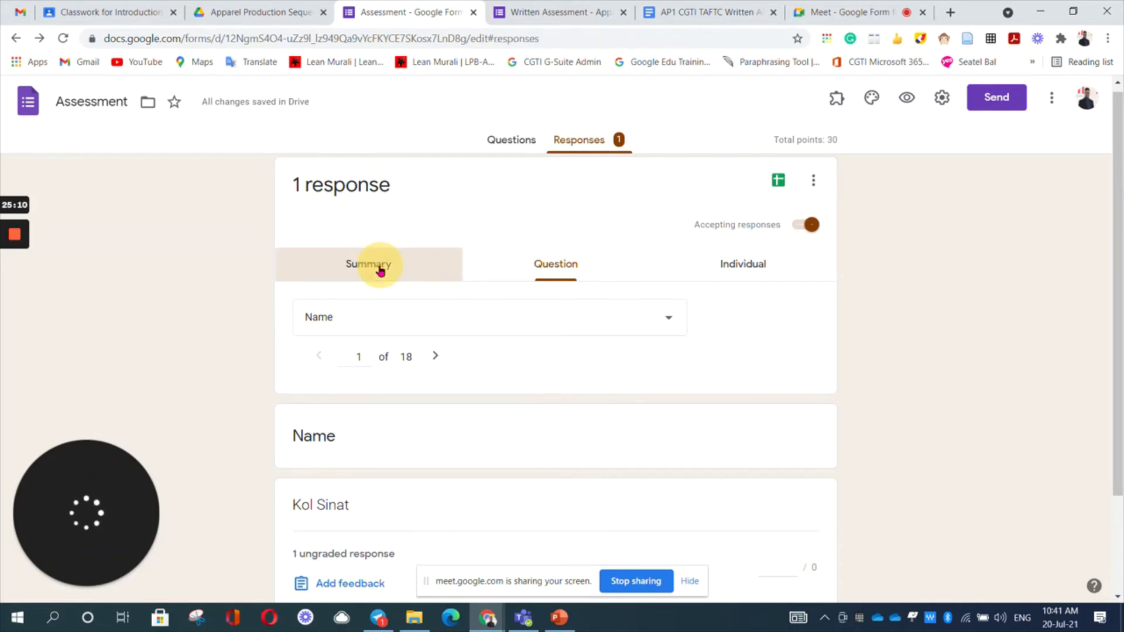
pyautogui.click(553, 263)
pyautogui.click(737, 272)
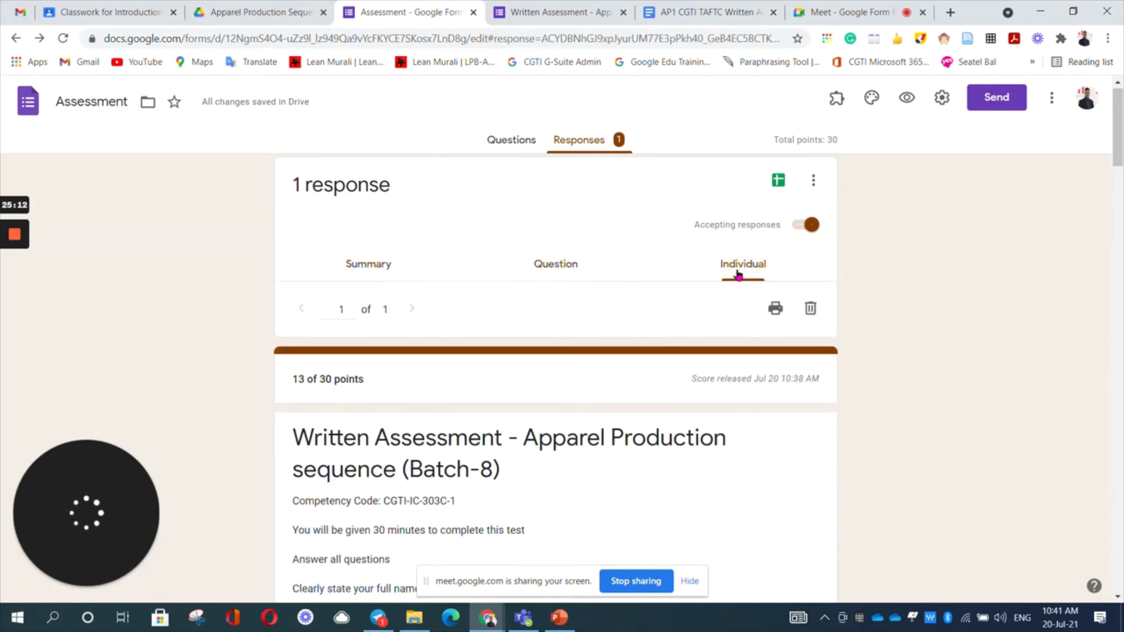
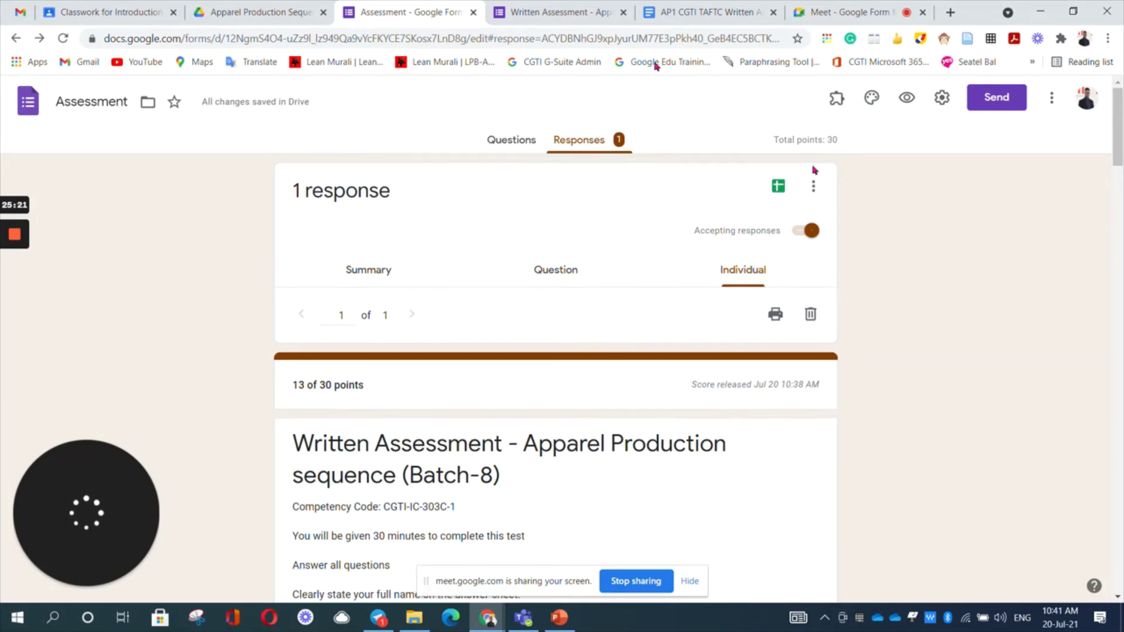
# Step: Bring up the Assessment form's share link and switch it to the shortened URL
pyautogui.click(993, 99)
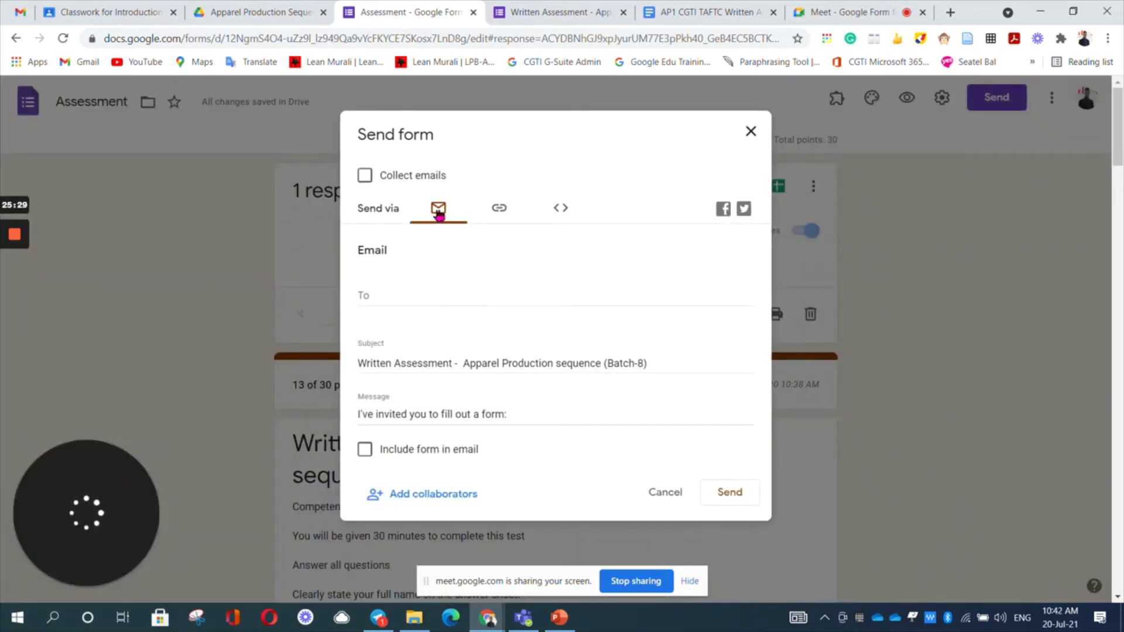
pyautogui.click(500, 212)
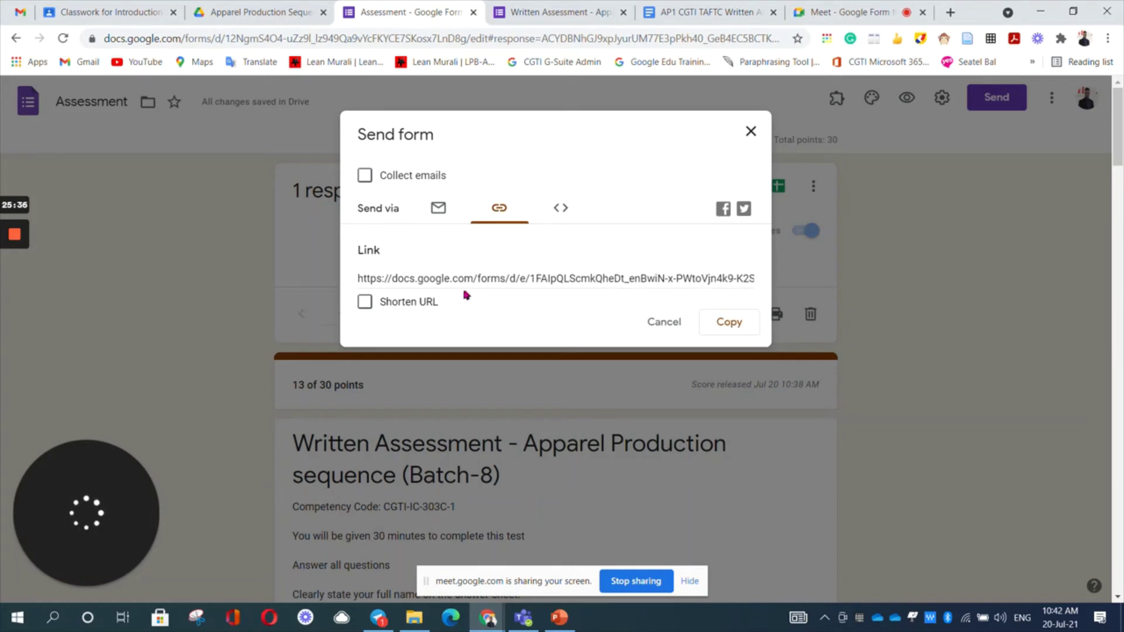
pyautogui.click(429, 276)
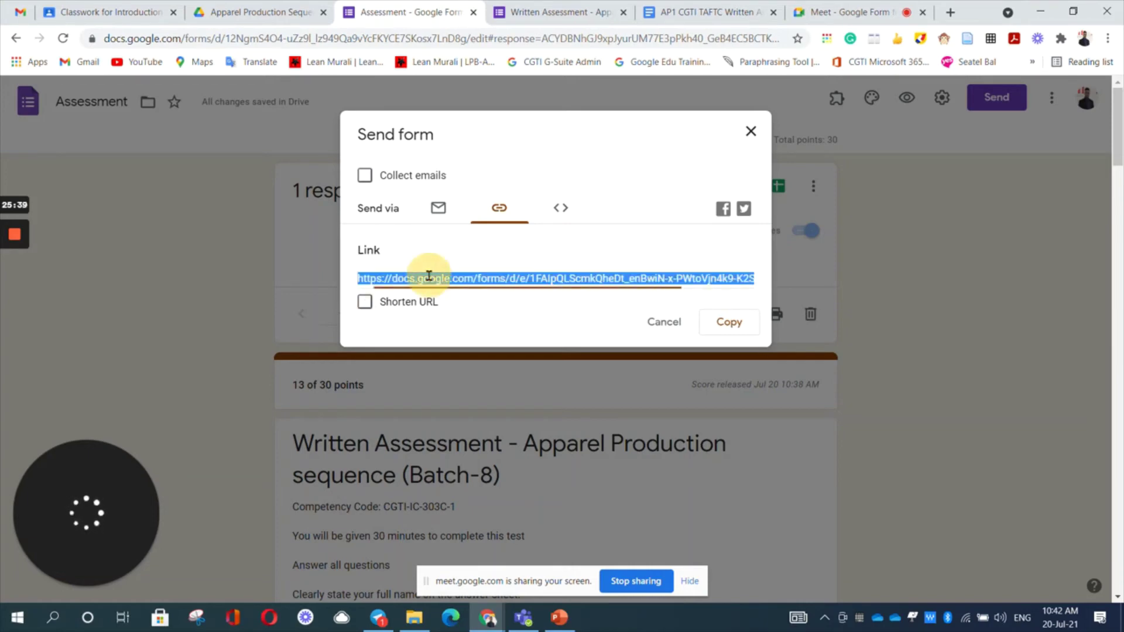
pyautogui.click(364, 305)
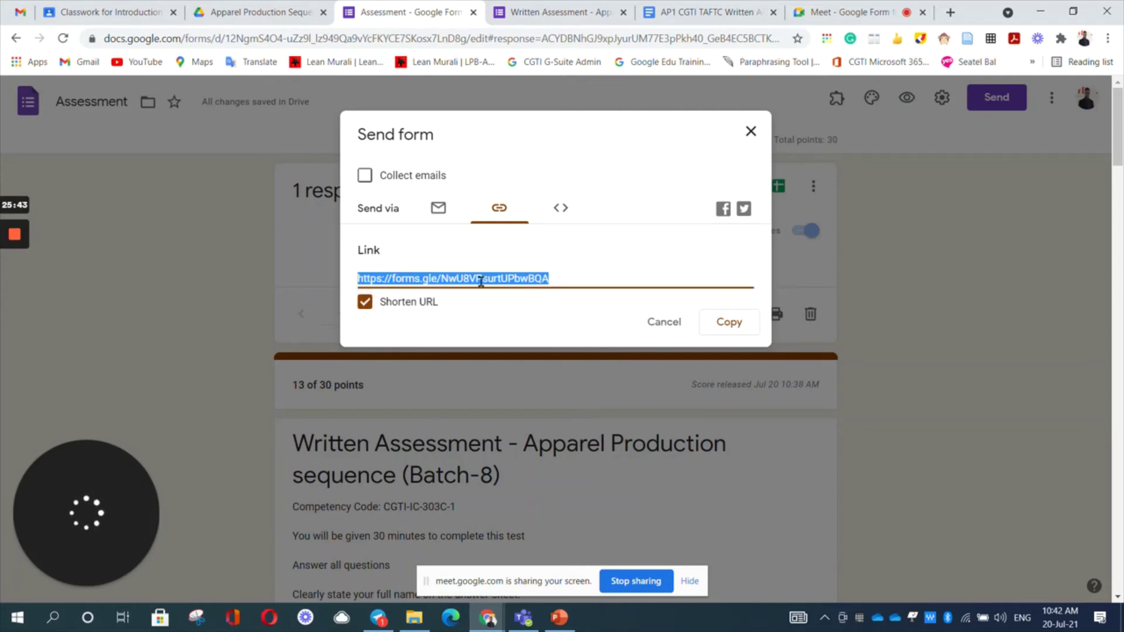
pyautogui.click(364, 304)
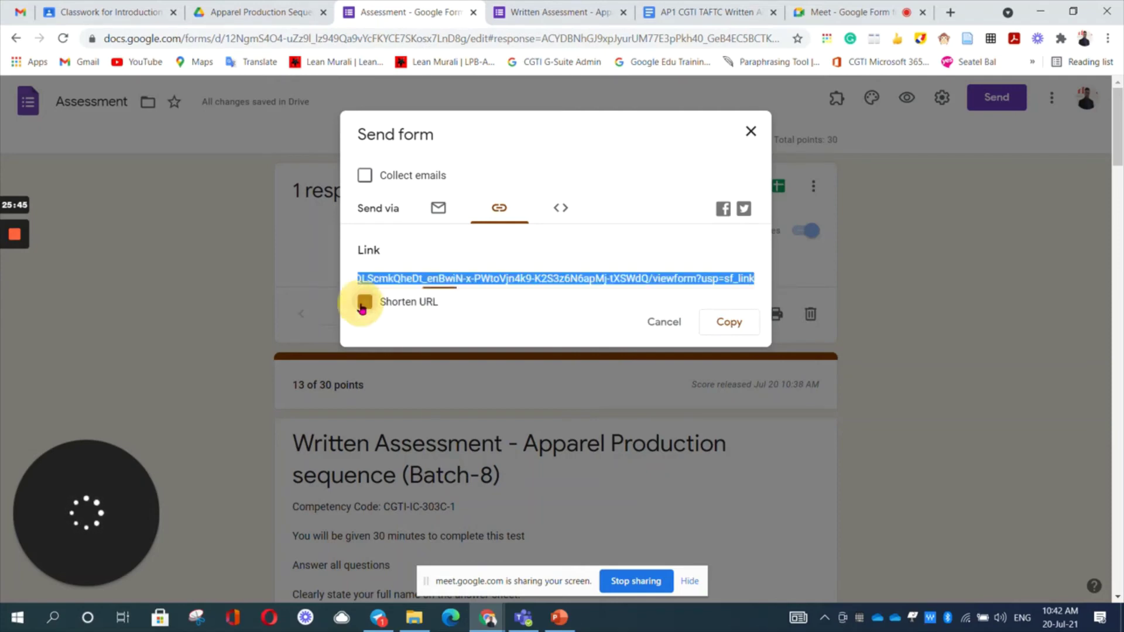
pyautogui.click(363, 305)
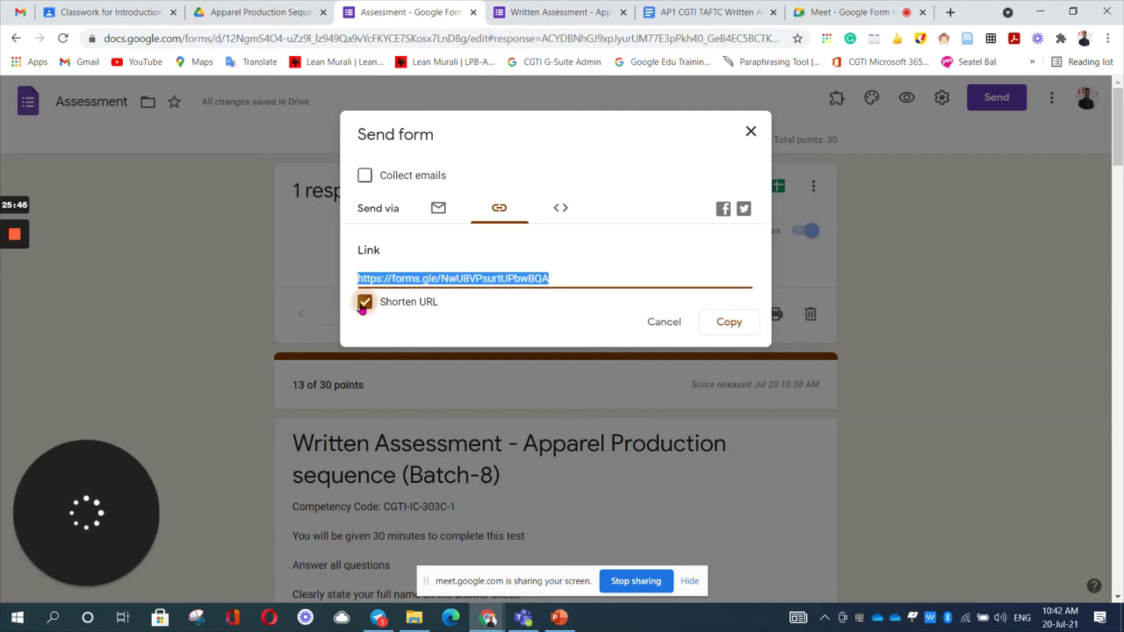
# Step: Copy the shortened form link and close the Send form dialog
pyautogui.click(728, 323)
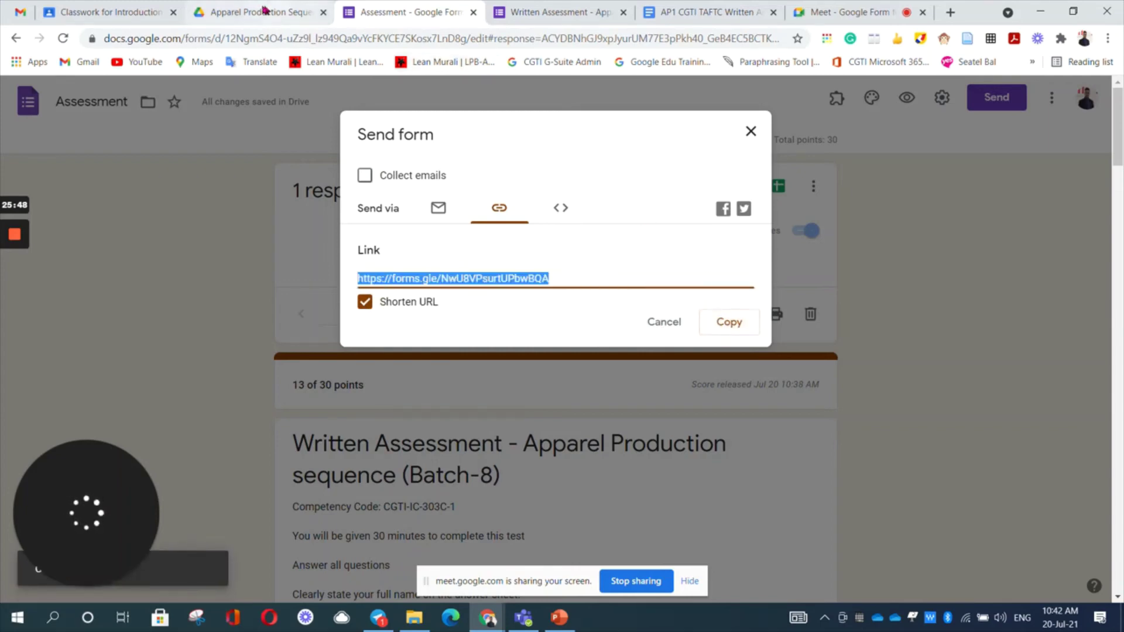
pyautogui.click(123, 7)
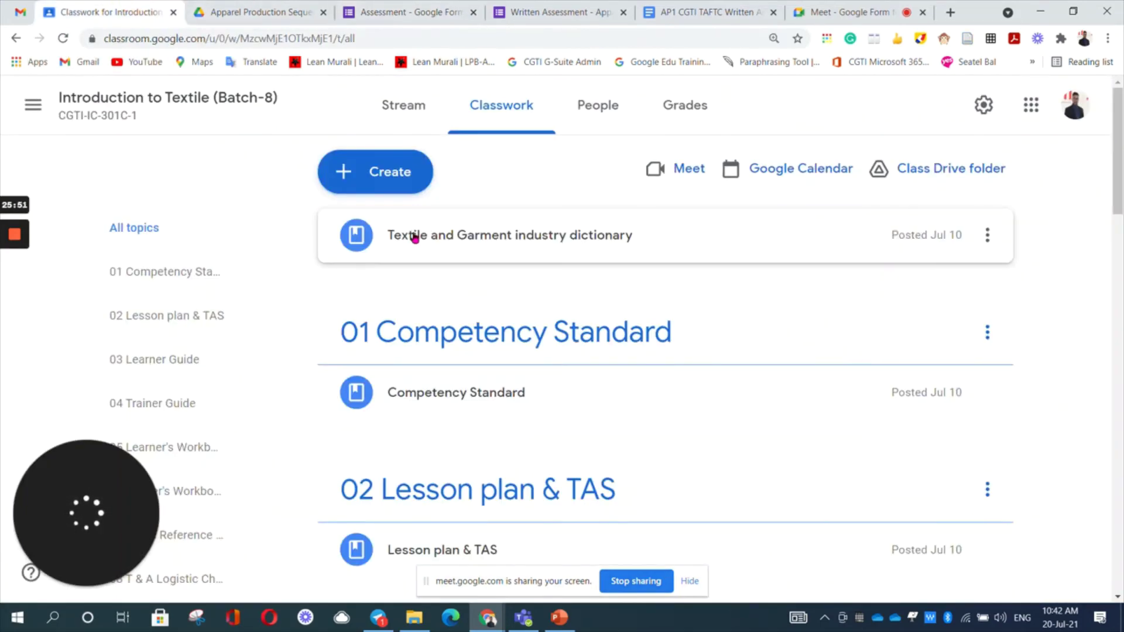
pyautogui.click(428, 8)
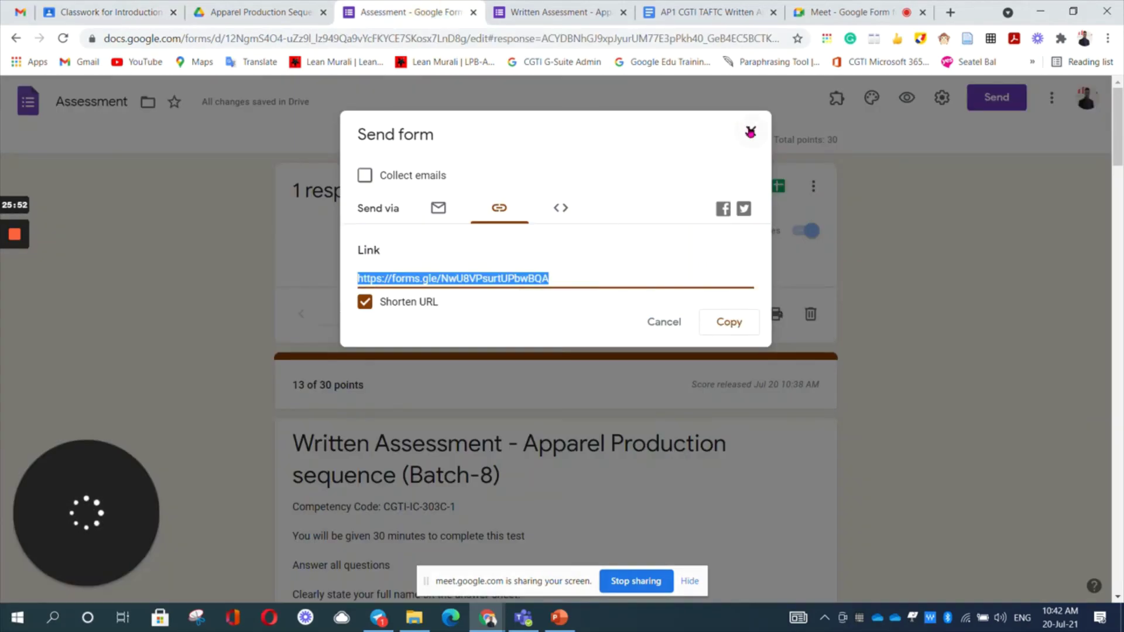
pyautogui.click(750, 132)
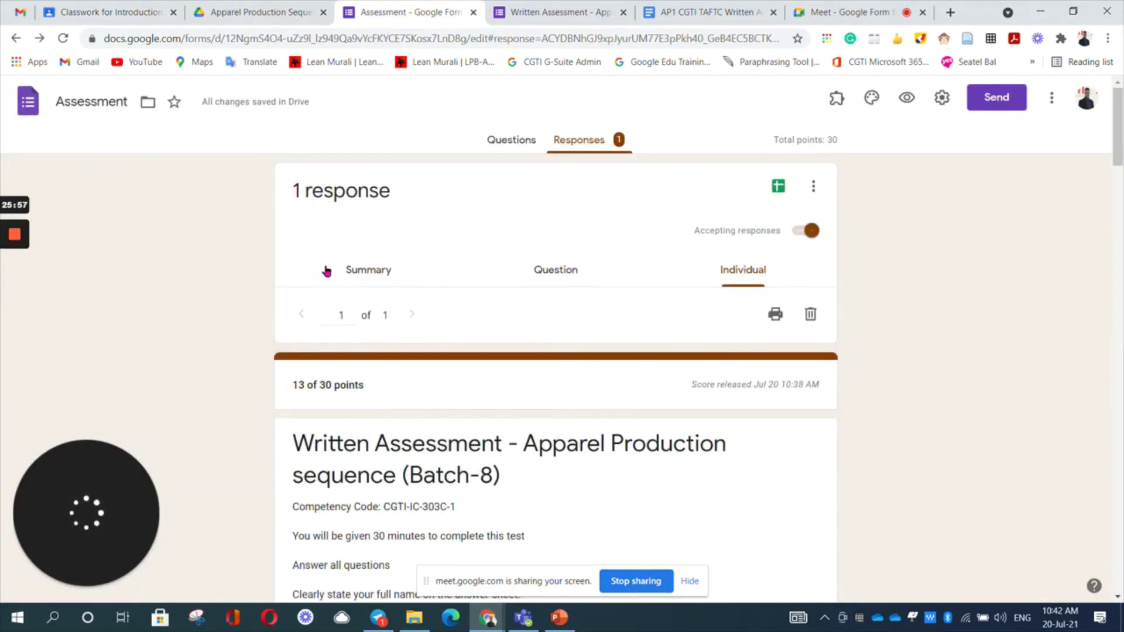
# Step: Append 'Apparel Production Sequence' to the form title, making it 'Assessment- Apparel Production Sequence'
pyautogui.click(115, 104)
pyautogui.click(126, 102)
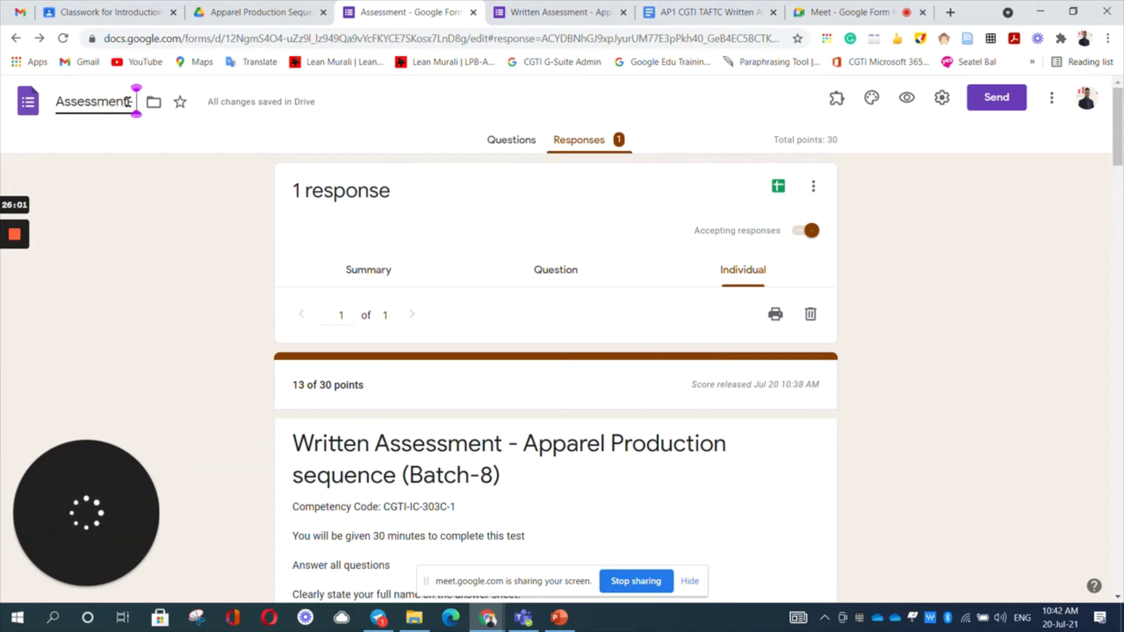
pyautogui.write('Apparel')
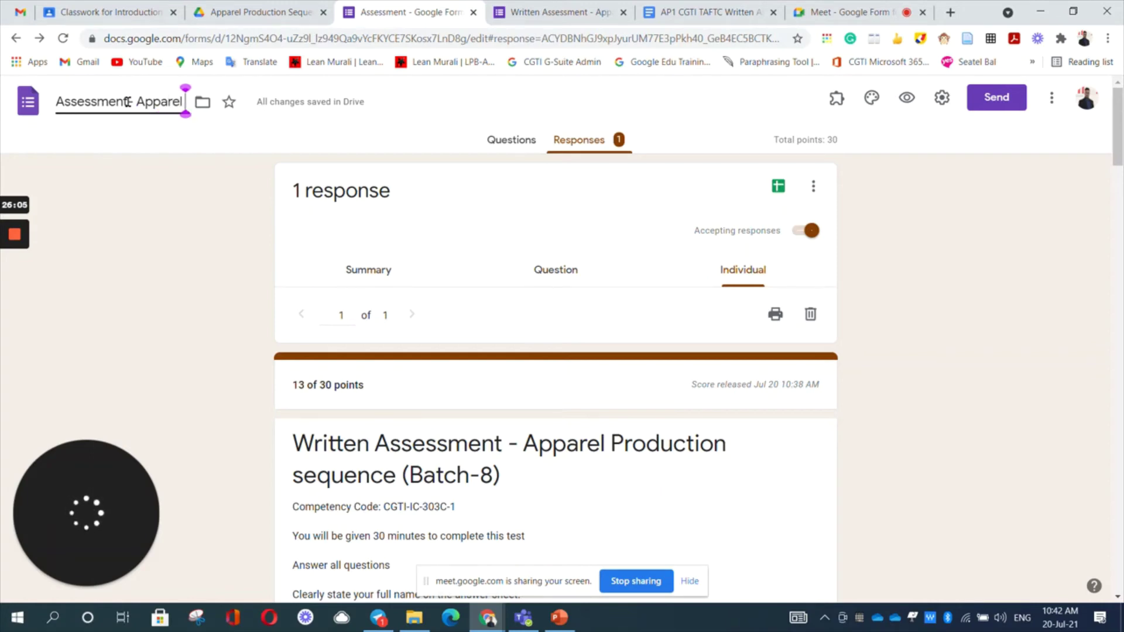
pyautogui.write(' Pro')
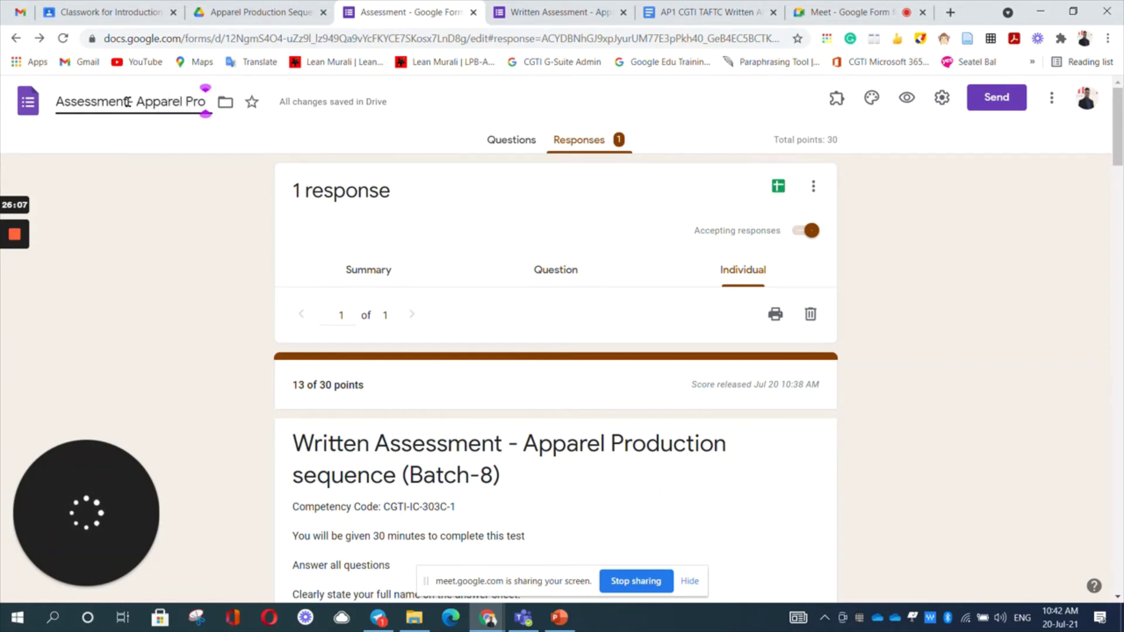
pyautogui.write('du')
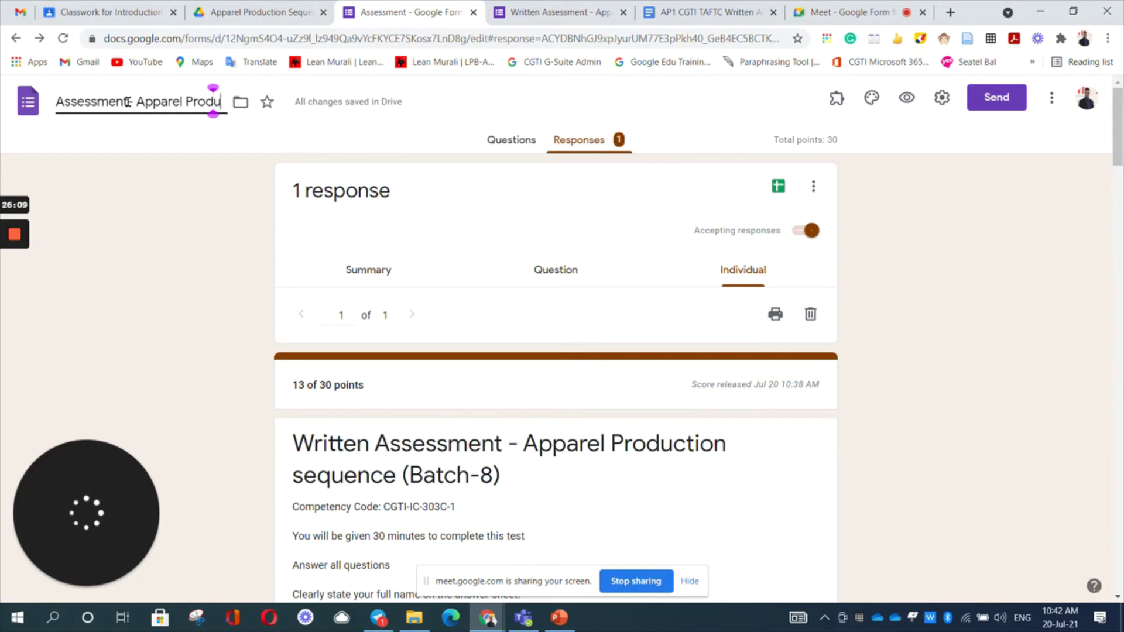
pyautogui.write('ction S')
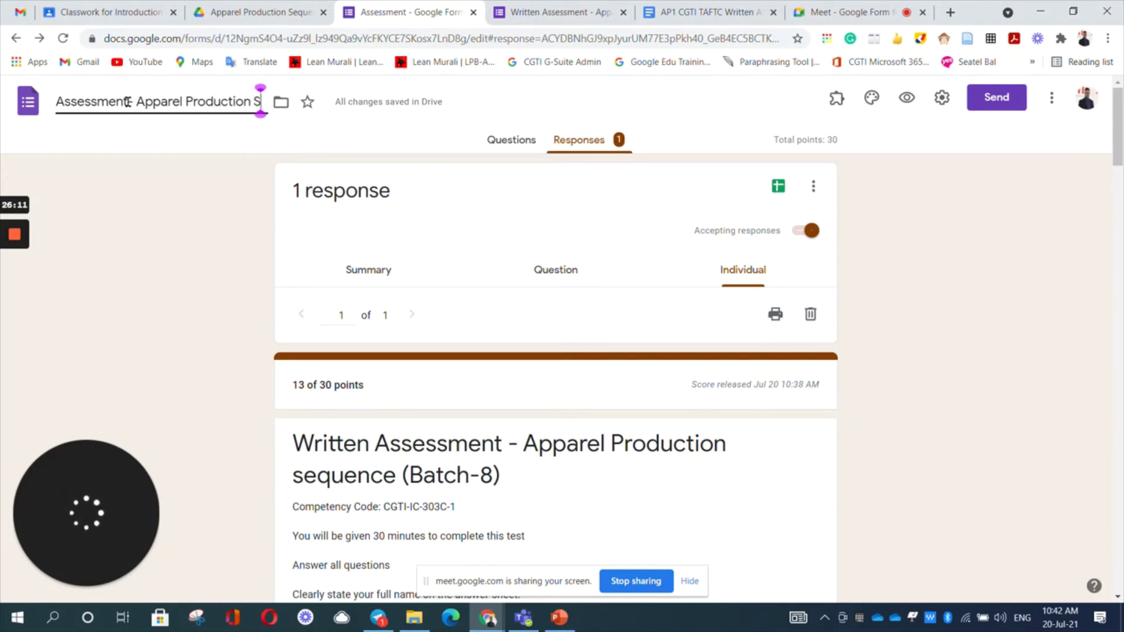
pyautogui.write('equence')
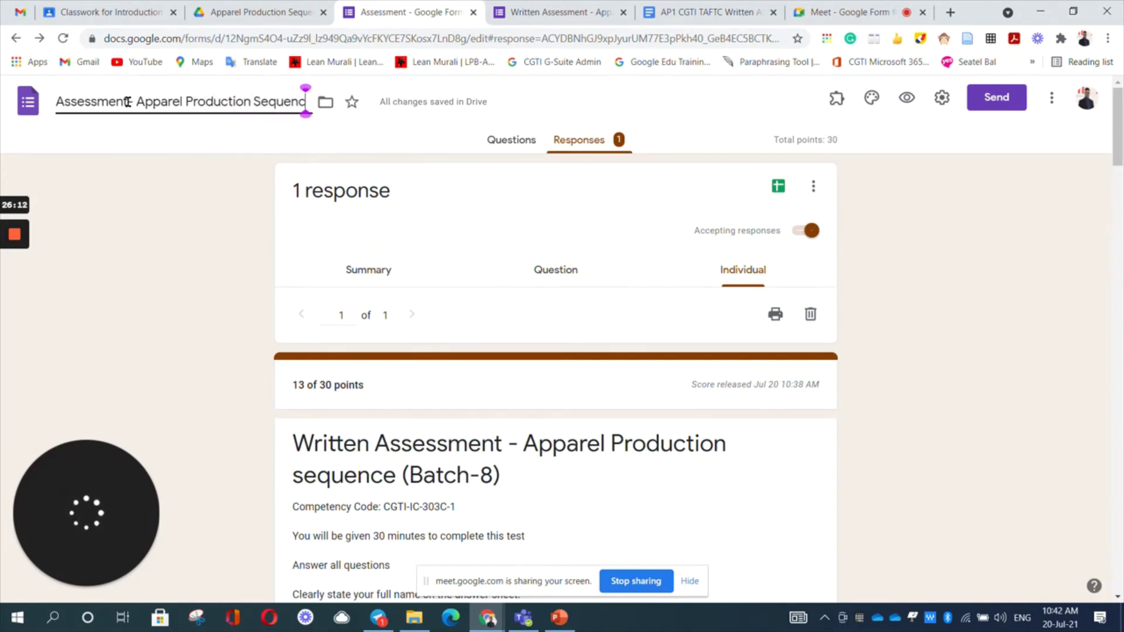
pyautogui.click(161, 12)
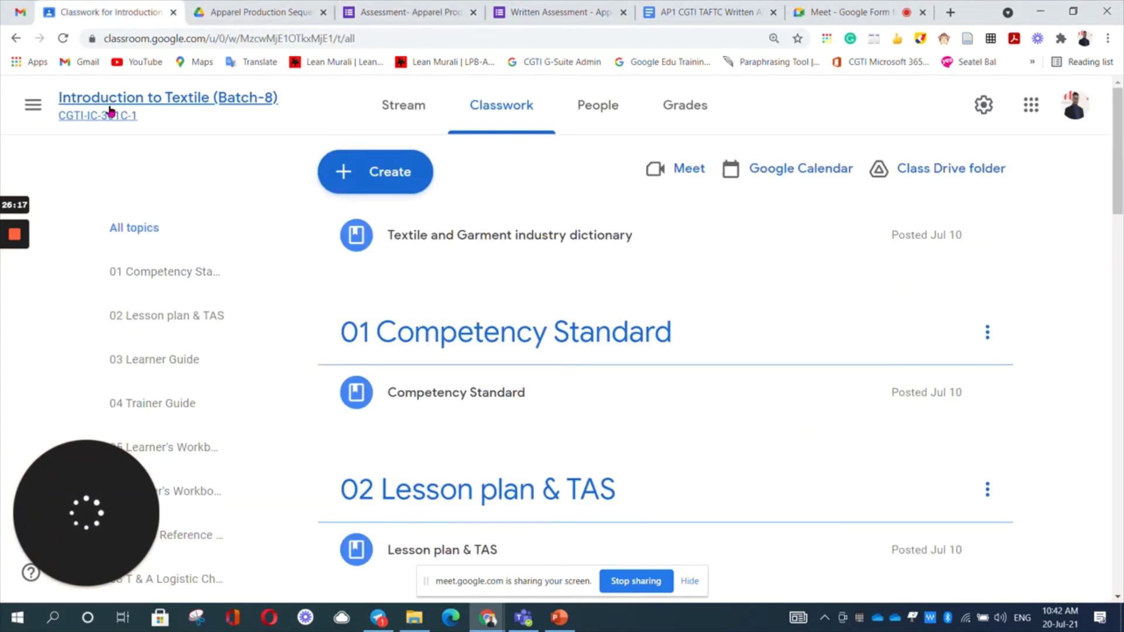
# Step: From the Classes overview, open the Apparel Production Sequence class's Classwork page
pyautogui.click(32, 105)
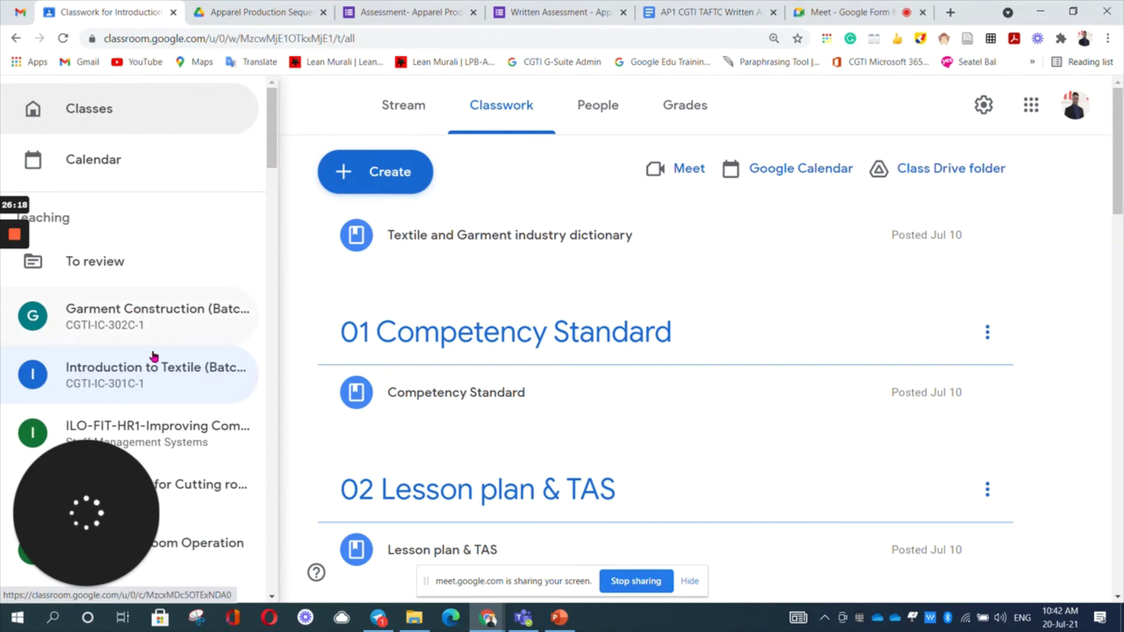
pyautogui.click(120, 110)
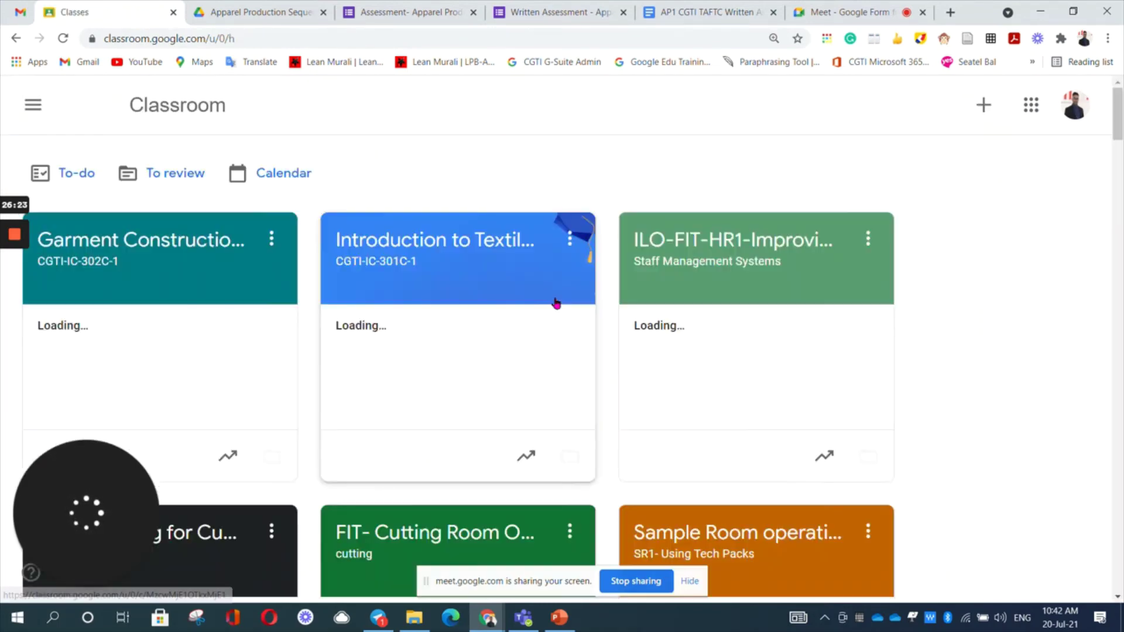
pyautogui.scroll(-1, 454, 362)
pyautogui.scroll(-10, 453, 361)
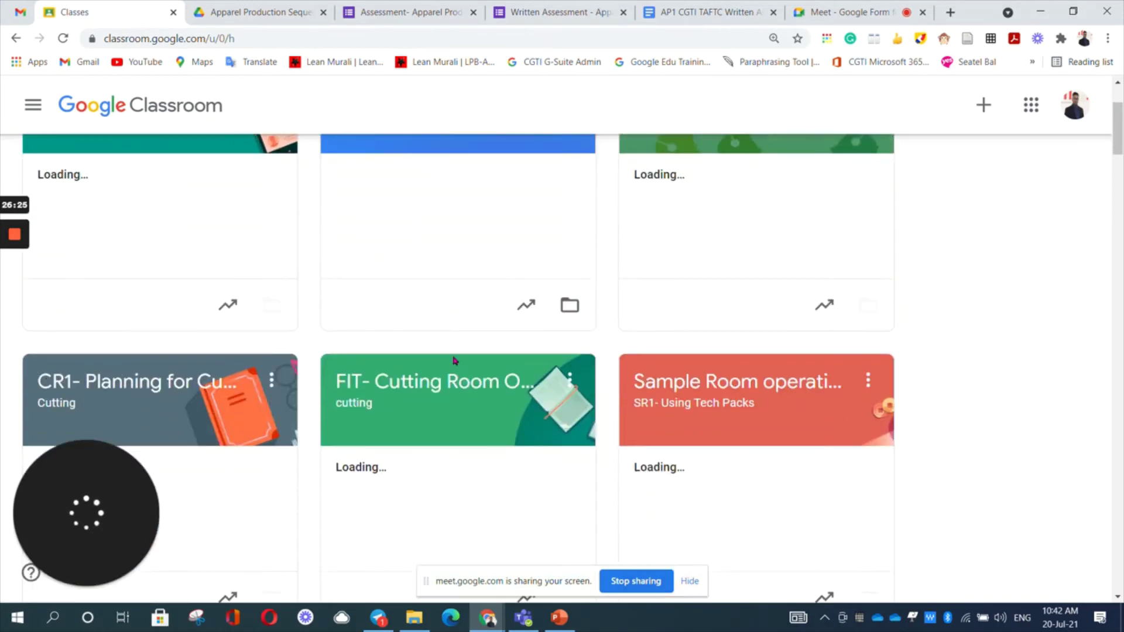
pyautogui.scroll(-8, 453, 361)
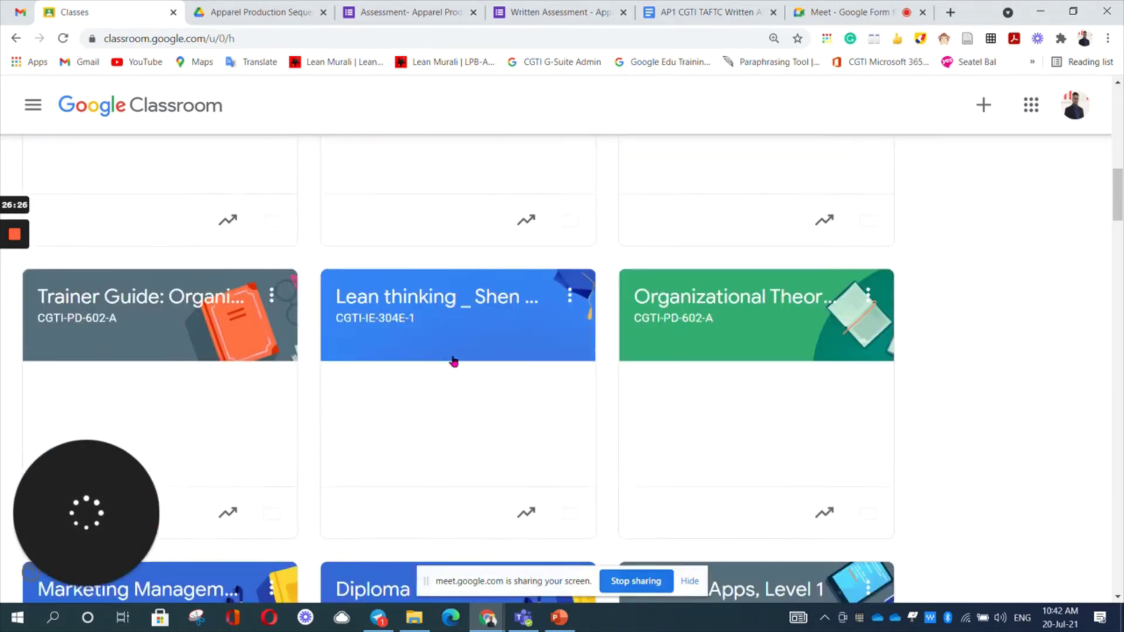
pyautogui.scroll(-7, 453, 361)
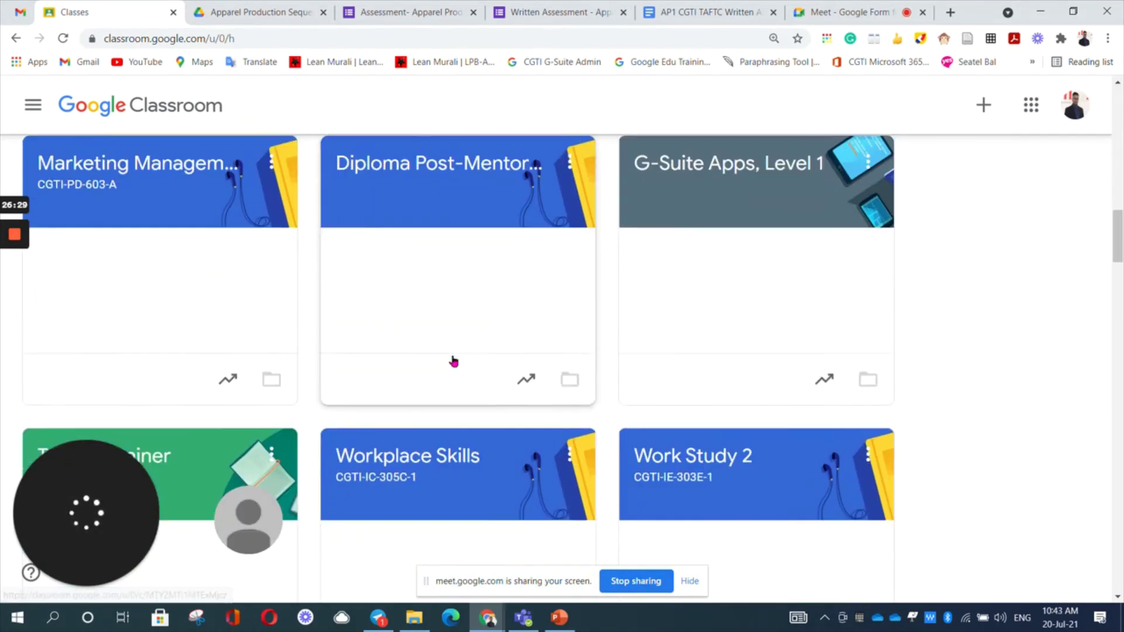
pyautogui.scroll(-6, 454, 361)
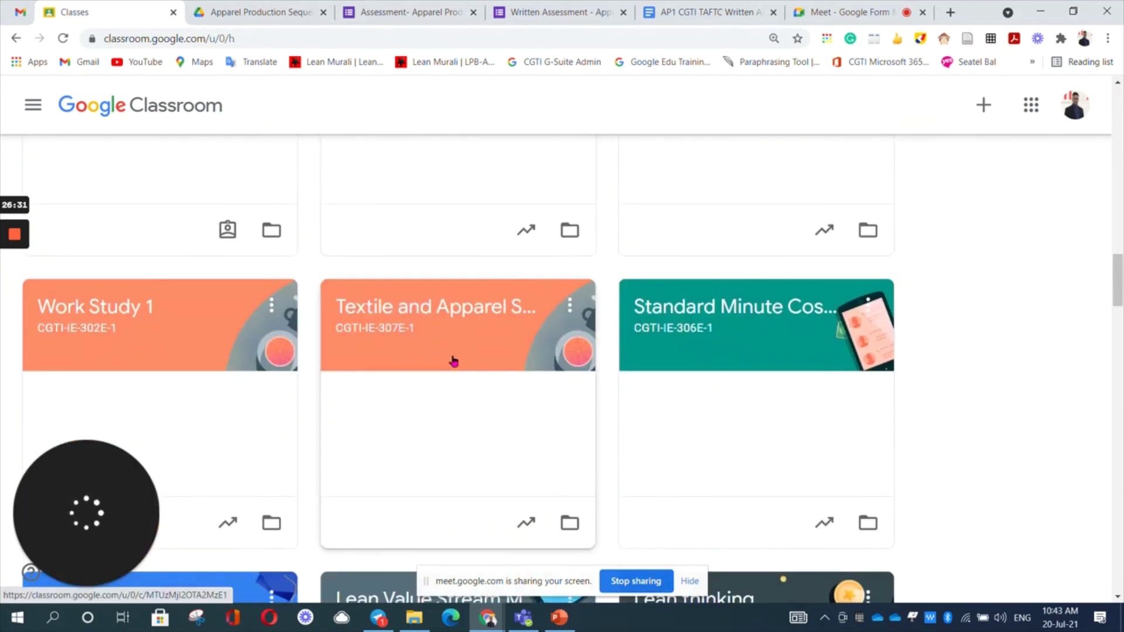
pyautogui.scroll(-5, 454, 361)
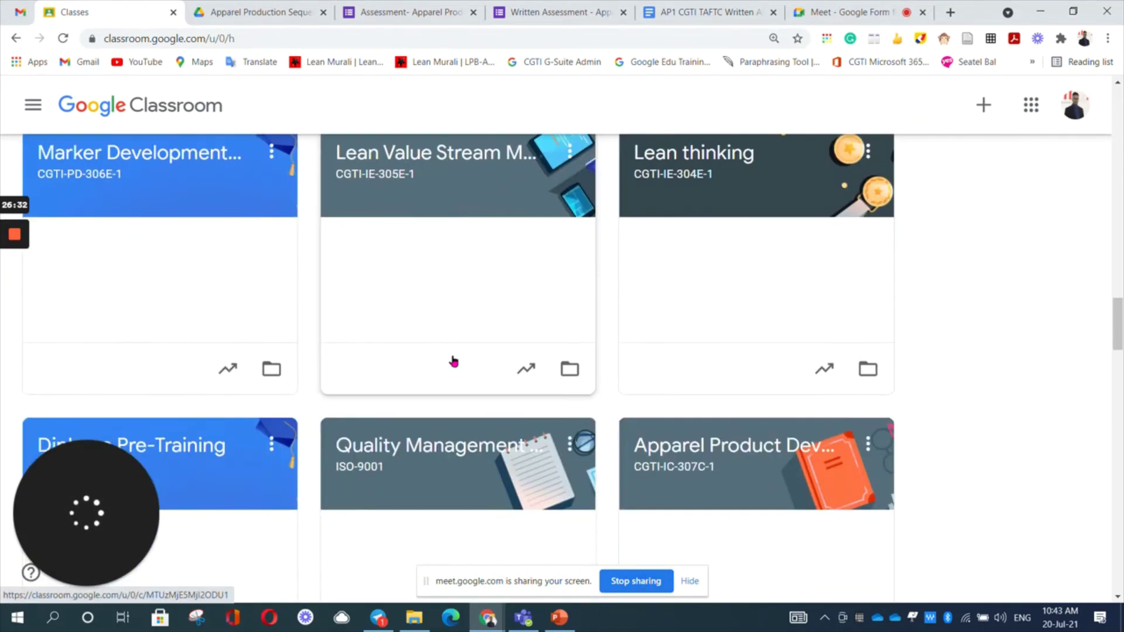
pyautogui.scroll(-5, 474, 428)
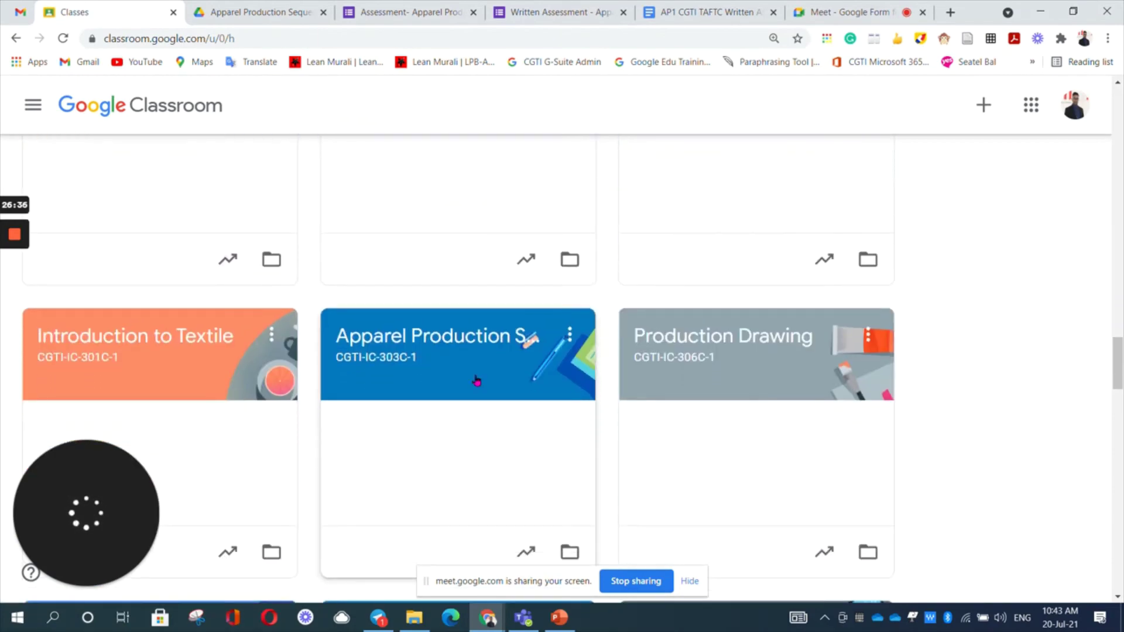
pyautogui.click(443, 337)
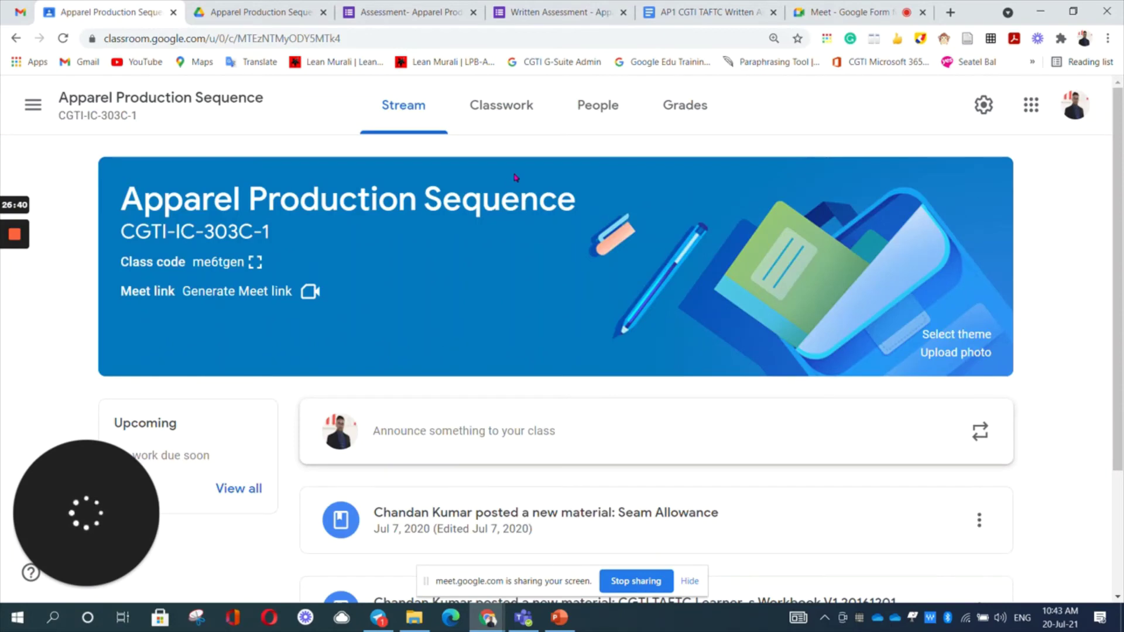
pyautogui.click(503, 108)
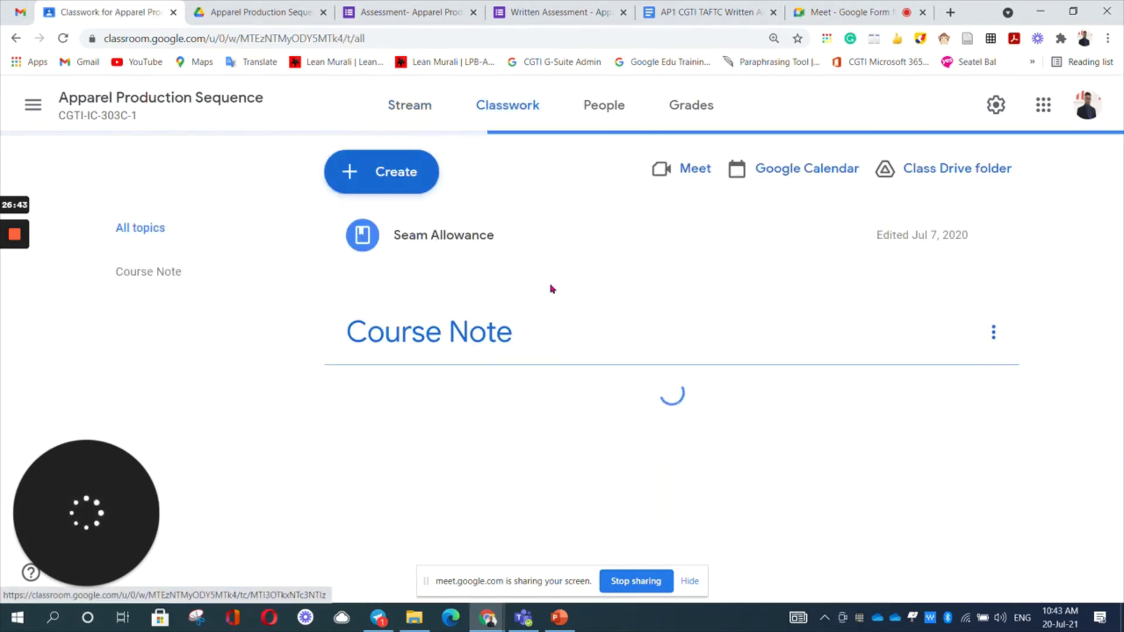
# Step: Add a classwork topic named 'Assignment', then bring up the Create menu's post types
pyautogui.click(396, 185)
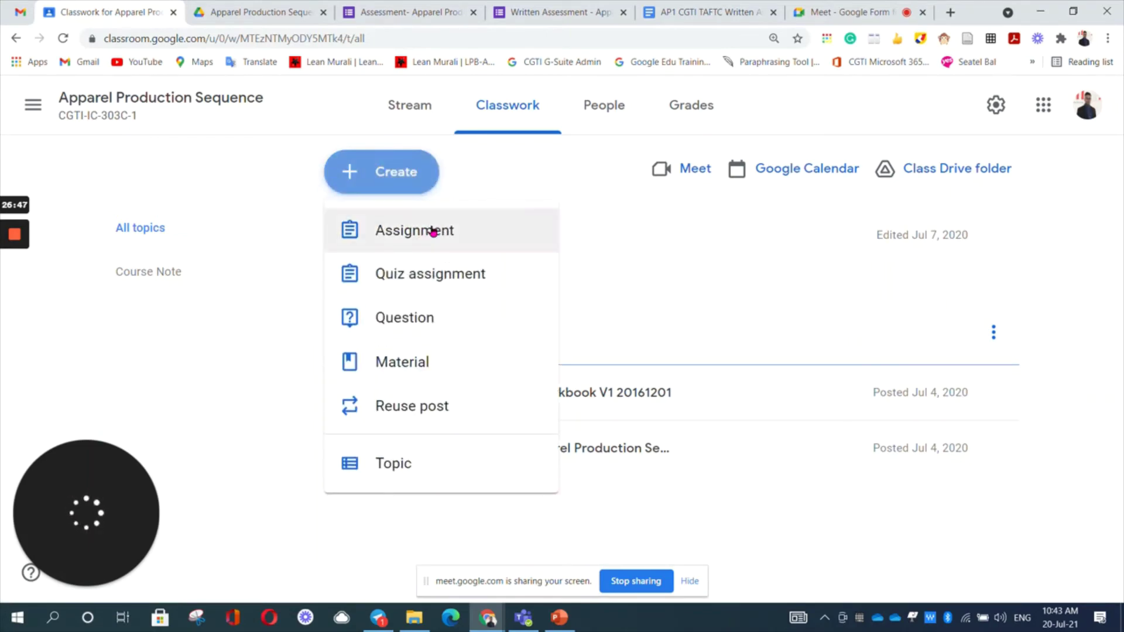
pyautogui.click(396, 462)
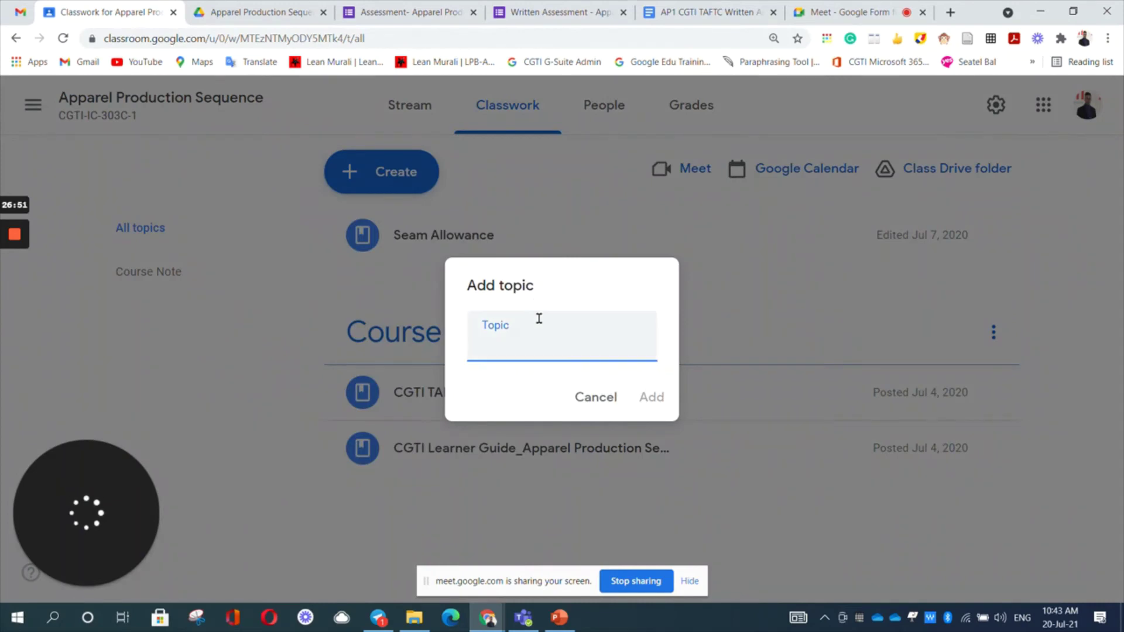
pyautogui.write('Assignment')
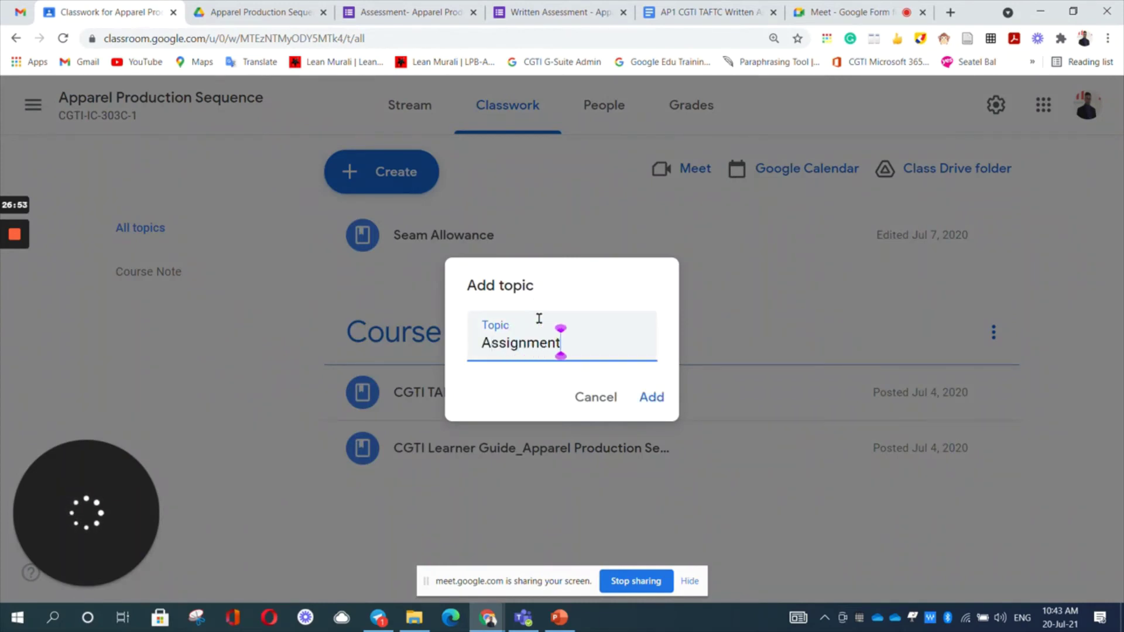
pyautogui.click(651, 398)
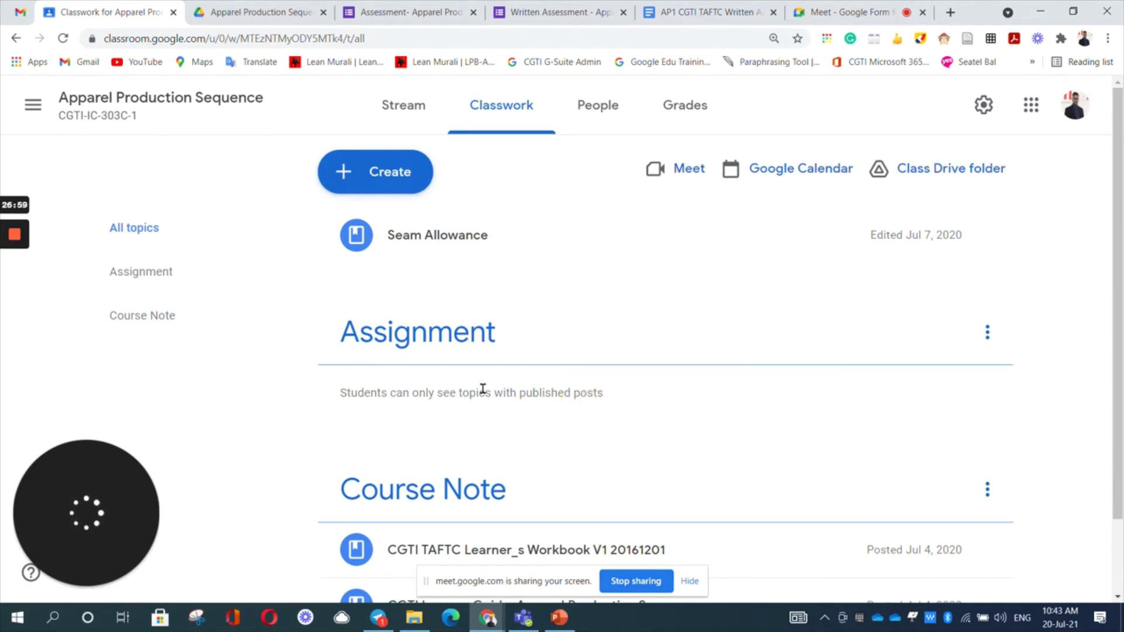
pyautogui.click(395, 181)
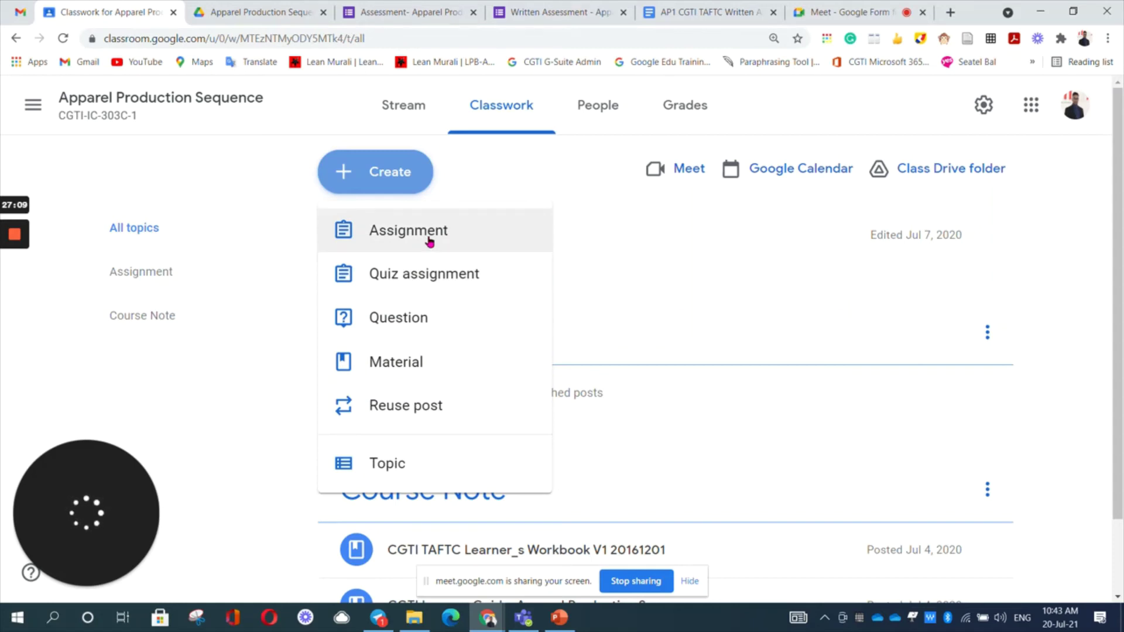
# Step: Create a quiz assignment and title it 'AP1 Written Assignment'
pyautogui.click(422, 279)
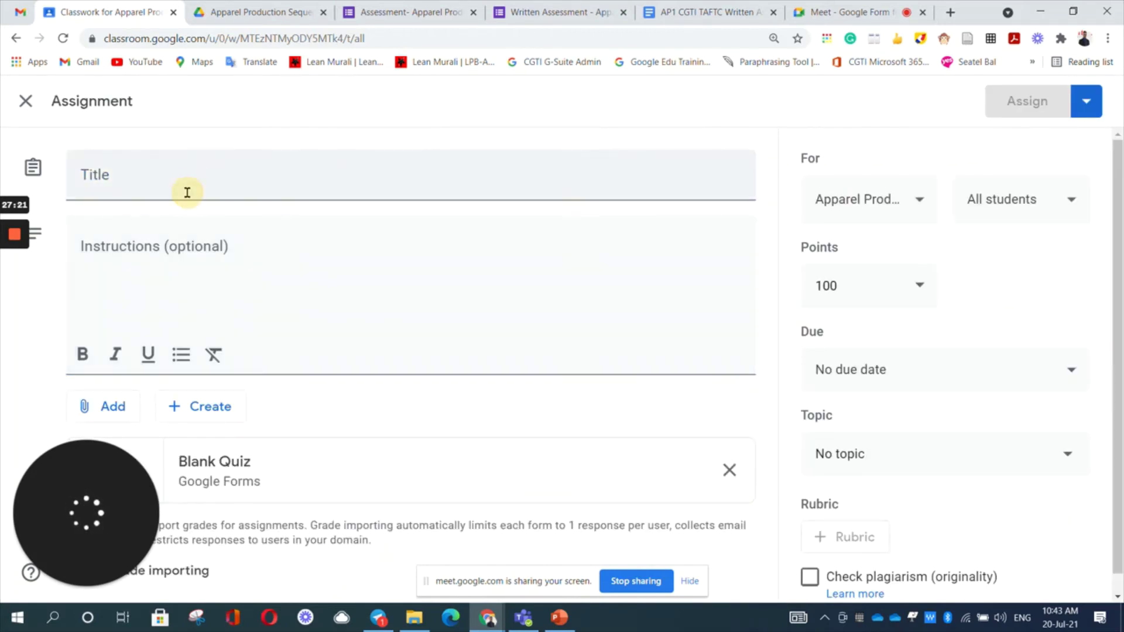
pyautogui.click(187, 193)
pyautogui.write('Ap')
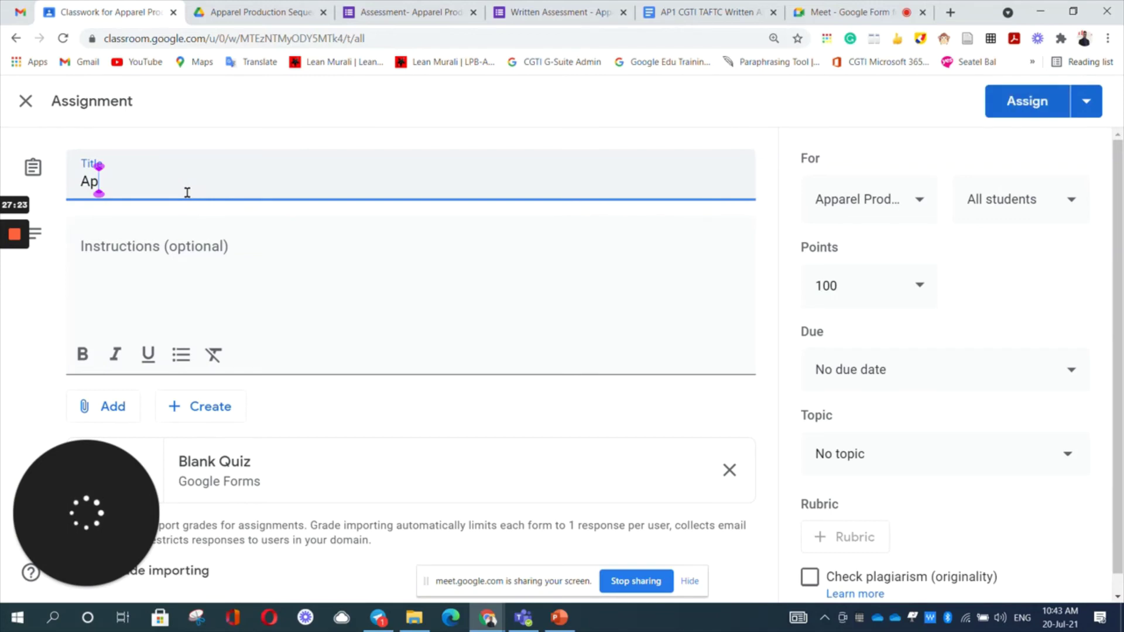
pyautogui.write('1')
pyautogui.press('BackSpace')
pyautogui.press('BackSpace')
pyautogui.write('P1 W')
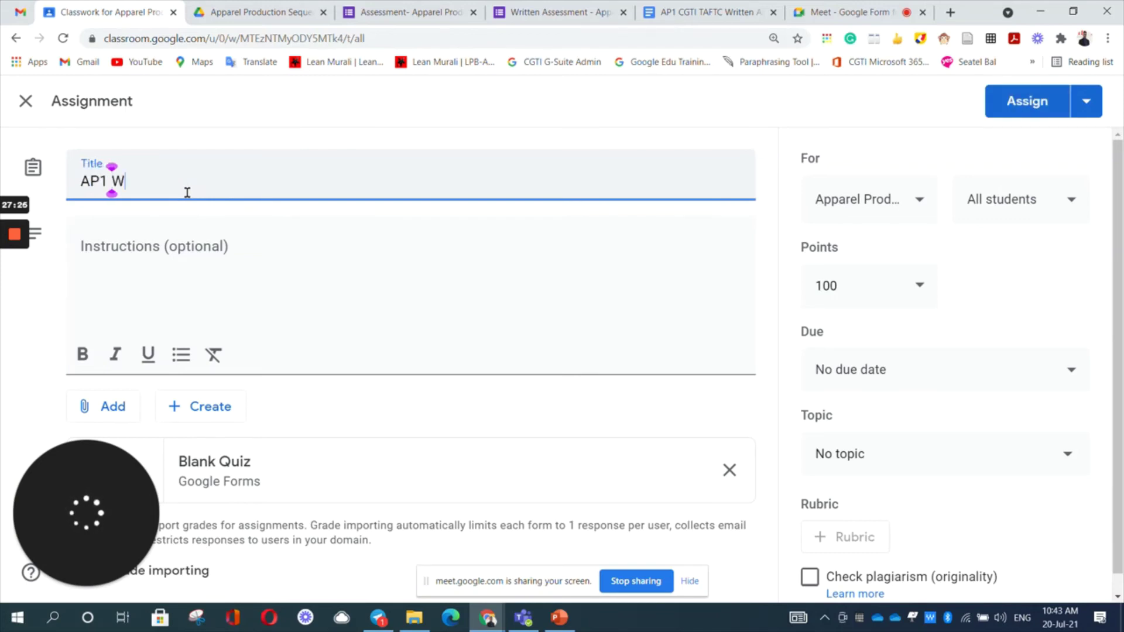
pyautogui.write('ritten A')
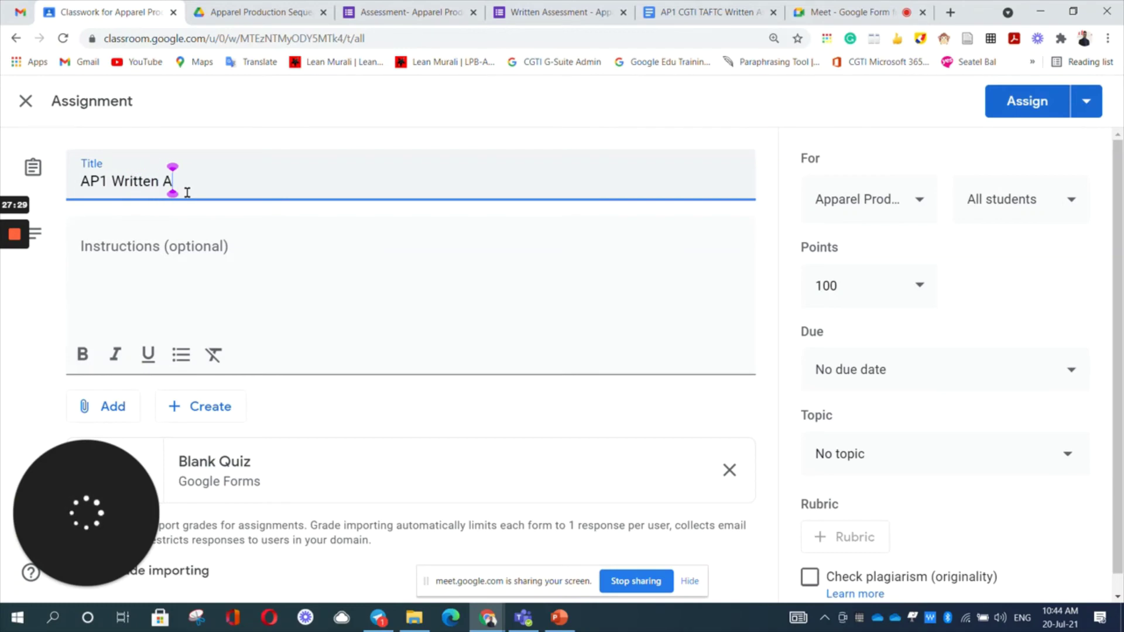
pyautogui.write('ssignment')
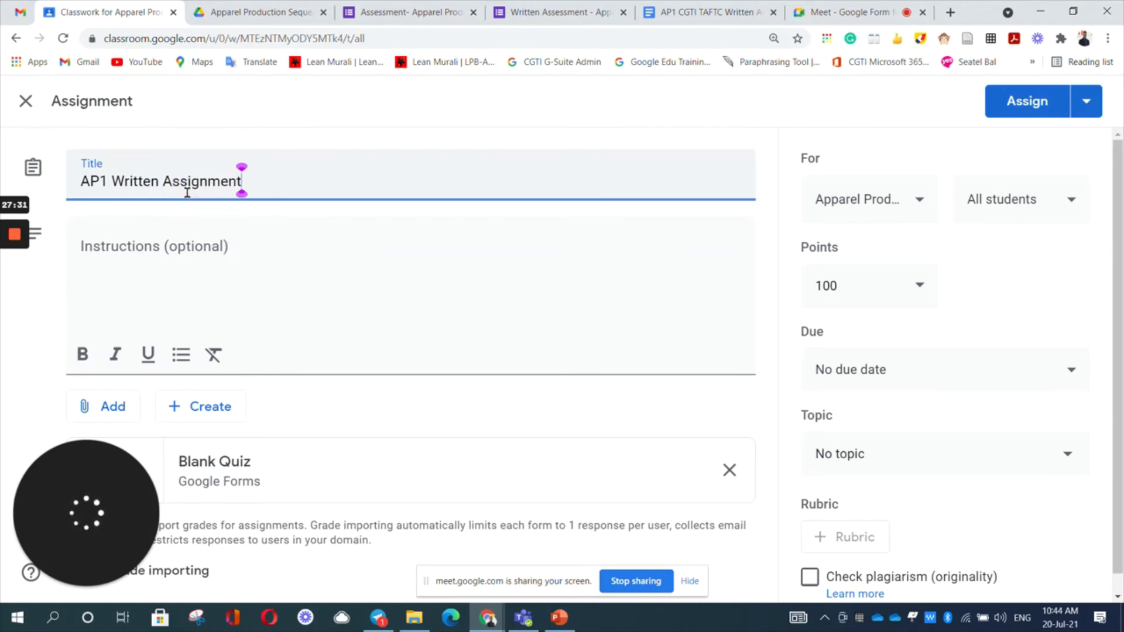
pyautogui.scroll(-1, 326, 261)
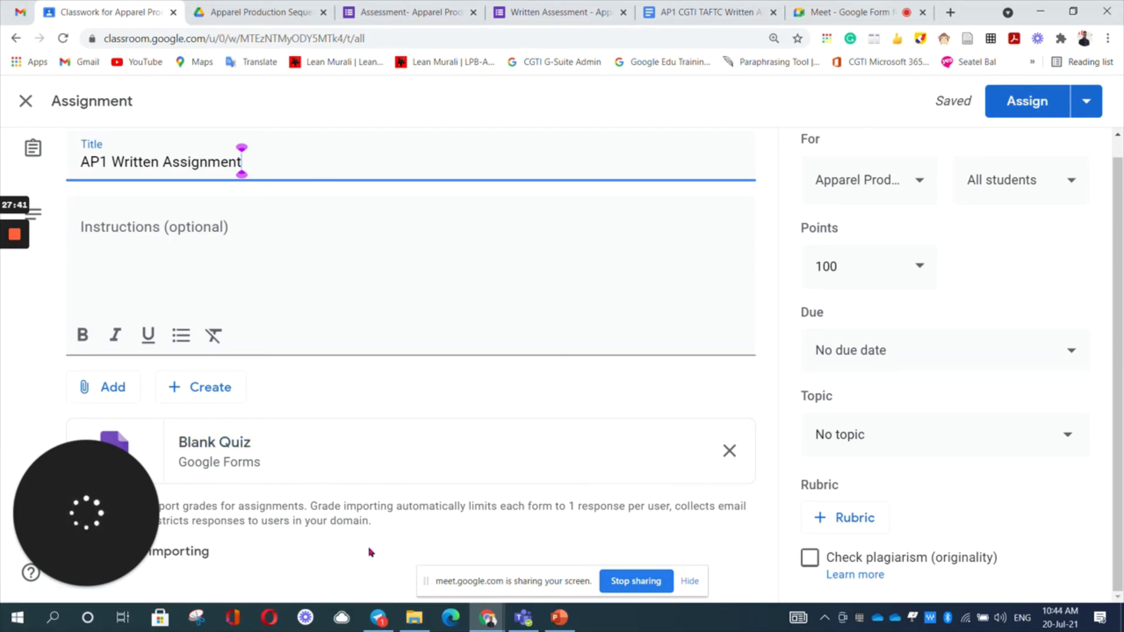
# Step: Attach the pasted Batch-8 written assessment form URL as a link
pyautogui.moveTo(66, 594)
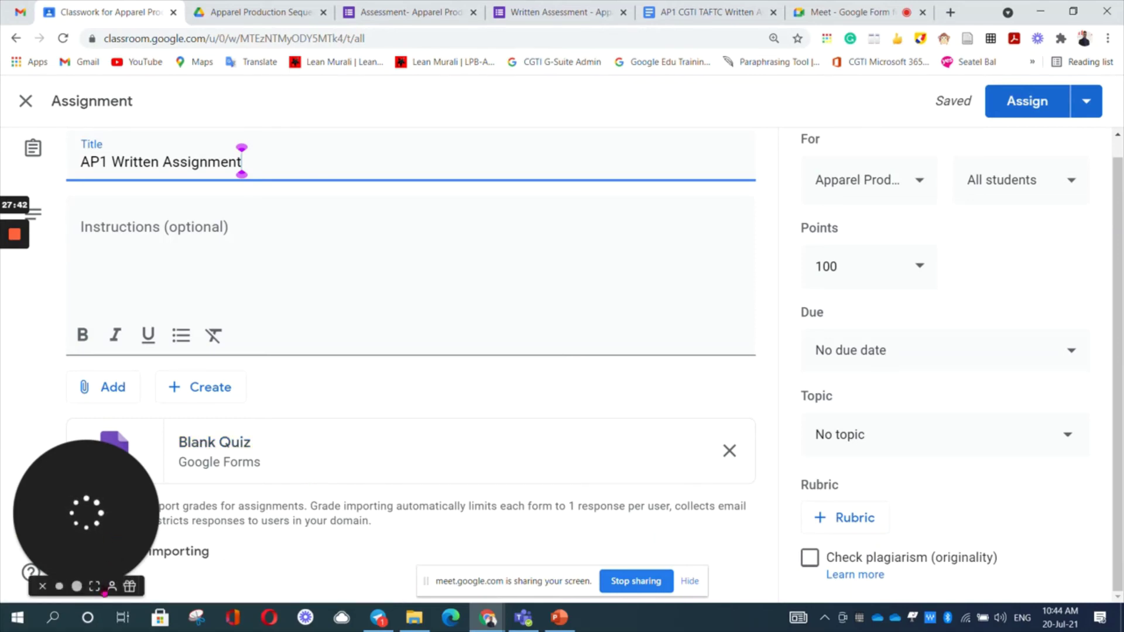
pyautogui.click(43, 586)
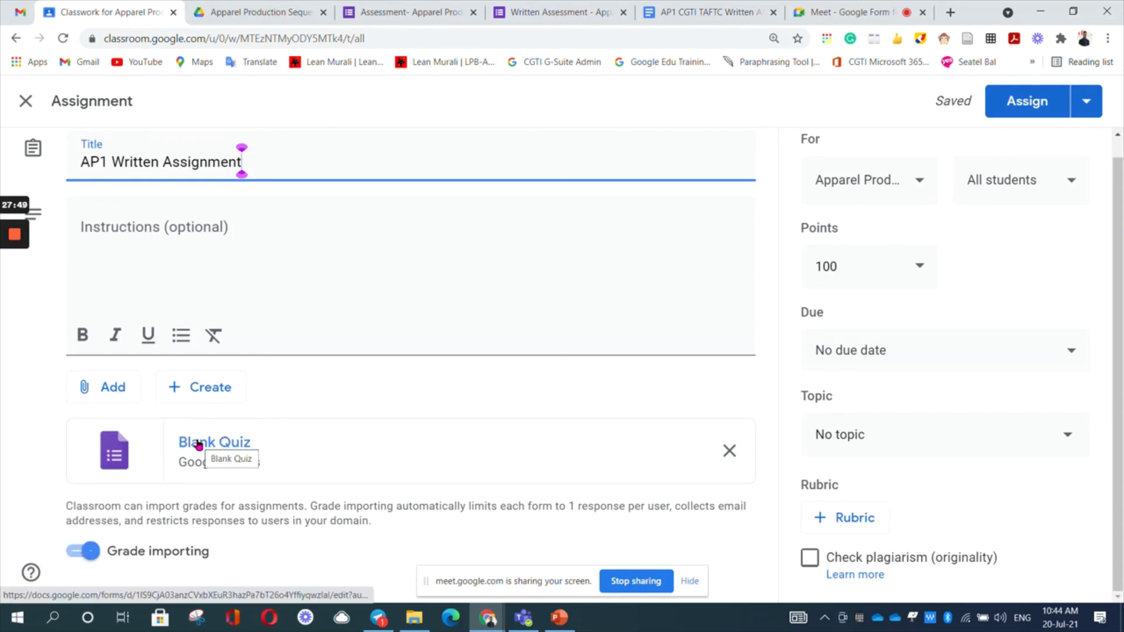
pyautogui.click(115, 392)
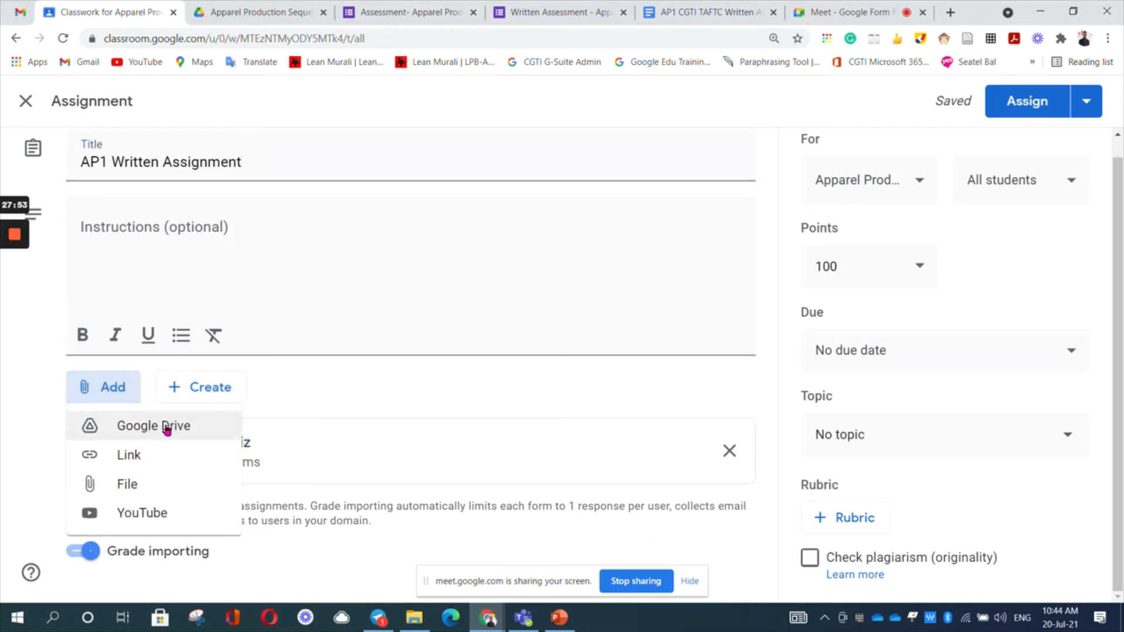
pyautogui.click(151, 456)
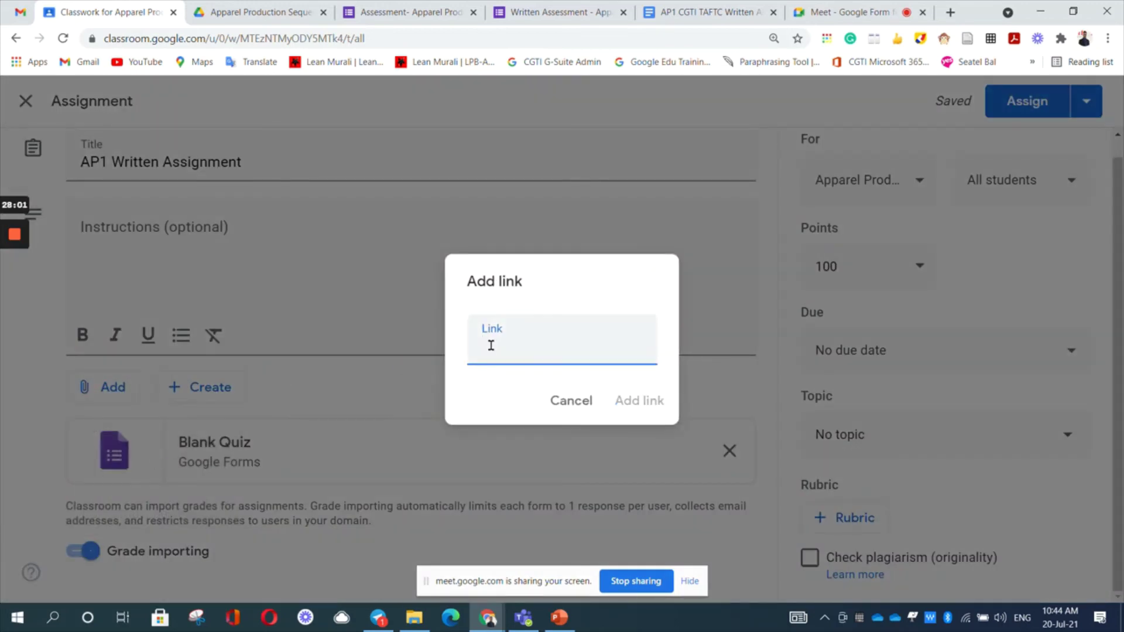
pyautogui.hotkey('ctrl', 'v')
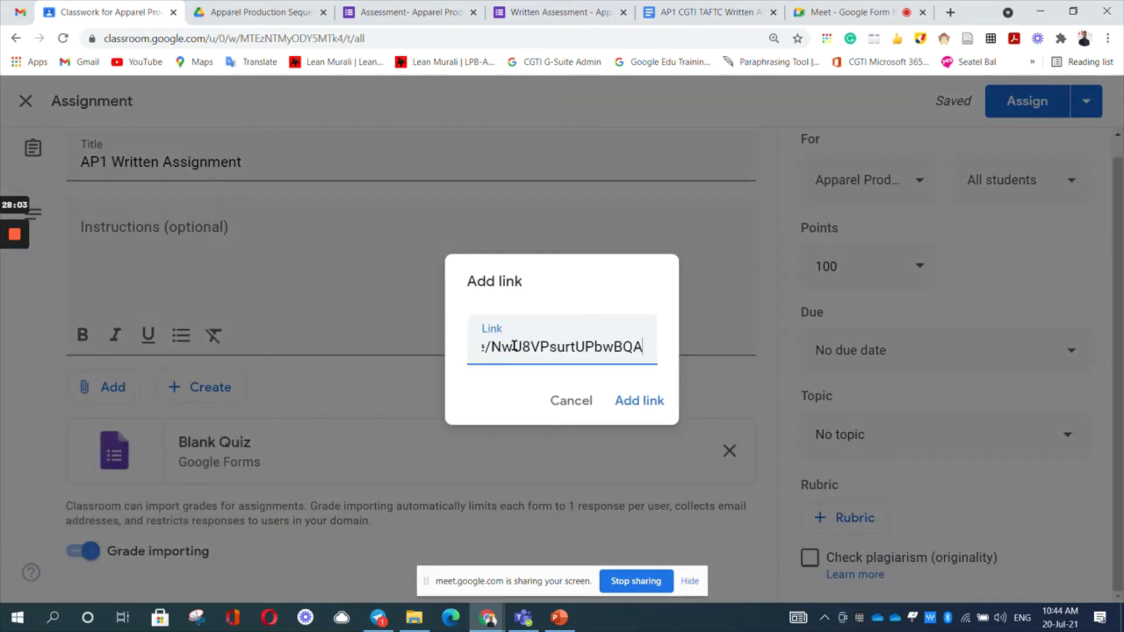
pyautogui.click(641, 410)
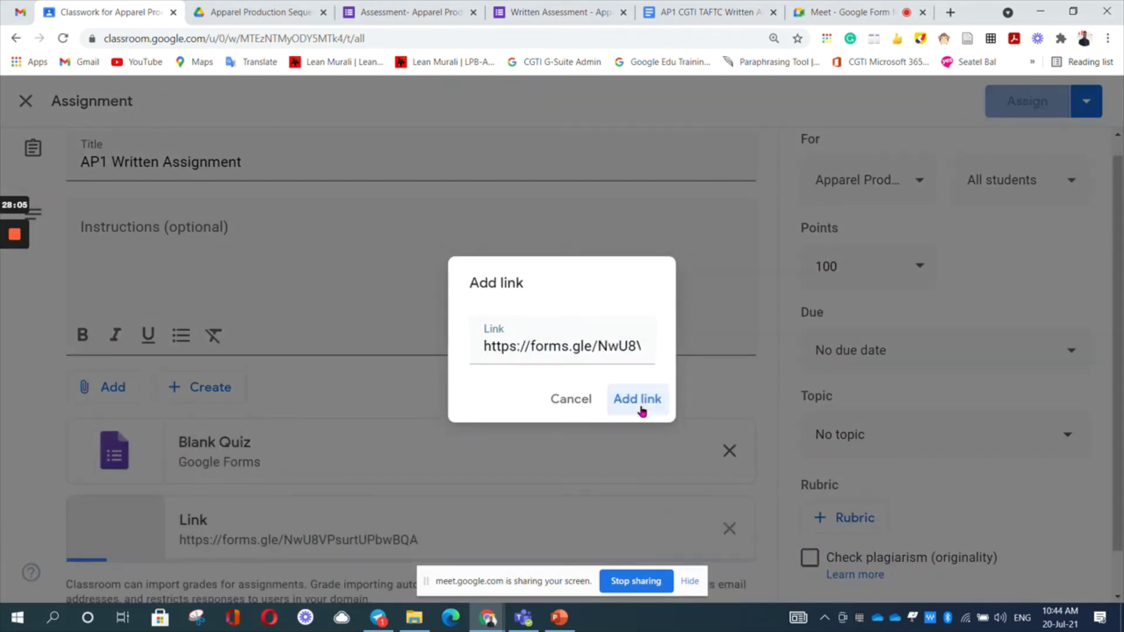
# Step: Remove the Blank Quiz attachment from the assignment
pyautogui.scroll(-1, 494, 422)
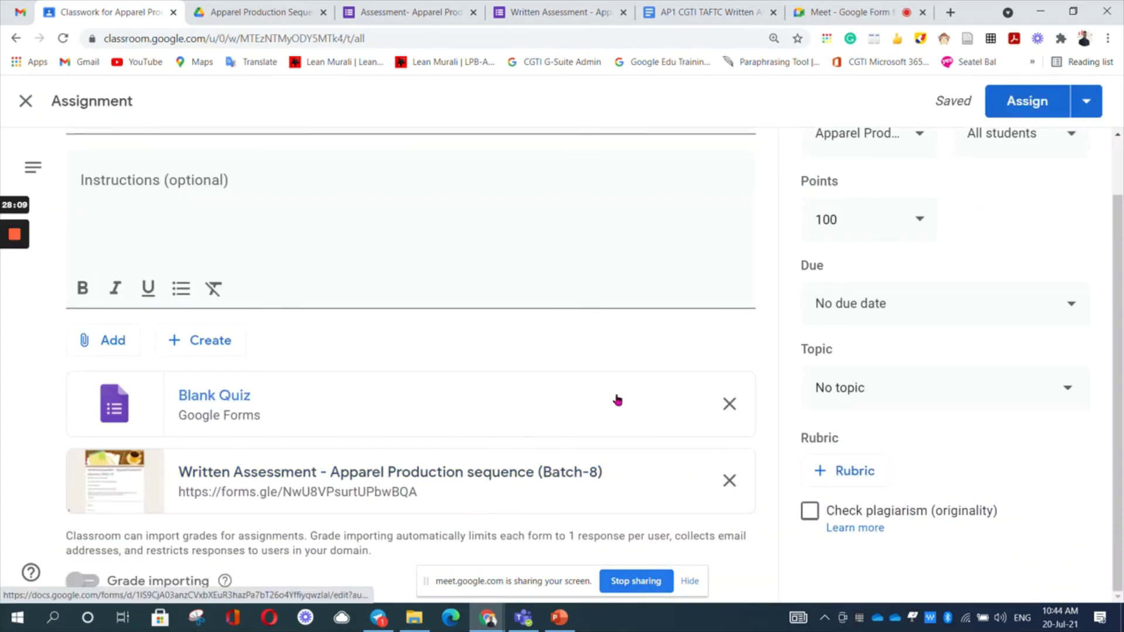
pyautogui.click(730, 404)
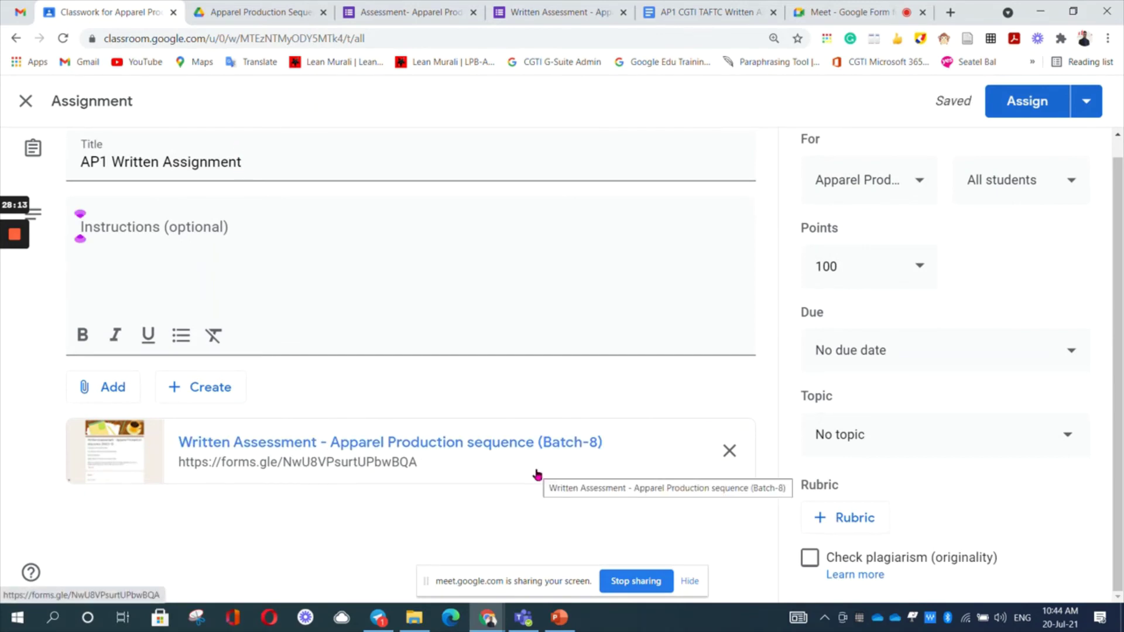
pyautogui.scroll(1, 588, 328)
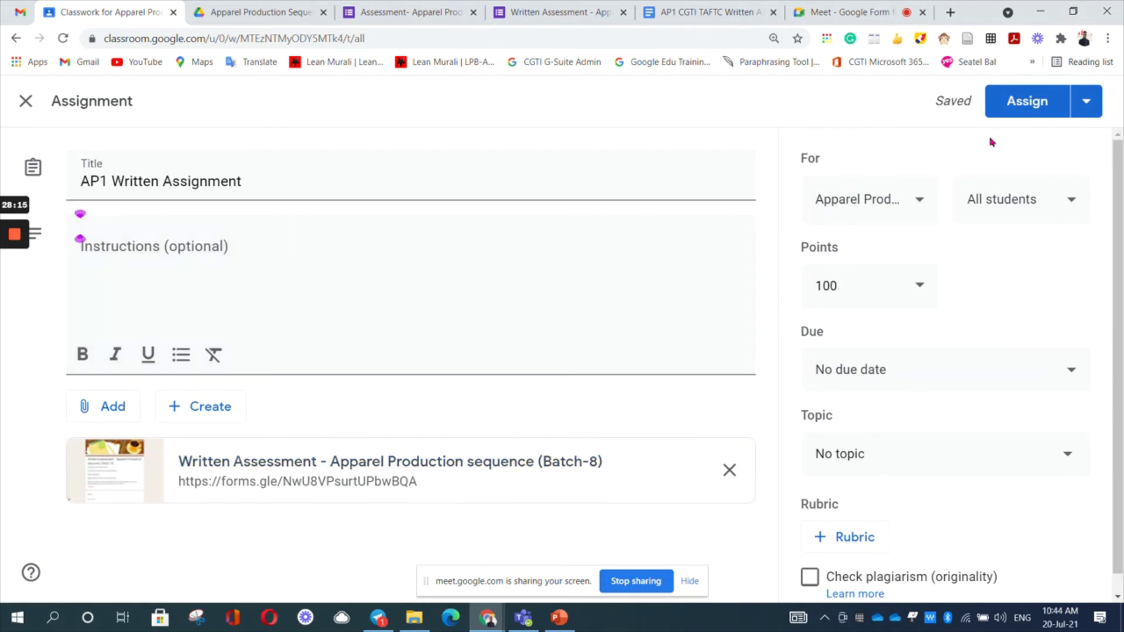
# Step: Assign AP1 Written Assignment to all students and check its 100-point column in Grades
pyautogui.click(1025, 110)
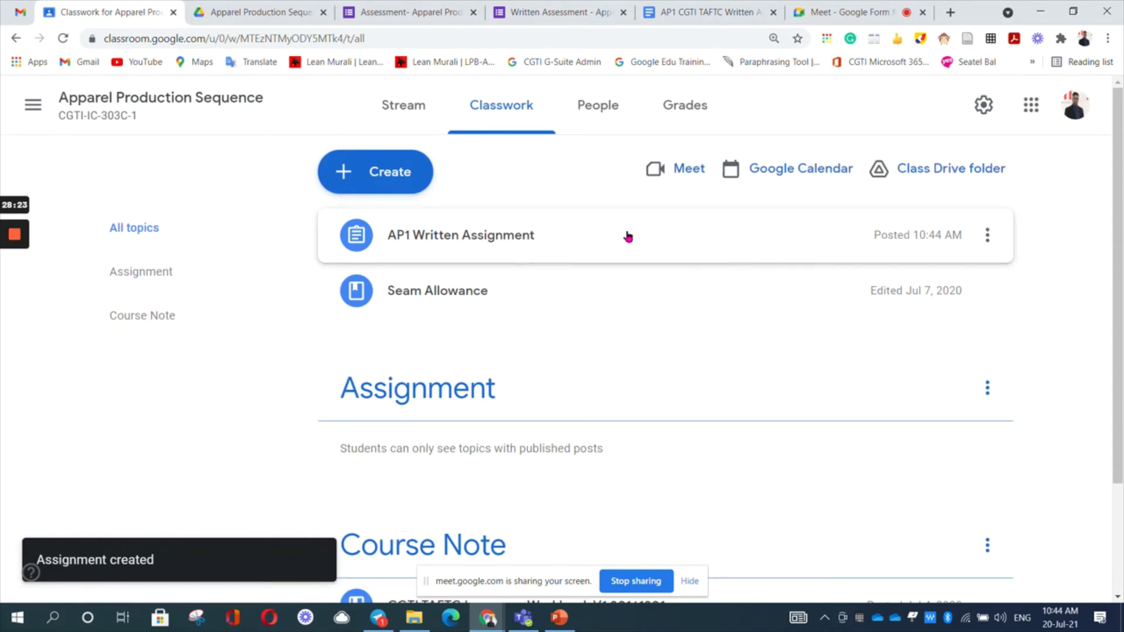
pyautogui.click(603, 114)
pyautogui.scroll(-4, 468, 304)
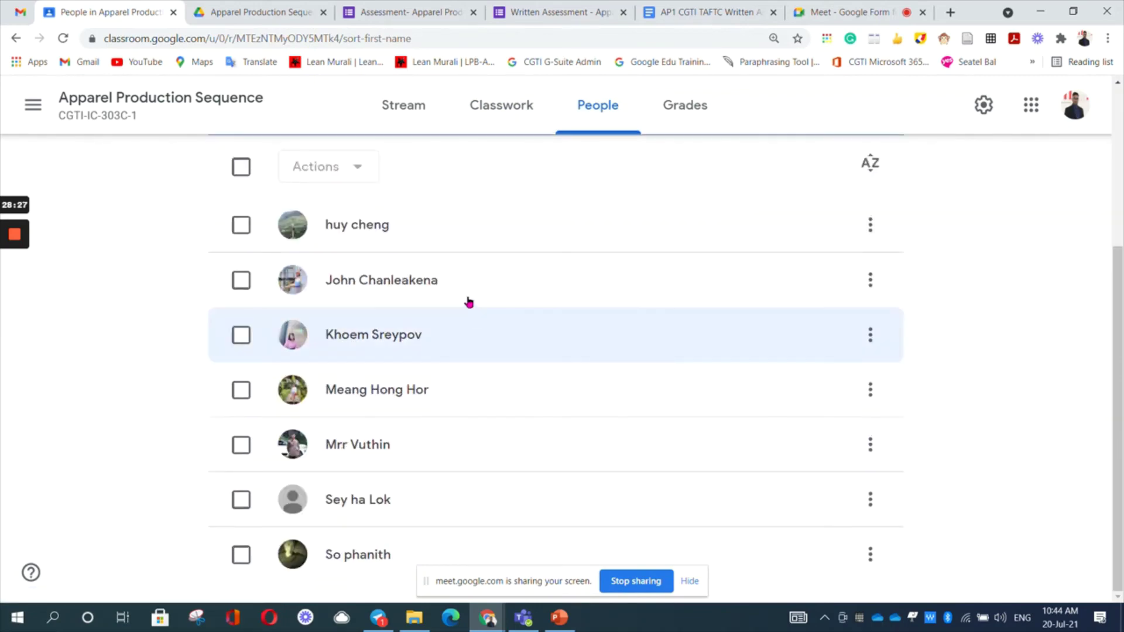
pyautogui.scroll(4, 364, 474)
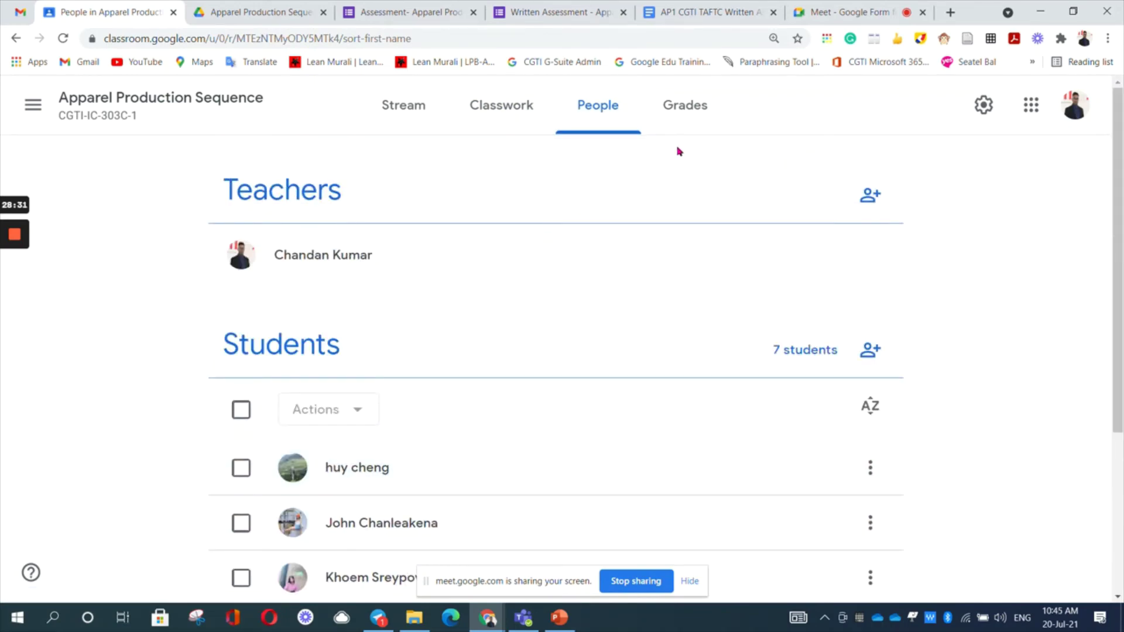
pyautogui.click(686, 112)
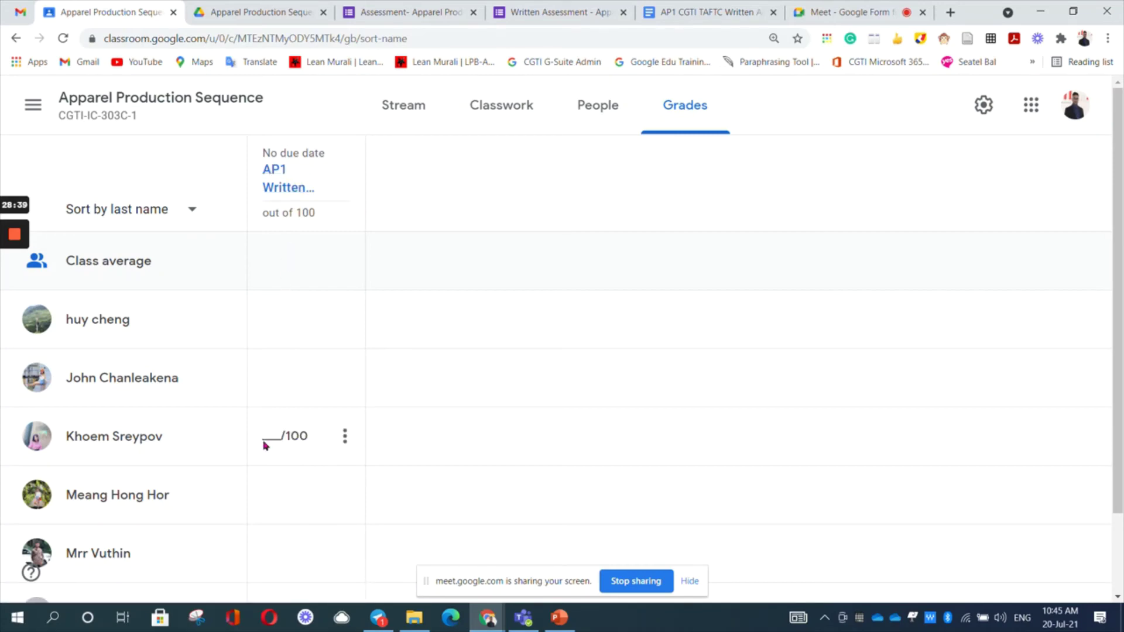
pyautogui.scroll(-2, 263, 443)
pyautogui.scroll(2, 263, 440)
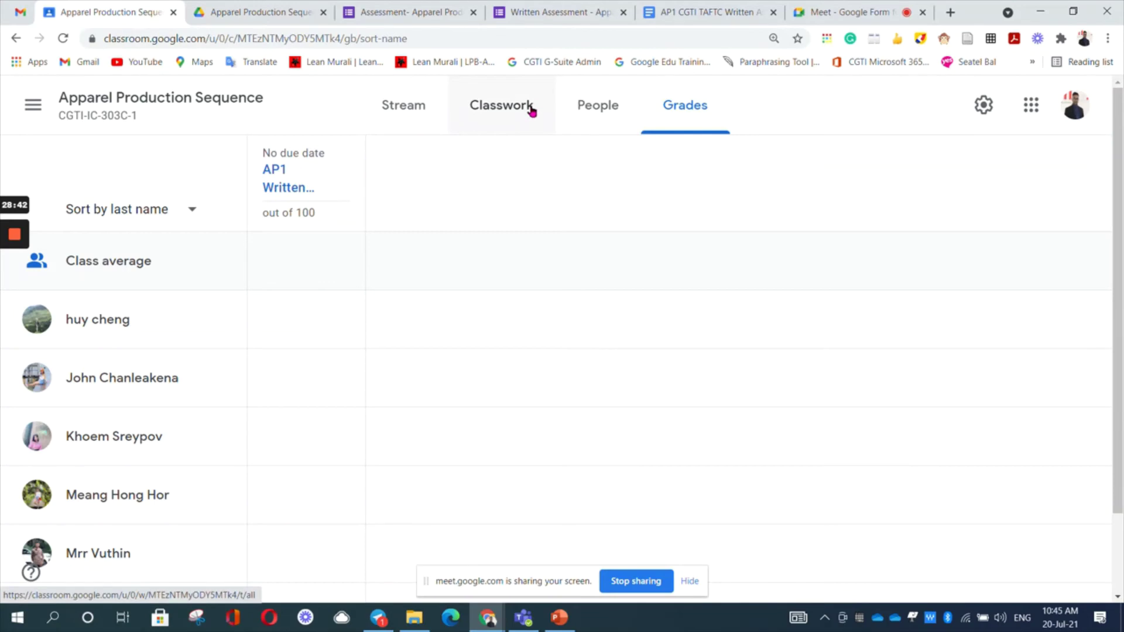
pyautogui.scroll(-2, 191, 359)
# Step: Reopen the posted AP1 Written Assignment for editing from the Classwork list
pyautogui.click(500, 116)
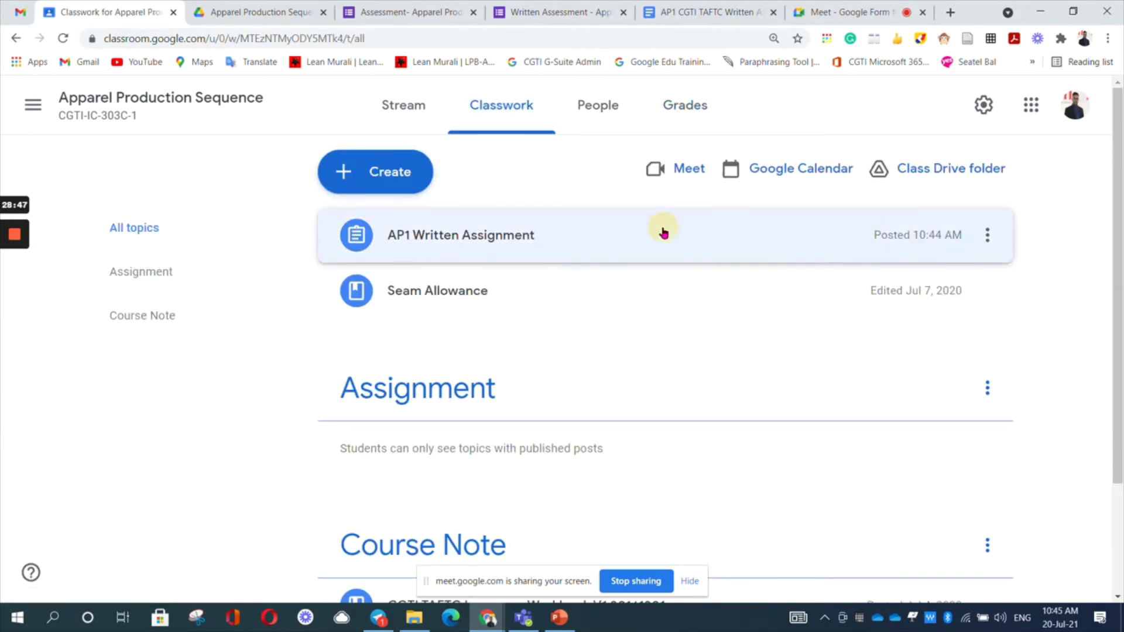
pyautogui.click(664, 233)
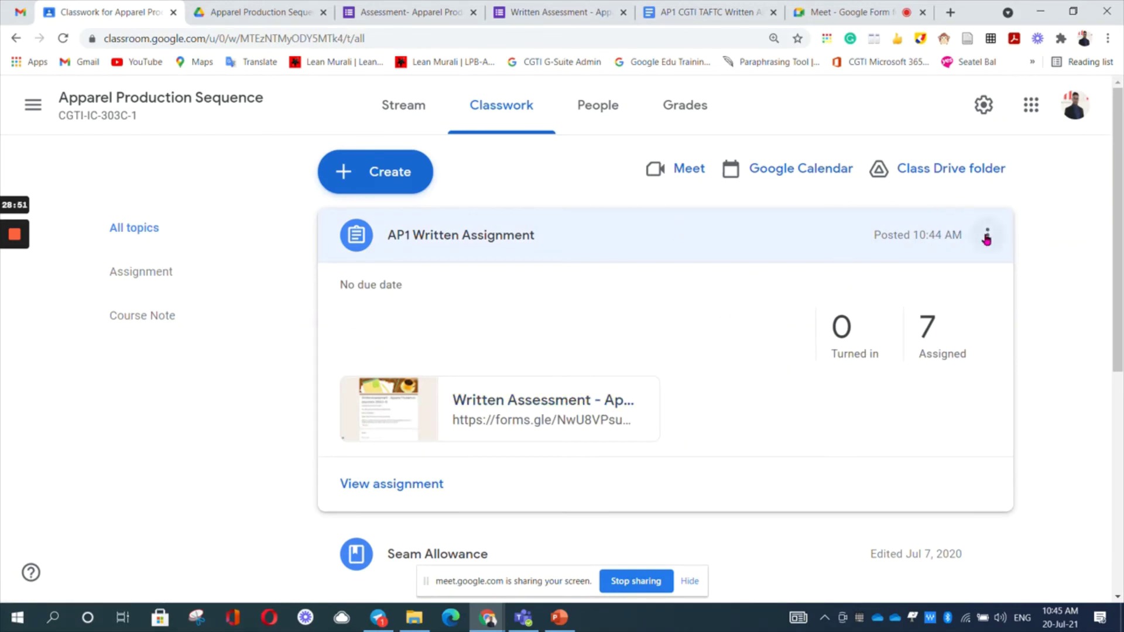
pyautogui.click(987, 237)
pyautogui.click(924, 276)
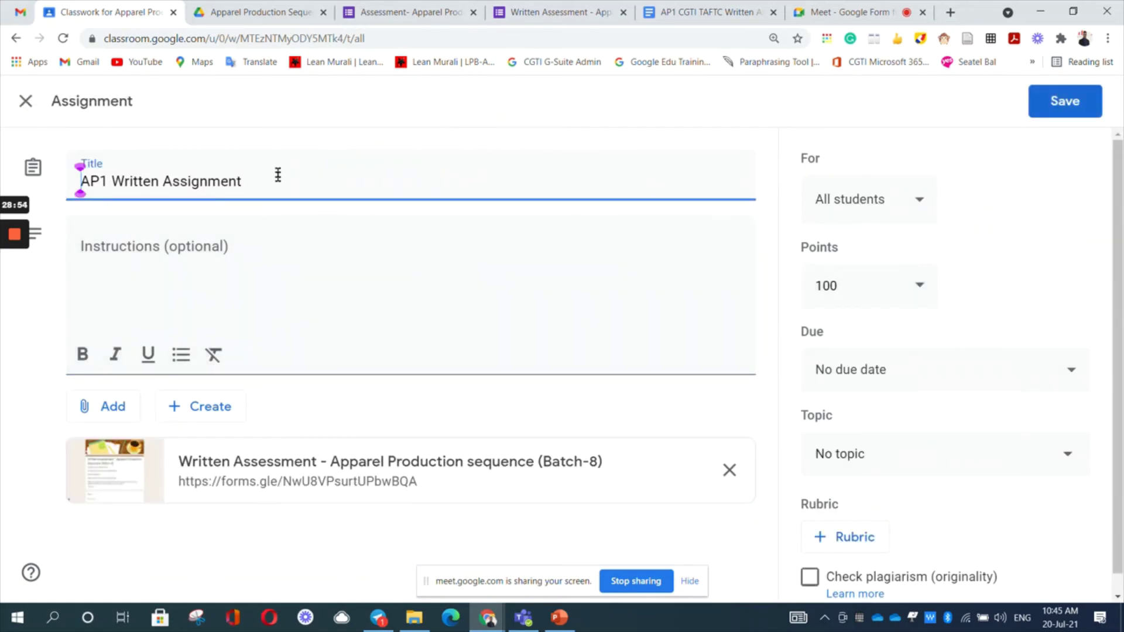
pyautogui.scroll(-1, 872, 404)
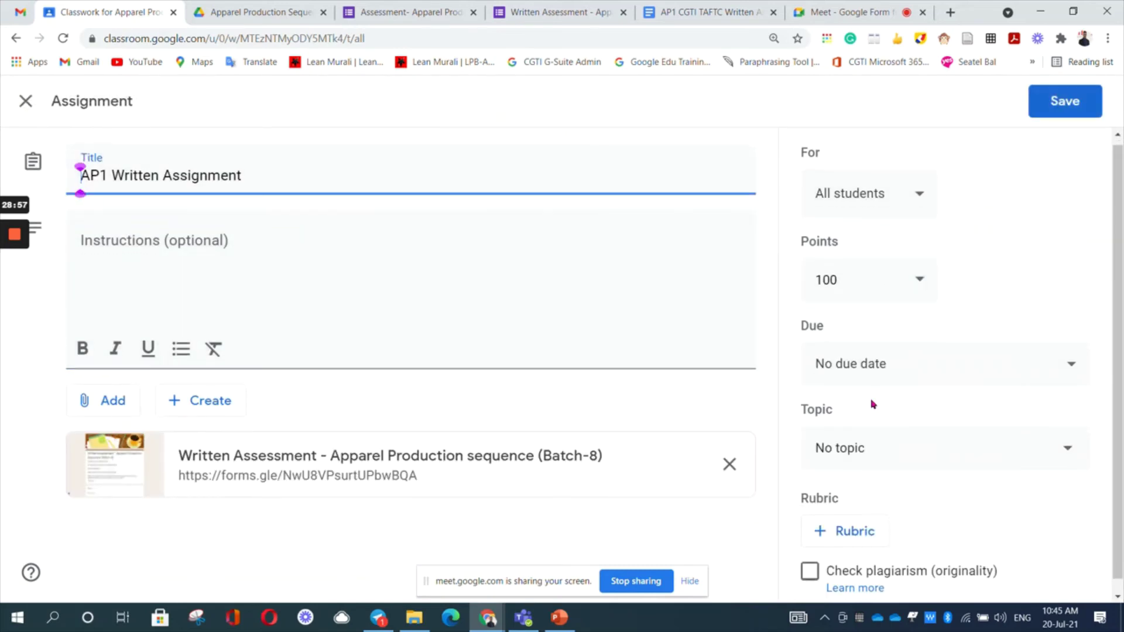
pyautogui.scroll(-1, 873, 404)
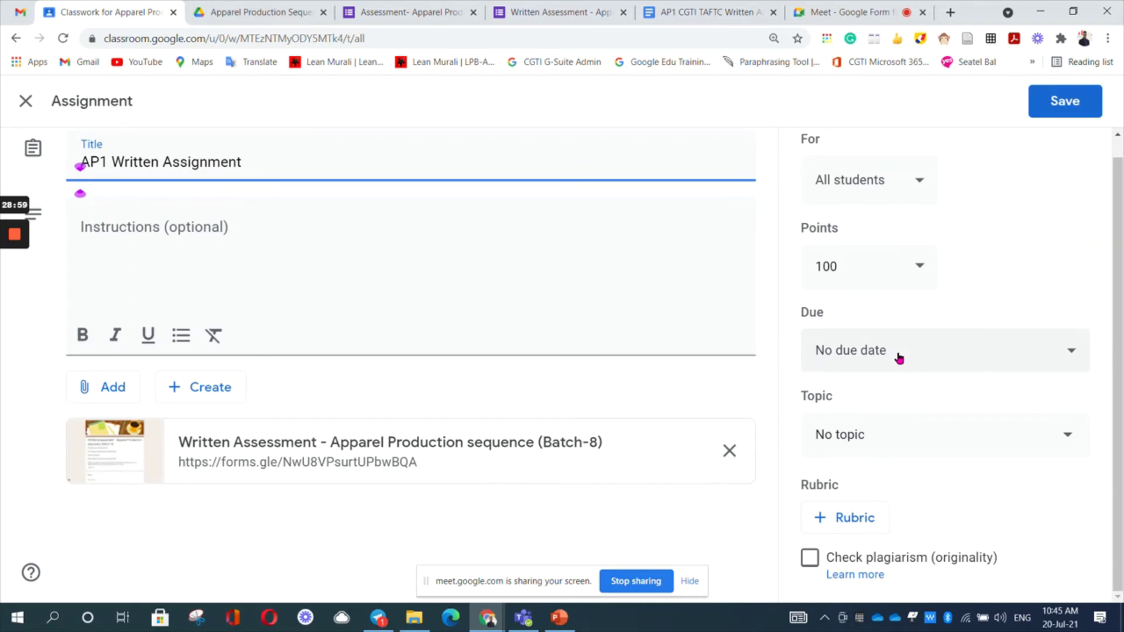
# Step: Keep the assignment for all students after testing individual picks, and select the 100-point field
pyautogui.click(923, 186)
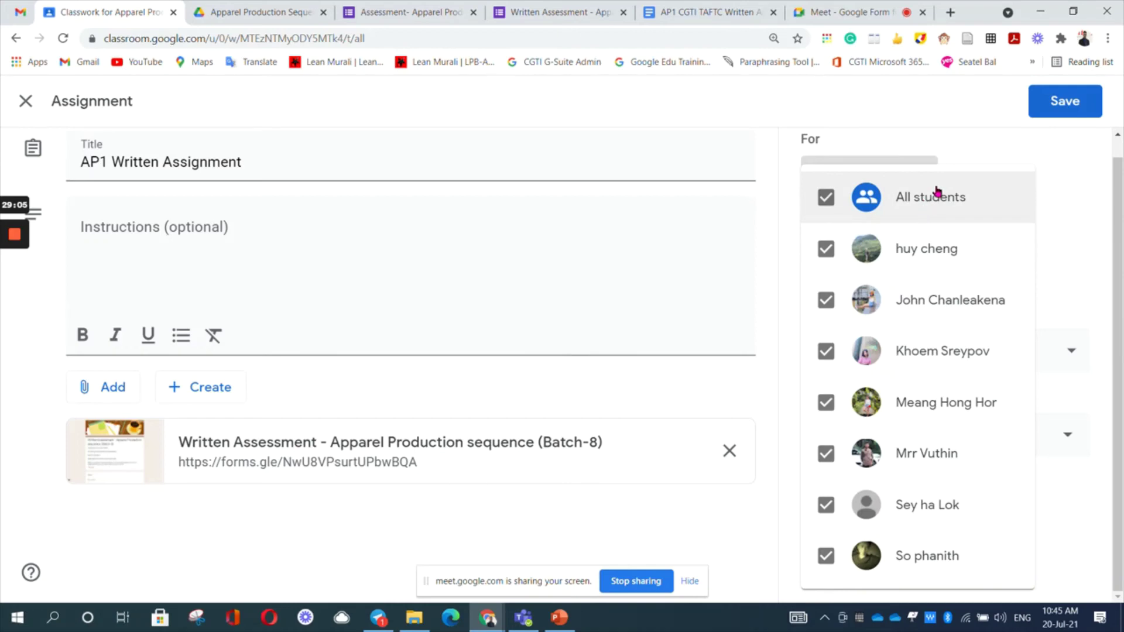
pyautogui.click(828, 203)
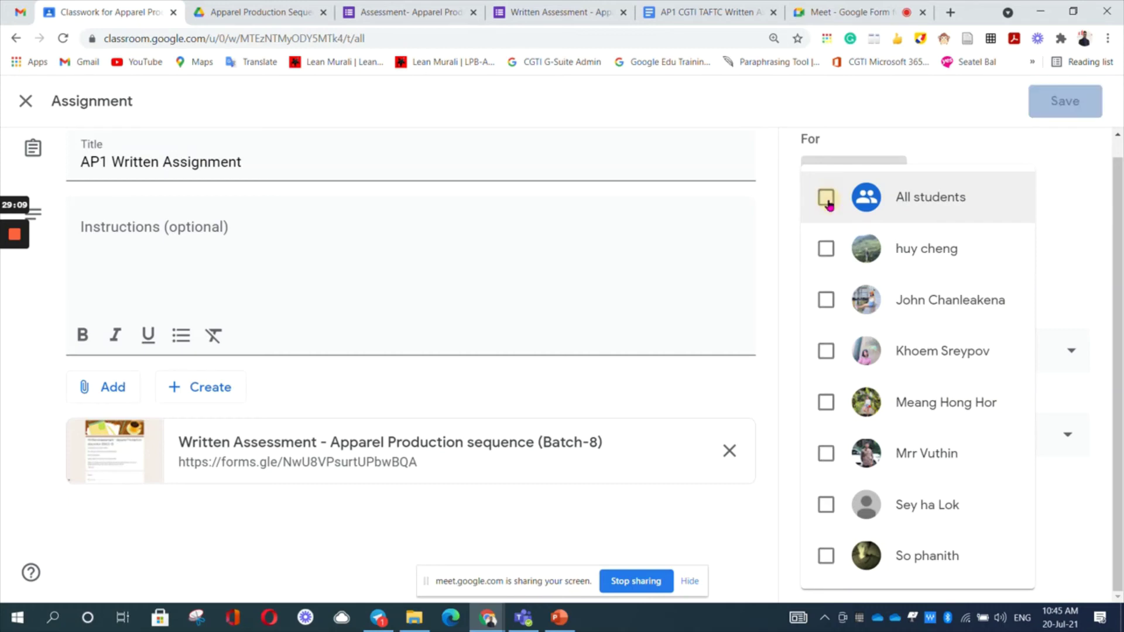
pyautogui.click(830, 302)
pyautogui.click(828, 354)
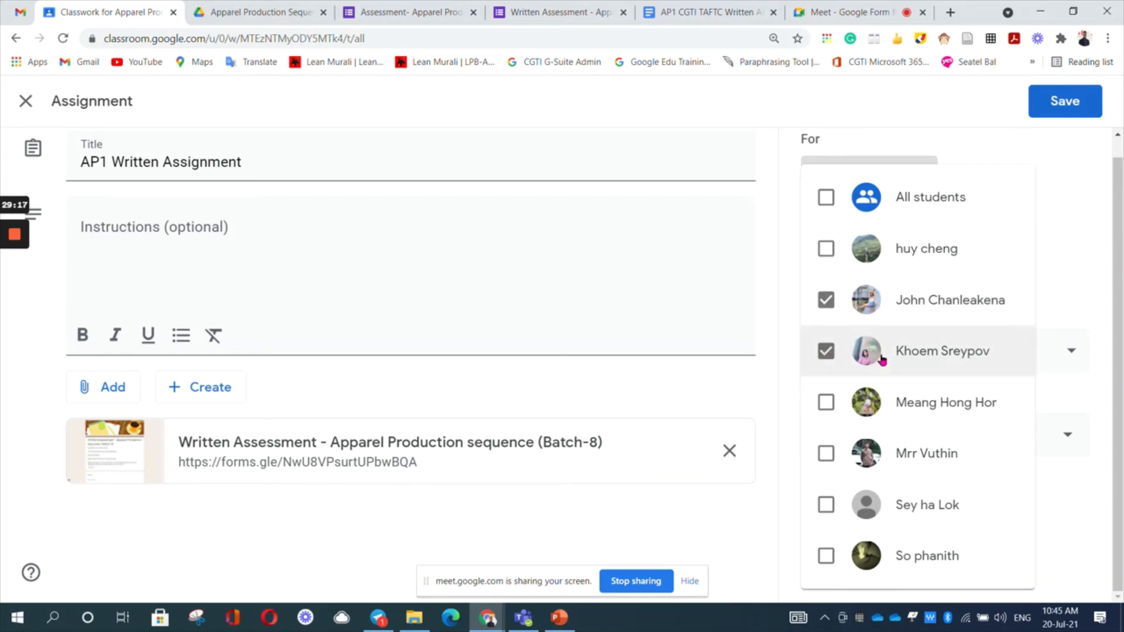
pyautogui.click(825, 202)
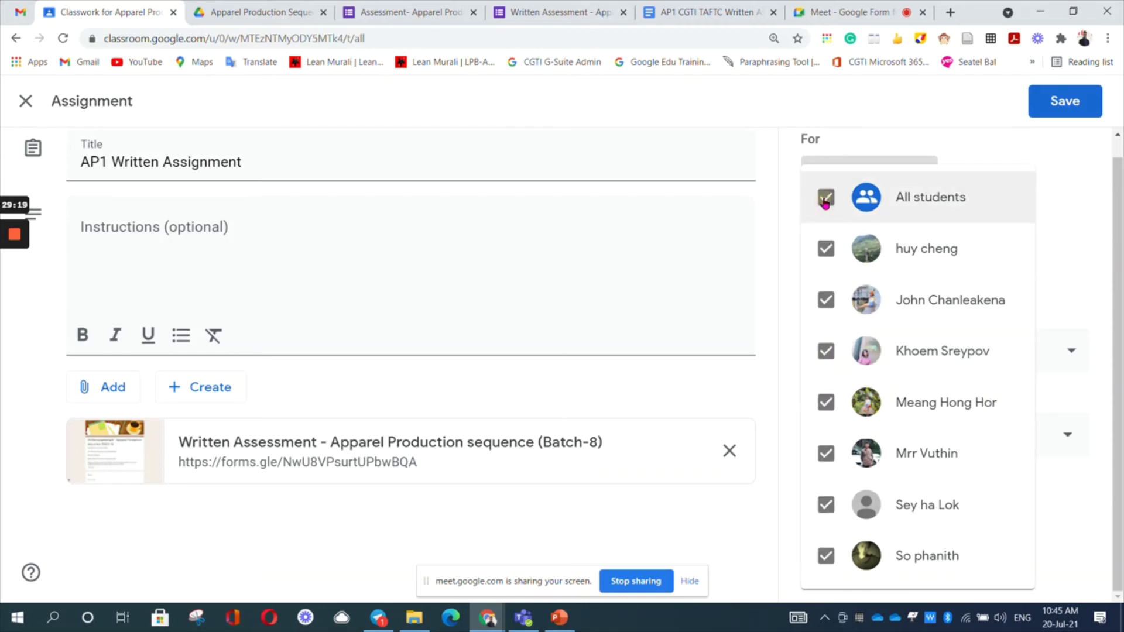
pyautogui.click(1057, 174)
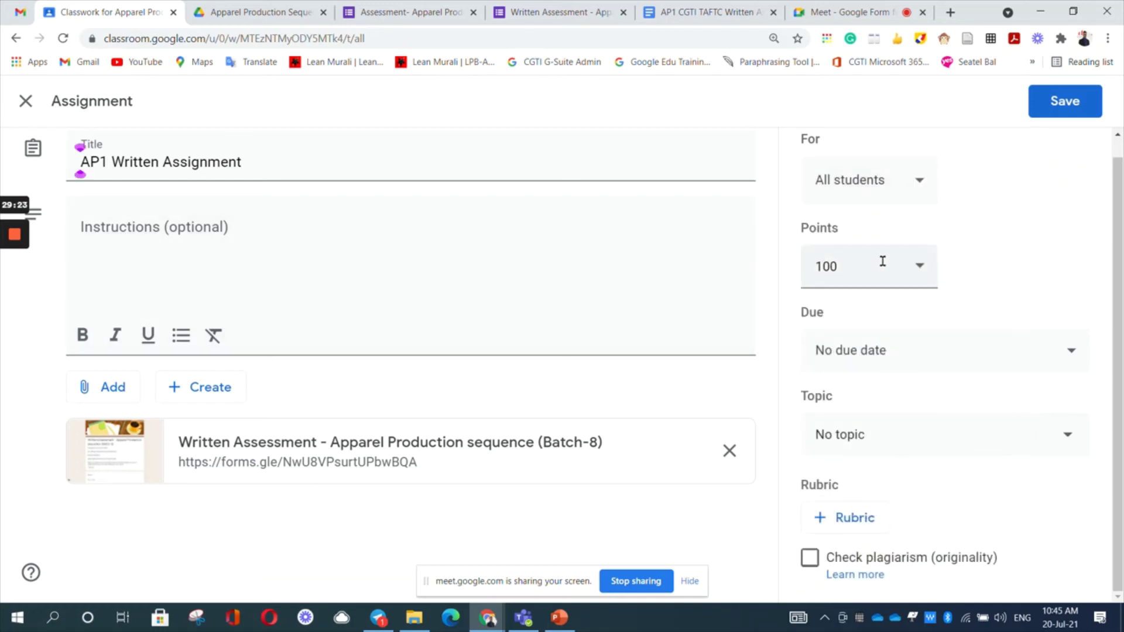
pyautogui.click(916, 274)
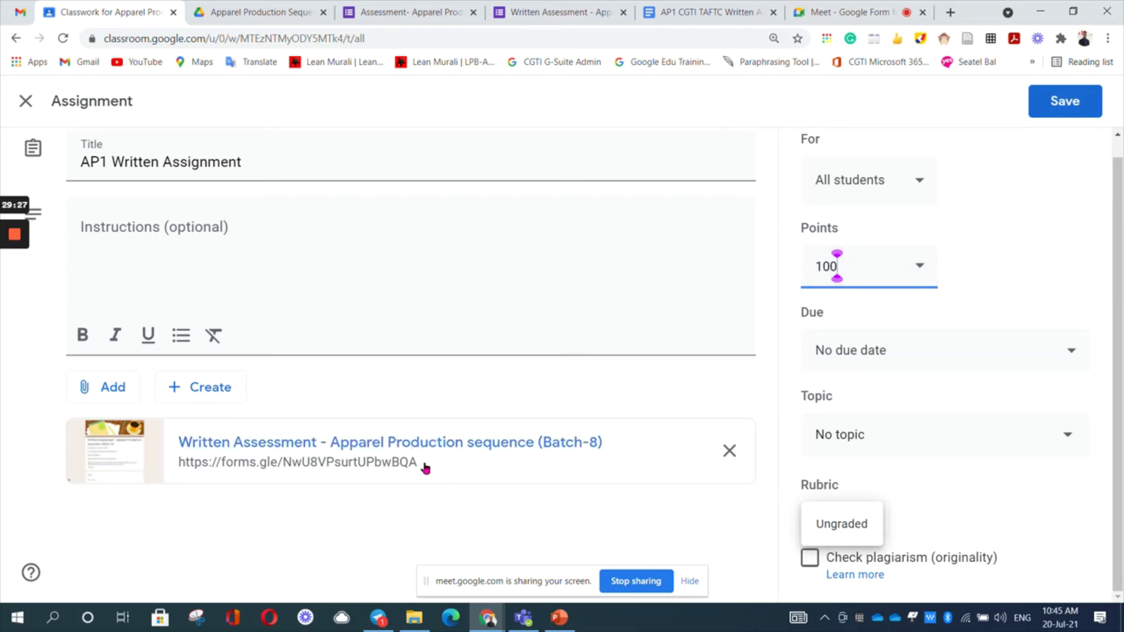
pyautogui.click(524, 9)
# Step: Scroll the AP1 CGTI TAFTC Written Assessment document down to the Written Questioning Record's Q1
pyautogui.click(442, 7)
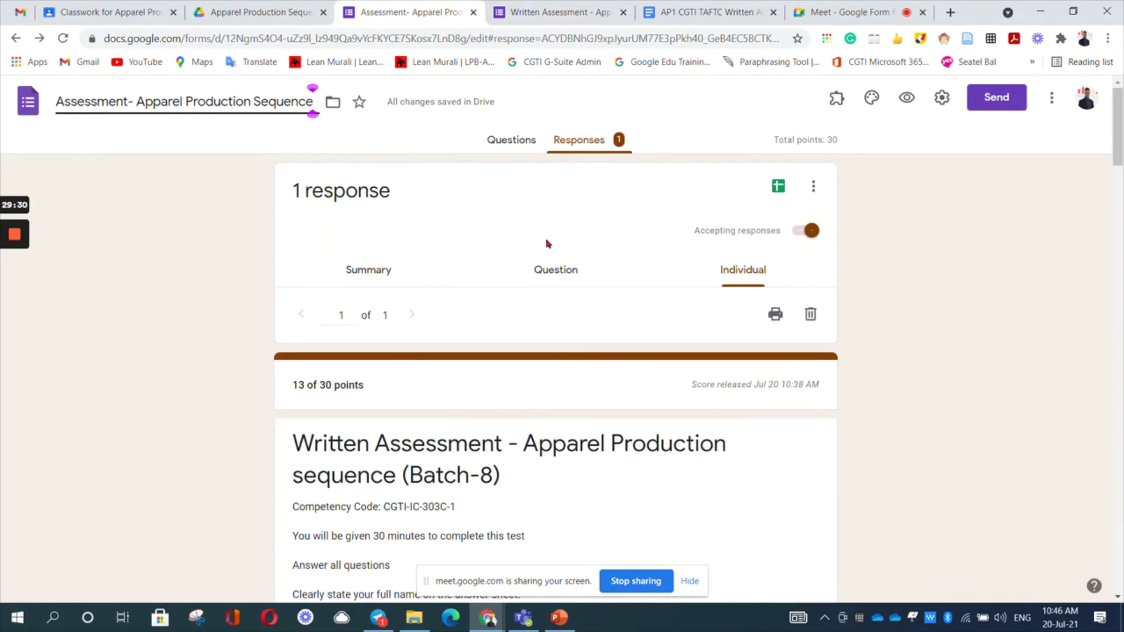
pyautogui.click(703, 12)
pyautogui.scroll(20, 490, 262)
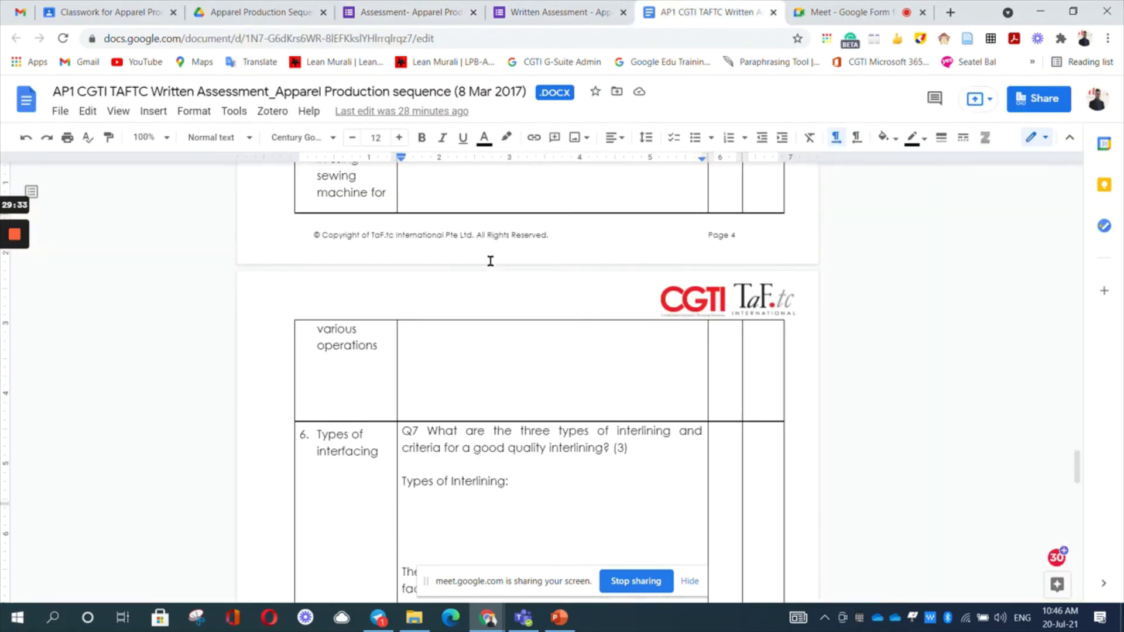
pyautogui.scroll(-7, 491, 261)
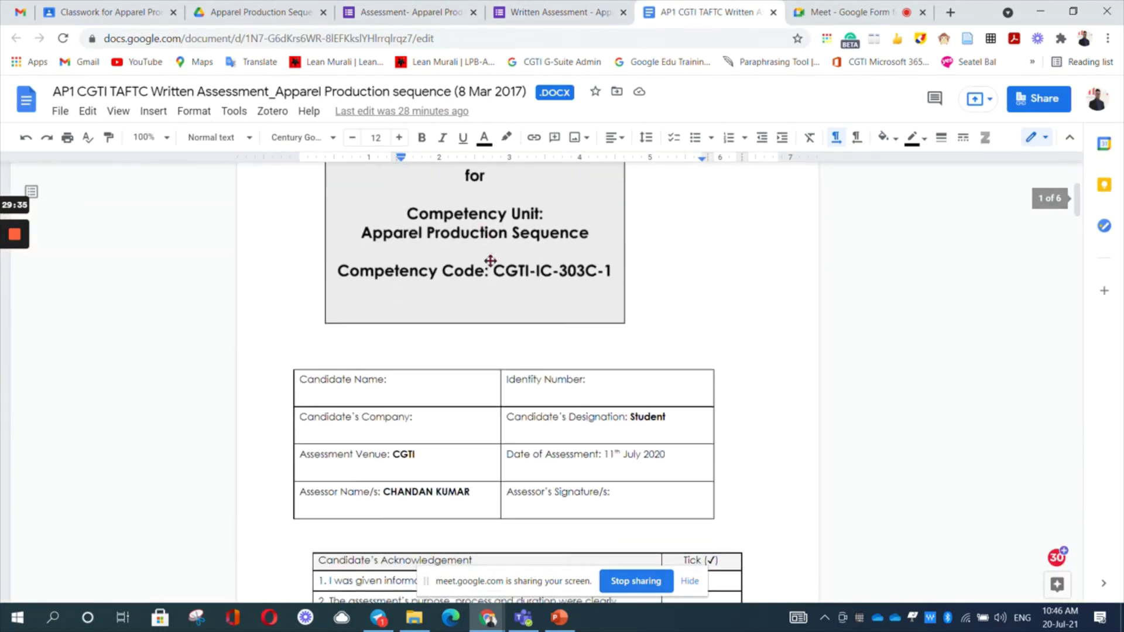
pyautogui.scroll(-3, 490, 261)
pyautogui.scroll(-5, 491, 261)
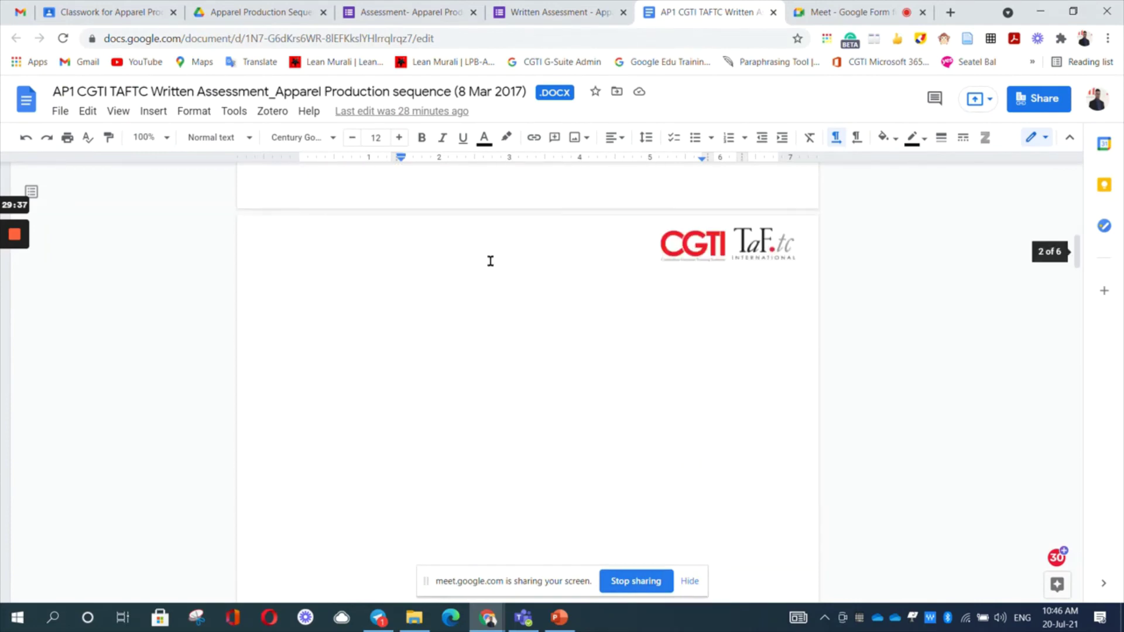
pyautogui.scroll(-2, 491, 261)
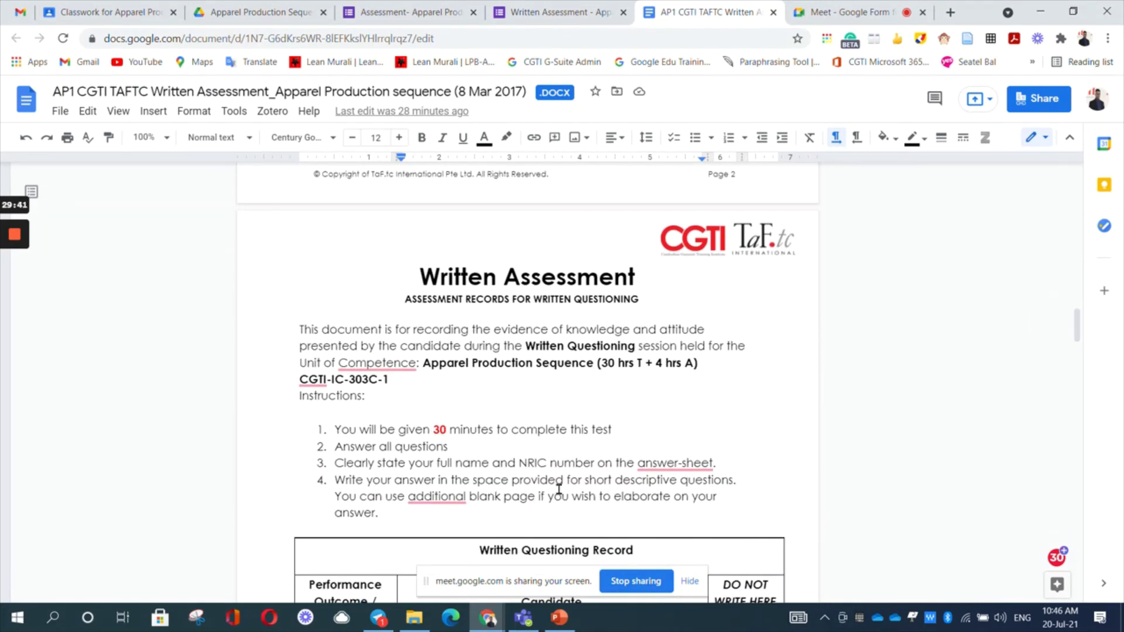
pyautogui.scroll(-3, 682, 445)
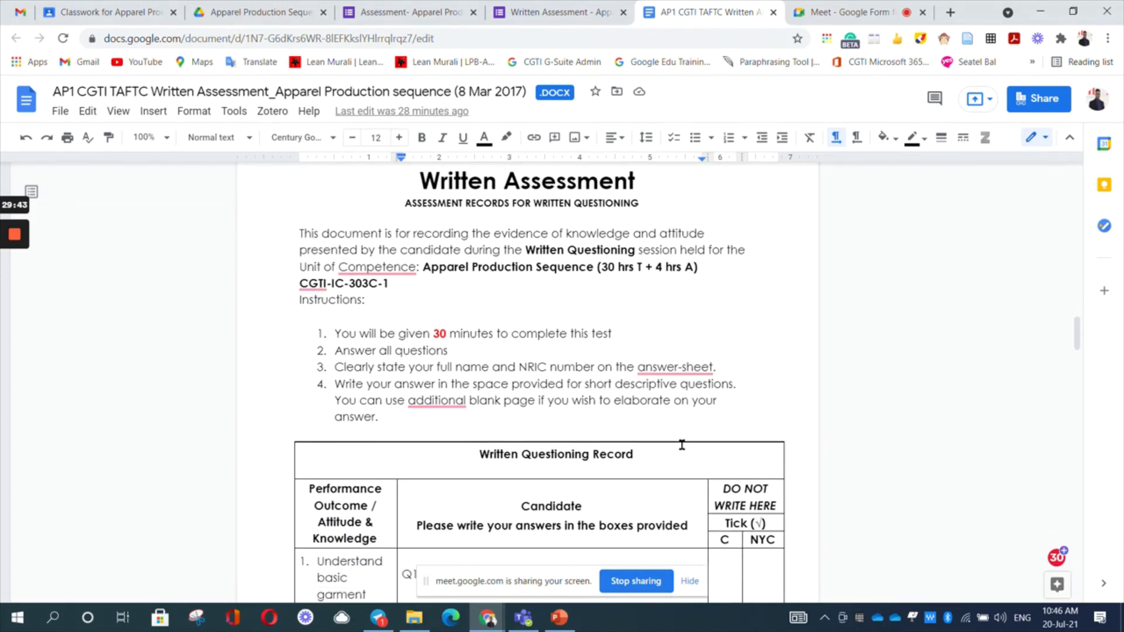
# Step: Review the assessment form's responses in the Question view
pyautogui.click(441, 9)
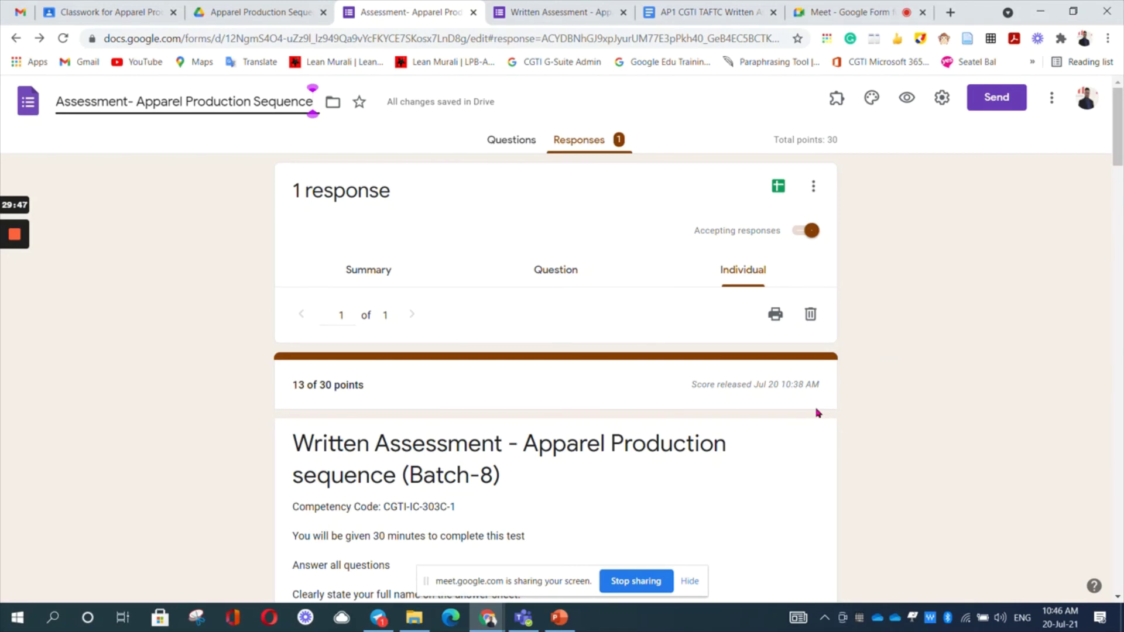
pyautogui.scroll(-2, 802, 483)
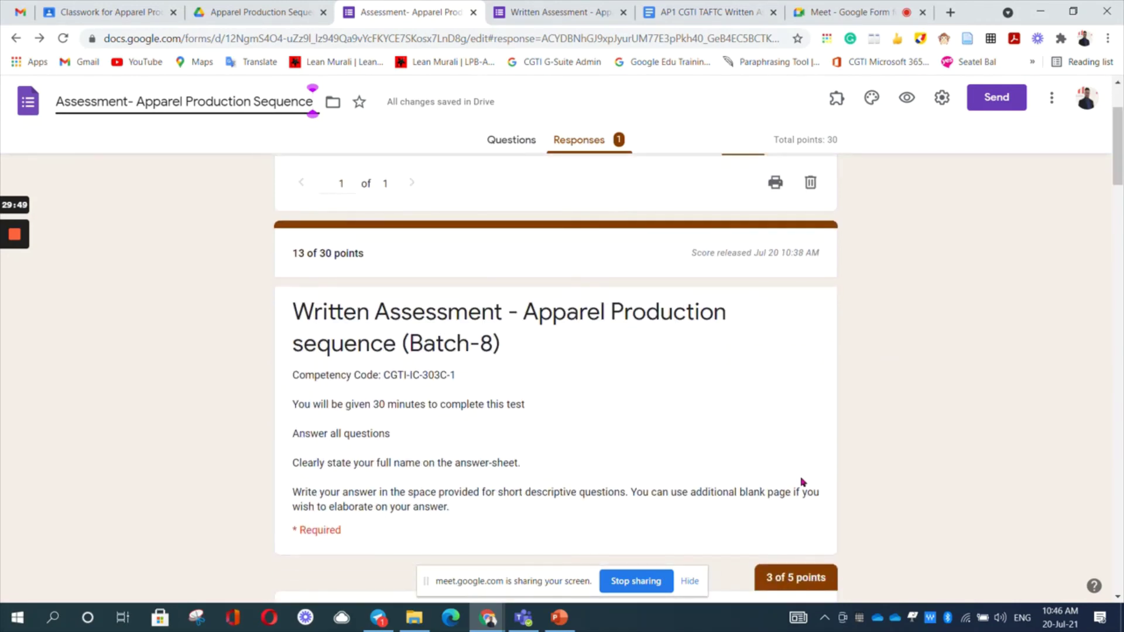
pyautogui.scroll(2, 669, 445)
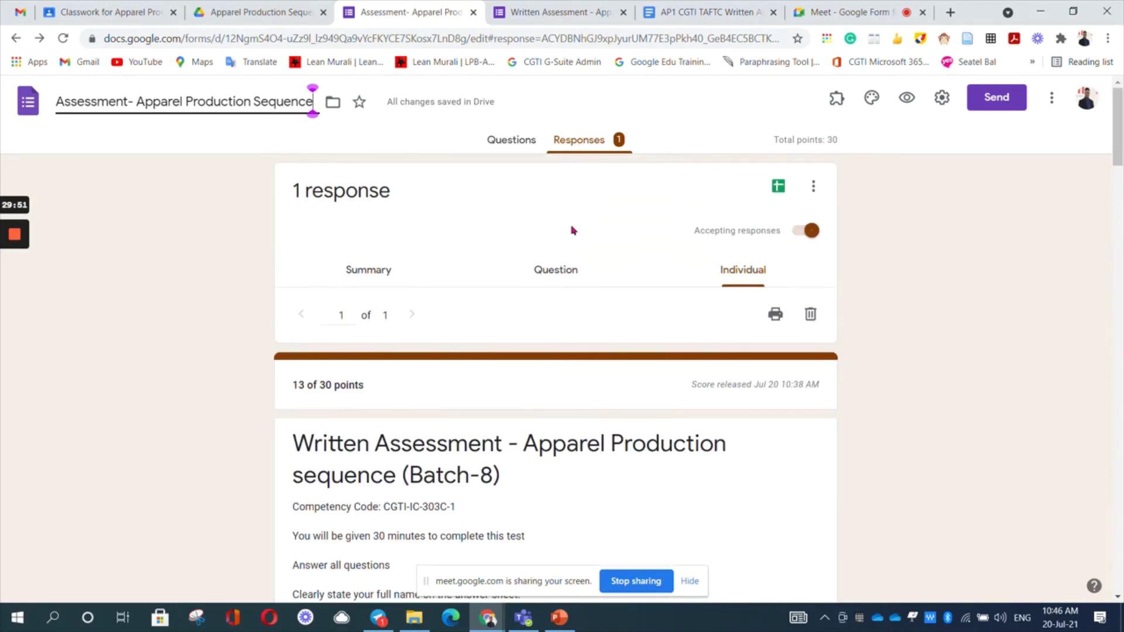
pyautogui.click(556, 270)
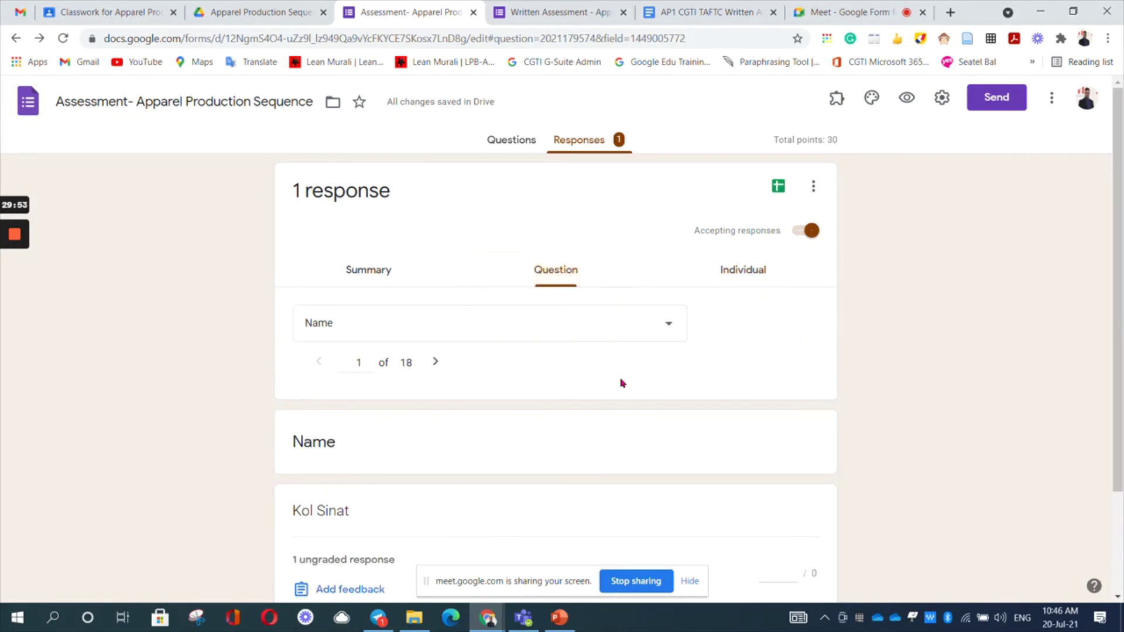
pyautogui.scroll(-2, 622, 384)
pyautogui.scroll(2, 622, 383)
# Step: Look over the form's Questions tab, then return to the AP1 Written Assignment editor
pyautogui.click(507, 145)
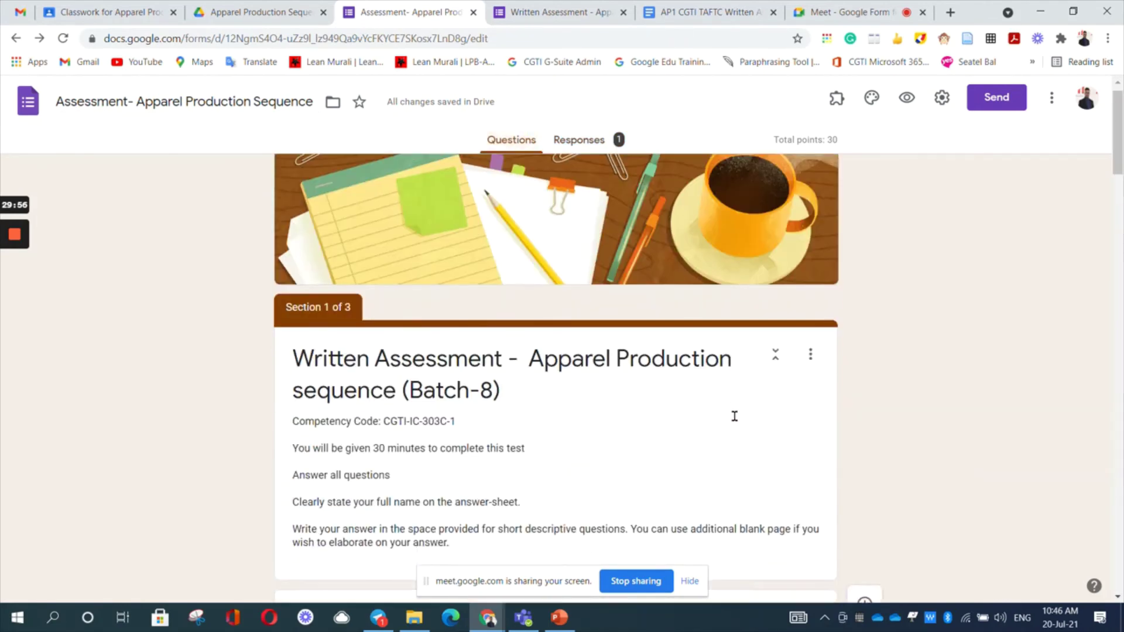
pyautogui.scroll(-5, 734, 416)
pyautogui.scroll(-1, 790, 427)
pyautogui.scroll(2, 783, 444)
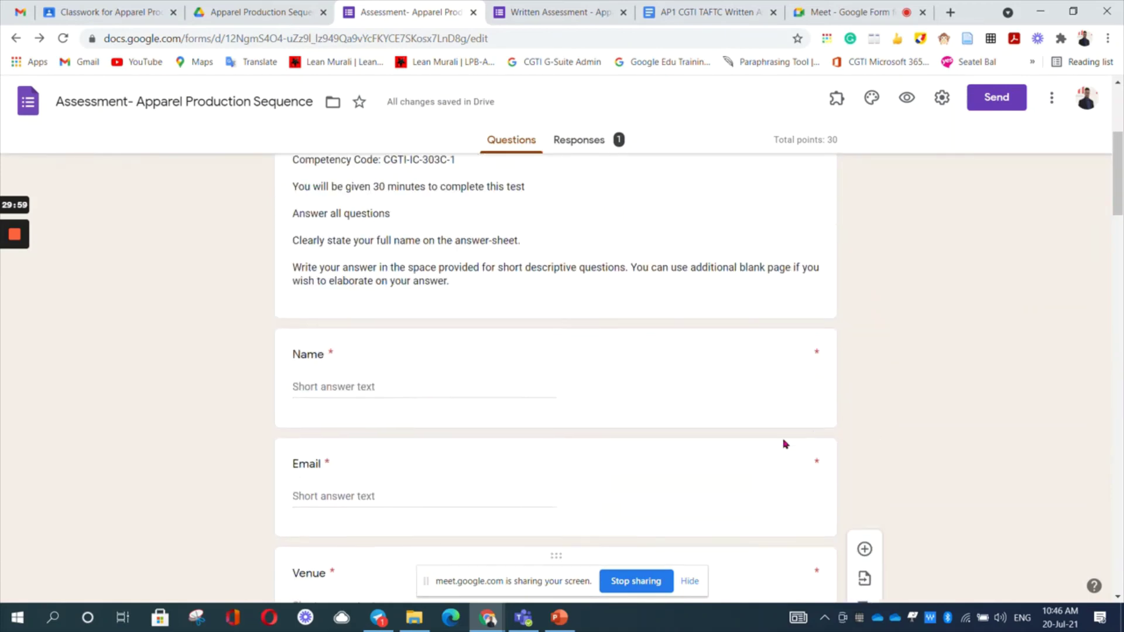
pyautogui.scroll(1, 785, 444)
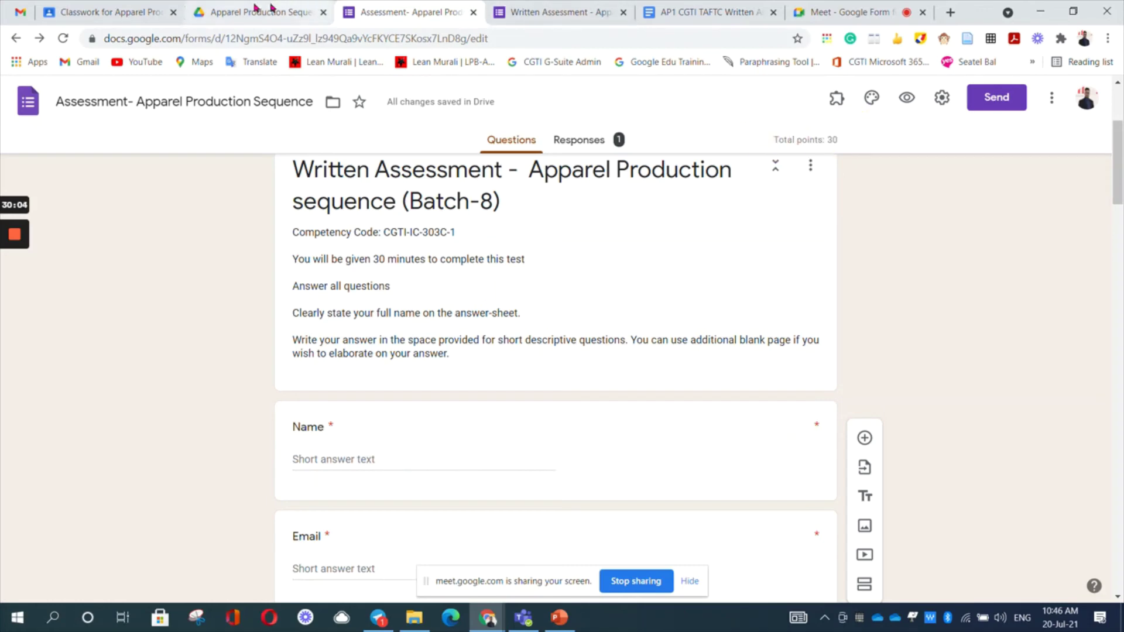
pyautogui.click(135, 12)
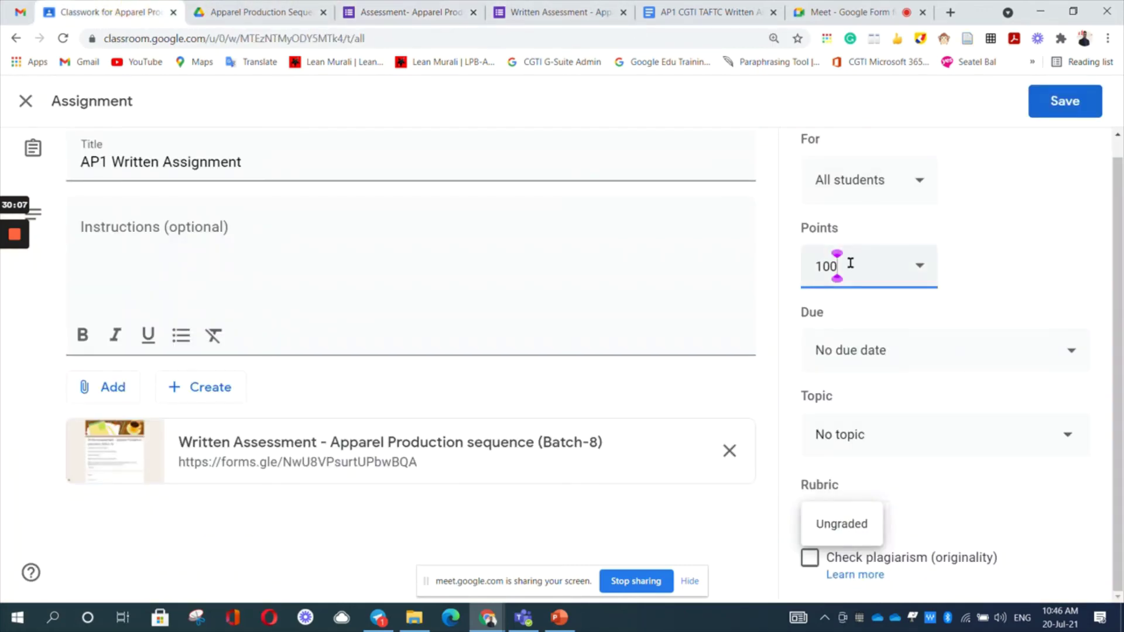
# Step: Change the AP1 Written Assignment's points from 100 to 30
pyautogui.moveTo(842, 265); pyautogui.dragTo(812, 266)
pyautogui.write('30')
pyautogui.click(1093, 245)
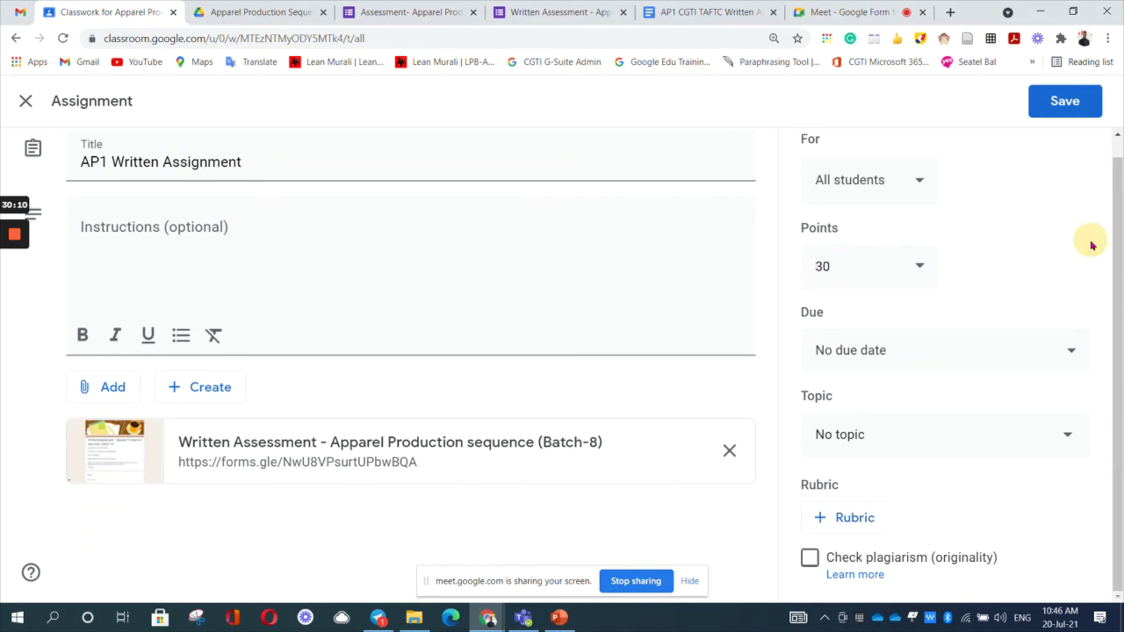
# Step: Set the assignment's due date to Saturday, Jul 31 at 11:59 PM
pyautogui.click(1072, 361)
pyautogui.click(998, 305)
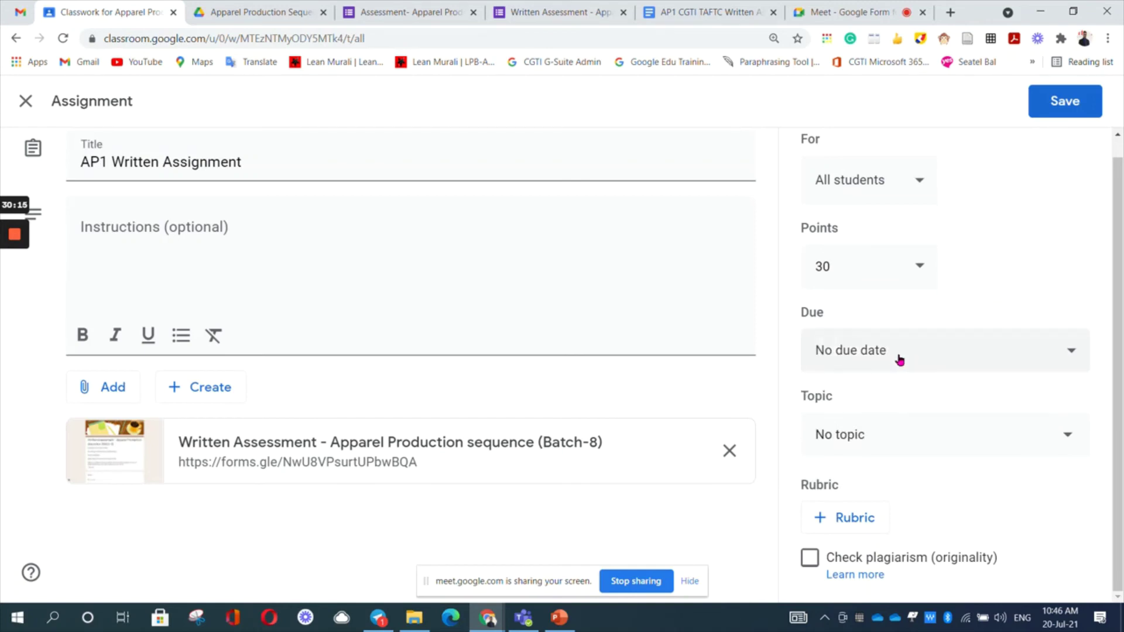
pyautogui.click(947, 355)
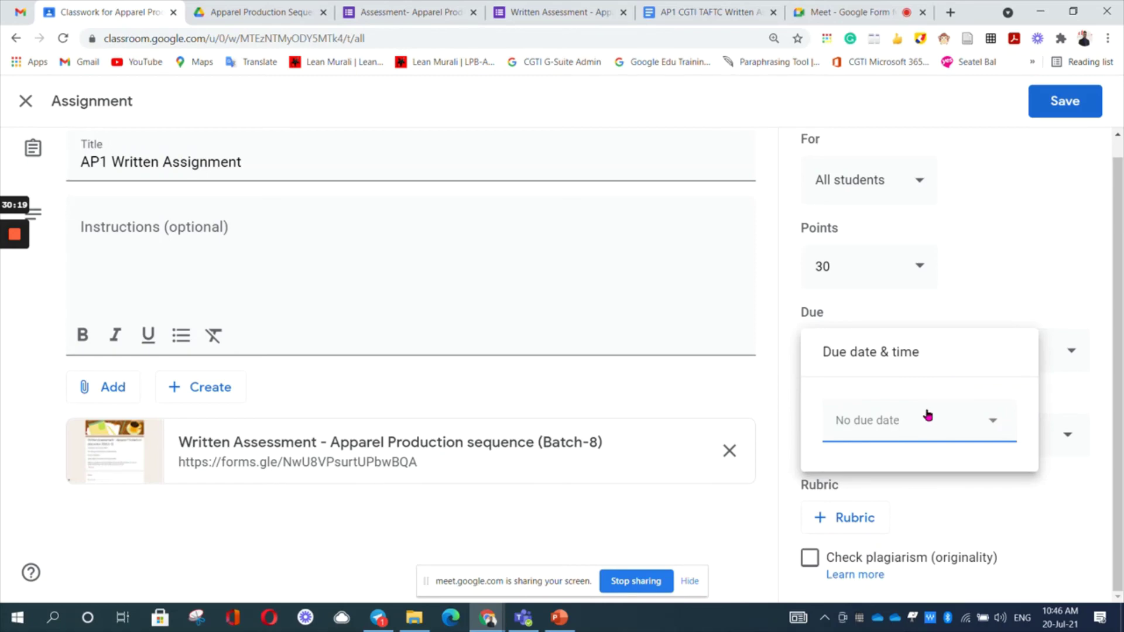
pyautogui.click(911, 427)
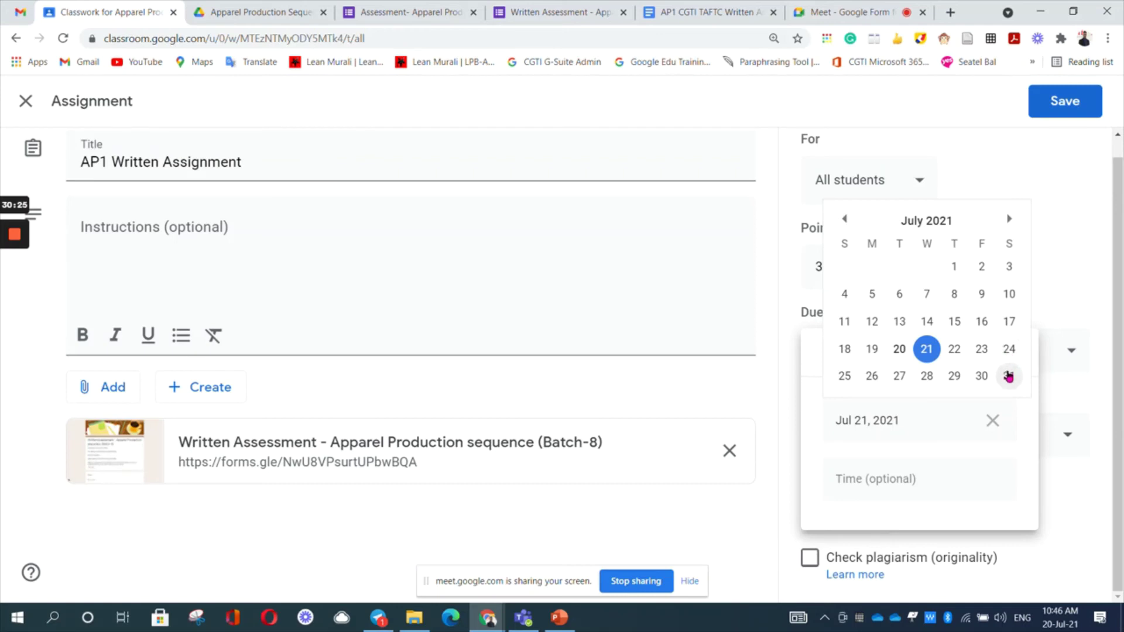
pyautogui.click(1009, 377)
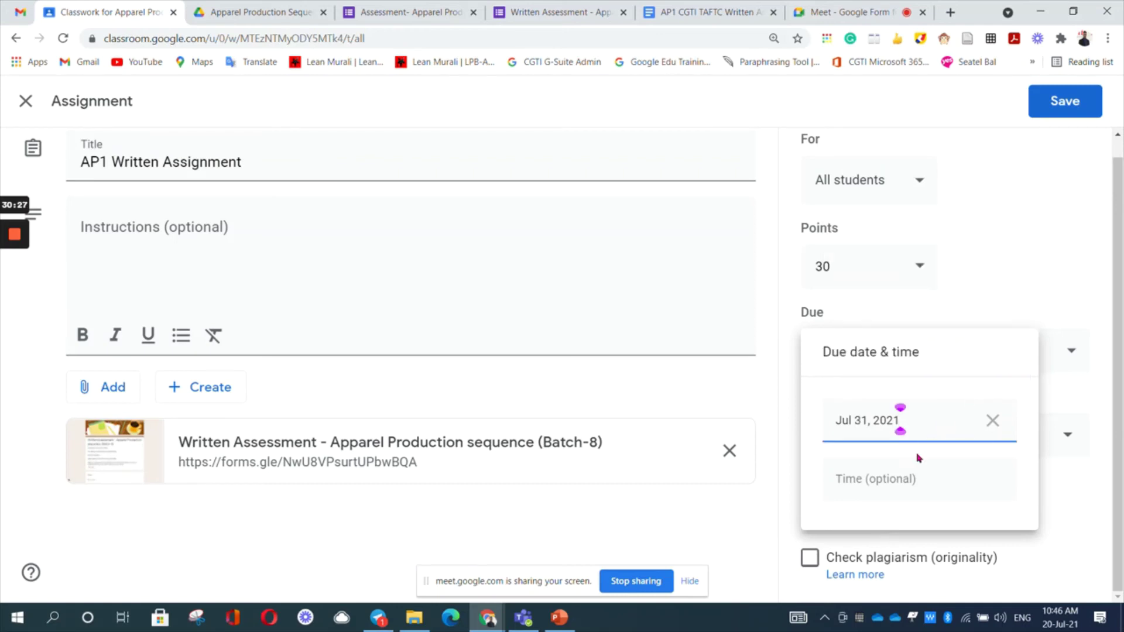
pyautogui.rightClick(869, 477)
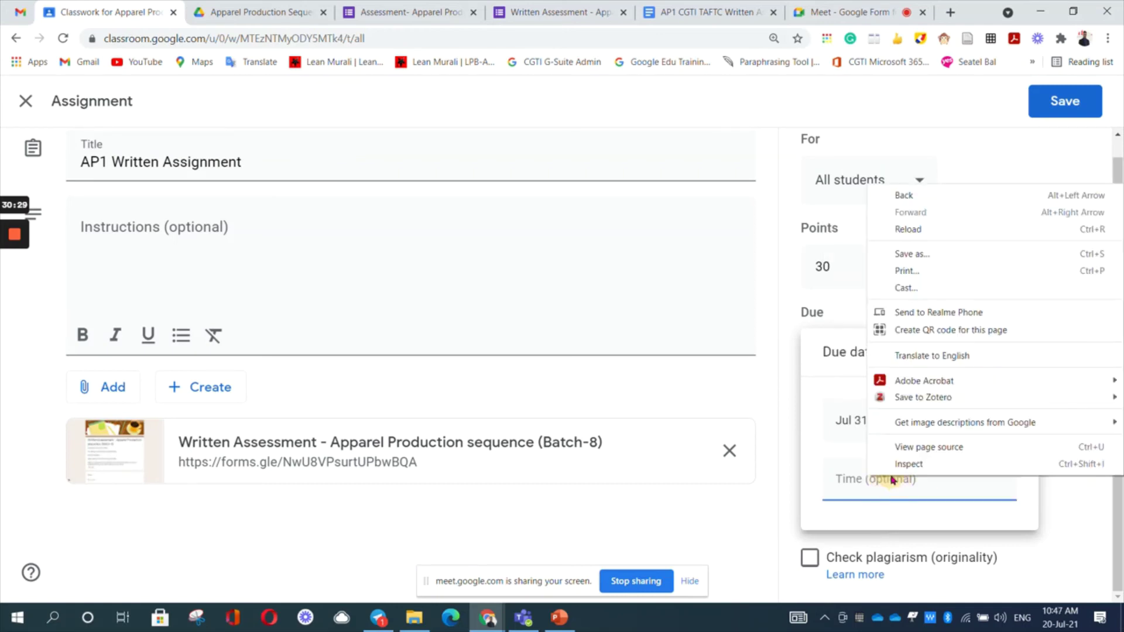
pyautogui.click(841, 477)
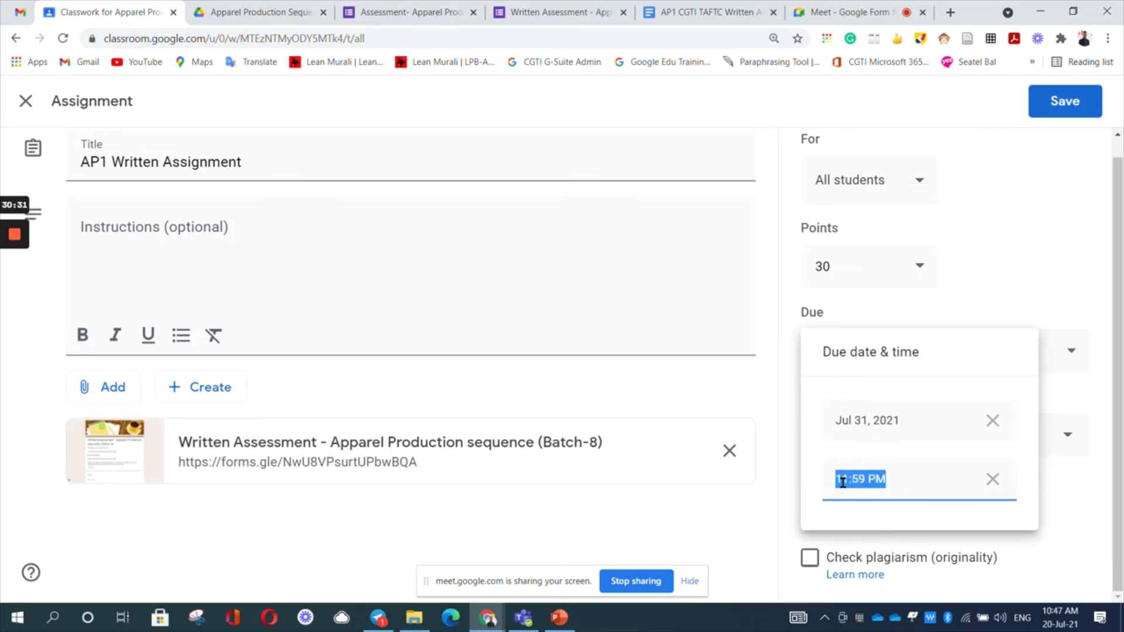
pyautogui.click(886, 479)
pyautogui.click(1010, 260)
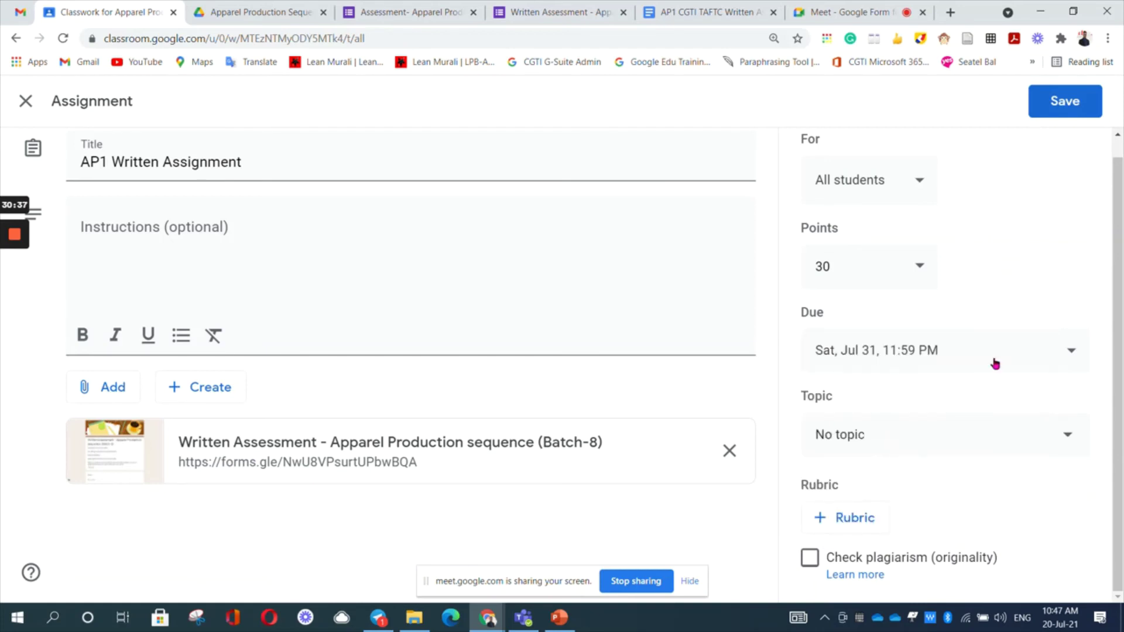
# Step: File the assignment under the Assignment topic and cancel the originality reports prompt, leaving it off
pyautogui.click(1043, 440)
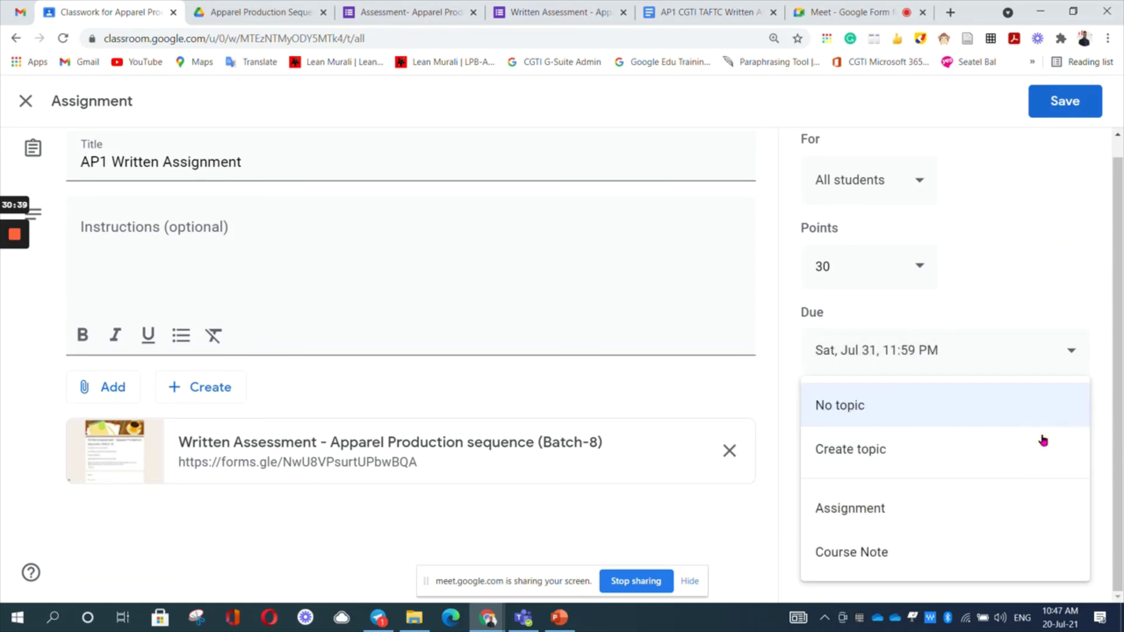
pyautogui.click(916, 515)
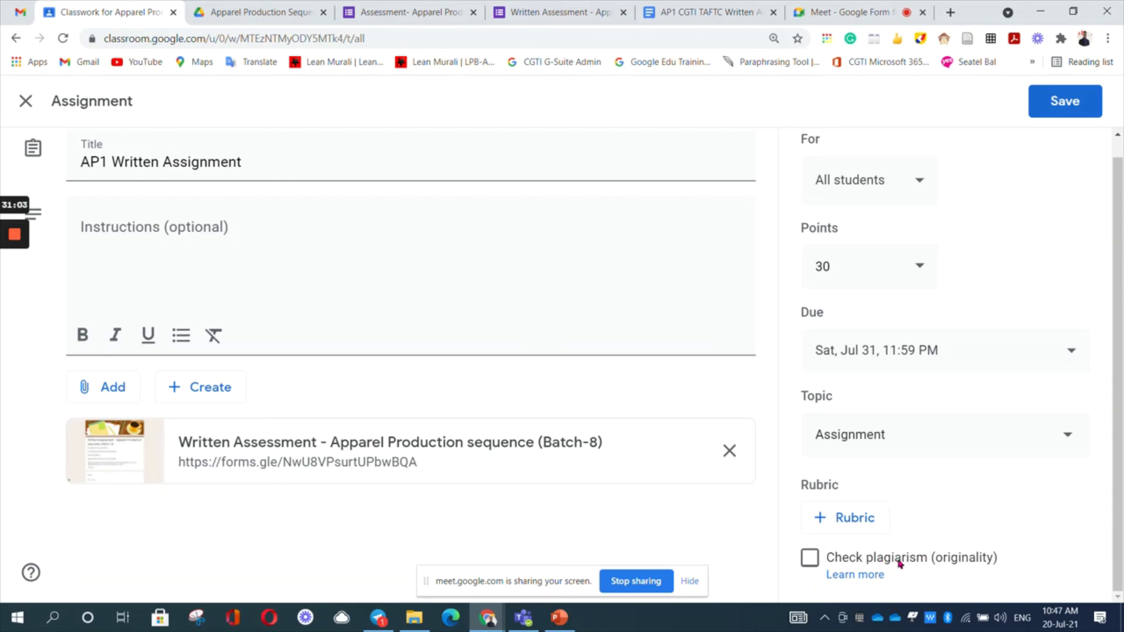
pyautogui.click(809, 564)
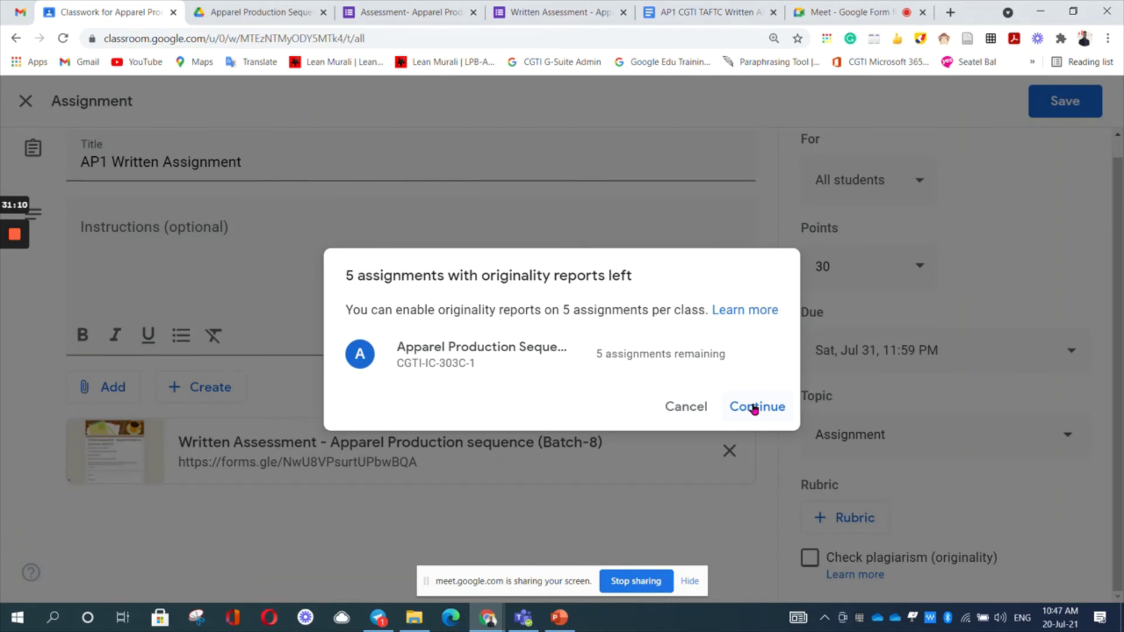
pyautogui.click(701, 411)
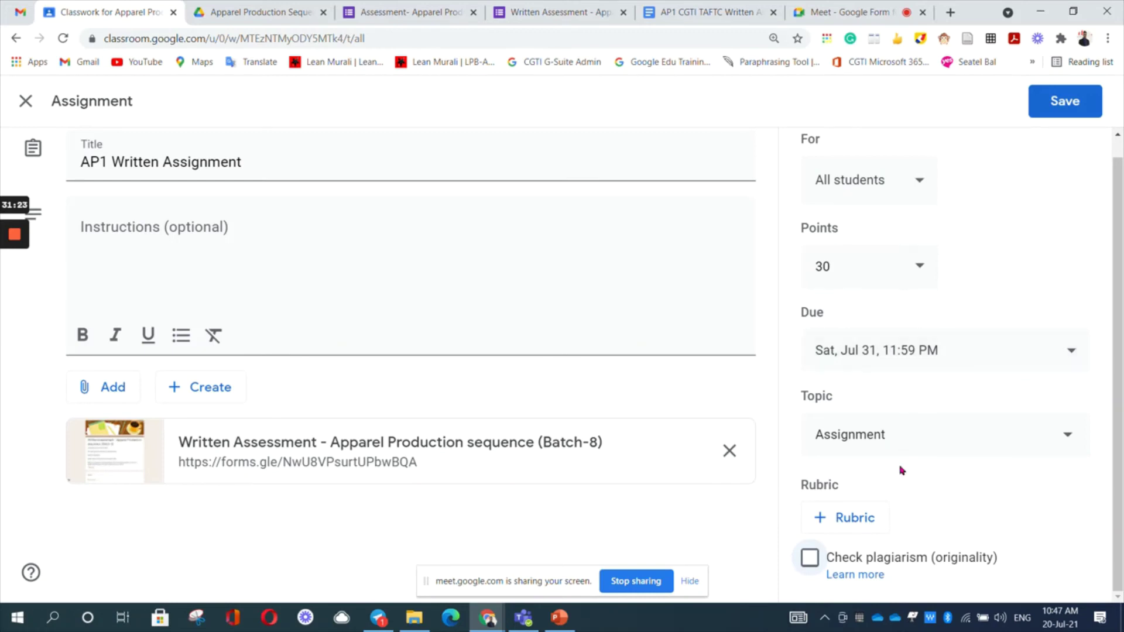
pyautogui.scroll(1, 899, 468)
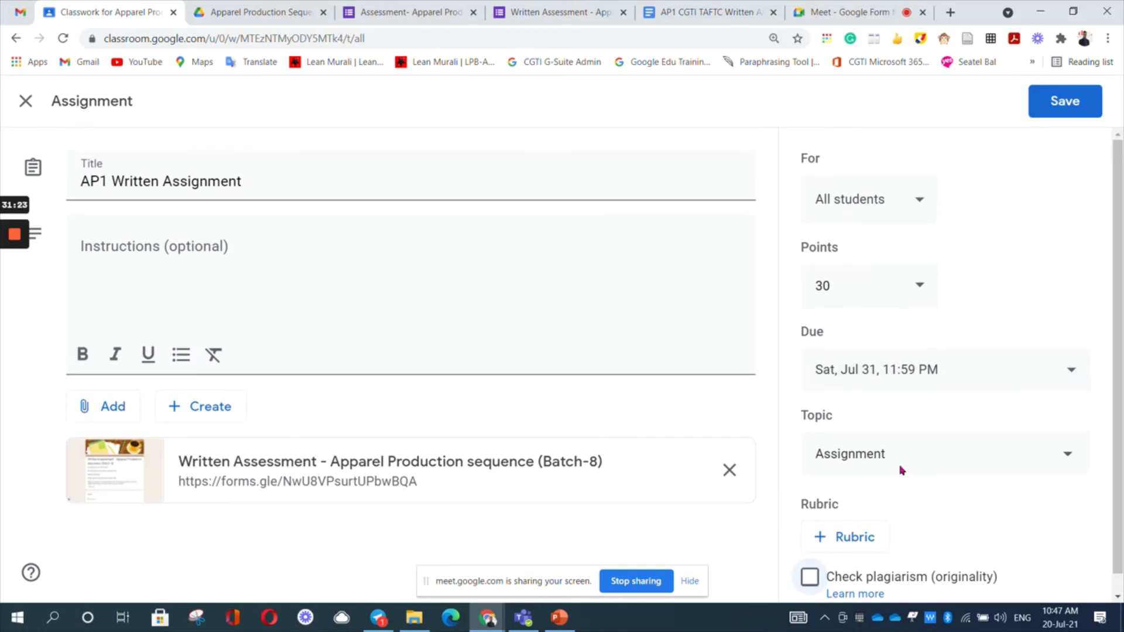
# Step: Save the assignment edits, confirming the updated point value
pyautogui.click(1069, 105)
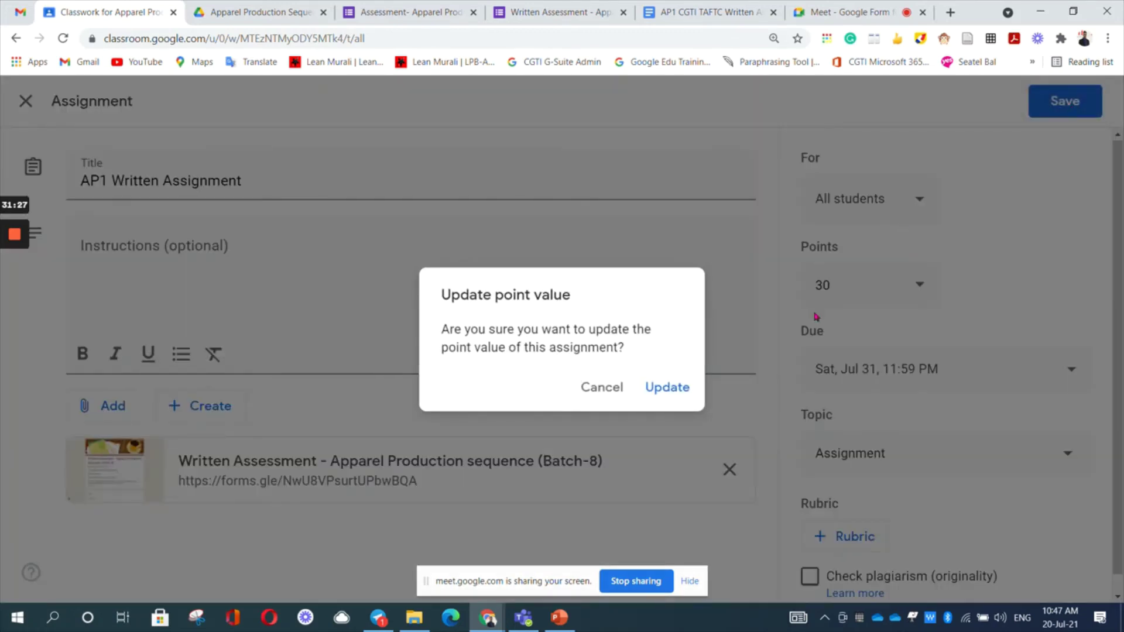
pyautogui.click(658, 389)
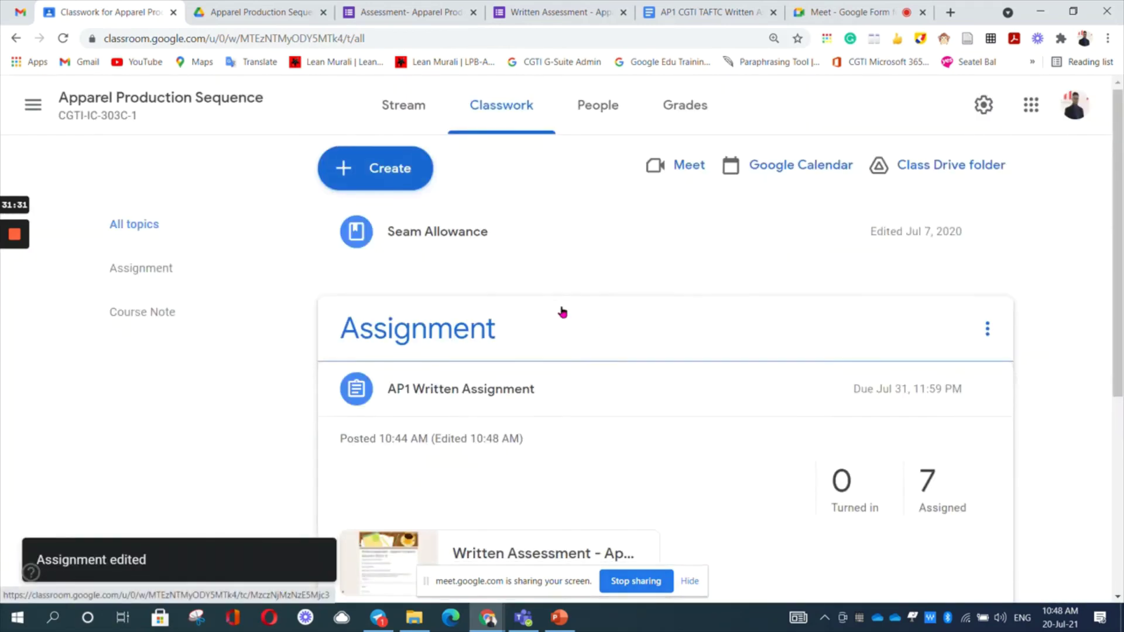
pyautogui.scroll(-3, 562, 311)
pyautogui.scroll(-2, 513, 297)
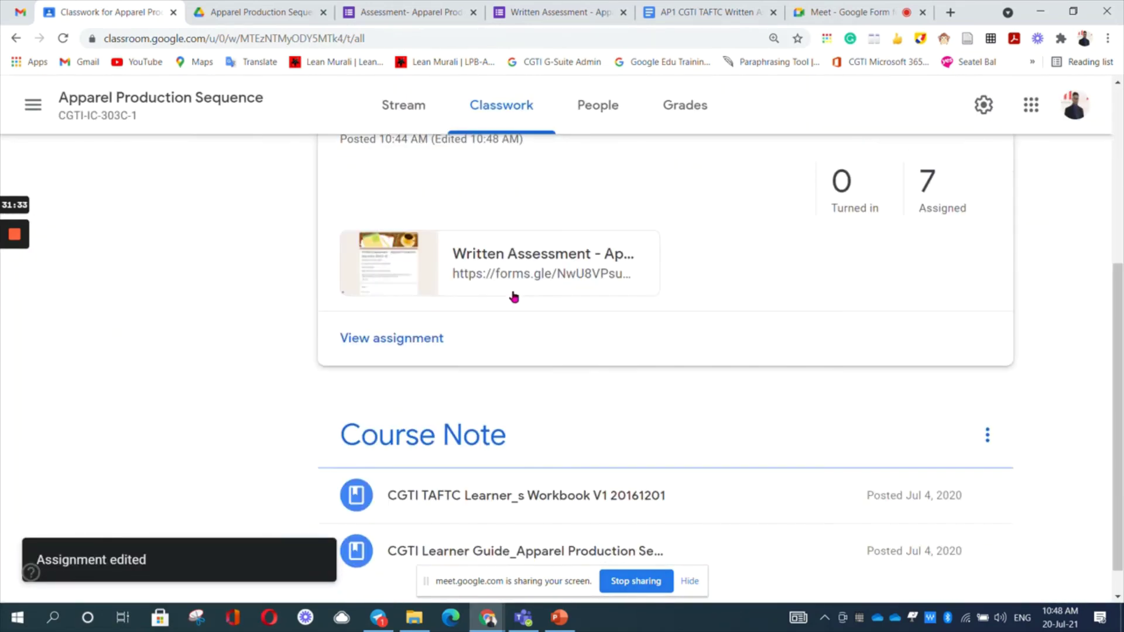
pyautogui.scroll(5, 514, 297)
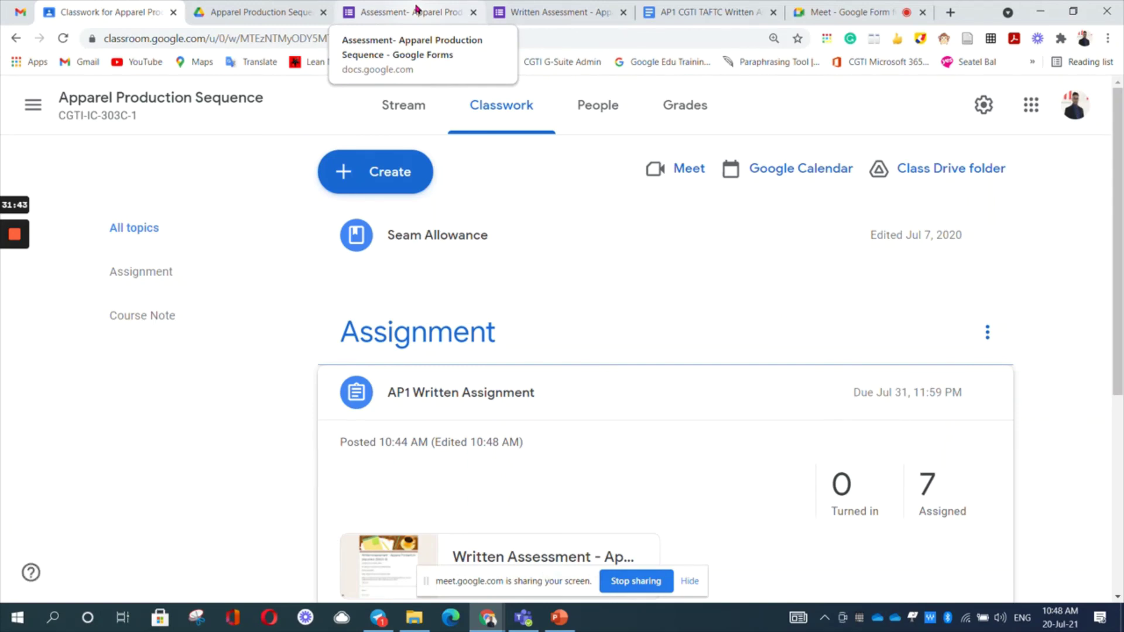
# Step: Glance at the class Drive folder, return to classwork, and open the class navigation drawer
pyautogui.click(227, 13)
pyautogui.click(112, 12)
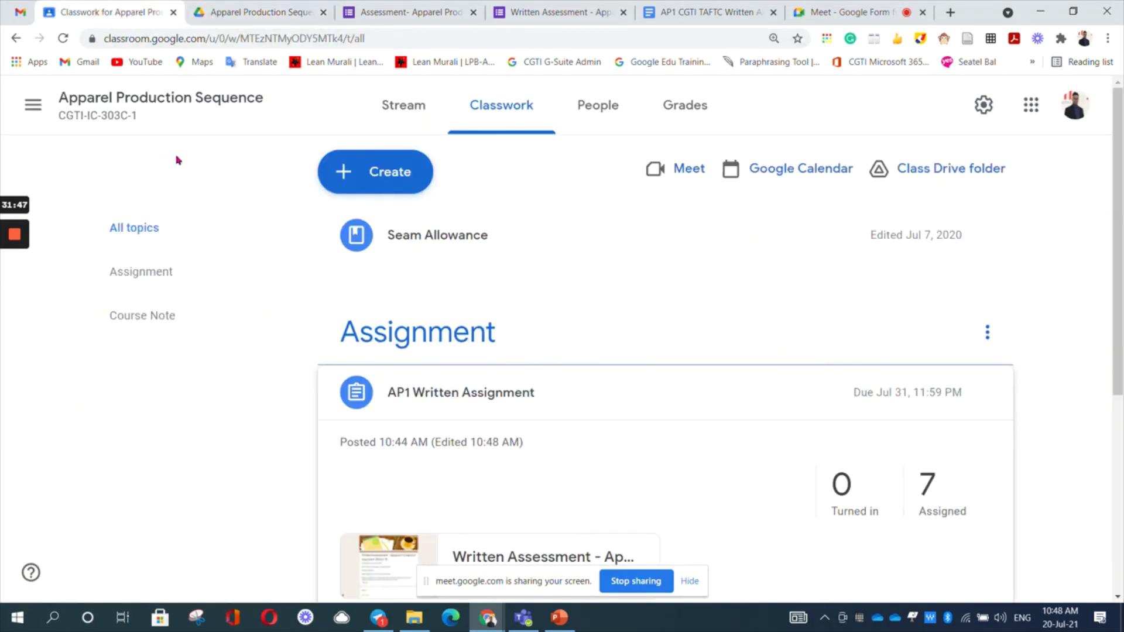
pyautogui.click(37, 104)
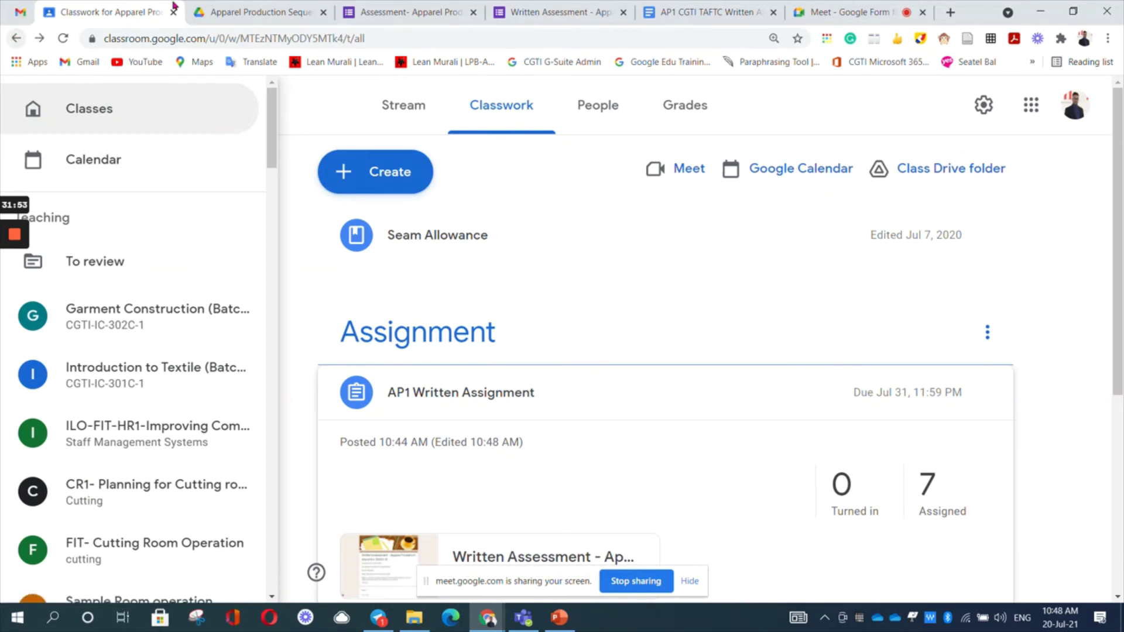
# Step: Go to the Classes page and open the Apparel Production Sequence class card
pyautogui.click(108, 111)
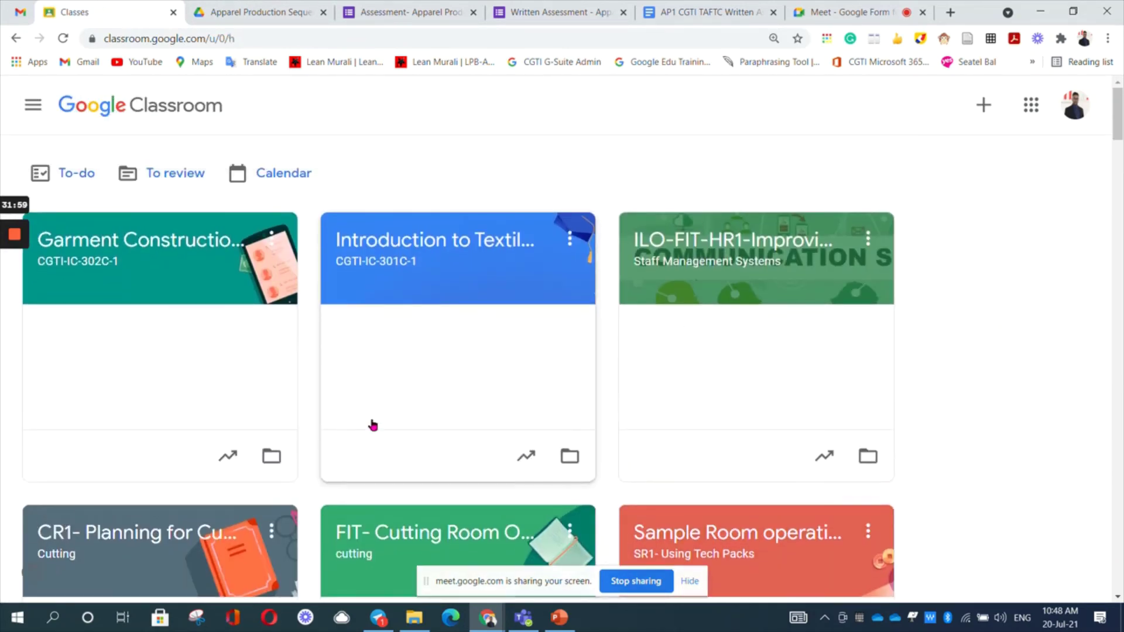
pyautogui.scroll(-10, 373, 426)
pyautogui.scroll(-12, 373, 426)
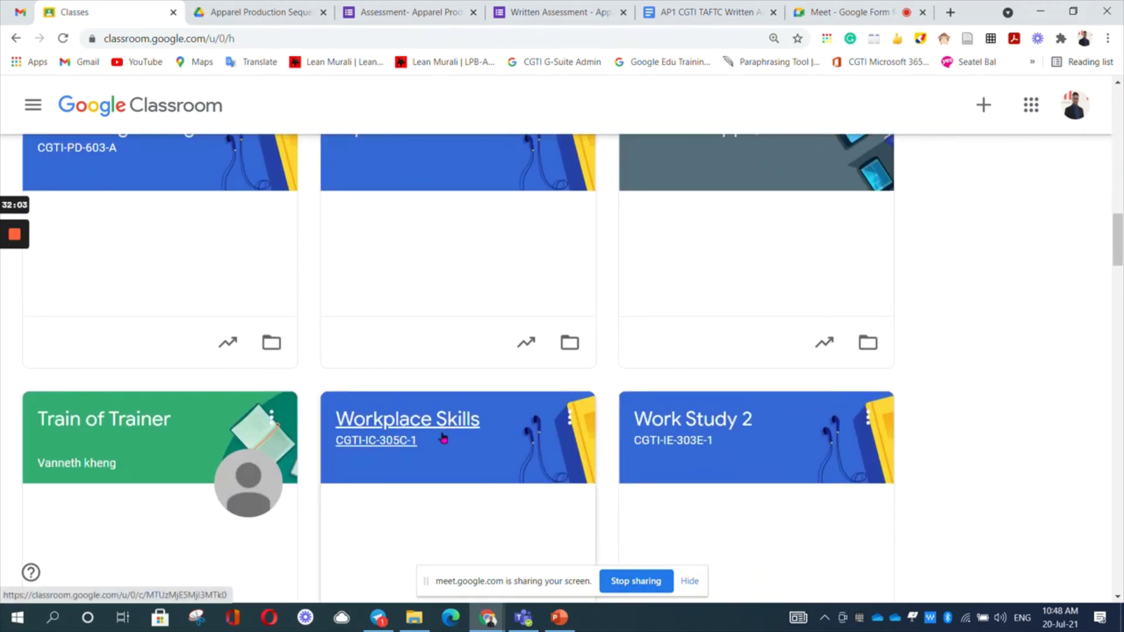
pyautogui.scroll(-5, 474, 492)
pyautogui.scroll(-8, 474, 490)
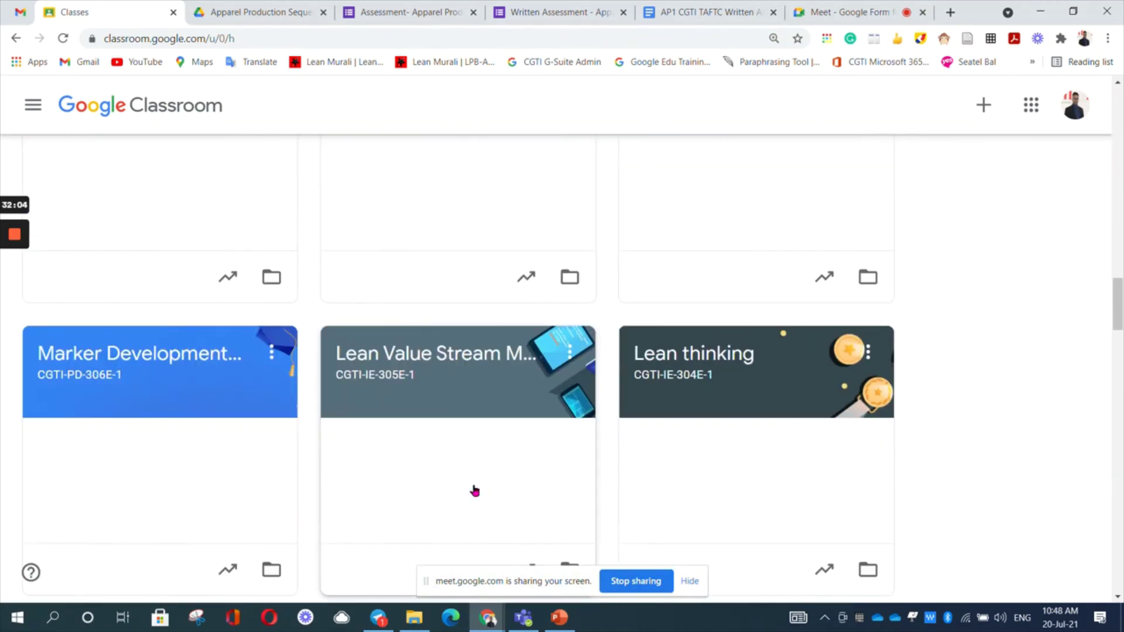
pyautogui.scroll(-6, 474, 491)
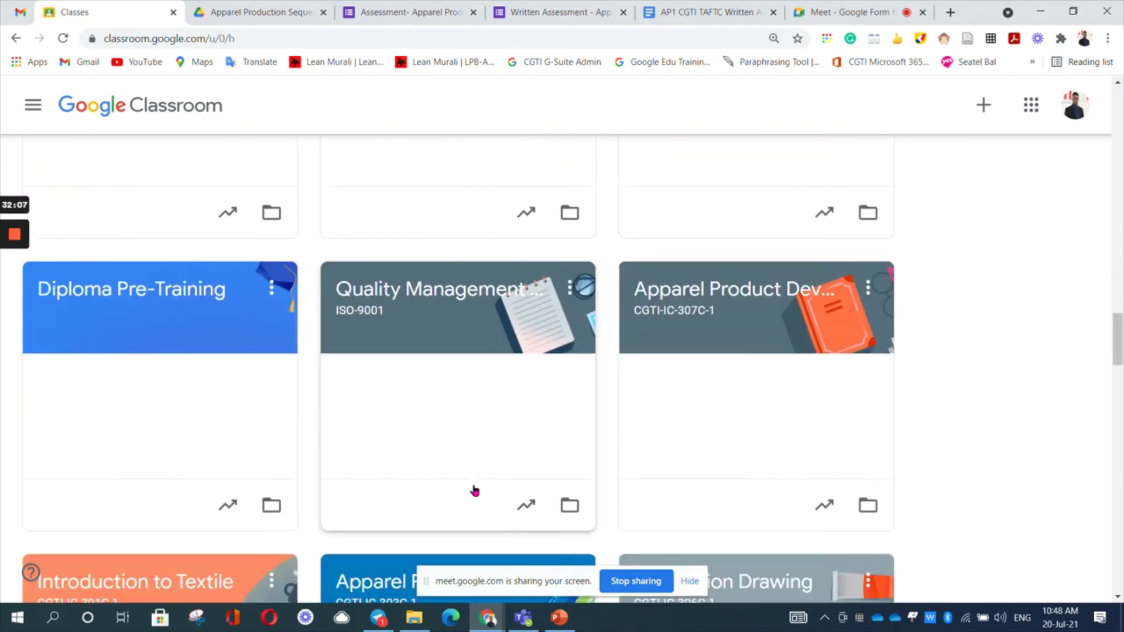
pyautogui.scroll(2, 476, 490)
pyautogui.scroll(-3, 489, 476)
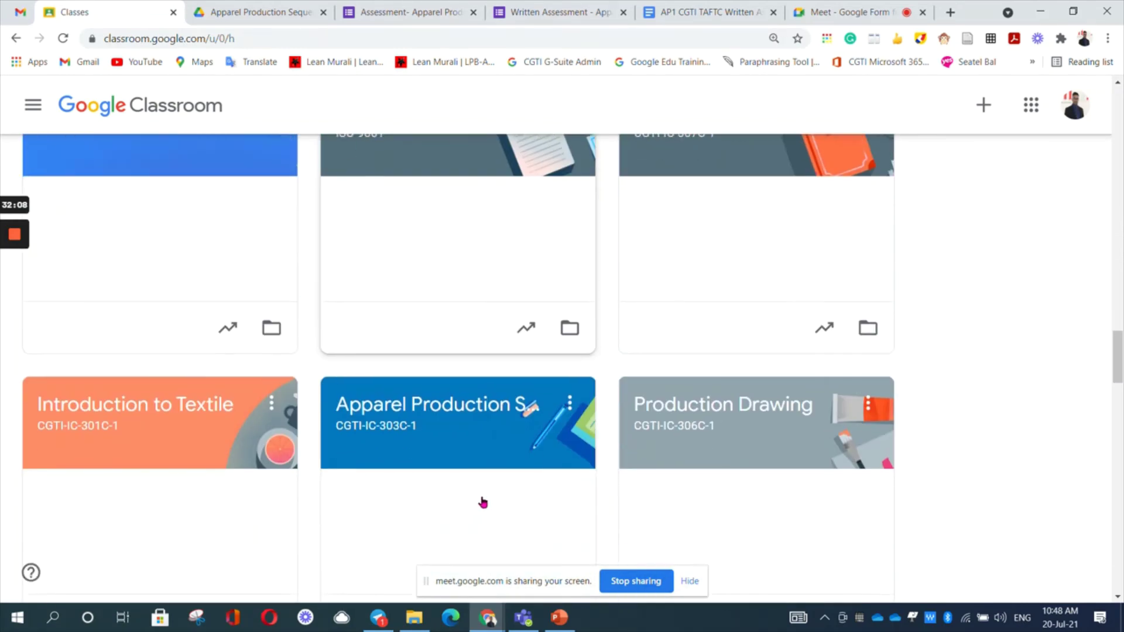
pyautogui.click(486, 410)
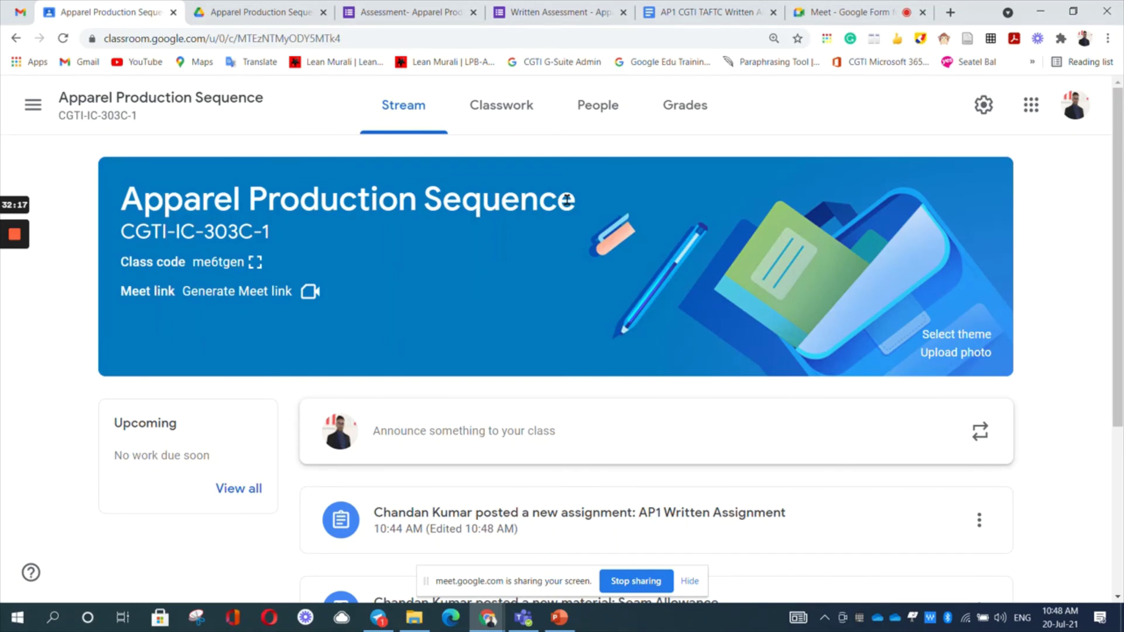
# Step: Append ' (Batch 8)' to the class name in class settings
pyautogui.click(984, 106)
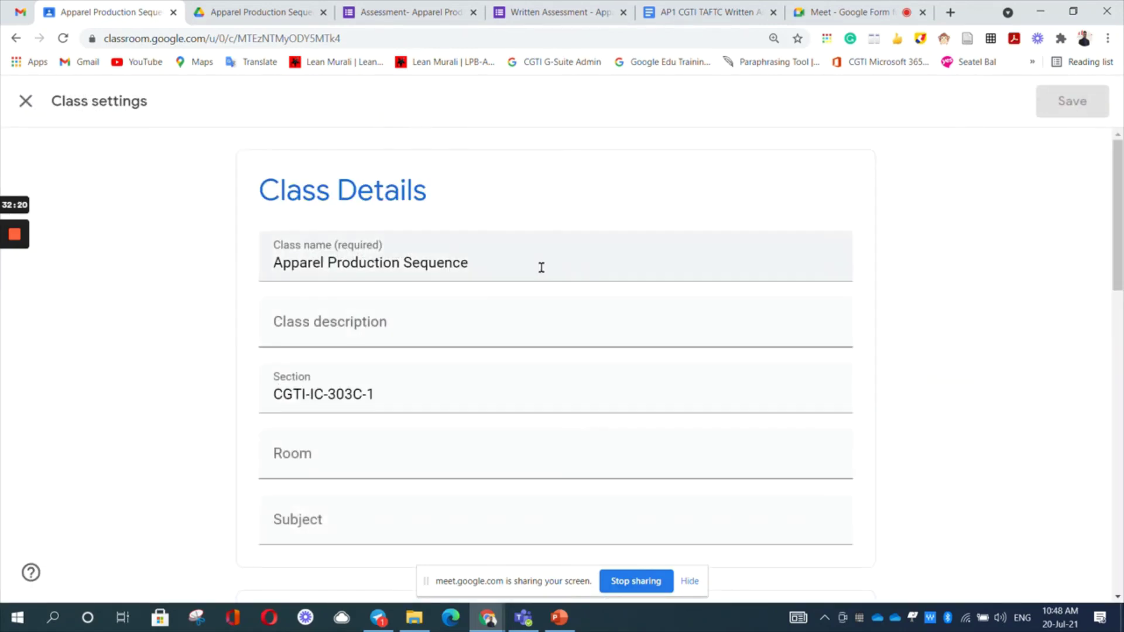
pyautogui.click(498, 267)
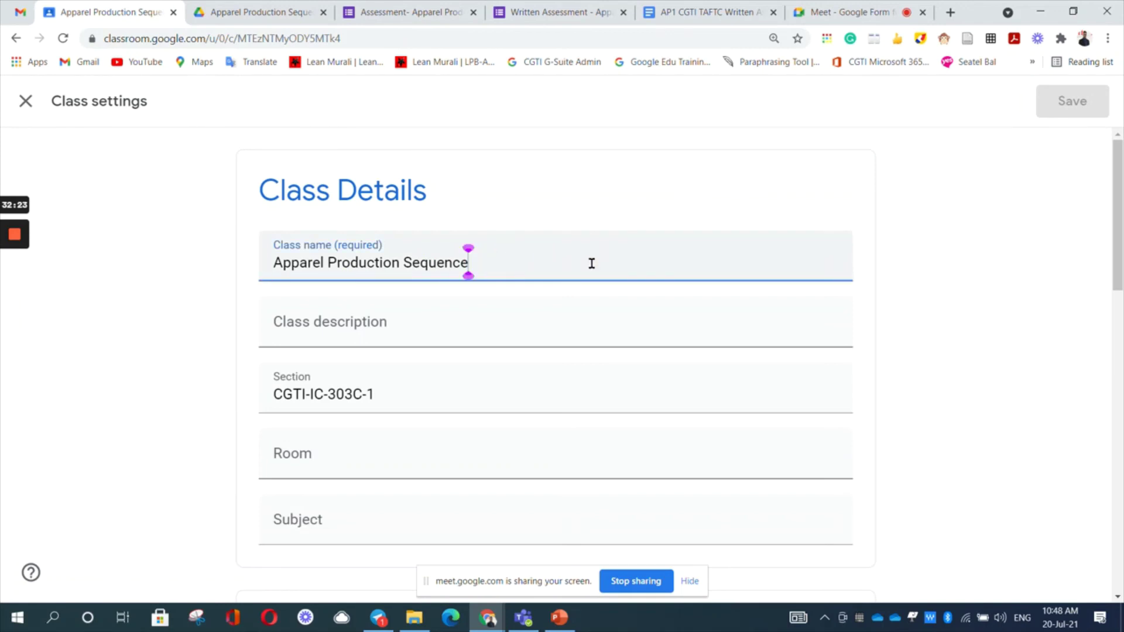
pyautogui.write('(B')
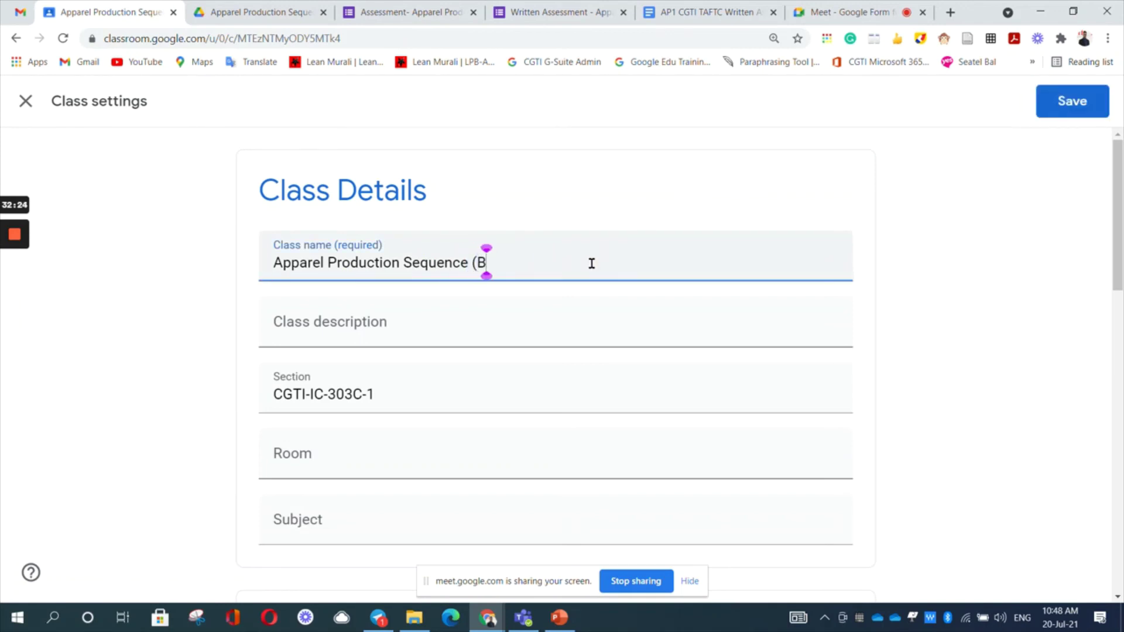
pyautogui.write('atch 8')
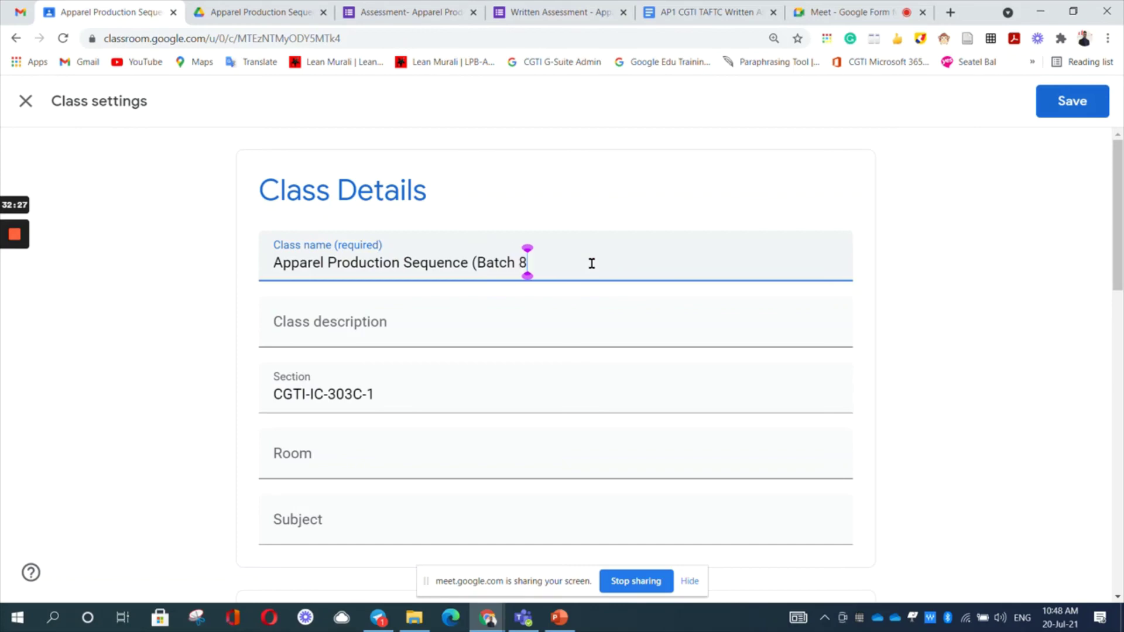
pyautogui.write(')')
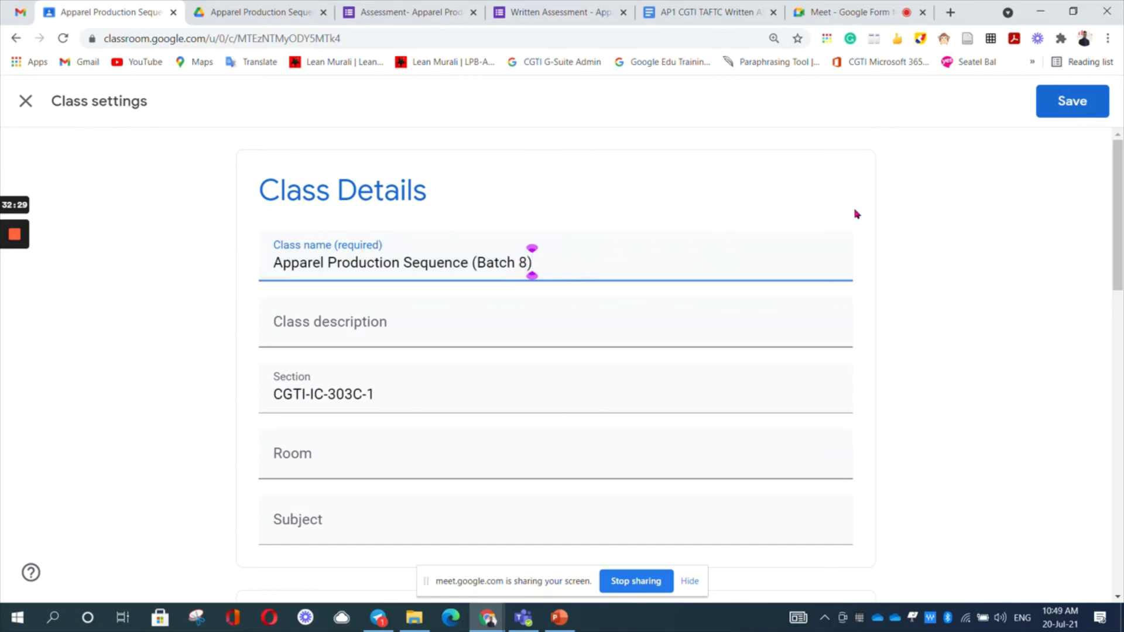
# Step: Copy the class invite link and display the class code full-size
pyautogui.scroll(-8, 832, 273)
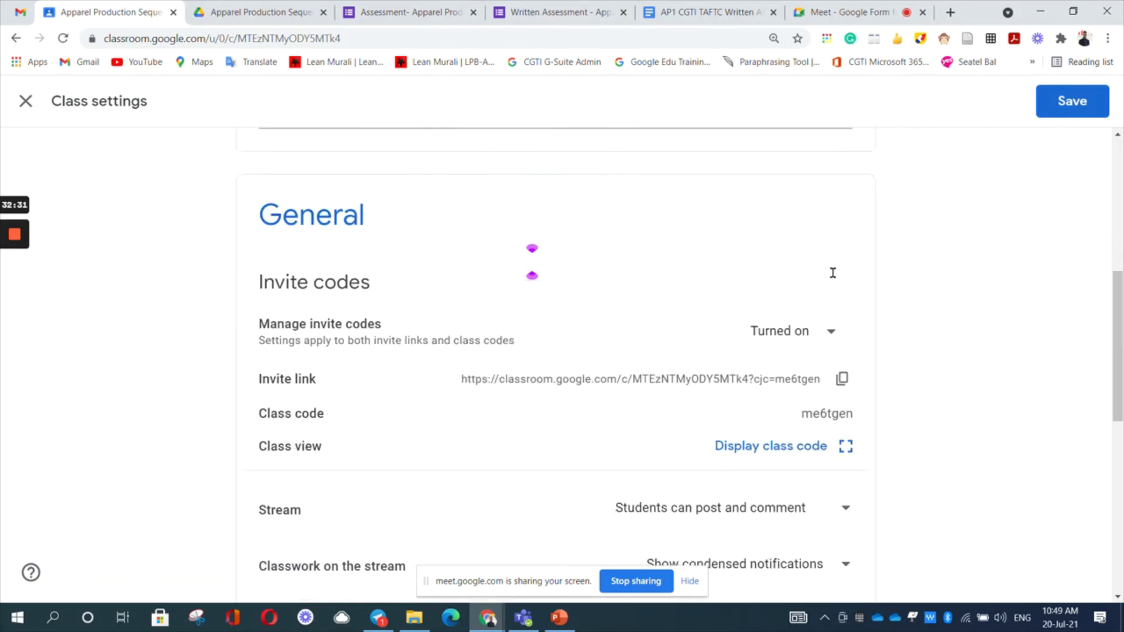
pyautogui.scroll(-1, 835, 278)
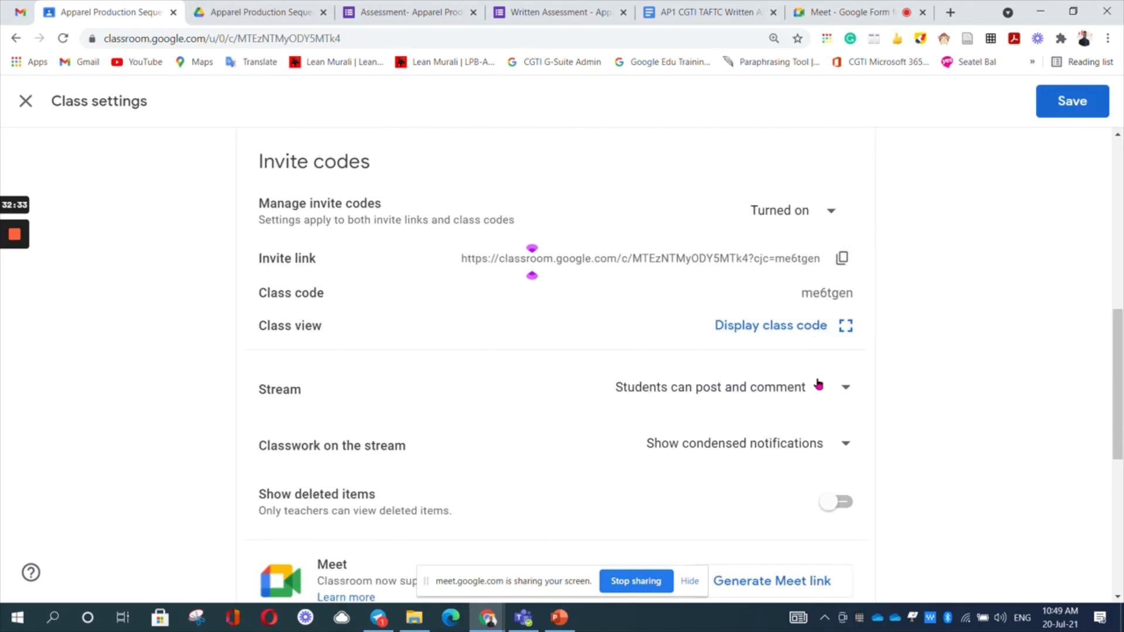
pyautogui.scroll(-1, 807, 422)
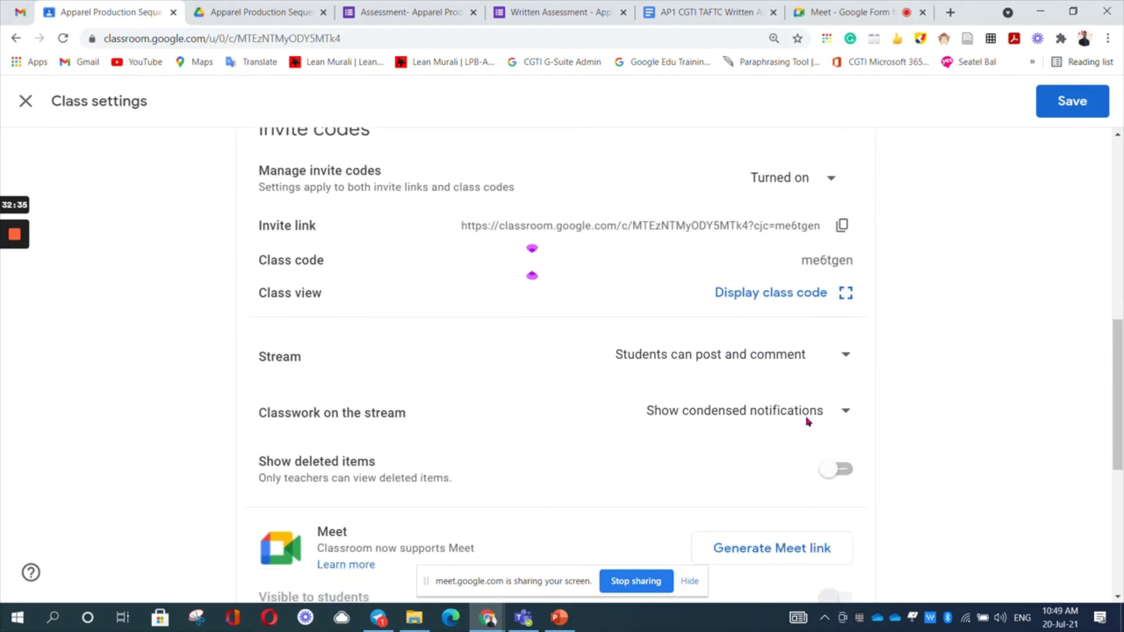
pyautogui.scroll(-1, 808, 421)
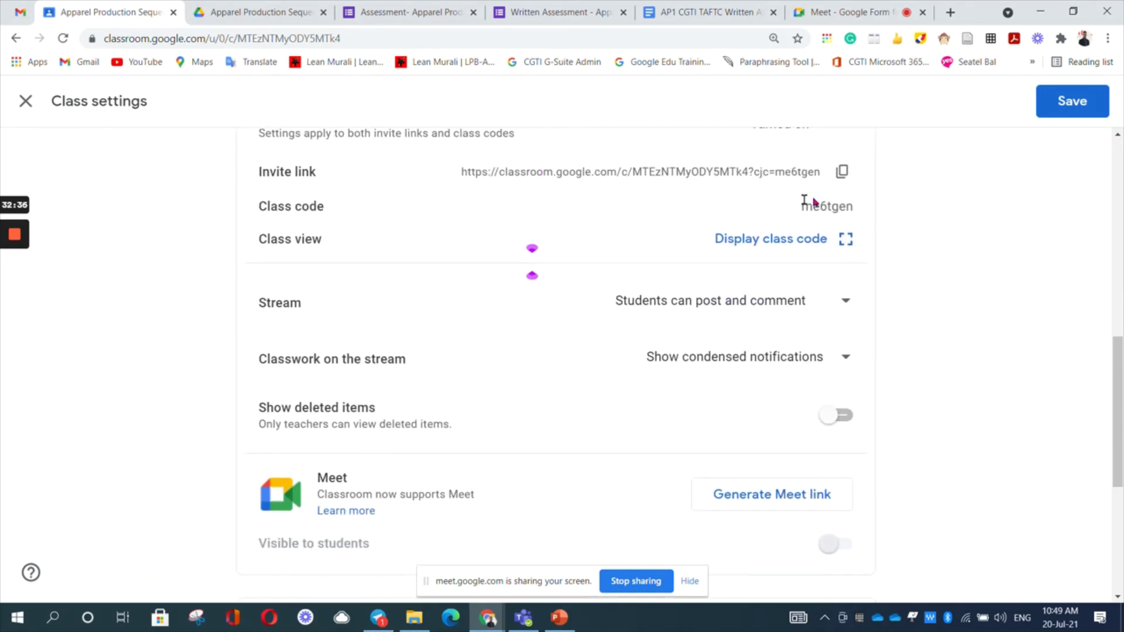
pyautogui.click(841, 172)
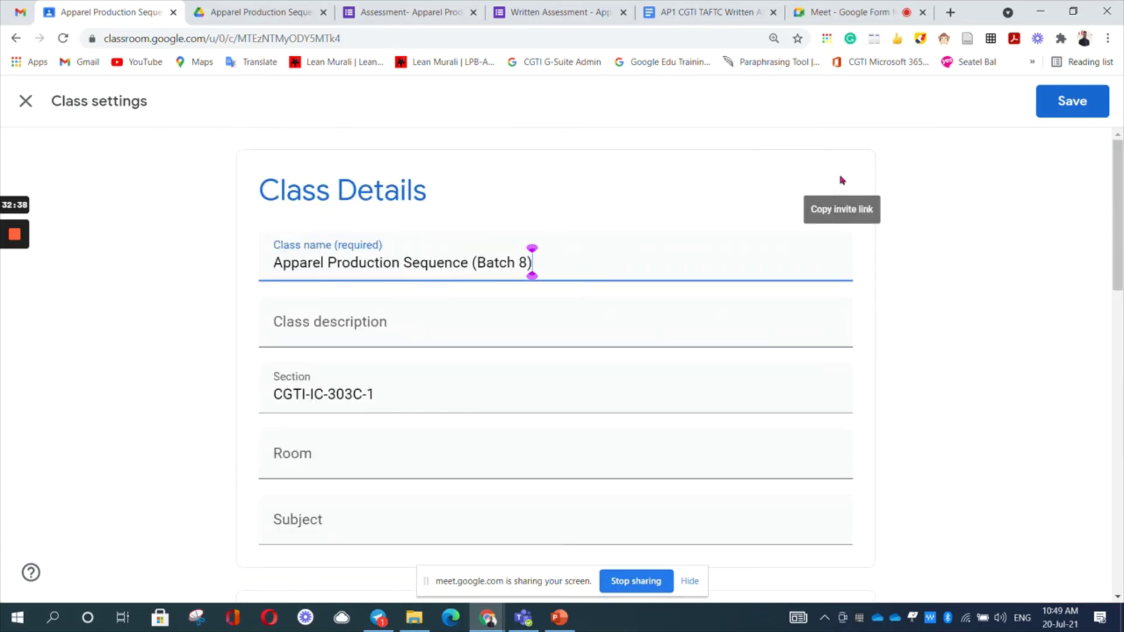
pyautogui.scroll(-12, 842, 180)
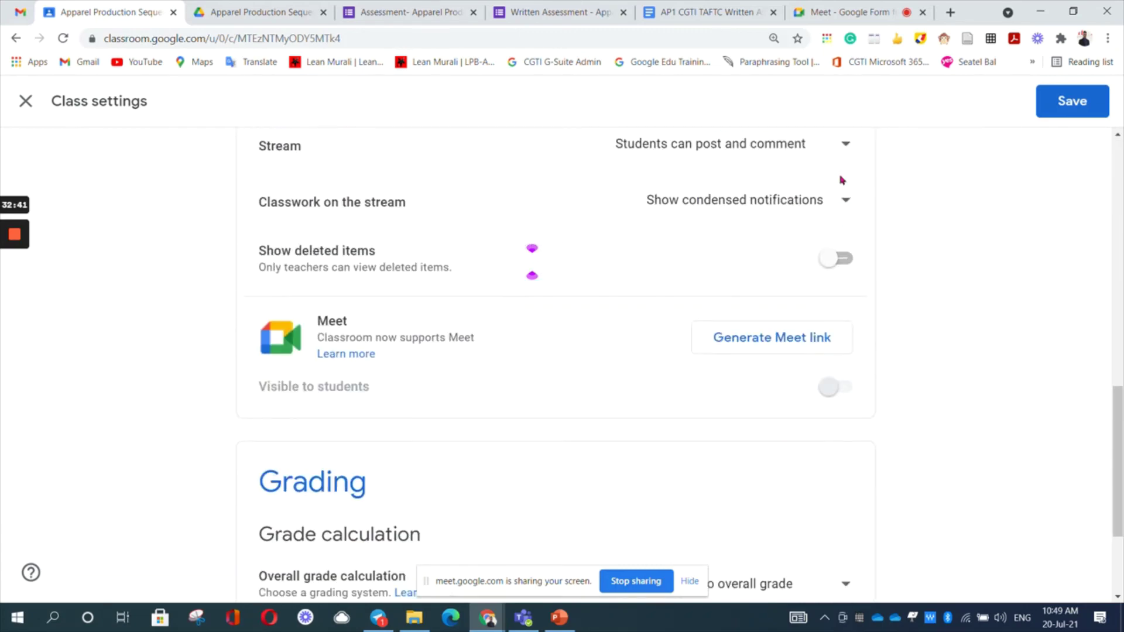
pyautogui.scroll(2, 841, 180)
pyautogui.scroll(2, 841, 179)
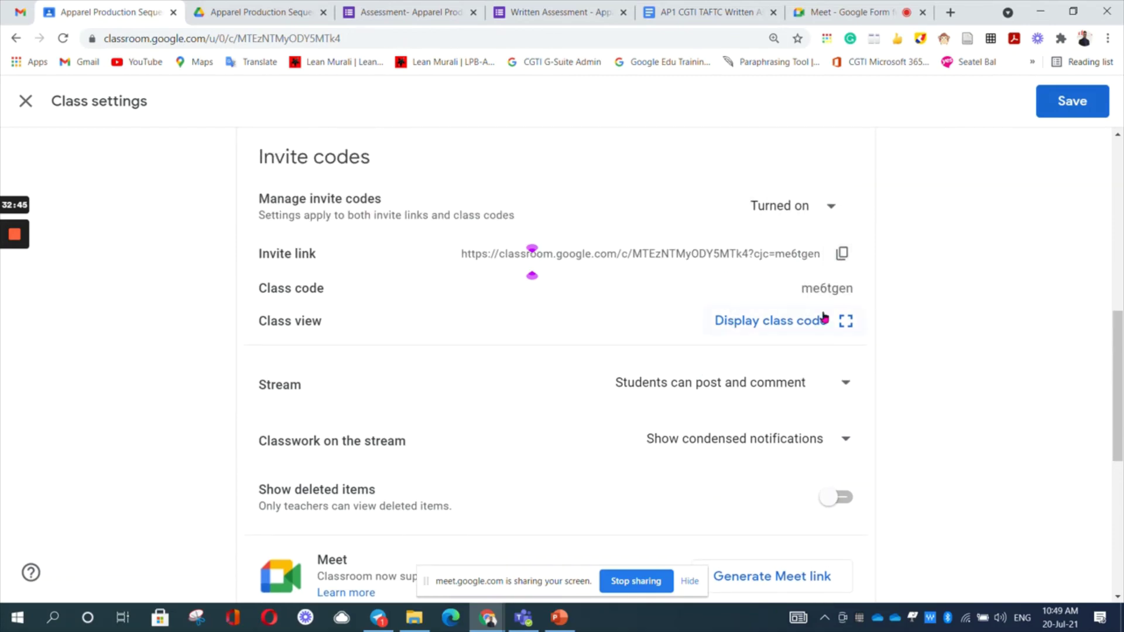
pyautogui.click(847, 324)
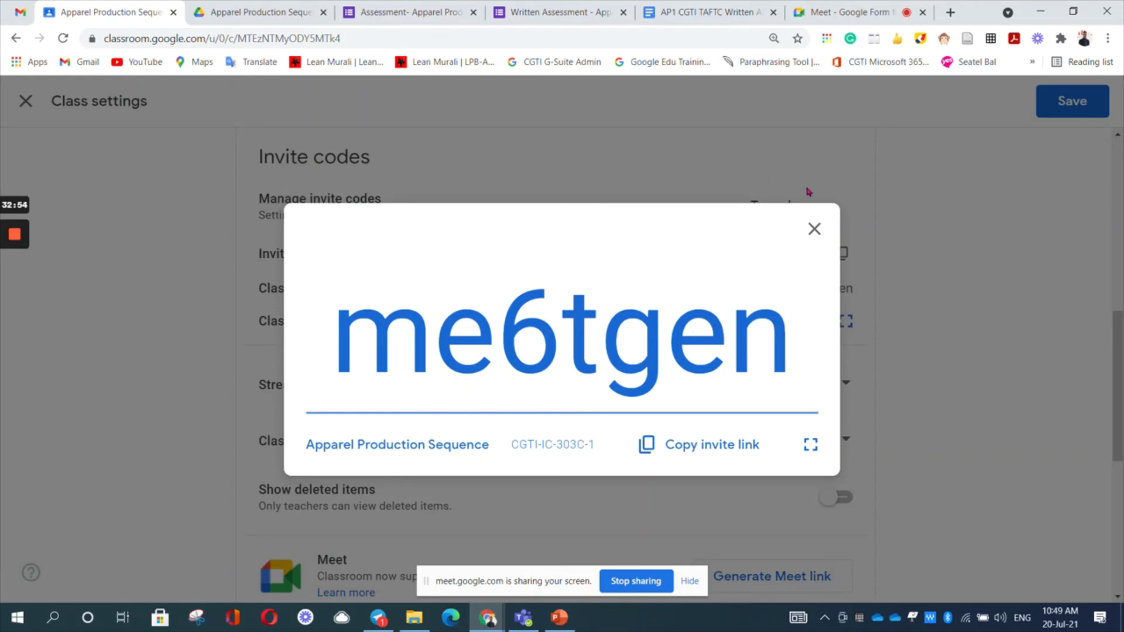
# Step: Close the enlarged class code and save the settings with the Batch 8 class name
pyautogui.click(814, 230)
pyautogui.scroll(-3, 979, 362)
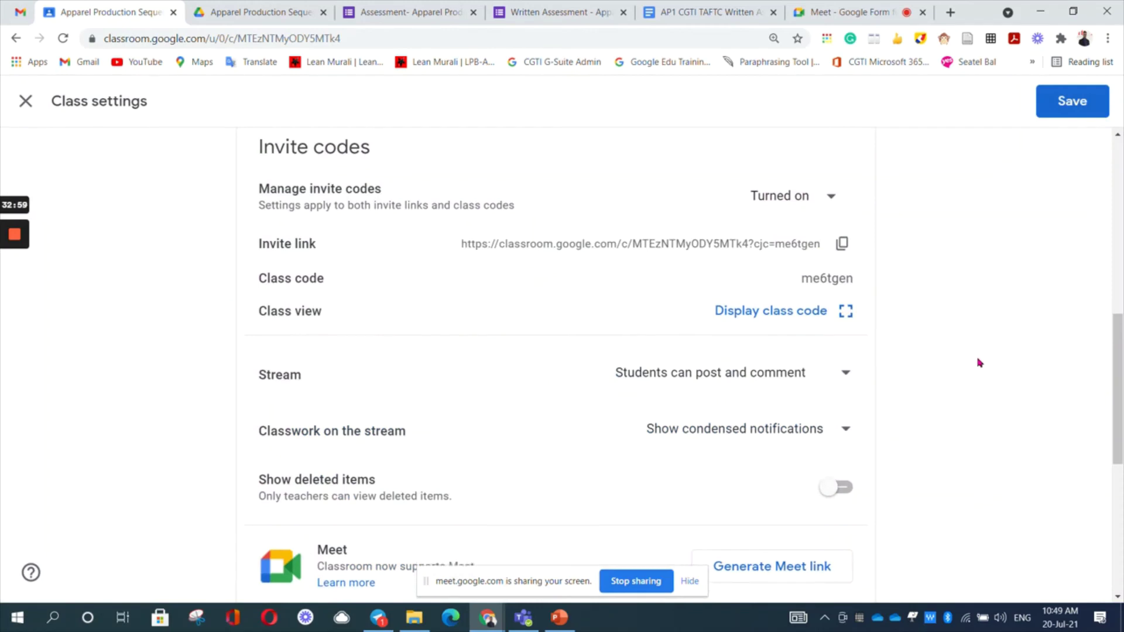
pyautogui.scroll(-1, 979, 362)
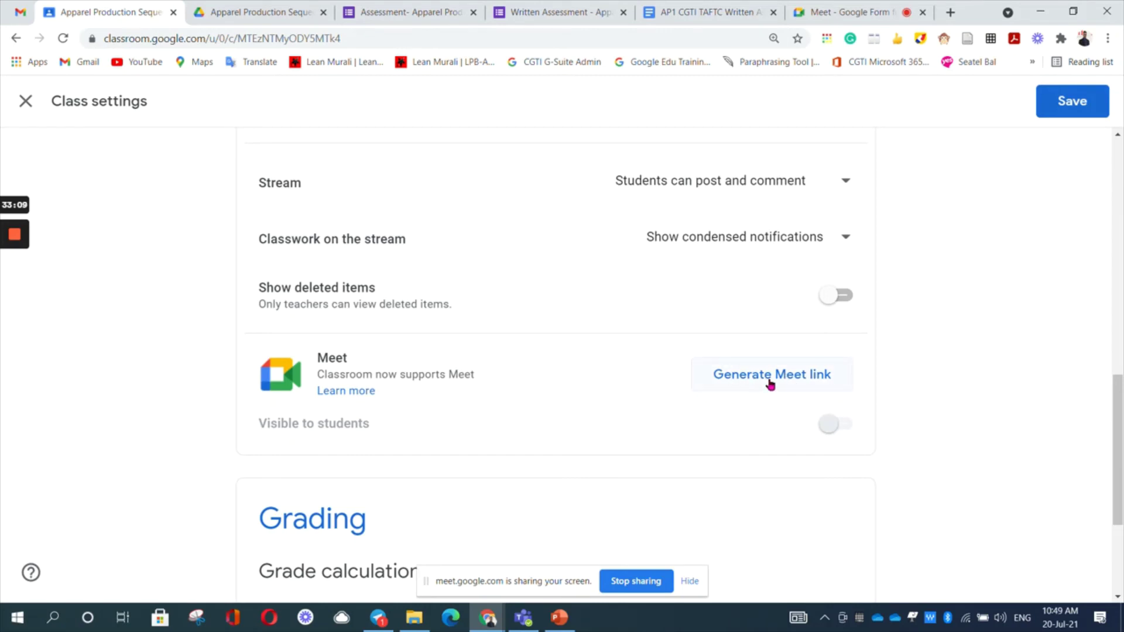
pyautogui.scroll(10, 605, 305)
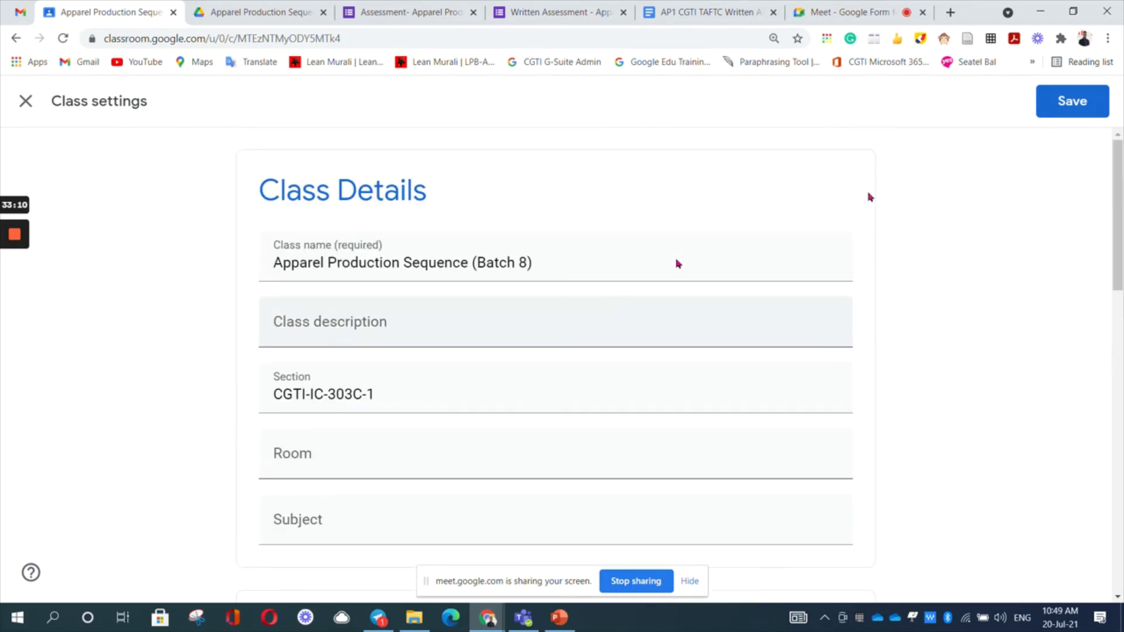
pyautogui.click(1068, 109)
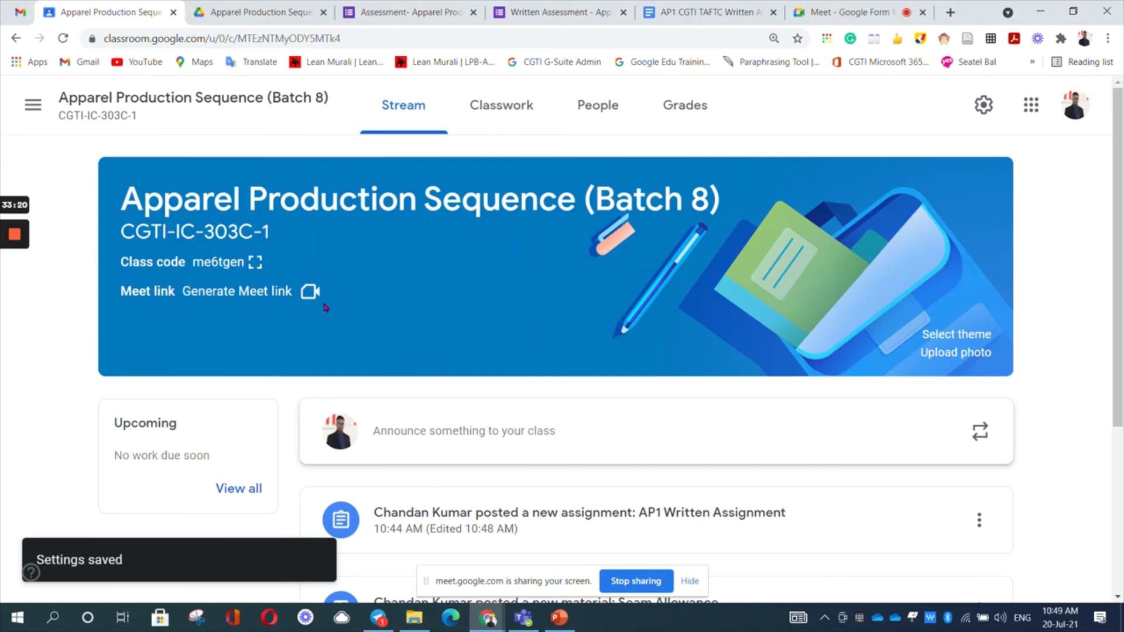
# Step: Generate a student-visible Meet link and save it to the class banner
pyautogui.click(251, 292)
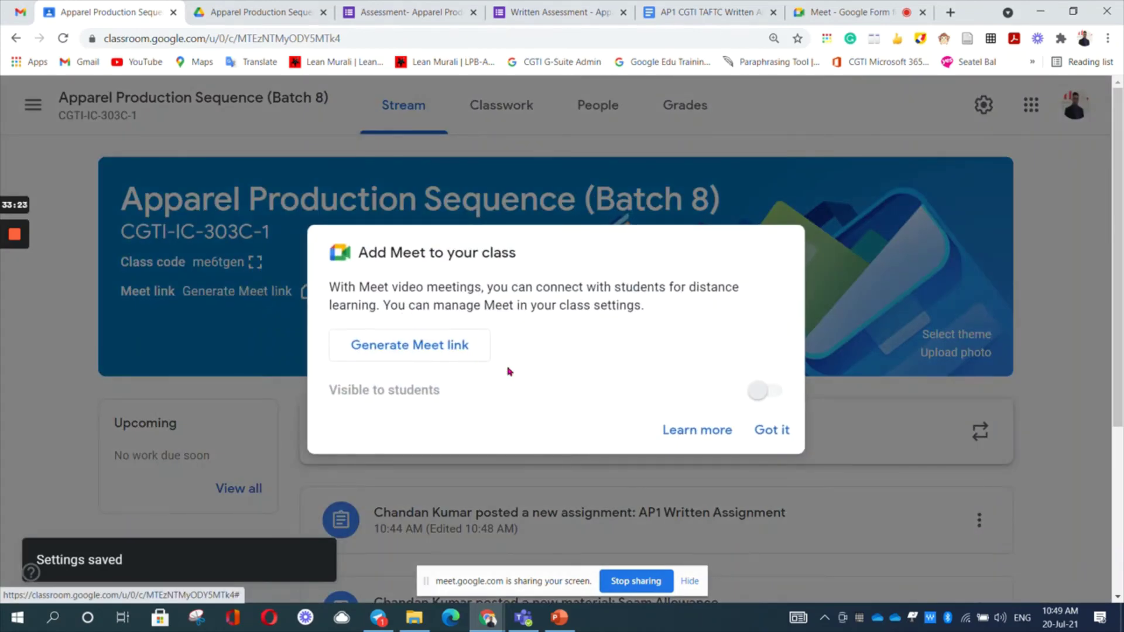
pyautogui.click(452, 352)
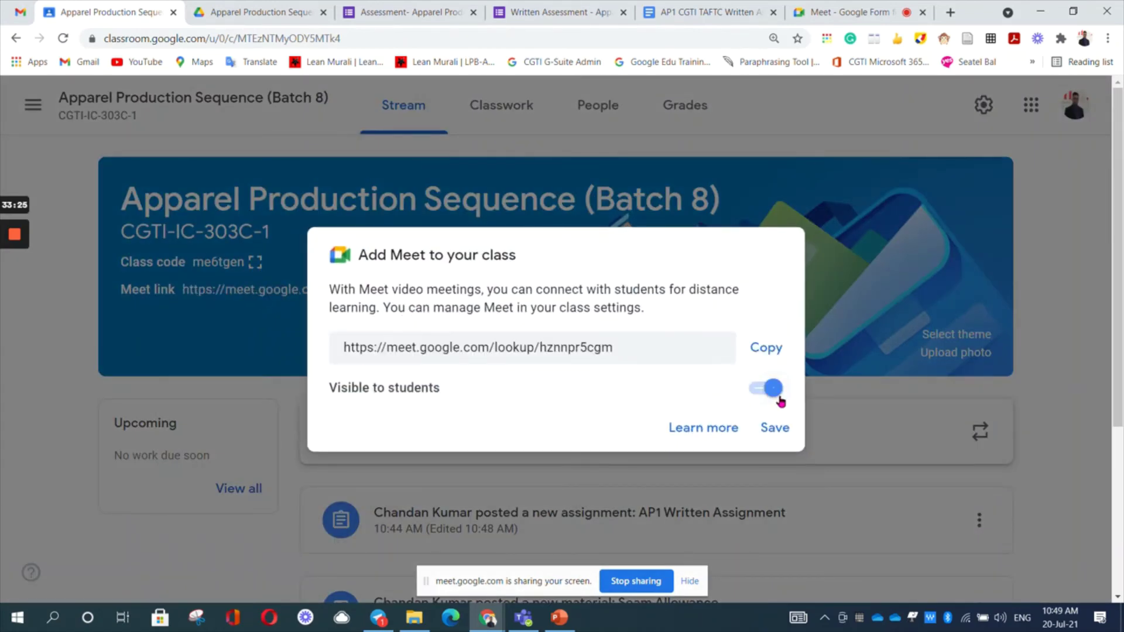
pyautogui.click(774, 428)
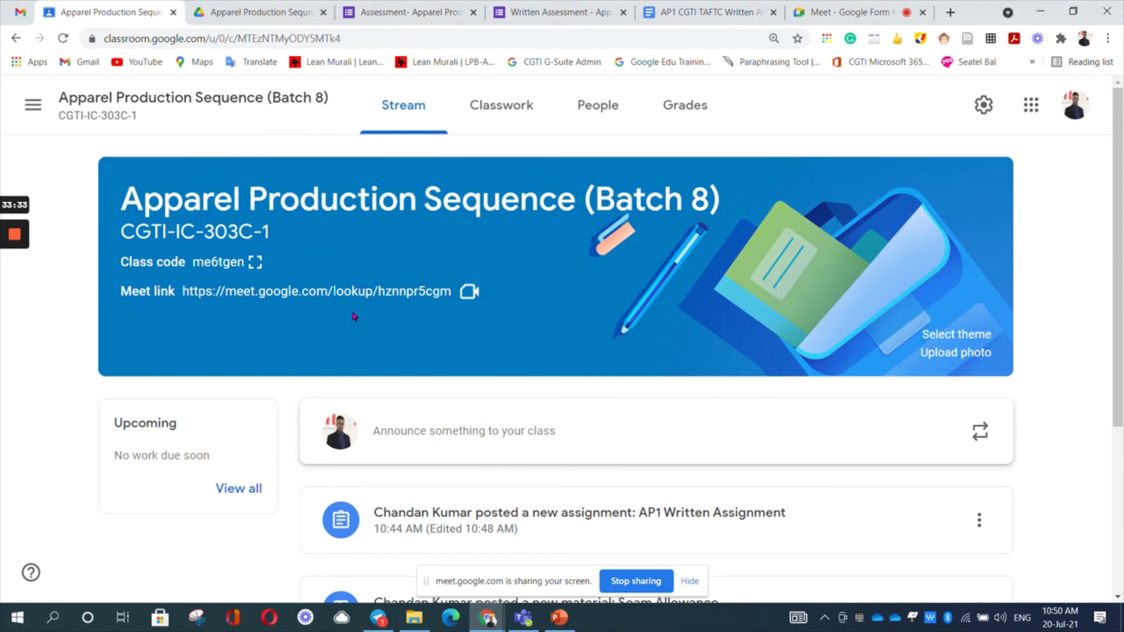
pyautogui.scroll(-3, 736, 291)
pyautogui.scroll(3, 736, 291)
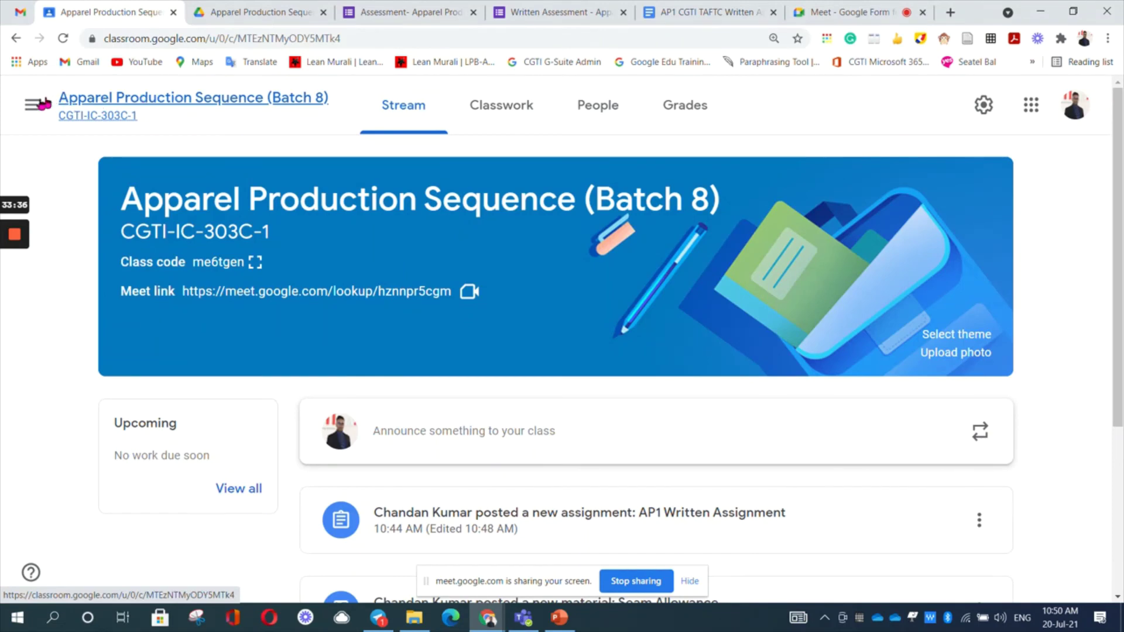
# Step: Copy the Apparel Production Sequence class from its card menu, changing Batch 8 to Batch 9 in the name
pyautogui.click(32, 106)
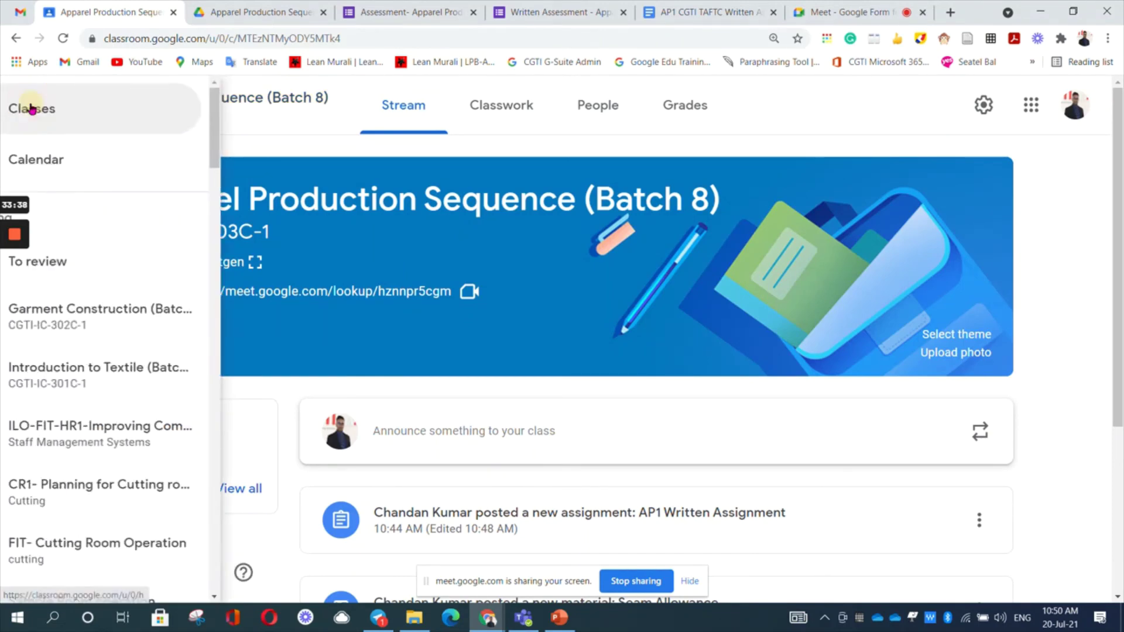
pyautogui.click(106, 116)
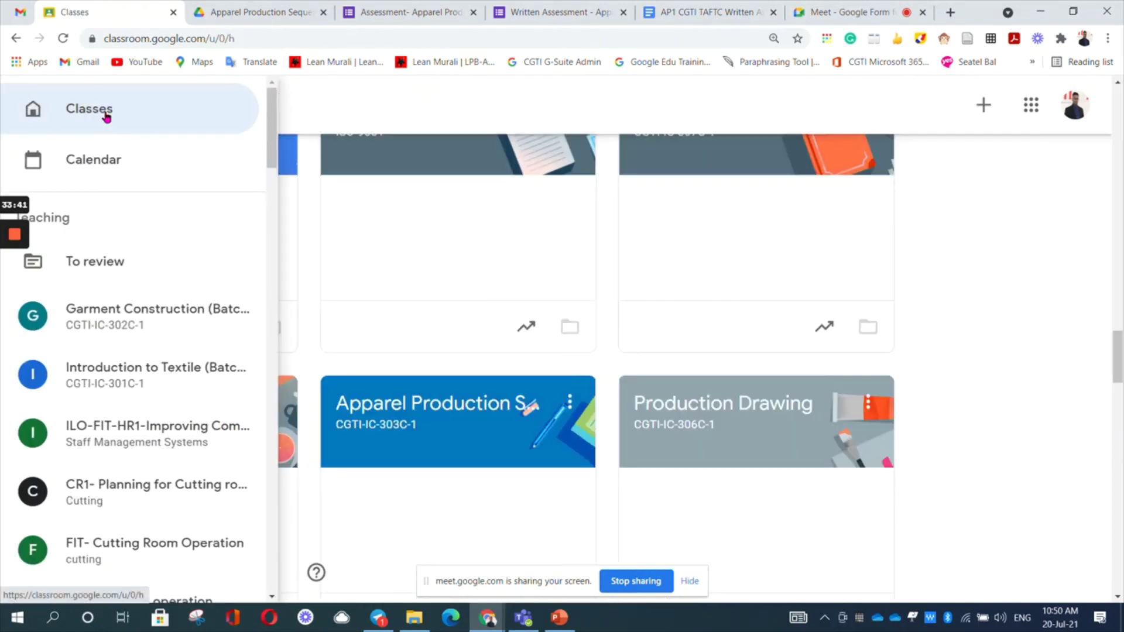
pyautogui.click(569, 403)
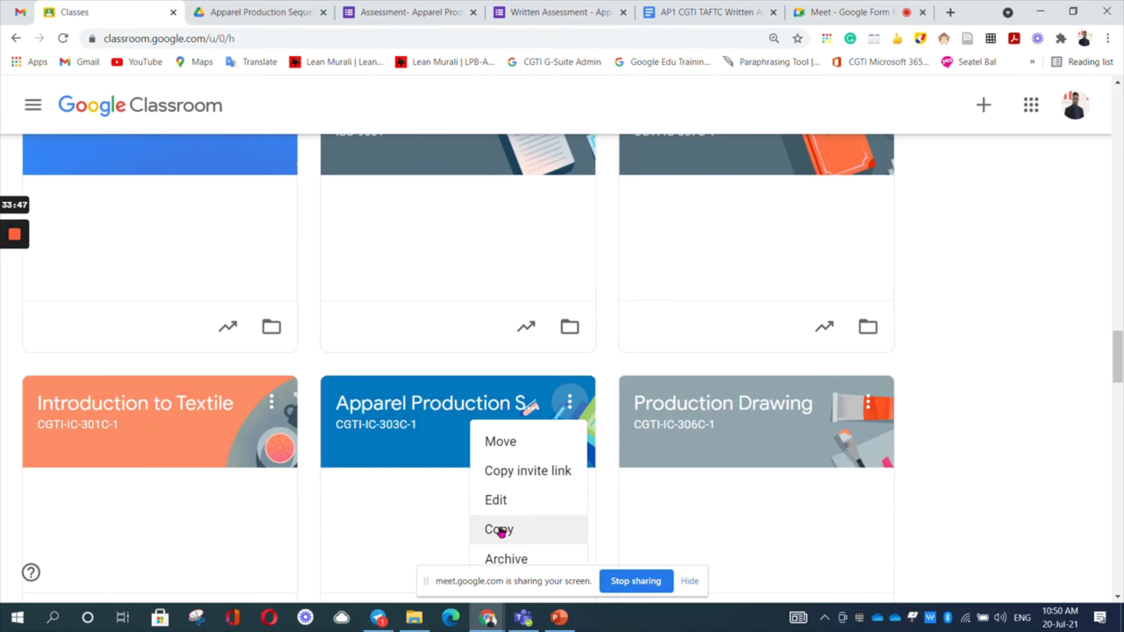
pyautogui.click(533, 533)
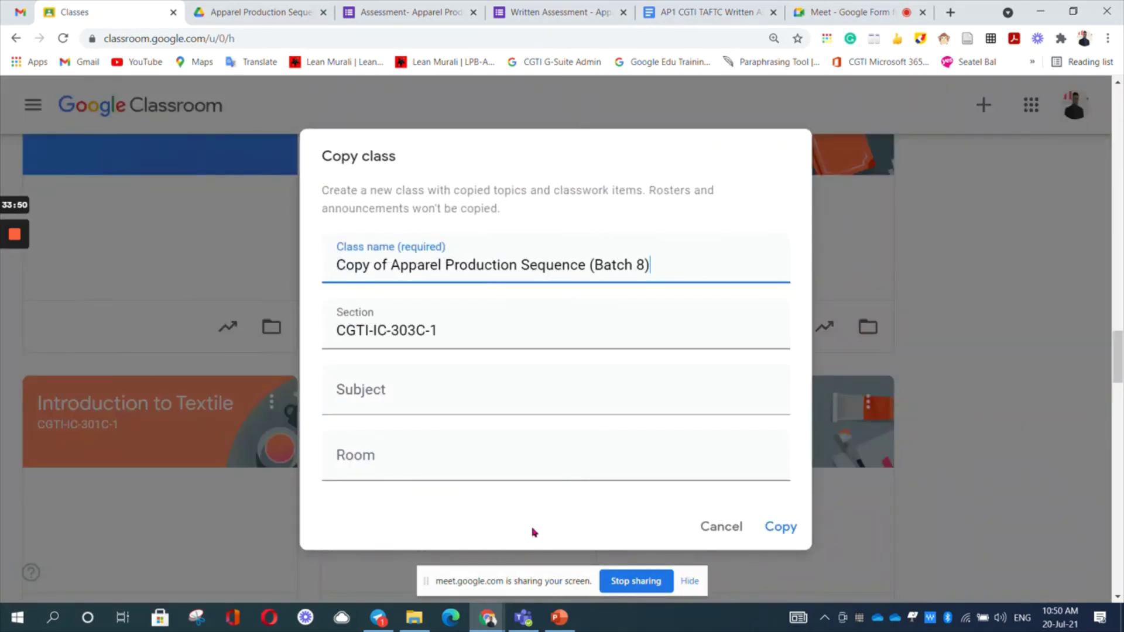
pyautogui.click(644, 262)
pyautogui.press('BackSpace')
pyautogui.write('9')
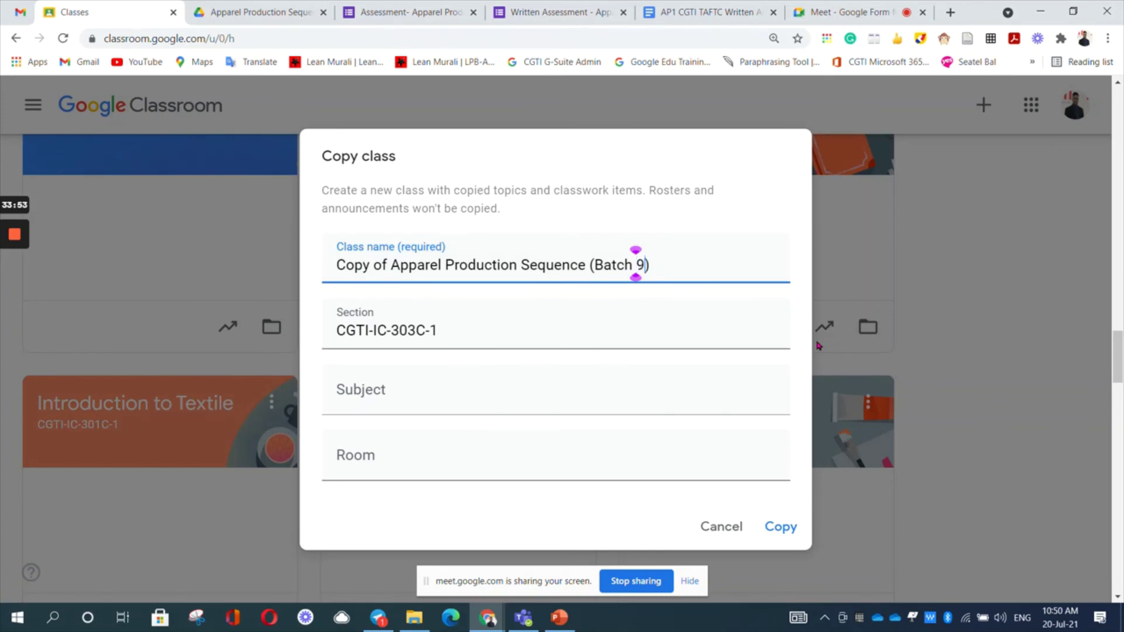
pyautogui.click(782, 537)
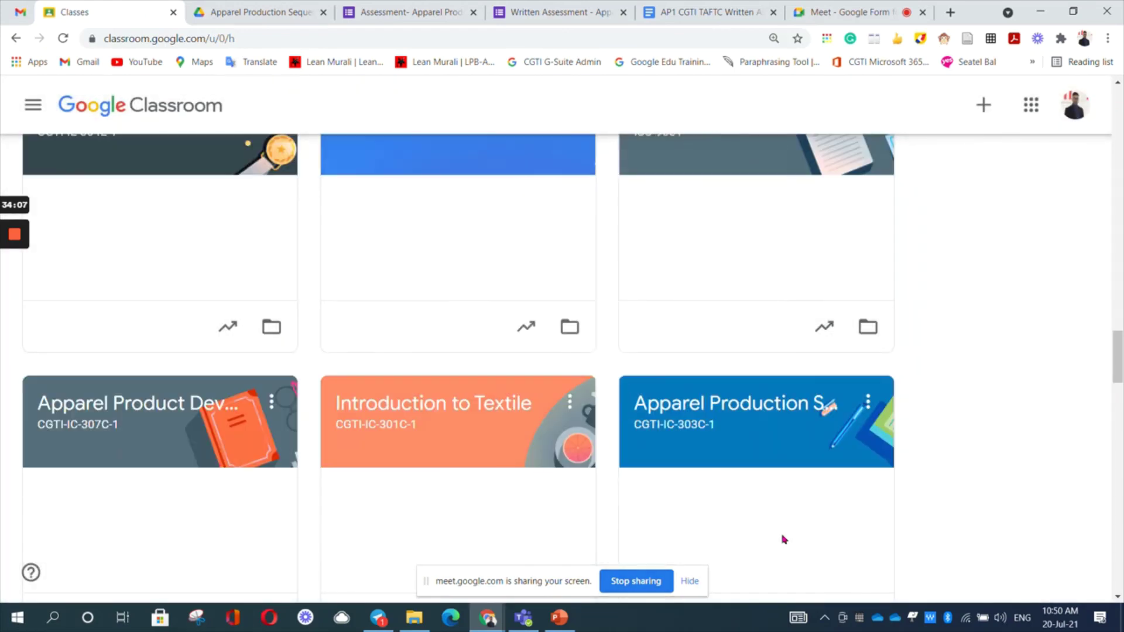
pyautogui.scroll(7, 522, 284)
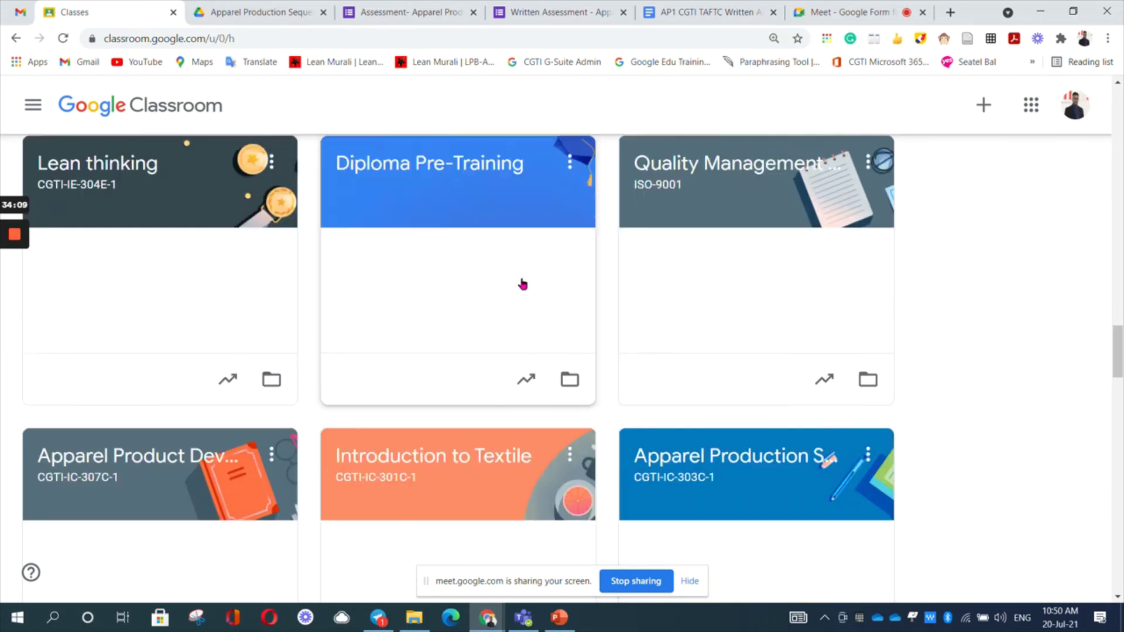
pyautogui.scroll(10, 522, 283)
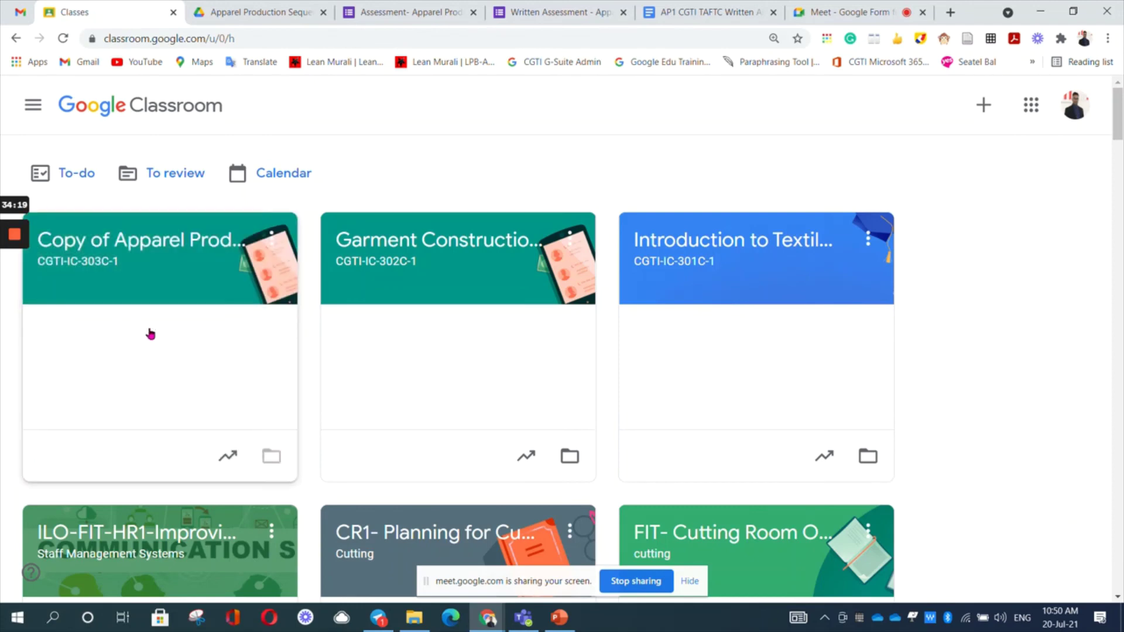
# Step: Remove the 'Copy of' prefix so the class is named Apparel Production Sequence (Batch 9)
pyautogui.click(143, 243)
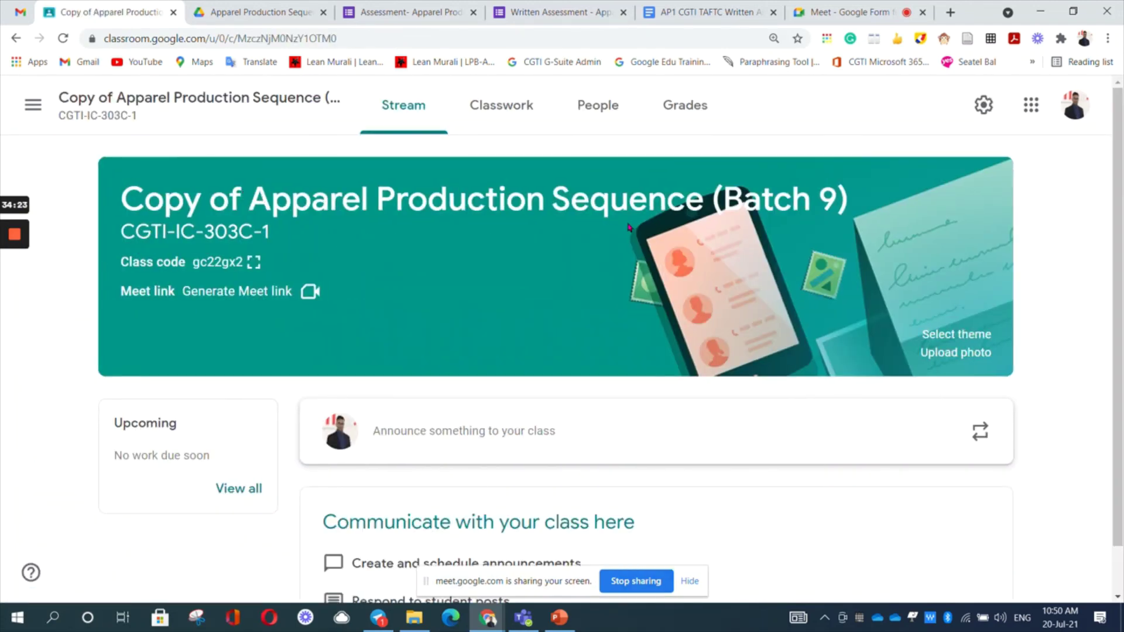
pyautogui.click(983, 107)
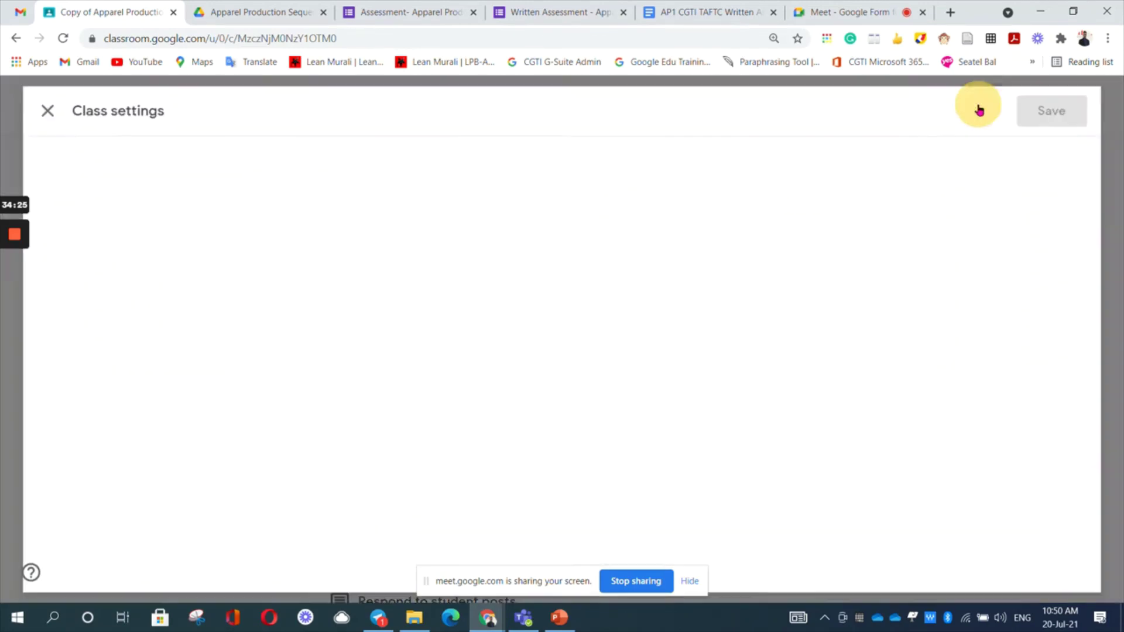
pyautogui.click(326, 262)
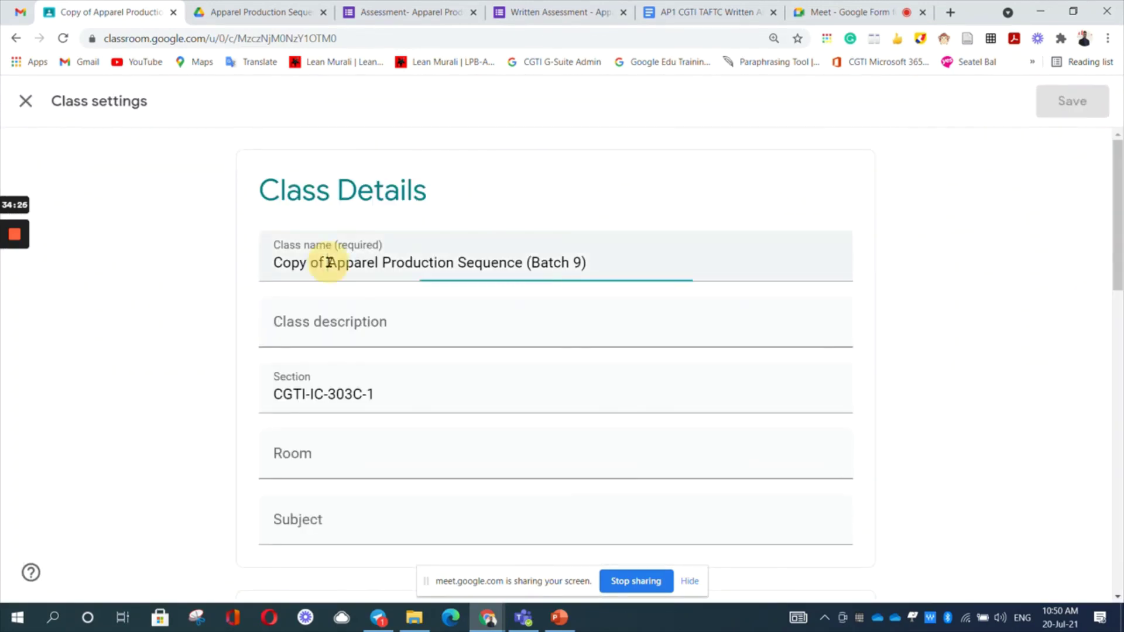
pyautogui.press('BackSpace')
pyautogui.press('BackSpace')
pyautogui.press('BackSpace')
pyautogui.press('BackSpace')
pyautogui.press('BackSpace')
pyautogui.press('BackSpace')
pyautogui.press('BackSpace')
pyautogui.press('BackSpace')
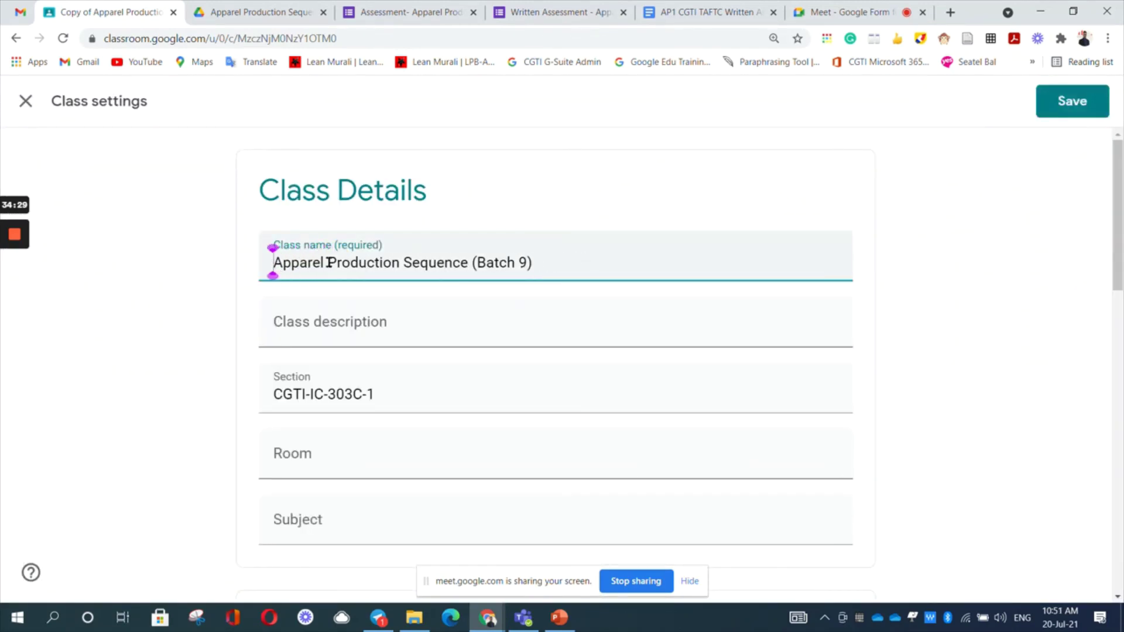
pyautogui.click(1078, 107)
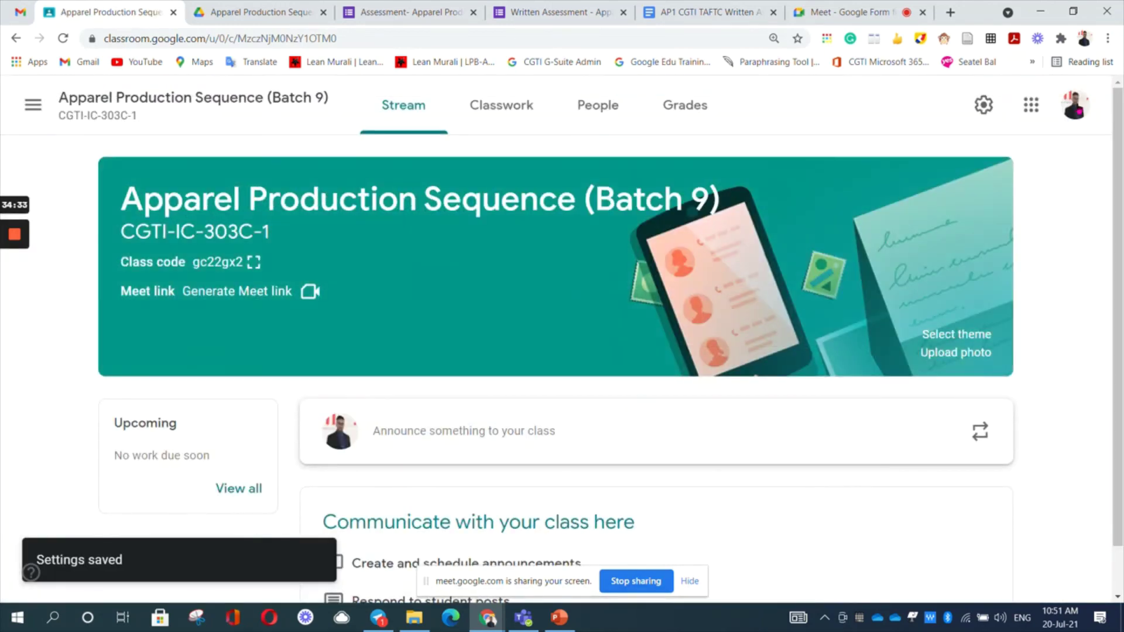
# Step: View the Classwork tab with AP1 Written Assignment and materials as drafts
pyautogui.click(506, 113)
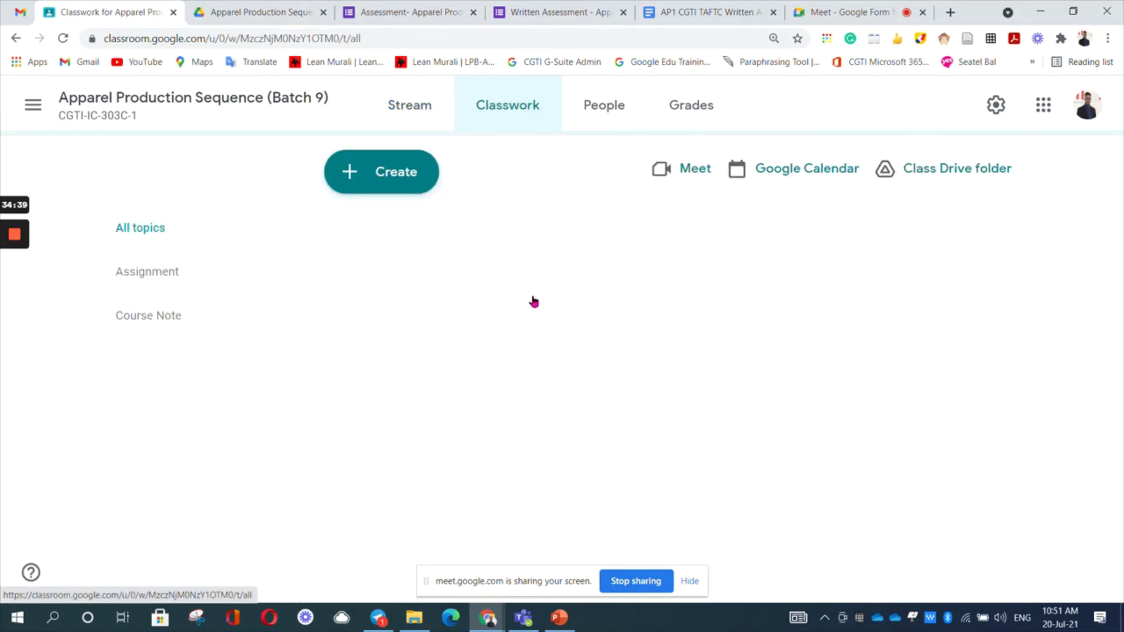
pyautogui.scroll(-2, 520, 402)
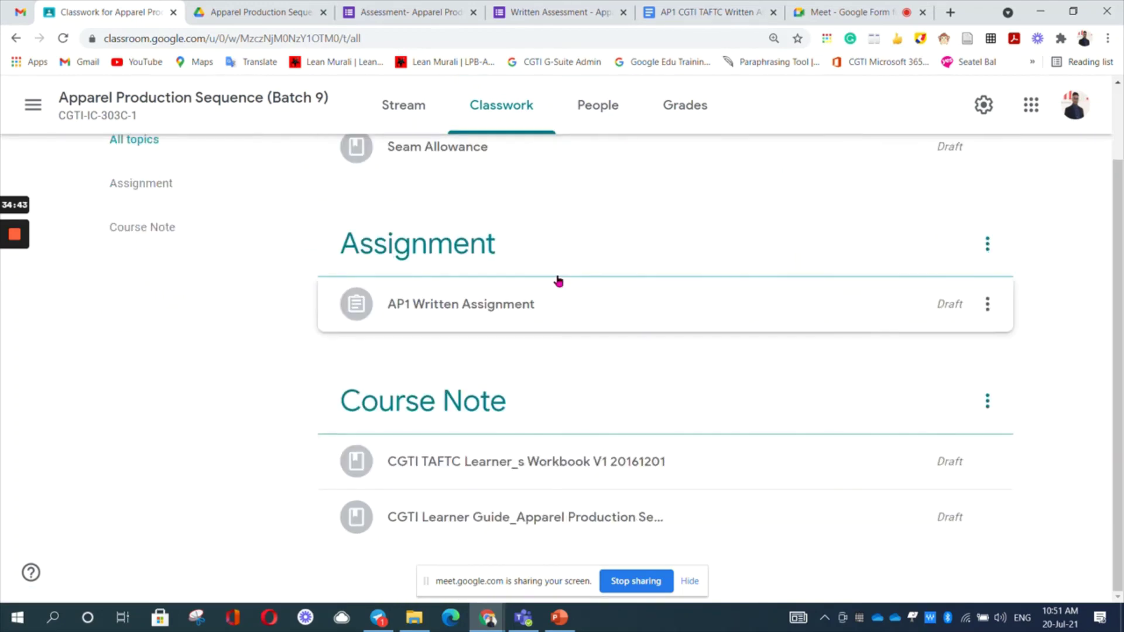
pyautogui.scroll(2, 557, 281)
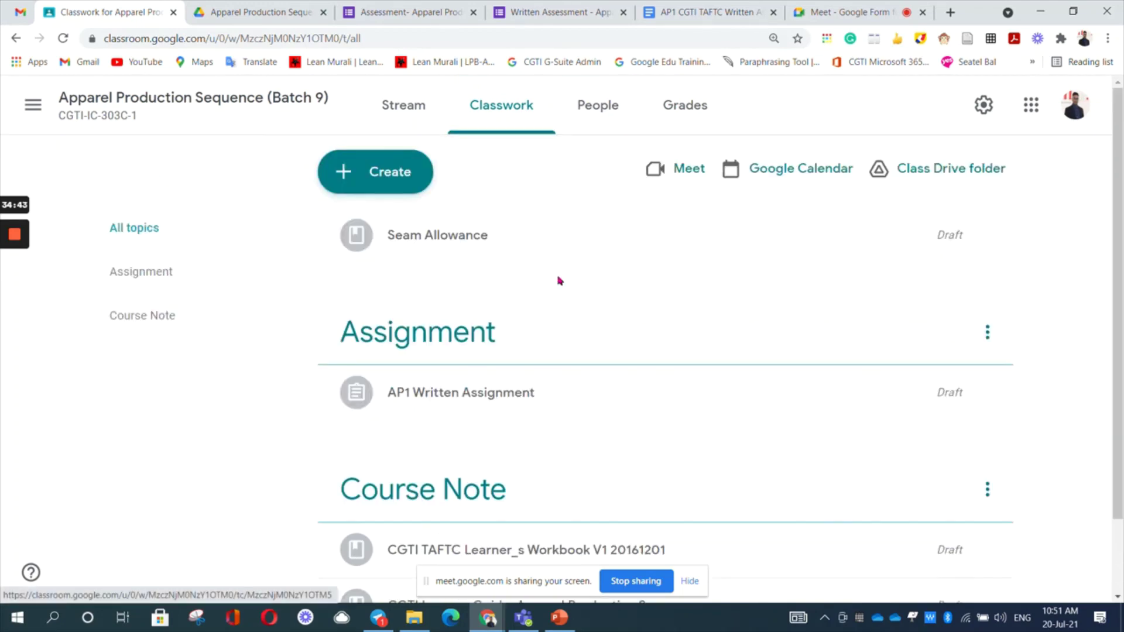
# Step: Switch among People, Grades and Classwork, ending on People with one teacher and no students
pyautogui.click(594, 115)
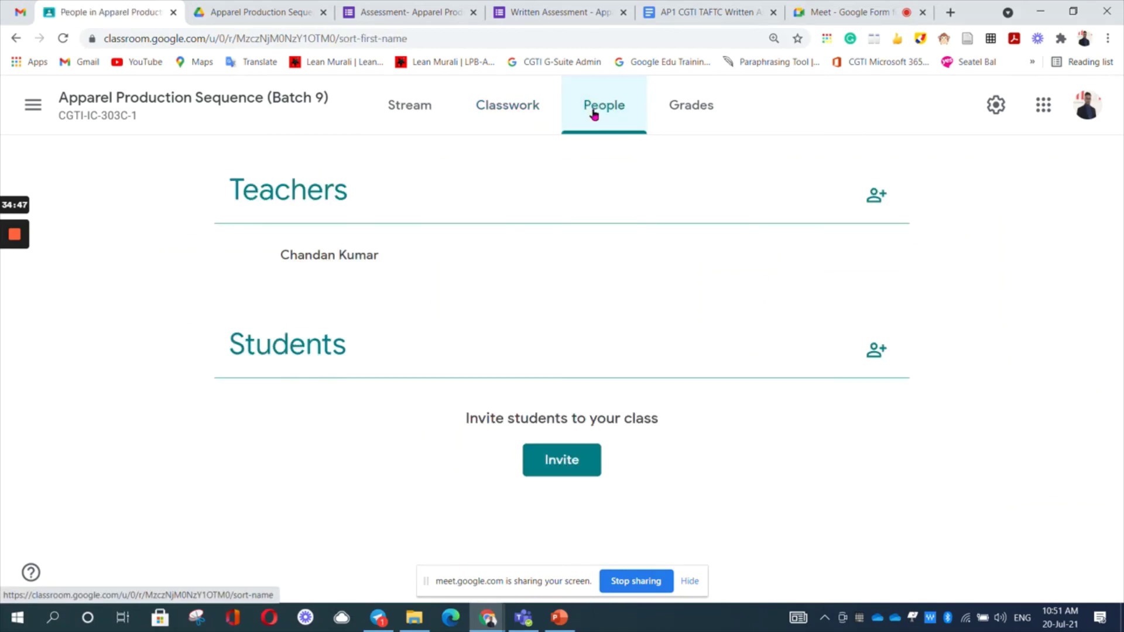
pyautogui.scroll(-3, 543, 428)
pyautogui.scroll(3, 542, 428)
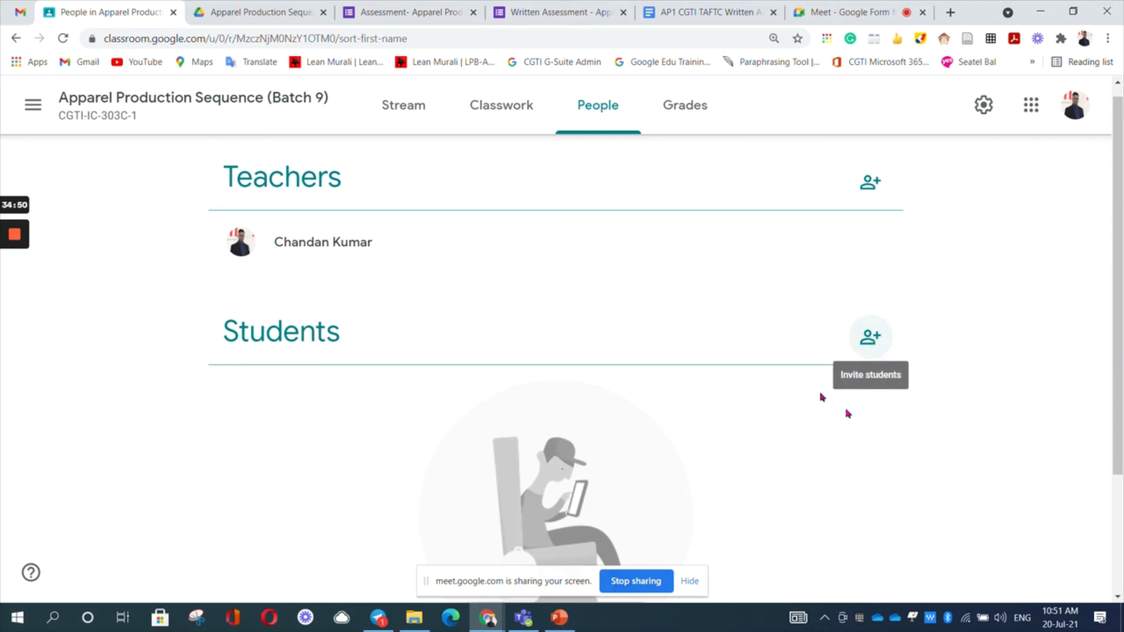
pyautogui.click(677, 110)
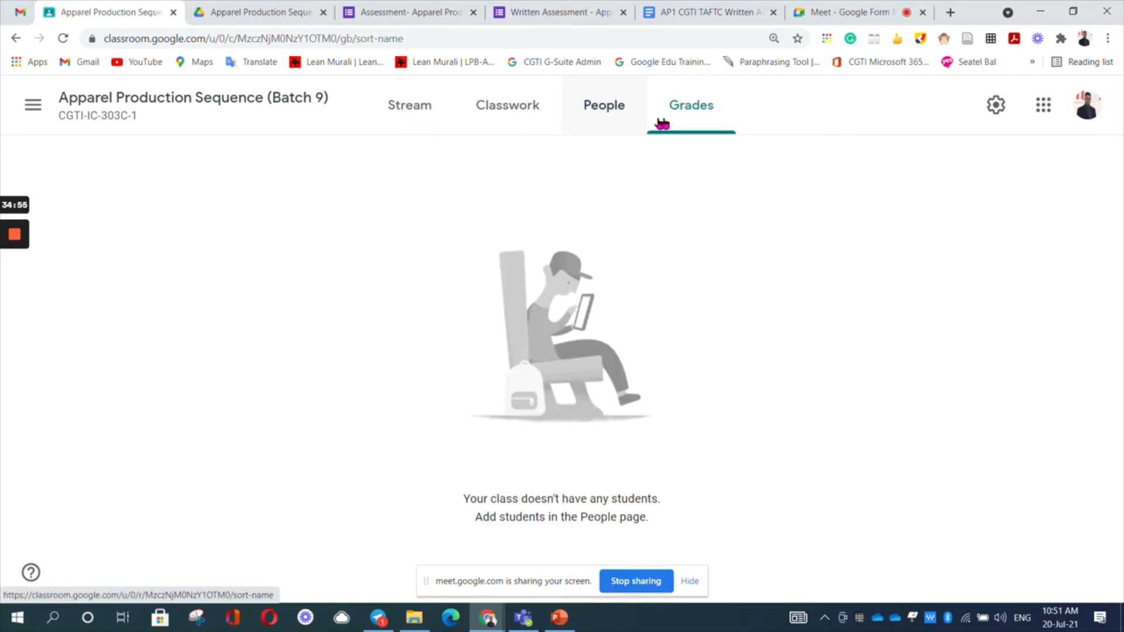
pyautogui.click(610, 115)
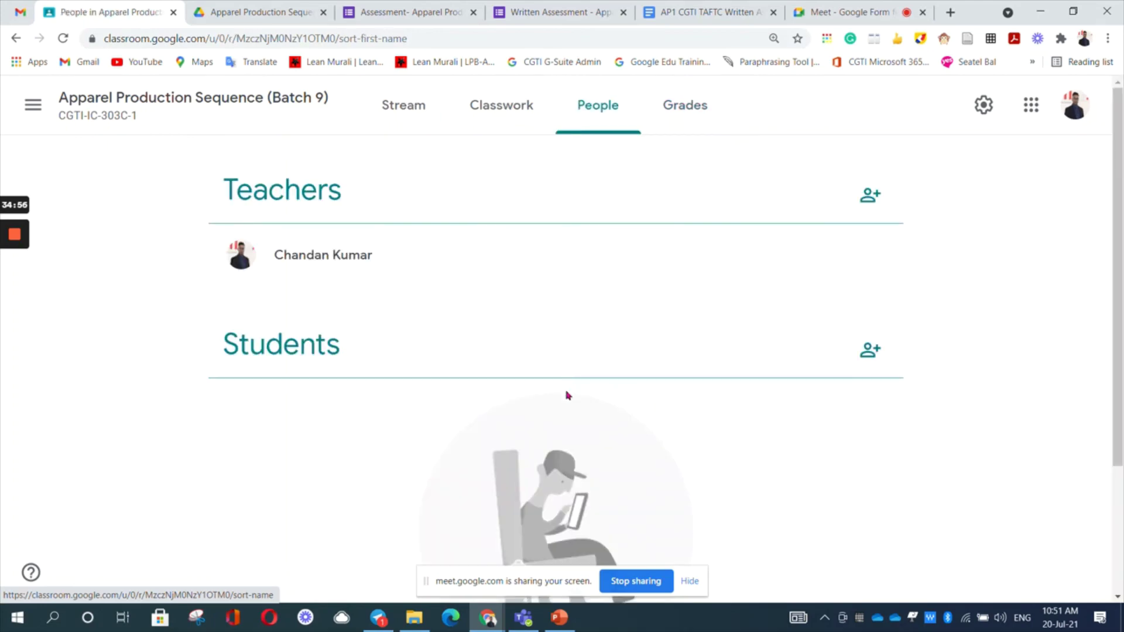
pyautogui.click(691, 114)
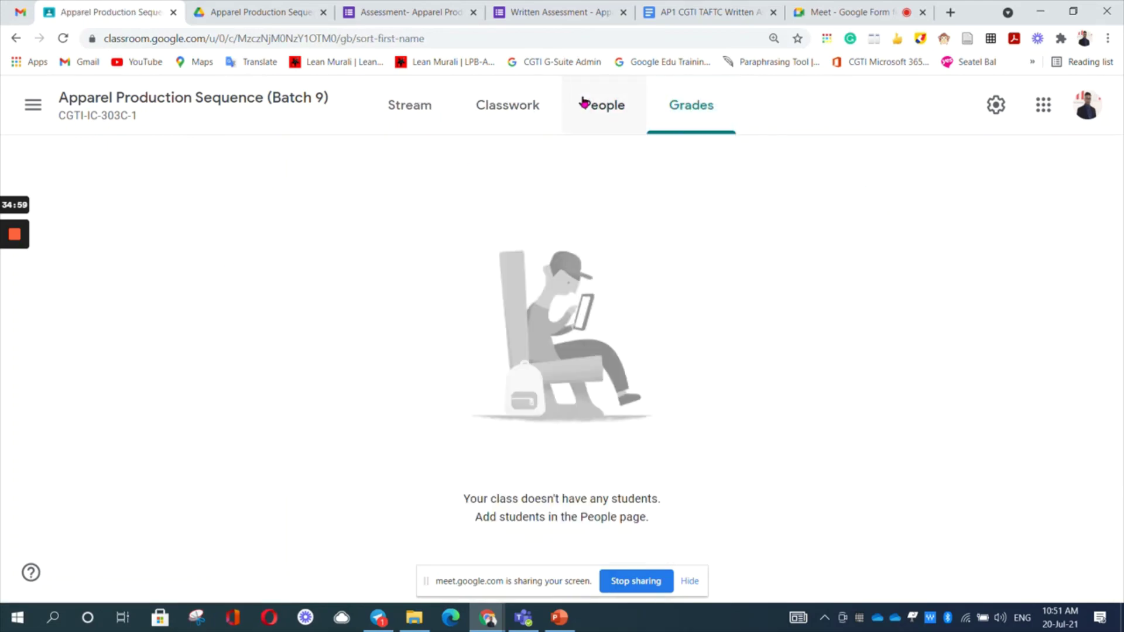
pyautogui.click(513, 109)
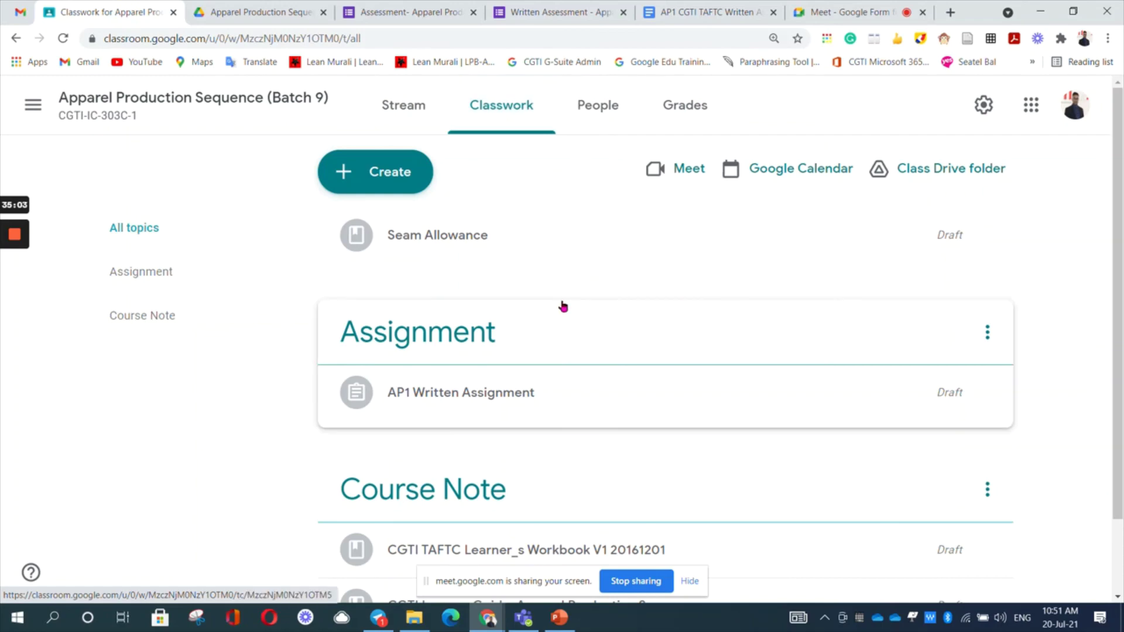
pyautogui.click(667, 119)
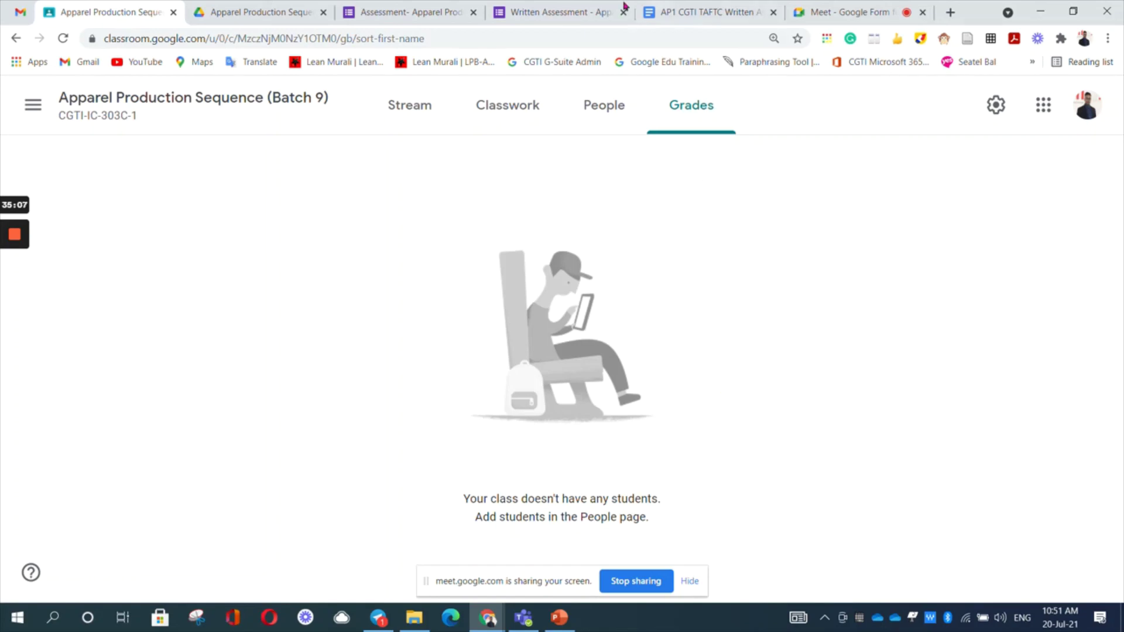
pyautogui.click(593, 109)
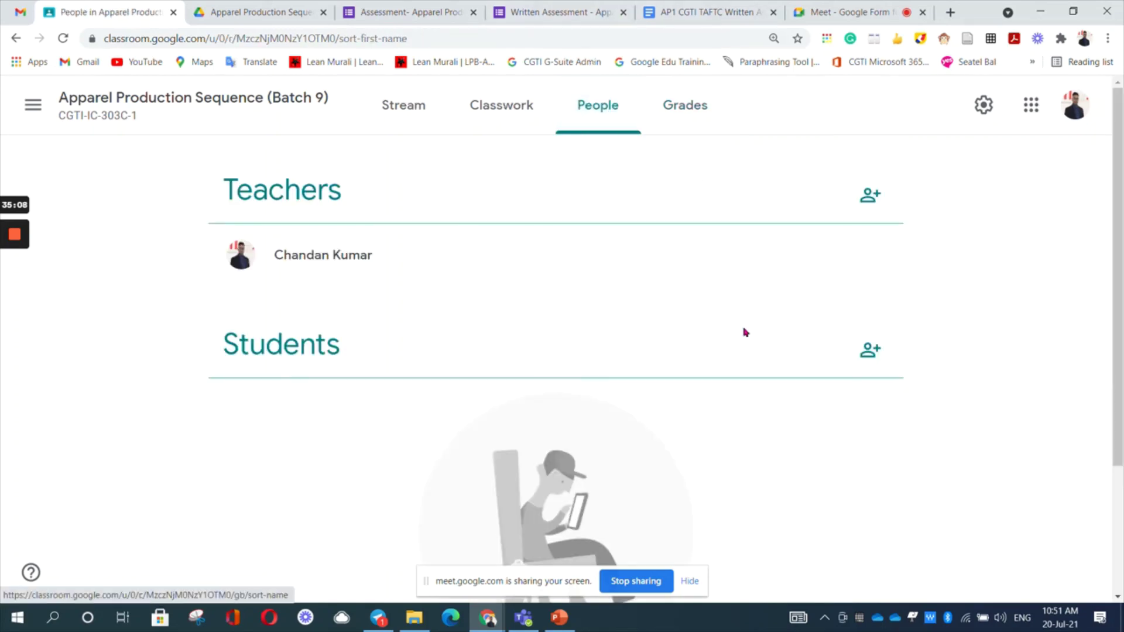
# Step: Invite the first student to Batch 9 by searching their name and selecting the matching account
pyautogui.click(870, 352)
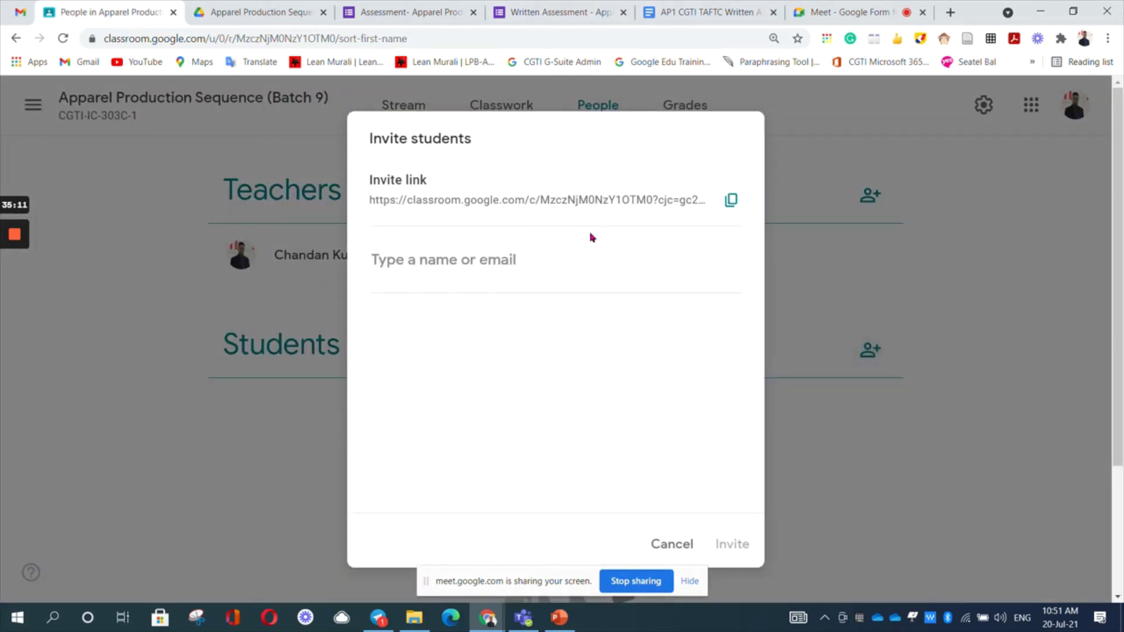
pyautogui.write('Soph')
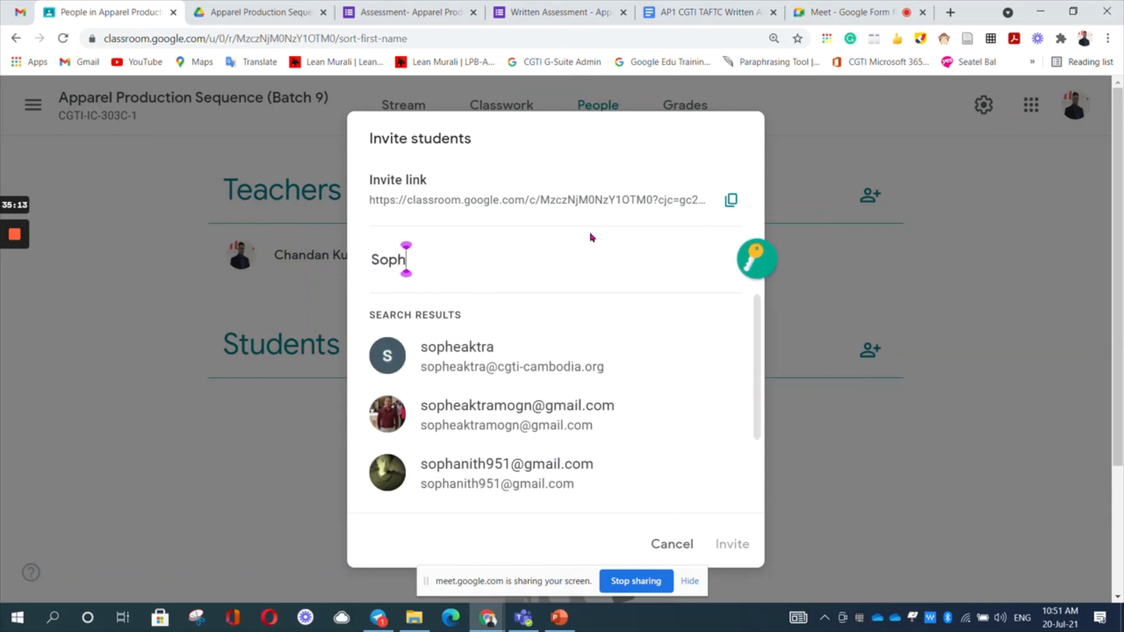
pyautogui.click(478, 368)
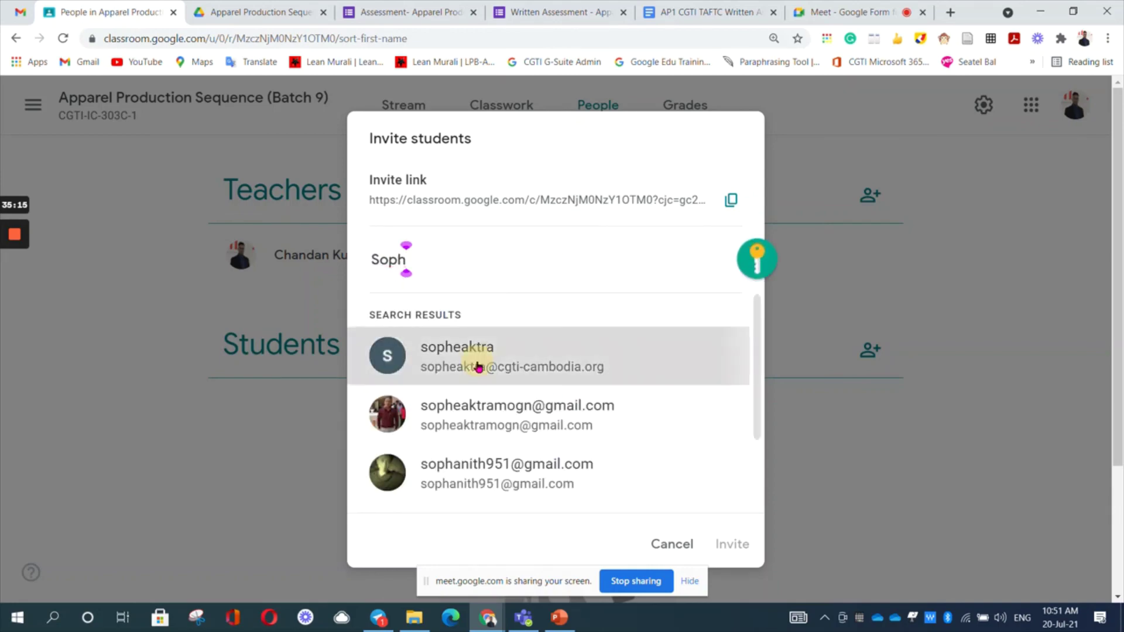
pyautogui.click(726, 548)
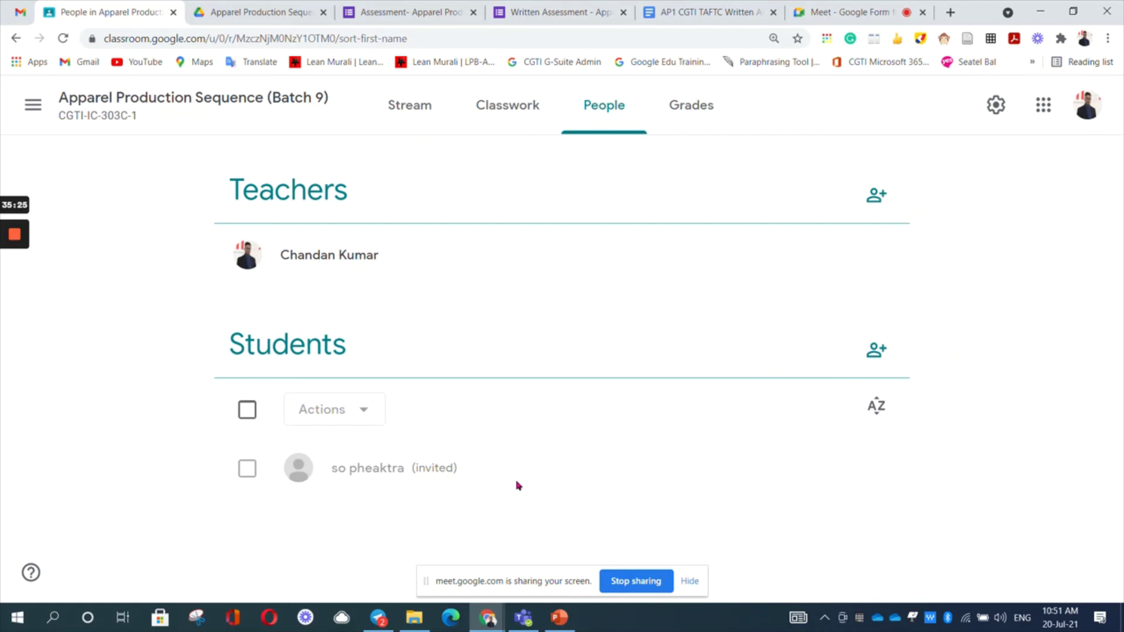
# Step: Check the Grades, Classwork and Stream pages, then invite a second student found by name search
pyautogui.click(691, 119)
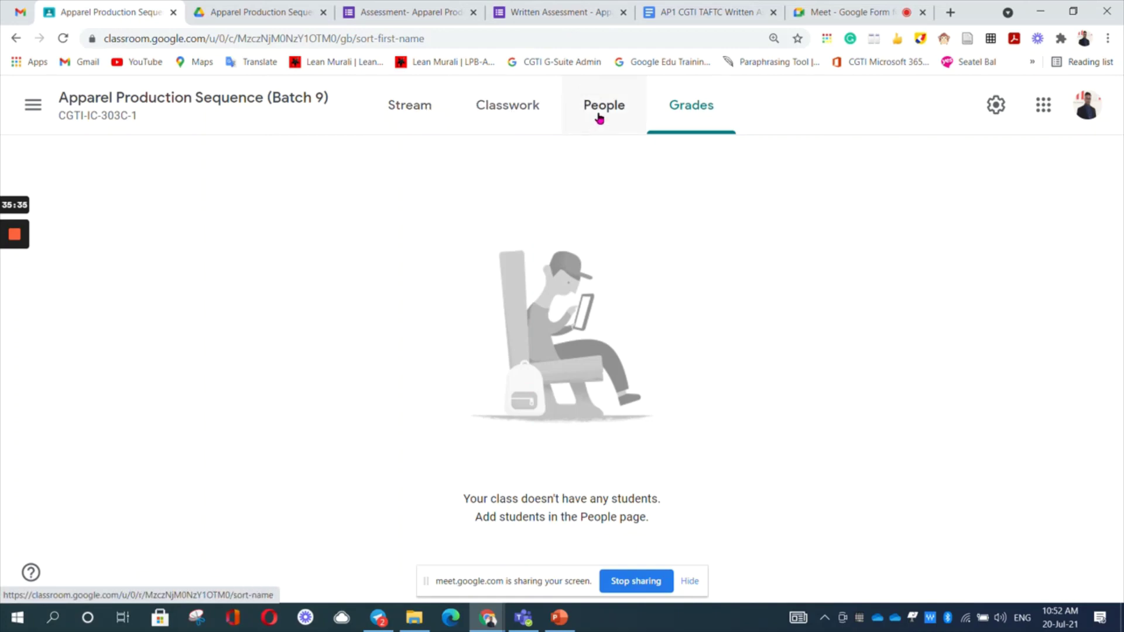
pyautogui.click(504, 111)
pyautogui.click(430, 106)
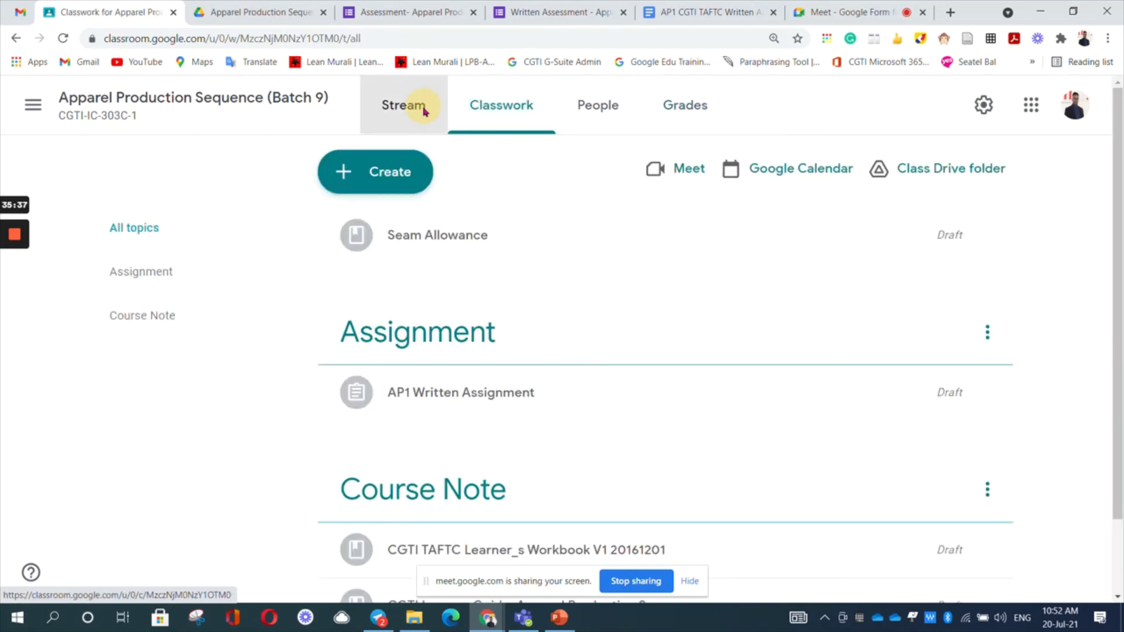
pyautogui.click(686, 109)
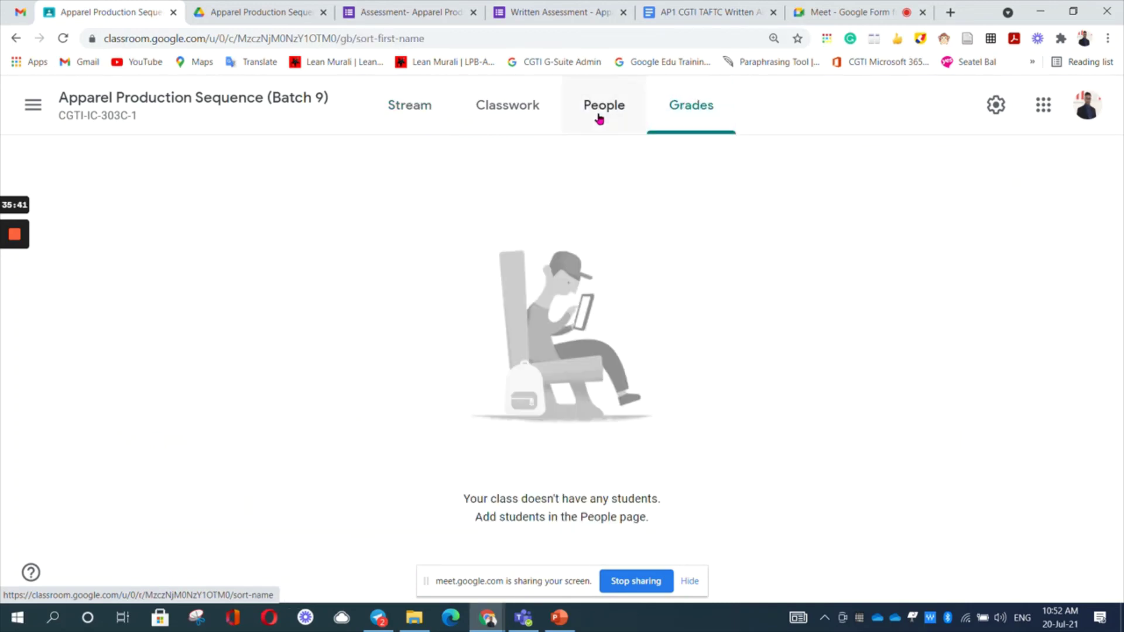
pyautogui.click(606, 118)
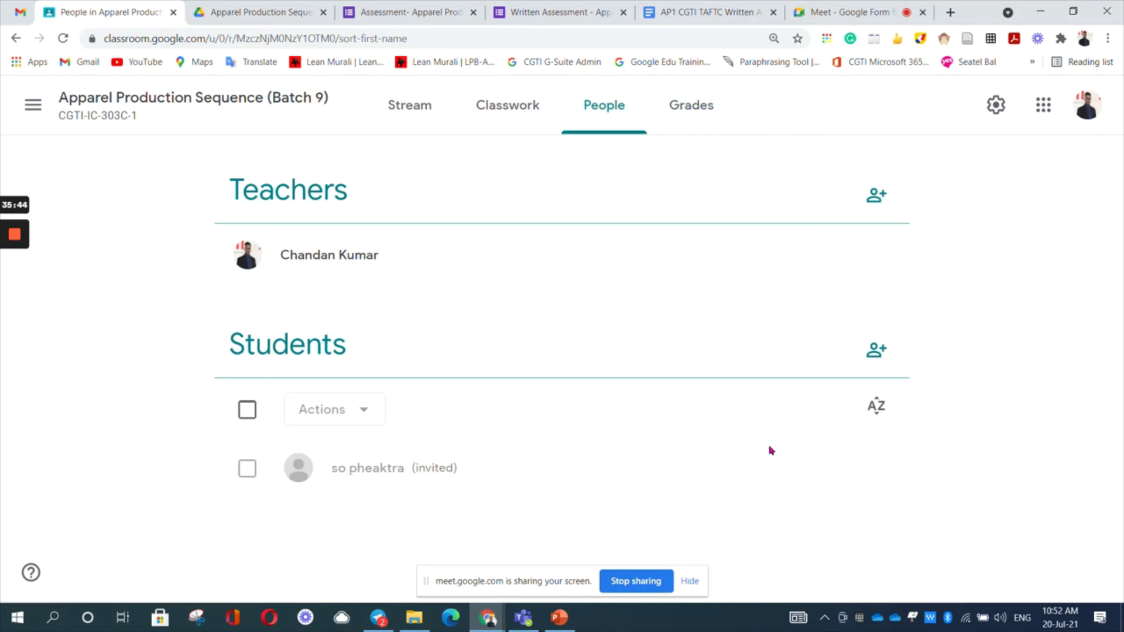
pyautogui.click(877, 350)
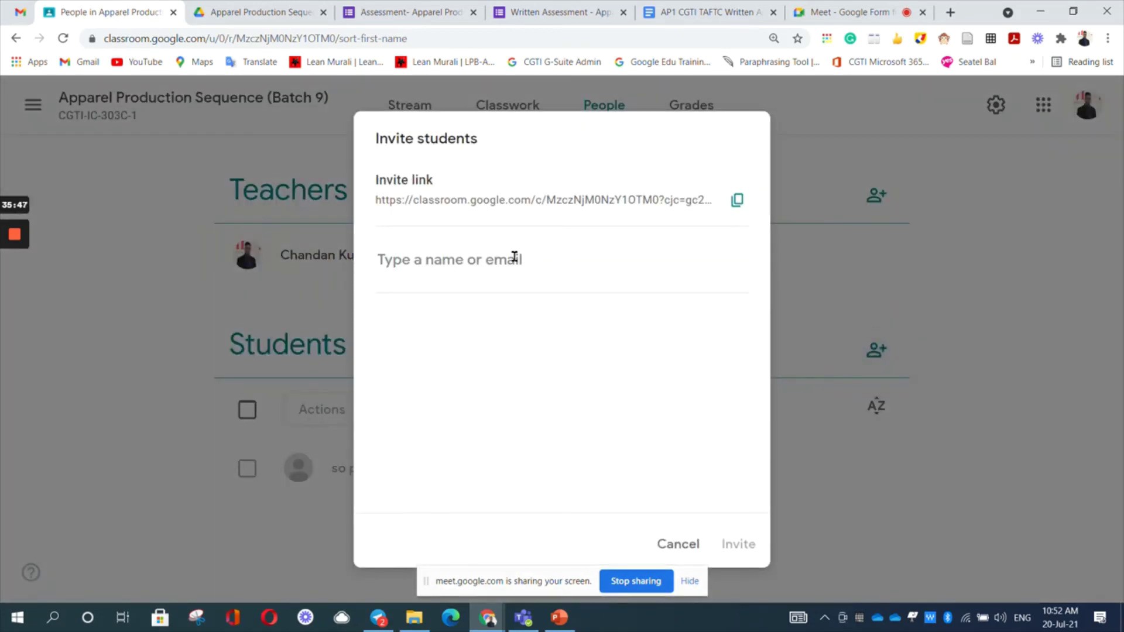
pyautogui.write('rotha')
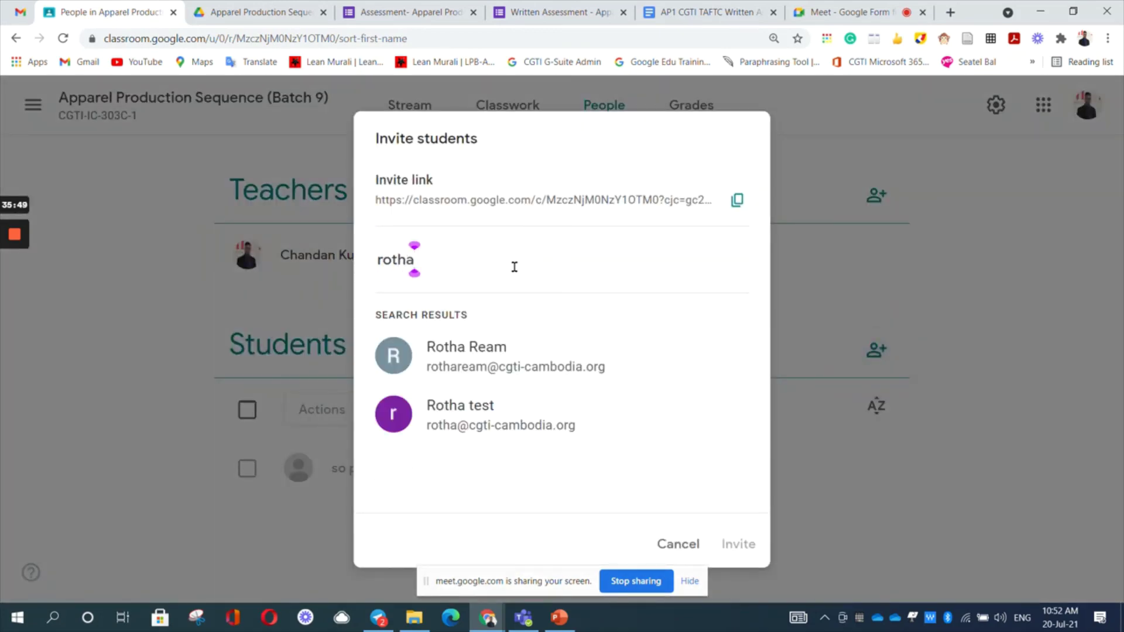
pyautogui.click(548, 366)
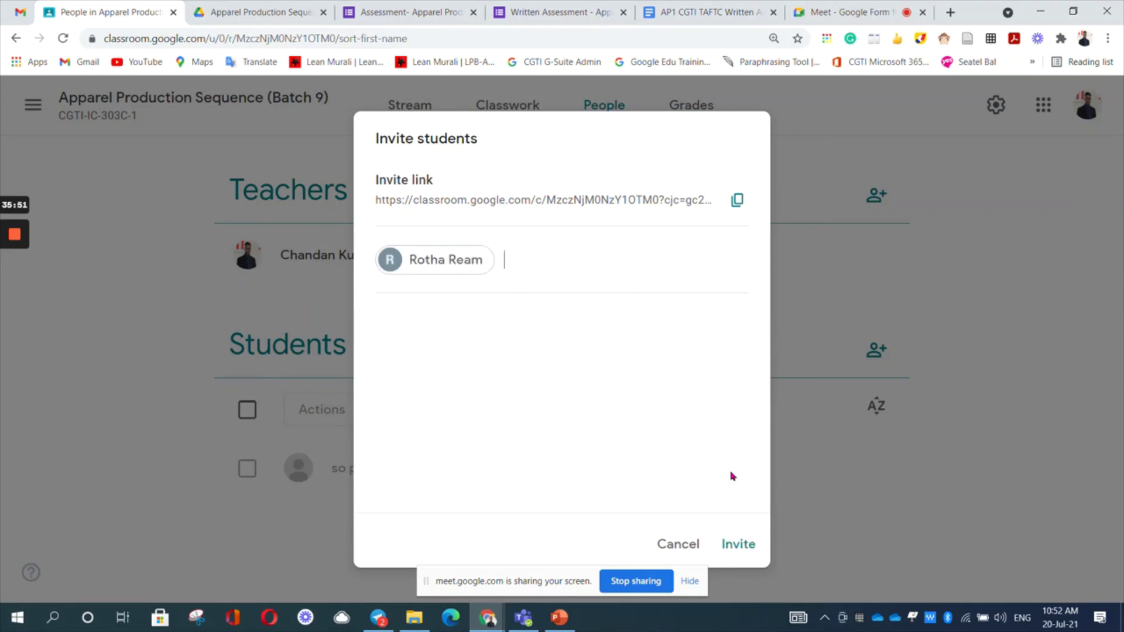
pyautogui.click(725, 548)
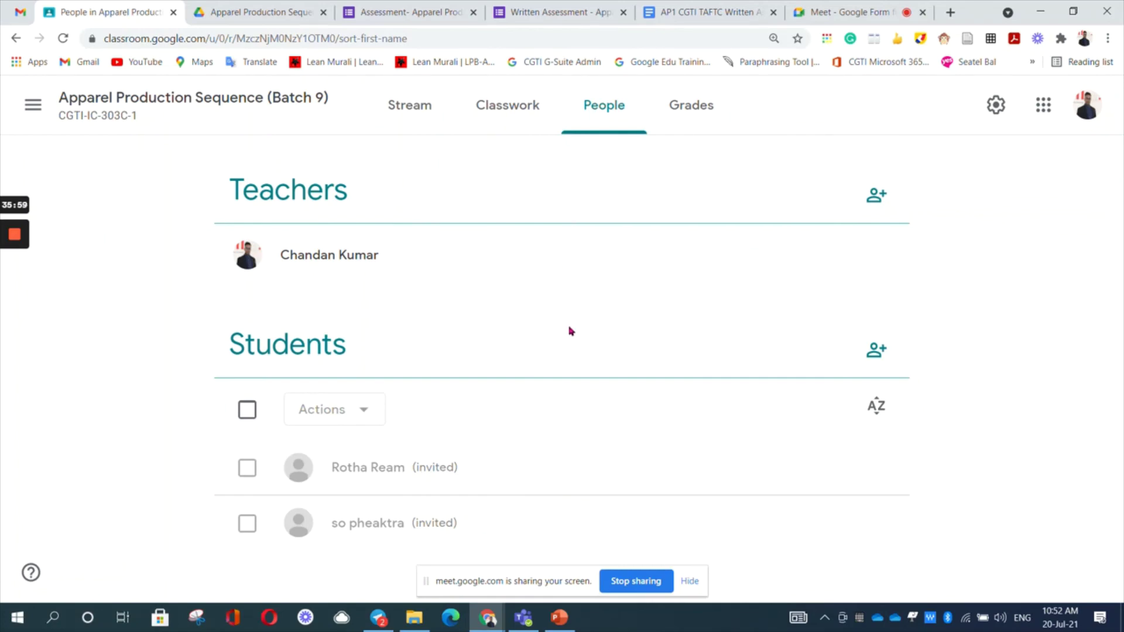
# Step: Reload the People page repeatedly until one student shows as joined and the class counts 1 student
pyautogui.click(63, 41)
pyautogui.click(59, 38)
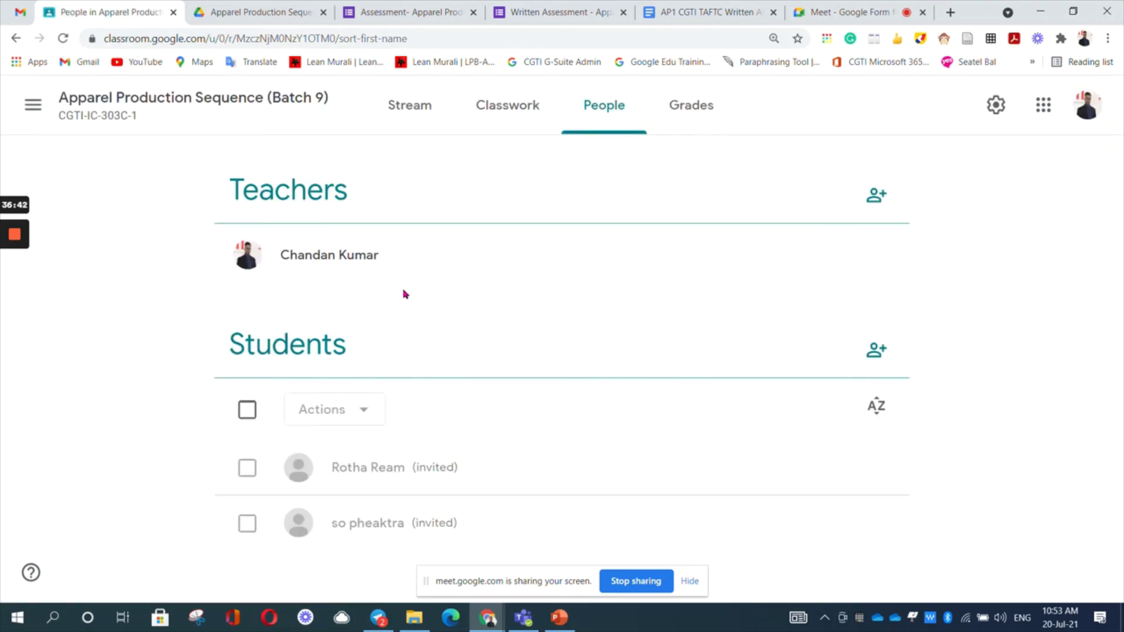
pyautogui.click(61, 39)
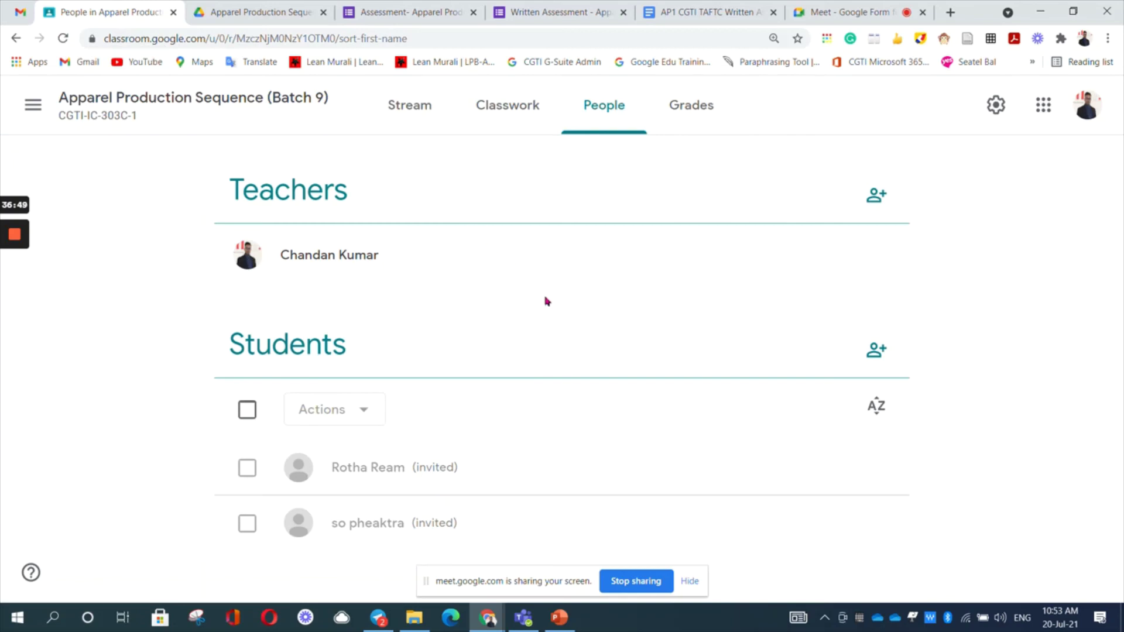
pyautogui.click(63, 40)
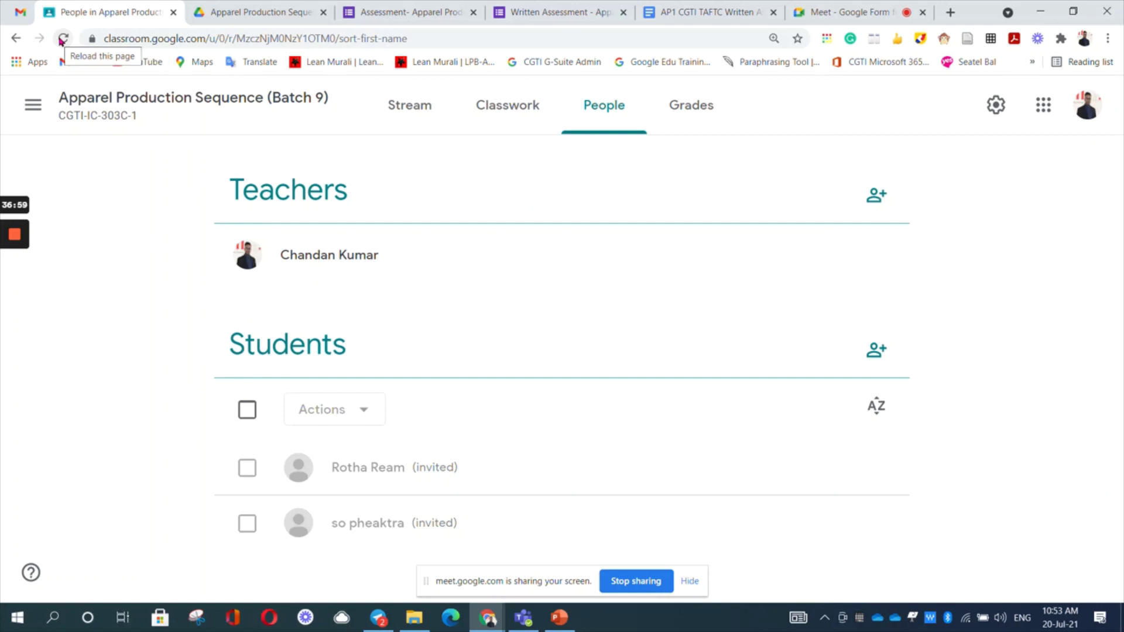
pyautogui.click(62, 40)
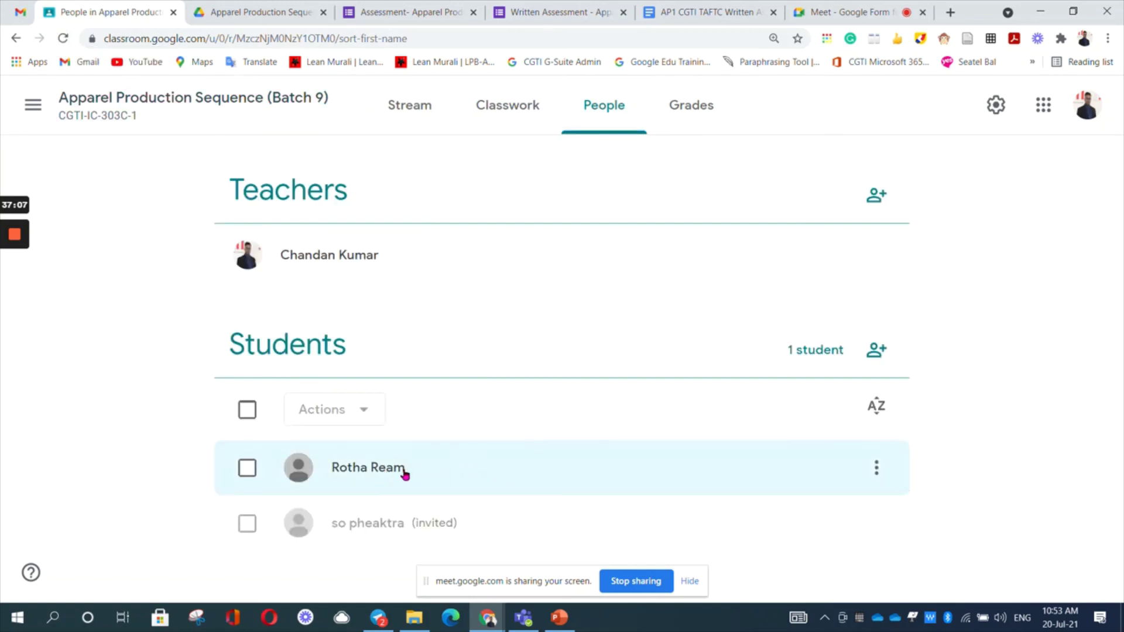
# Step: Assign the draft AP1 Written Assignment to the class and view its gradebook column out of 30
pyautogui.click(693, 117)
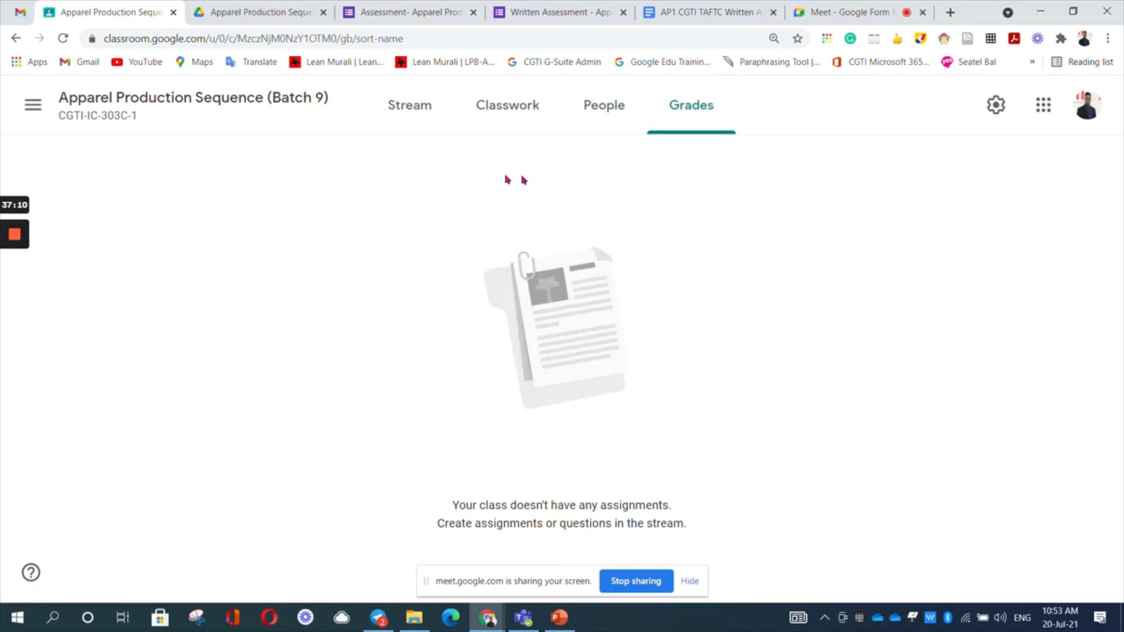
pyautogui.click(507, 107)
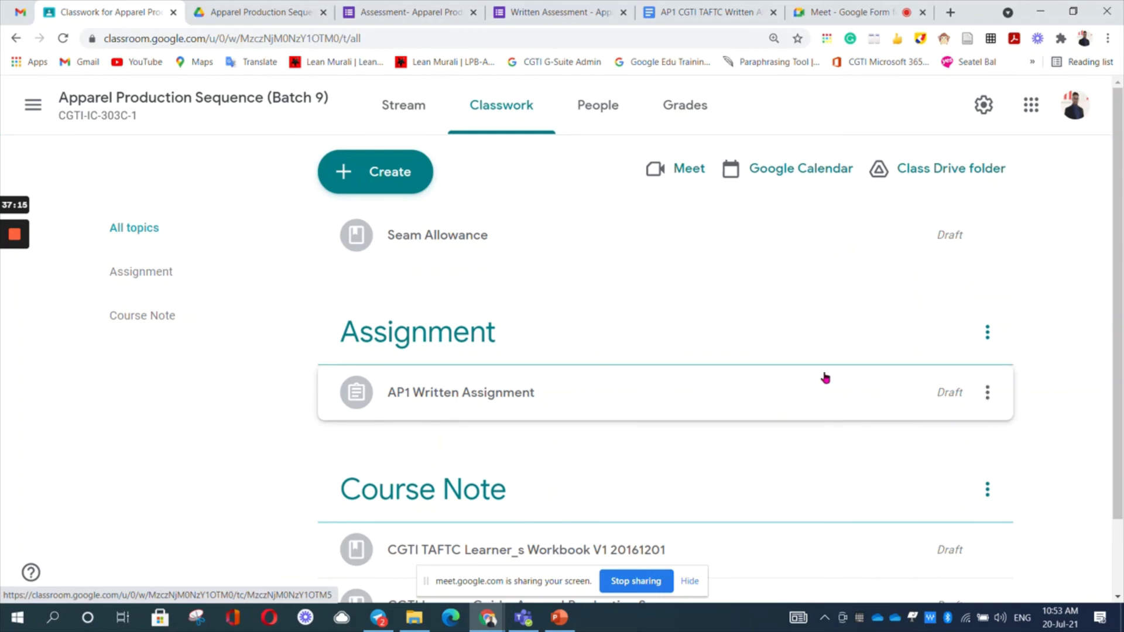
pyautogui.scroll(-2, 626, 361)
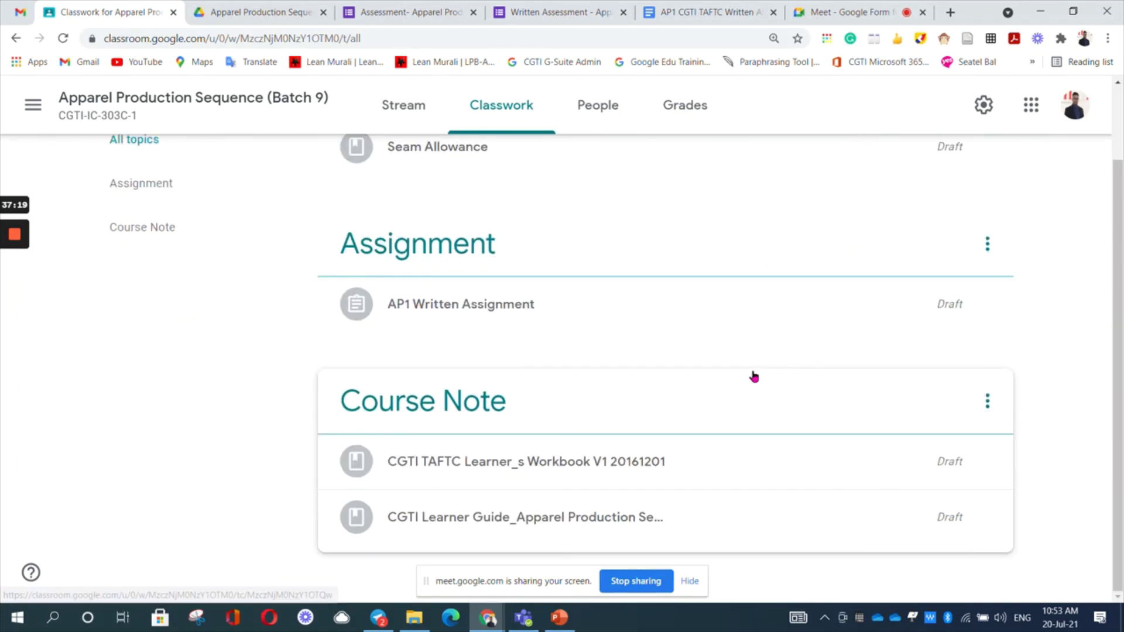
pyautogui.scroll(1, 755, 315)
pyautogui.click(987, 353)
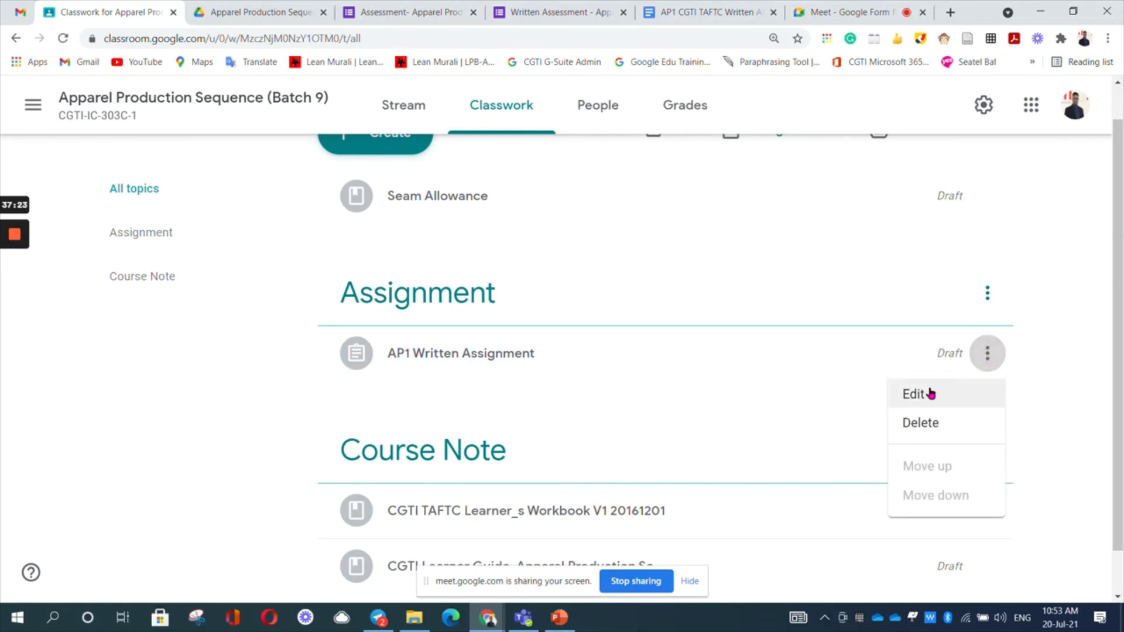
pyautogui.click(937, 403)
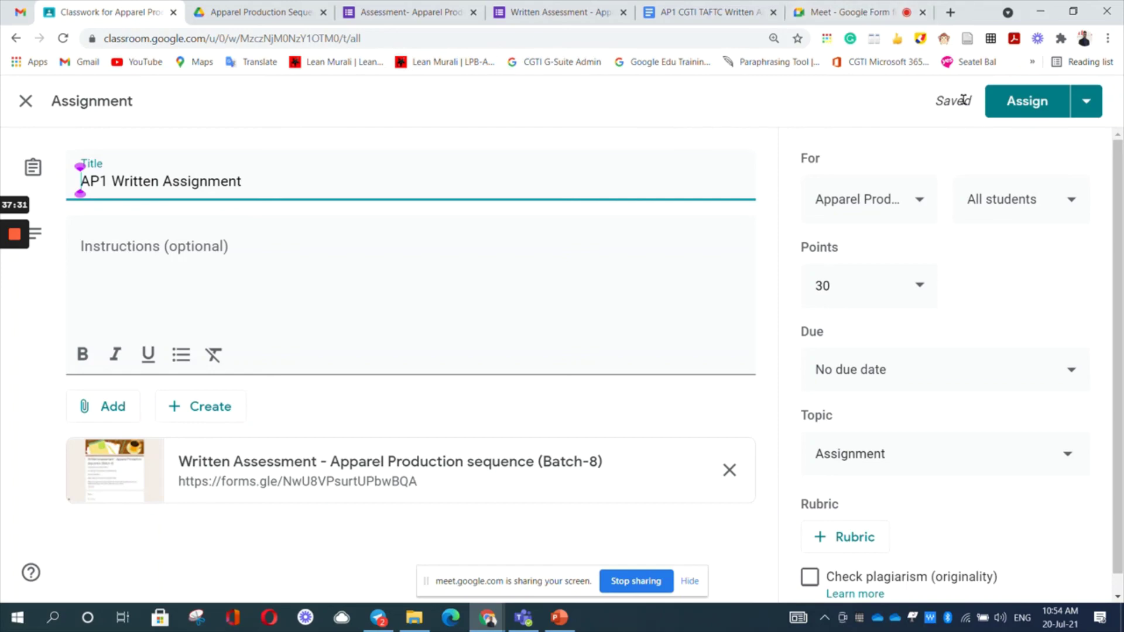
pyautogui.click(1036, 106)
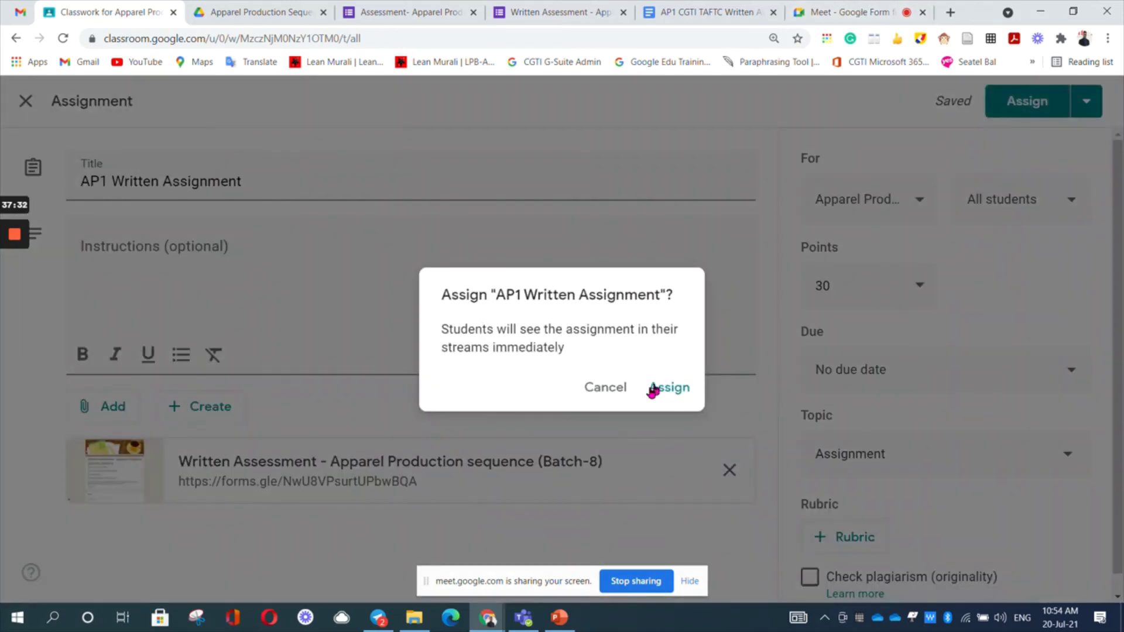
pyautogui.click(677, 389)
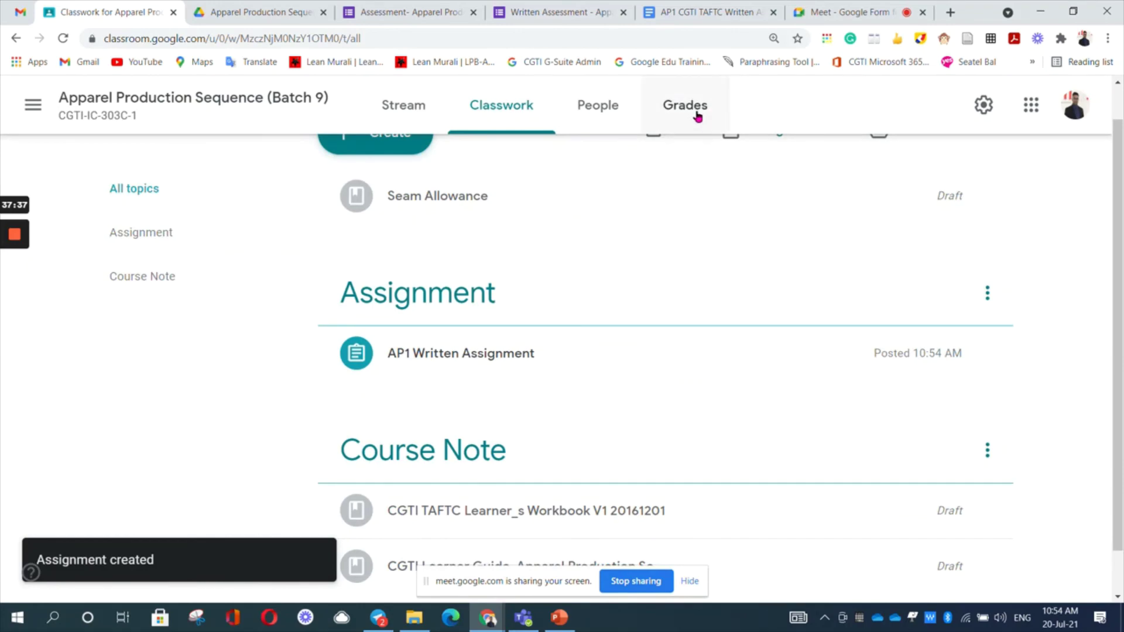
pyautogui.click(697, 116)
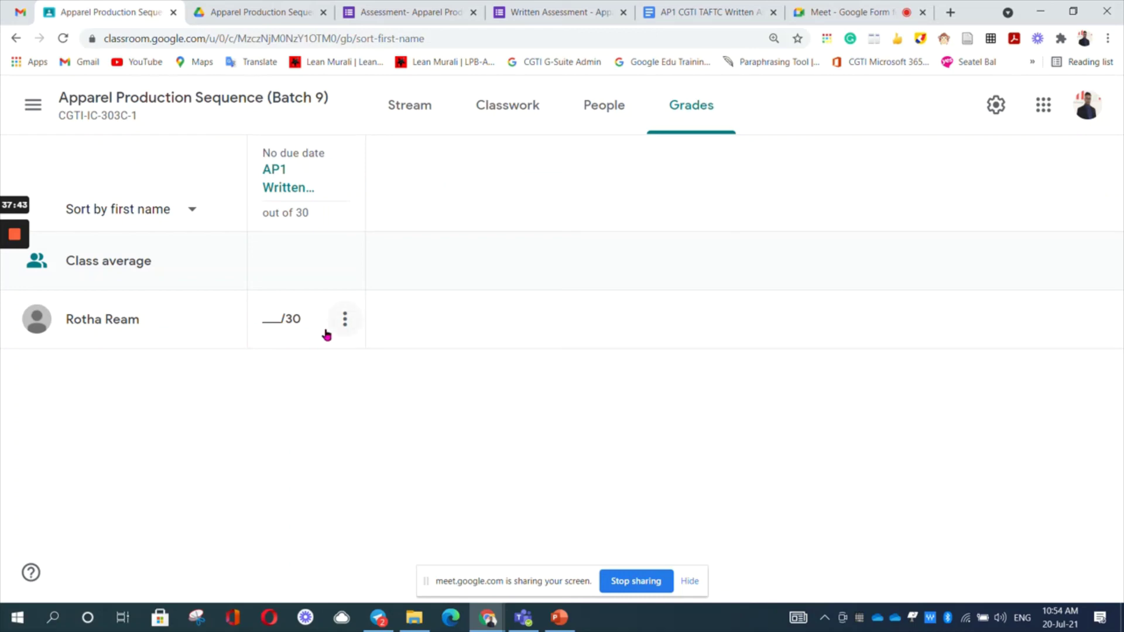
# Step: Post the draft TAFTC Learner_s Workbook course note to the class
pyautogui.click(541, 120)
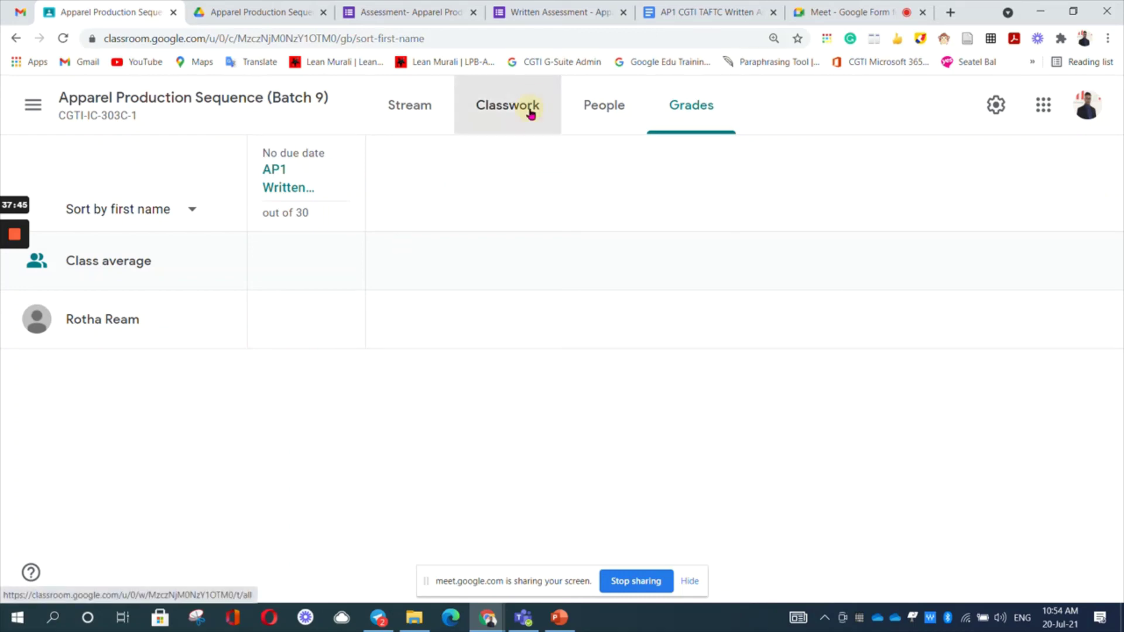
pyautogui.scroll(-1, 889, 377)
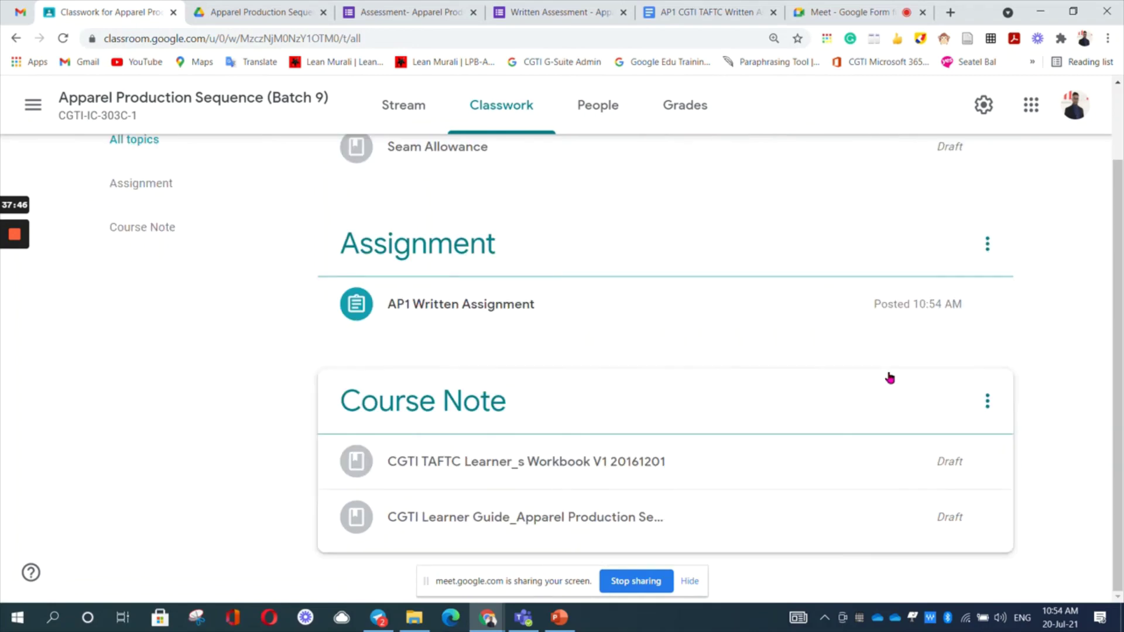
pyautogui.click(986, 462)
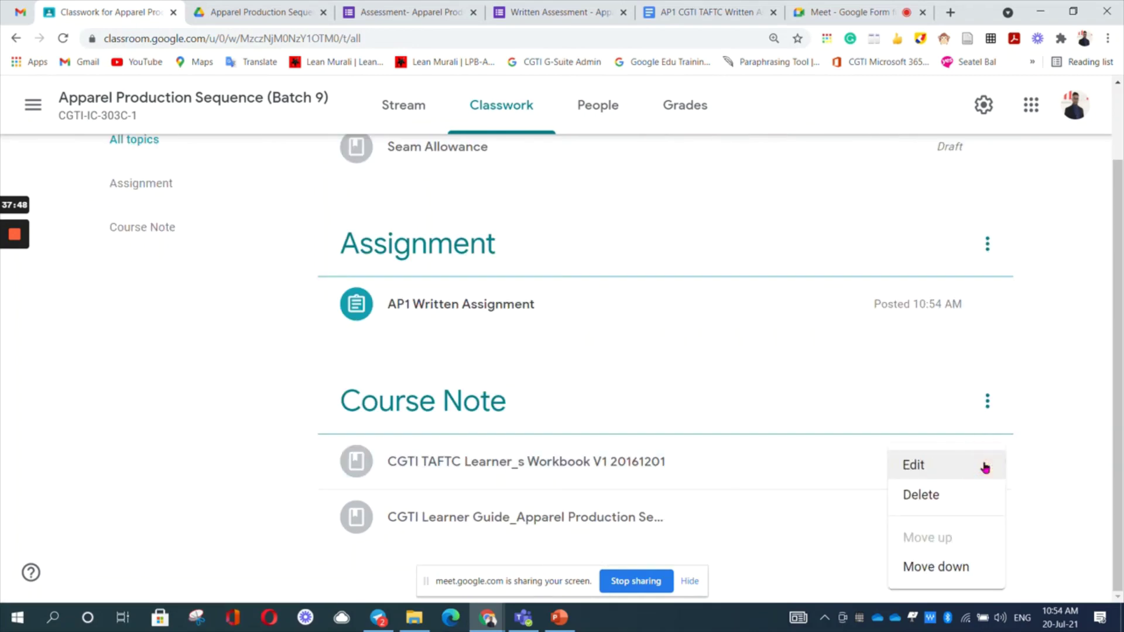
pyautogui.click(930, 472)
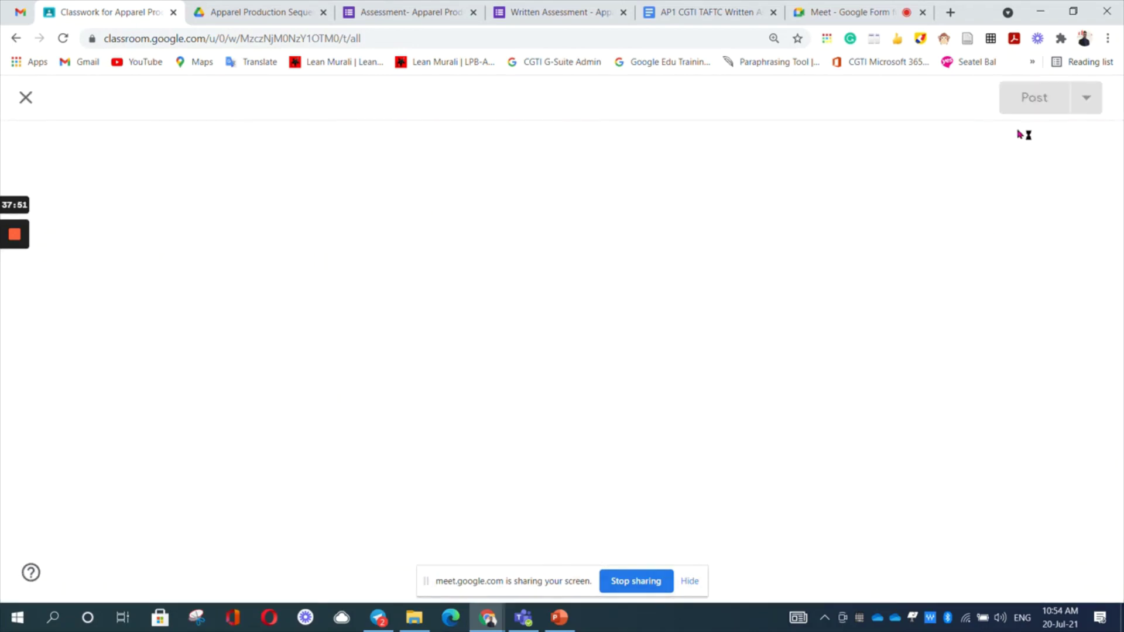
pyautogui.click(1034, 104)
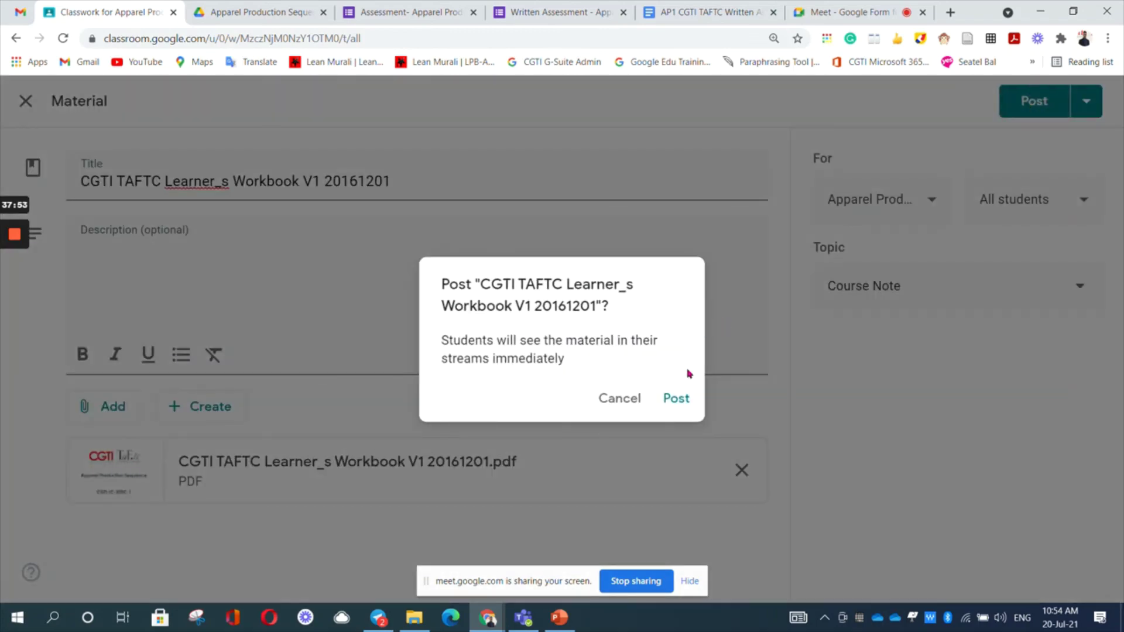
pyautogui.click(678, 401)
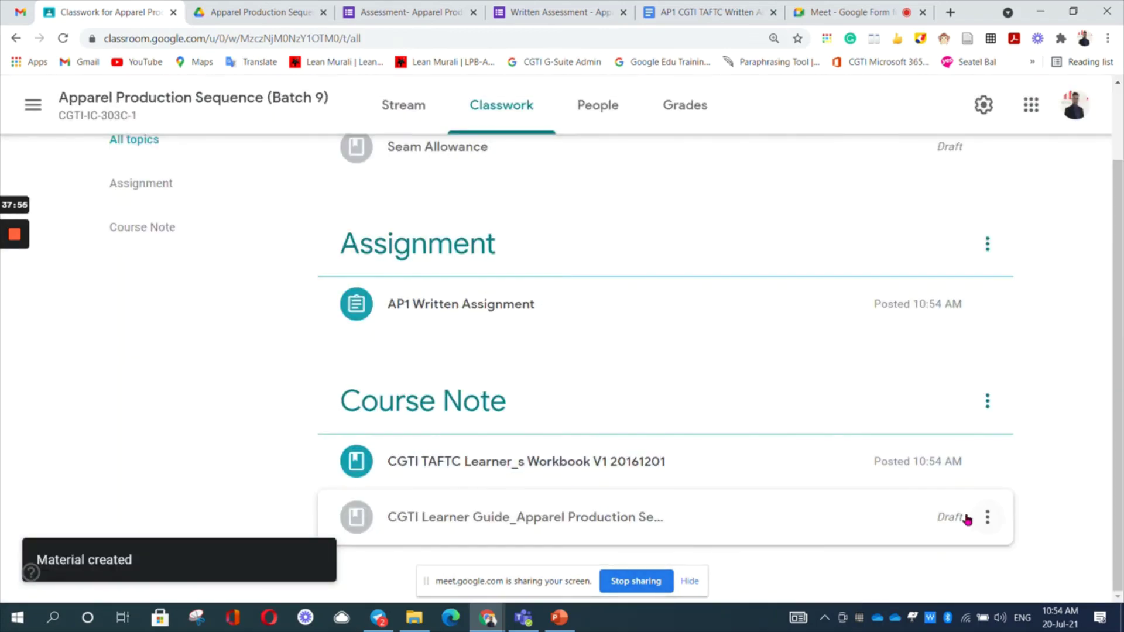
# Step: Post the draft Learner Guide course note, then switch to the Apparel Production Sequence Drive folder
pyautogui.click(988, 520)
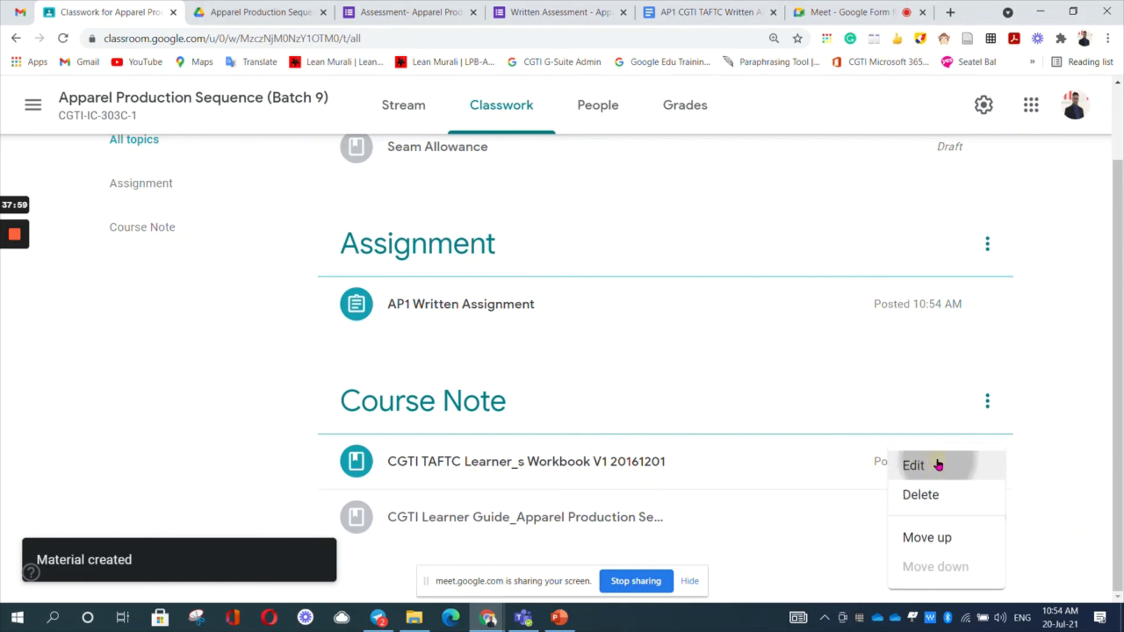
pyautogui.click(938, 465)
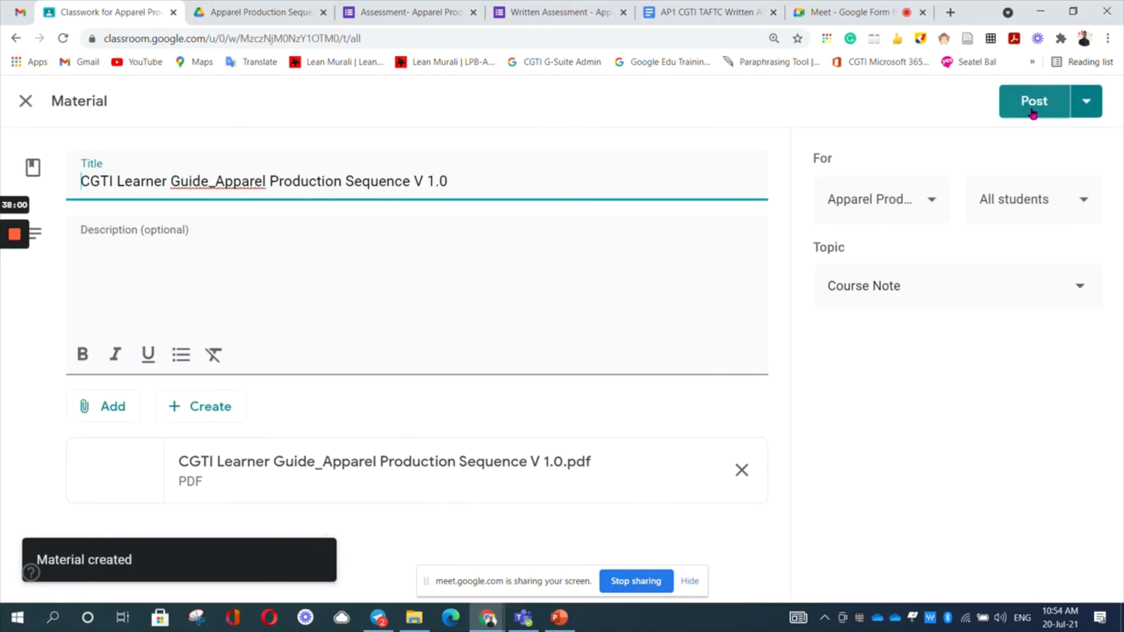
pyautogui.click(1033, 111)
pyautogui.click(679, 398)
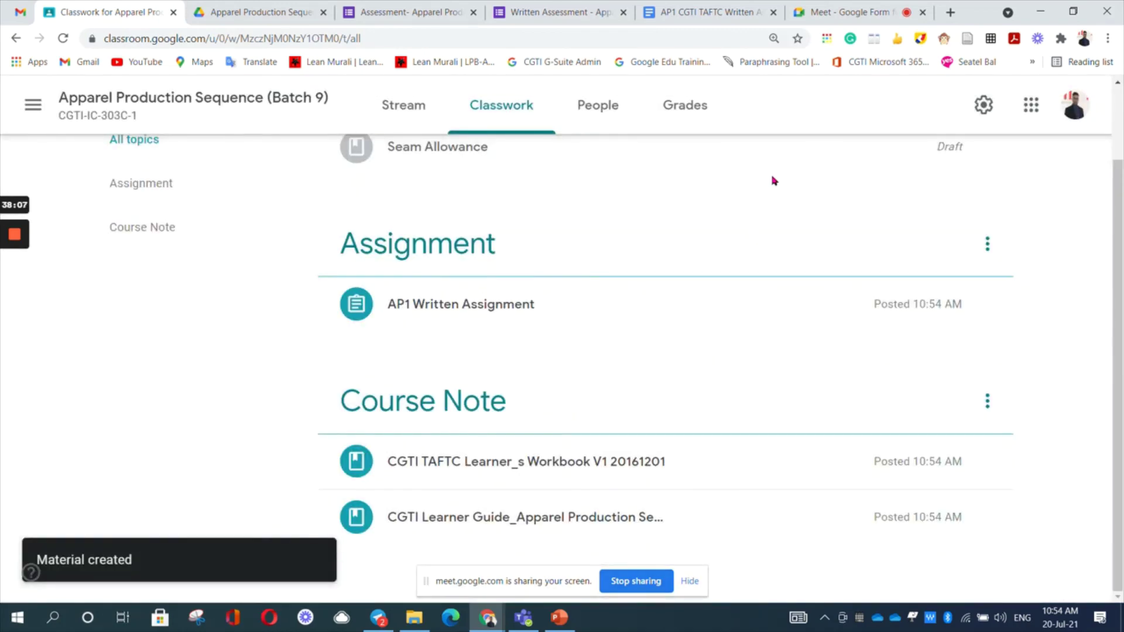
pyautogui.click(256, 8)
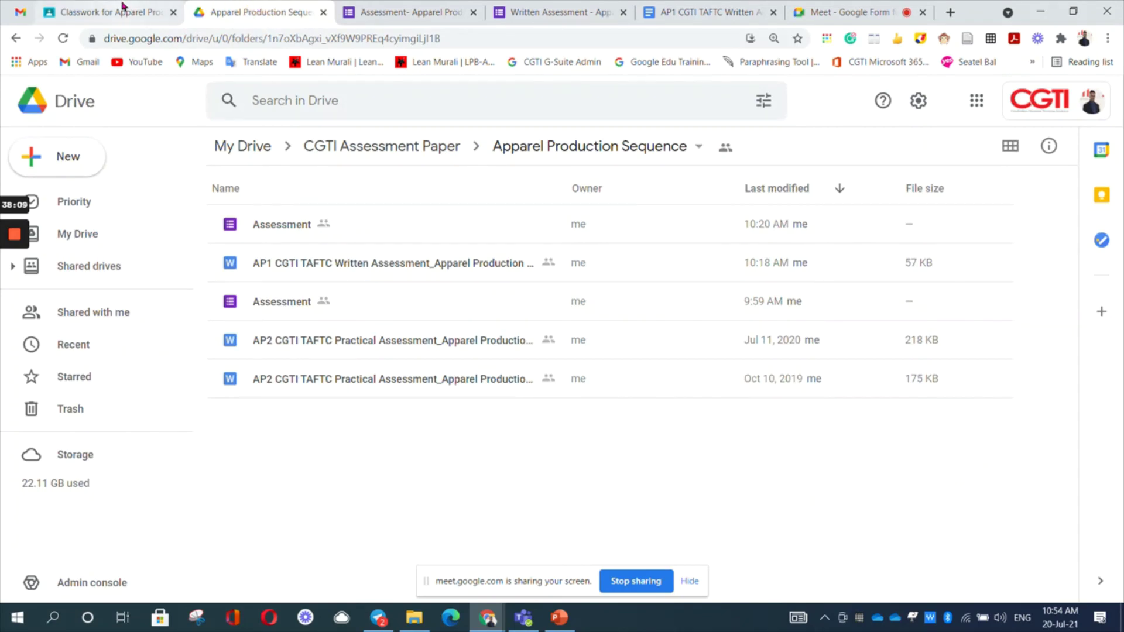
# Step: Stop presenting in the Google Meet call and bring up the end-call-for-everyone prompt
pyautogui.click(828, 12)
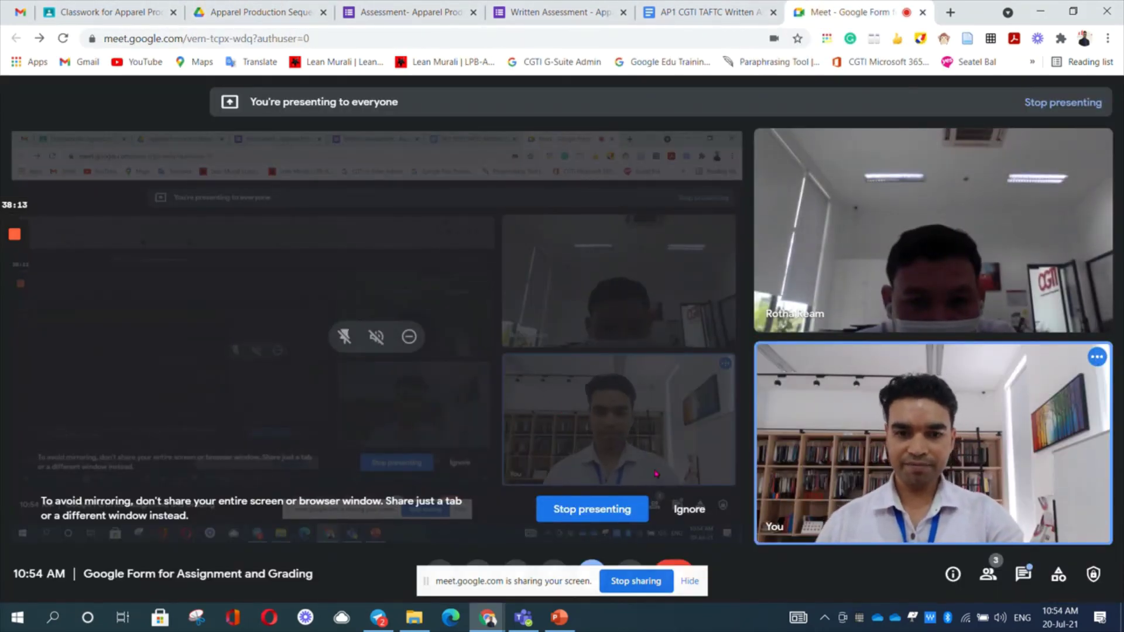
pyautogui.click(601, 518)
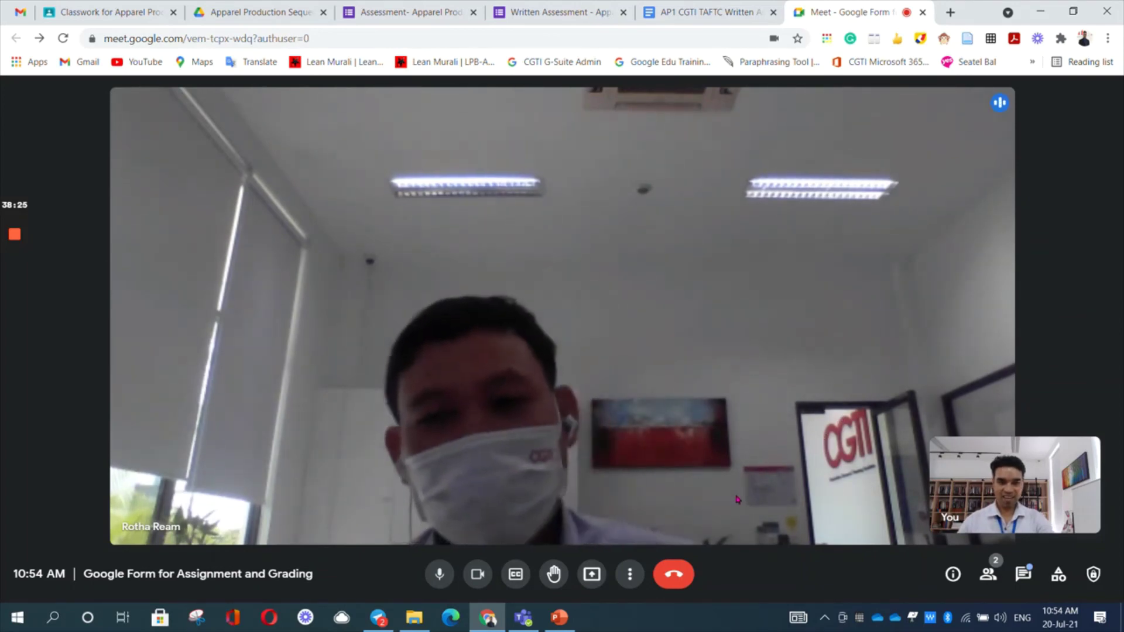
pyautogui.click(674, 576)
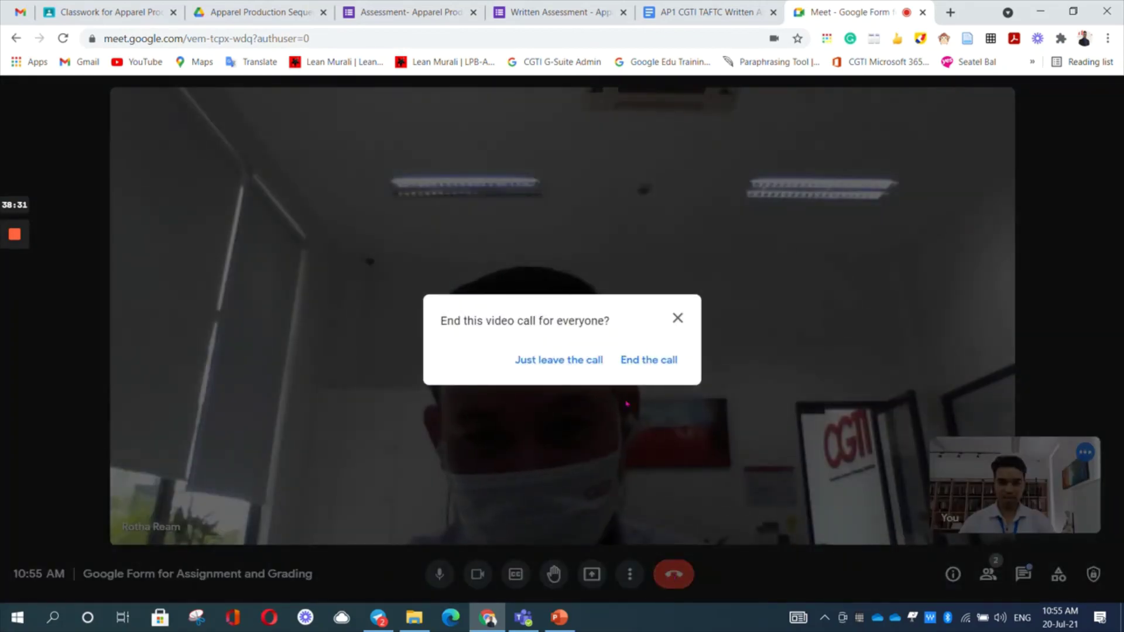